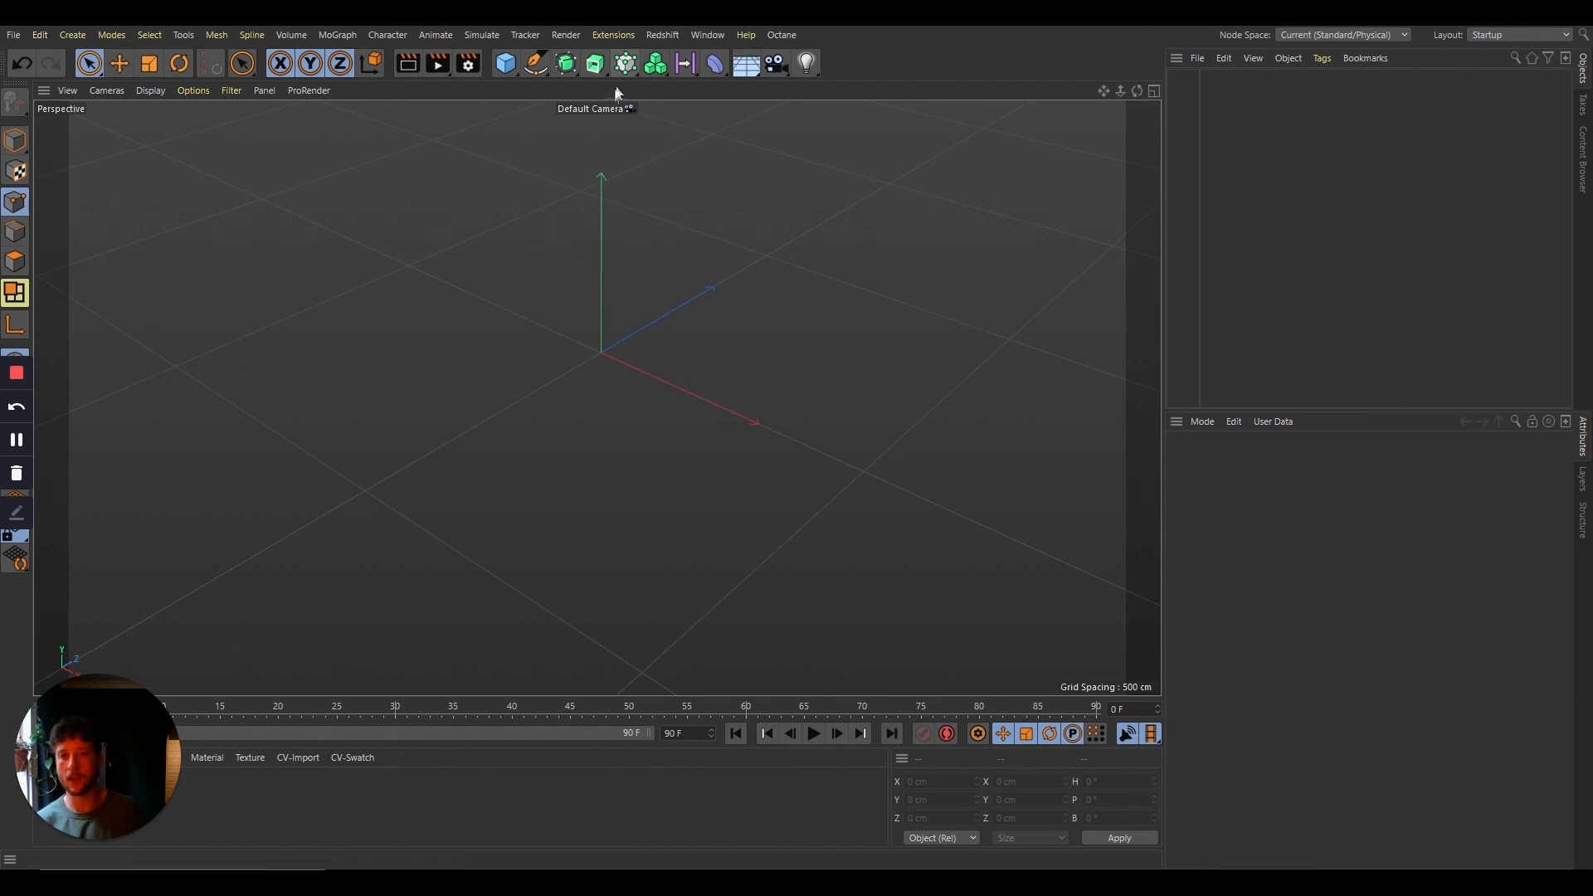
# Step: Add a plane primitive and set its width and height to 10000 cm
pyautogui.click(593, 68)
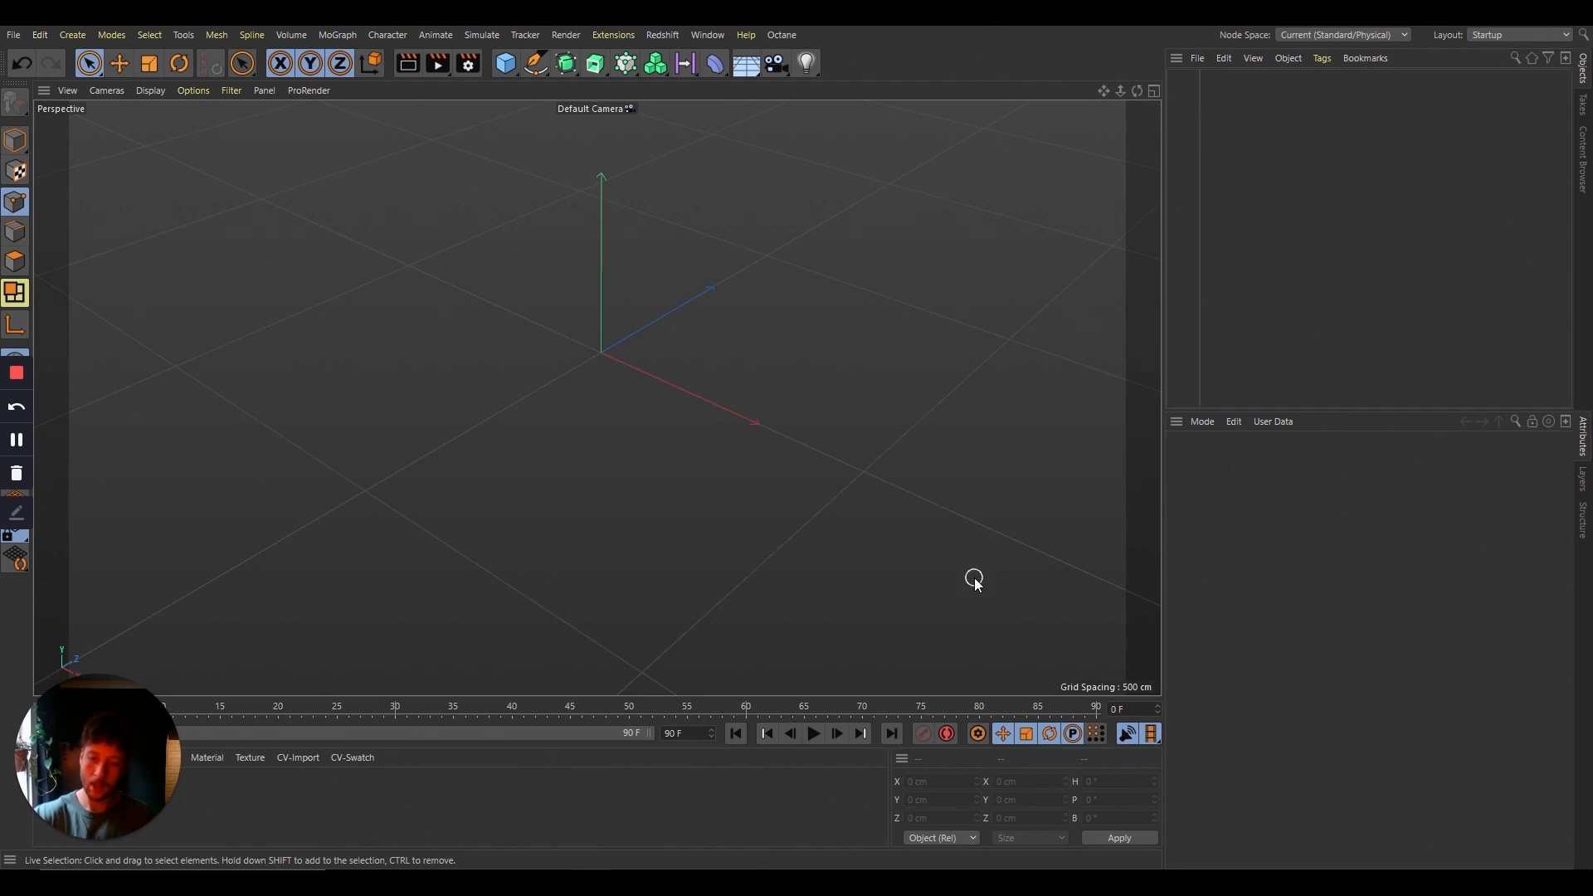
pyautogui.moveTo(505, 63); pyautogui.dragTo(673, 121)
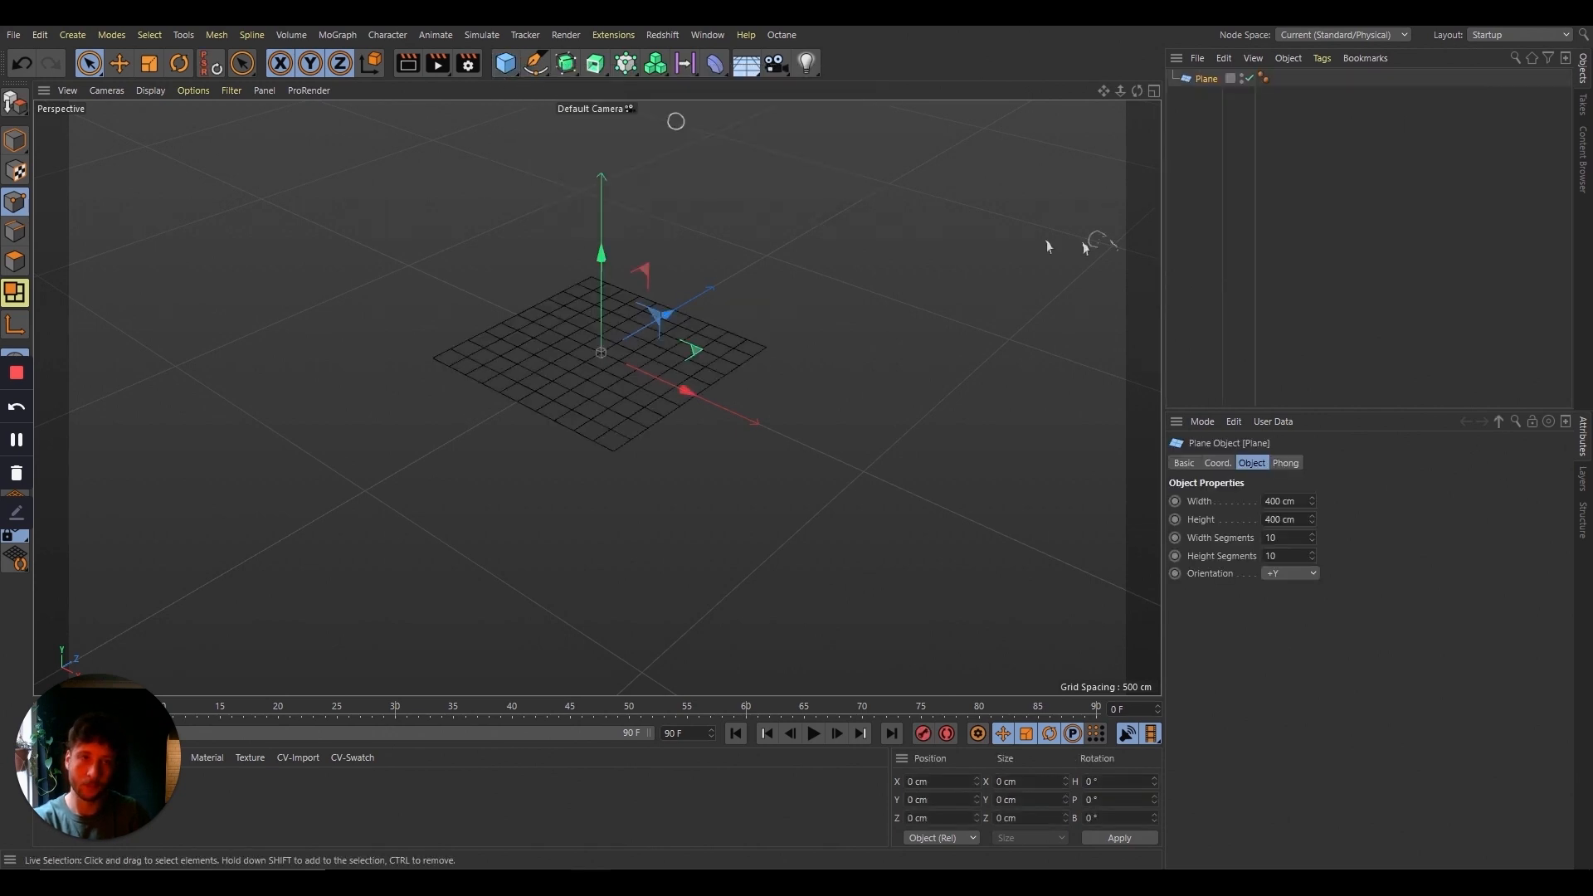
pyautogui.click(1282, 501)
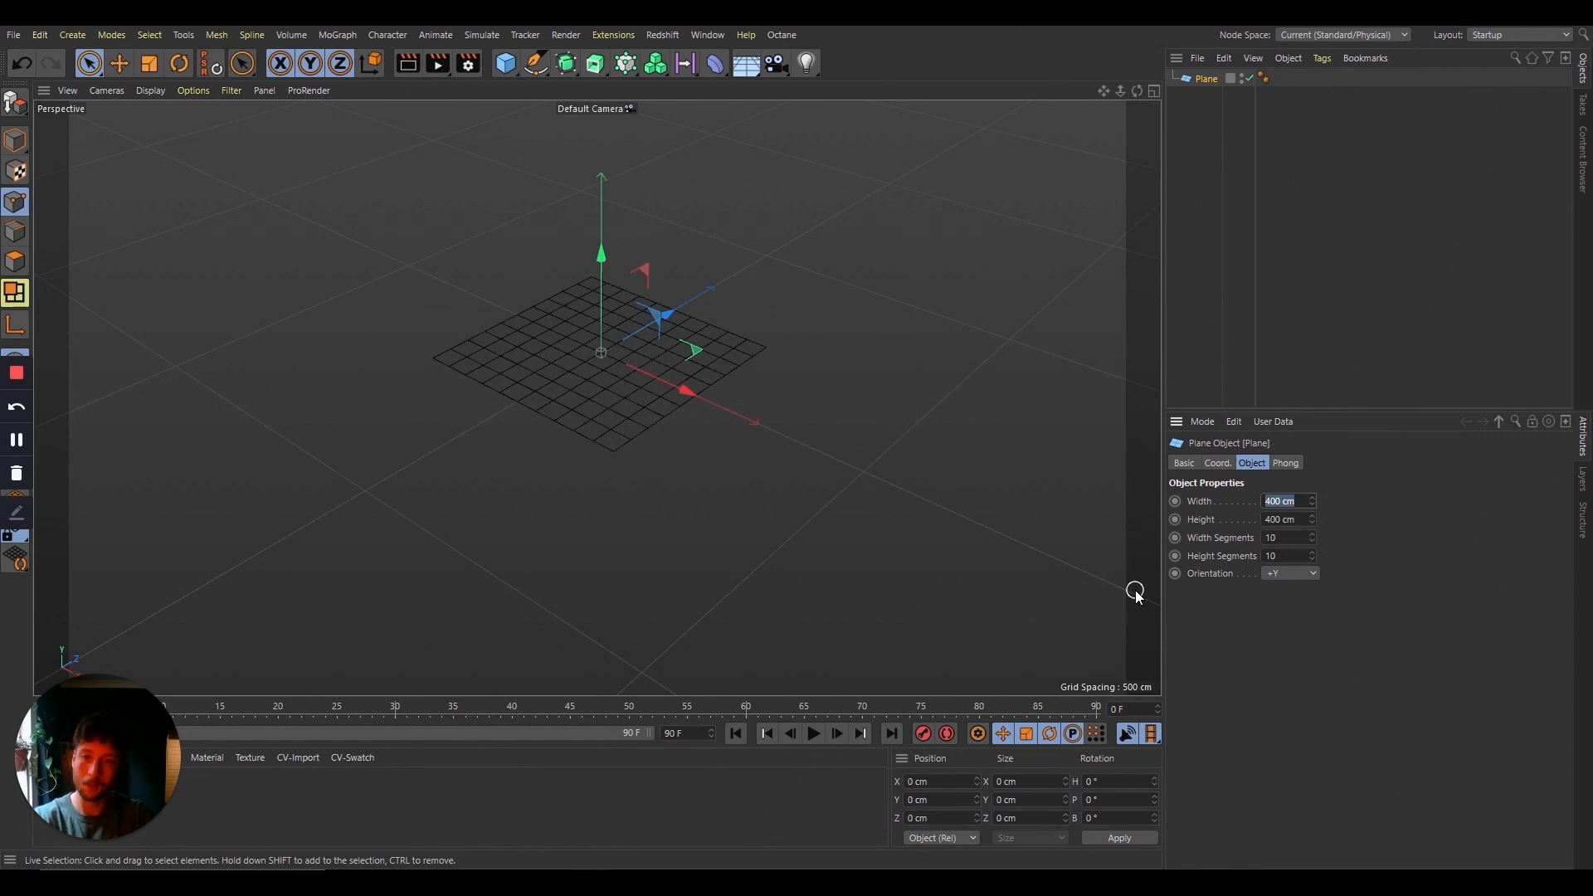
pyautogui.write('100')
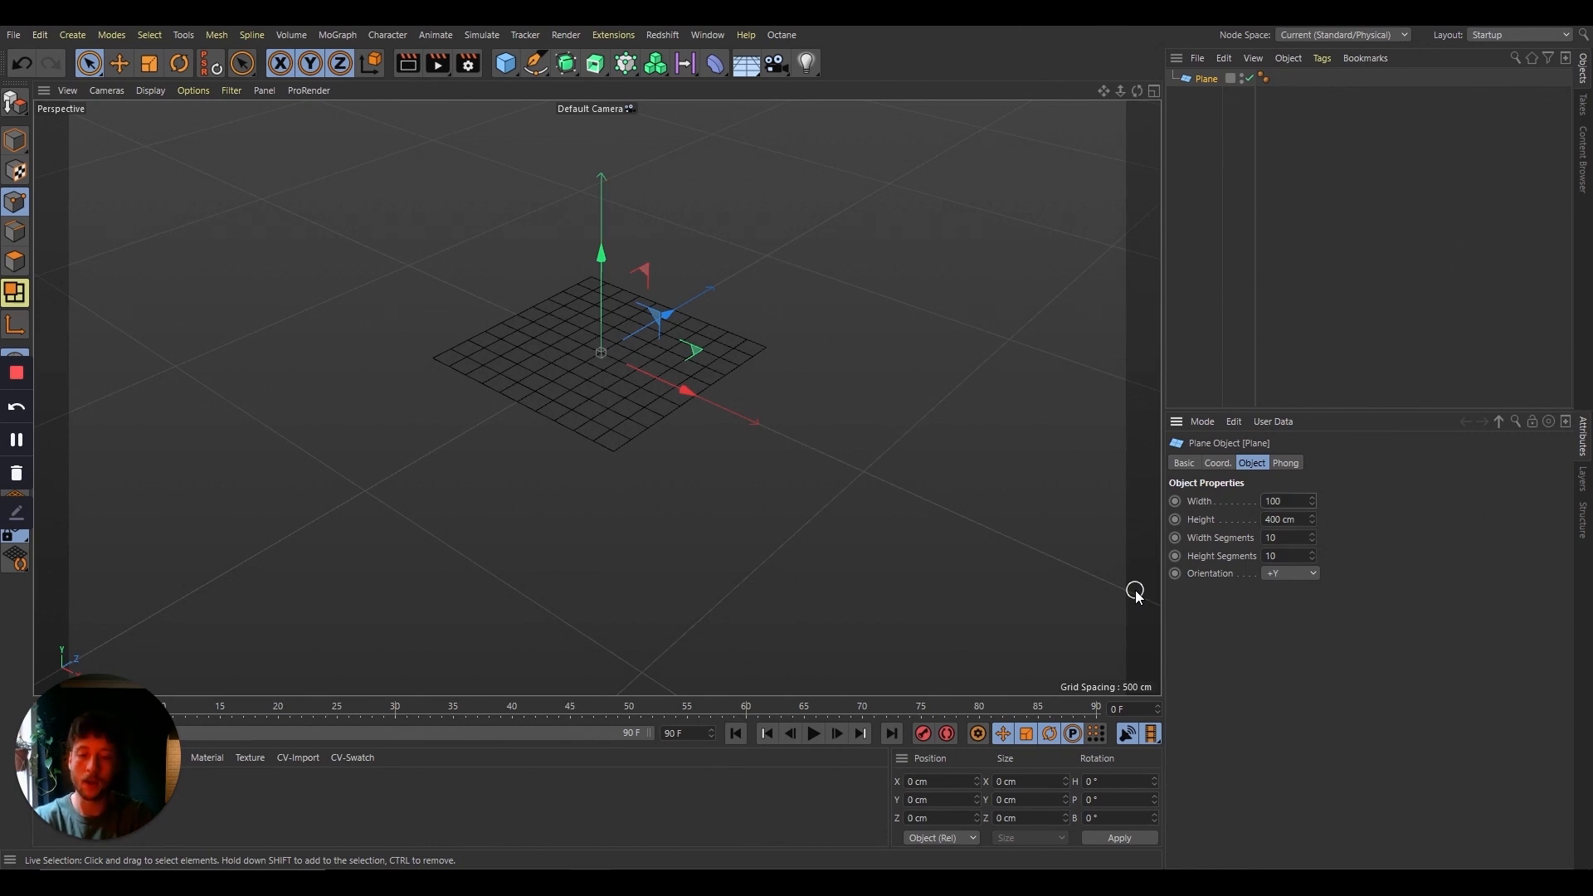
pyautogui.hotkey('ctrl', 'a')
pyautogui.write('10000')
pyautogui.press('Tab')
pyautogui.write('10000')
pyautogui.press('Return')
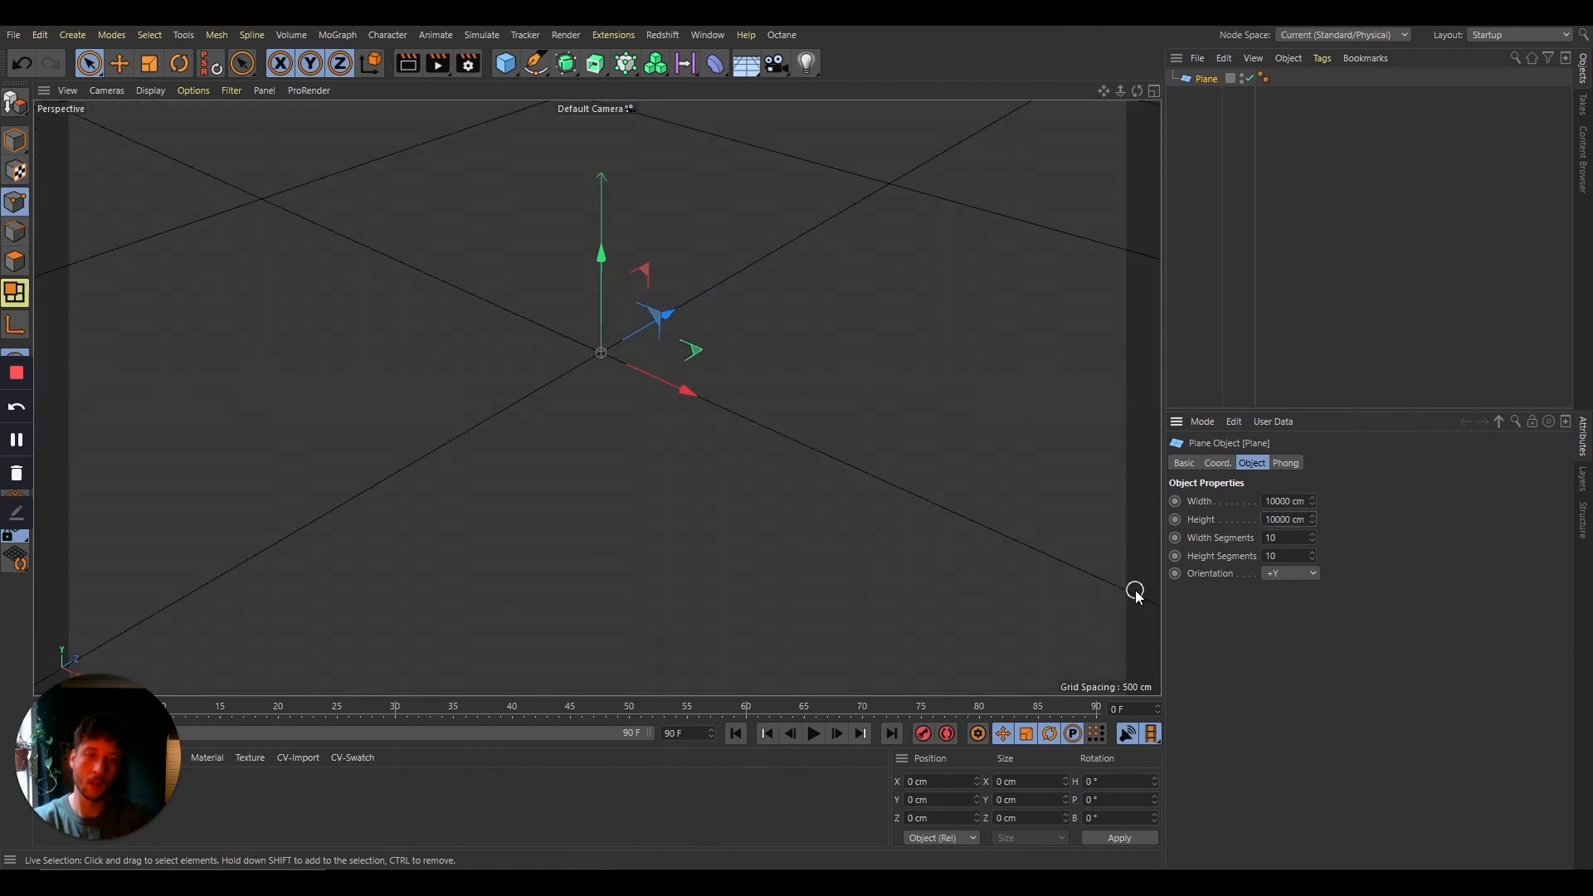
# Step: Double the plane's width and height to 20000 cm
pyautogui.write('*2')
pyautogui.press('Tab')
pyautogui.write('*2')
pyautogui.press('Return')
pyautogui.moveTo(1119, 93); pyautogui.dragTo(935, 661)
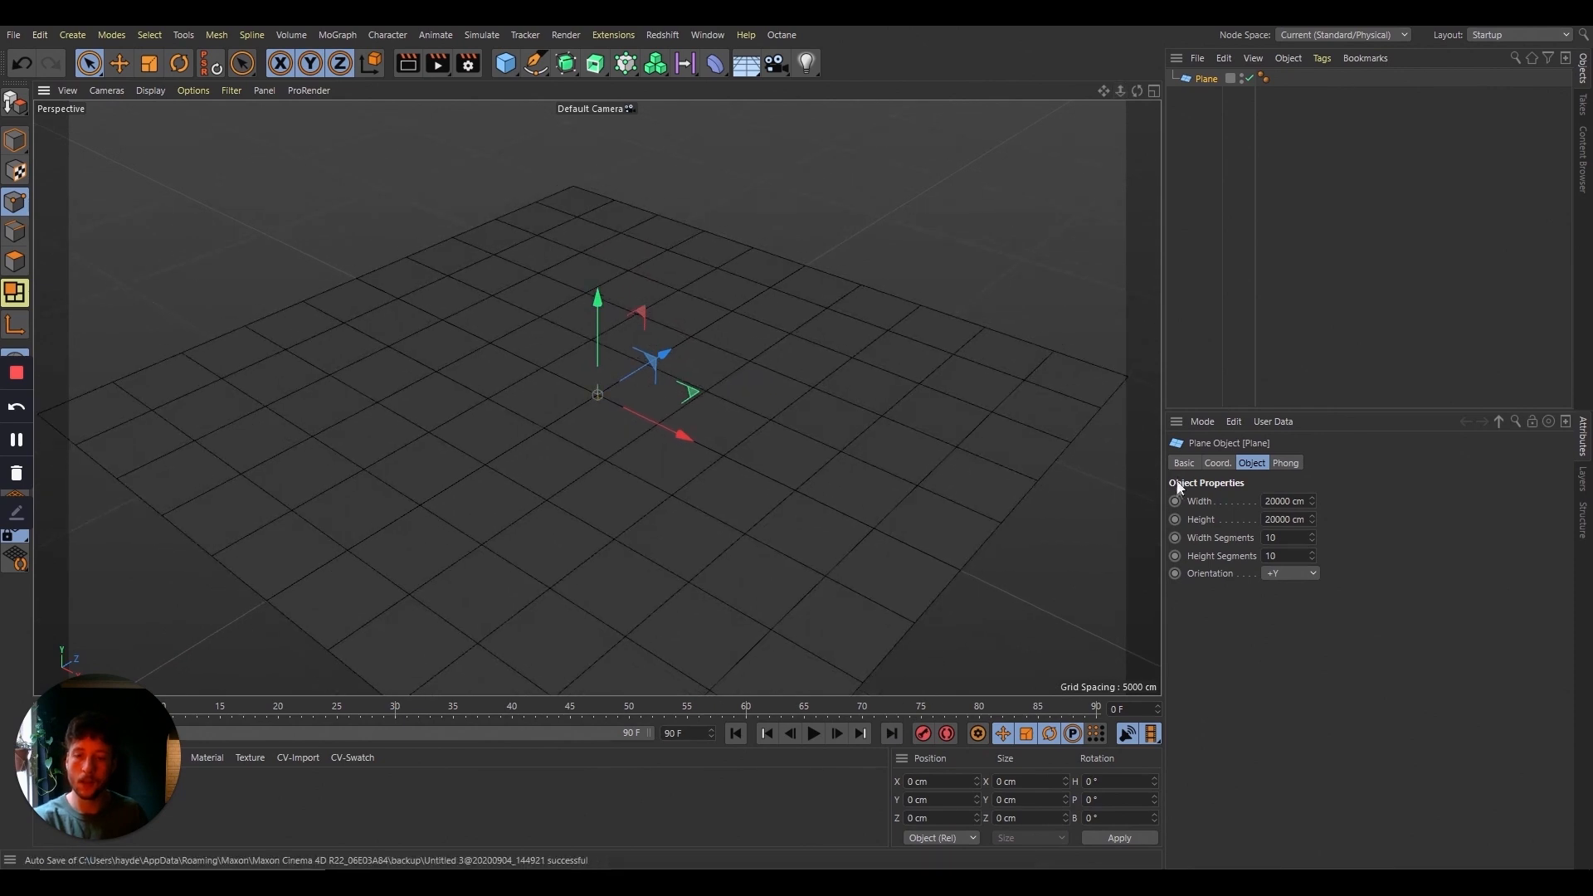
# Step: Set the plane's width and height segments to 400 and disable the plane
pyautogui.hotkey('ctrl', 'd')
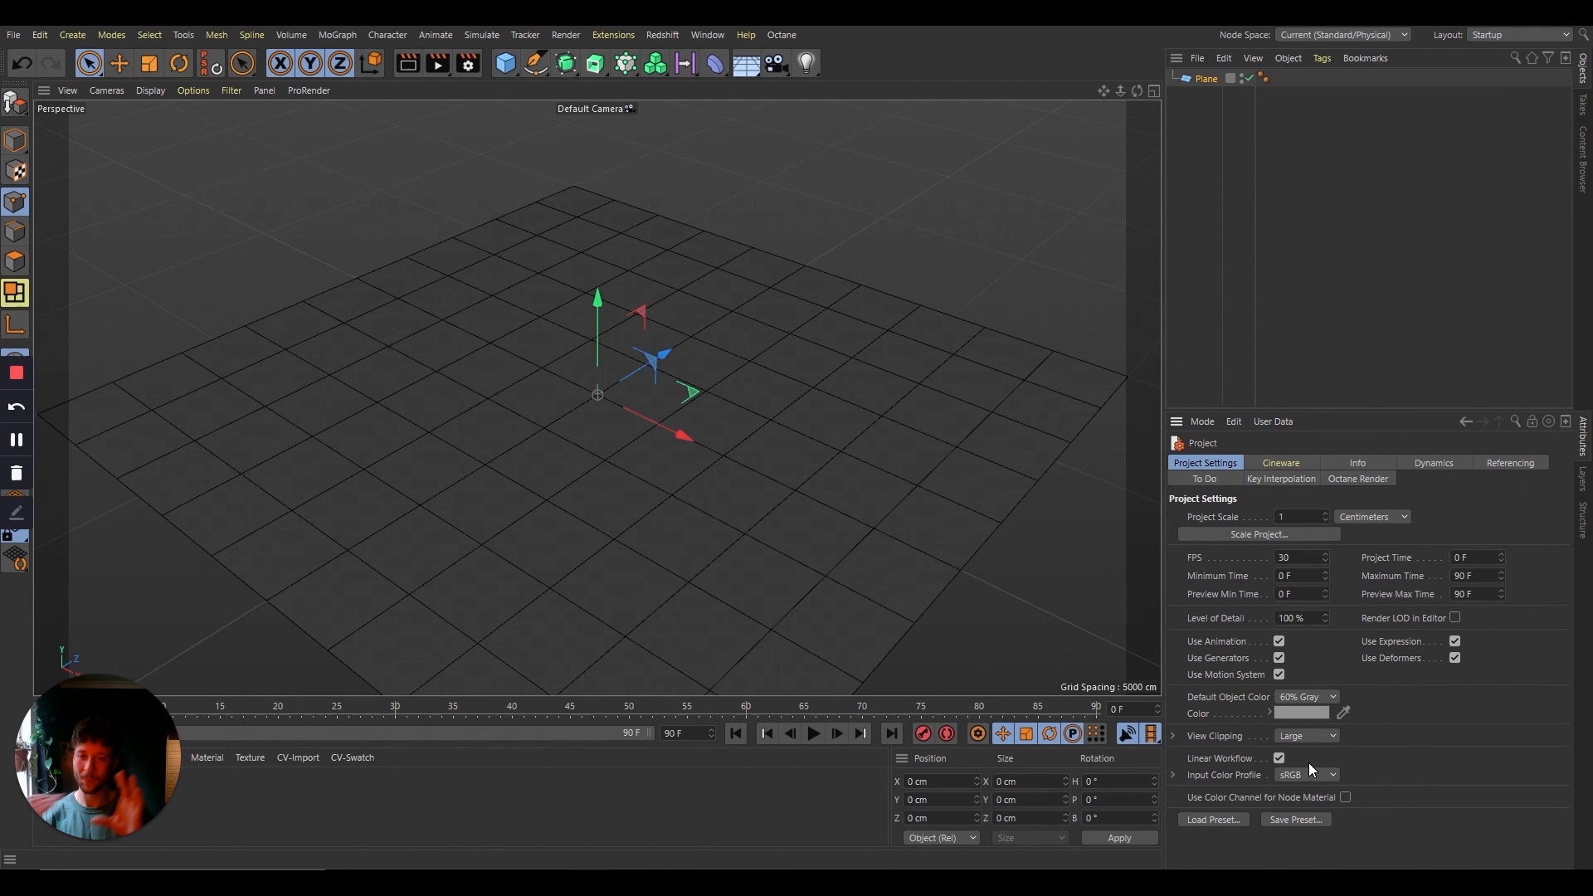
pyautogui.click(1203, 78)
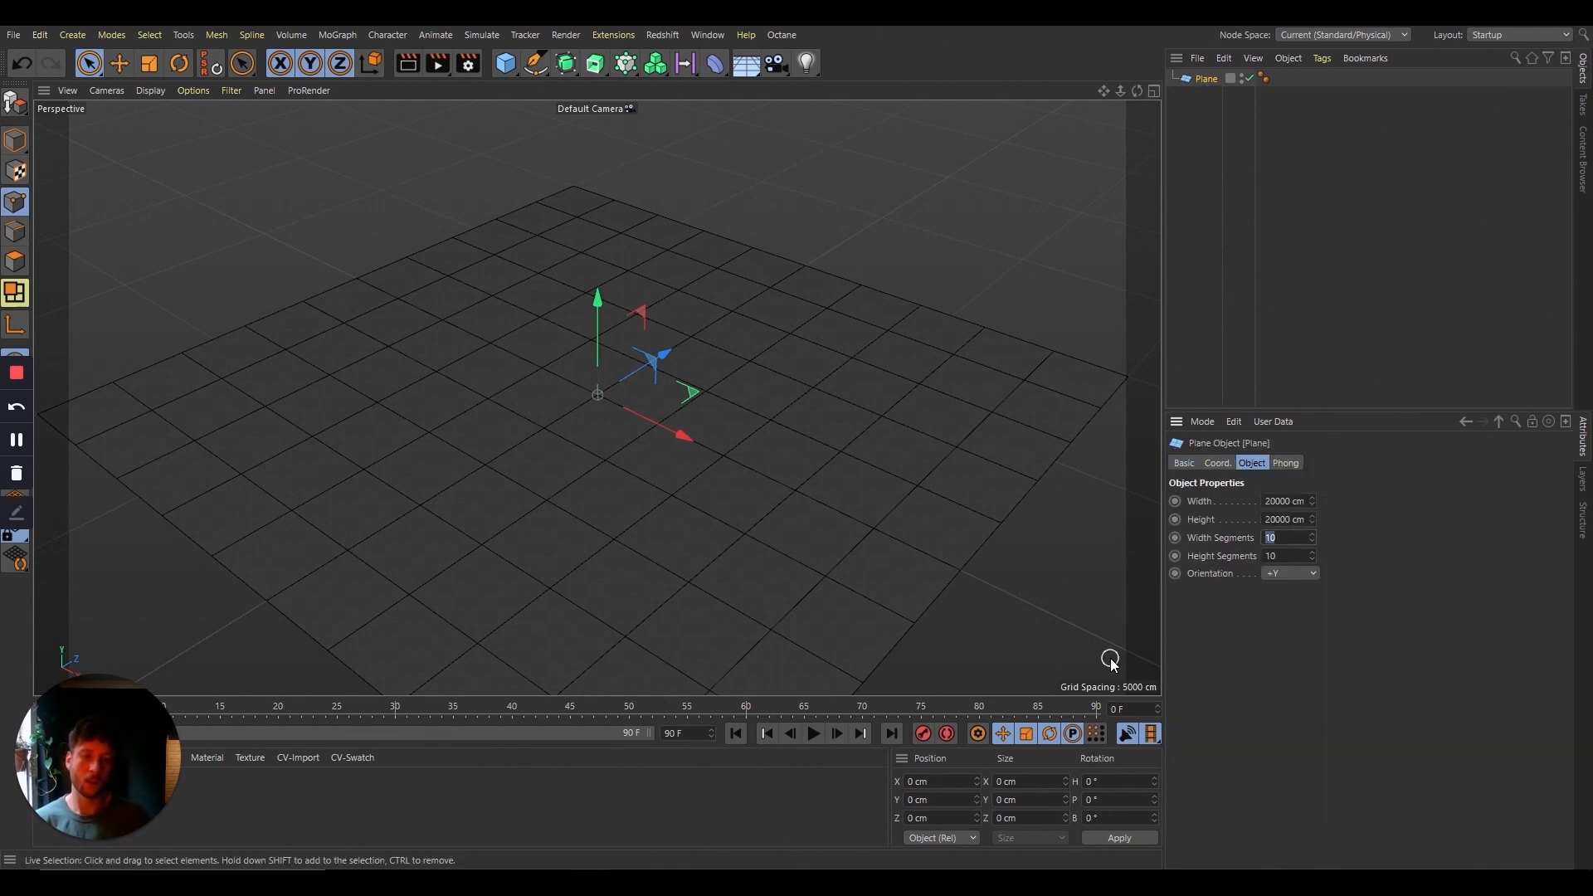
pyautogui.write('400')
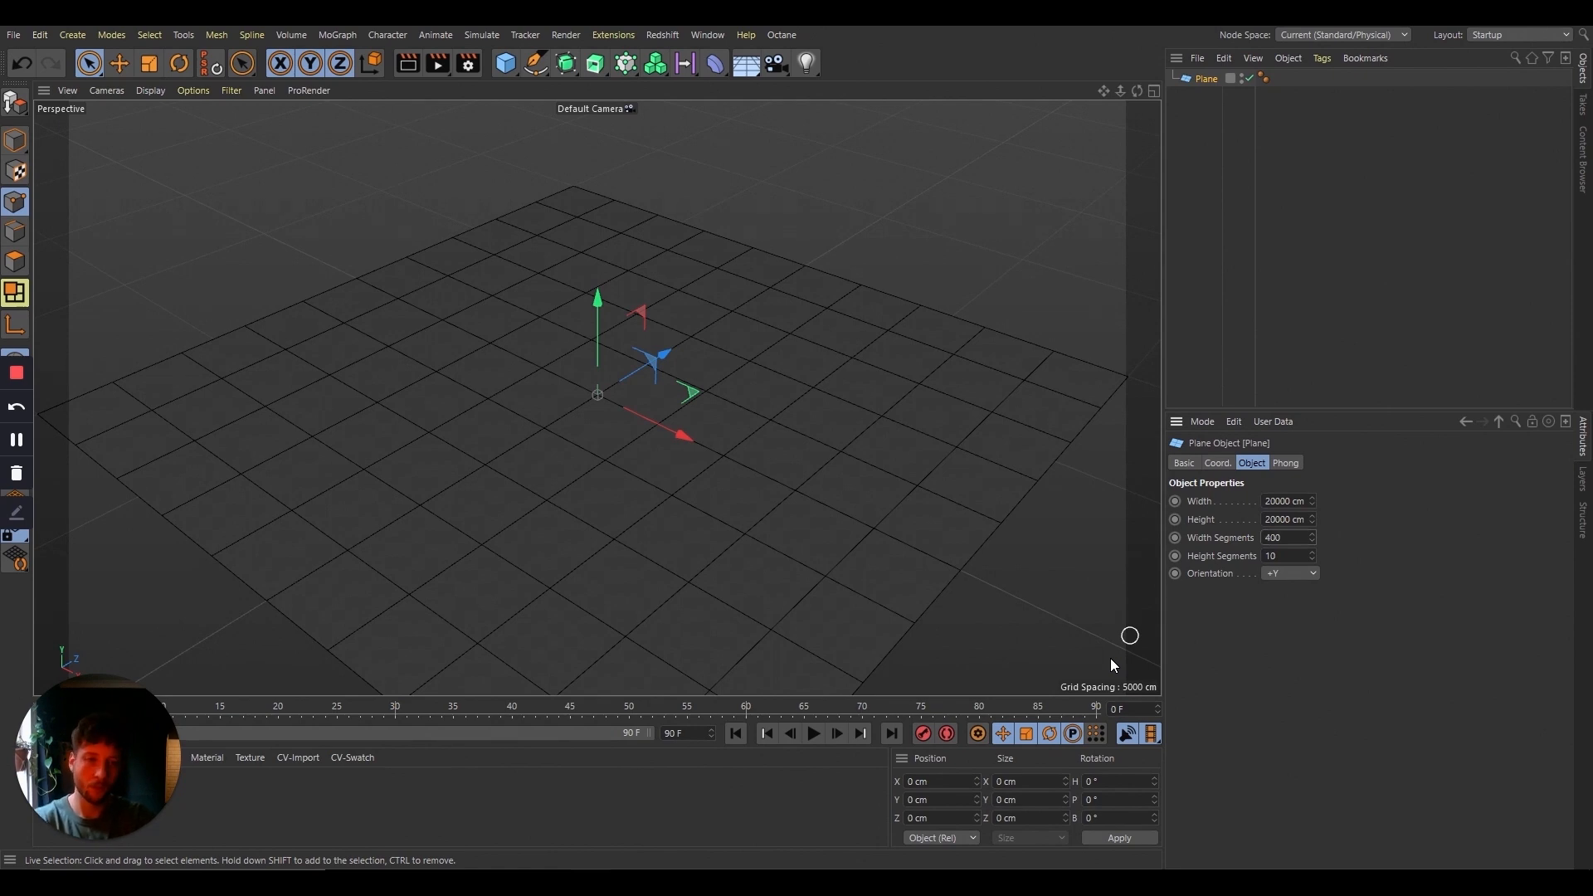
pyautogui.press('Tab')
pyautogui.write('400')
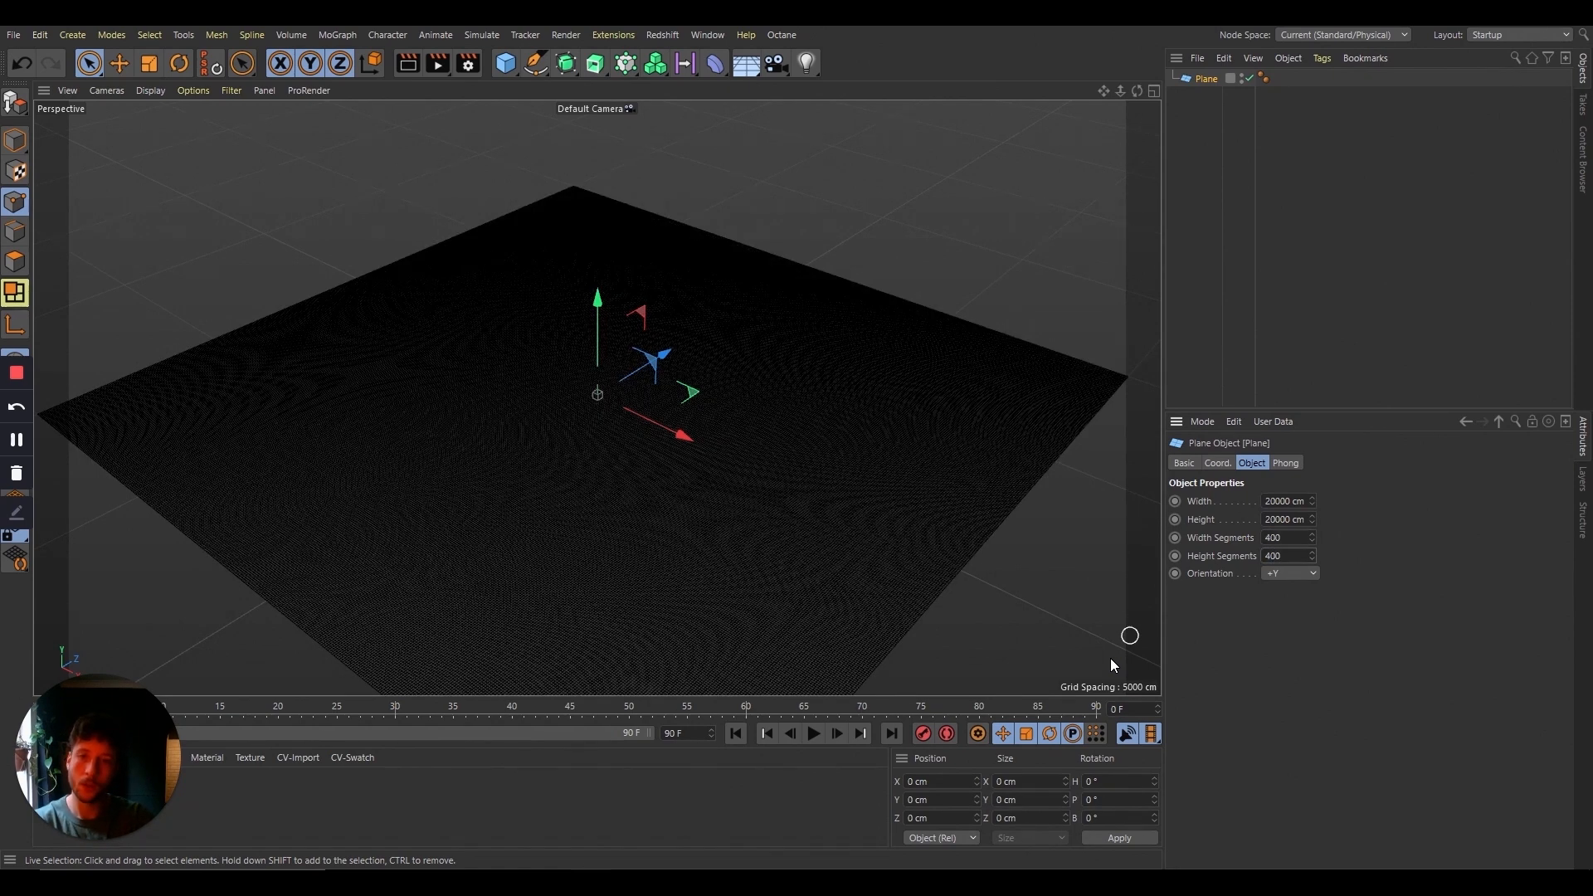
pyautogui.click(1249, 77)
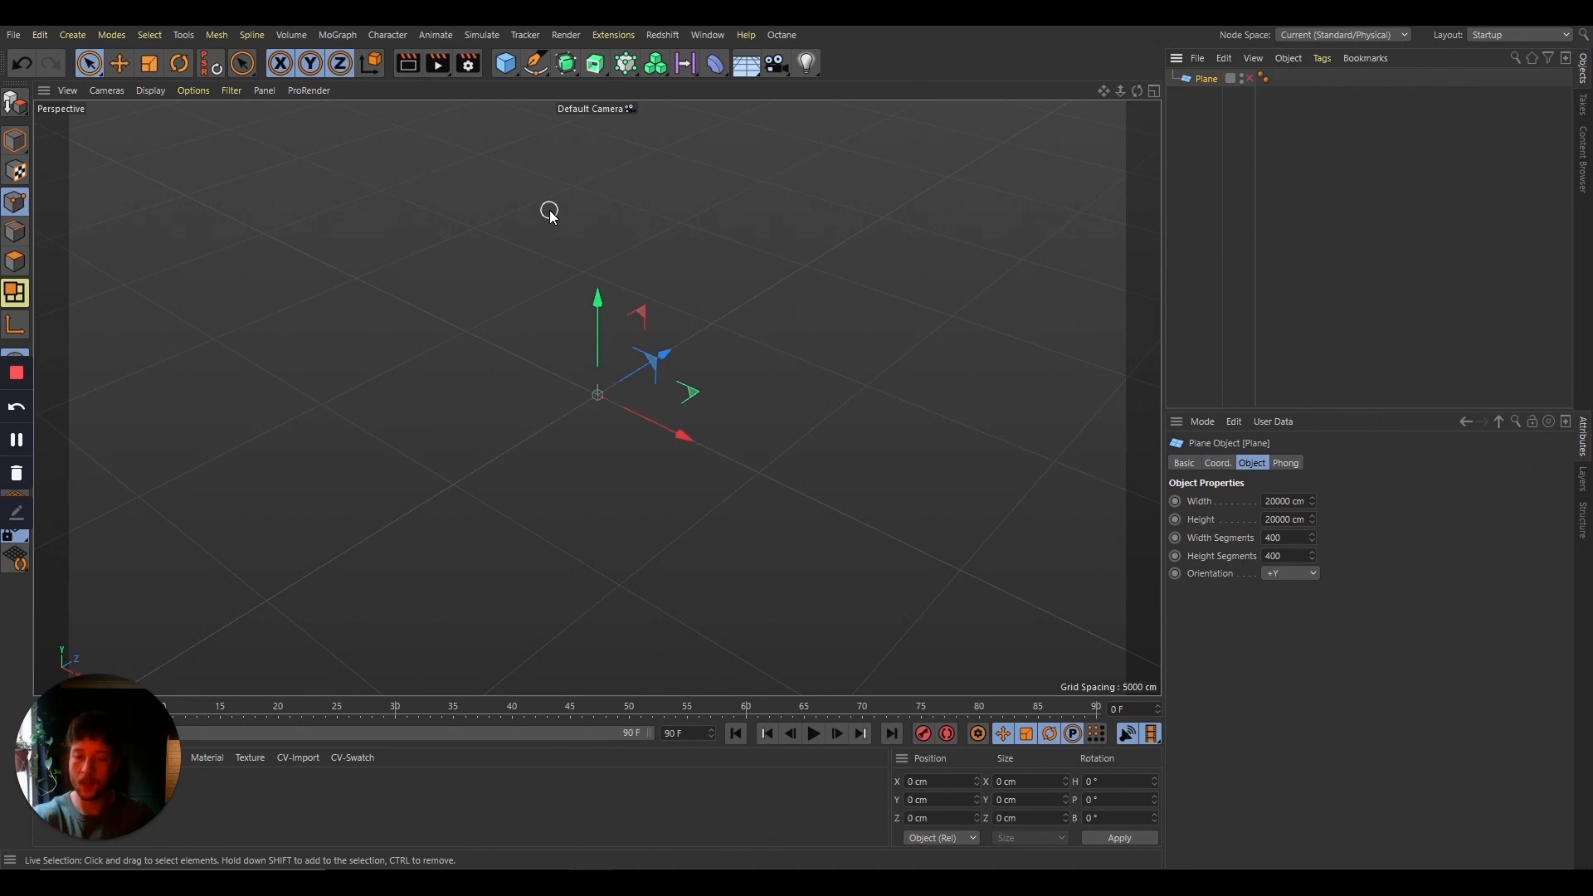
# Step: Add a Vectorizer object and set its width to 20000 cm
pyautogui.hotkey('shift', 'c')
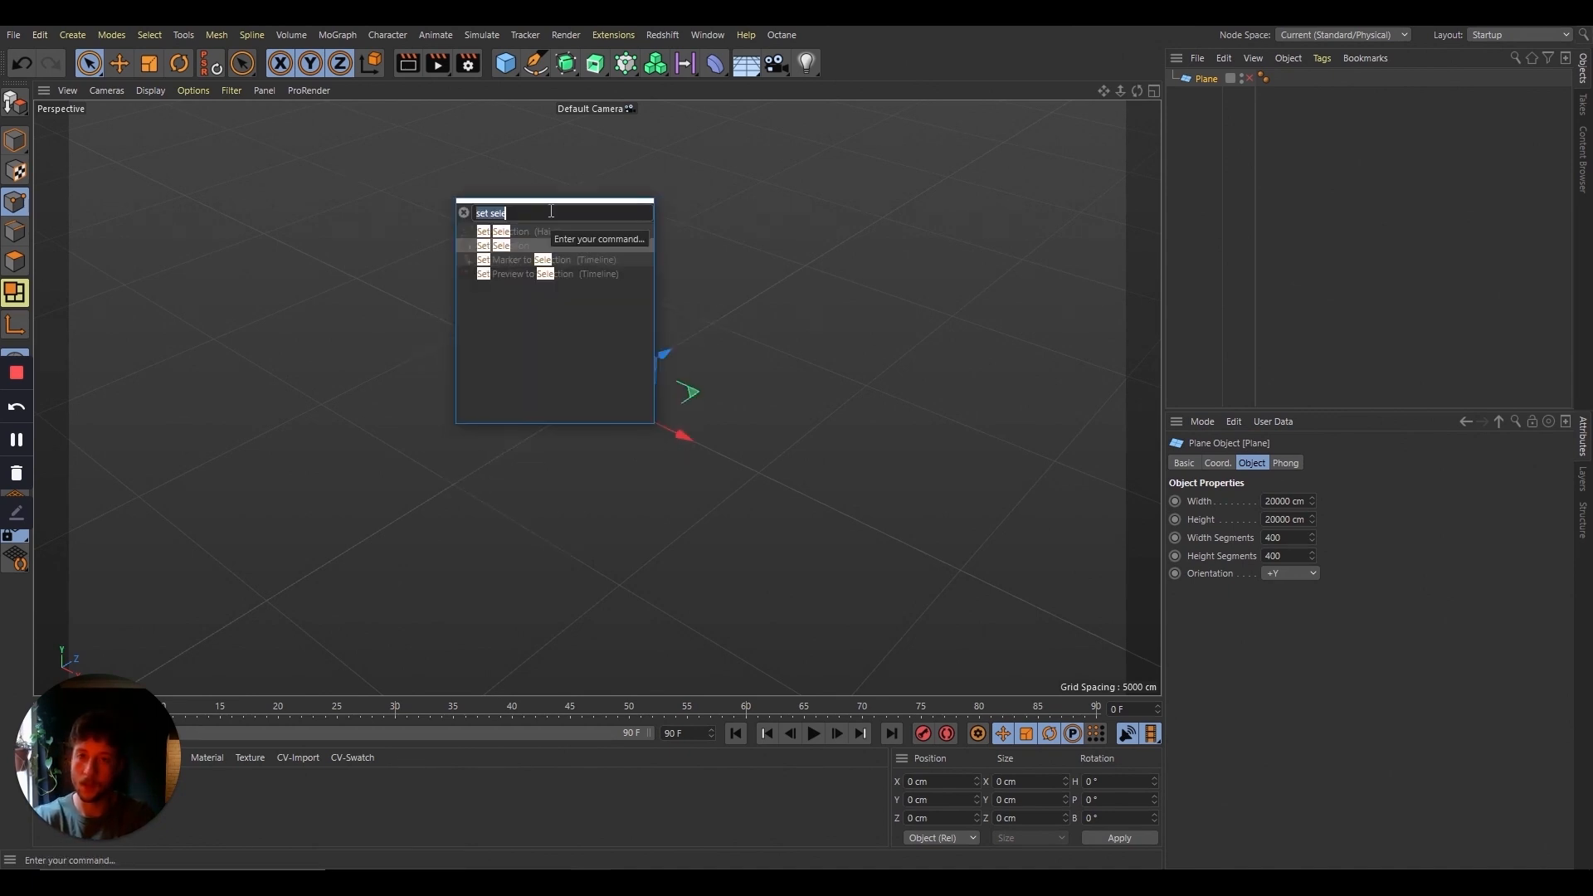
pyautogui.write('vec')
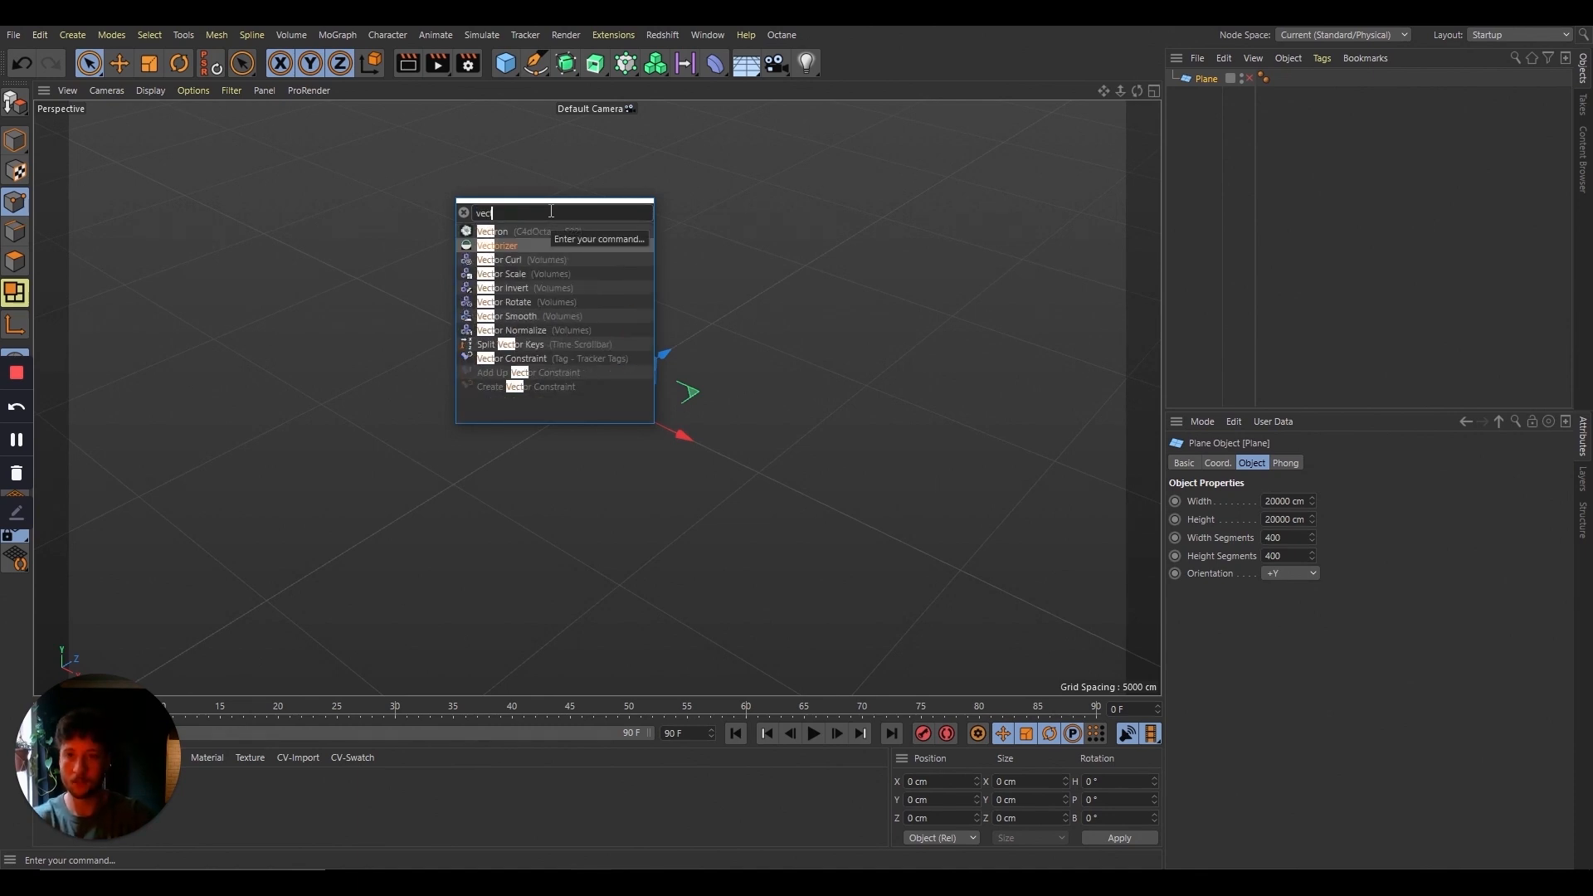
pyautogui.press('Return')
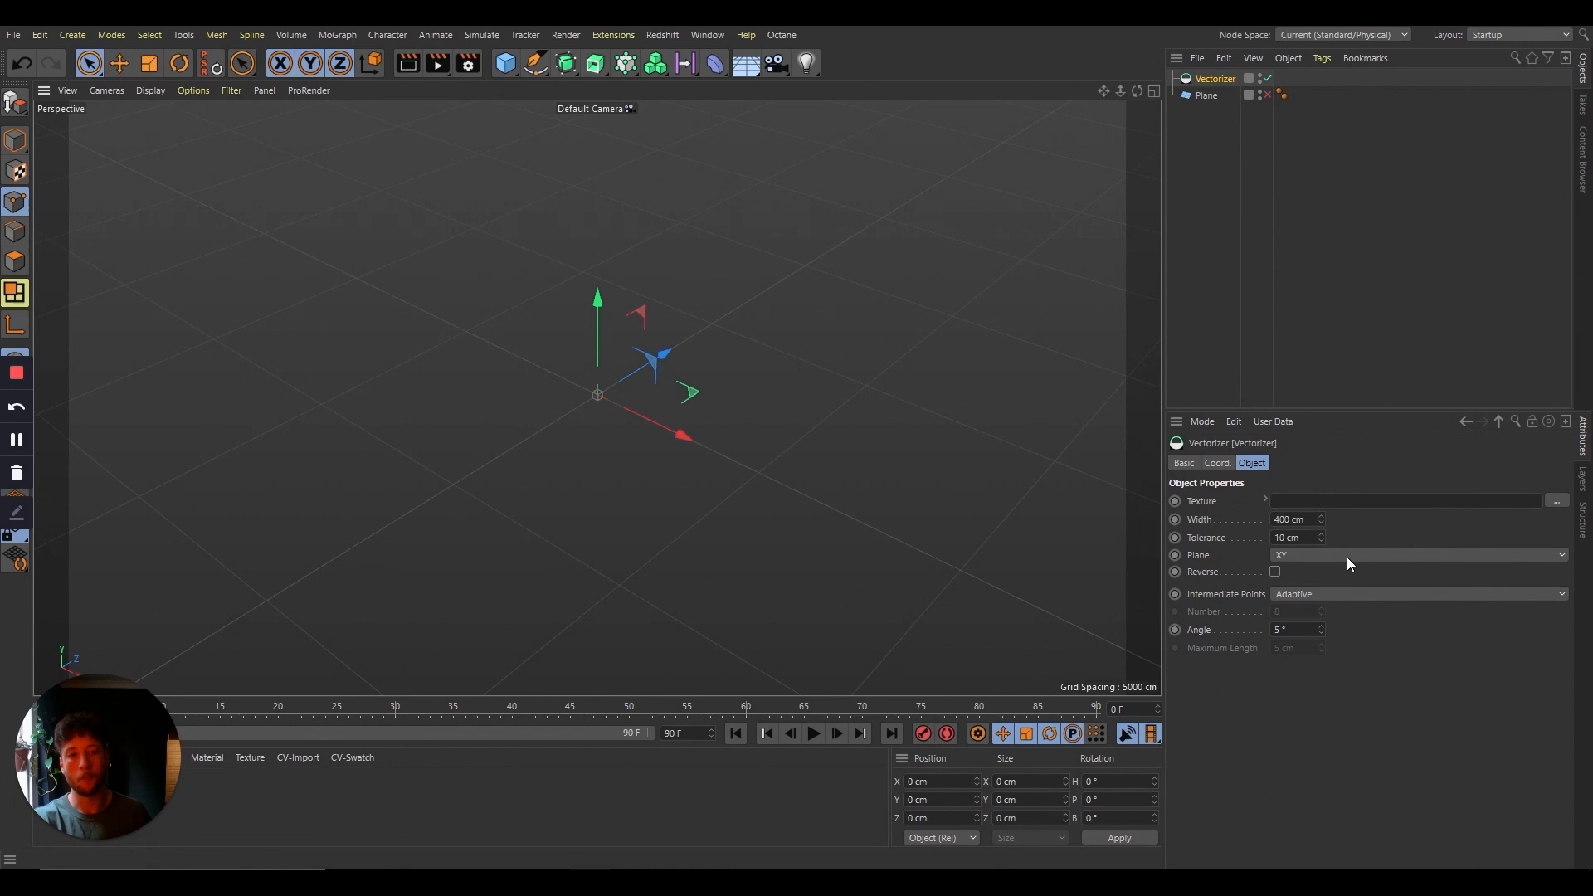
pyautogui.click(1297, 519)
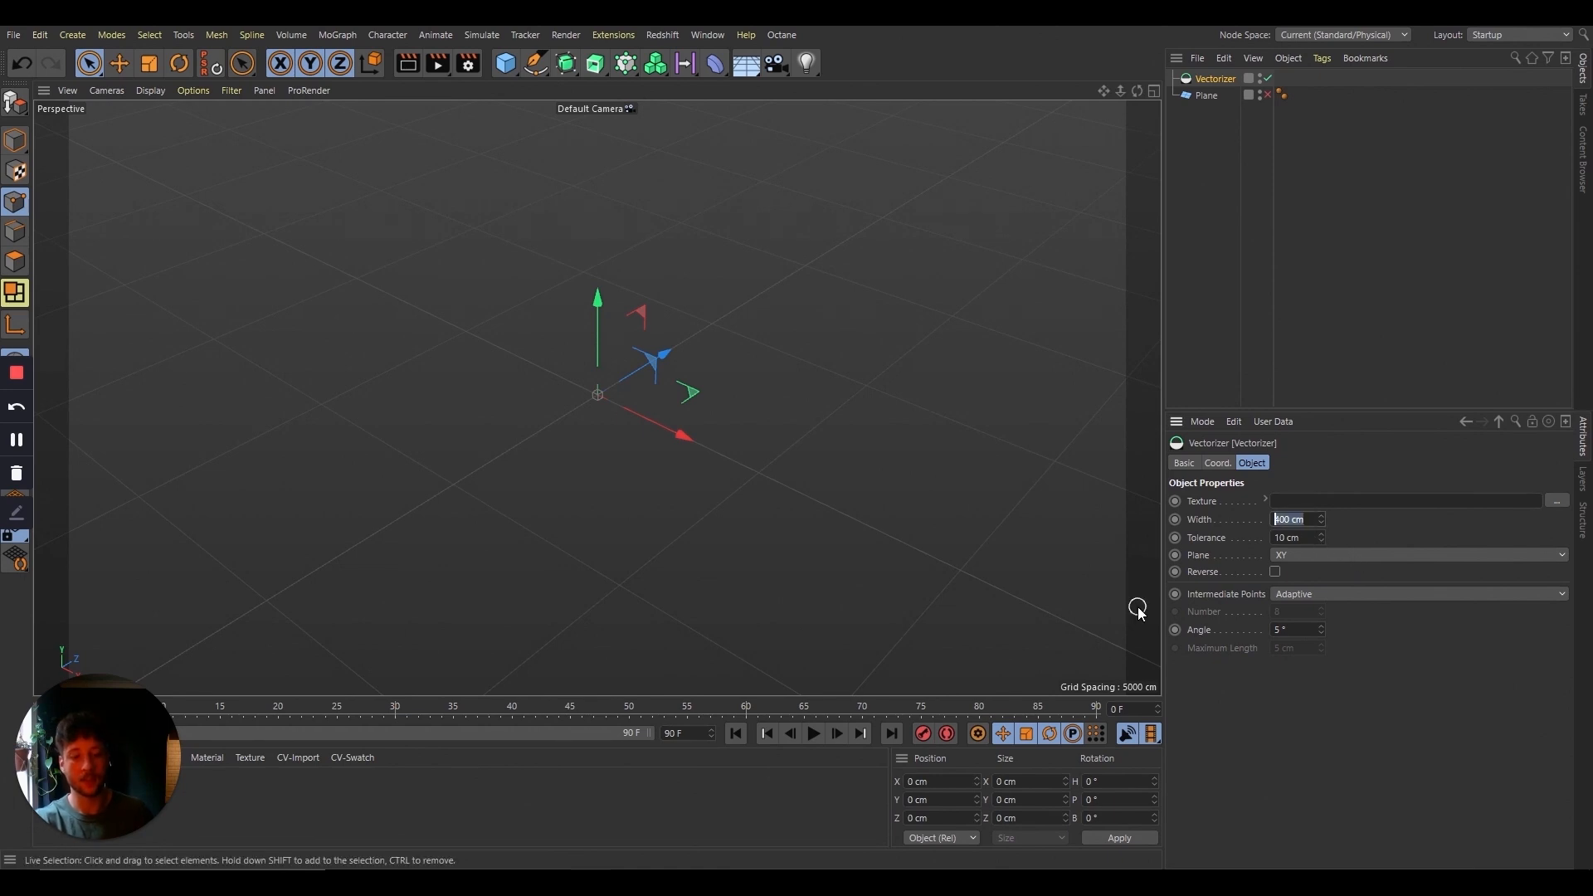
pyautogui.write('200')
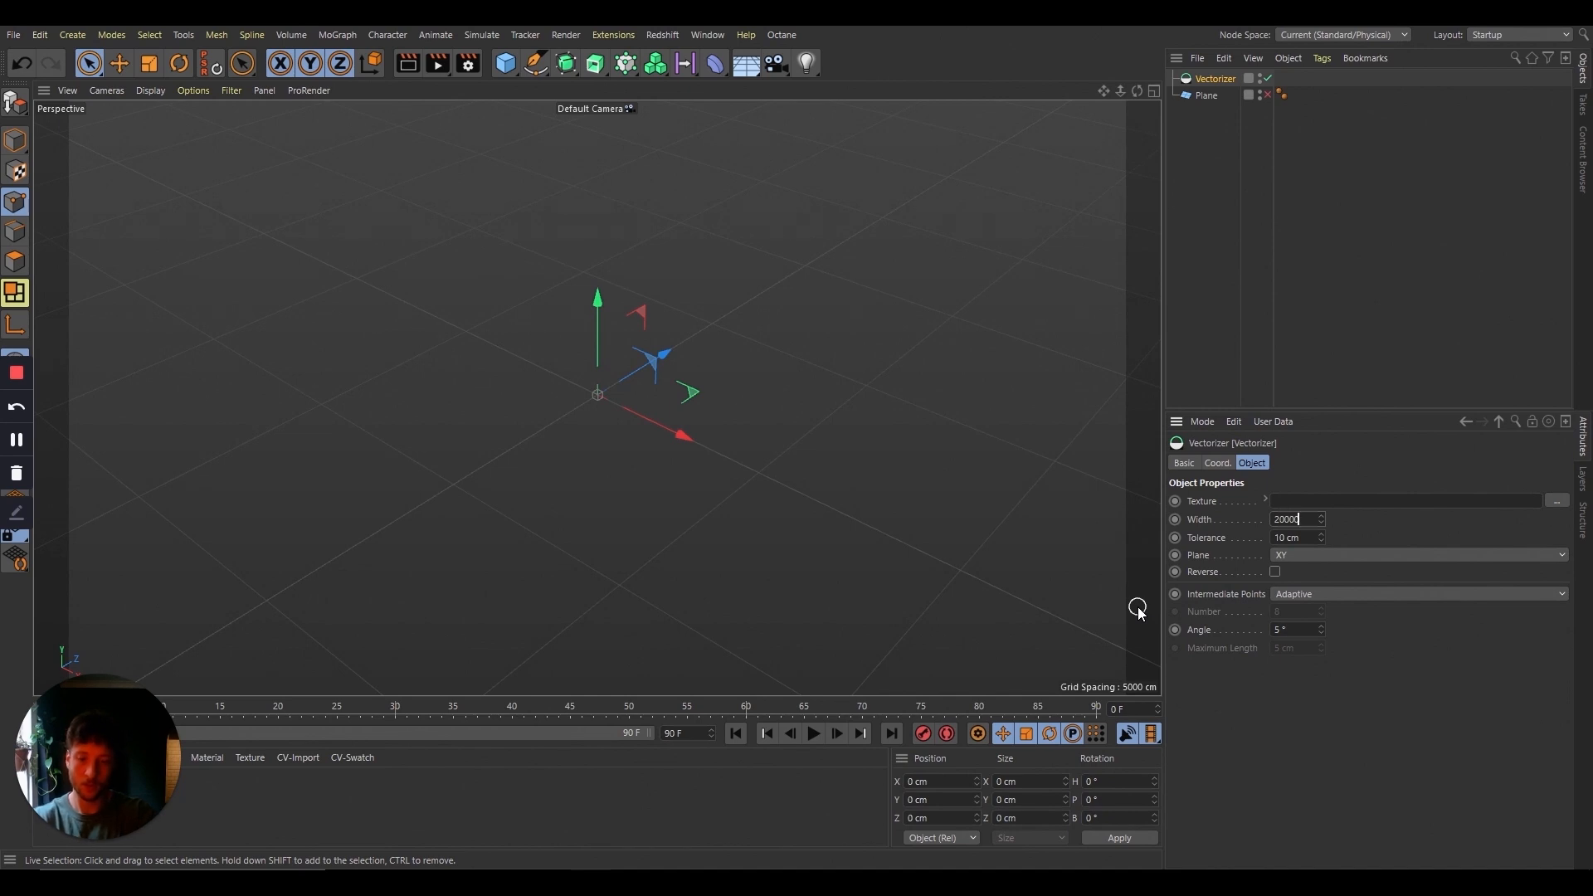
# Step: Load logo.png from the tex folder as the Vectorizer's texture
pyautogui.click(1556, 500)
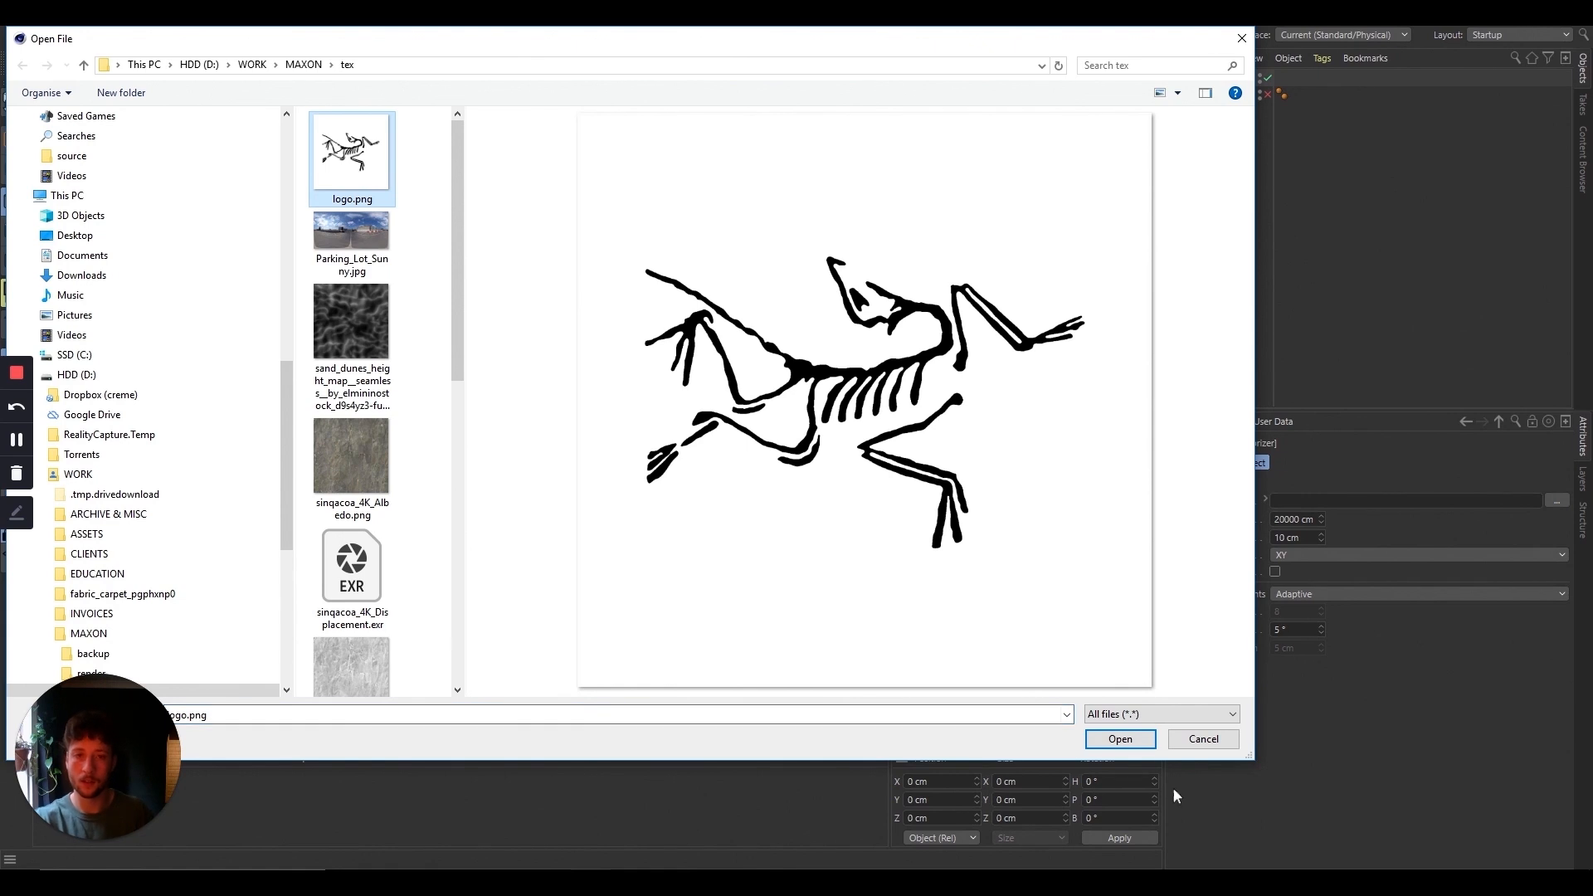
pyautogui.press('Return')
pyautogui.click(851, 524)
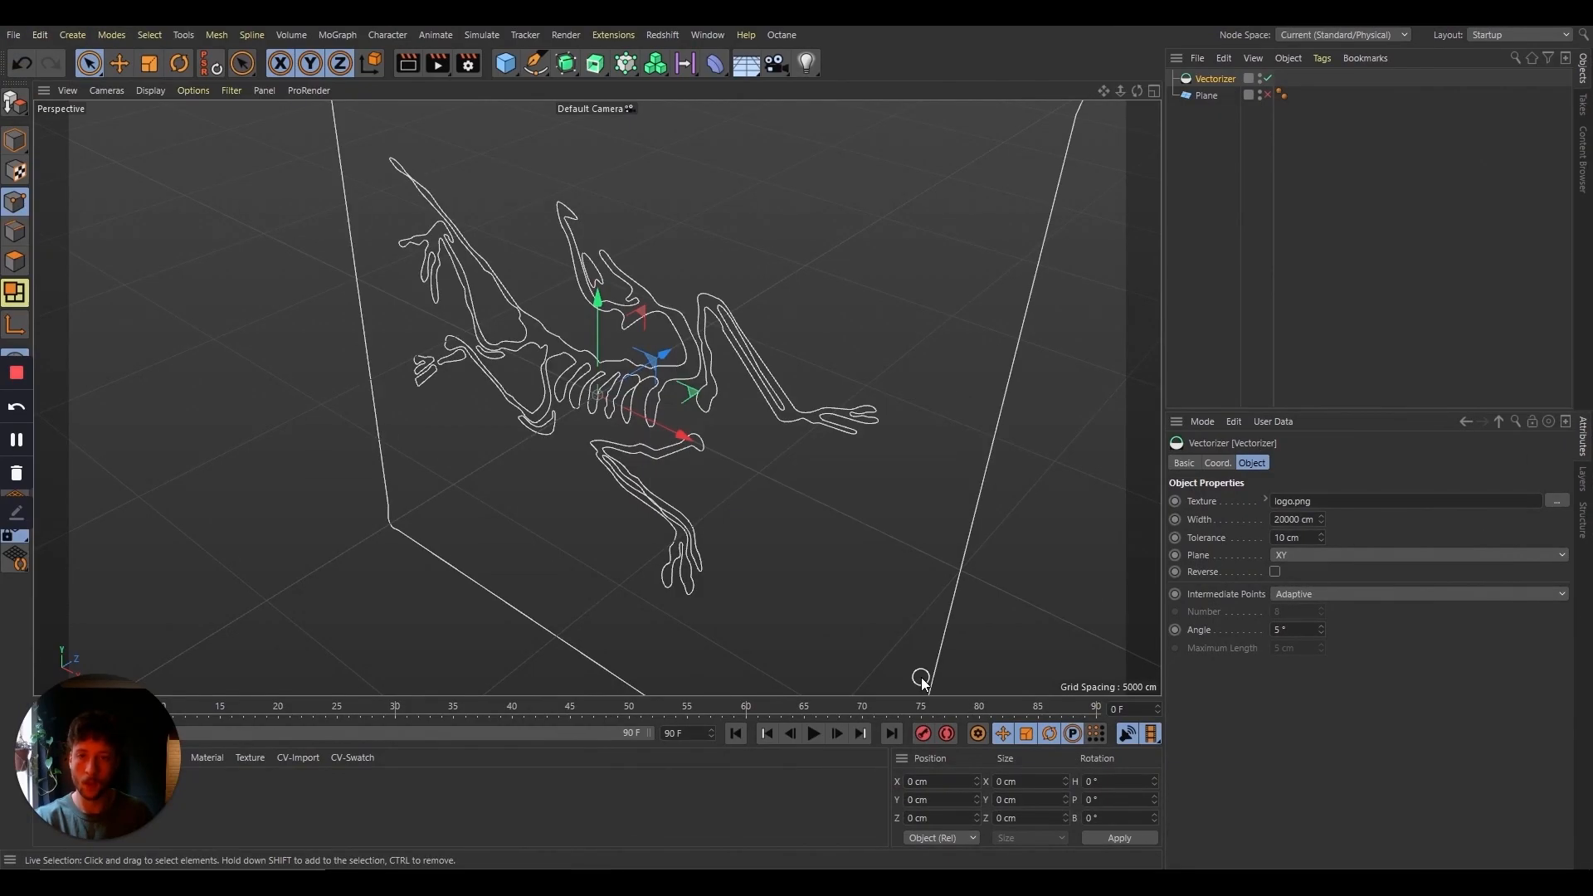
# Step: Set the Vectorizer's intermediate points to Uniform and its plane to XZ
pyautogui.moveTo(1134, 92); pyautogui.dragTo(1153, 47)
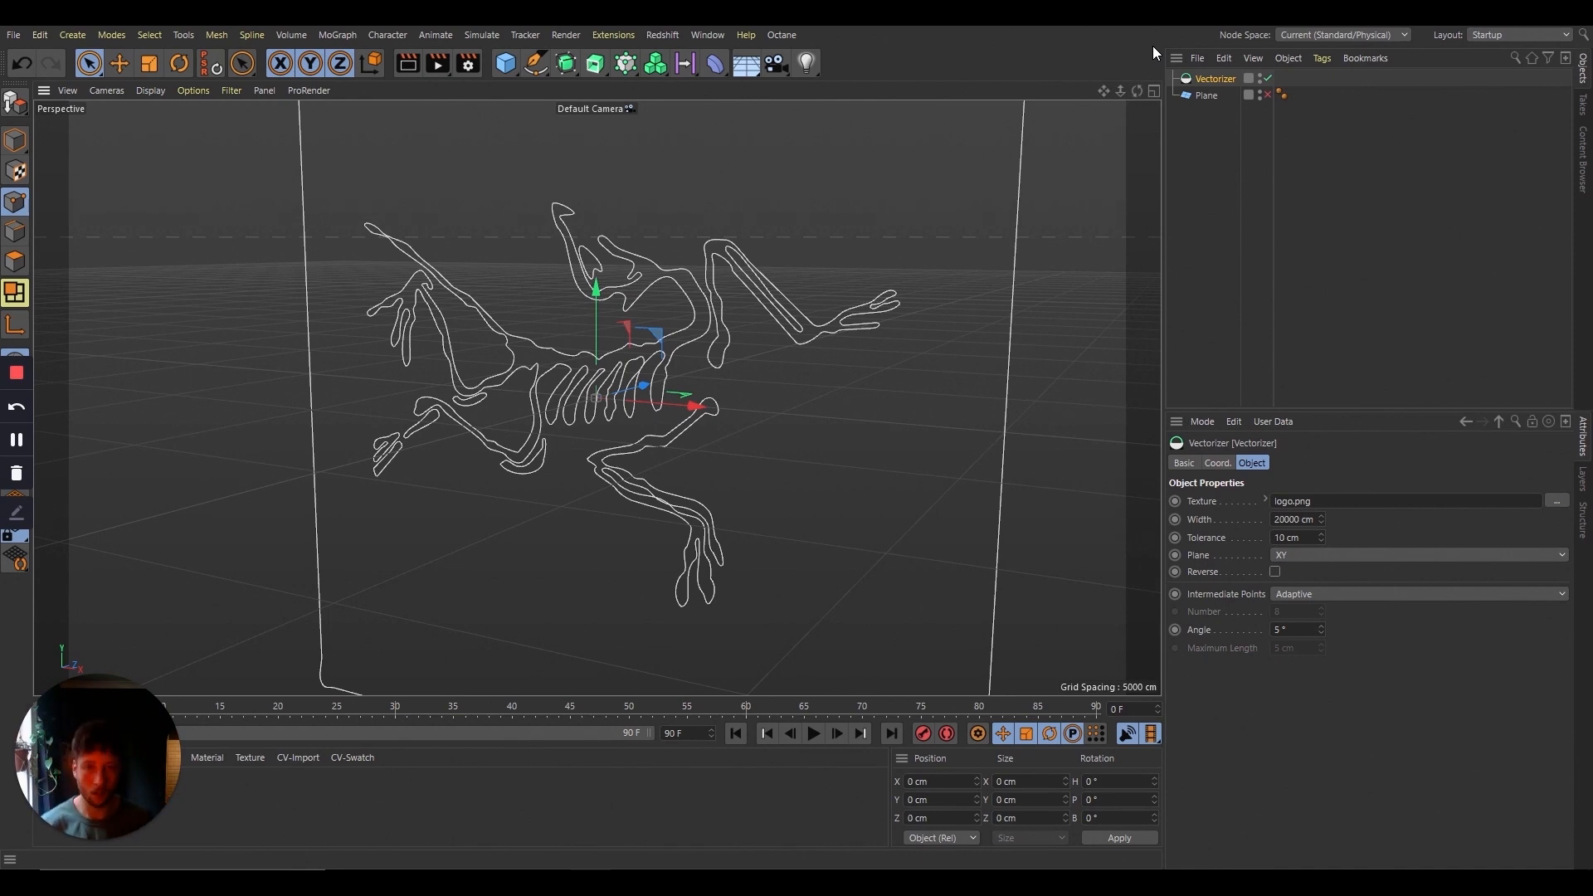
pyautogui.moveTo(1118, 96); pyautogui.dragTo(1218, 614)
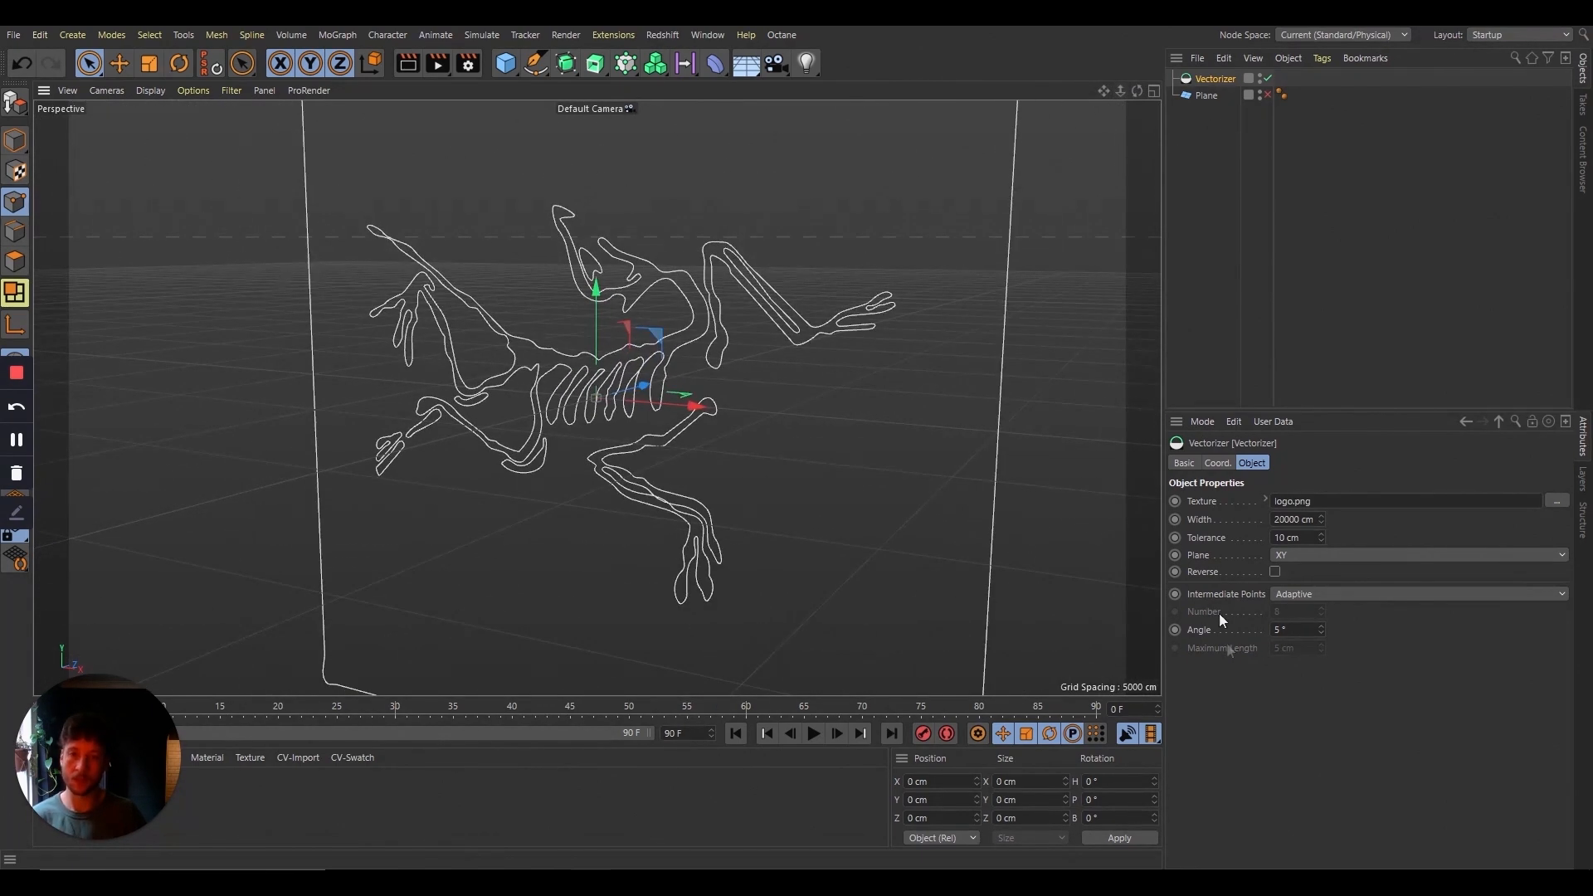
pyautogui.click(1318, 592)
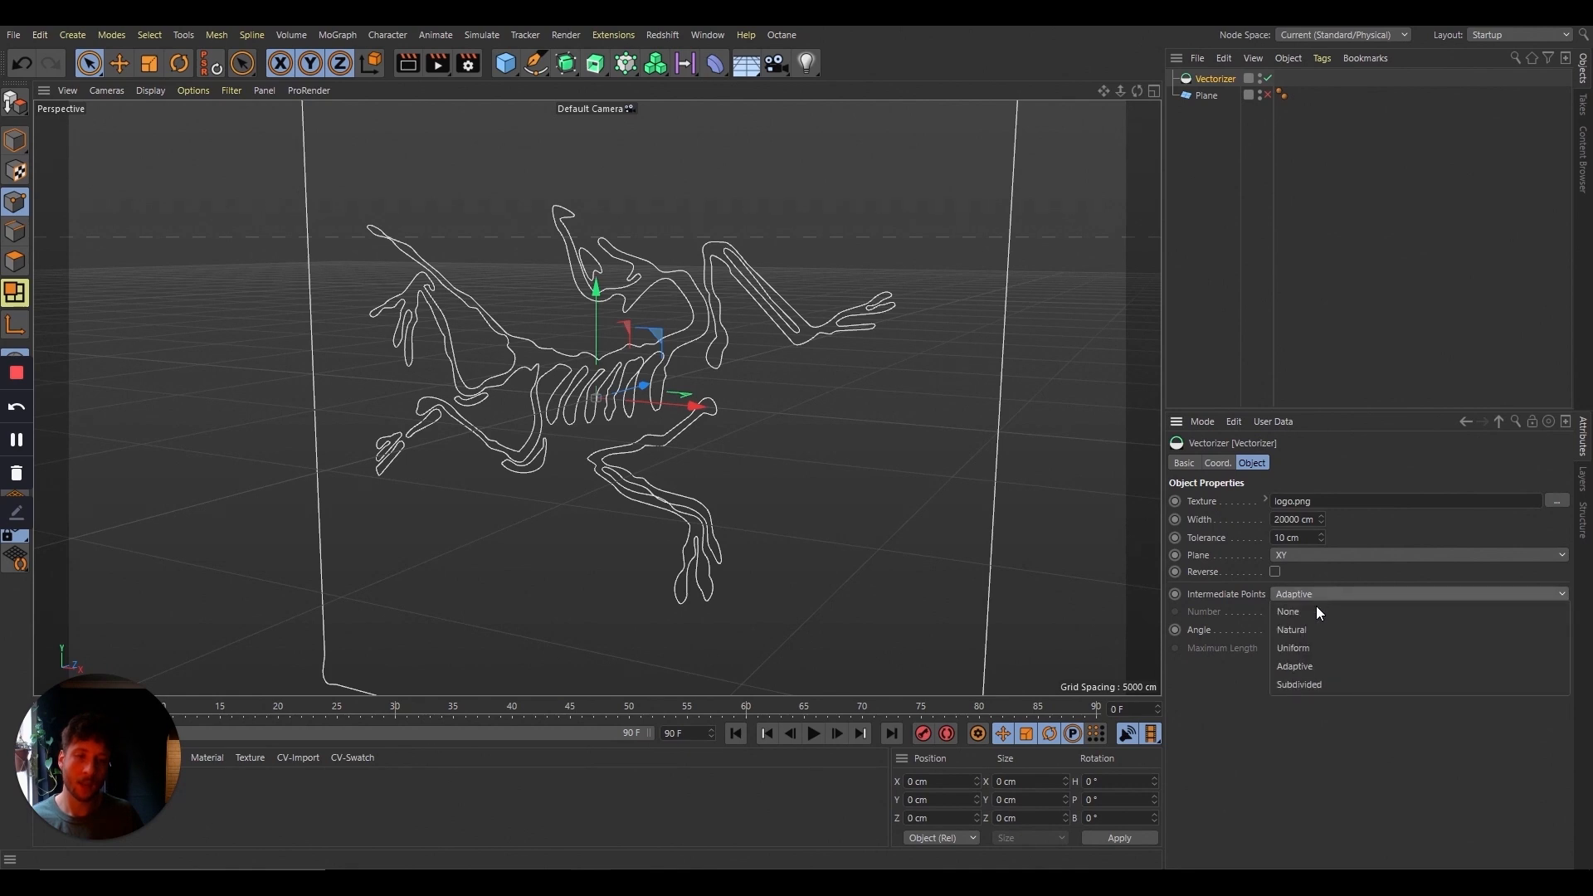
pyautogui.click(1327, 648)
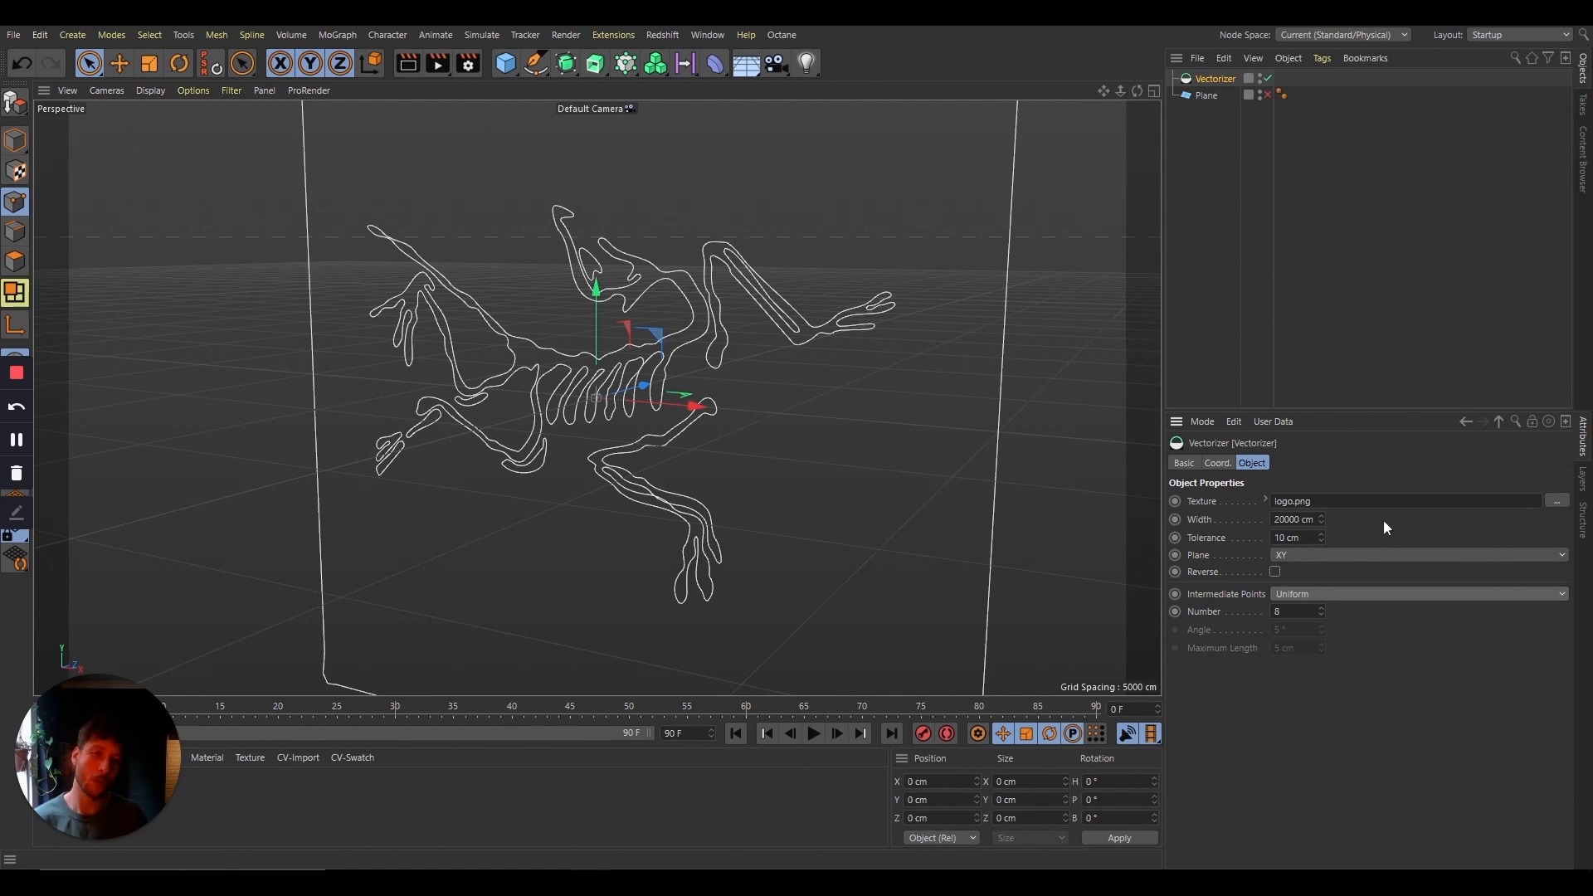
pyautogui.click(1353, 555)
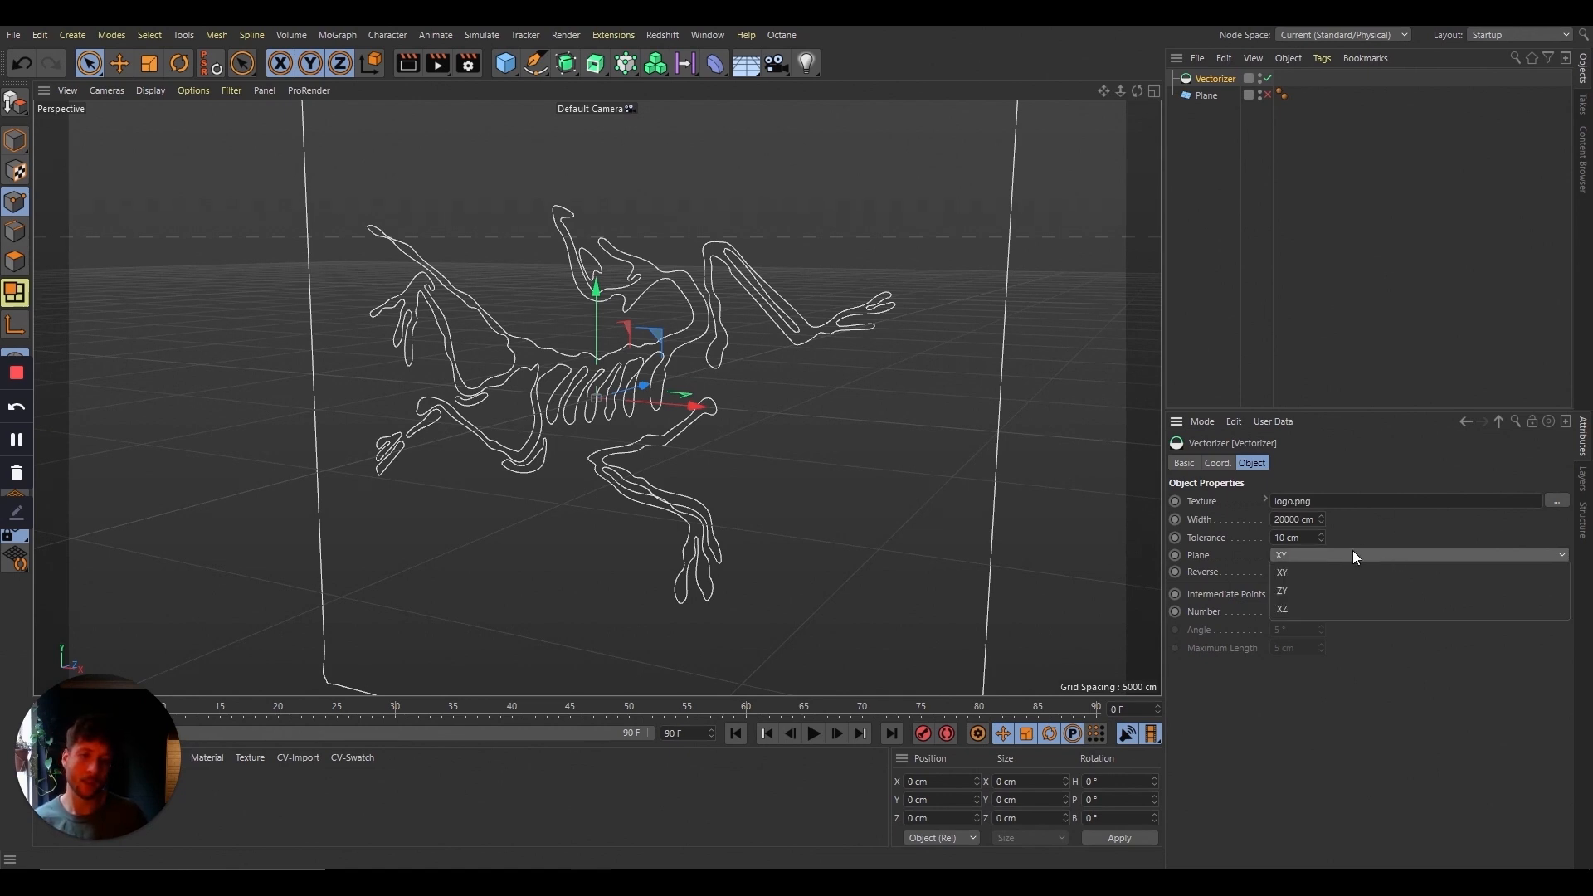
pyautogui.click(1347, 609)
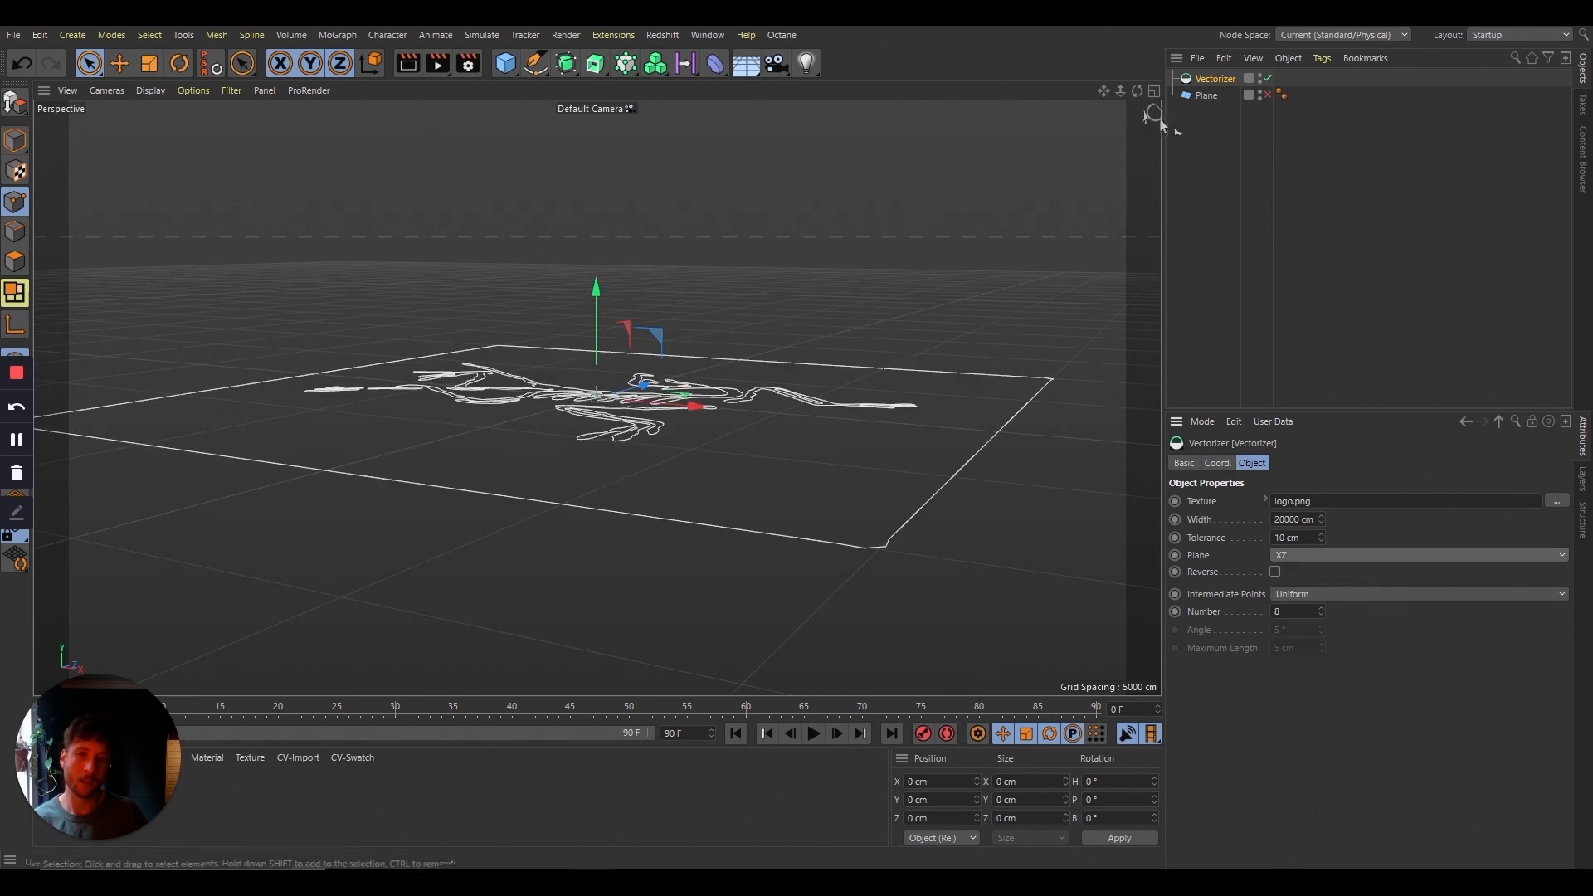
# Step: Set the Vectorizer's tolerance to 1 cm for a more detailed outline
pyautogui.moveTo(1138, 90); pyautogui.dragTo(1472, 27)
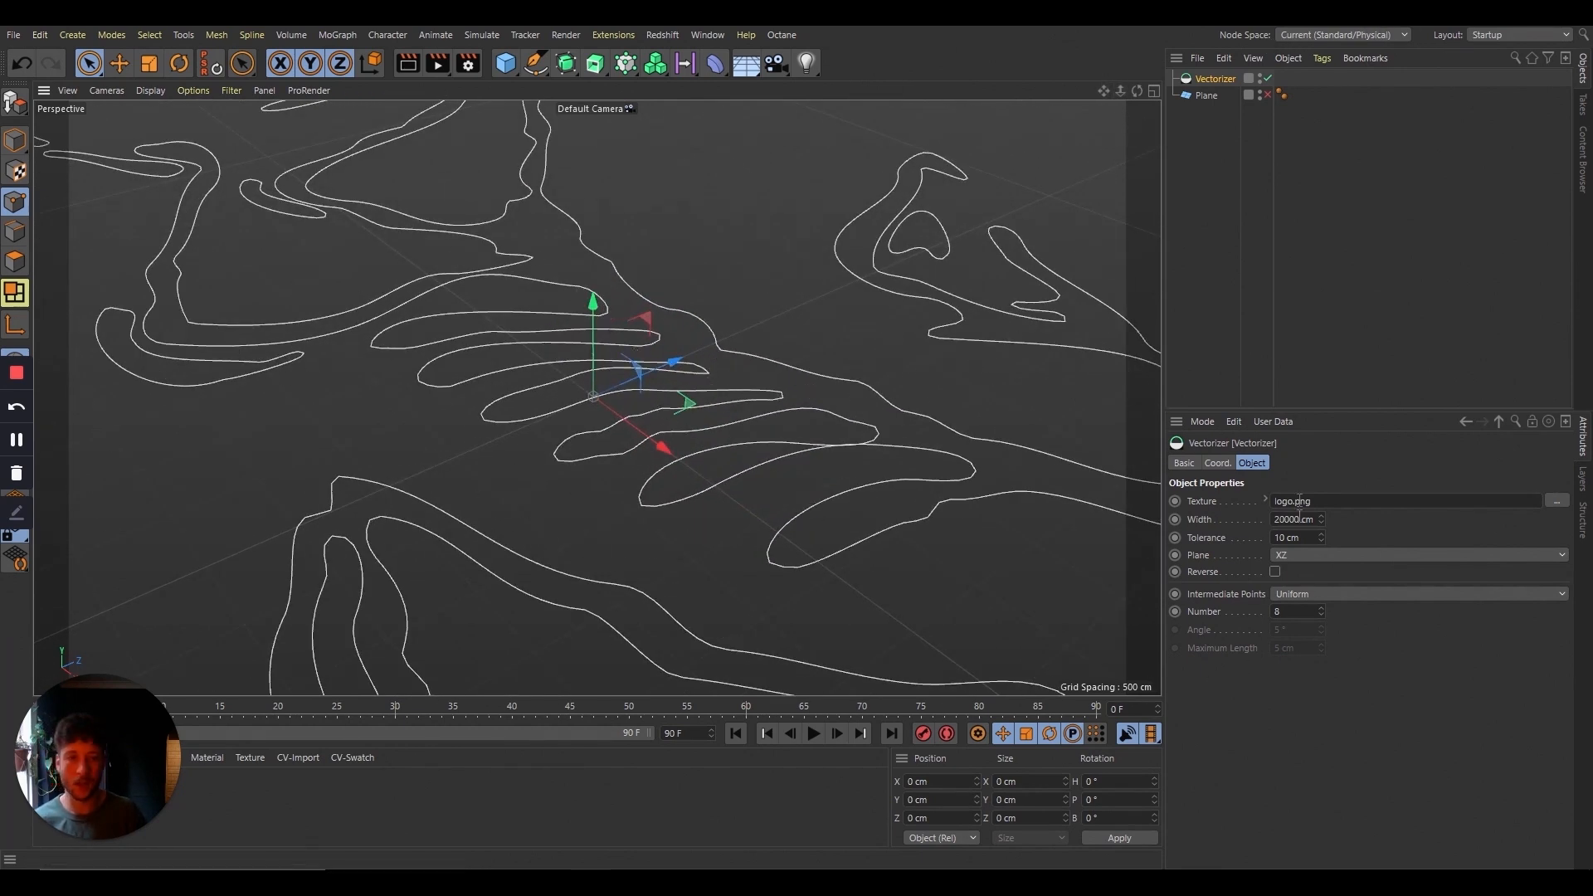
pyautogui.moveTo(1308, 538); pyautogui.dragTo(1253, 543)
pyautogui.write('1')
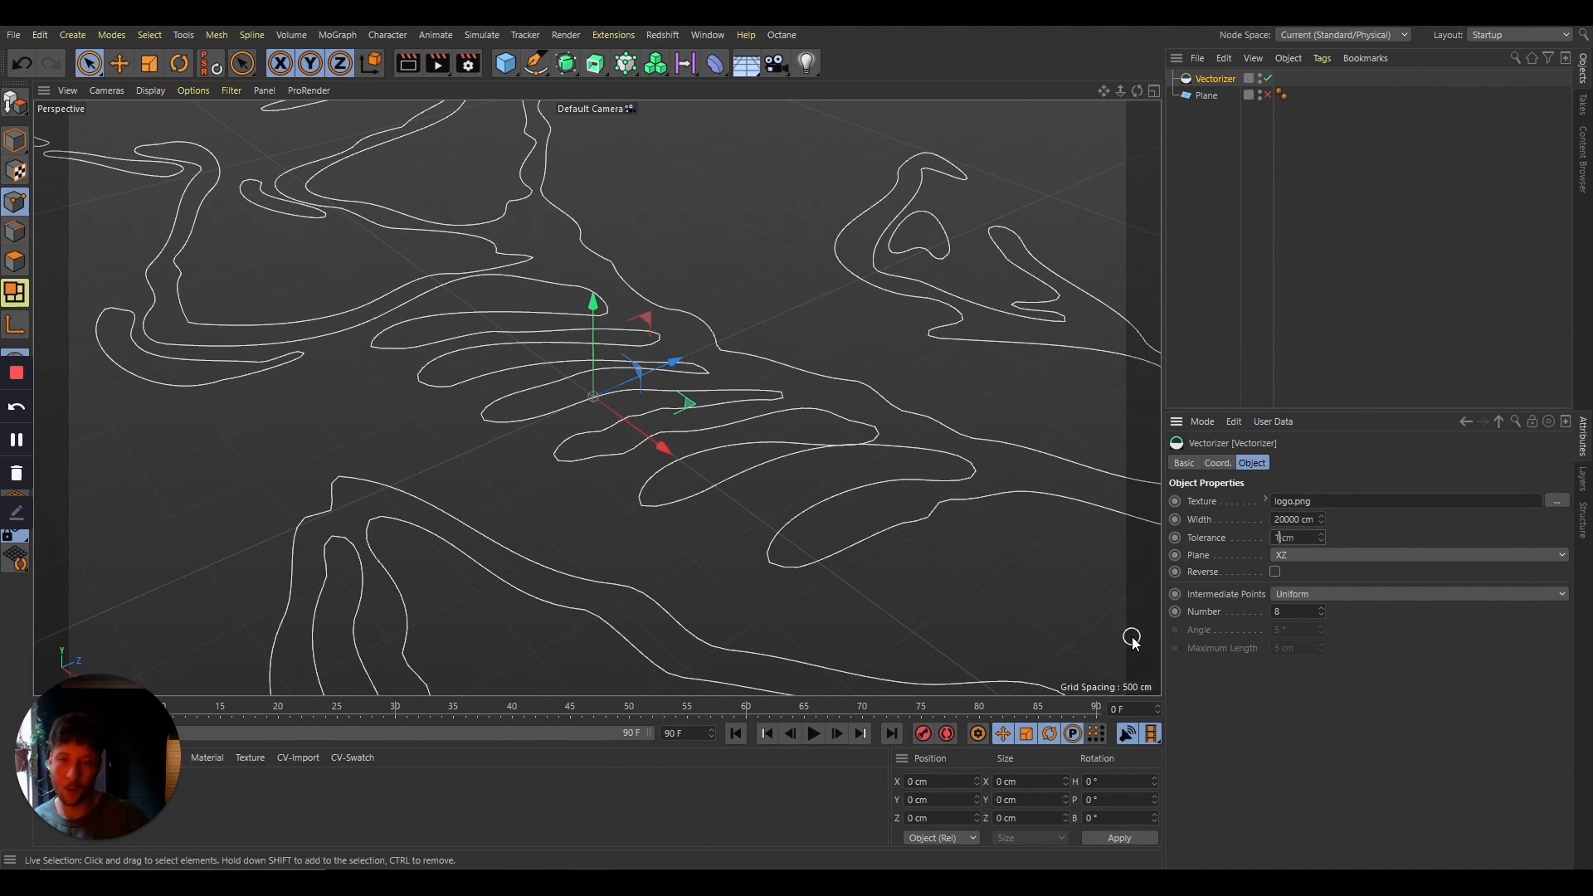
pyautogui.press('Return')
# Step: Convert the Vectorizer into an editable spline with Current State to Object and disable the original Vectorizer
pyautogui.moveTo(1121, 92); pyautogui.dragTo(999, 325)
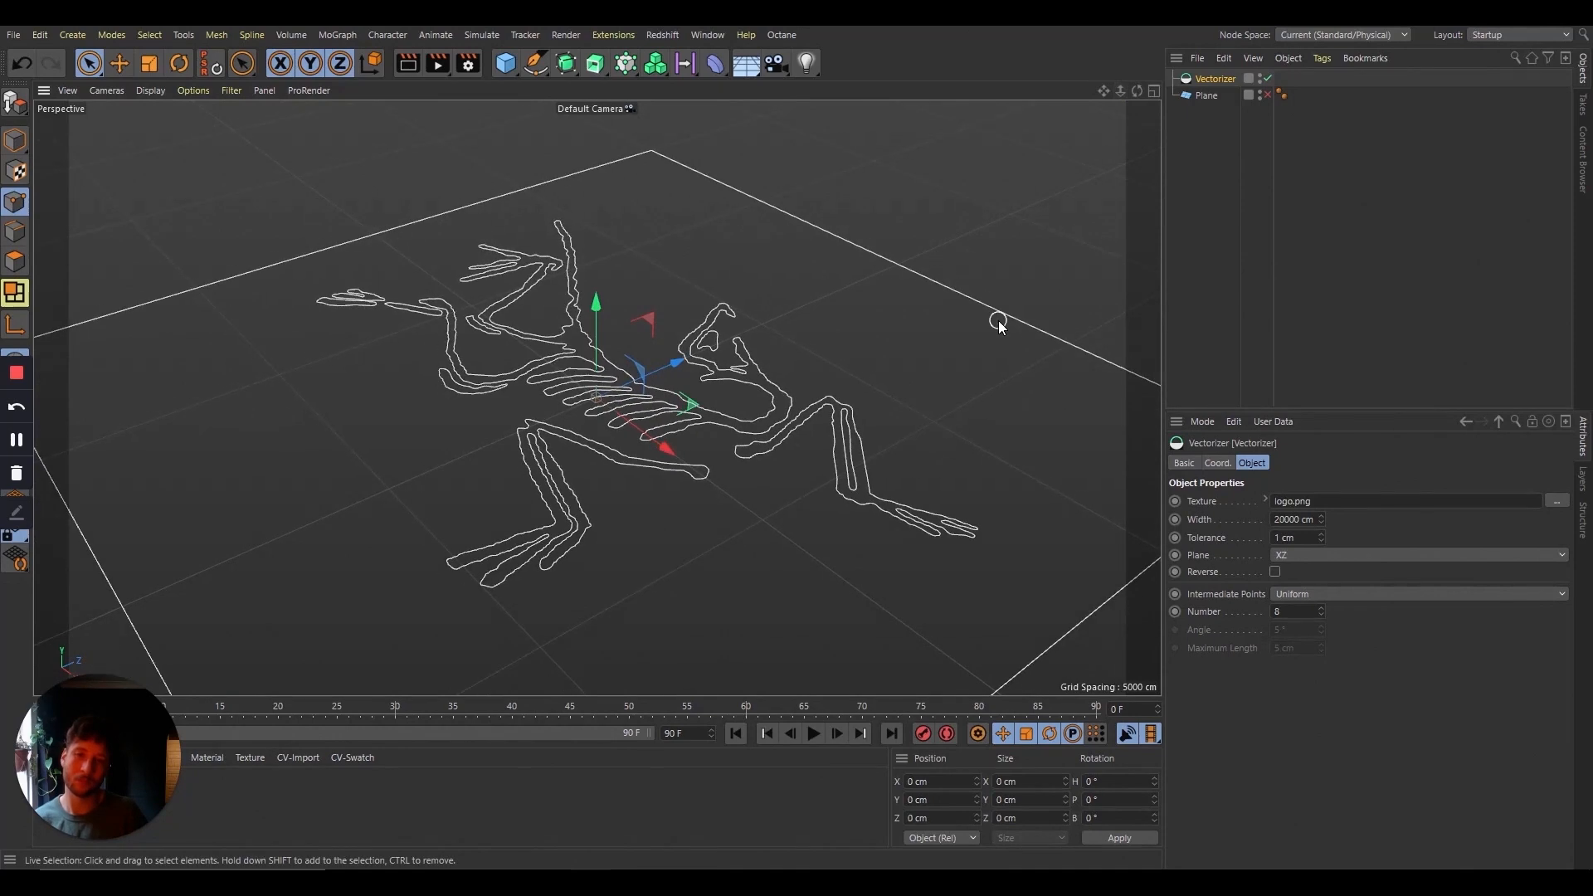
pyautogui.moveTo(1136, 92); pyautogui.dragTo(1165, 170)
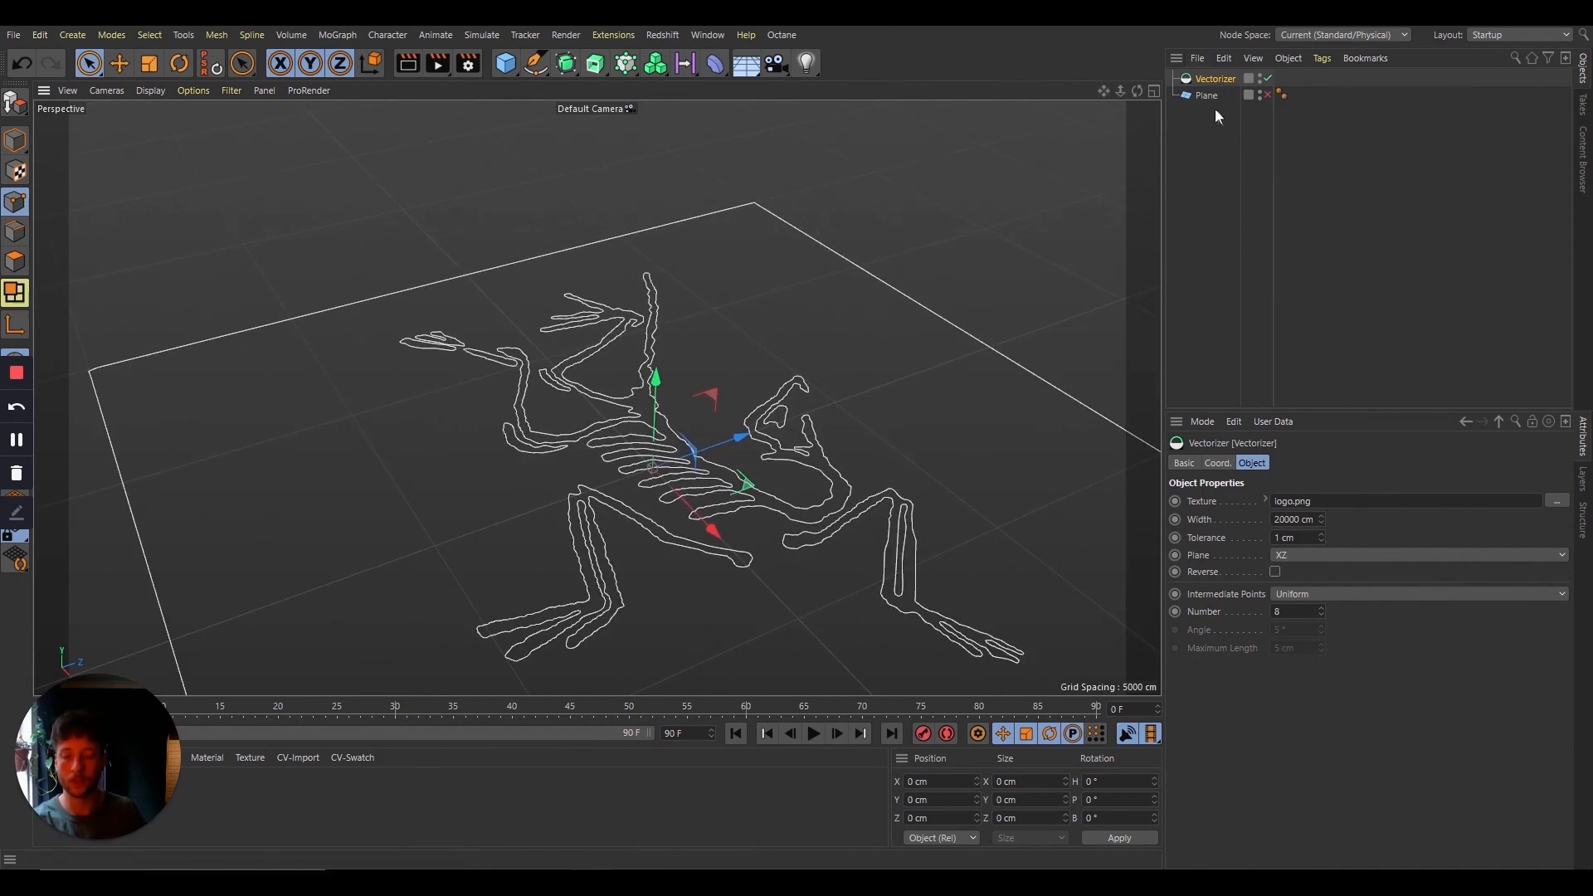
pyautogui.click(1287, 58)
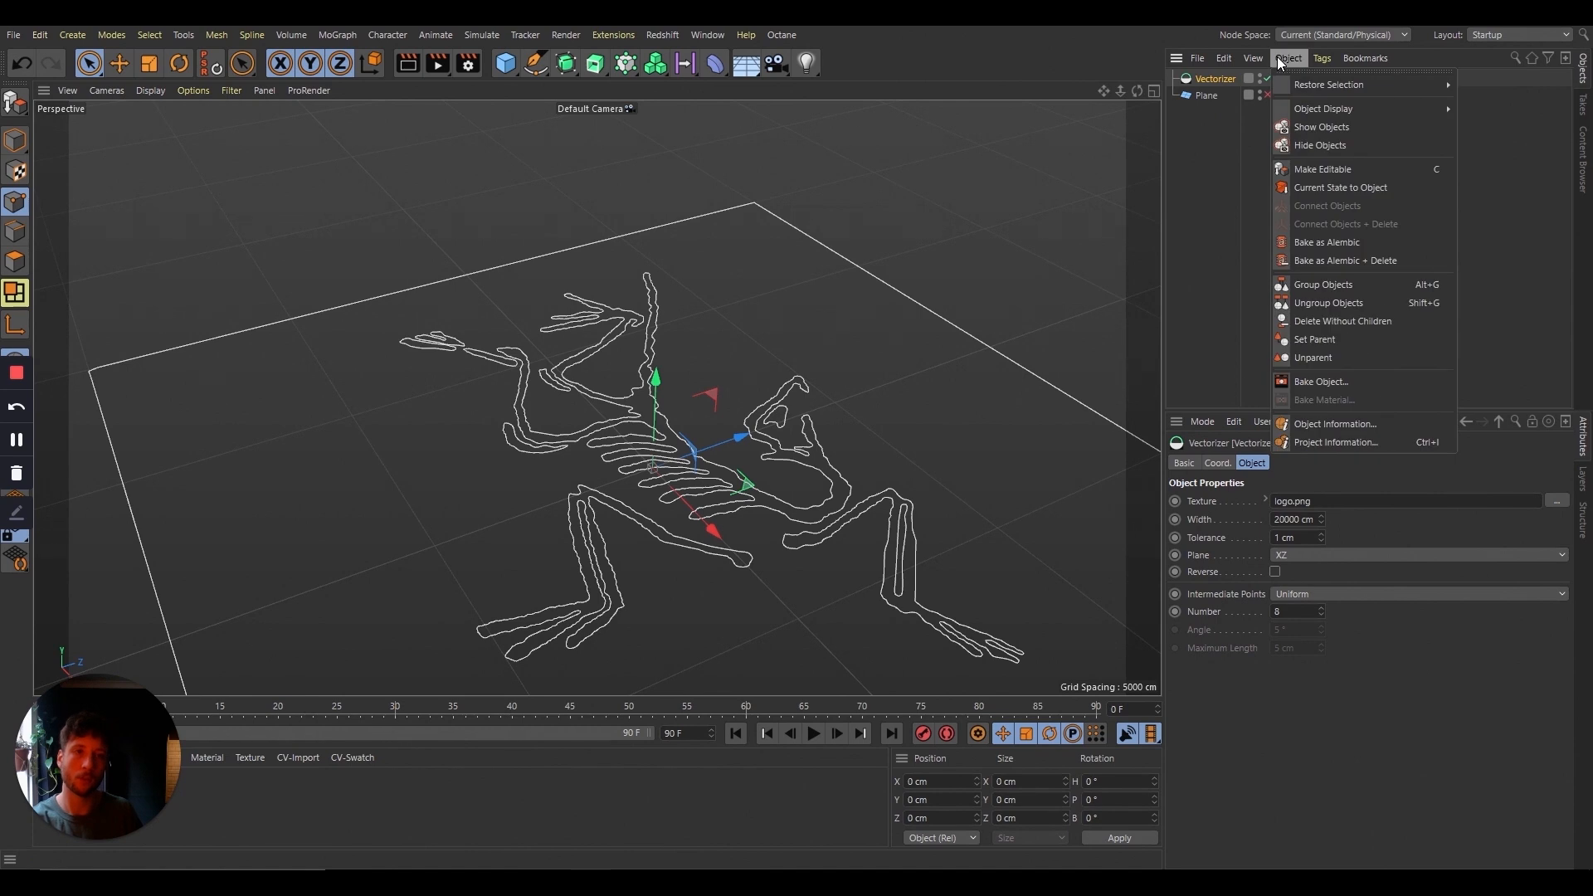
pyautogui.click(1404, 188)
pyautogui.moveTo(1229, 97); pyautogui.dragTo(1226, 75)
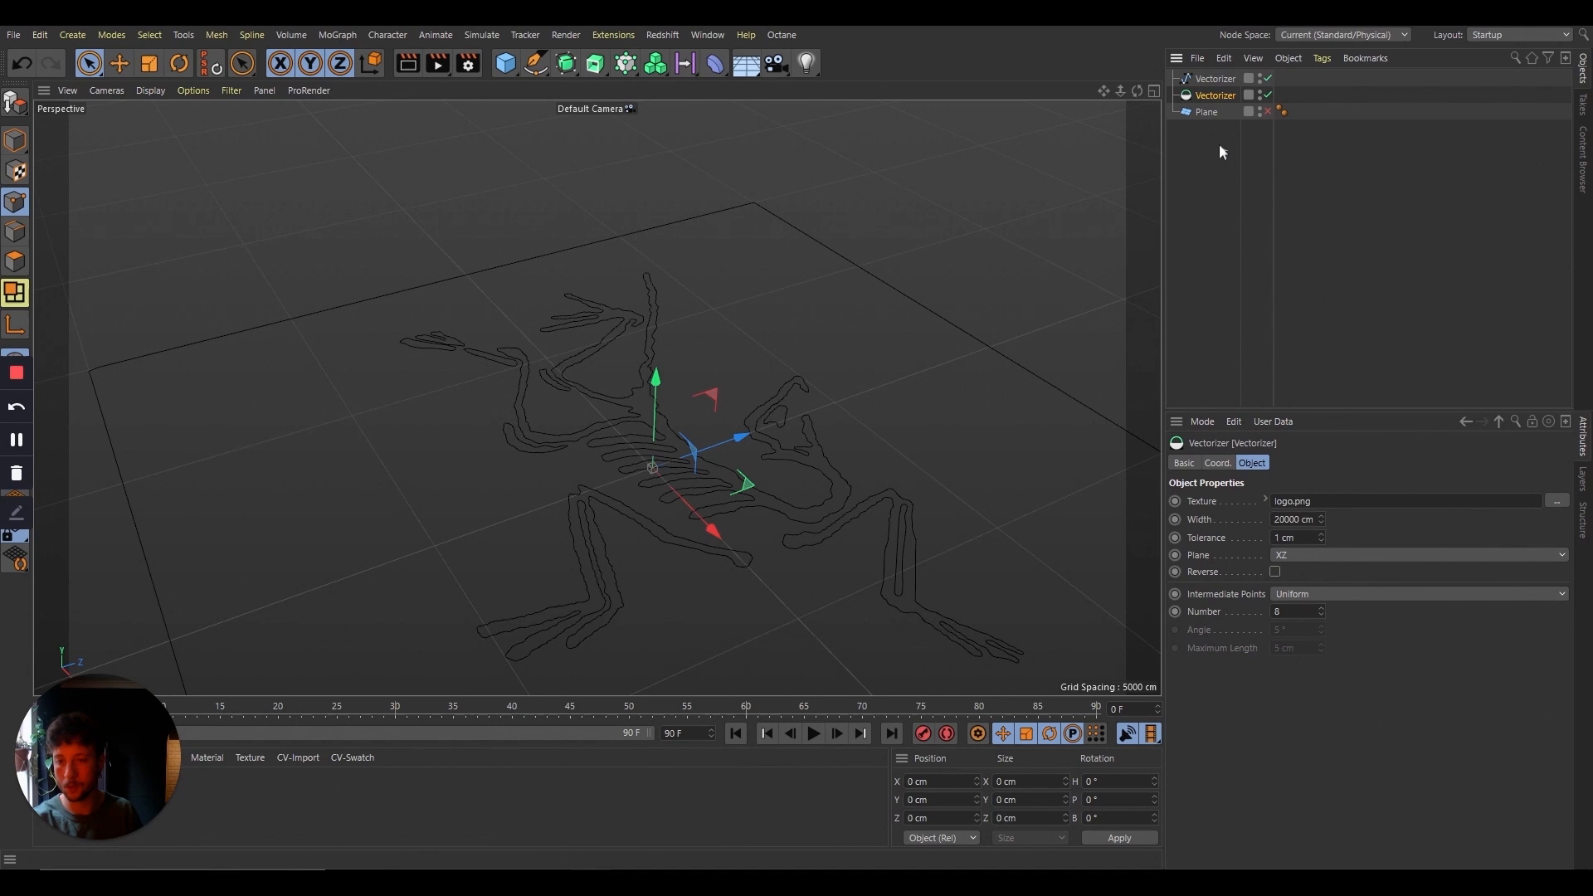
pyautogui.click(1268, 94)
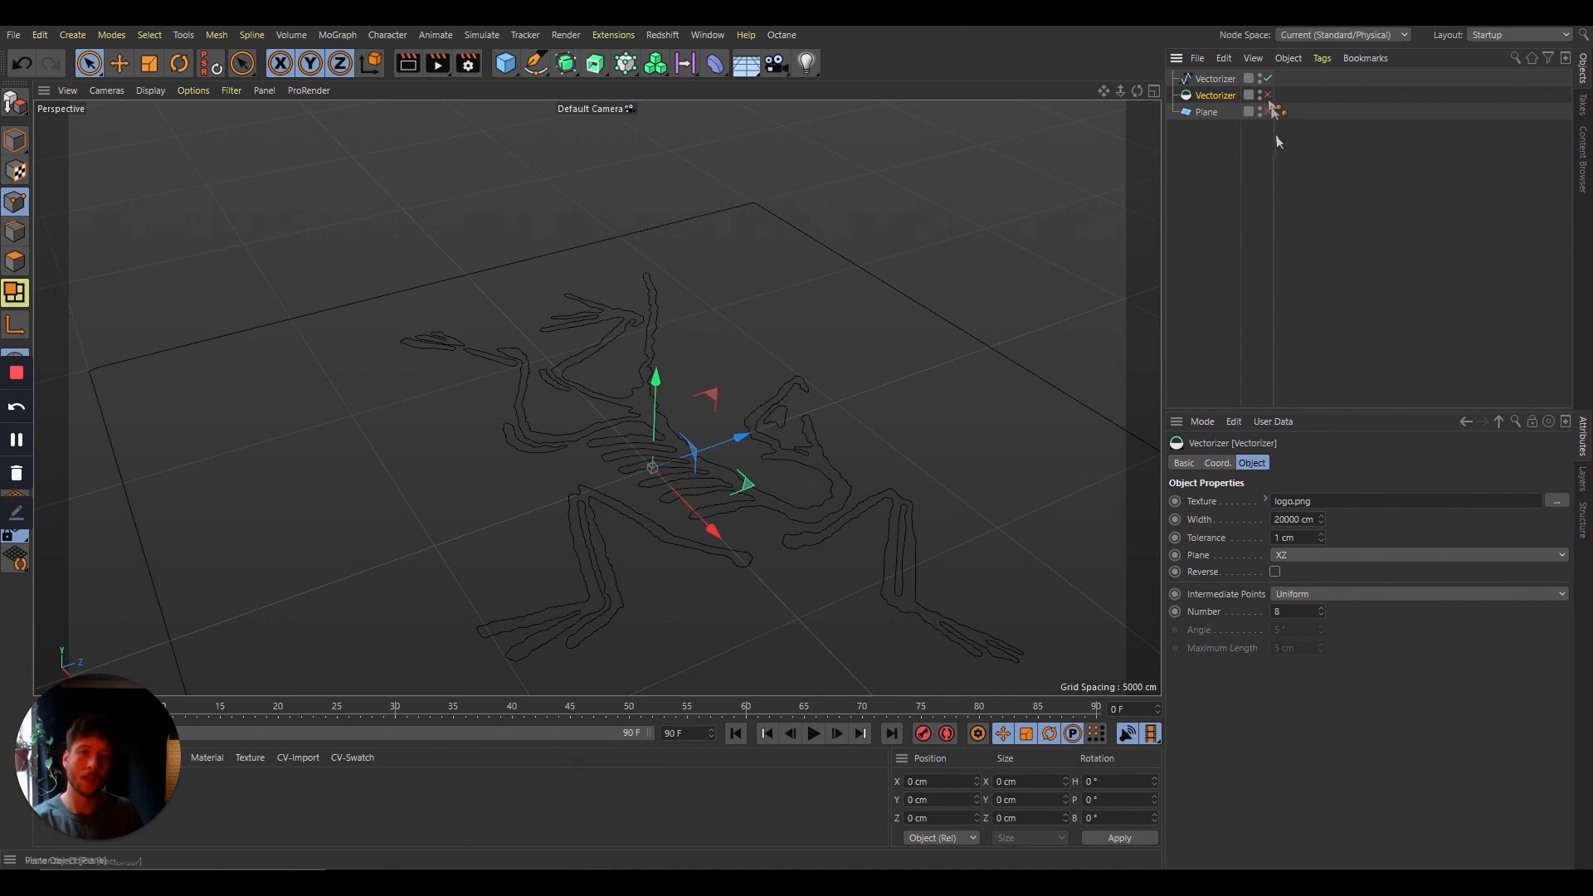
# Step: Select all connected points of the rectangular border in the editable Vectorizer spline and delete them, leaving only the skeleton outline
pyautogui.click(1218, 79)
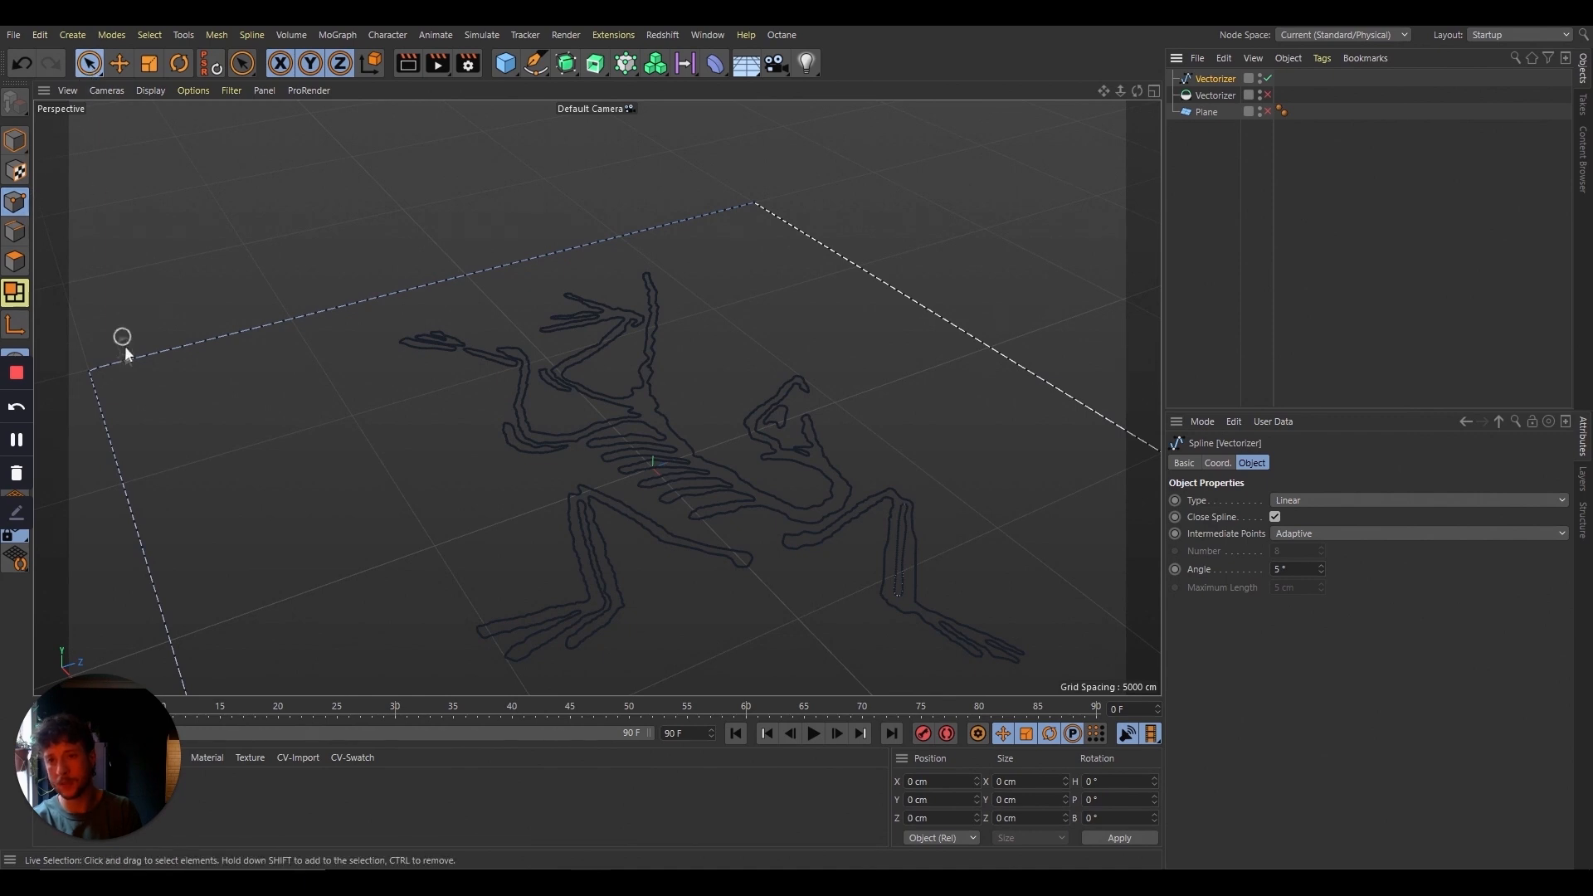
pyautogui.moveTo(751, 200)
pyautogui.mouseDown()
pyautogui.moveTo(804, 242)
pyautogui.moveTo(697, 231)
pyautogui.mouseUp()
pyautogui.press('u')
pyautogui.press('u')
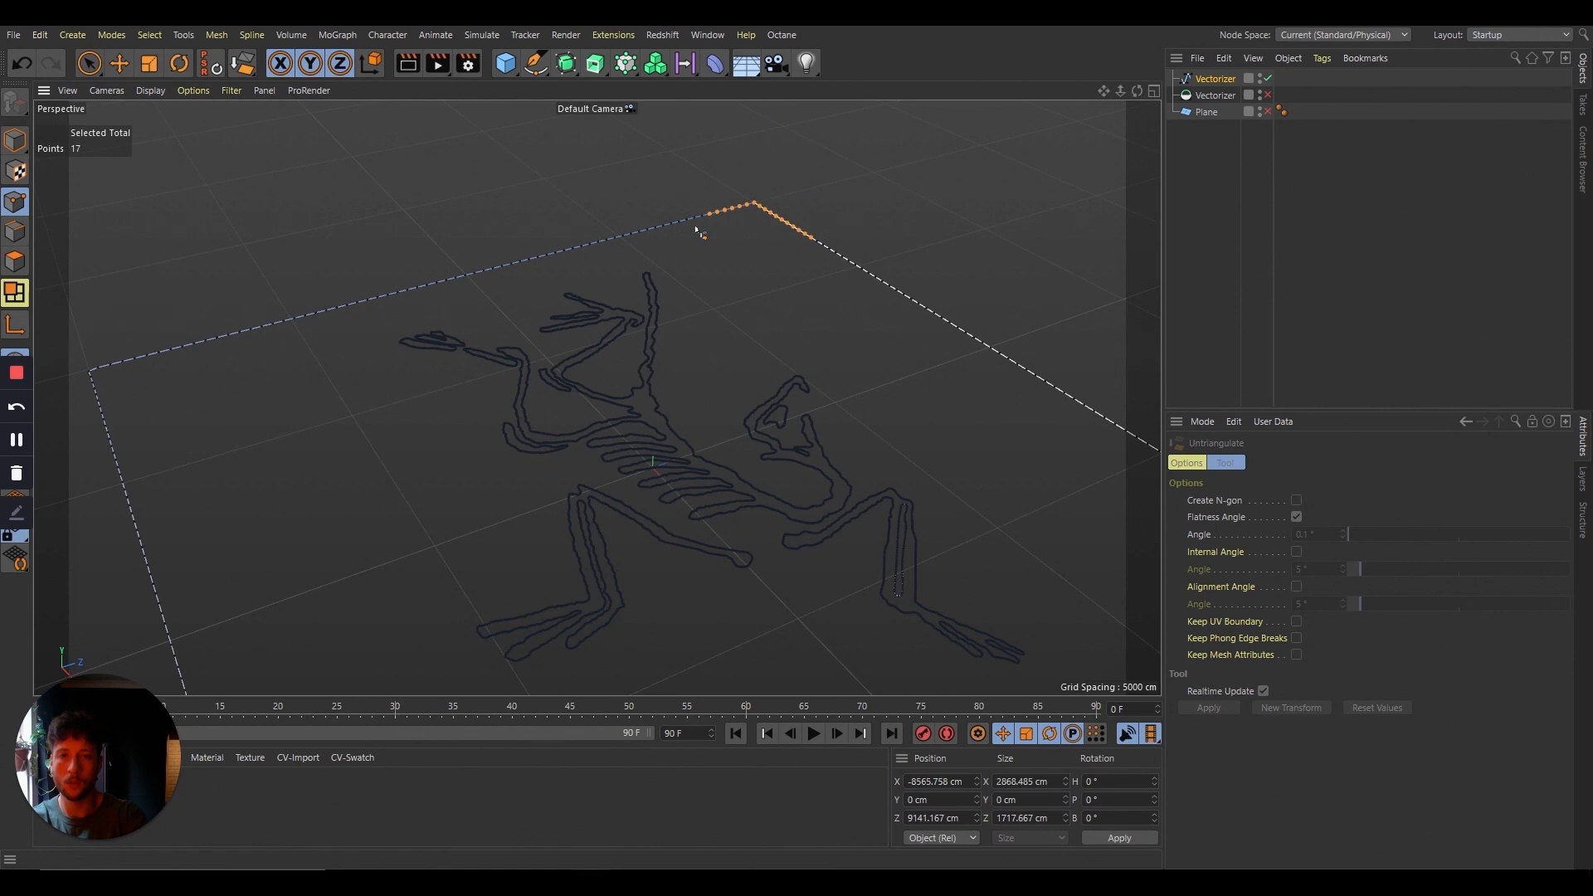
pyautogui.click(90, 63)
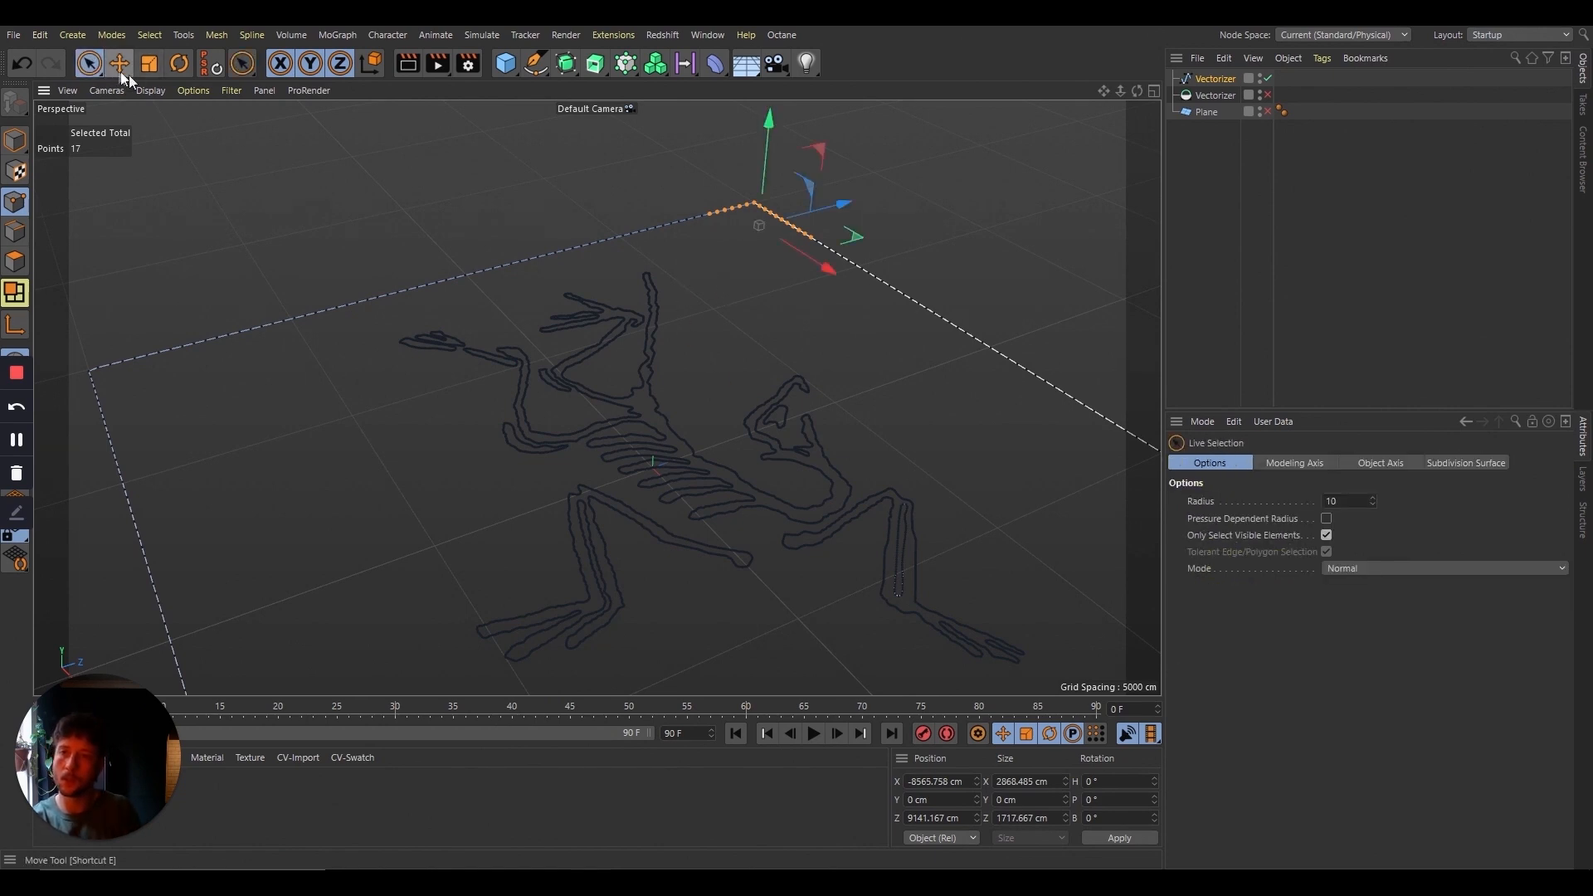
pyautogui.click(750, 214)
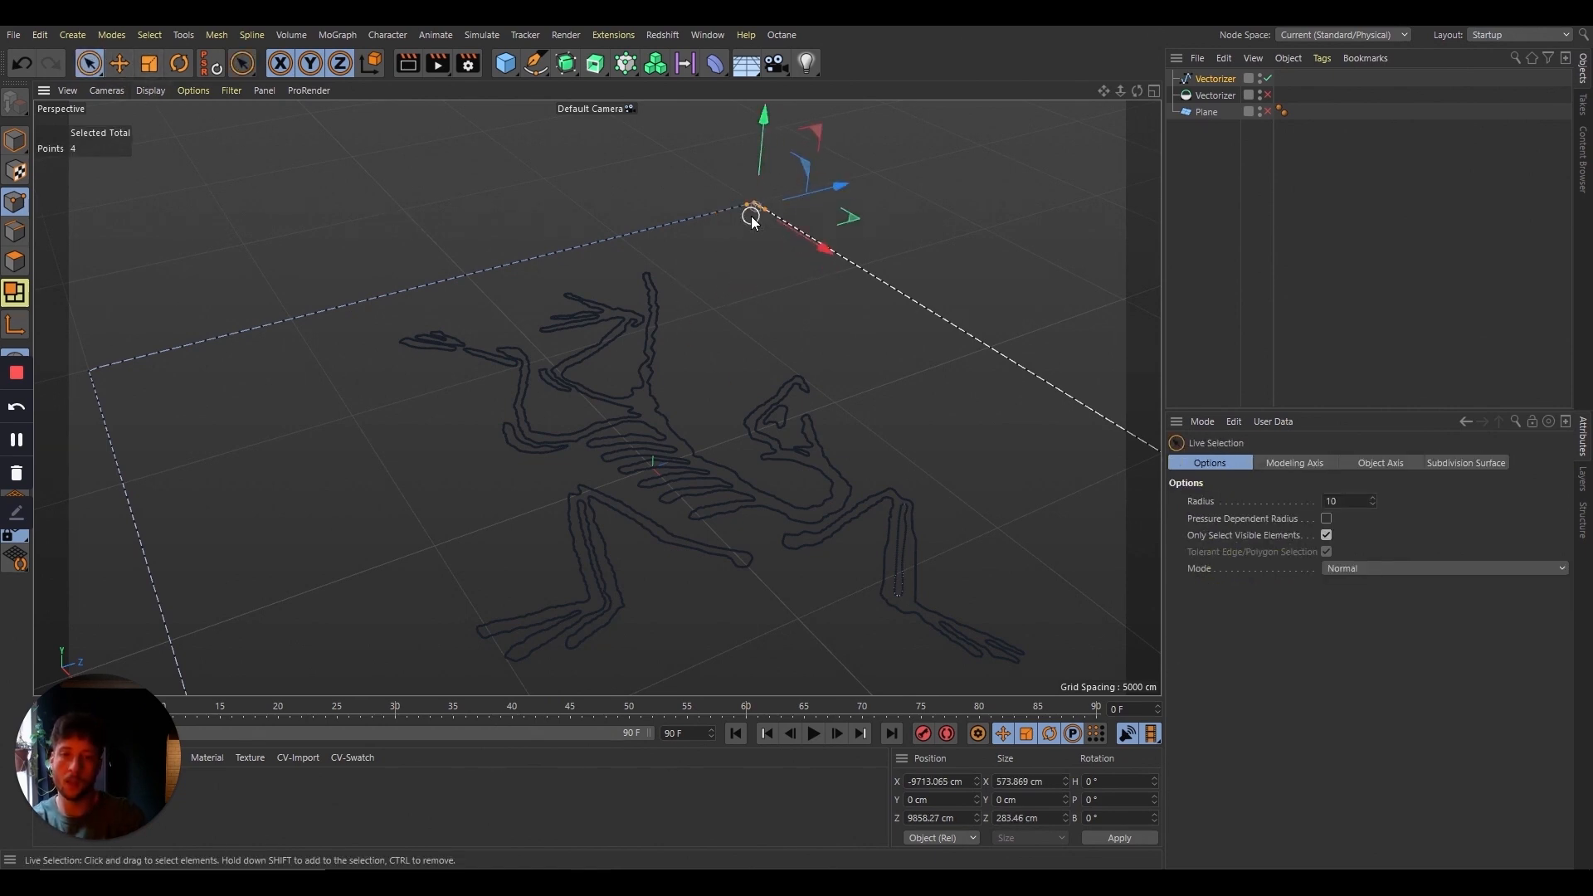
pyautogui.moveTo(758, 208); pyautogui.dragTo(871, 274)
pyautogui.press('u')
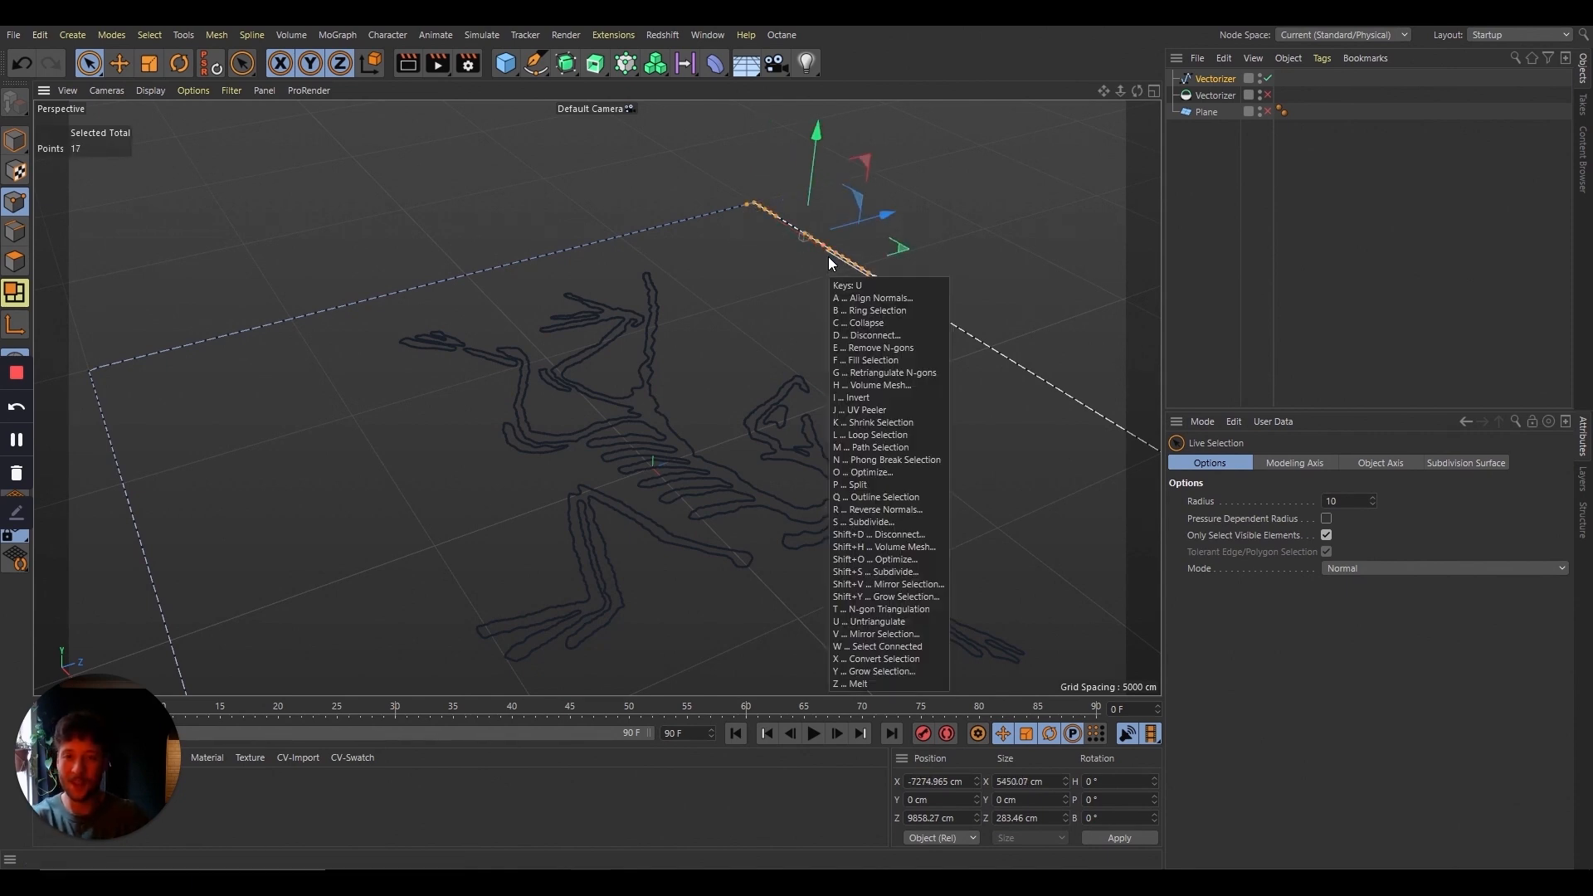
pyautogui.press('w')
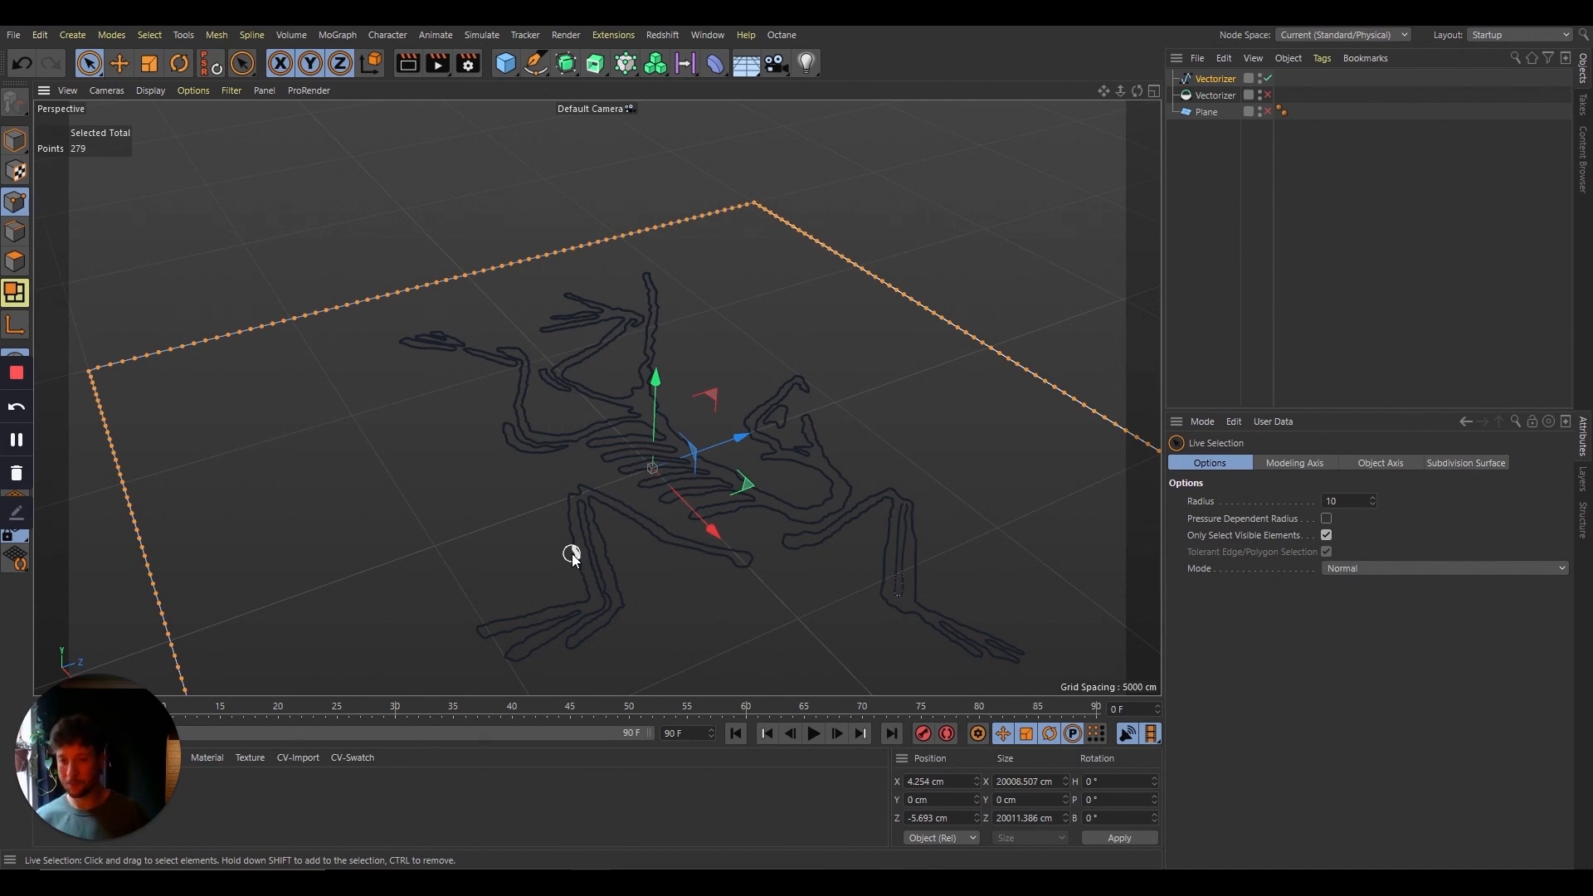
pyautogui.press('Delete')
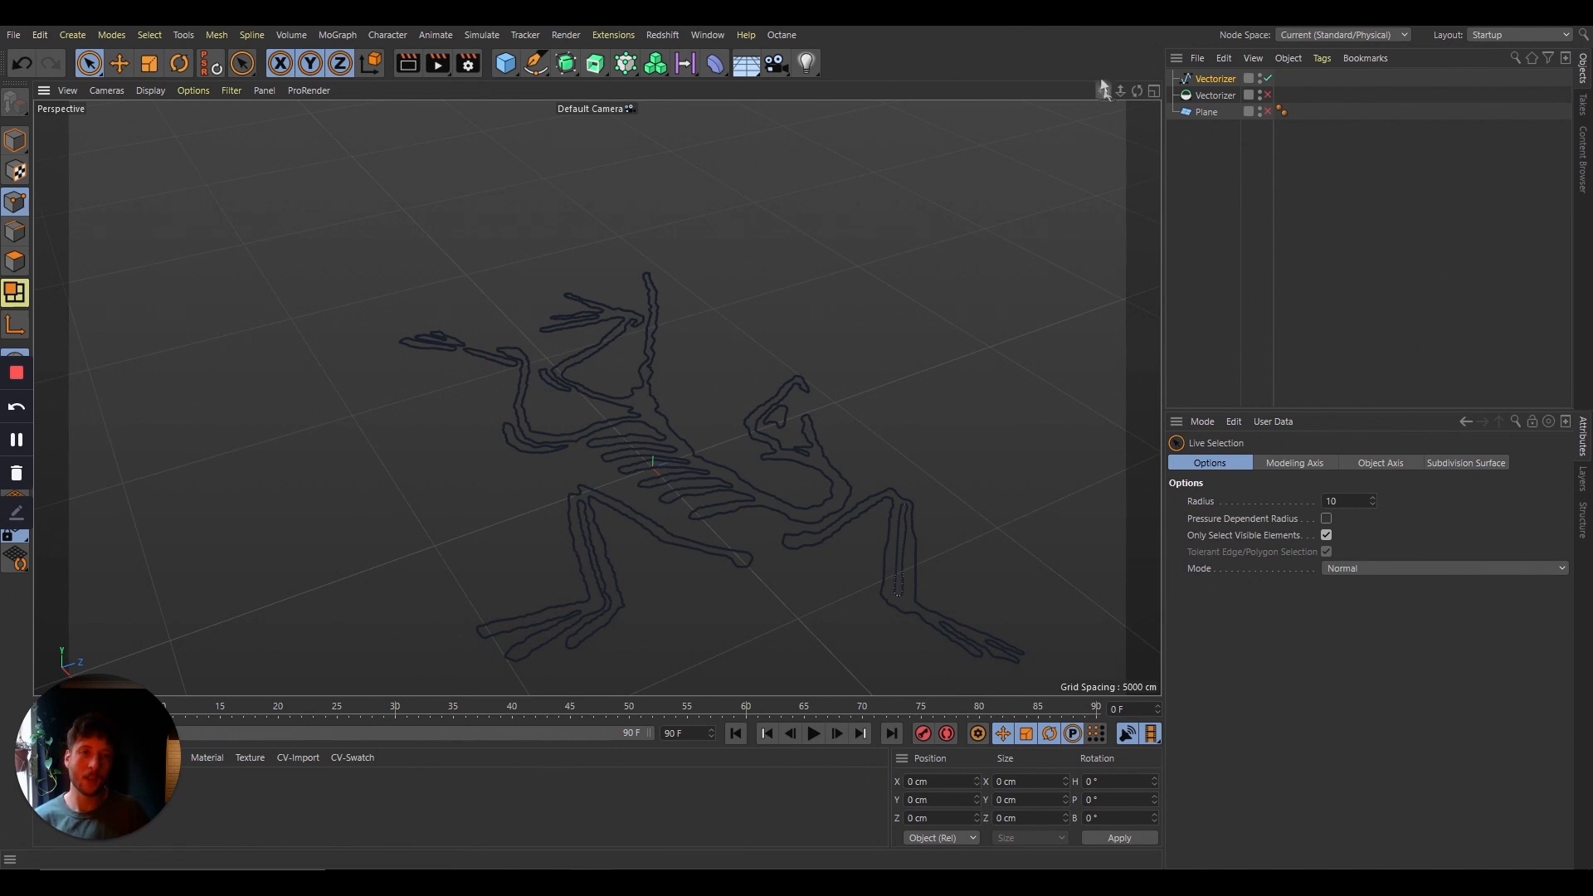
# Step: Add an Extrude generator as the parent of the skeleton spline
pyautogui.moveTo(1104, 90); pyautogui.dragTo(1068, 4)
pyautogui.moveTo(1135, 91); pyautogui.dragTo(1133, 72)
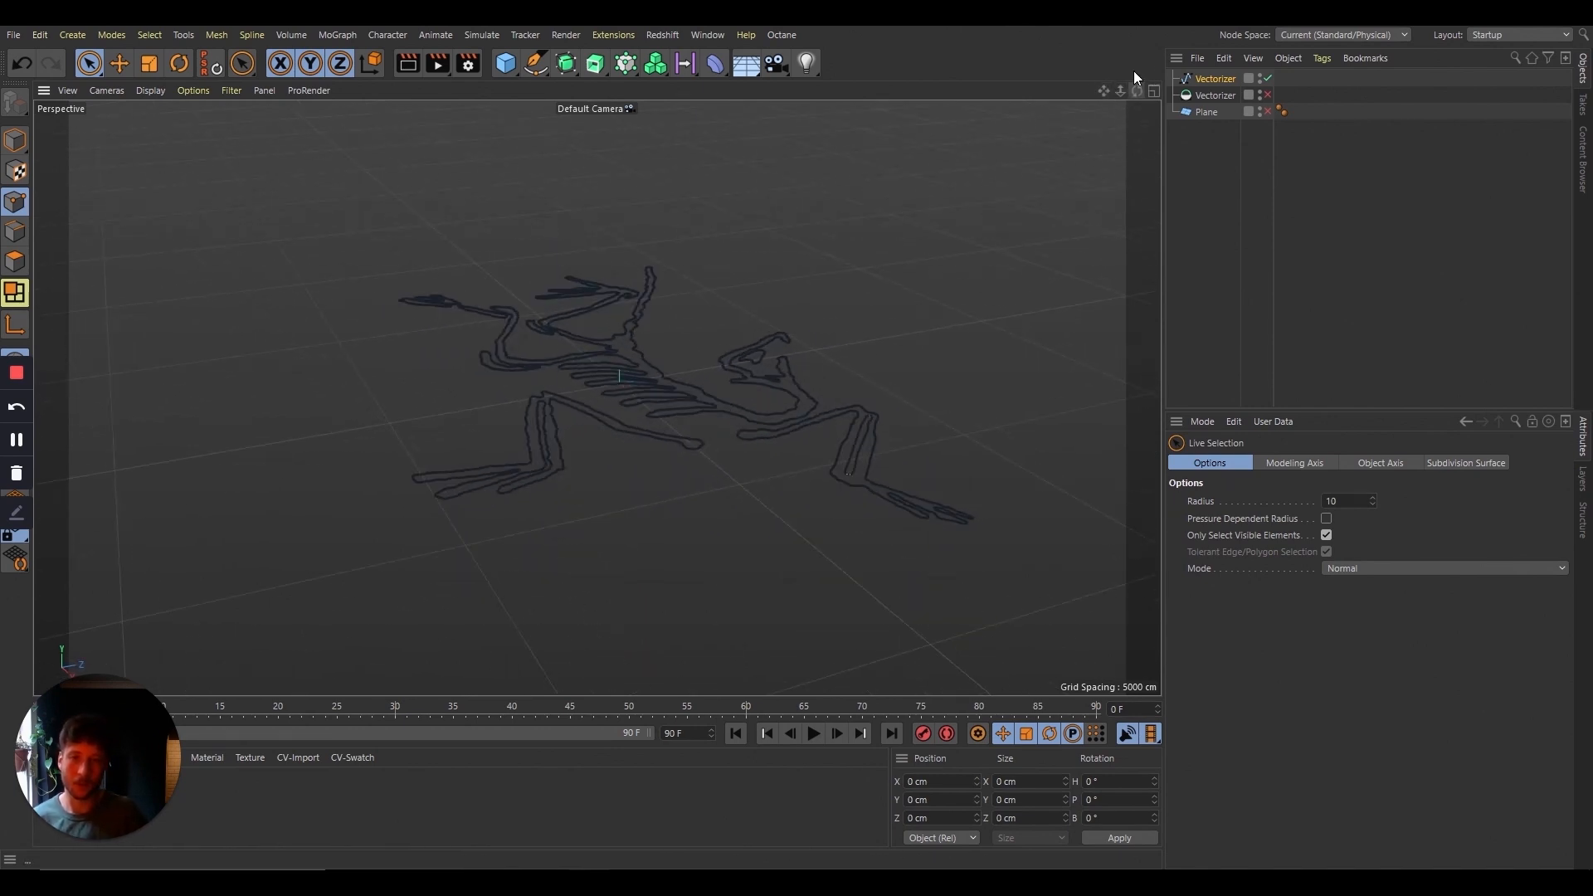
pyautogui.click(605, 73)
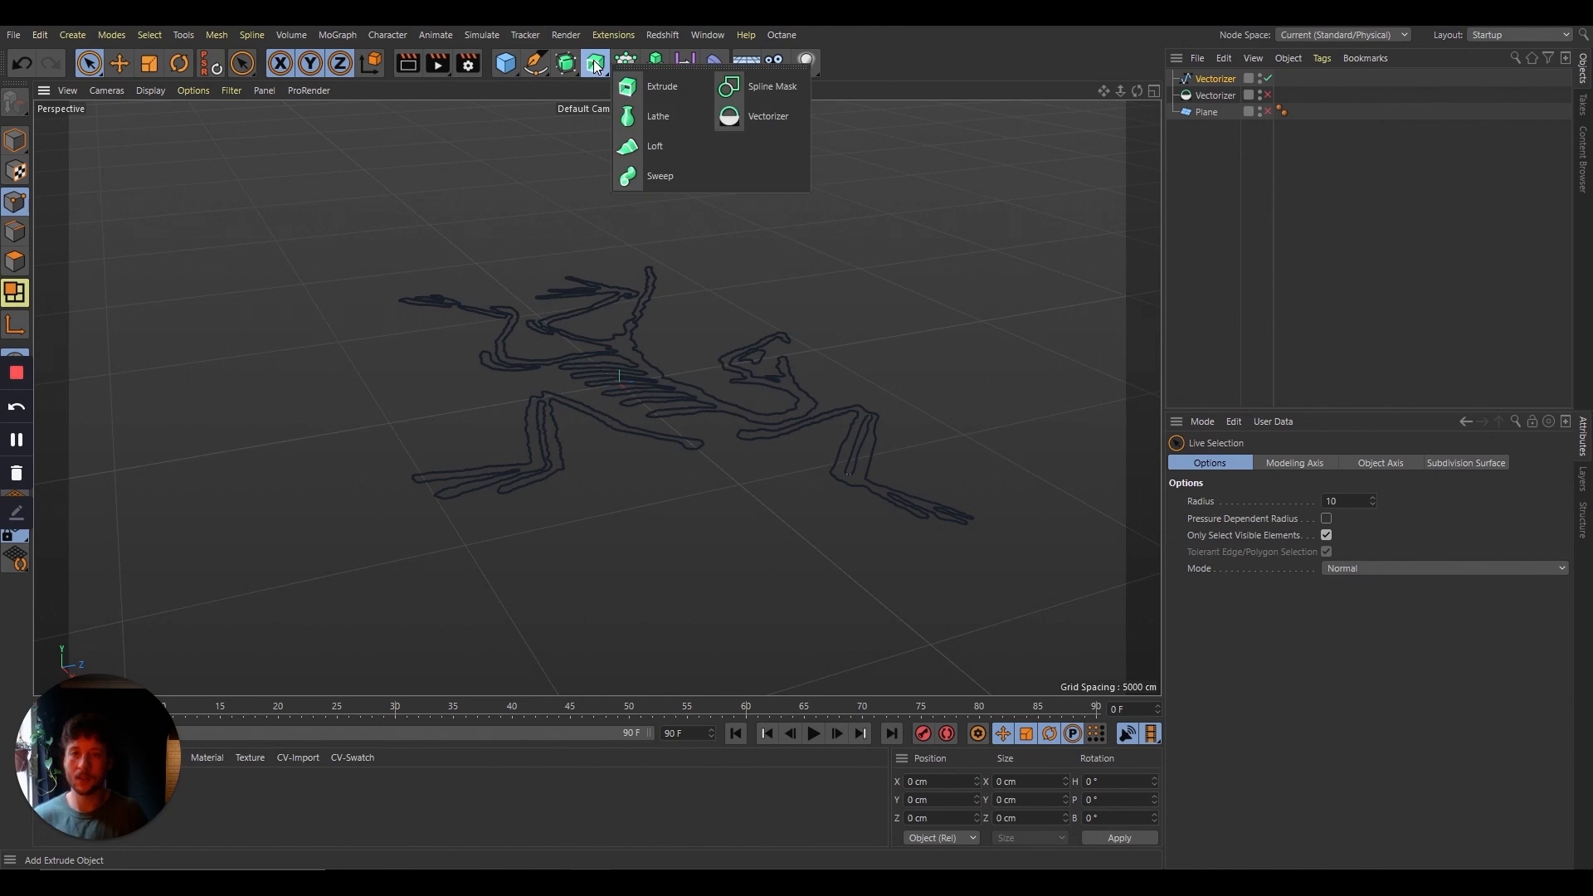
pyautogui.keyDown('alt'); pyautogui.click(669, 88); pyautogui.keyUp('alt')
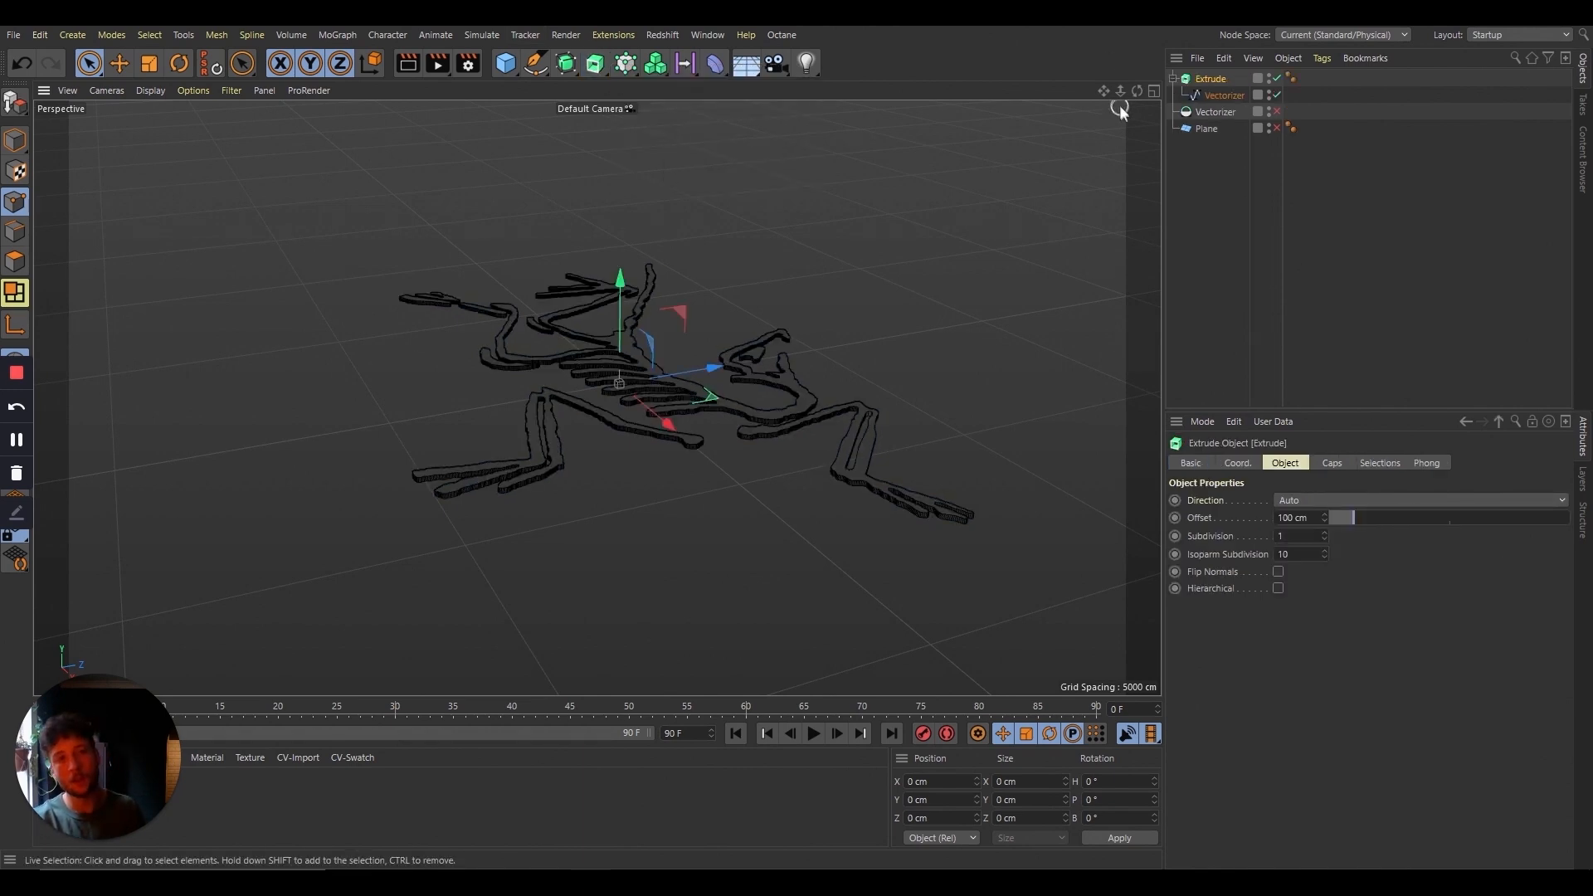
# Step: Switch the perspective view's display to solid shading and frame the extruded skeleton for a closer look
pyautogui.moveTo(1120, 91); pyautogui.dragTo(1405, 39)
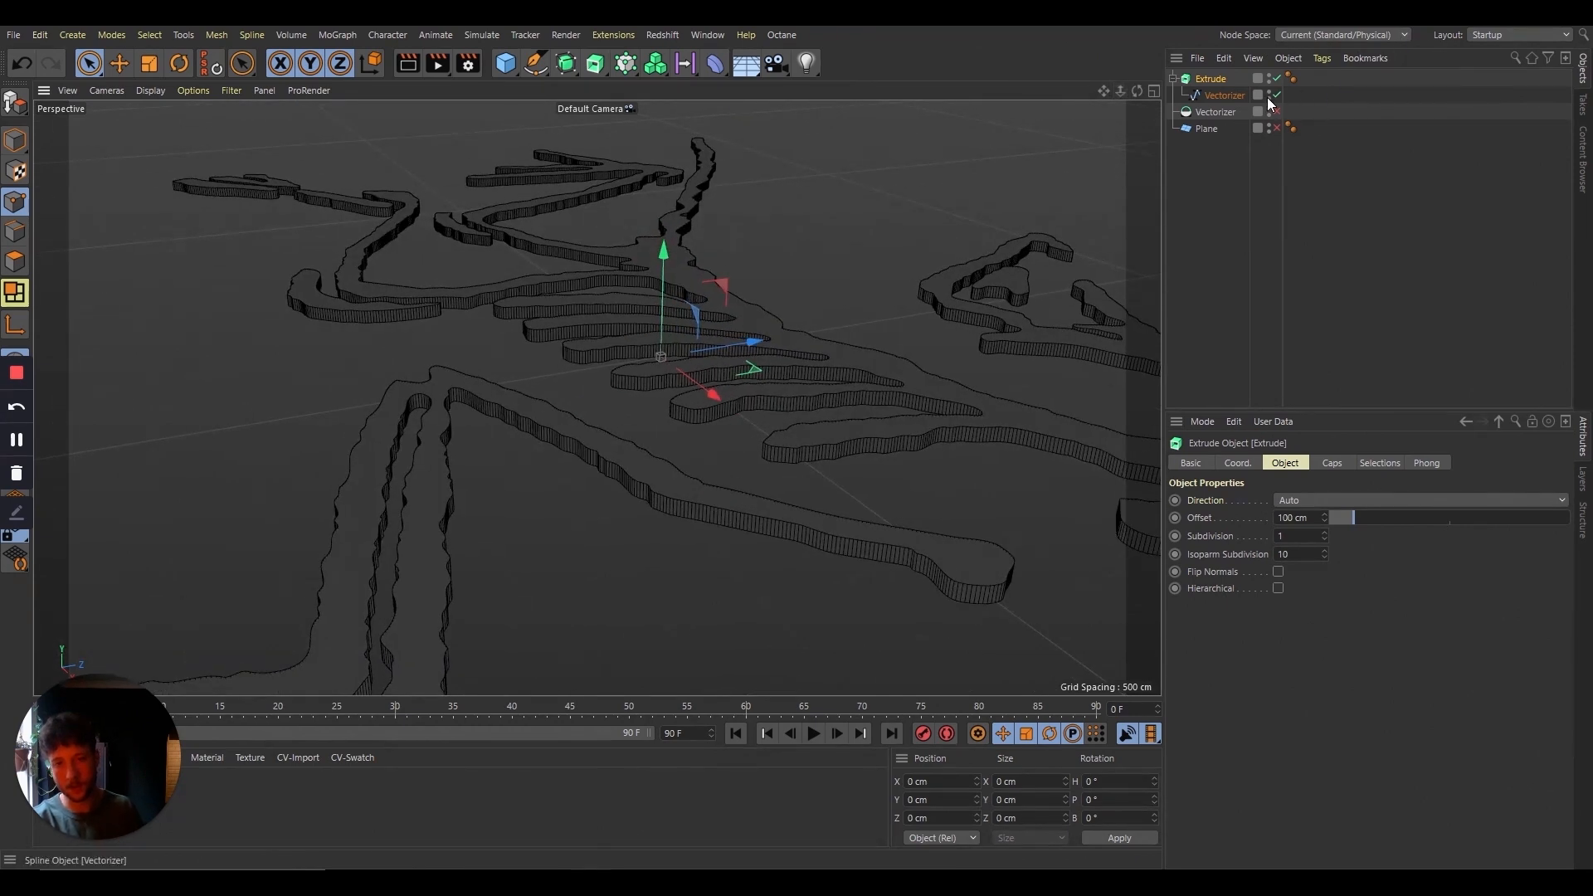
pyautogui.click(150, 90)
pyautogui.click(172, 117)
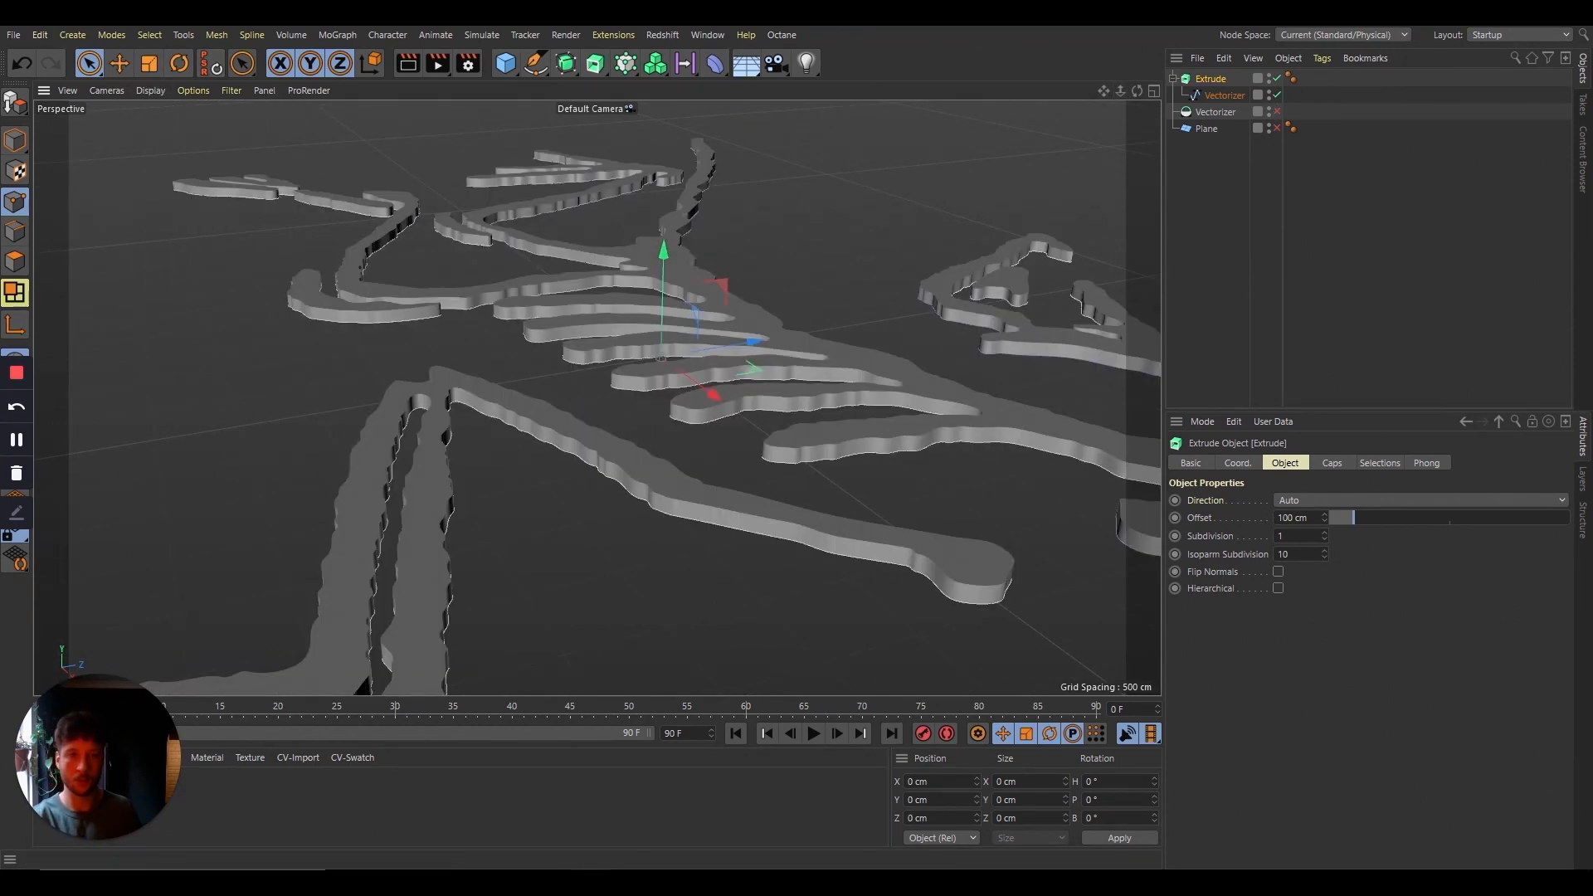
pyautogui.moveTo(1103, 92); pyautogui.dragTo(1062, 253)
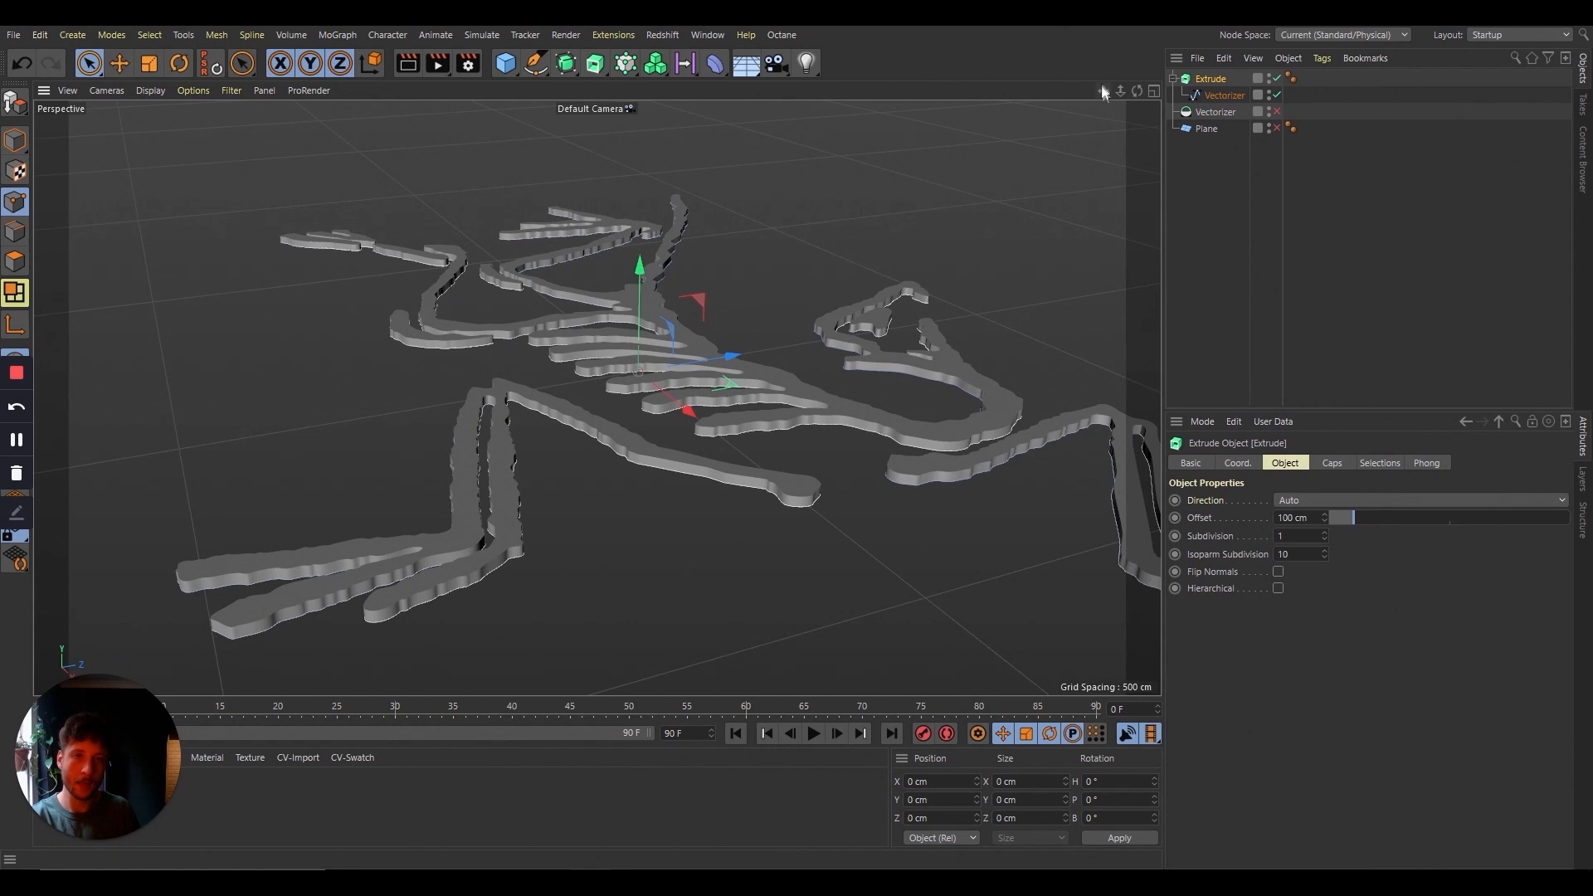
pyautogui.moveTo(1104, 91); pyautogui.dragTo(976, 56)
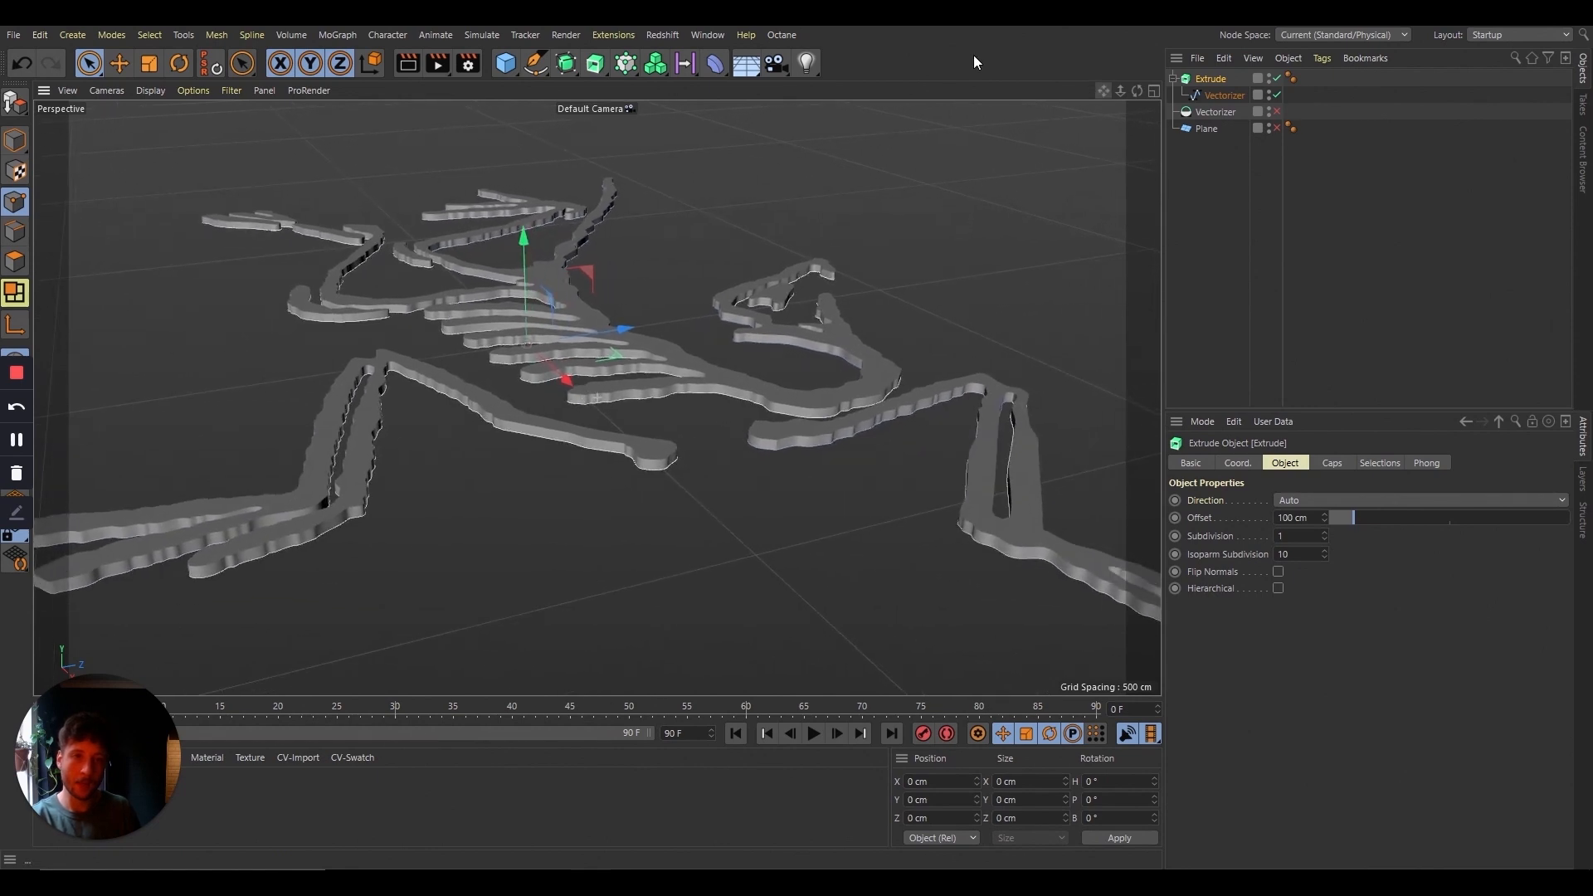
# Step: Set the size of the Extrude's round cap bevels to 500 cm
pyautogui.click(1343, 462)
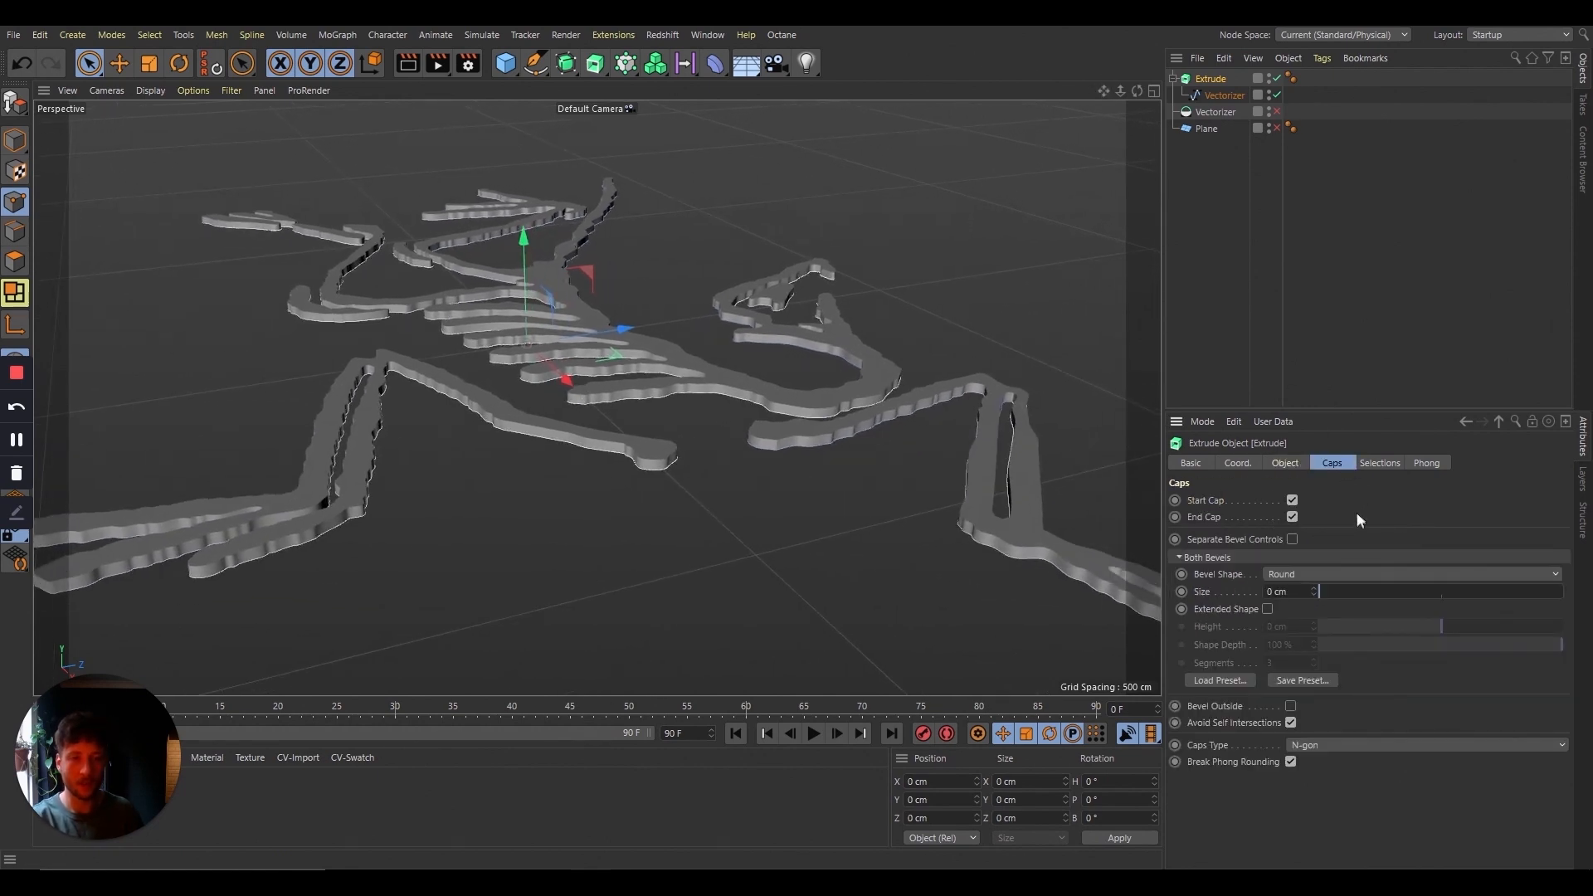
pyautogui.click(1284, 592)
pyautogui.write('500')
pyautogui.press('Return')
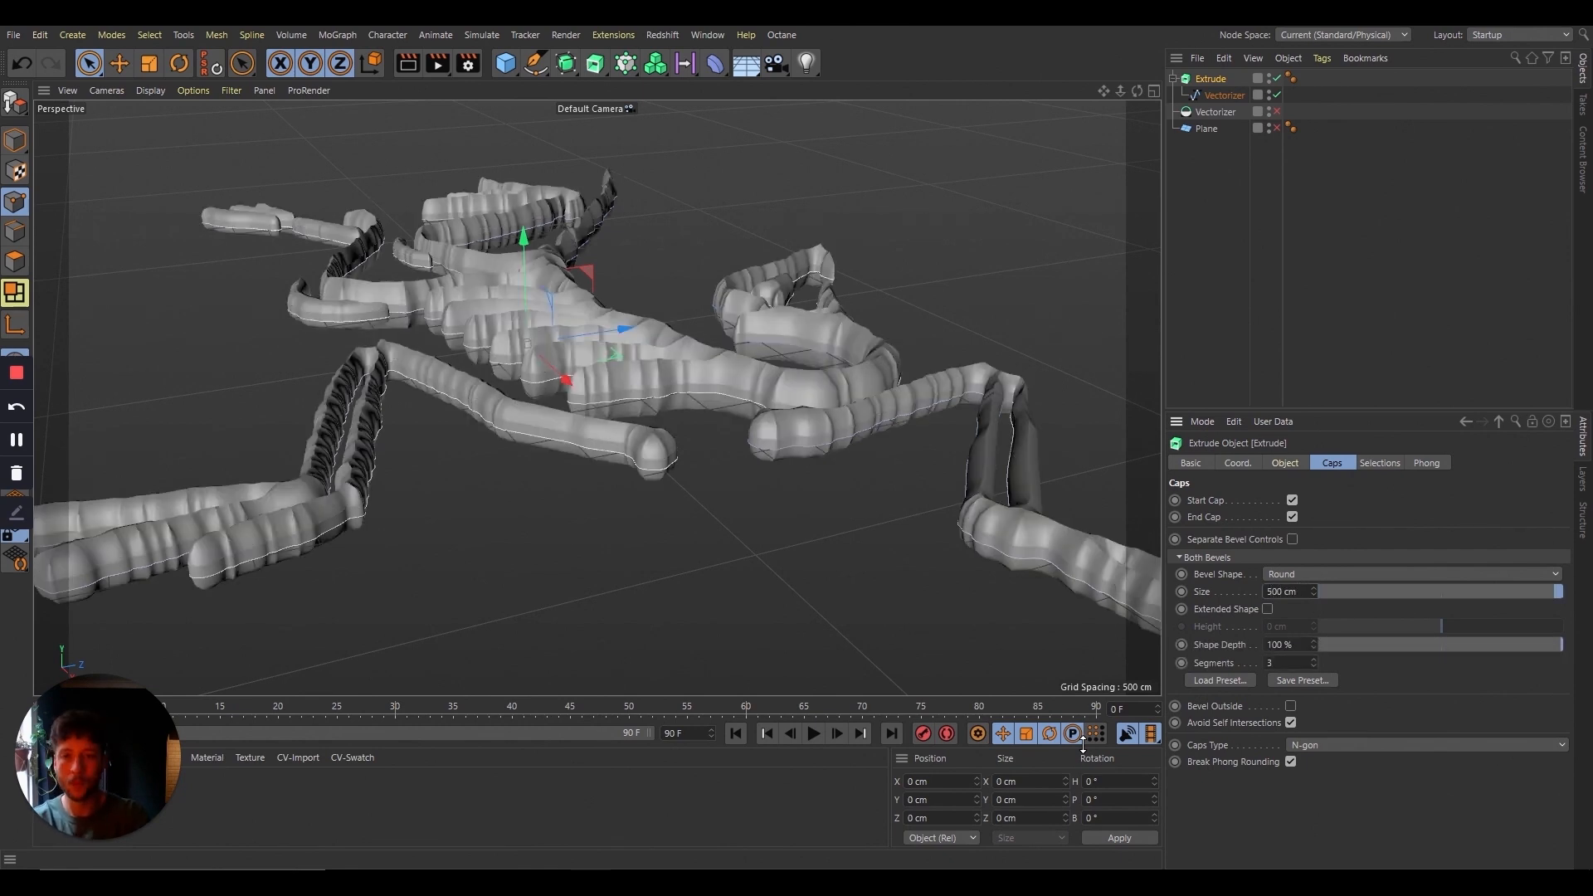
# Step: Set the Extrude's Y scale to 10
pyautogui.click(1237, 463)
pyautogui.click(1325, 519)
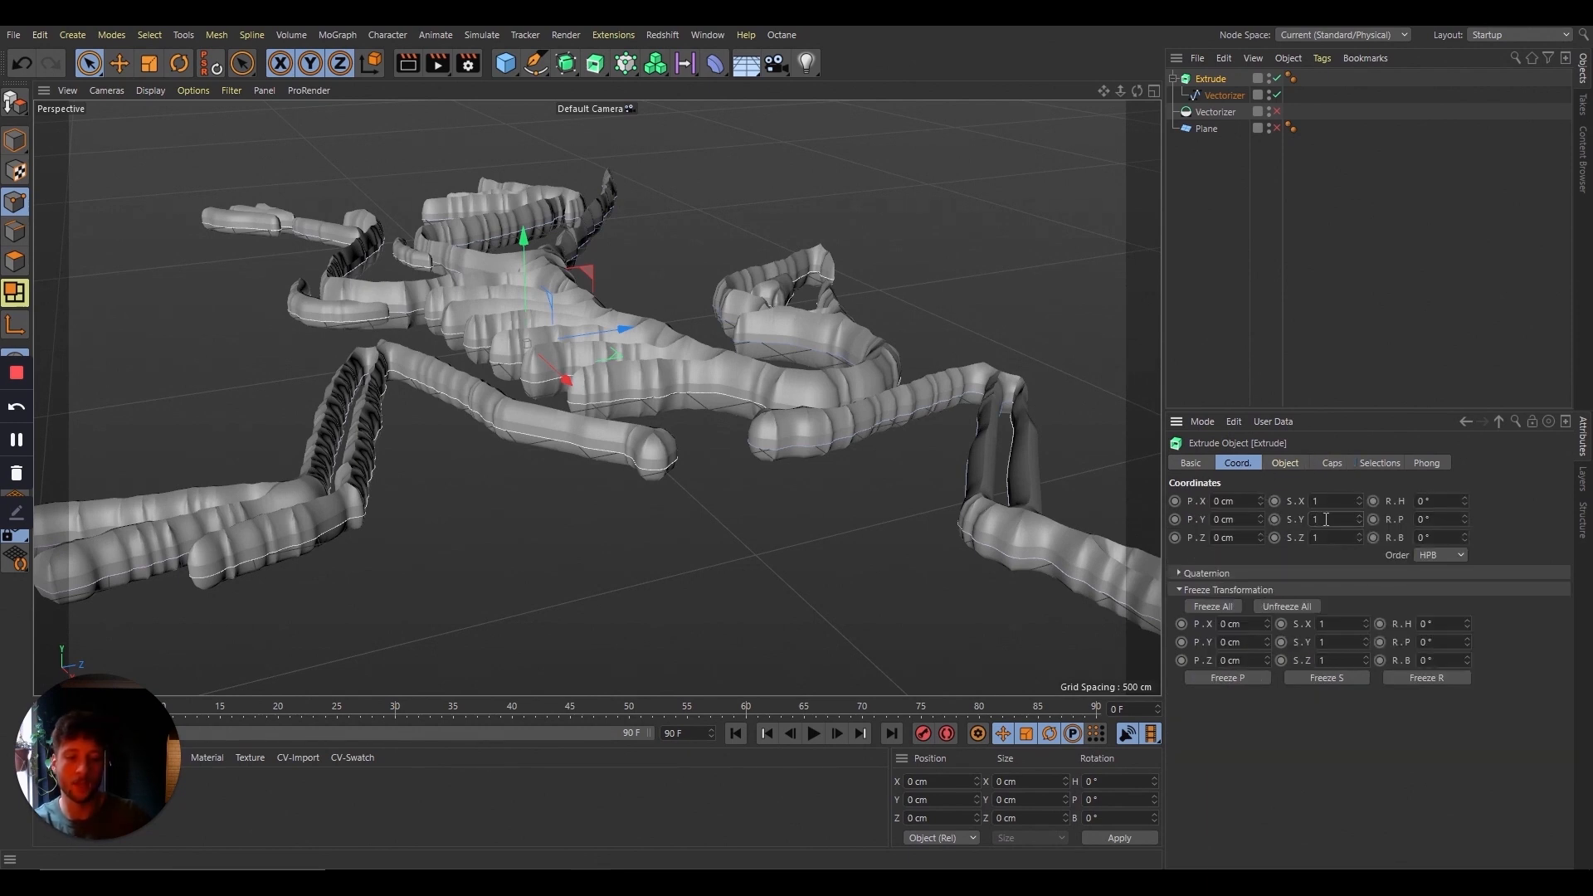
pyautogui.write('0')
pyautogui.press('Return')
pyautogui.moveTo(1120, 91); pyautogui.dragTo(1077, 270)
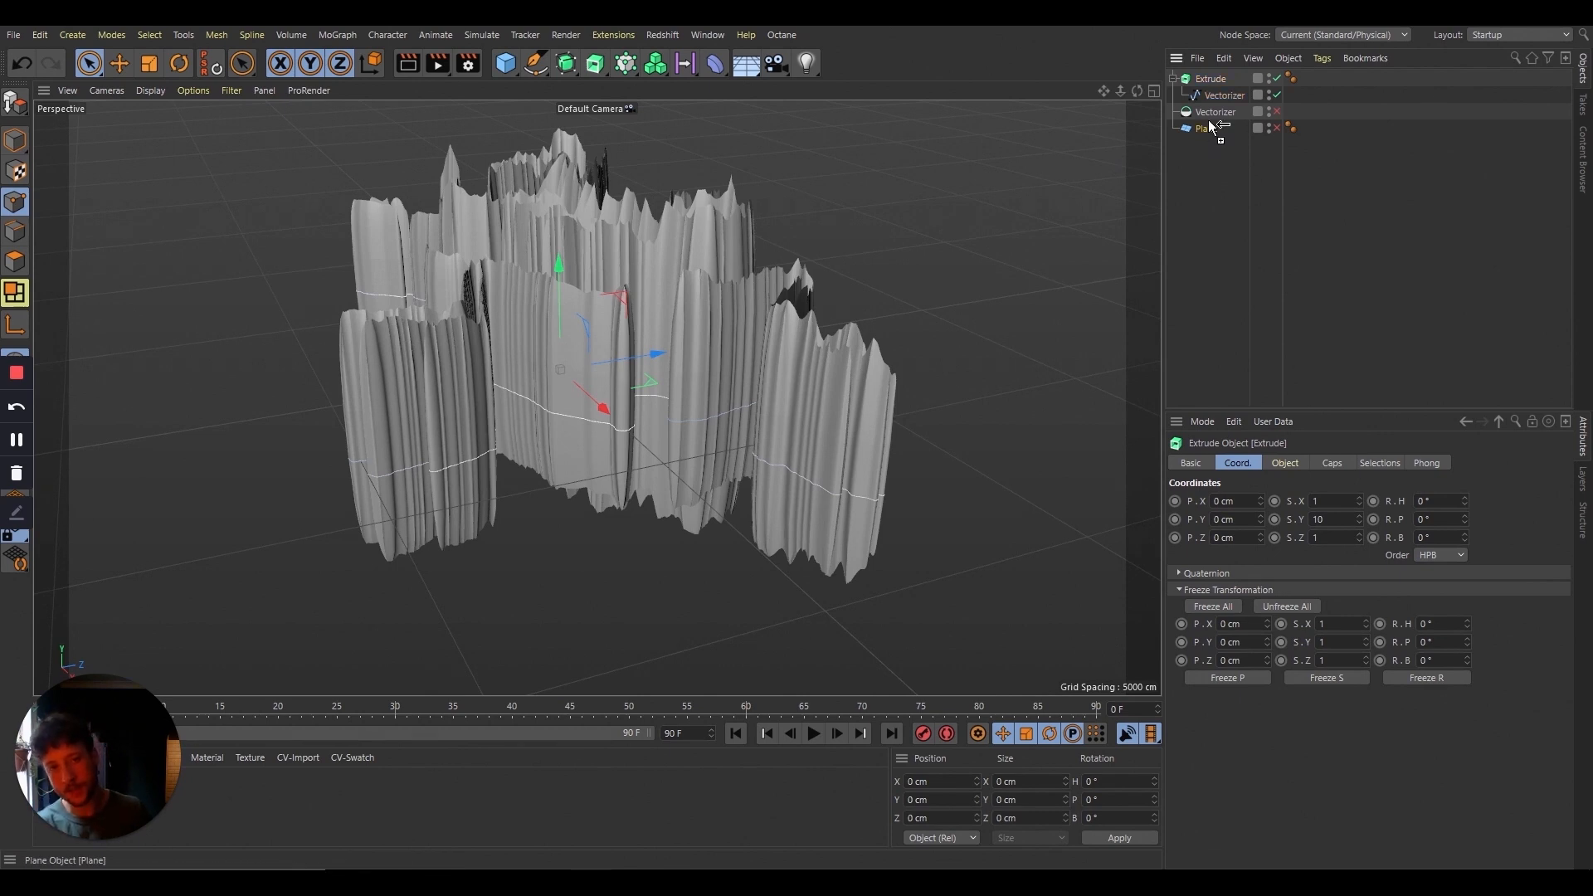
# Step: Duplicate the Plane above the Extrude, enable the copy and add a Collision deformer as its child
pyautogui.keyDown('ctrl'); pyautogui.moveTo(1213, 124); pyautogui.dragTo(1203, 76); pyautogui.keyUp('ctrl')
pyautogui.click(1277, 128)
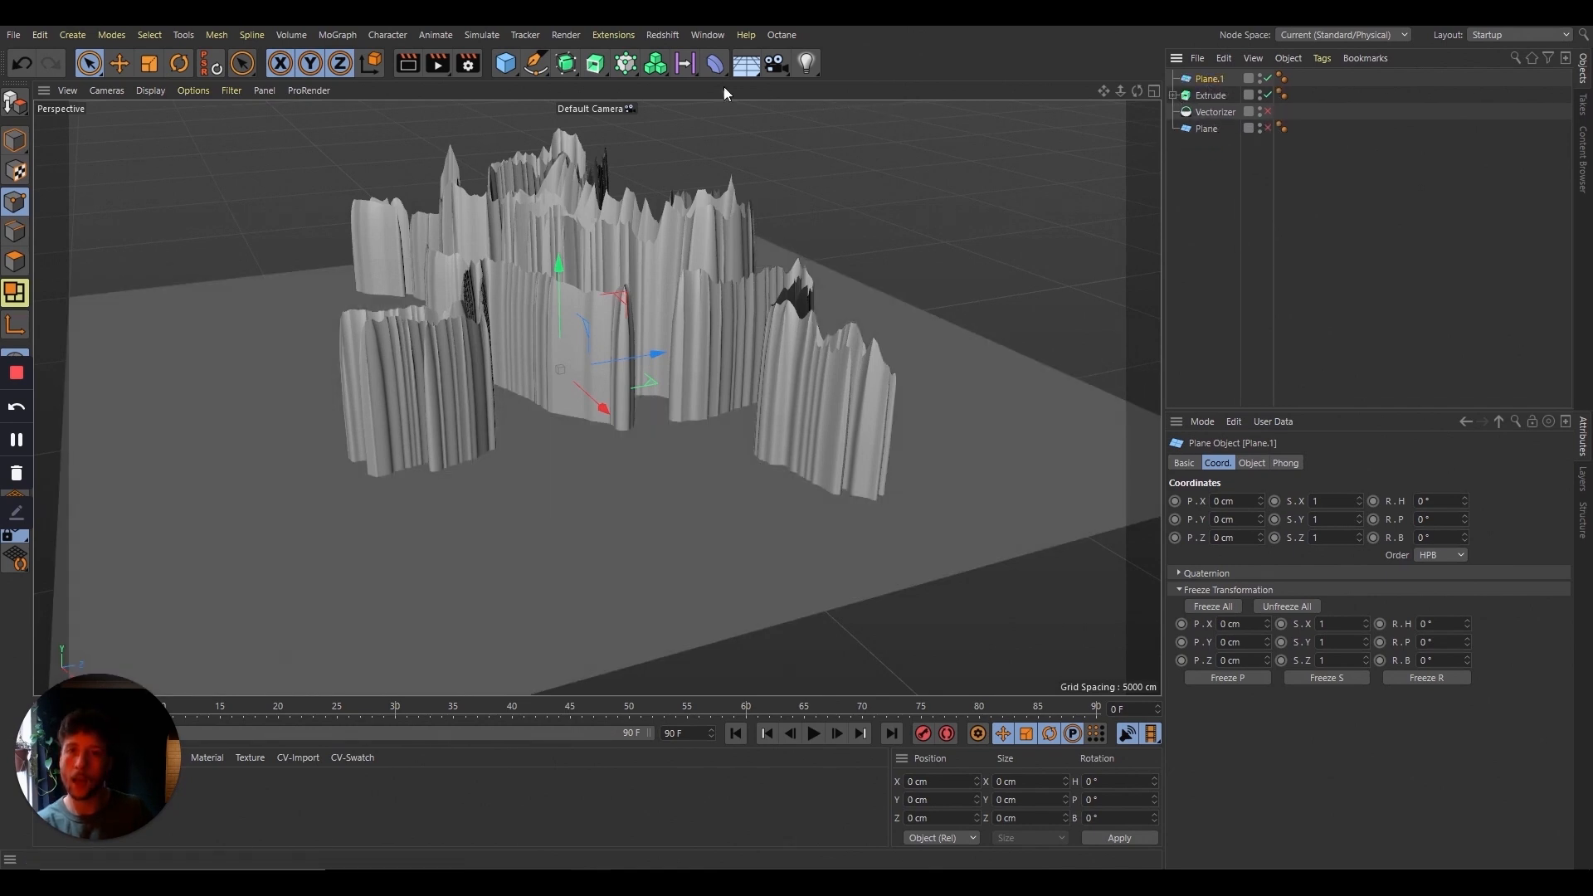
pyautogui.click(714, 63)
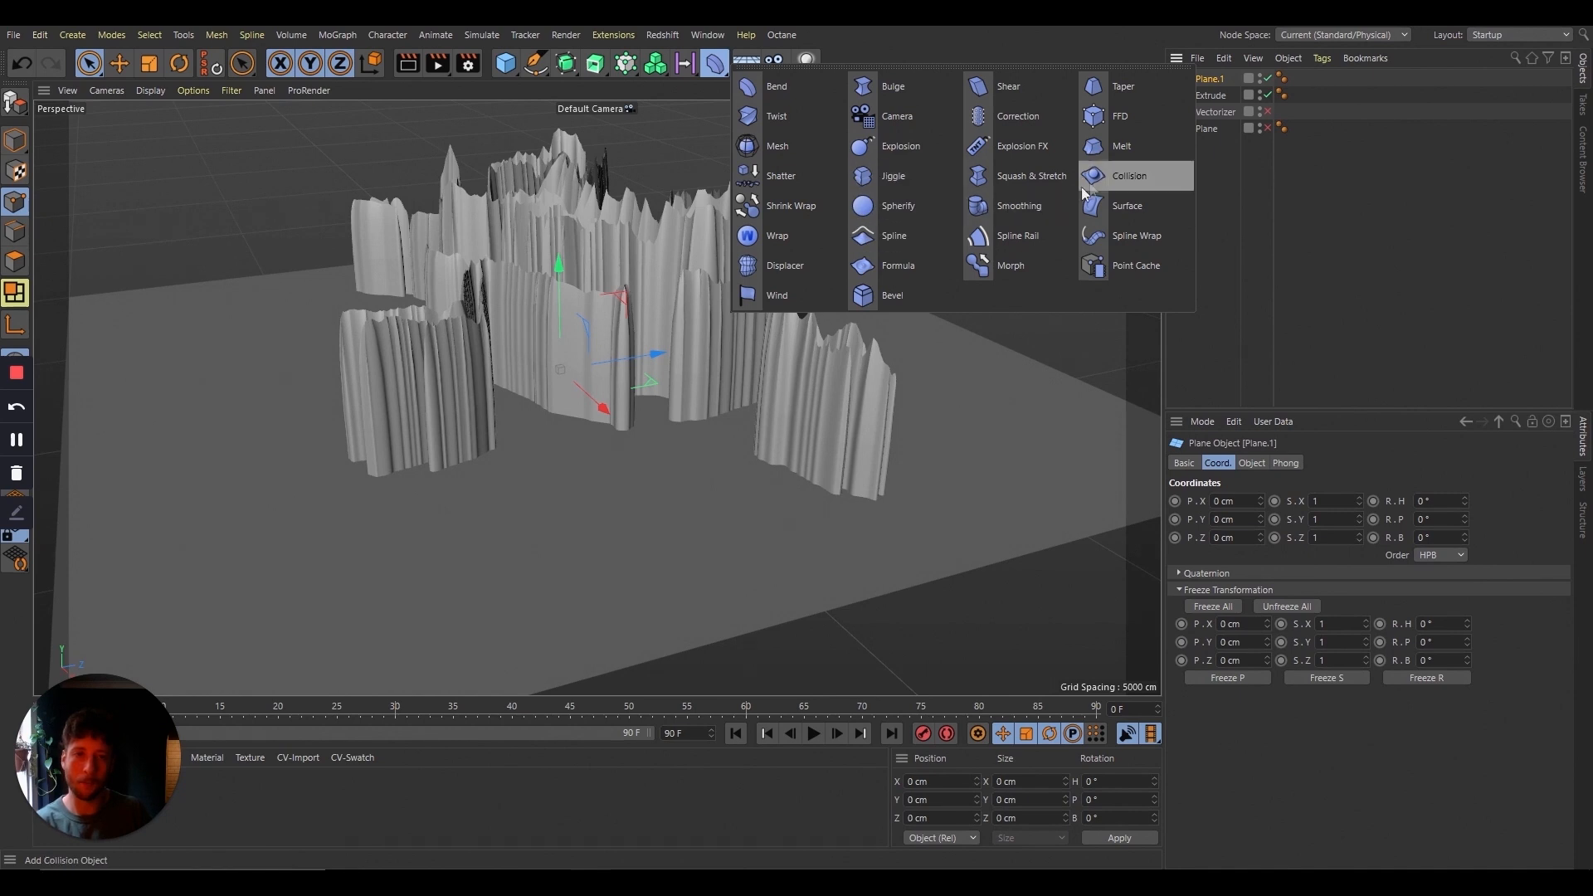
pyautogui.click(1124, 177)
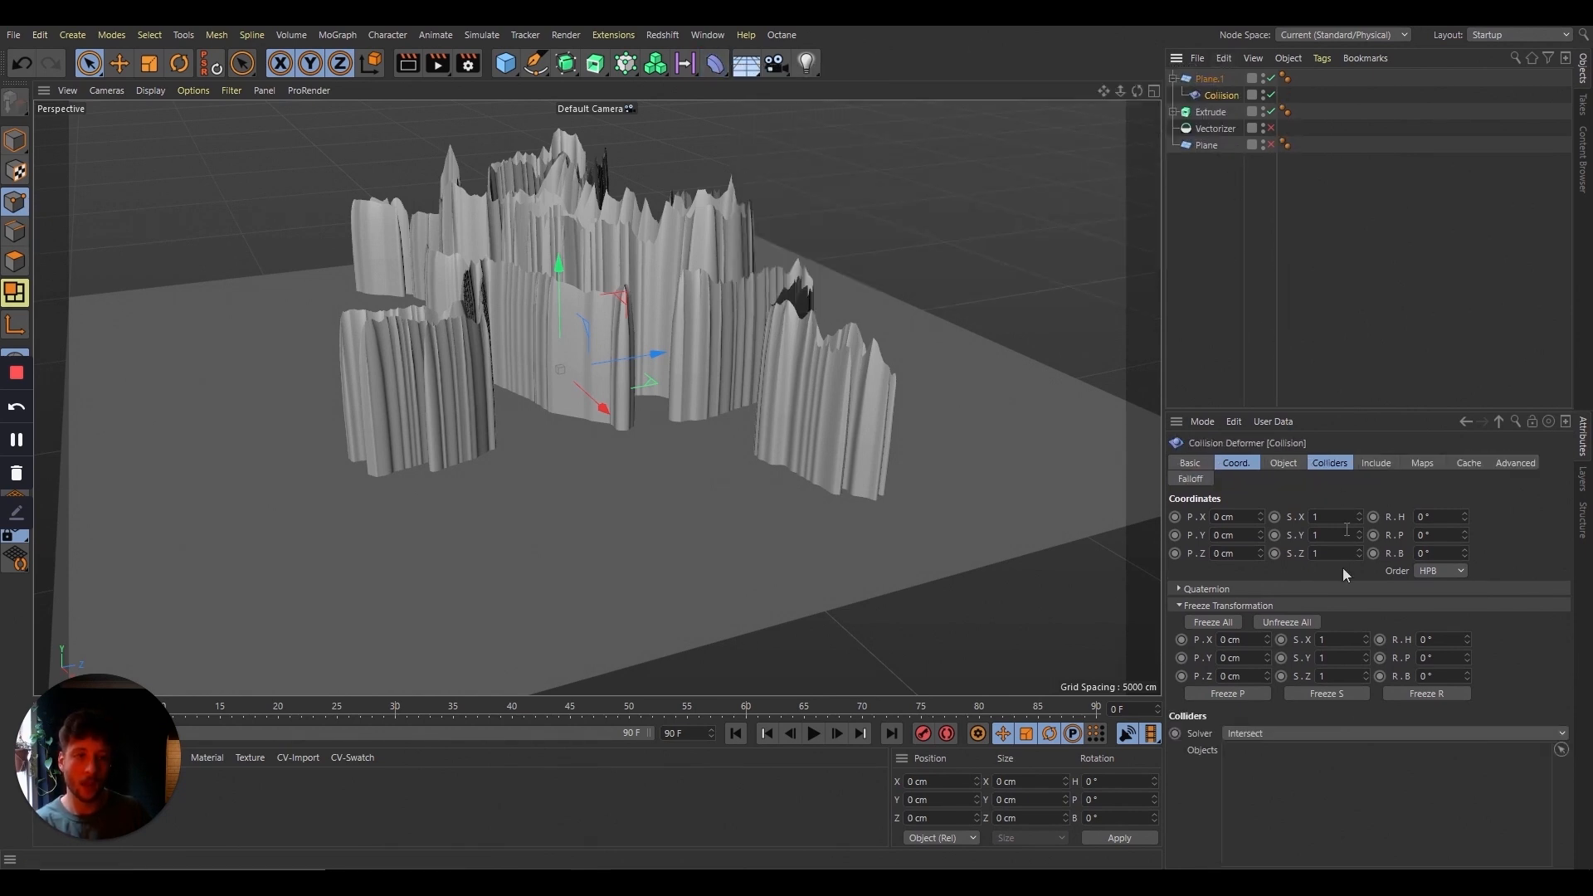
# Step: Set the Collision deformer's solver to Inside (Stretch) and add the Extrude as its collider object
pyautogui.click(1314, 731)
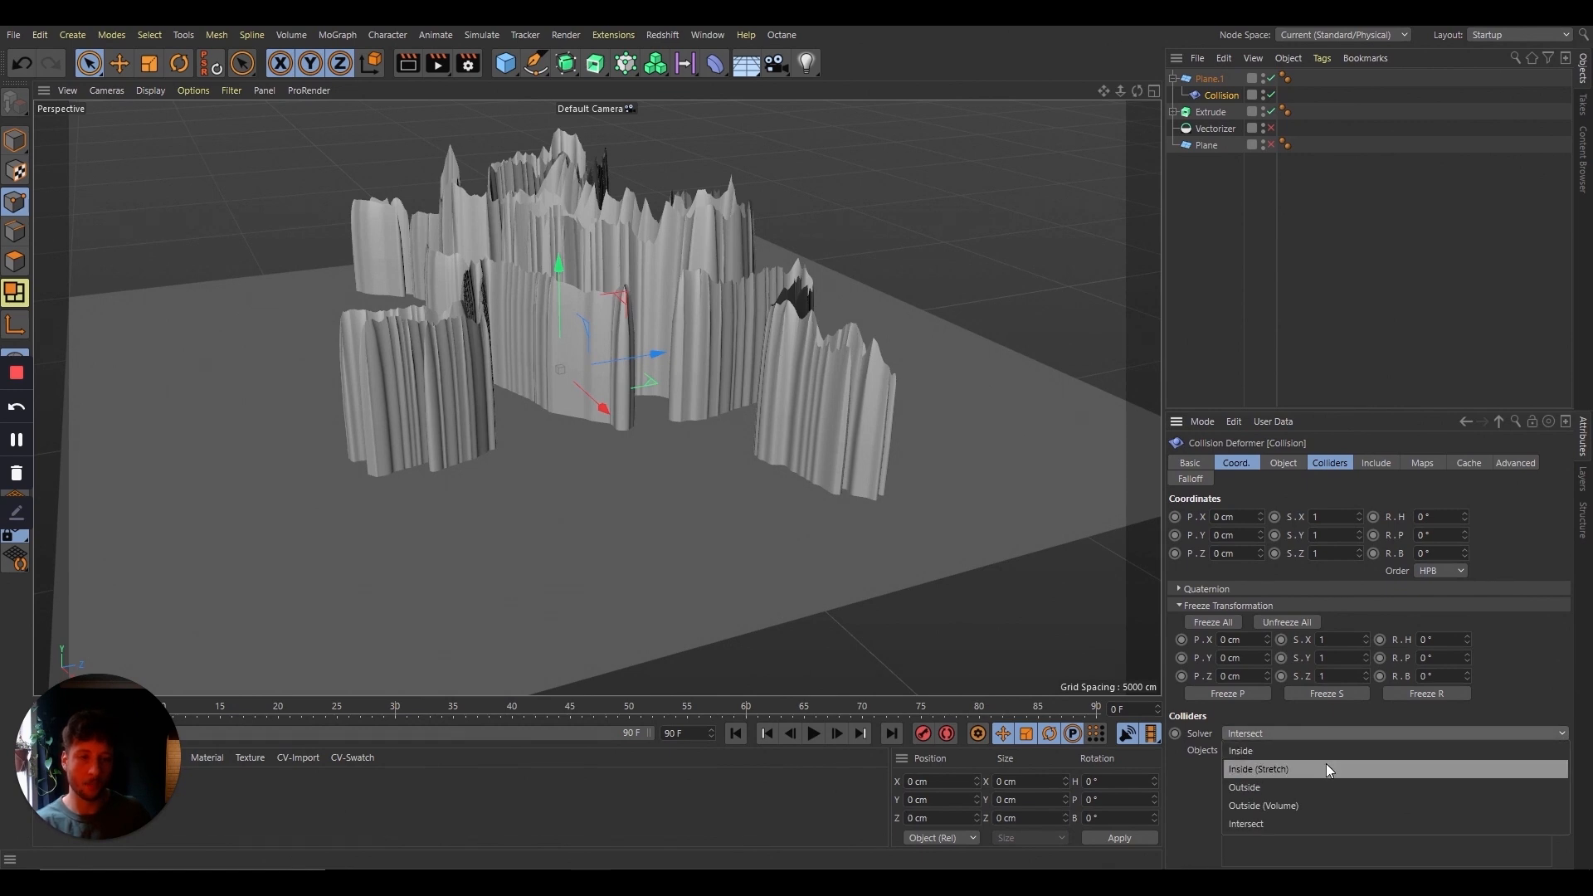
pyautogui.moveTo(1210, 112); pyautogui.dragTo(1277, 751)
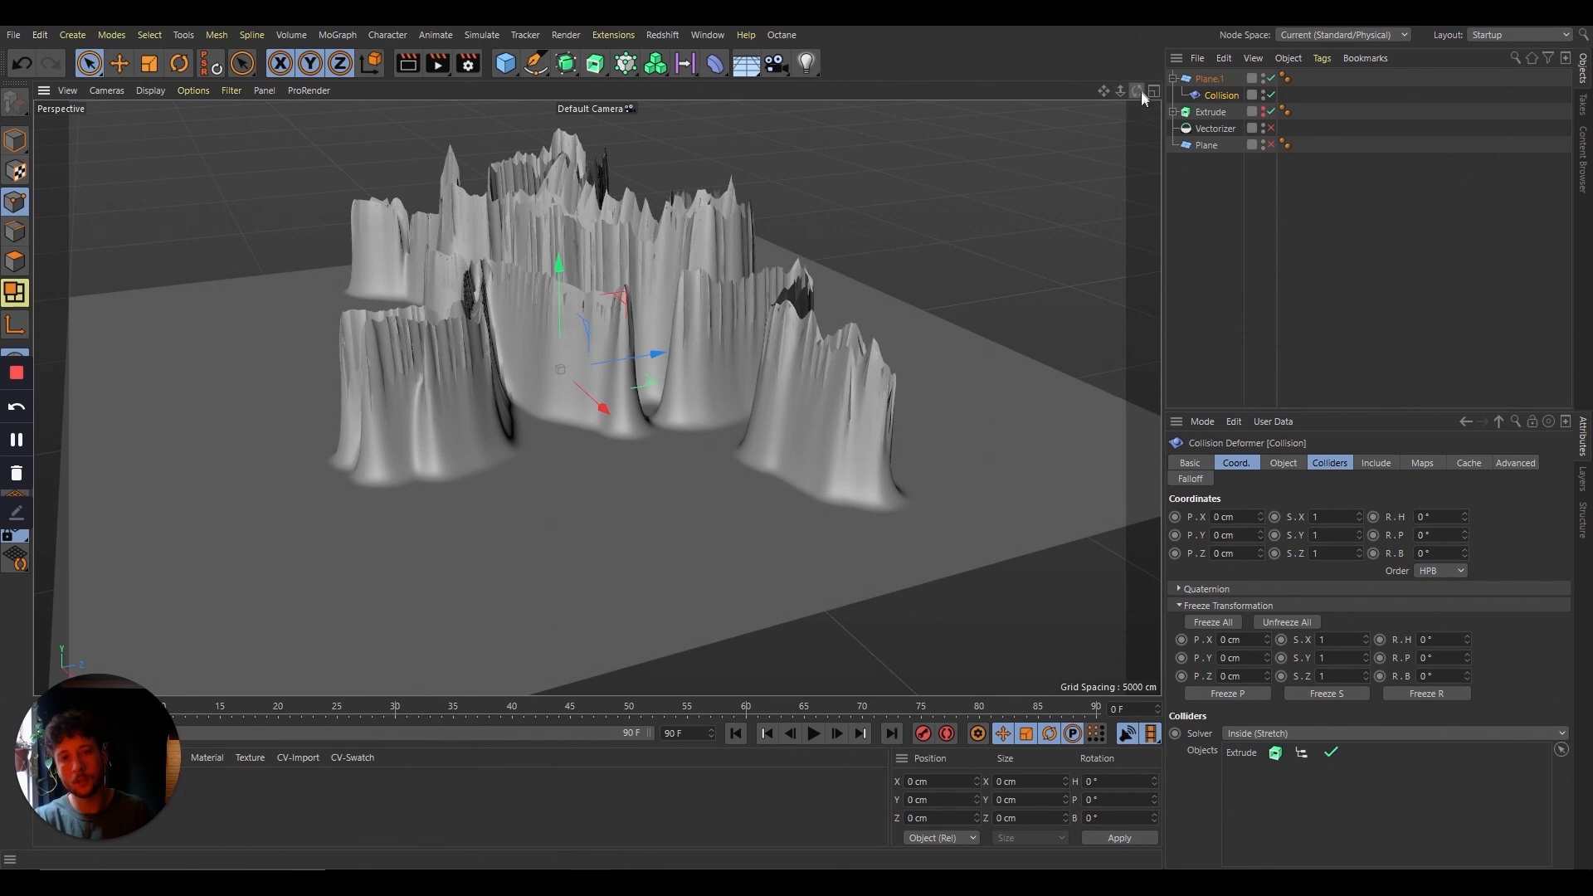
pyautogui.moveTo(1142, 95)
pyautogui.mouseDown()
pyautogui.moveTo(1118, 103)
pyautogui.moveTo(1193, 141)
pyautogui.moveTo(1244, 200)
pyautogui.moveTo(1198, 66)
pyautogui.moveTo(1155, 81)
pyautogui.mouseUp()
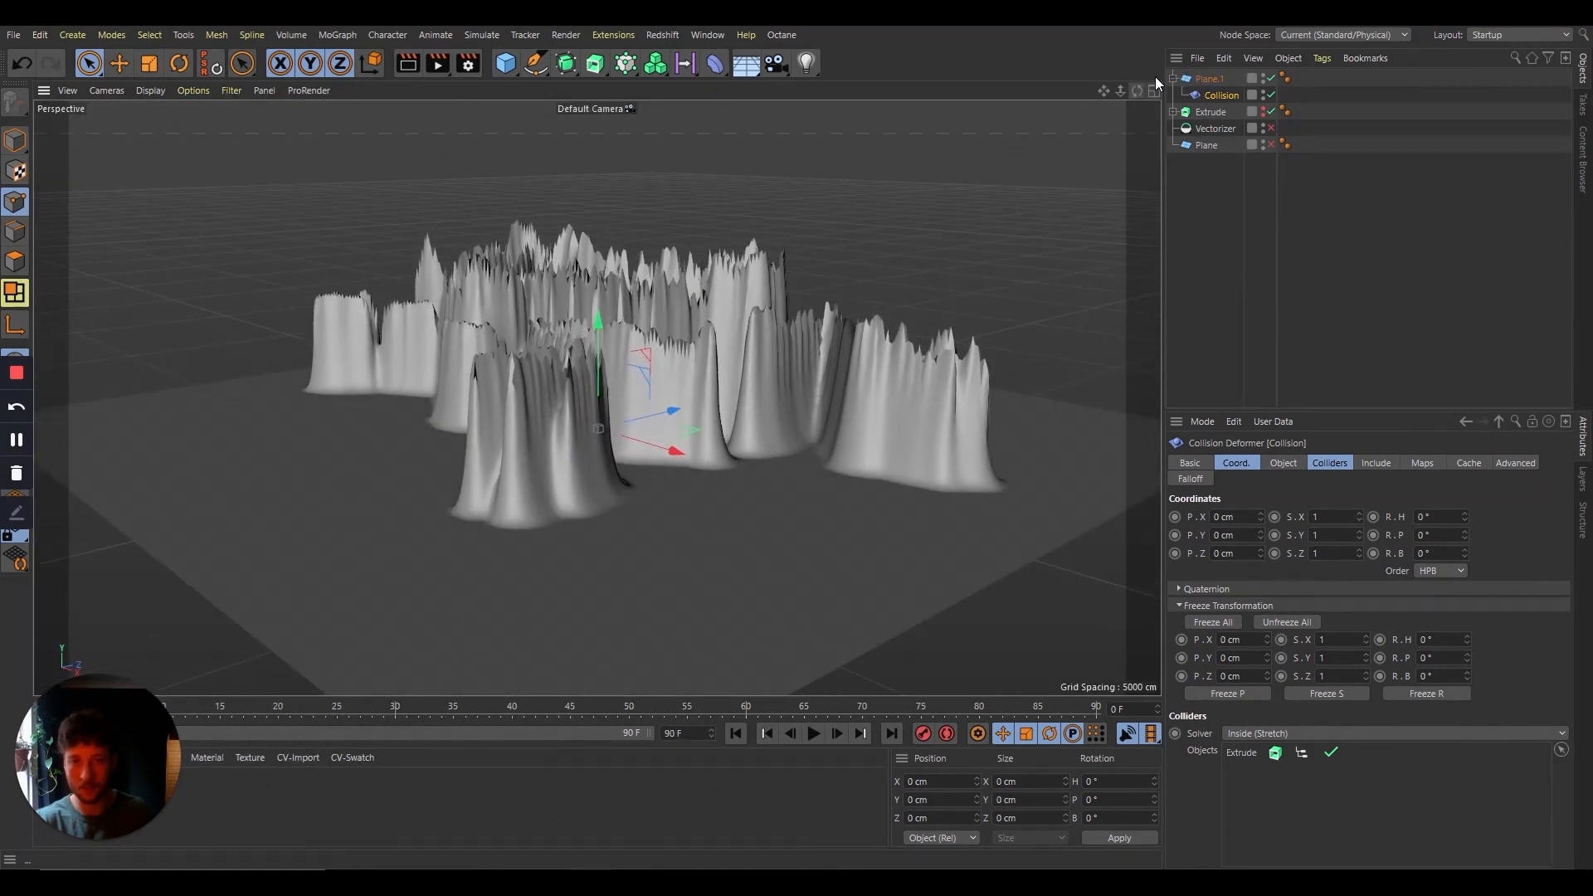
# Step: Place the collision-deformed plane copy inside a Polygon Reduction generator
pyautogui.click(1210, 79)
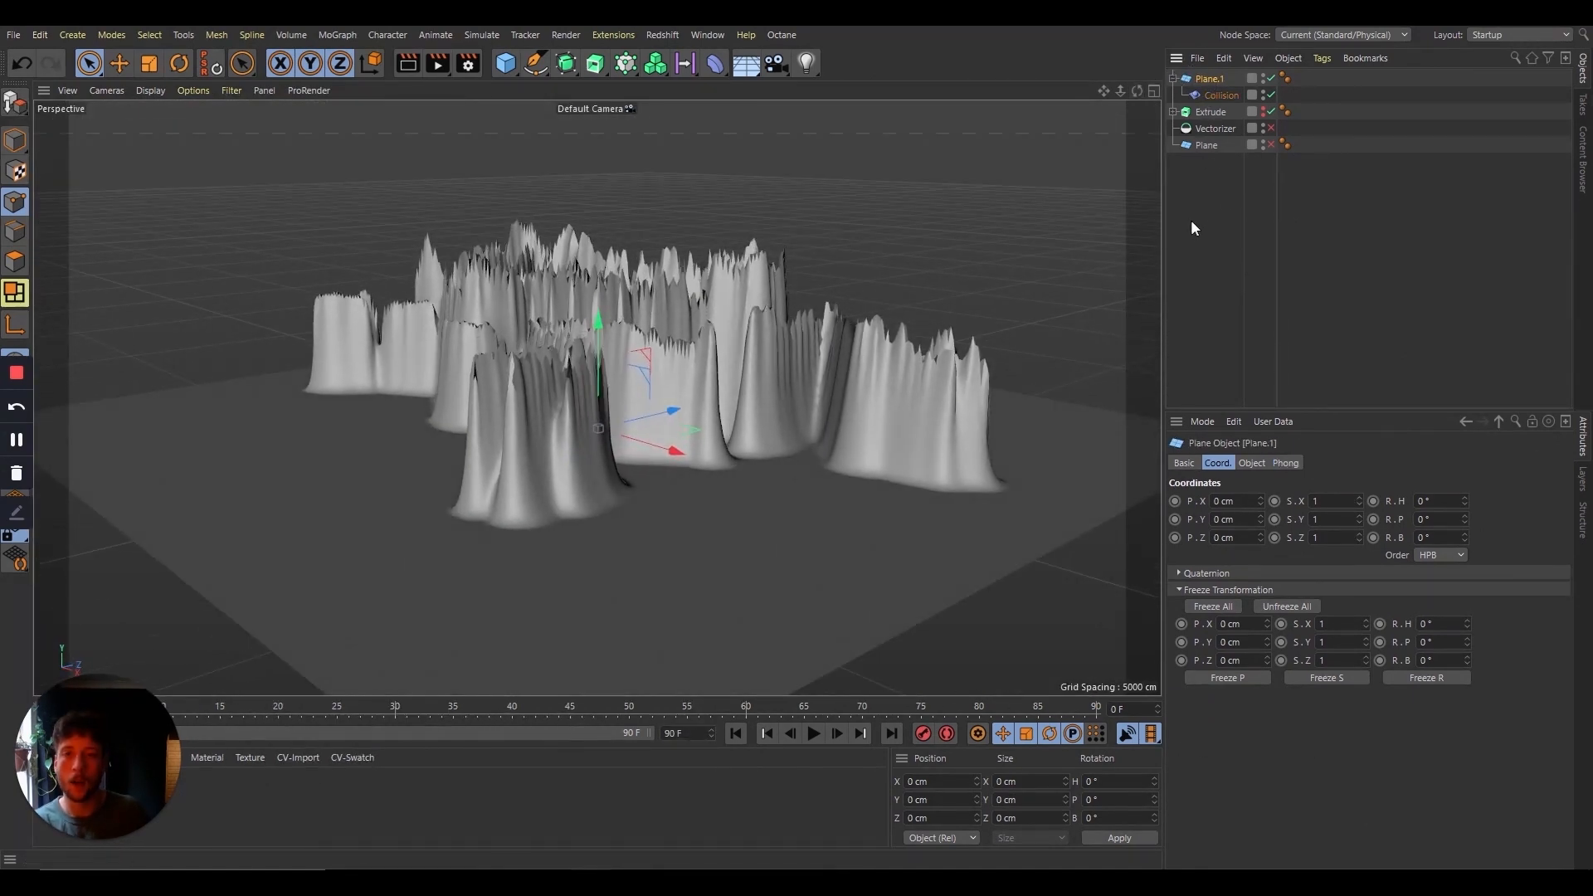
pyautogui.click(565, 66)
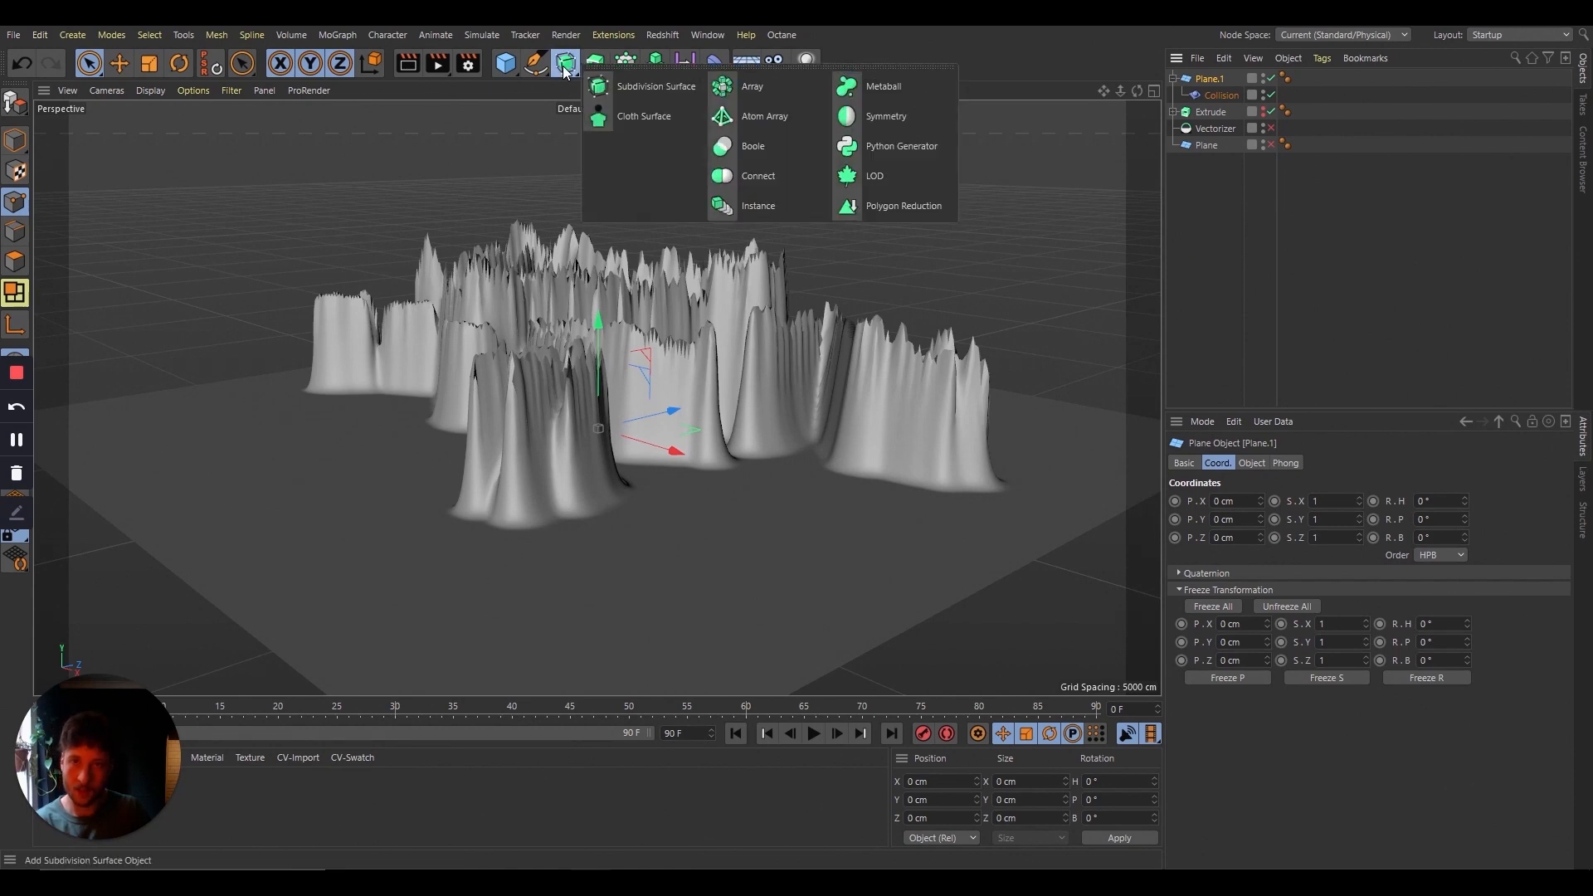
pyautogui.click(919, 207)
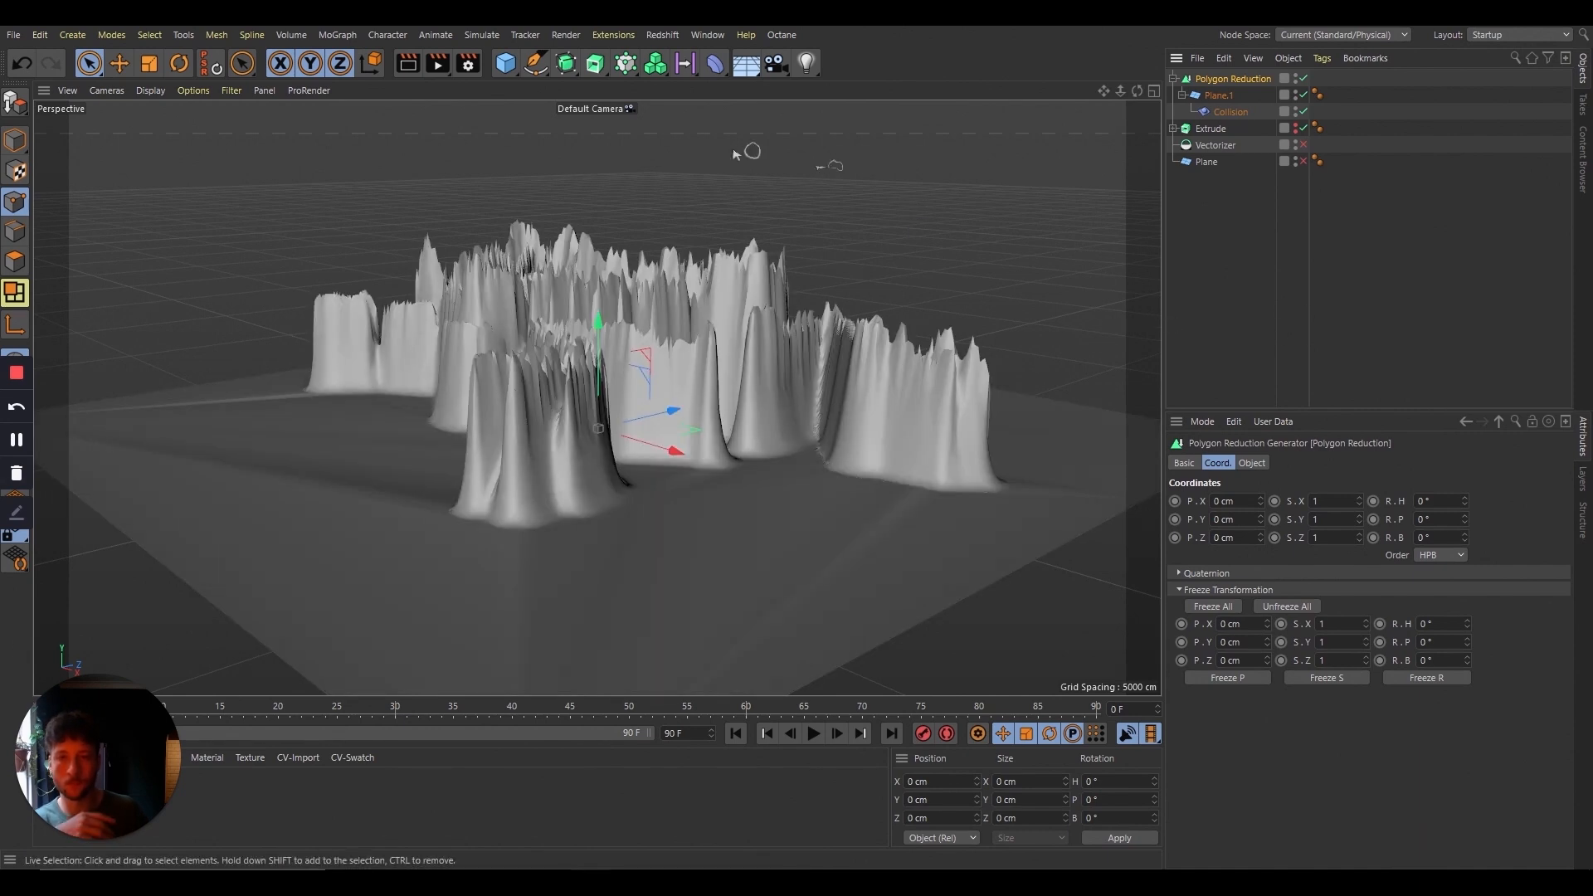
# Step: Examine the polygon-reduced terrain from the top view in a line display, comparing mesh density around the skeleton and in flat areas
pyautogui.click(236, 92)
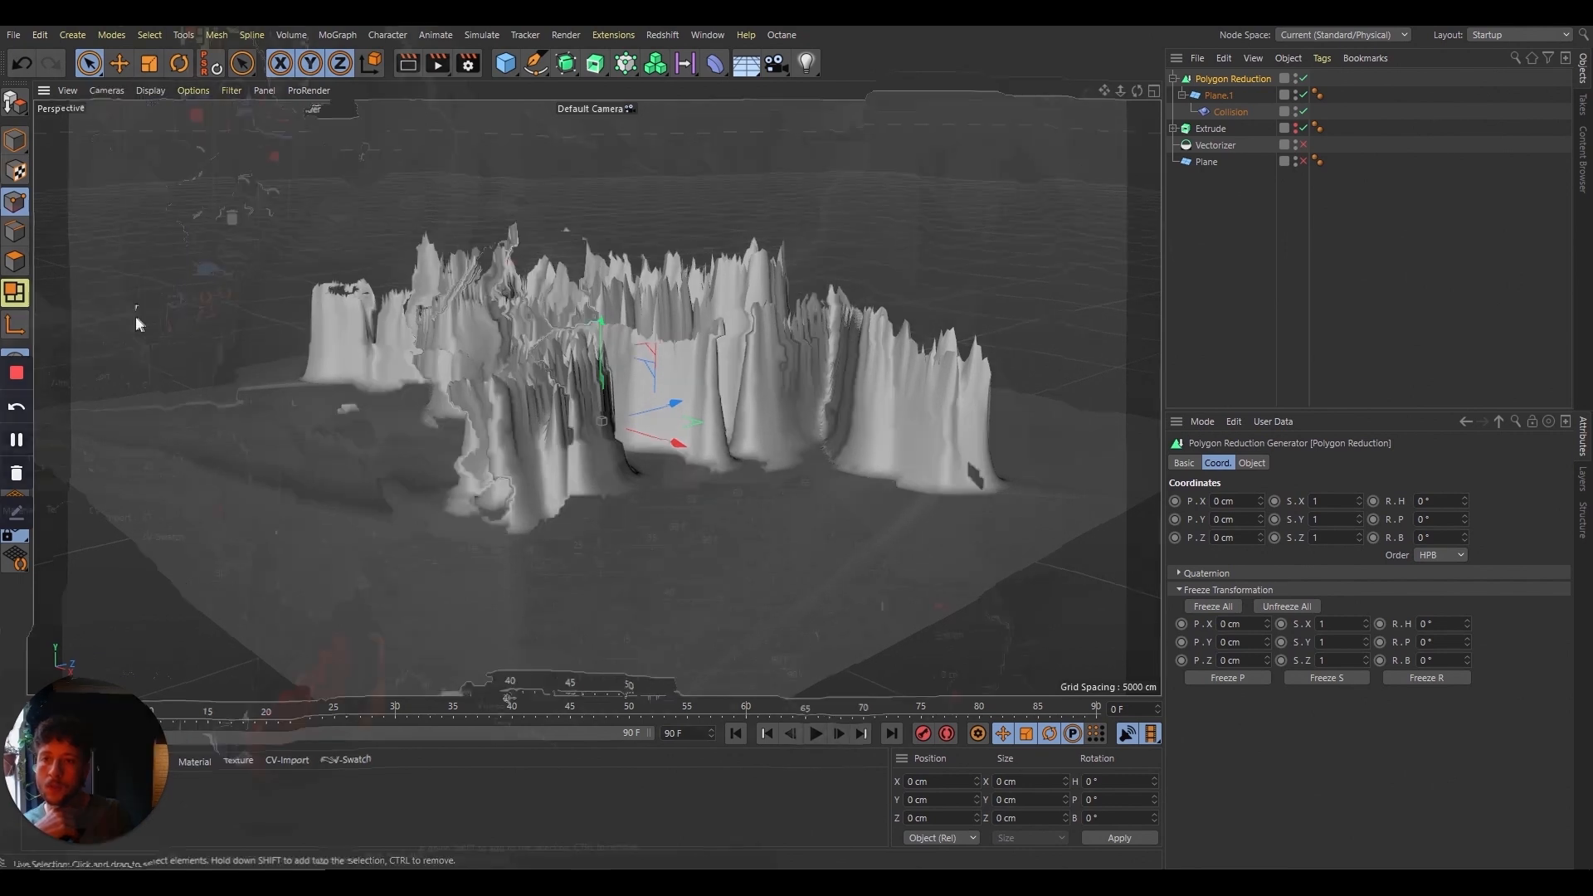
pyautogui.click(136, 319)
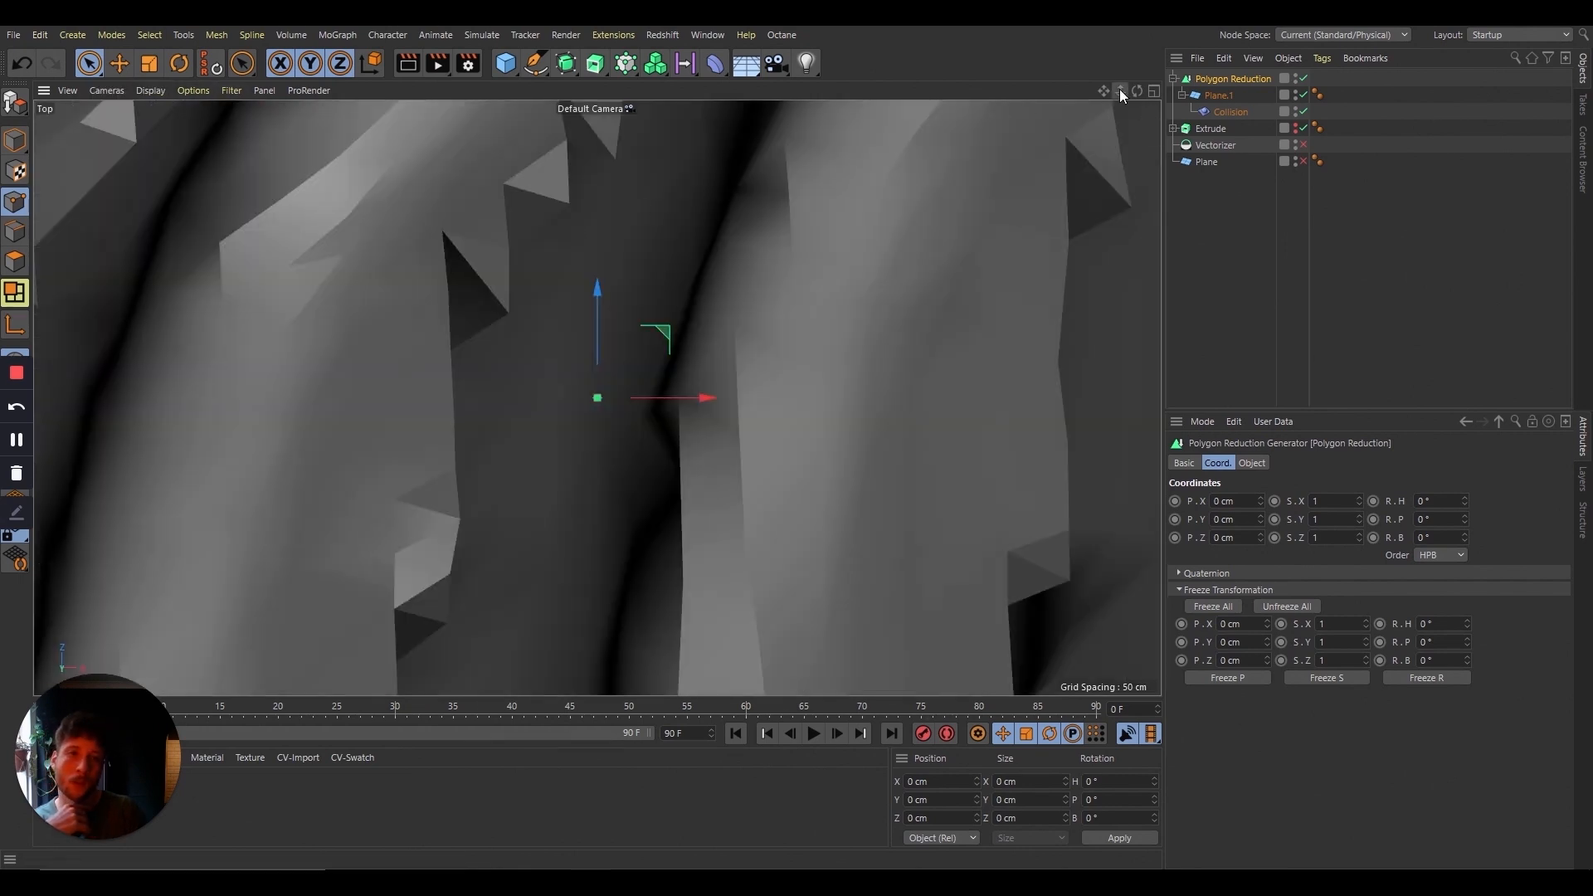
pyautogui.moveTo(1120, 90); pyautogui.dragTo(1062, 288)
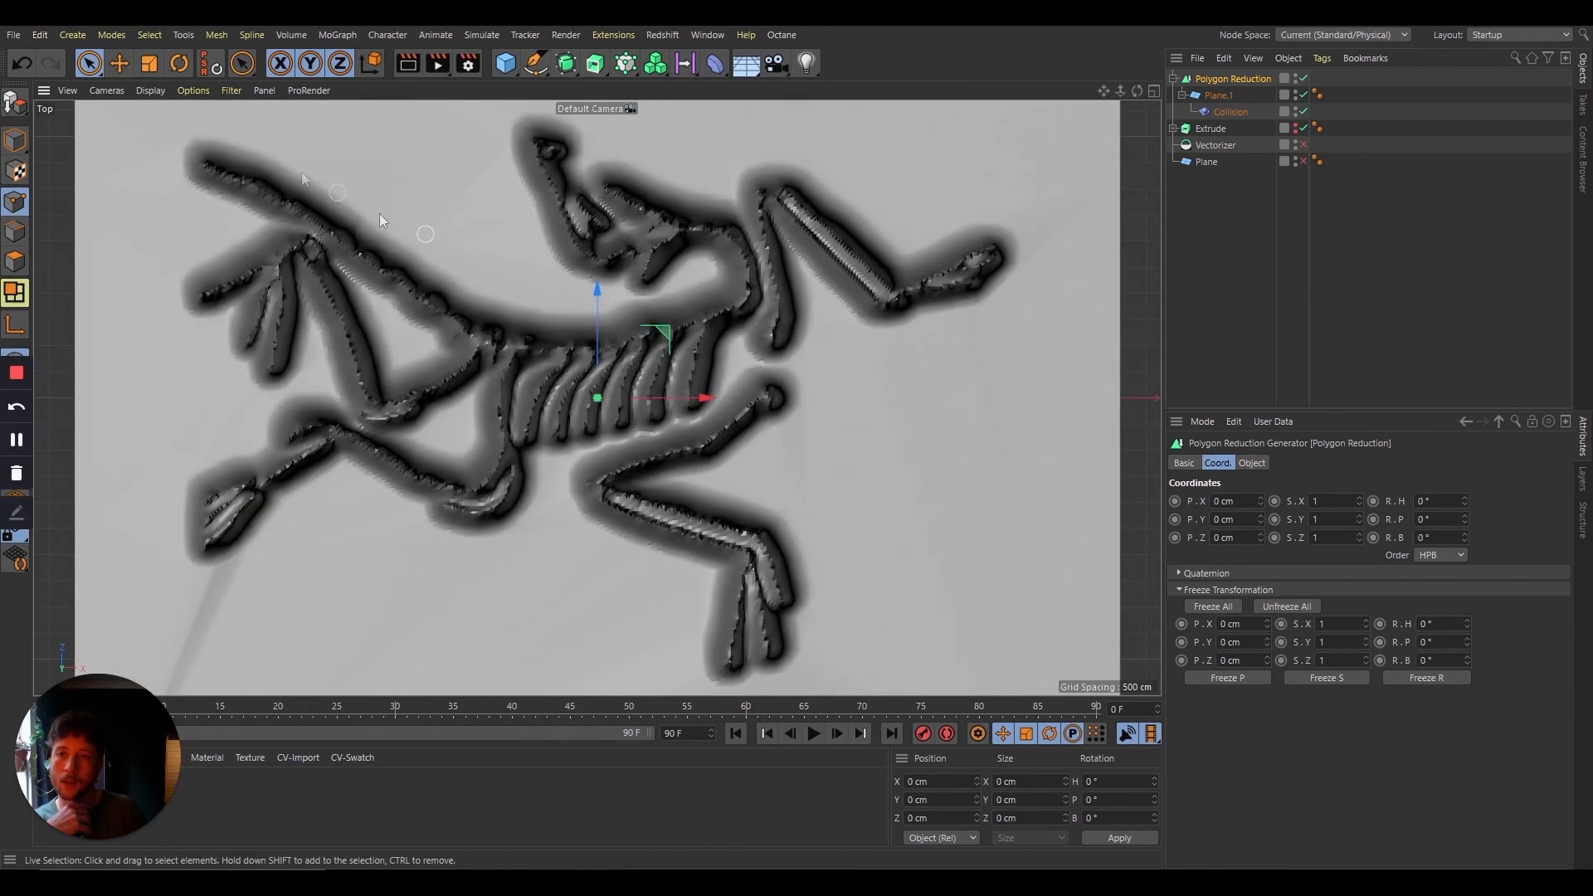
pyautogui.click(147, 90)
pyautogui.click(241, 227)
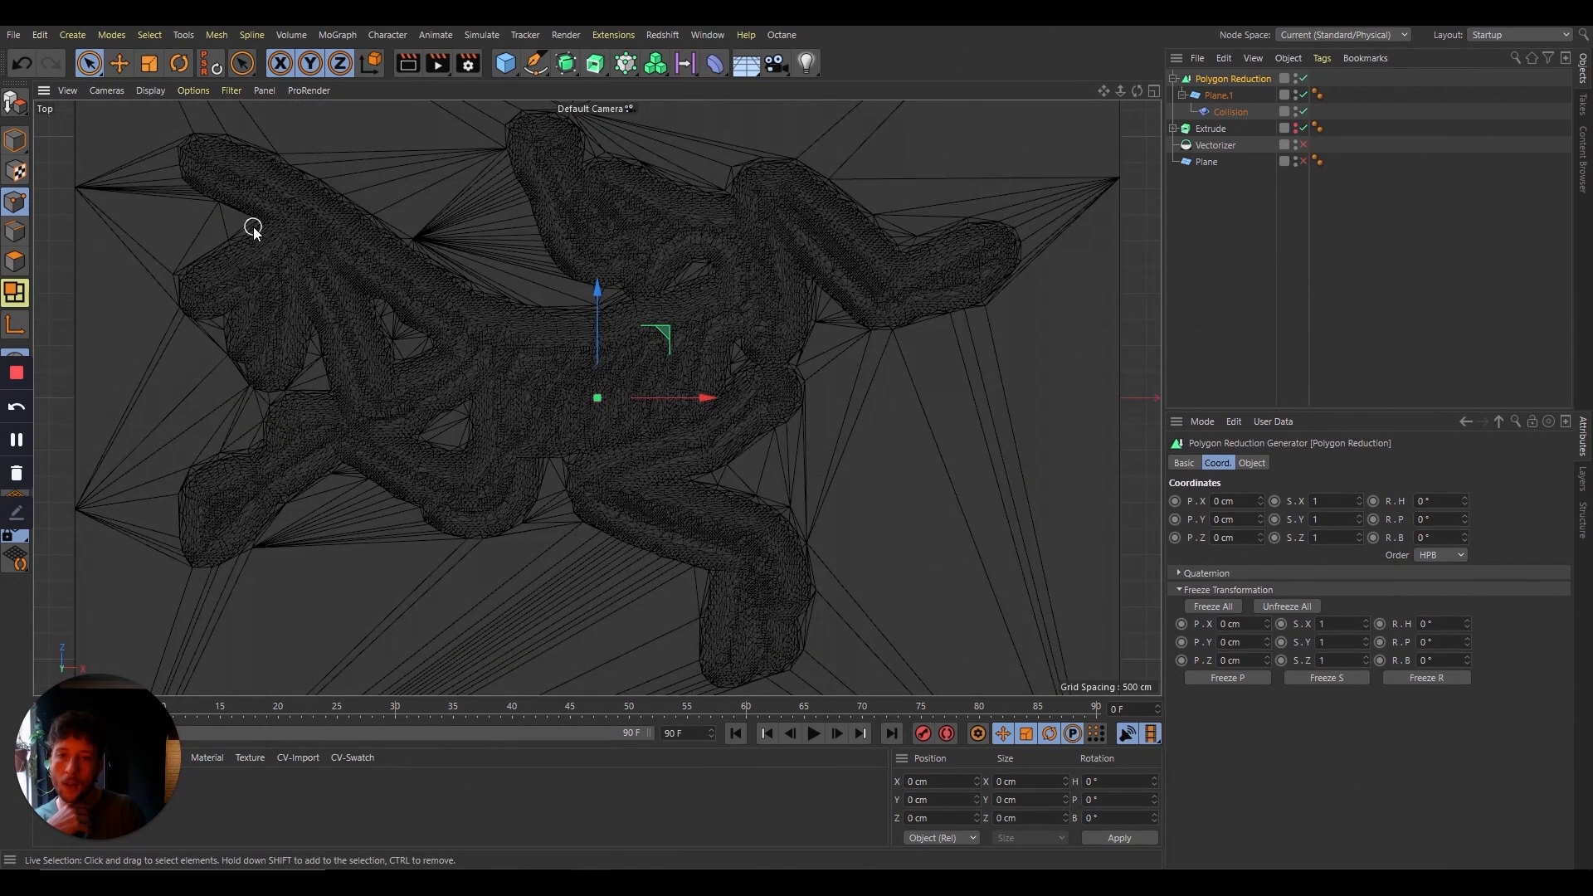
pyautogui.moveTo(1103, 90); pyautogui.dragTo(984, 268)
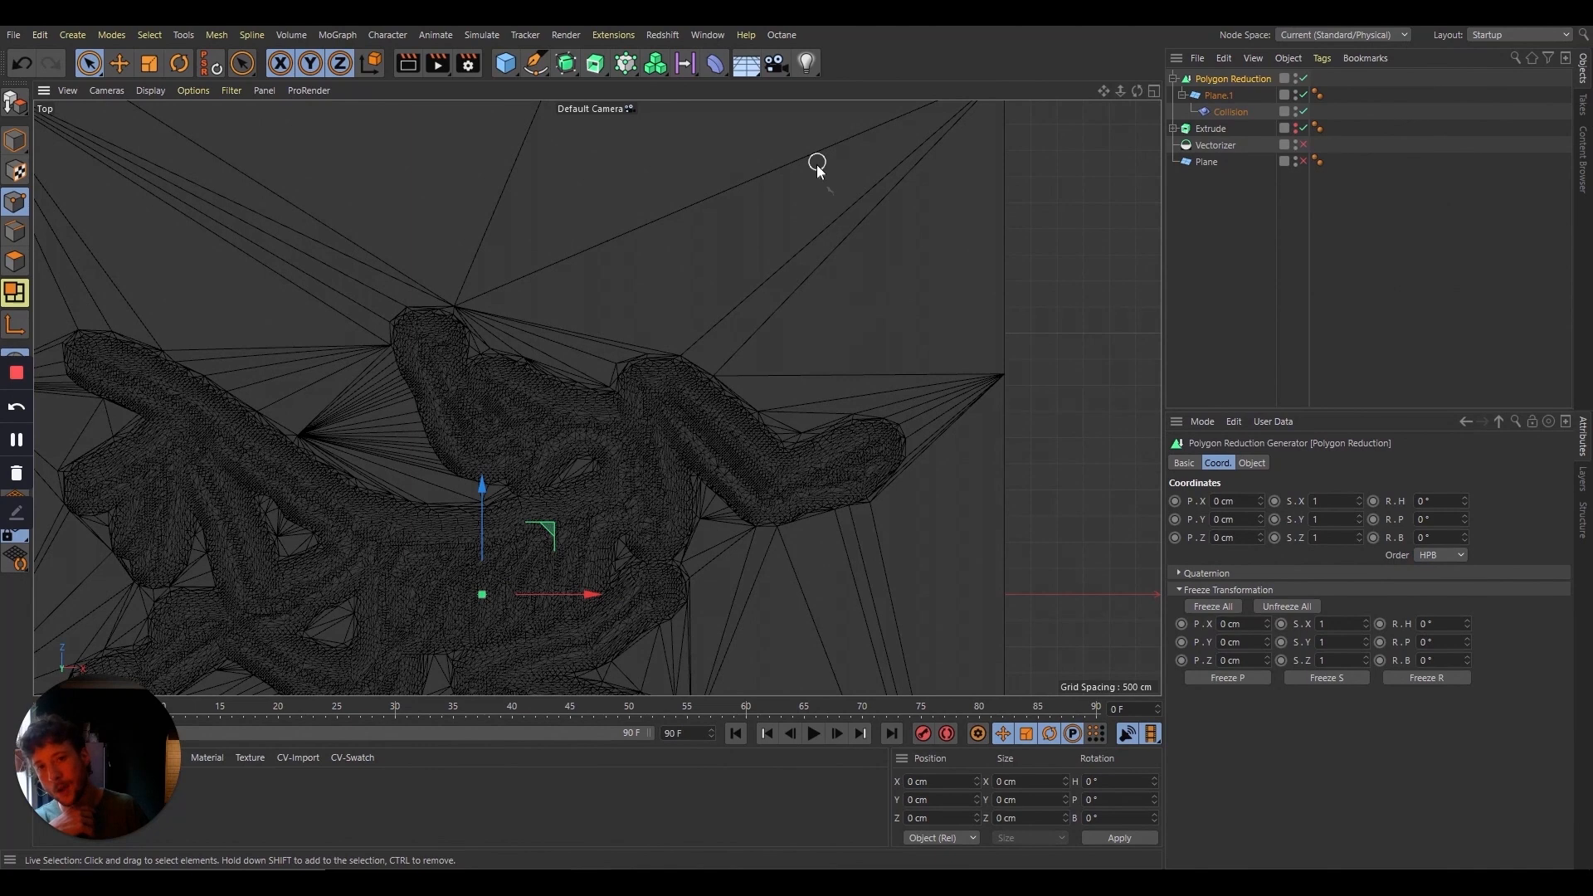
pyautogui.moveTo(1122, 92); pyautogui.dragTo(1107, 106)
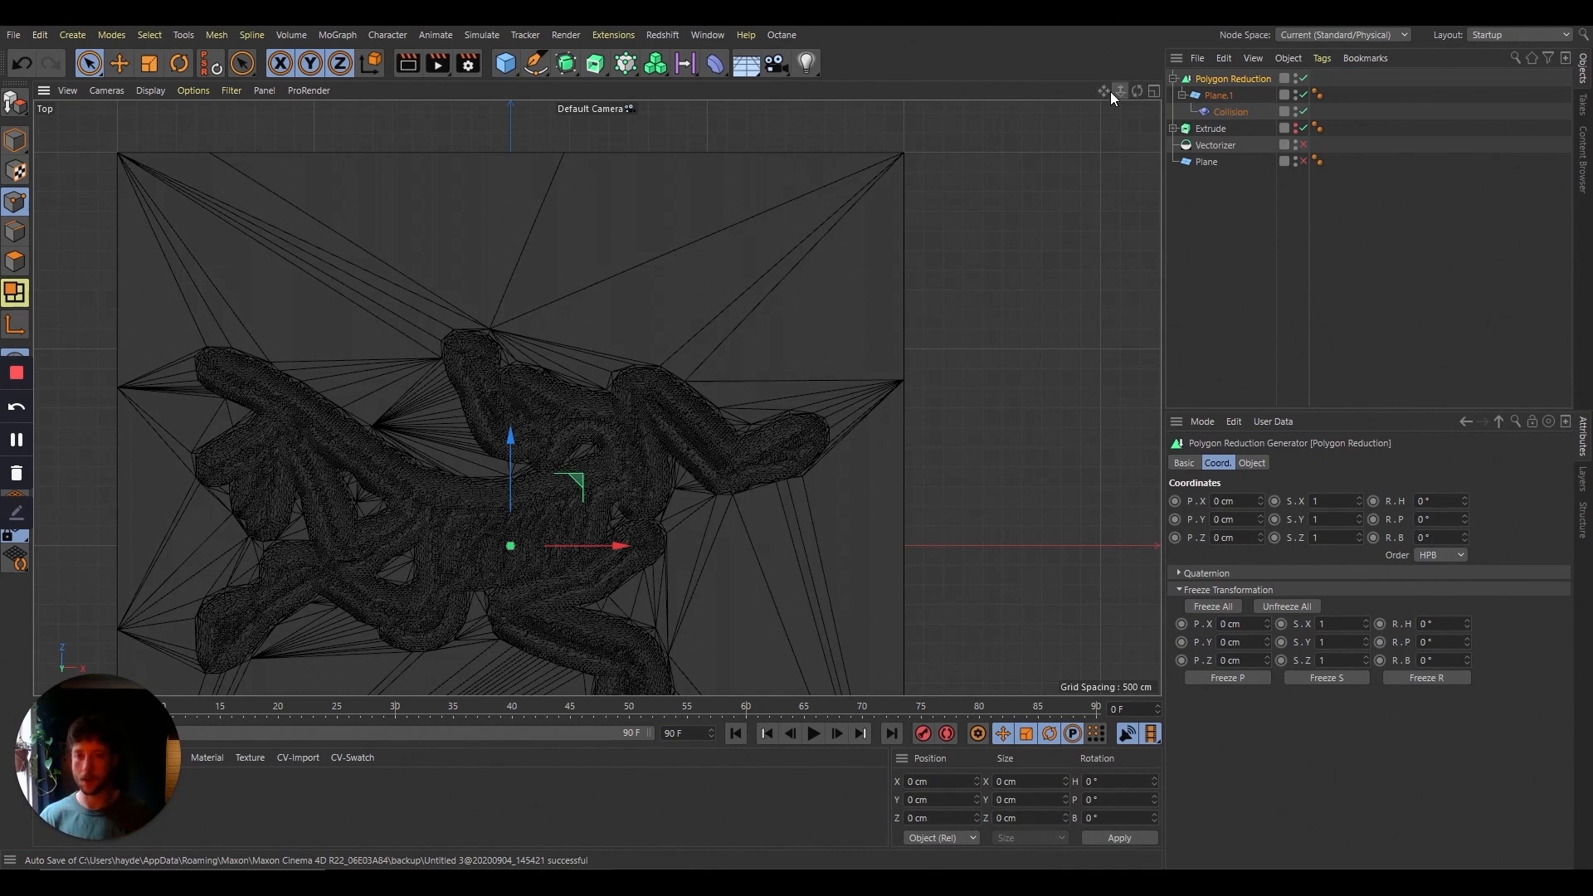
pyautogui.moveTo(1121, 91); pyautogui.dragTo(1145, 91)
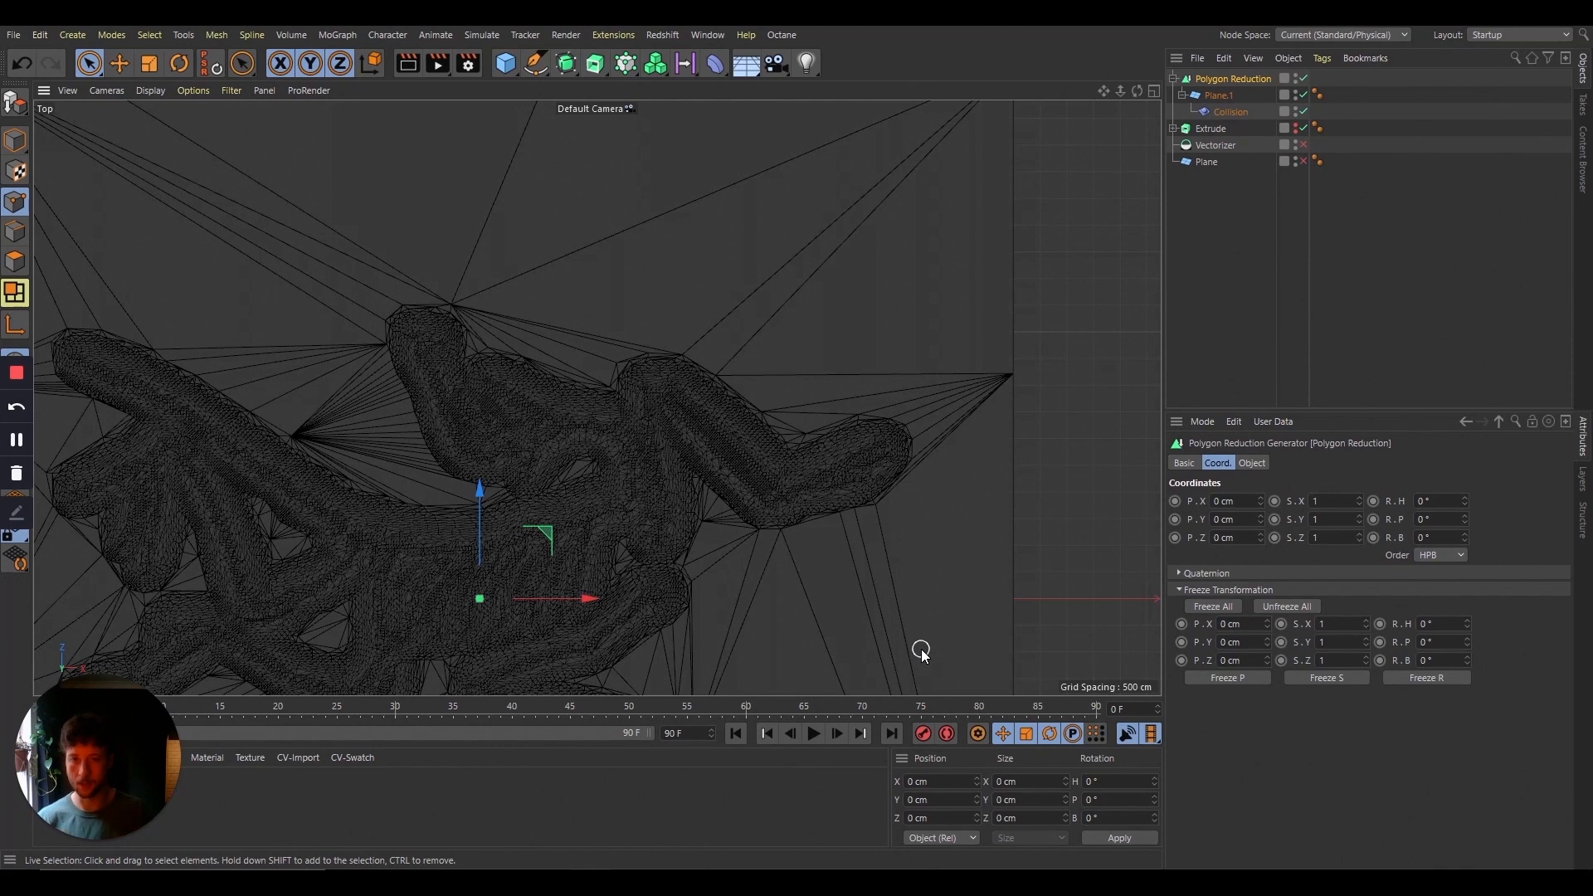
pyautogui.moveTo(1103, 91); pyautogui.dragTo(1152, 28)
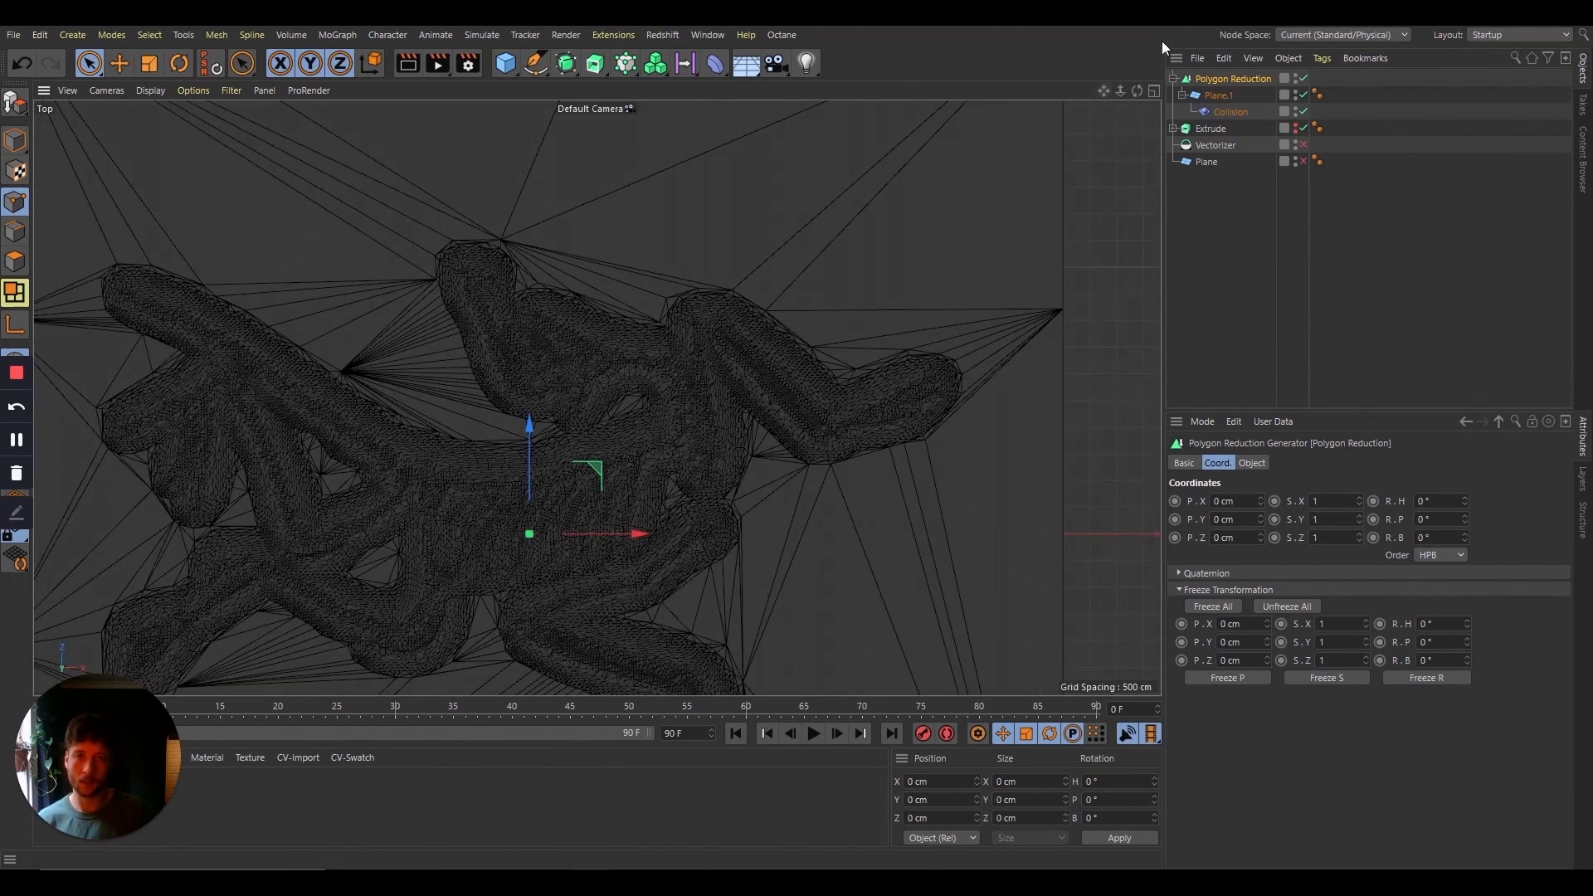
# Step: Inspect the reduced mesh close up, comparing the triangles along the skeleton with those spanning the flat ground
pyautogui.moveTo(1120, 91)
pyautogui.mouseDown()
pyautogui.moveTo(1202, 70)
pyautogui.moveTo(1108, 116)
pyautogui.mouseUp()
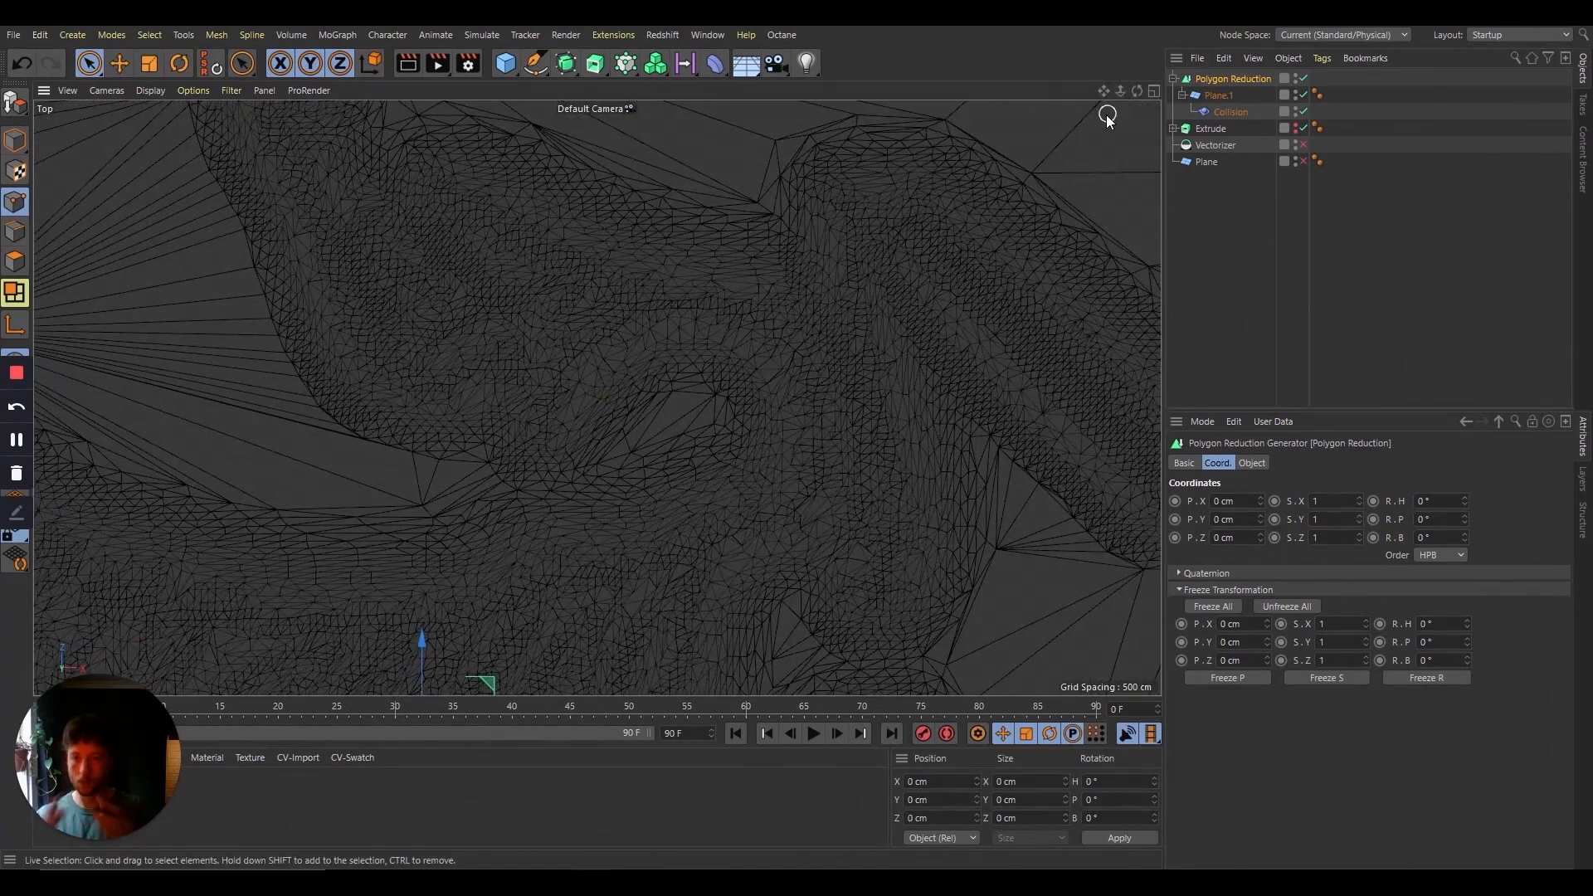
pyautogui.moveTo(1118, 90); pyautogui.dragTo(1084, 188)
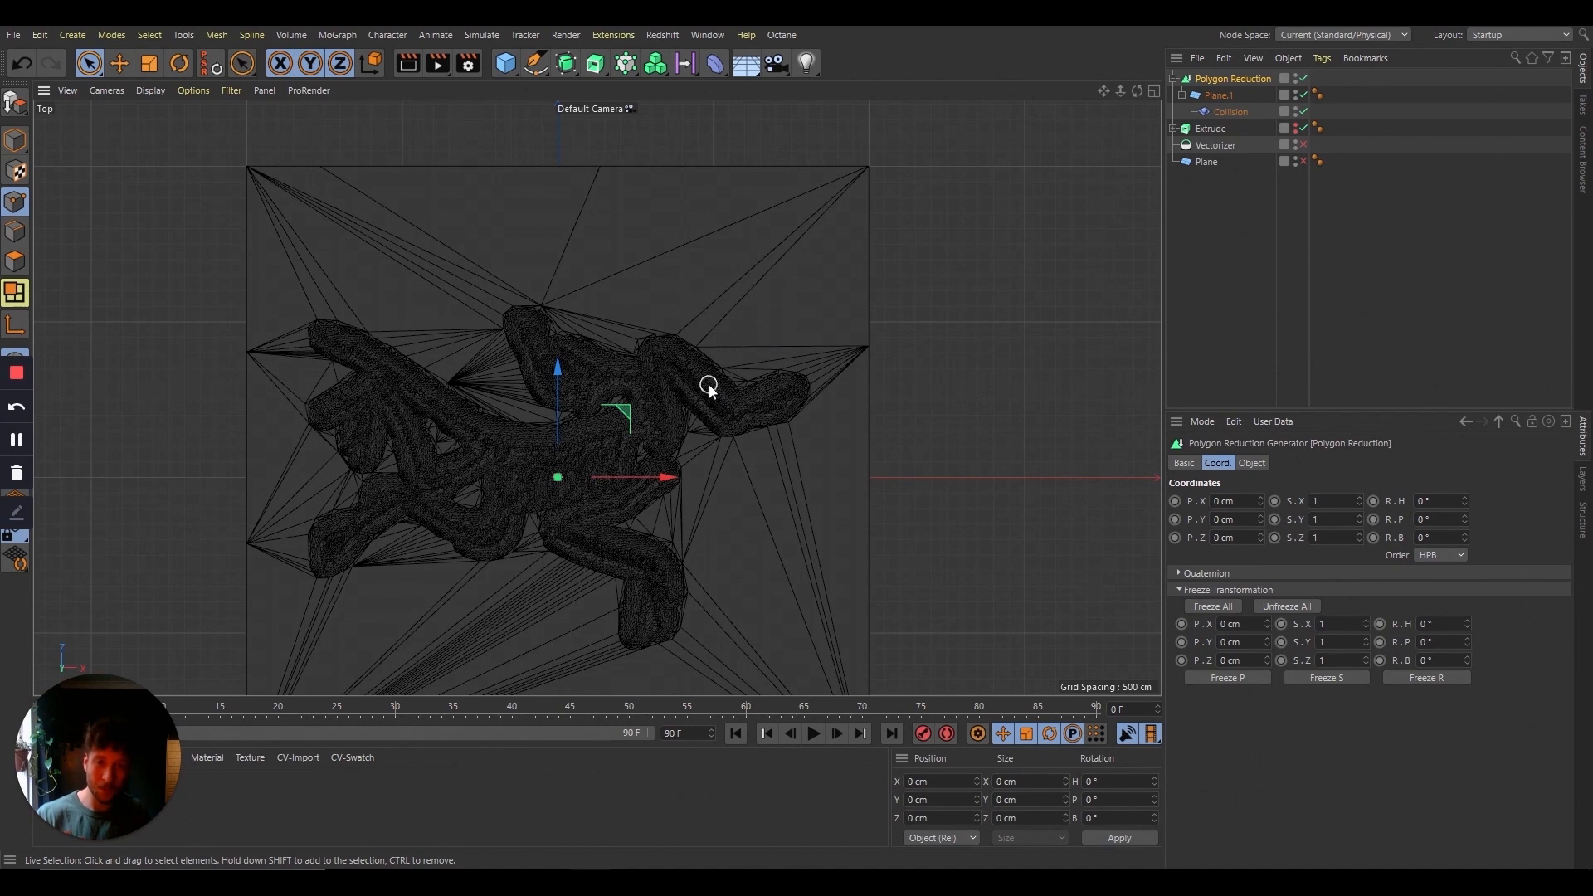
pyautogui.moveTo(1106, 89); pyautogui.dragTo(1087, 21)
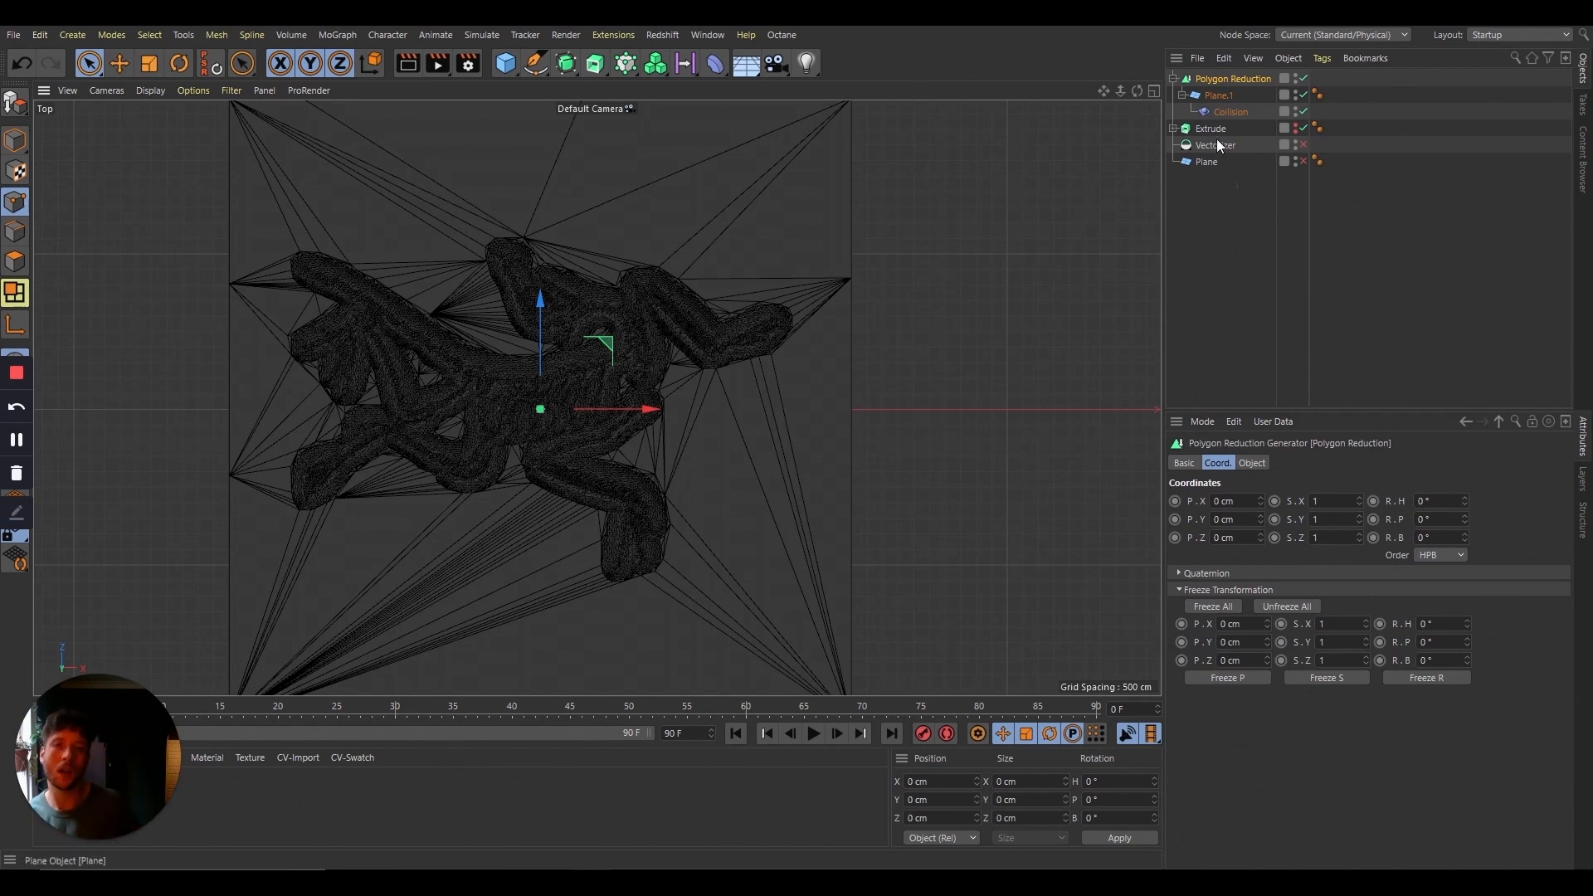
pyautogui.moveTo(1121, 91); pyautogui.dragTo(1182, 78)
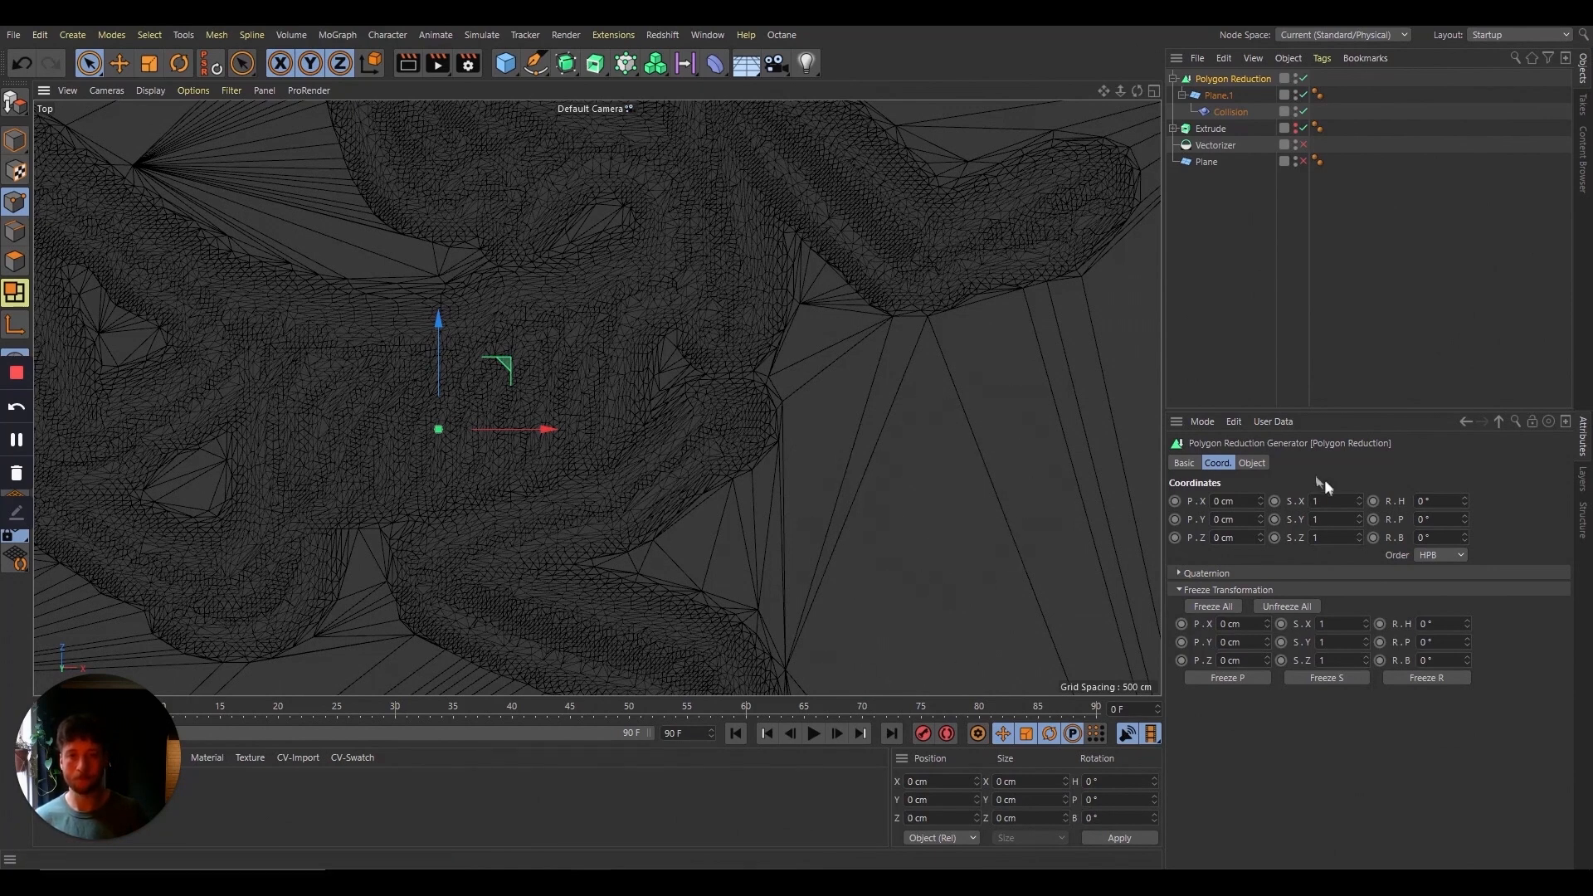
# Step: Disable the Polygon Reduction generator and view the full-resolution terrain in perspective, close to the ground
pyautogui.click(1304, 78)
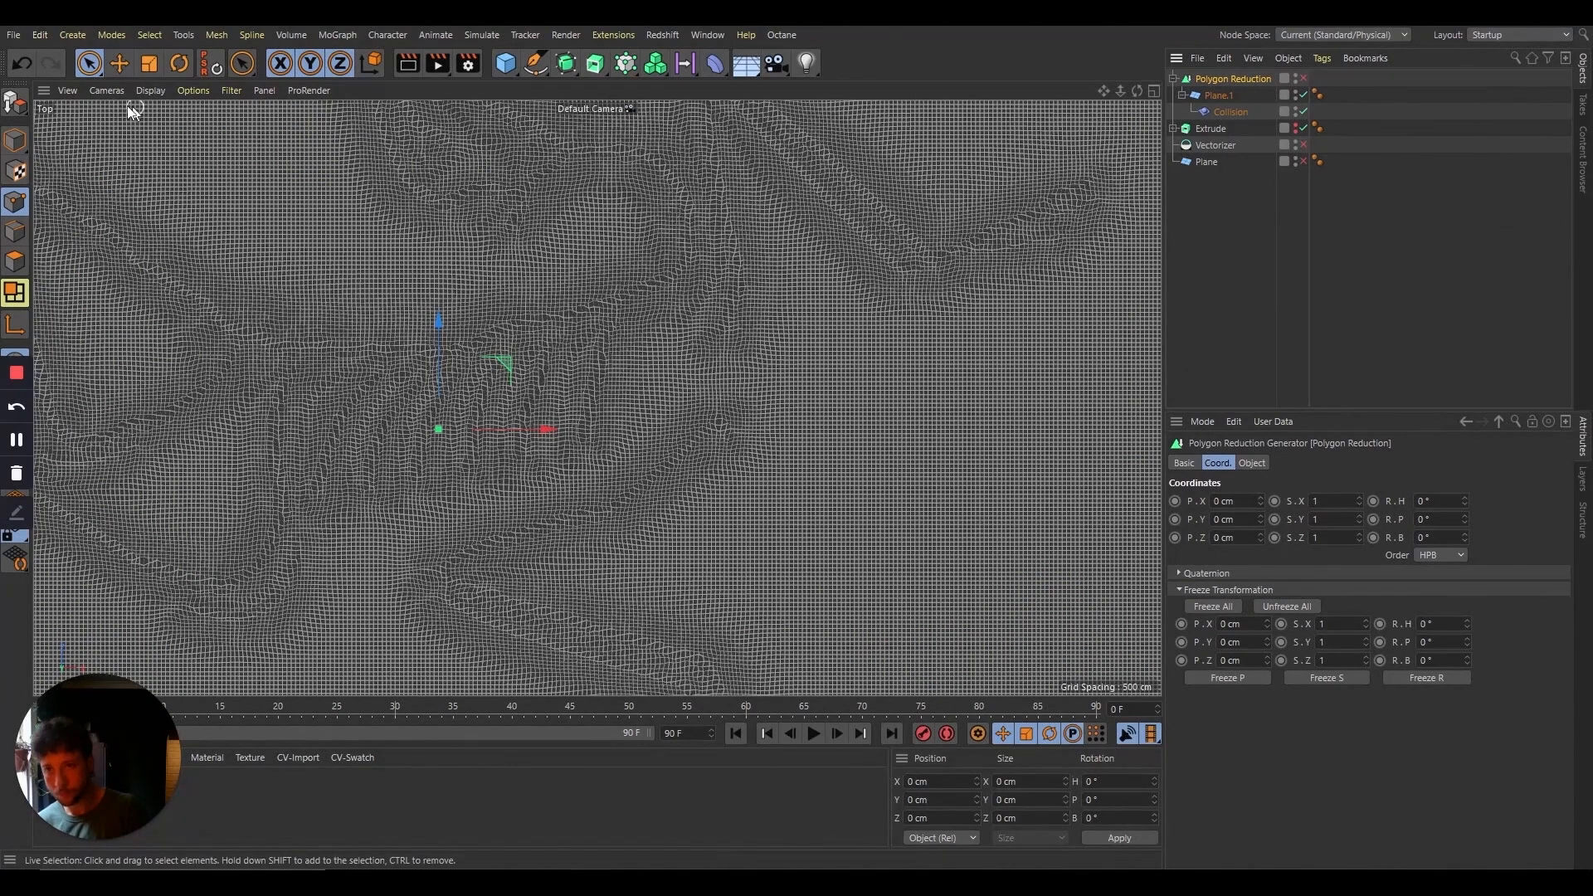
pyautogui.click(106, 89)
pyautogui.click(148, 191)
pyautogui.moveTo(1120, 91); pyautogui.dragTo(742, 776)
pyautogui.moveTo(1120, 90); pyautogui.dragTo(1155, 113)
# Step: Add a Displacer deformer as a child of Plane.1, placed below the Collision deformer
pyautogui.click(1217, 96)
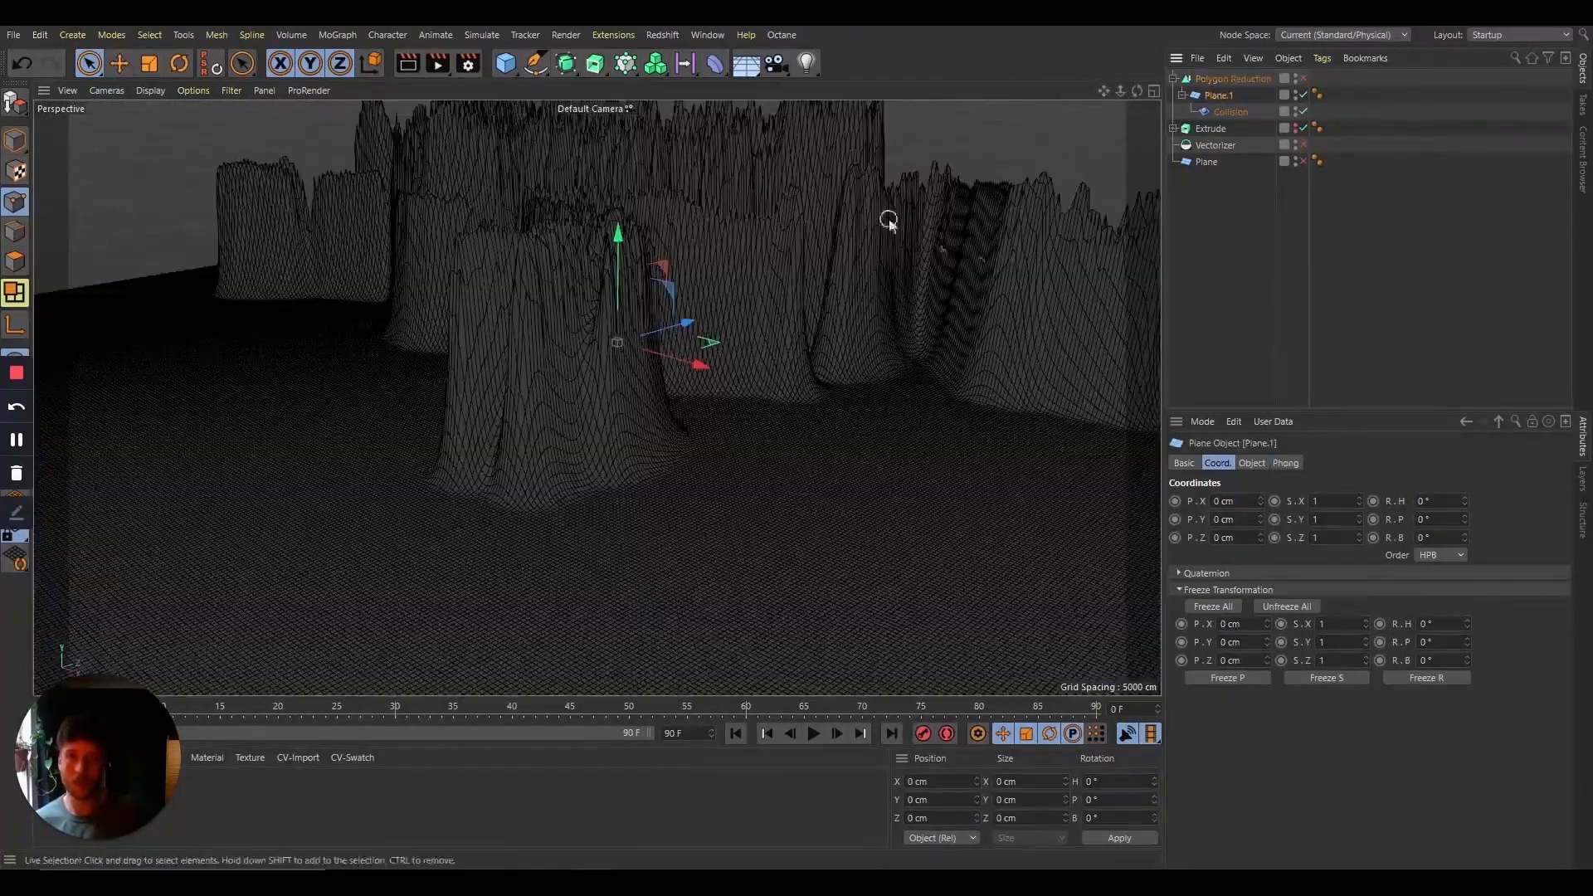
pyautogui.click(715, 63)
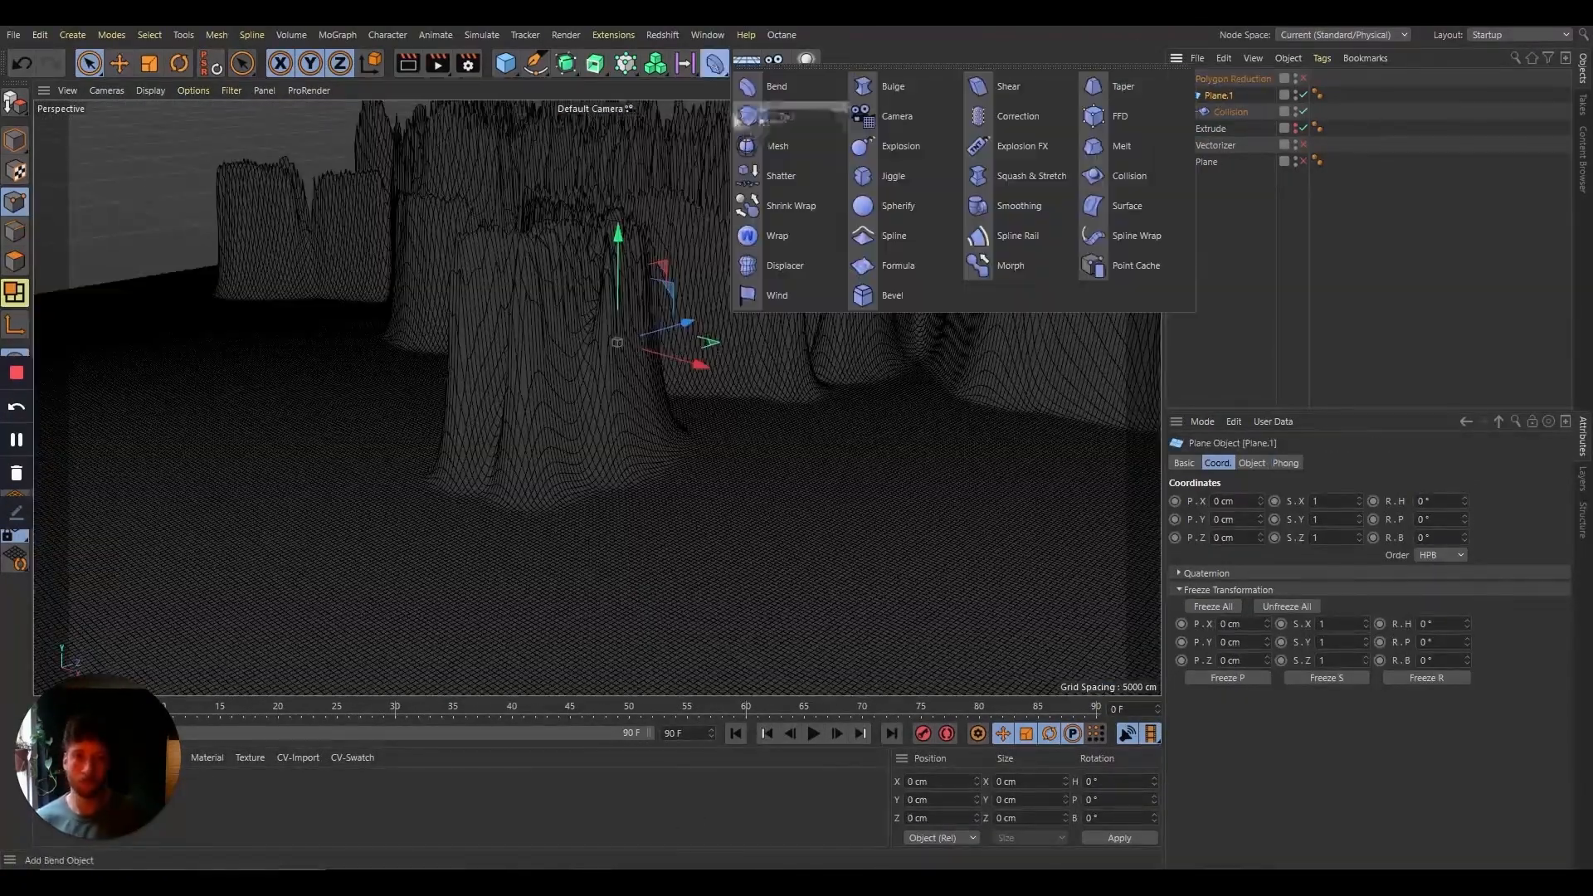
pyautogui.keyDown('shift'); pyautogui.click(829, 261); pyautogui.keyUp('shift')
pyautogui.moveTo(1239, 123); pyautogui.dragTo(1240, 137)
# Step: Set the Displacer's direction to Planar with +Y orientation
pyautogui.click(1306, 463)
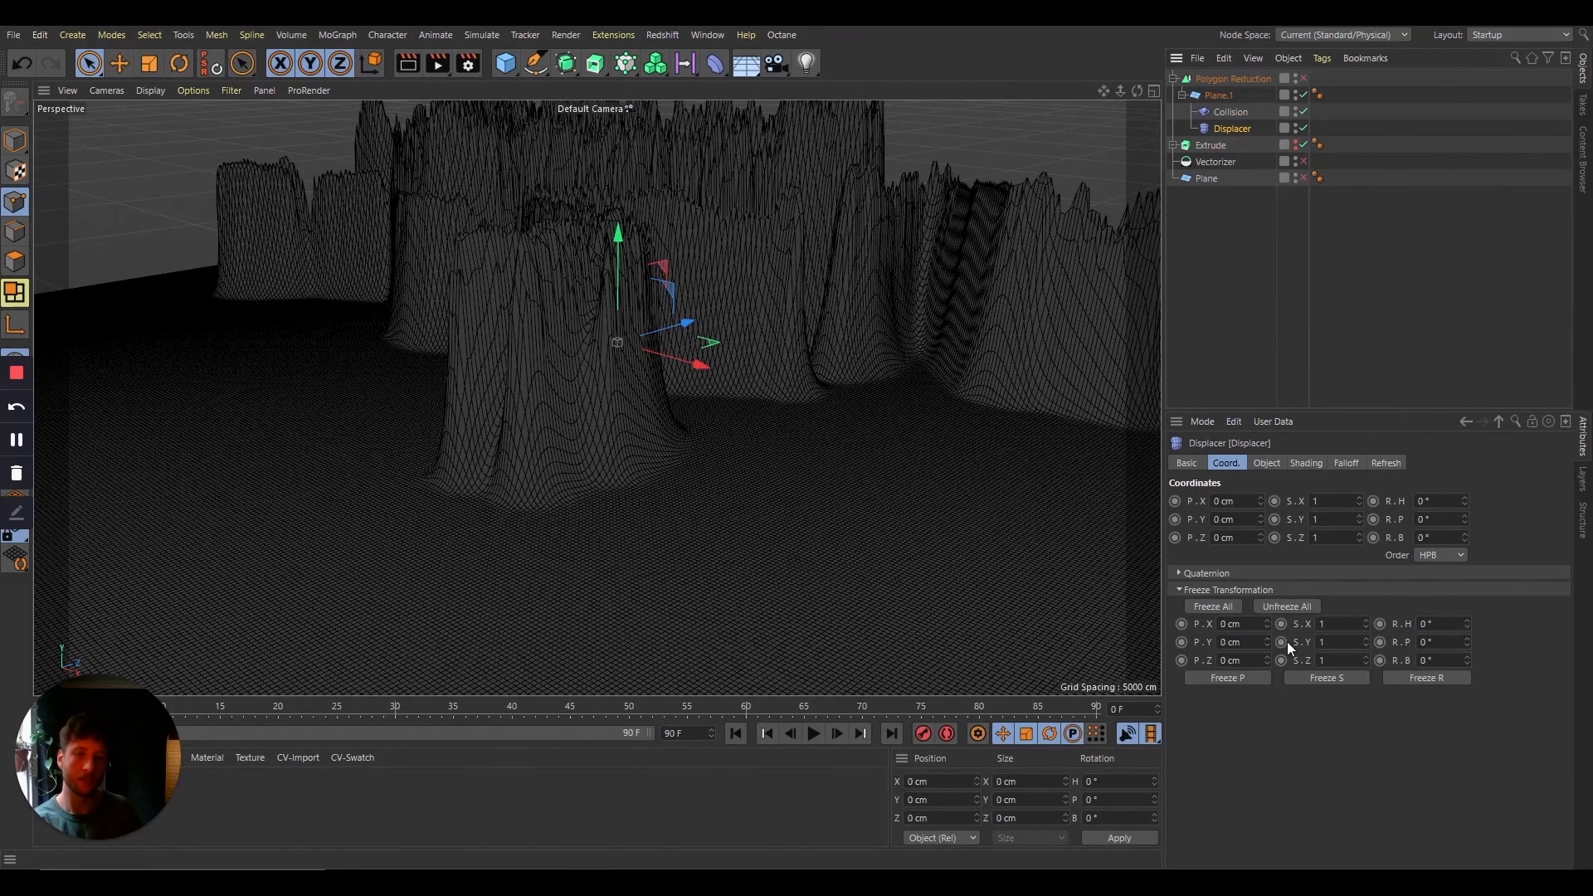
pyautogui.click(1269, 464)
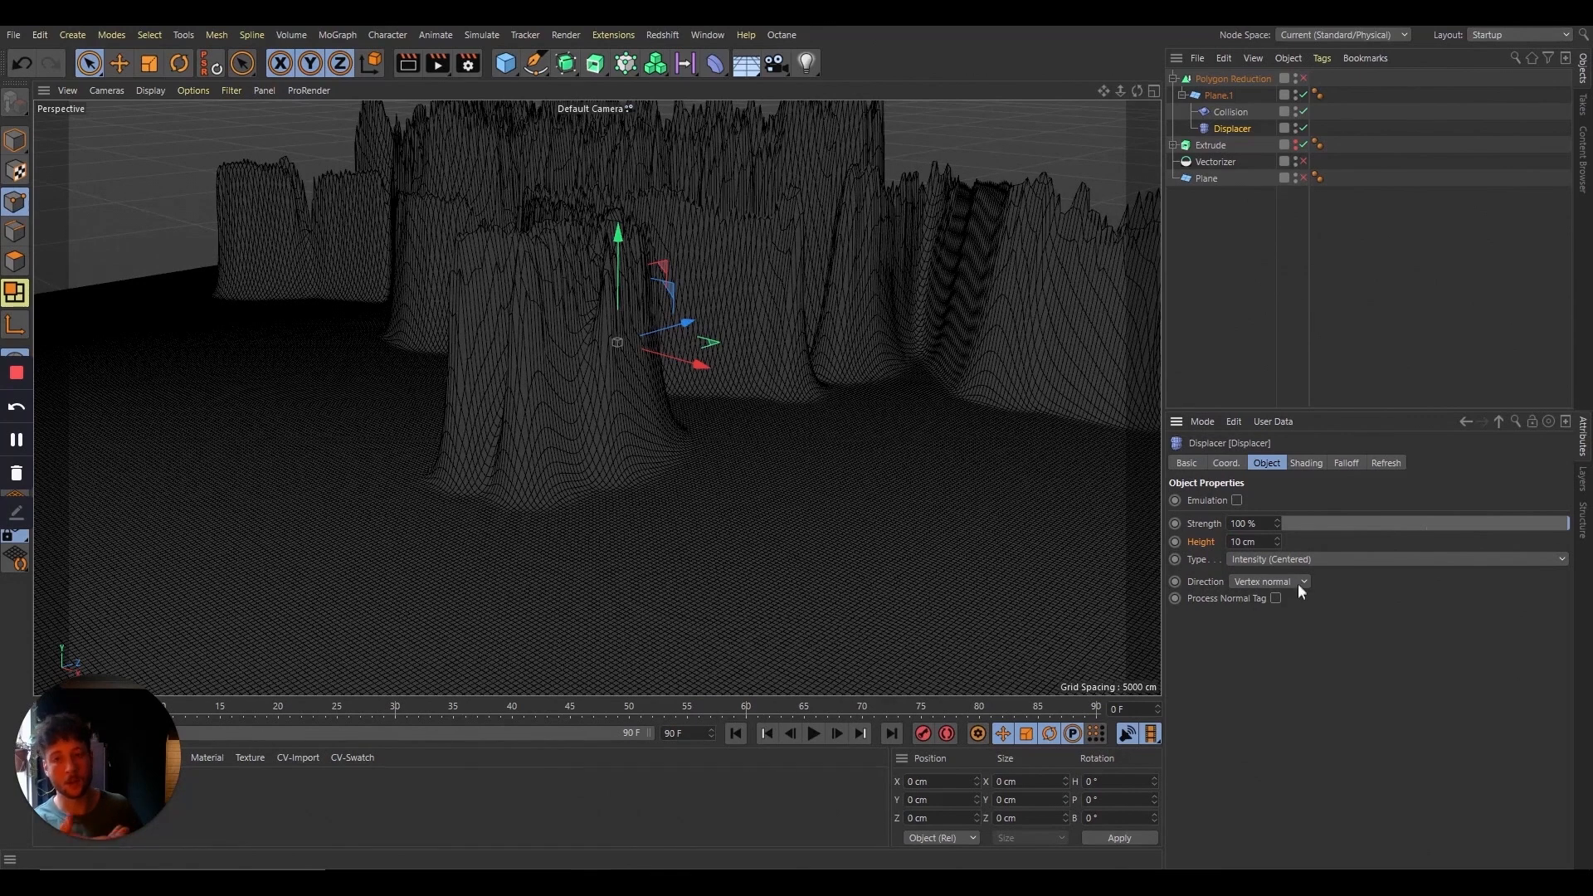
pyautogui.click(1289, 581)
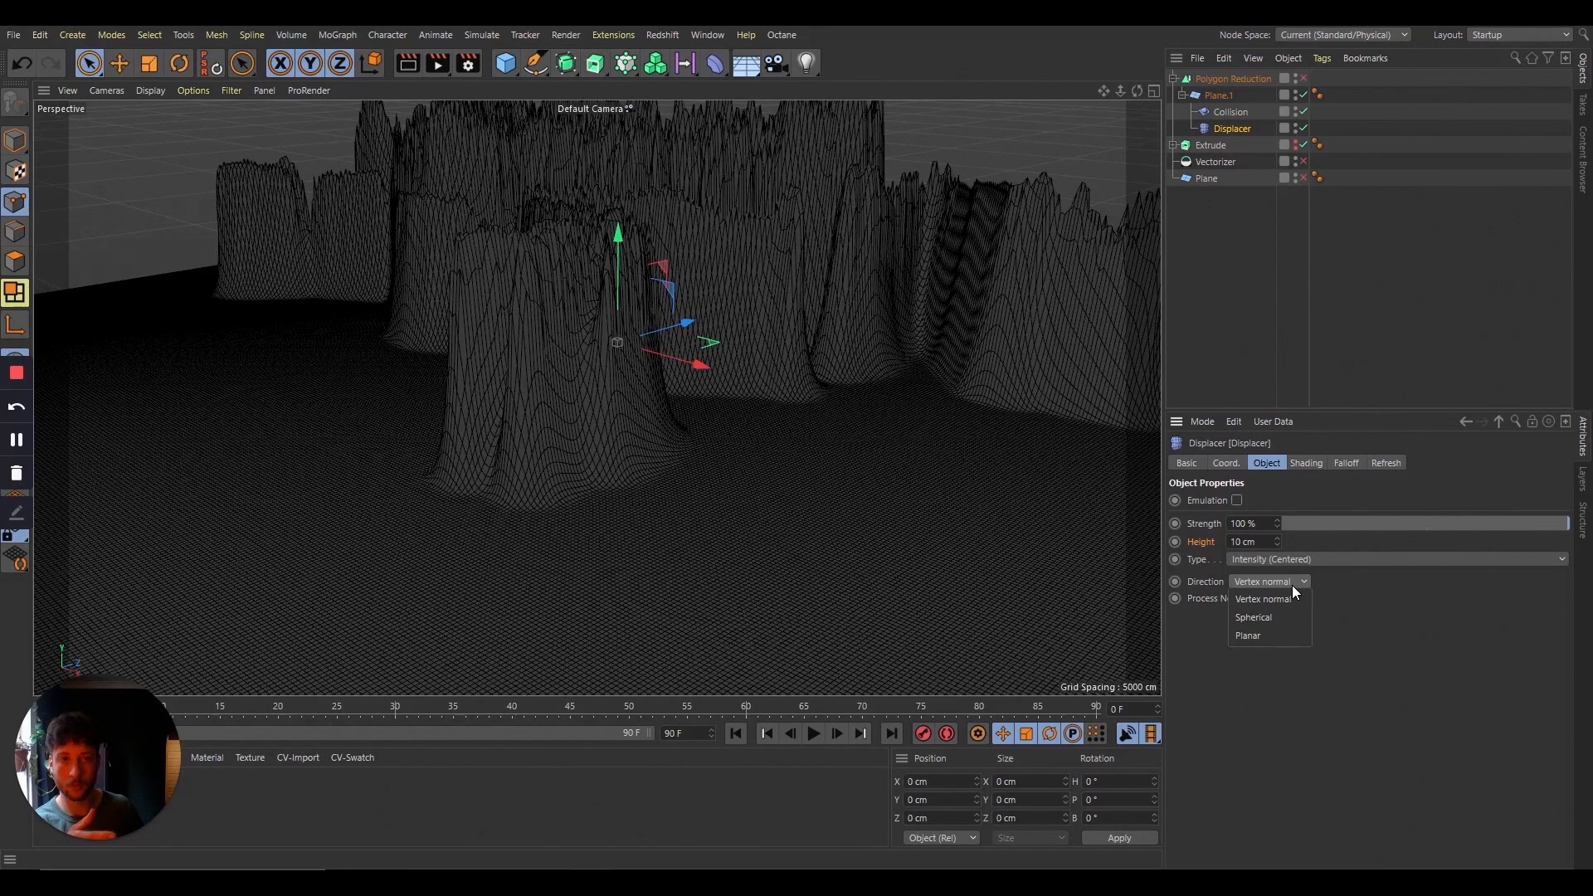
pyautogui.click(1285, 634)
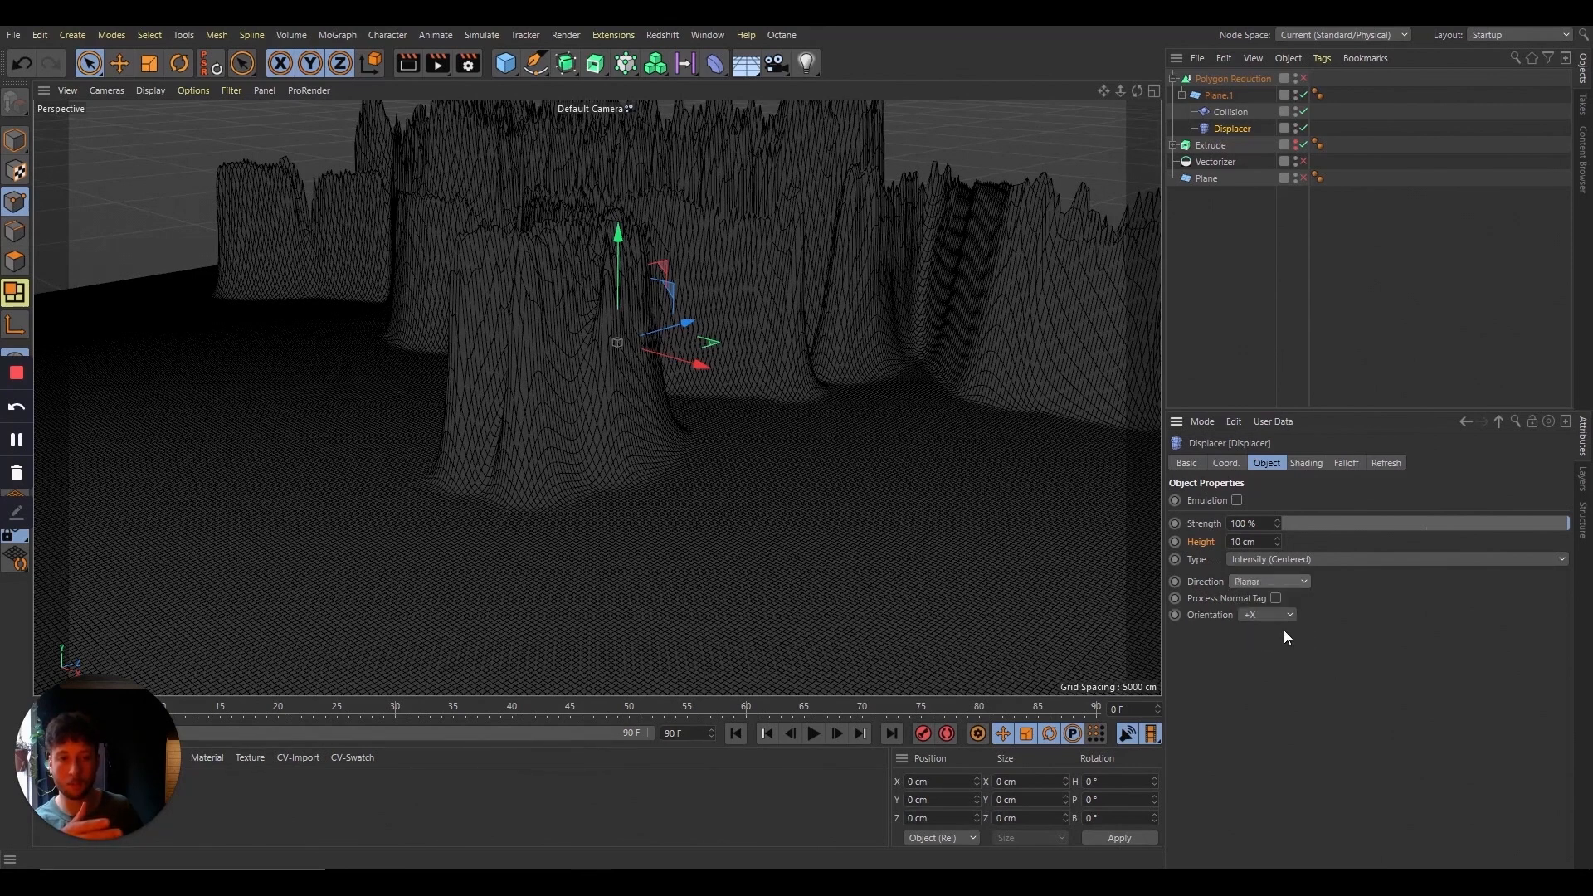
pyautogui.click(1287, 619)
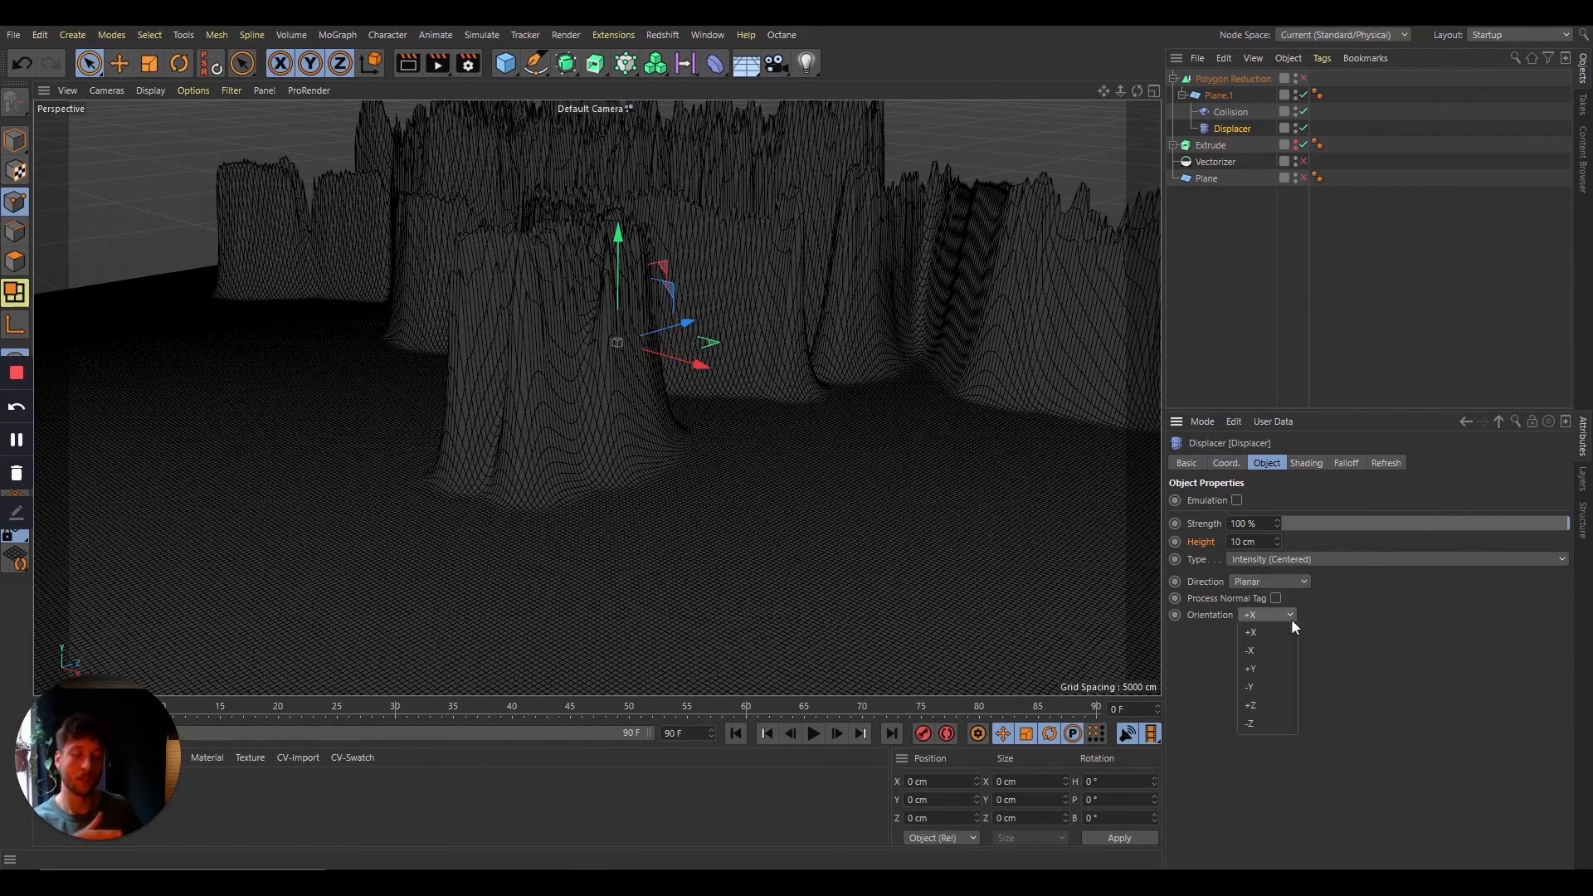
pyautogui.click(1276, 669)
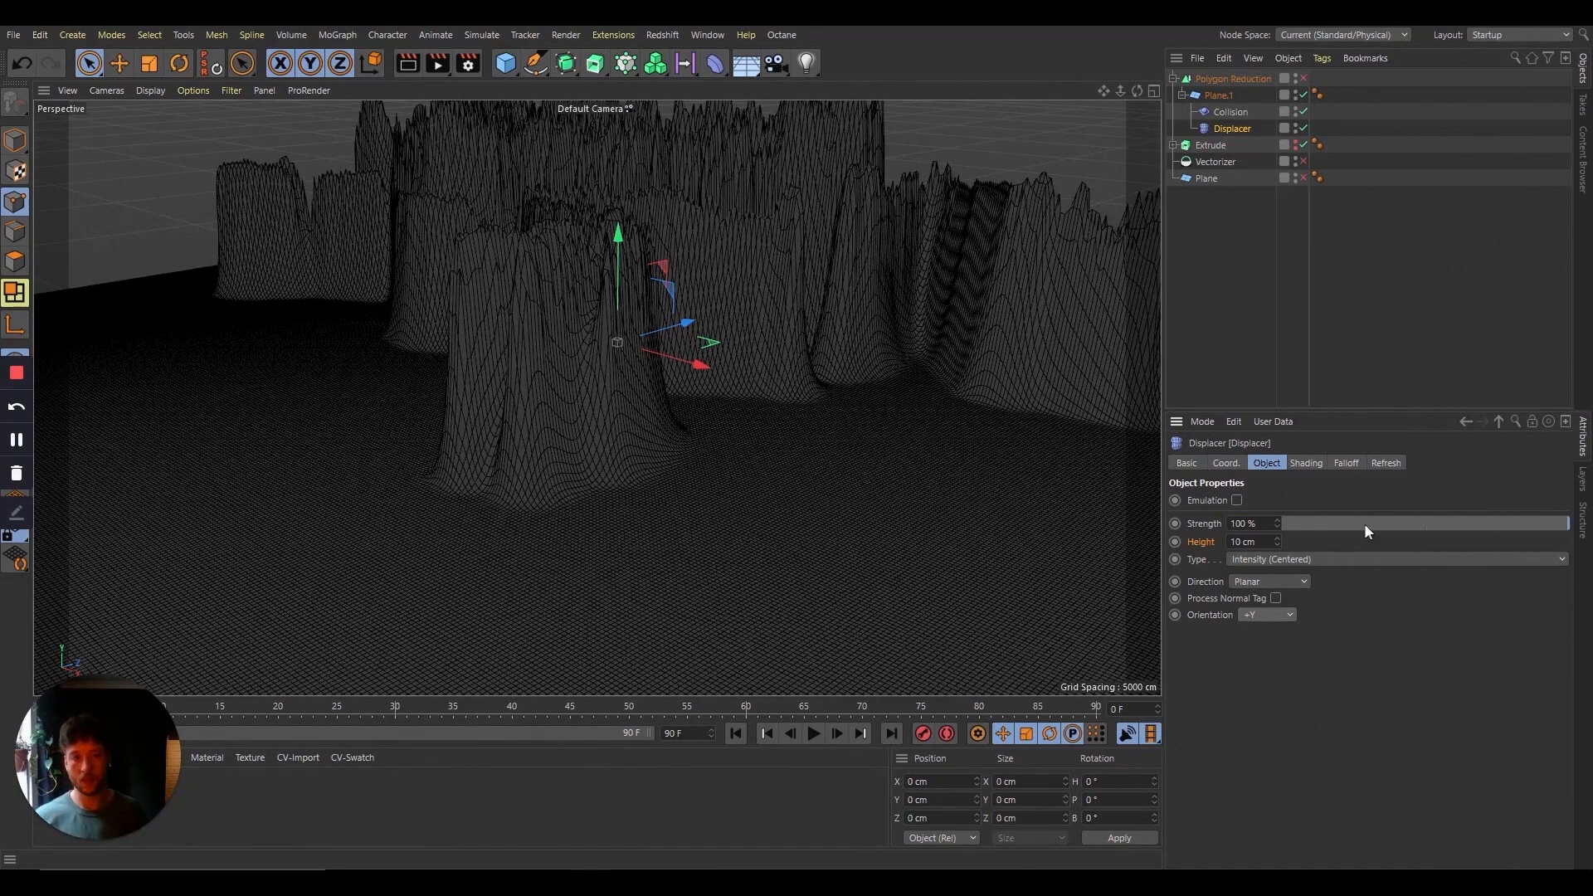
pyautogui.click(1301, 581)
pyautogui.click(1351, 599)
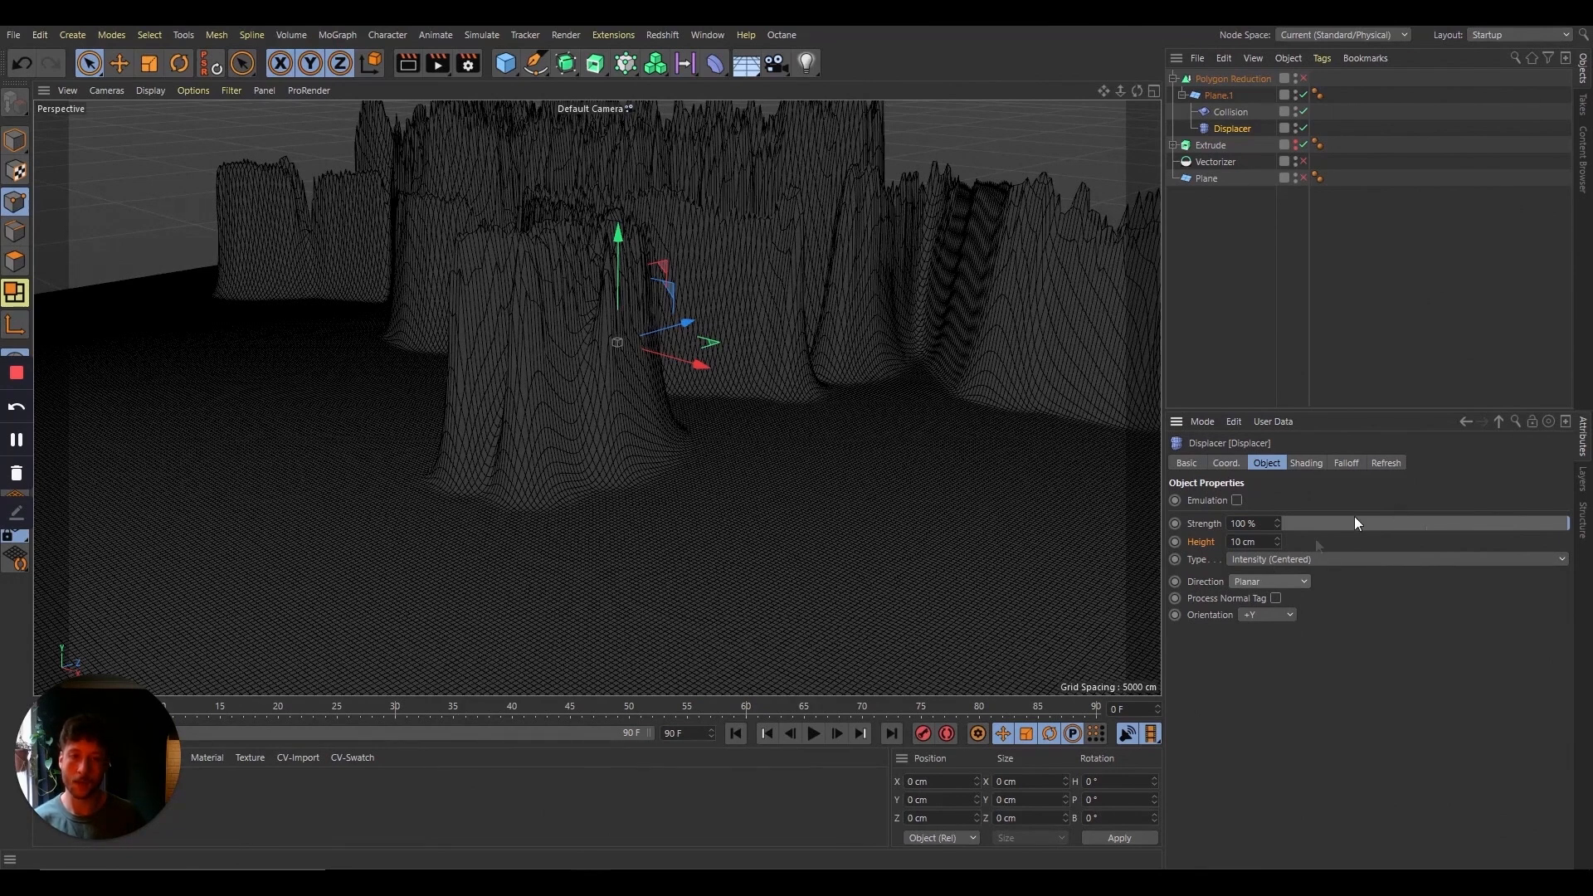
# Step: Load a Noise shader into the Displacer's shading channel
pyautogui.click(1308, 466)
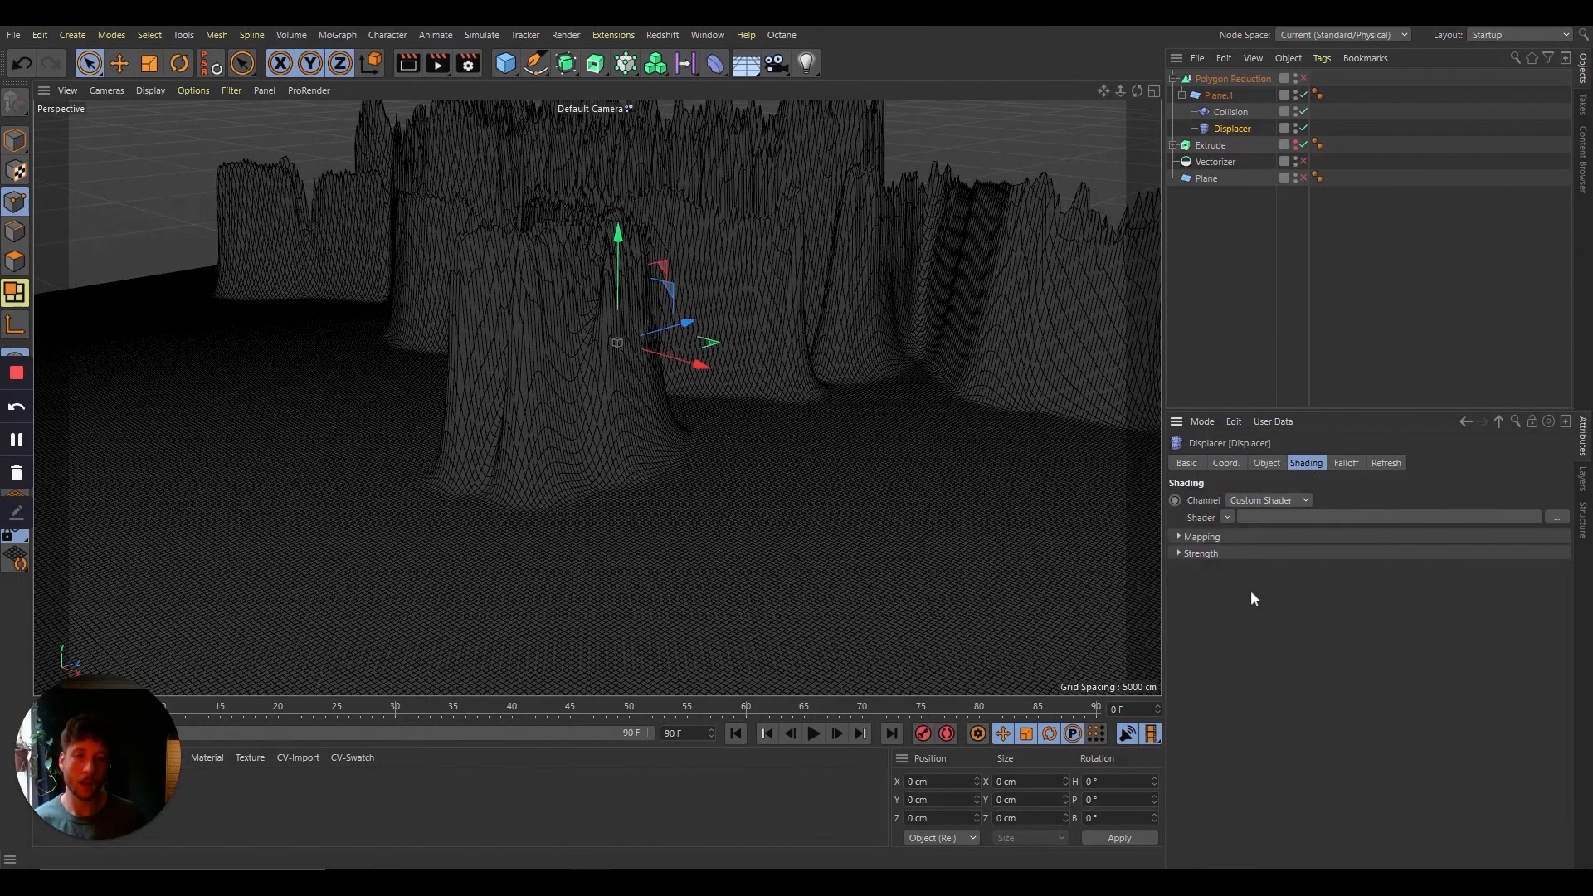
pyautogui.click(1227, 517)
pyautogui.click(1252, 269)
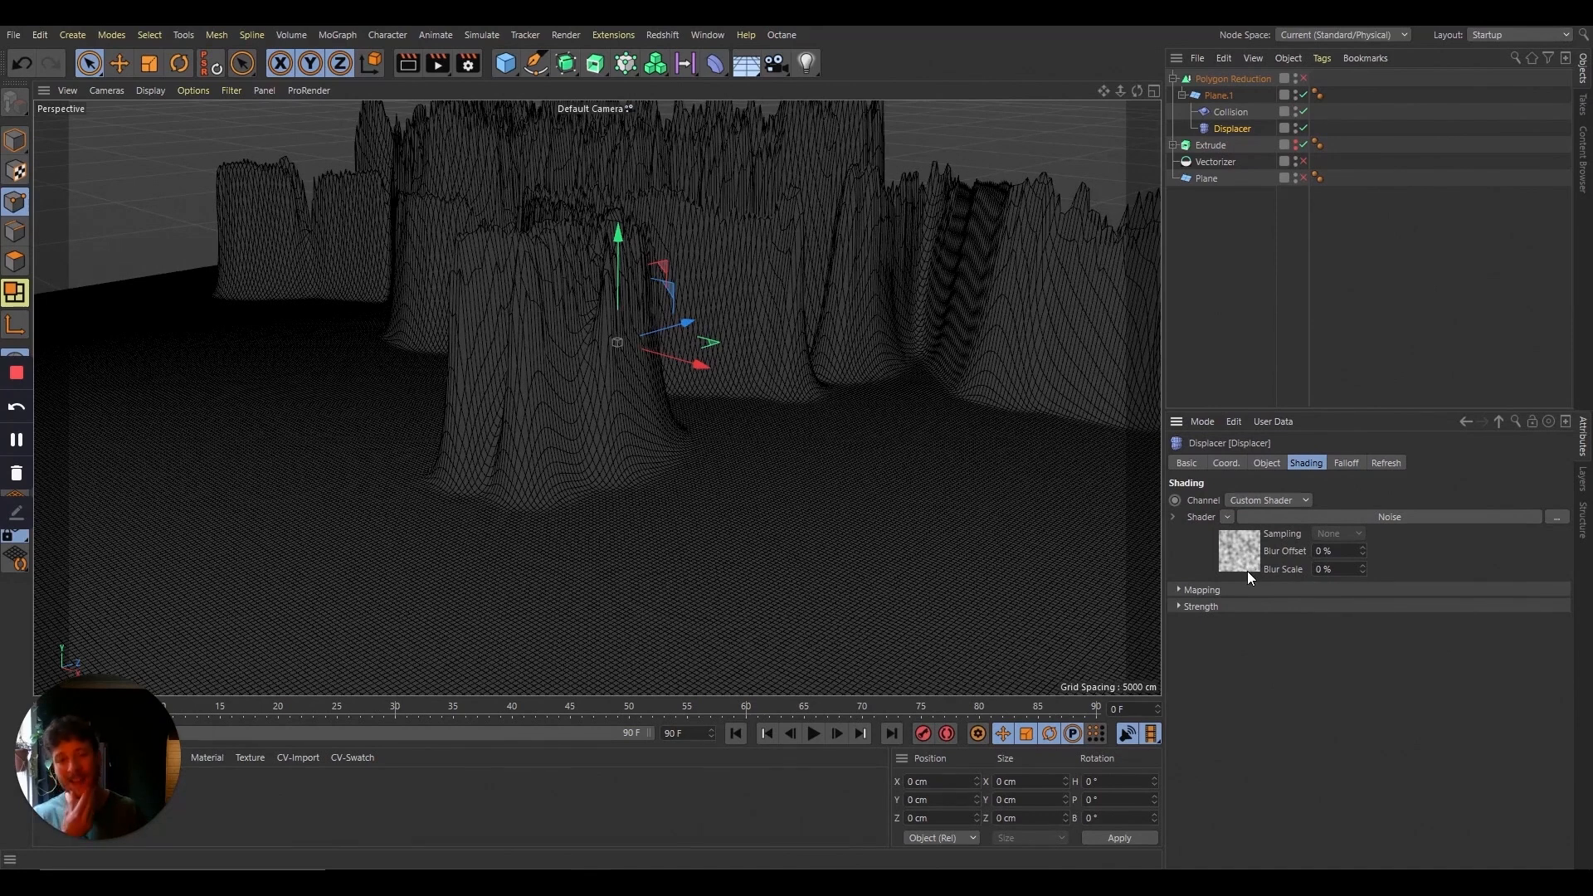
# Step: Switch the viewport to a shaded display without lines
pyautogui.click(151, 92)
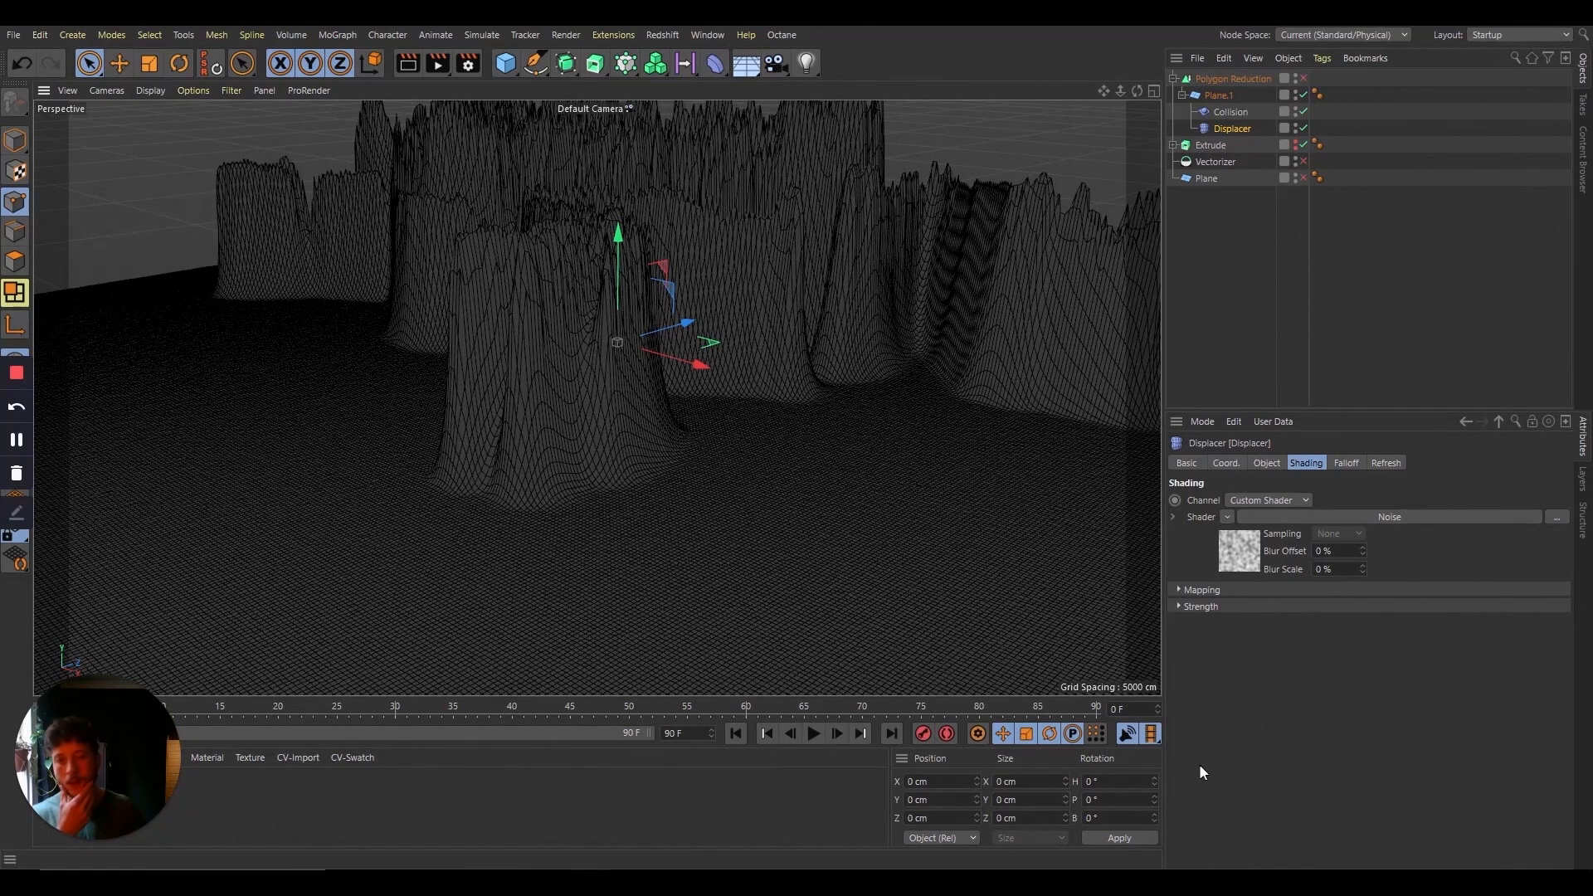
pyautogui.click(150, 91)
pyautogui.click(155, 114)
# Step: Set the Displacer's Noise shader global scale to 3000 %
pyautogui.click(1241, 551)
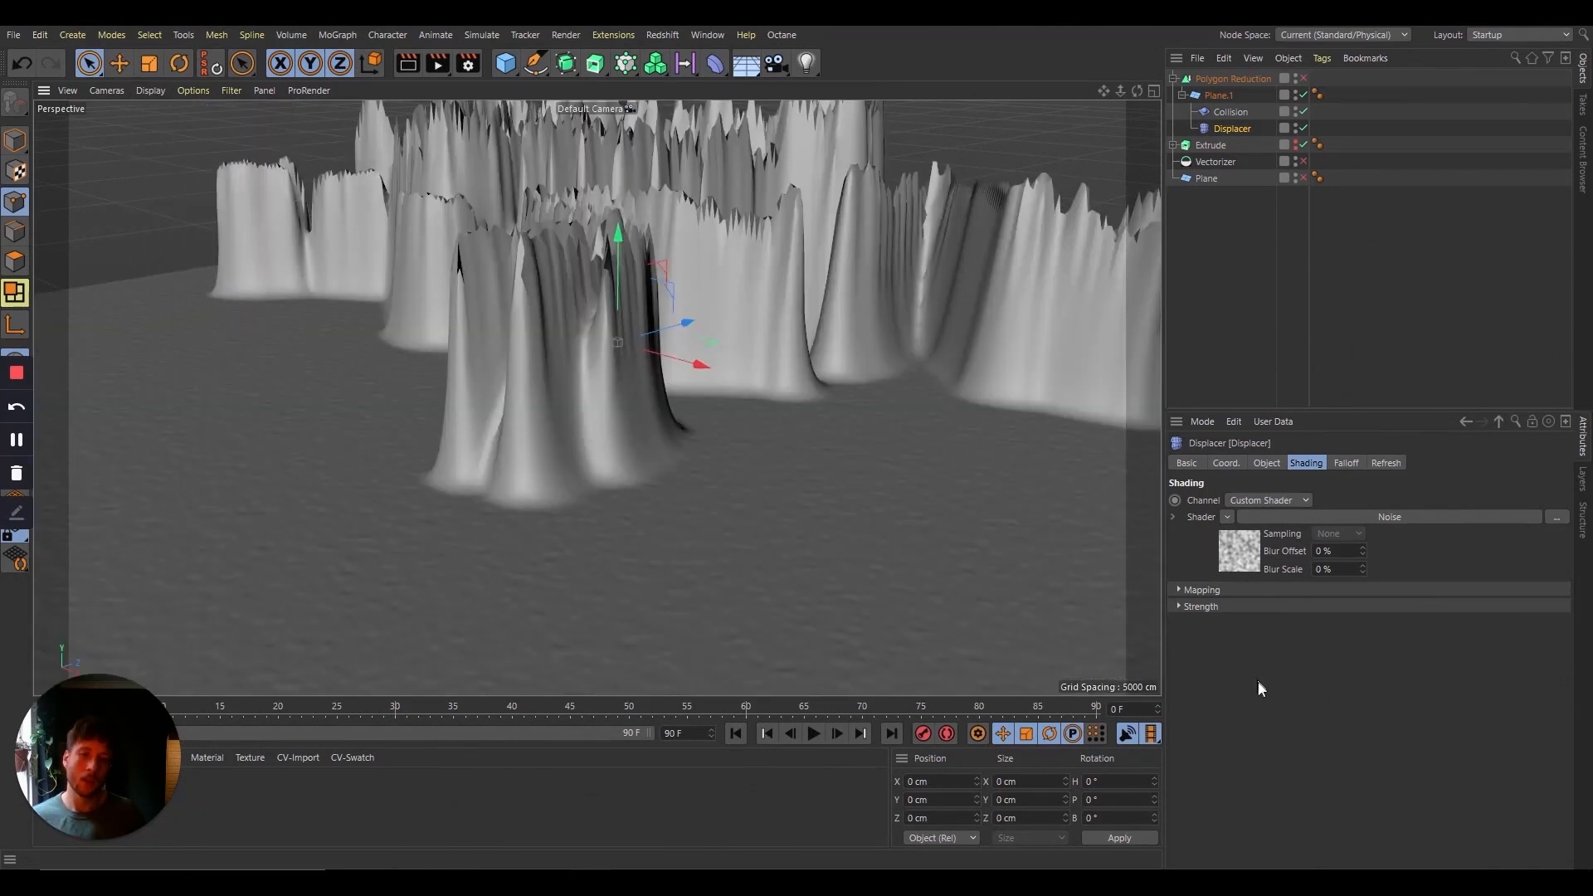
pyautogui.click(1293, 706)
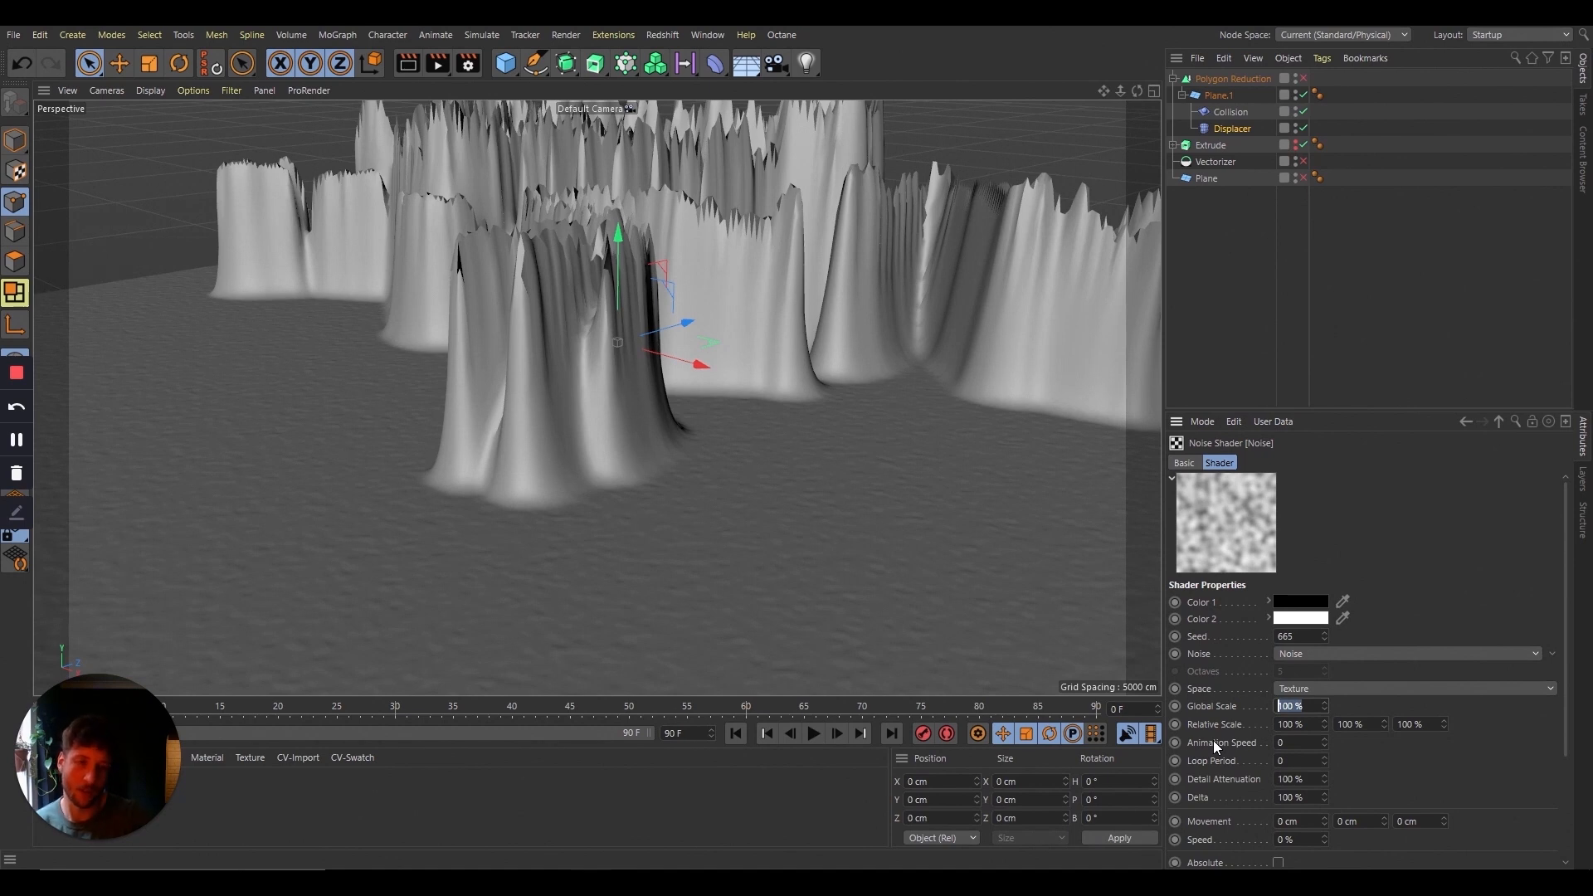
pyautogui.write('3000')
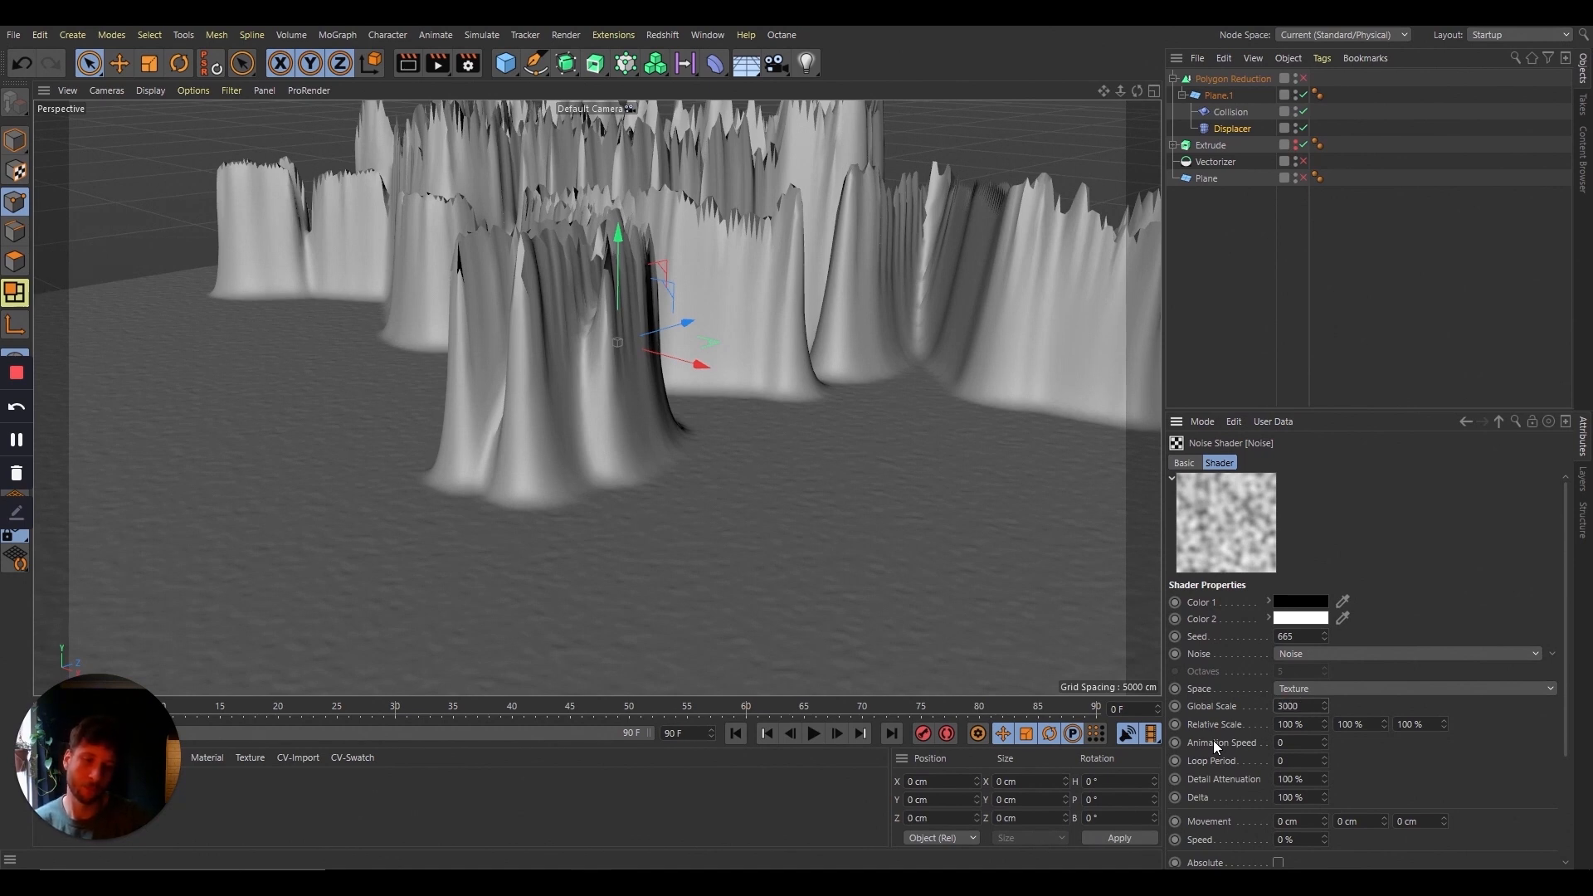
pyautogui.press('Return')
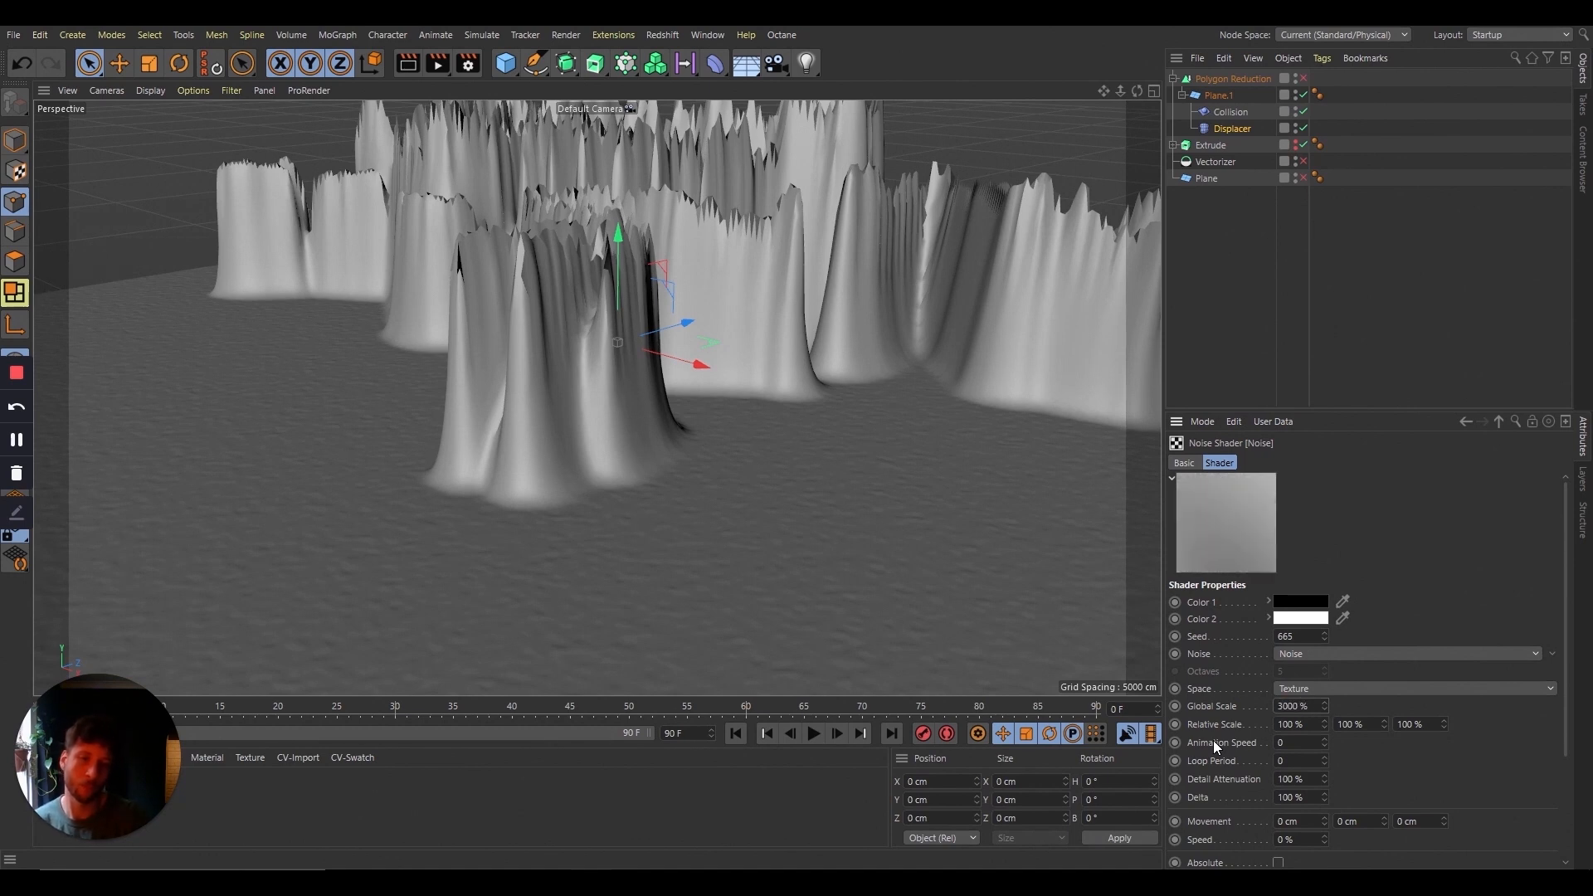
# Step: Set the Displacer's height to 30 cm
pyautogui.click(1256, 136)
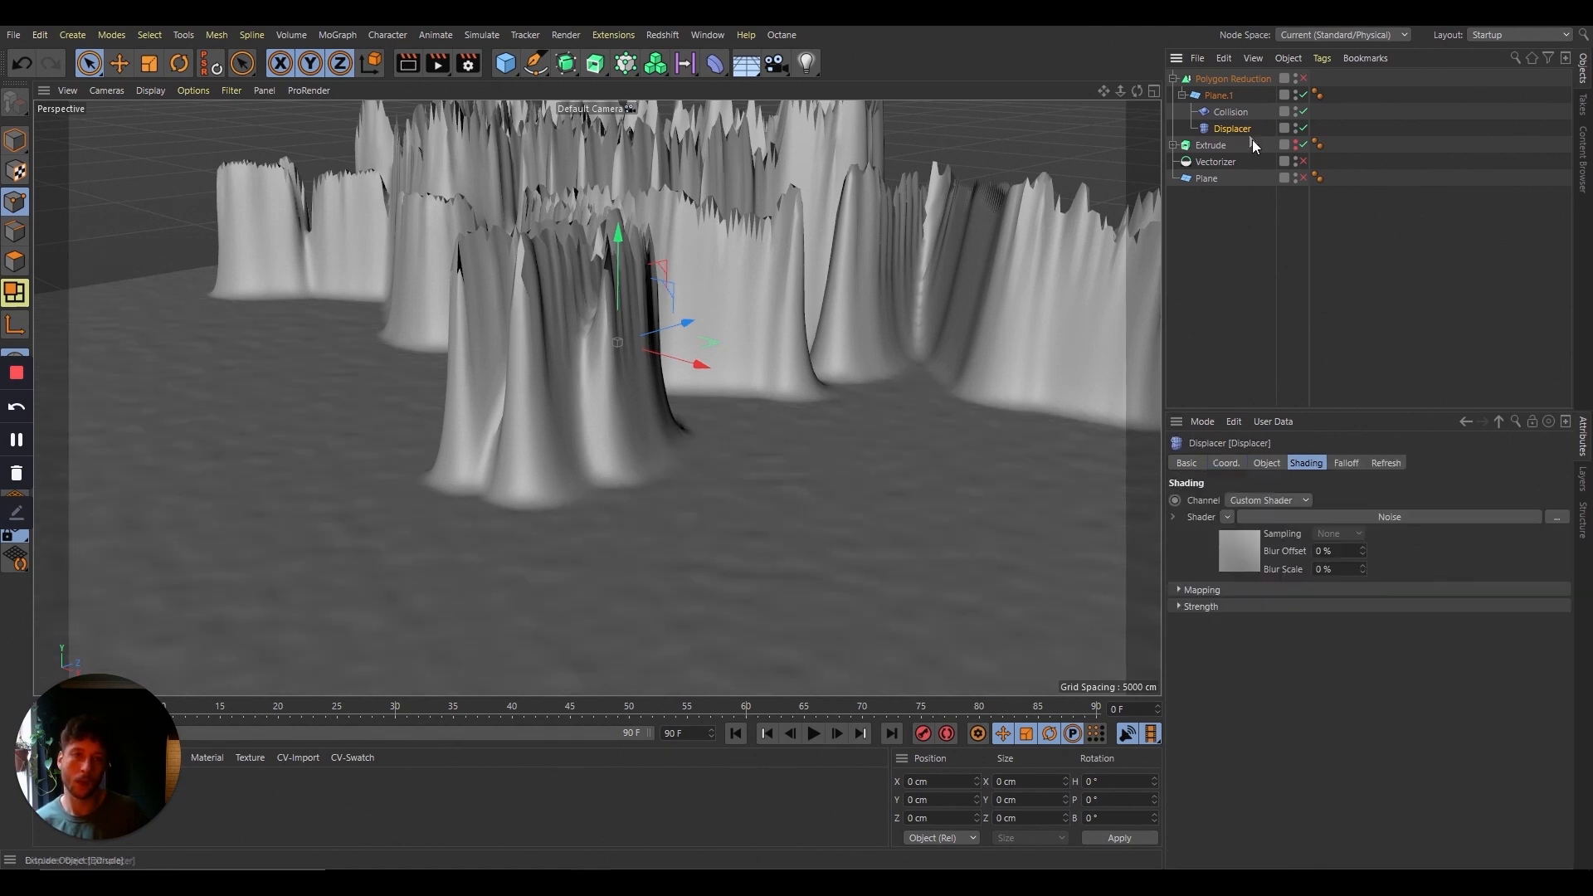
pyautogui.click(1266, 463)
pyautogui.click(1257, 543)
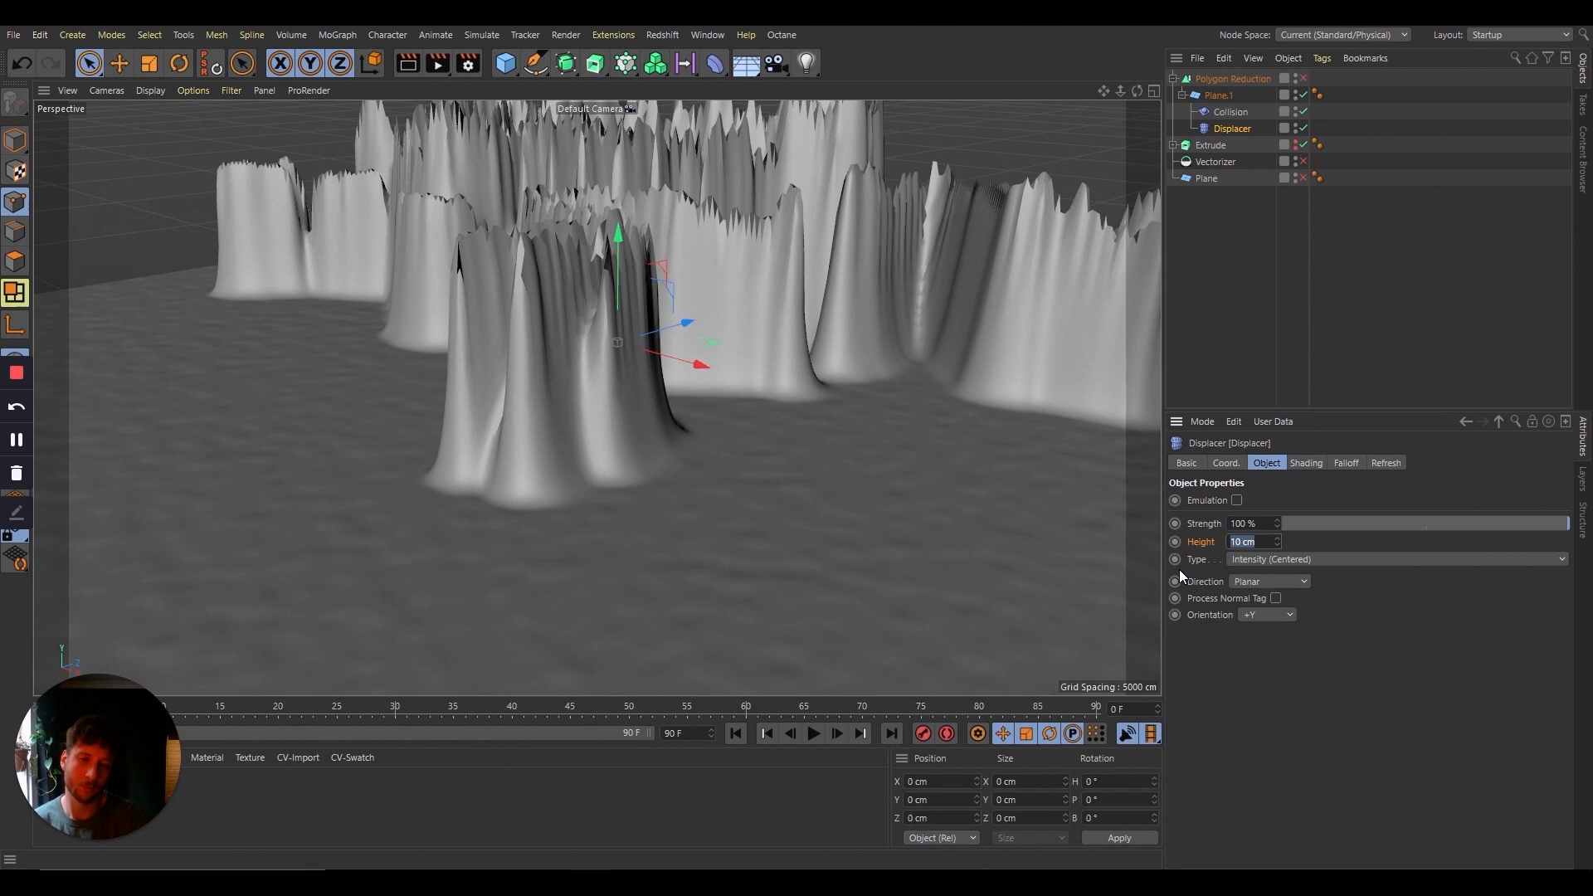
pyautogui.write('30')
pyautogui.press('Return')
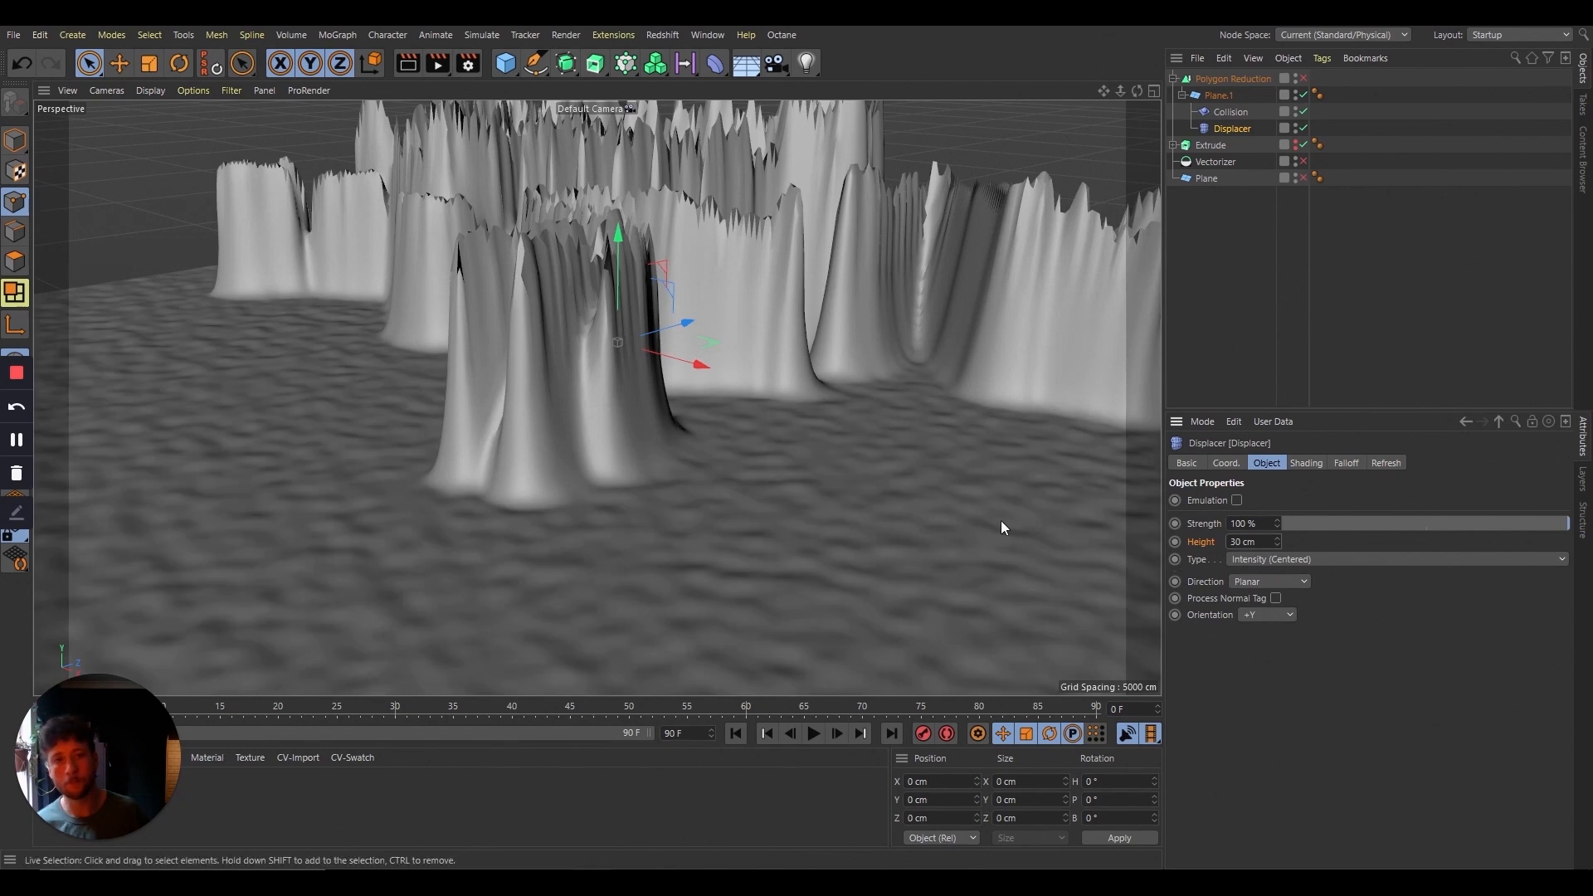
# Step: Re-enable the Polygon Reduction and examine the displaced terrain's mesh from the top view in a line display
pyautogui.click(1304, 78)
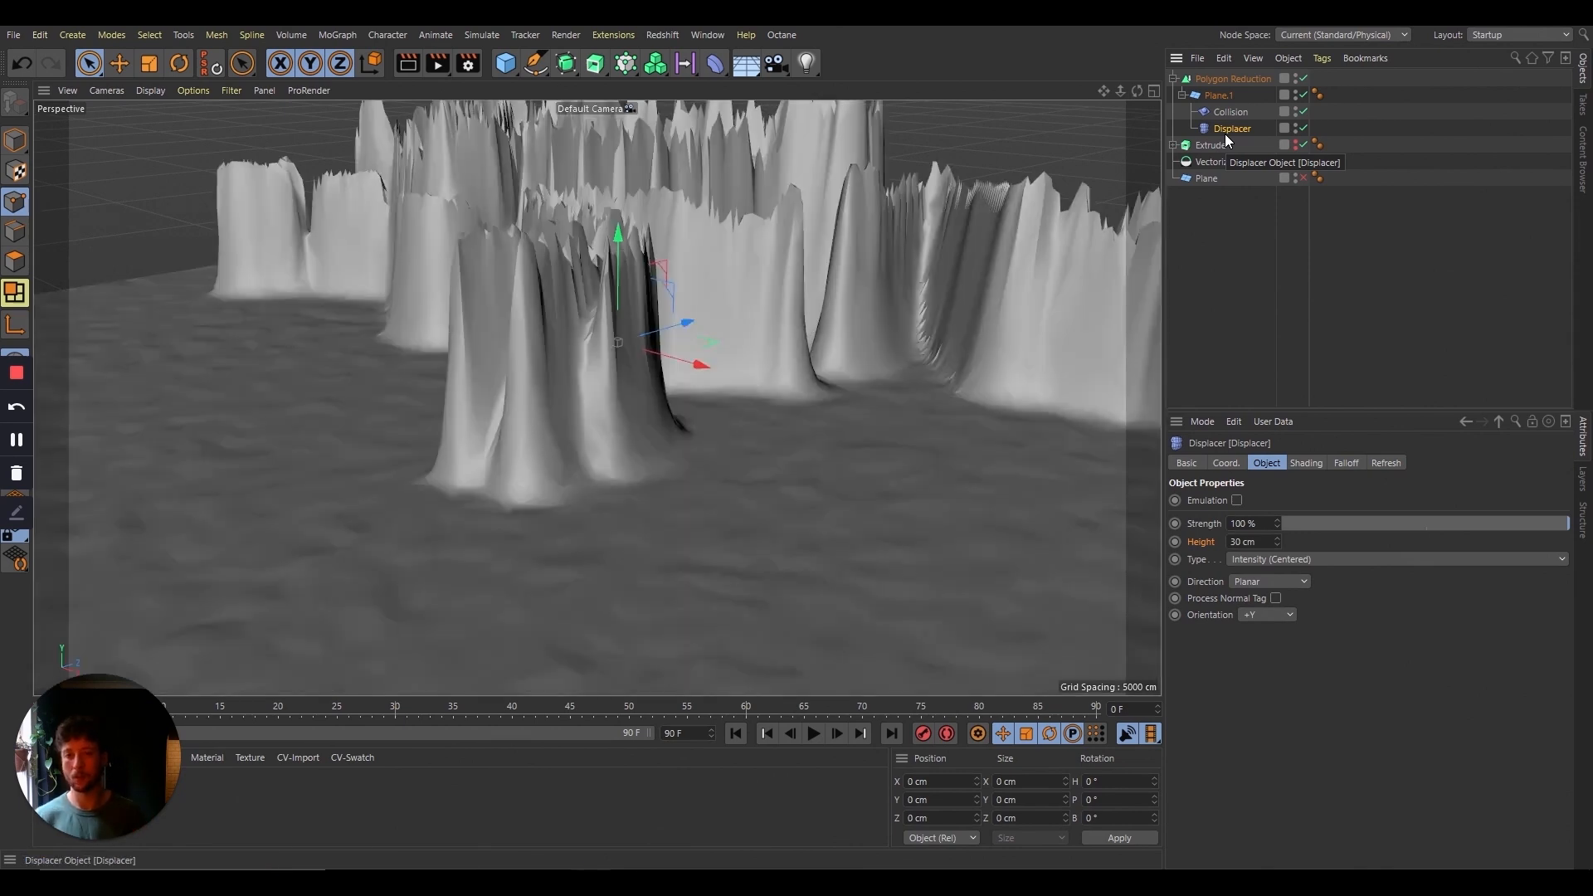
pyautogui.click(107, 90)
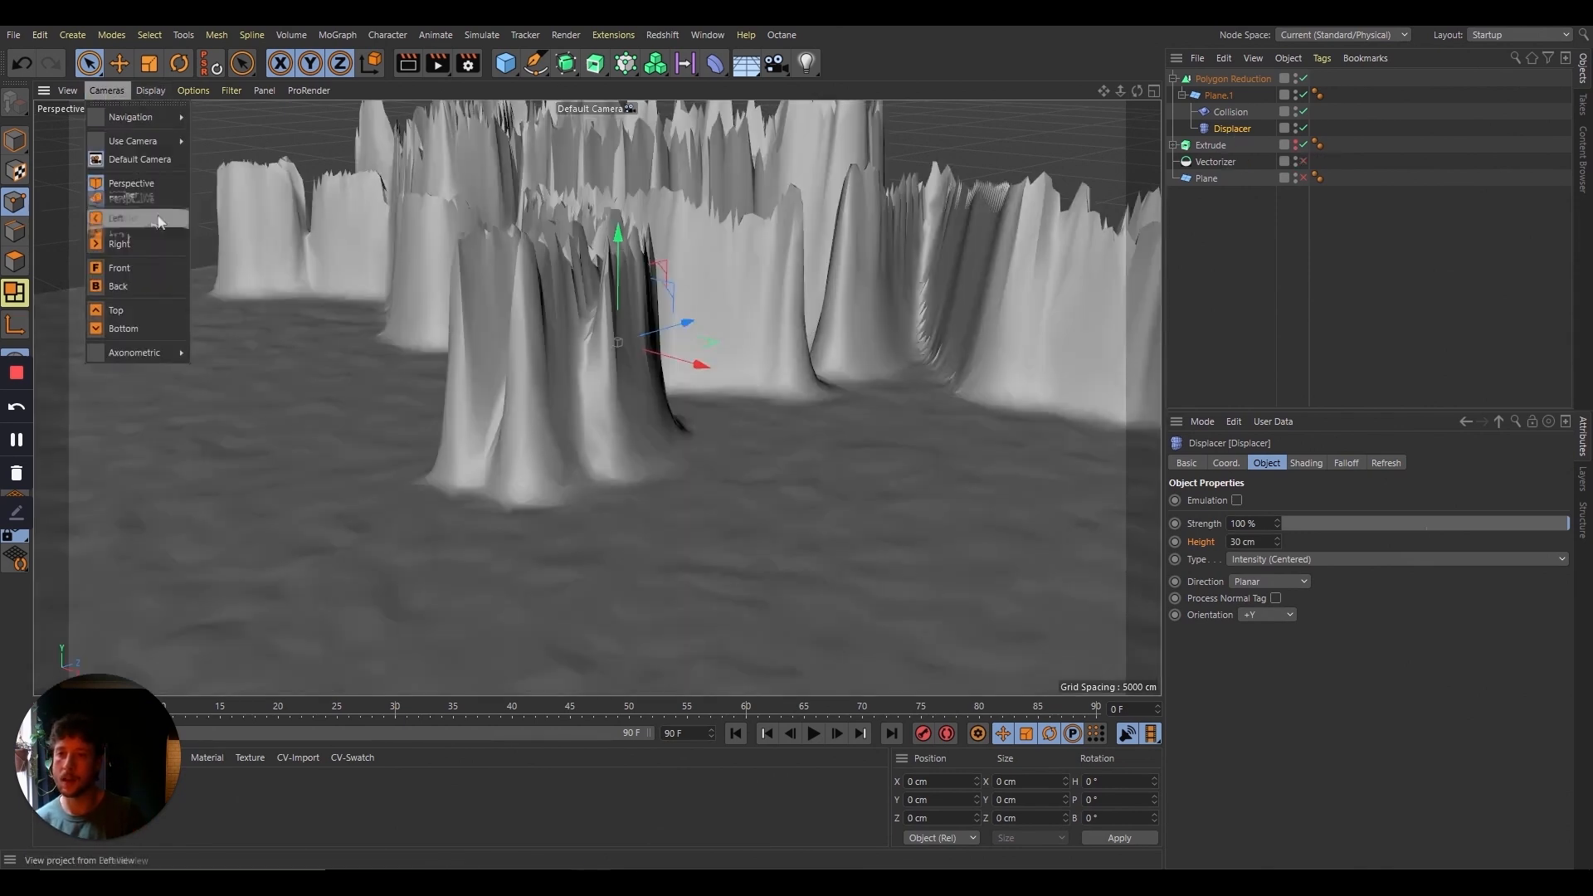
pyautogui.click(156, 310)
pyautogui.moveTo(1120, 90)
pyautogui.mouseDown()
pyautogui.moveTo(1058, 286)
pyautogui.moveTo(516, 241)
pyautogui.mouseUp()
pyautogui.click(149, 90)
pyautogui.click(212, 238)
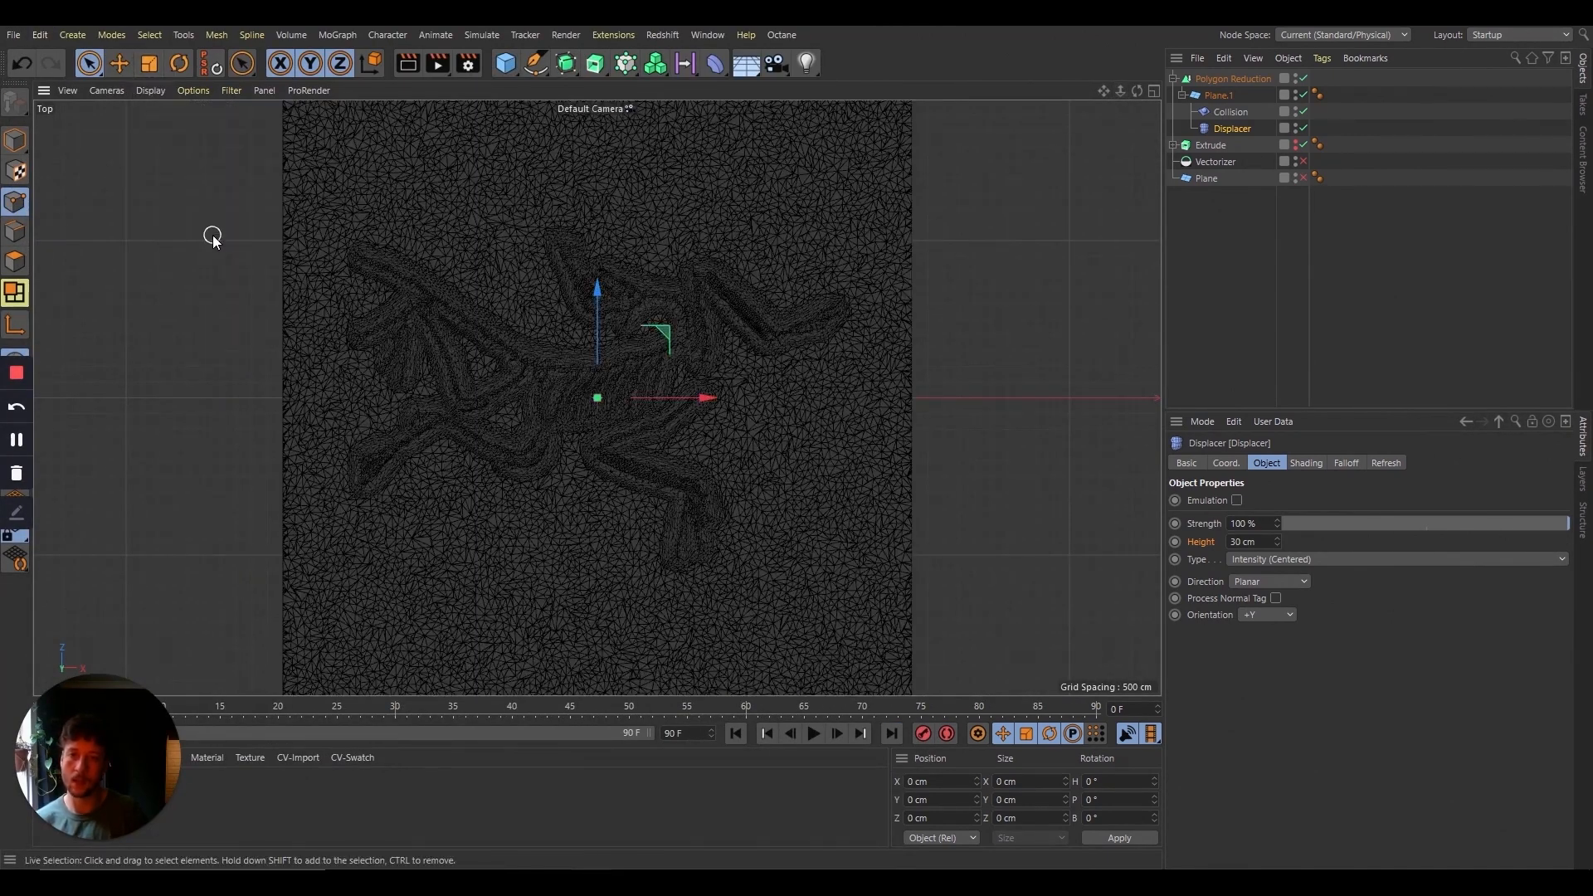
pyautogui.moveTo(1120, 89); pyautogui.dragTo(1068, 389)
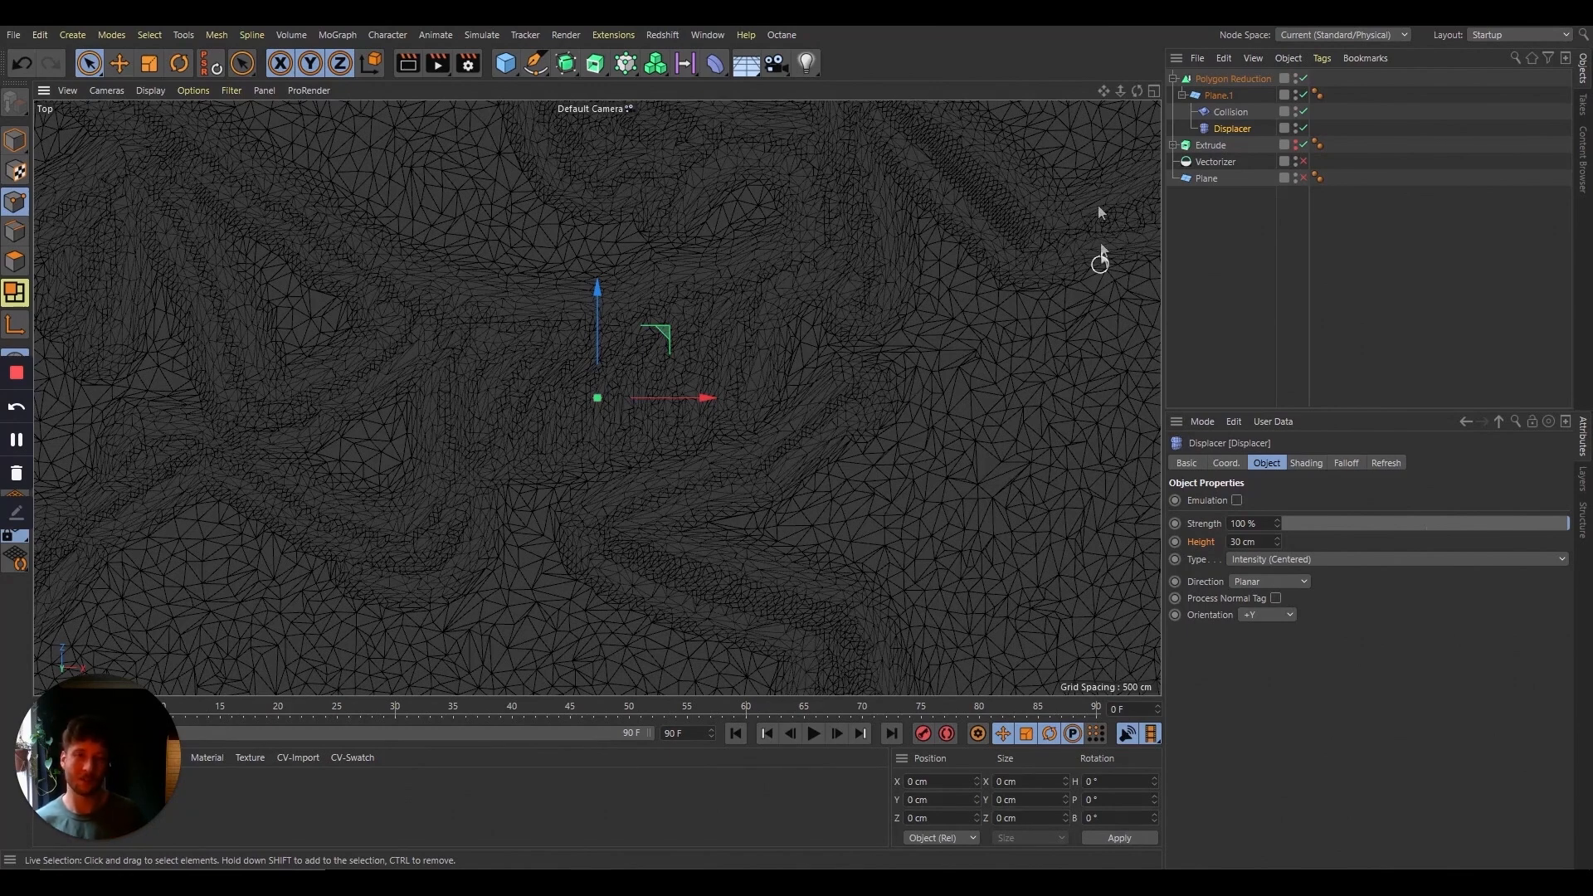
pyautogui.moveTo(1120, 89); pyautogui.dragTo(1127, 133)
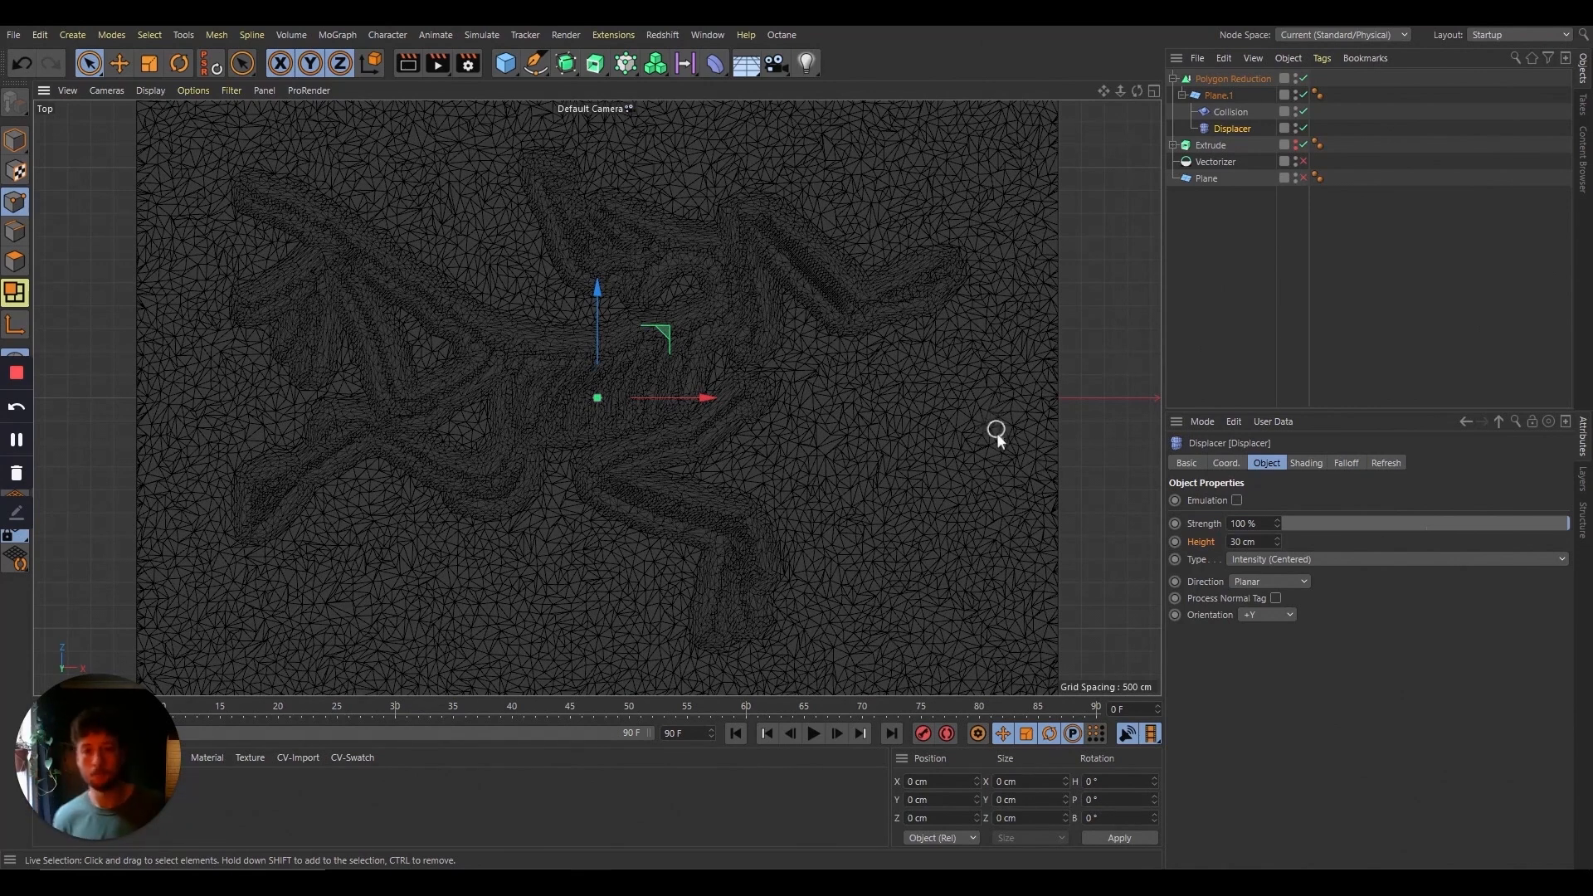
# Step: Add a Smoothing deformer at the top of the object hierarchy, above the Polygon Reduction
pyautogui.click(714, 63)
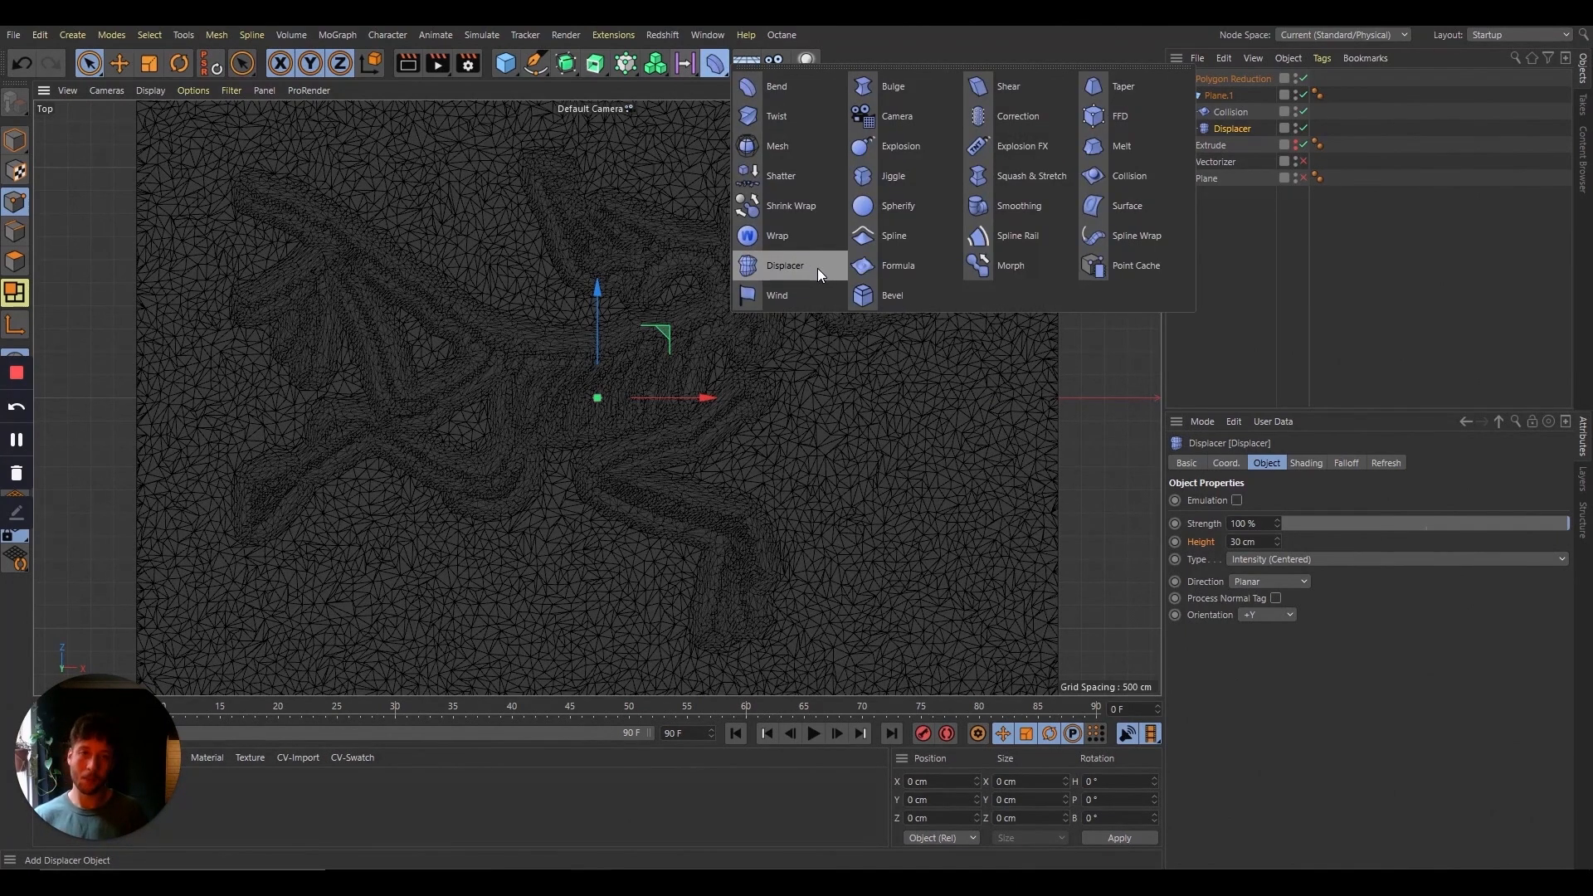
pyautogui.click(1001, 203)
pyautogui.moveTo(1217, 79)
pyautogui.mouseDown()
pyautogui.moveTo(1236, 151)
pyautogui.moveTo(1216, 79)
pyautogui.mouseUp()
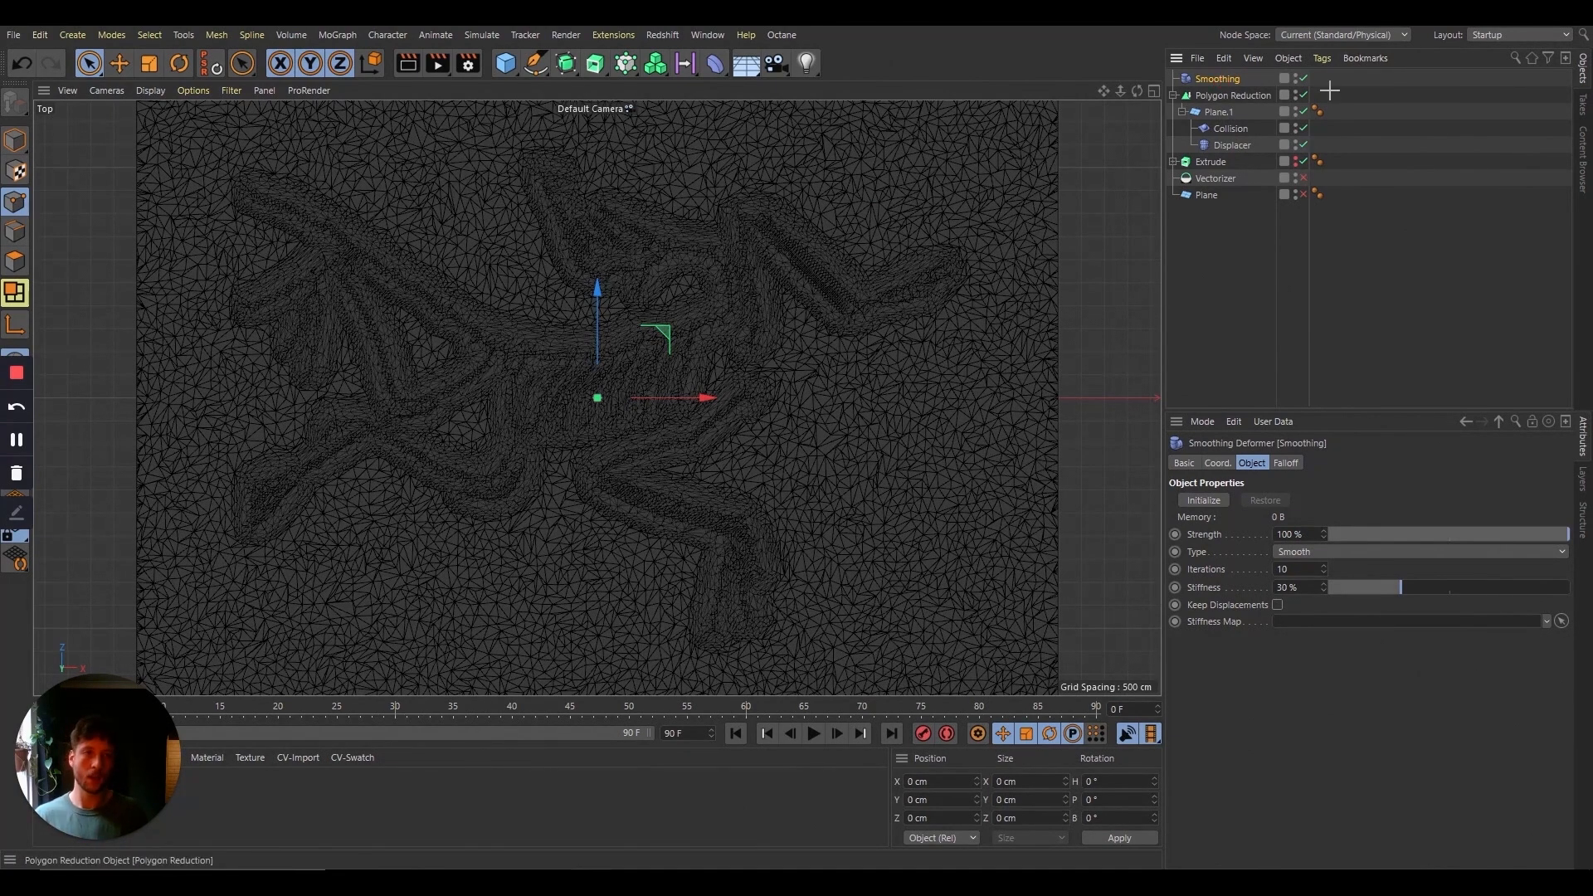
# Step: Group the Smoothing deformer and the Polygon Reduction under a Null, then select the Smoothing deformer inside it
pyautogui.keyDown('ctrl'); pyautogui.click(1233, 94); pyautogui.keyUp('ctrl')
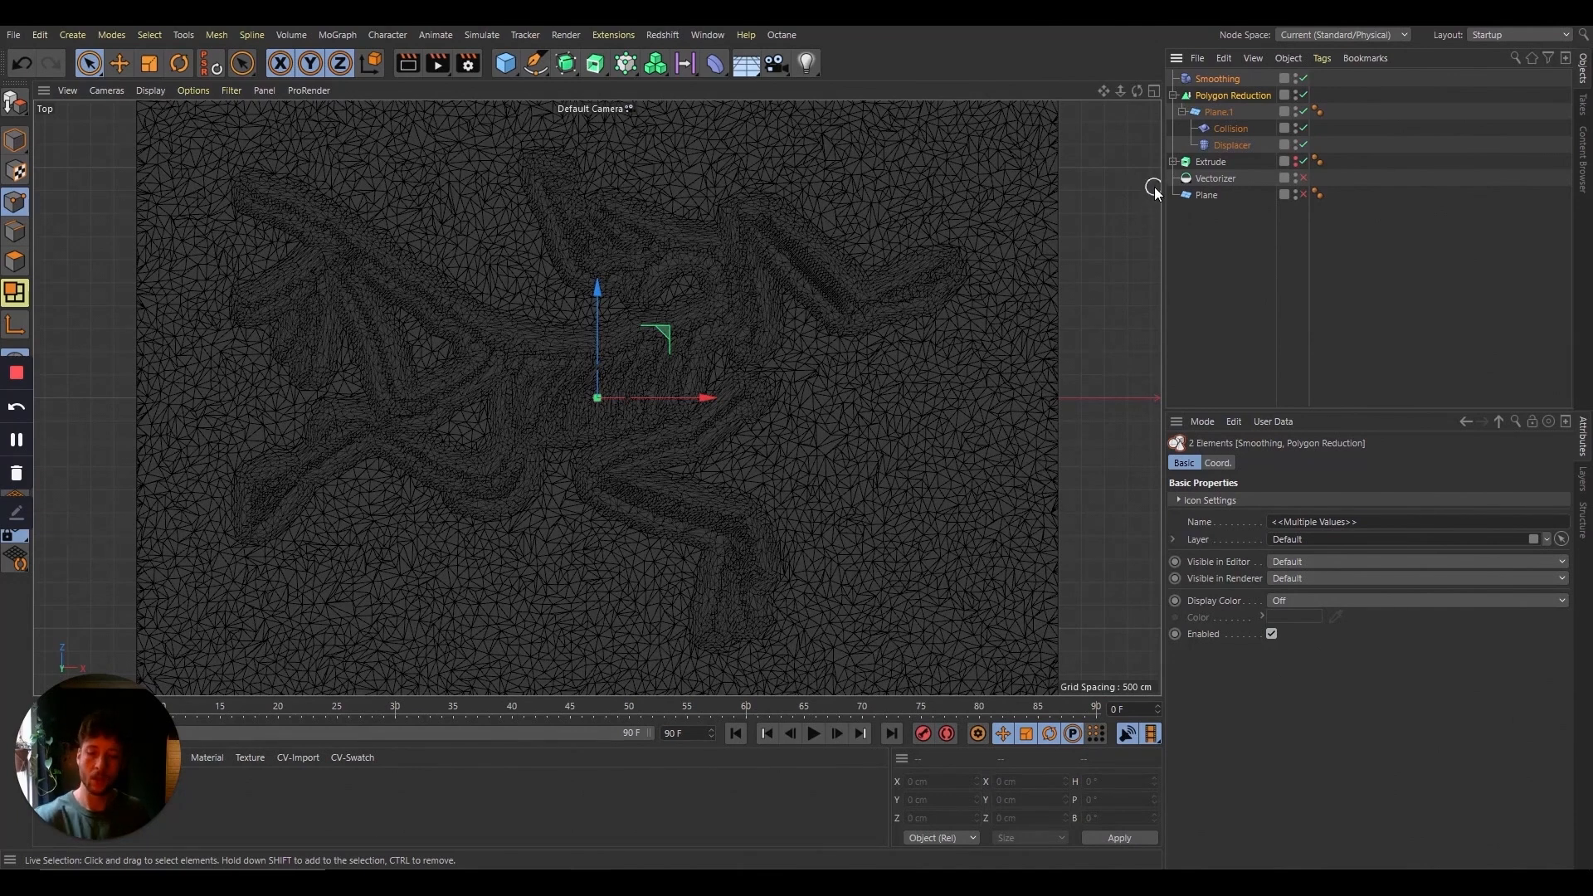
pyautogui.hotkey('alt', 'g')
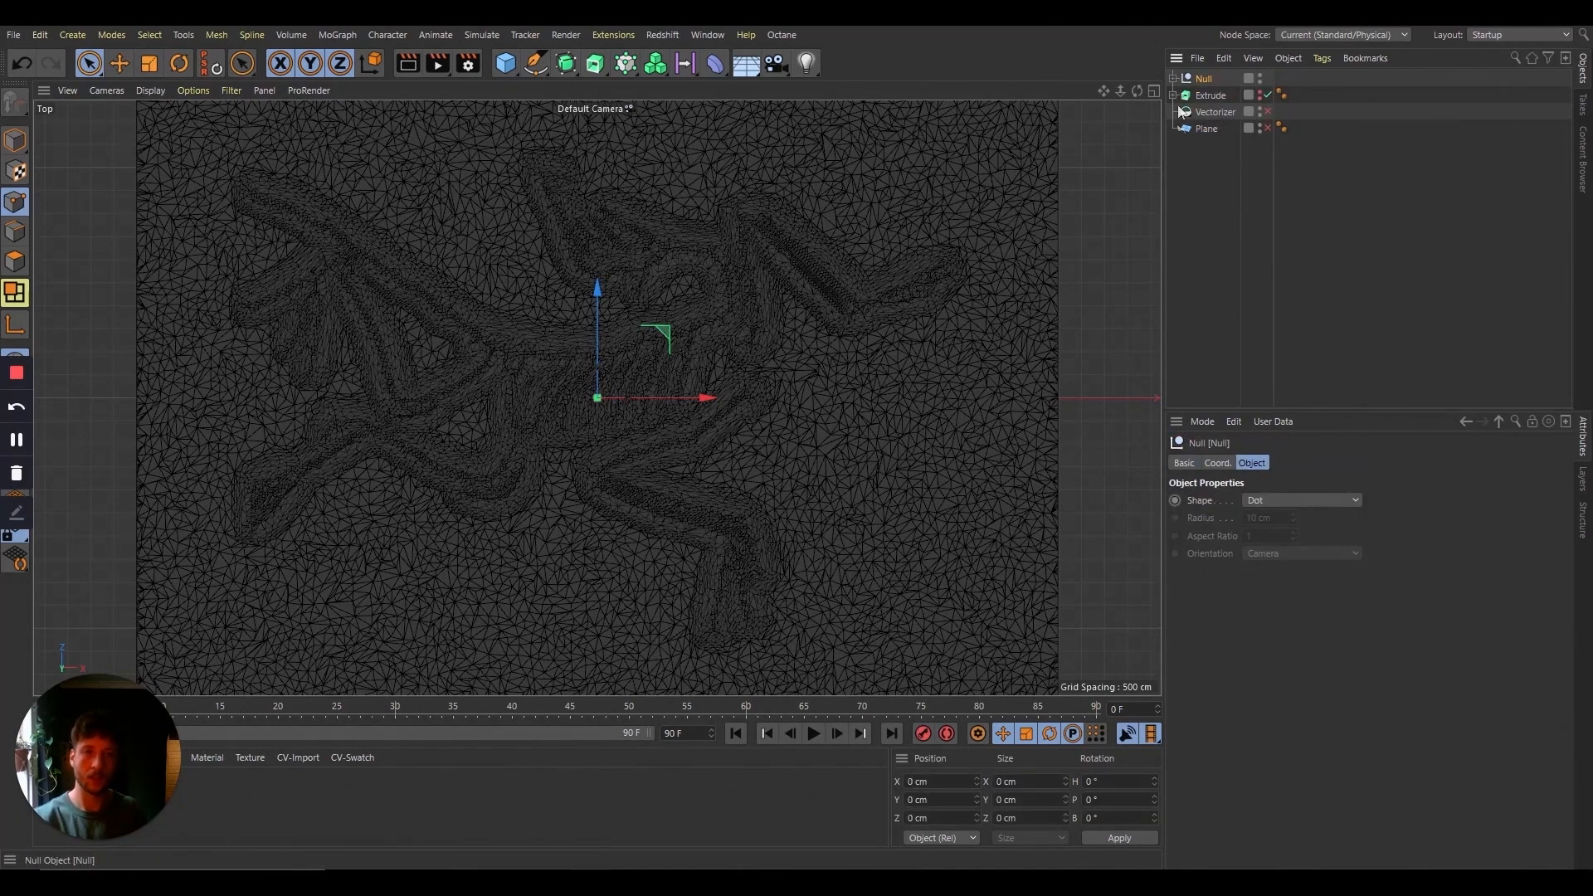
pyautogui.click(1173, 78)
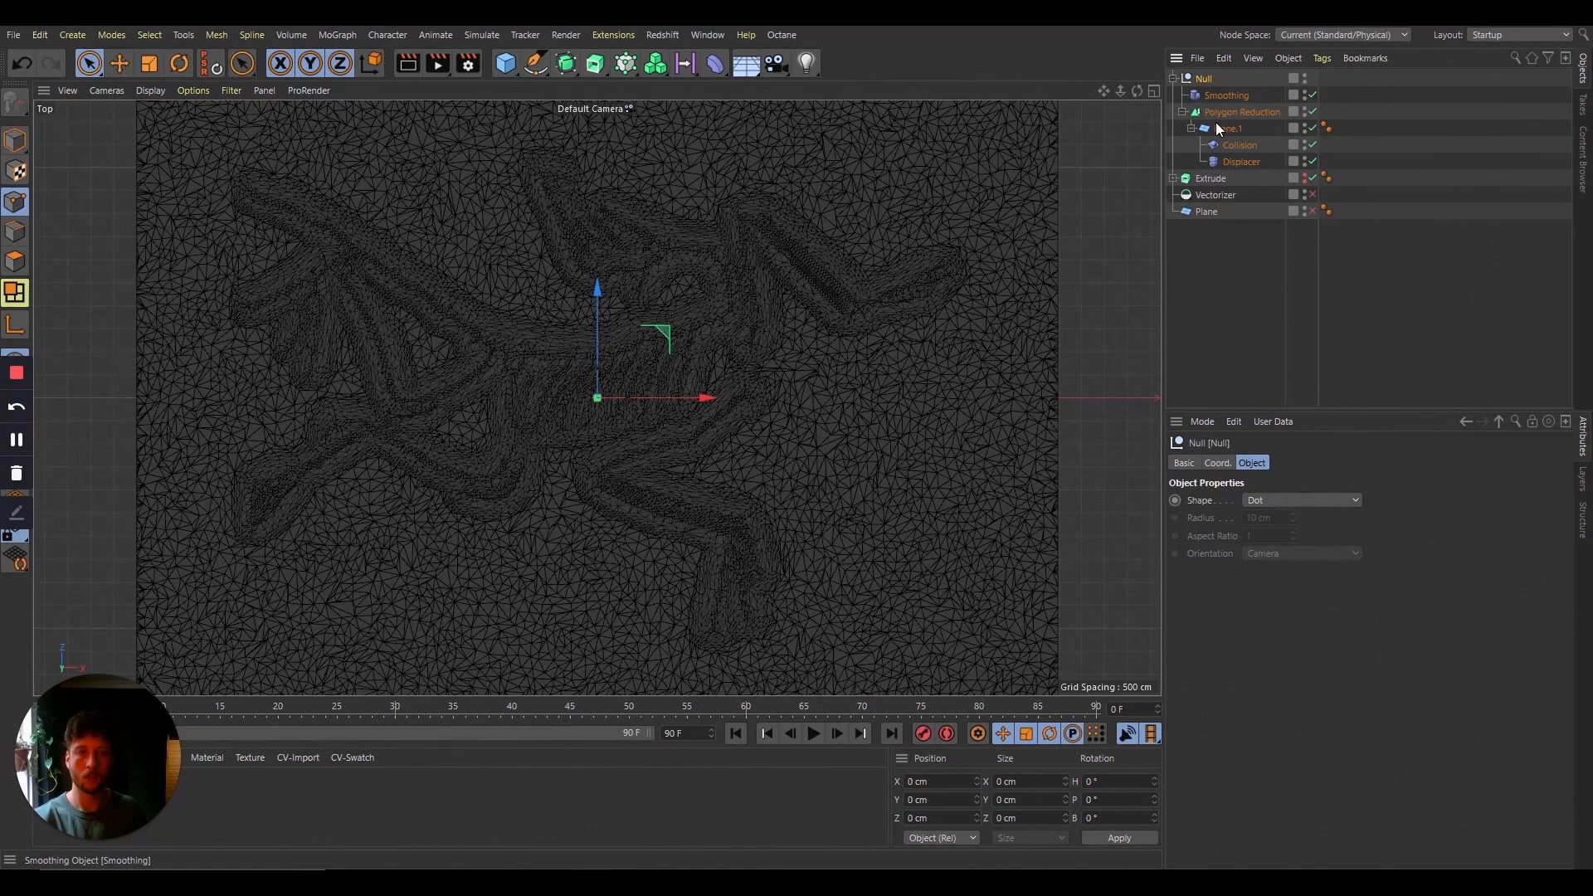
pyautogui.click(1226, 94)
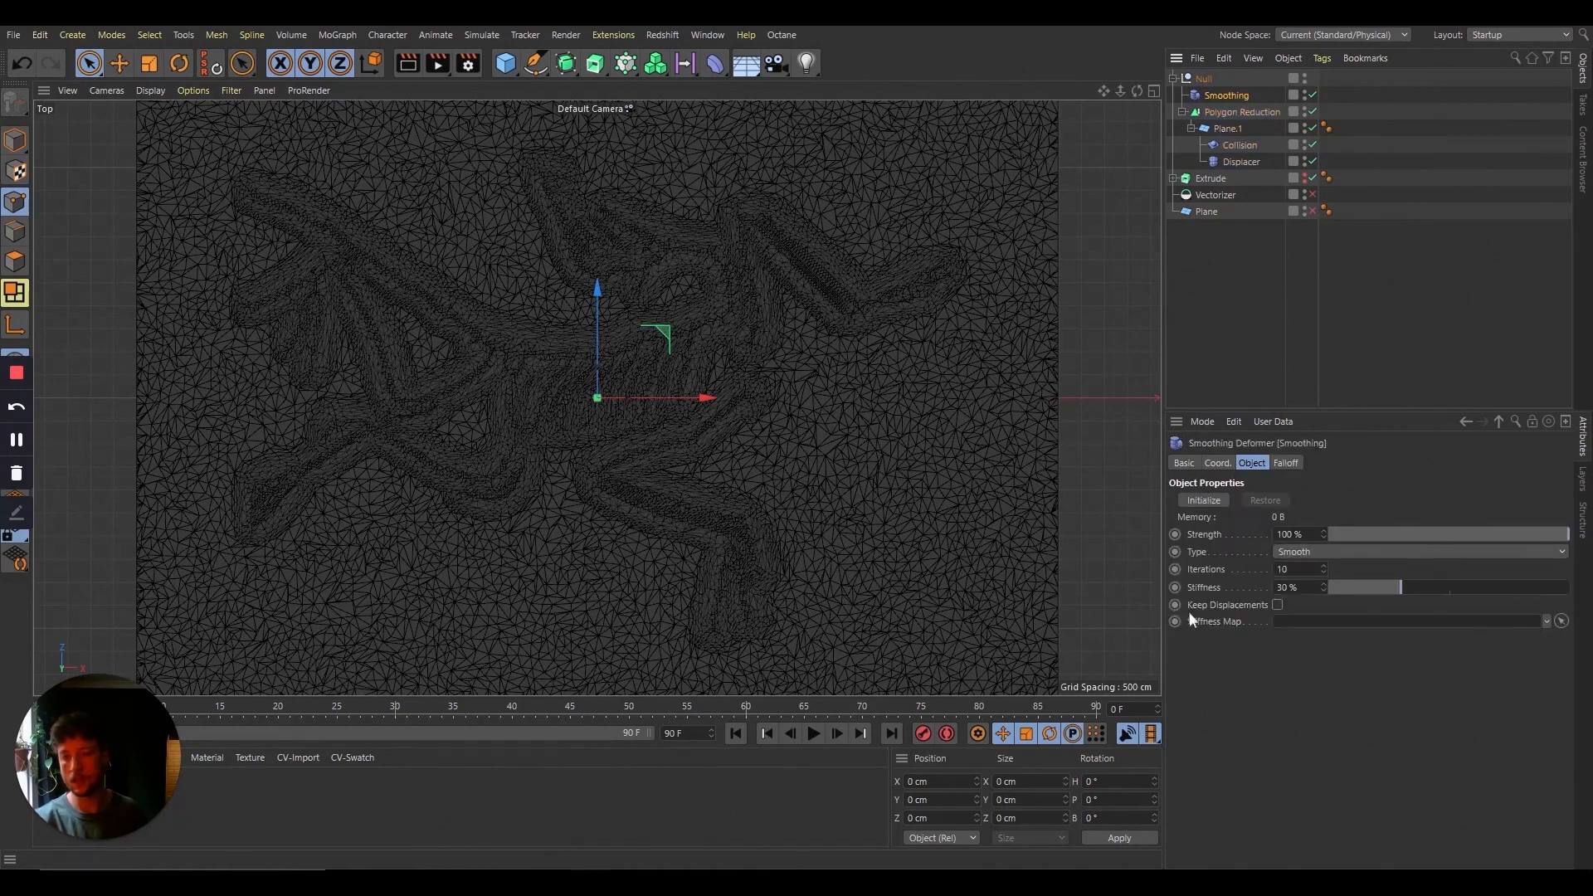
# Step: Set the Smoothing deformer's stiffness to 0 % and keep its strength at 100 %
pyautogui.moveTo(1401, 586); pyautogui.dragTo(1331, 589)
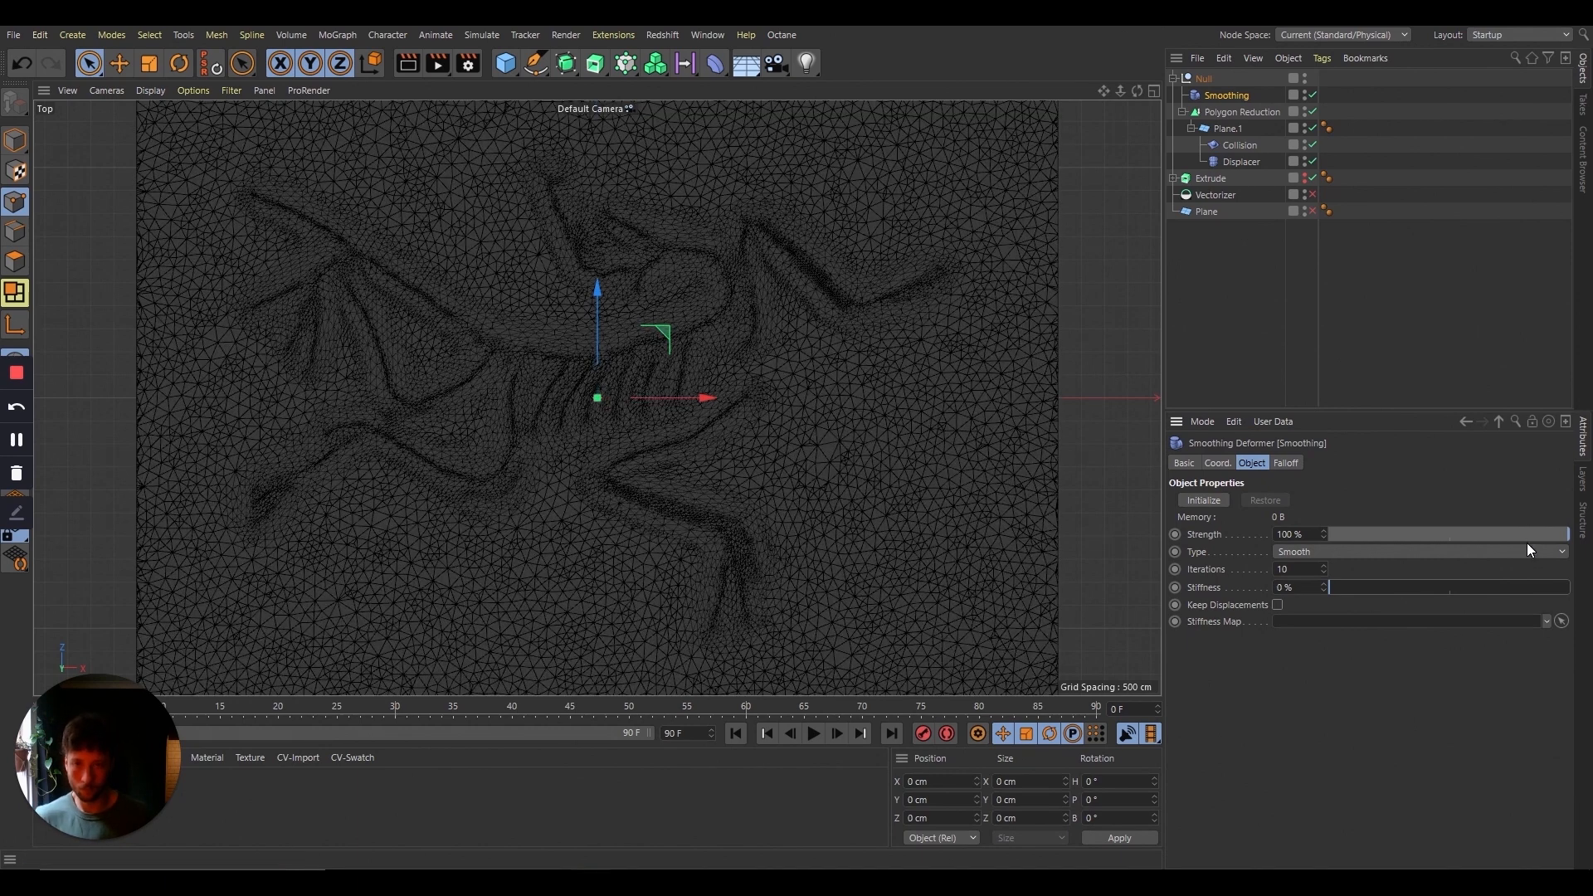
pyautogui.moveTo(1556, 543)
pyautogui.mouseDown()
pyautogui.moveTo(1218, 537)
pyautogui.moveTo(1567, 536)
pyautogui.mouseUp()
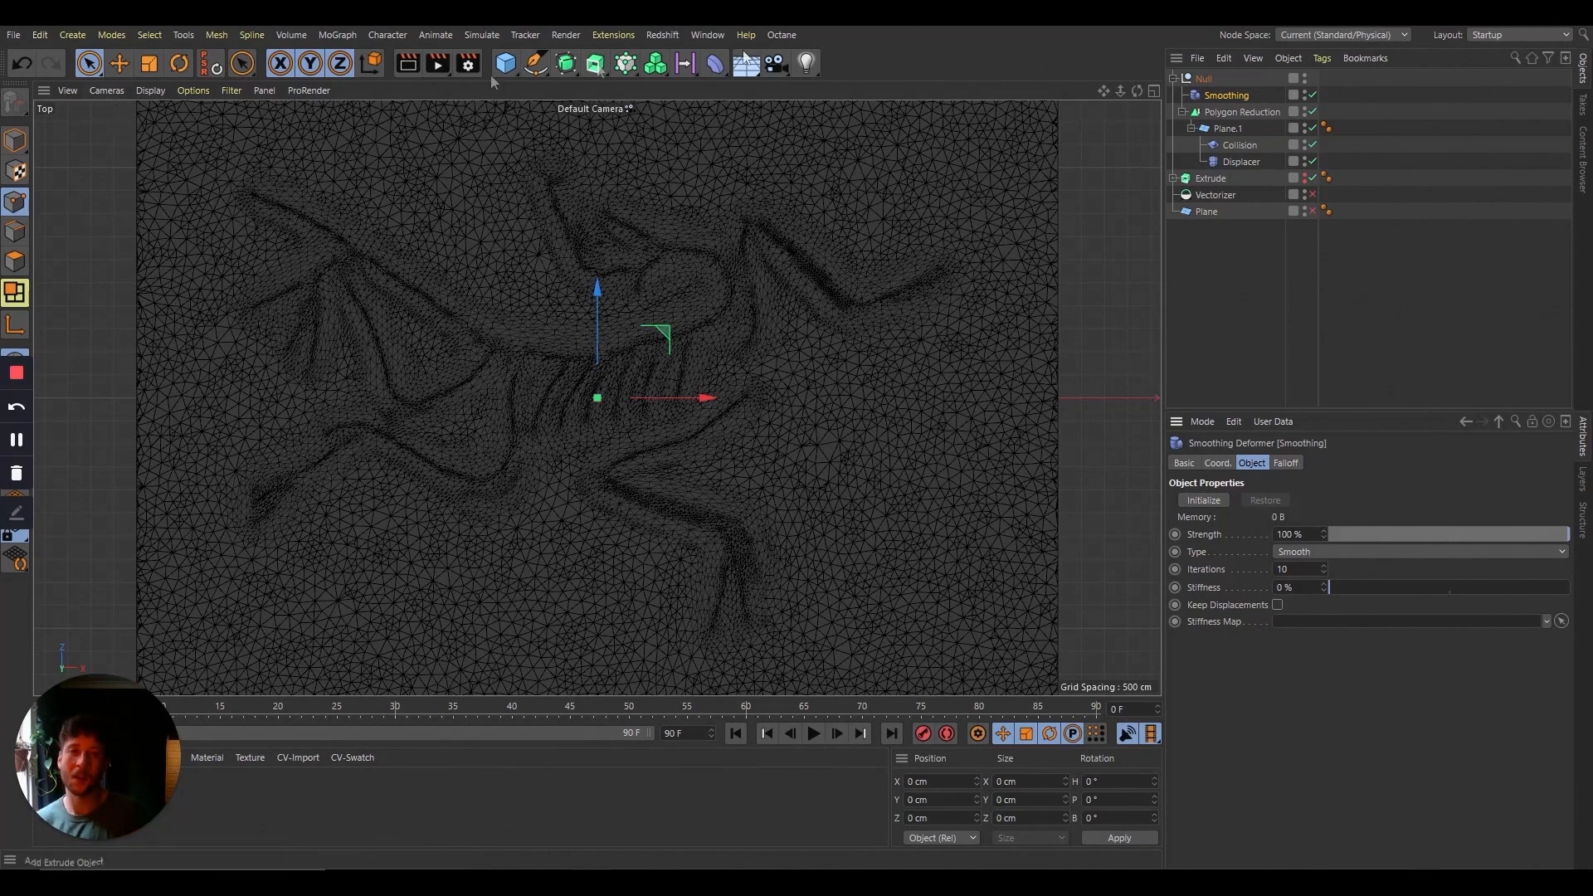
# Step: Convert the Null containing the Smoothing deformer and Polygon Reduction with Current State to Object
pyautogui.click(1203, 79)
pyautogui.click(1289, 59)
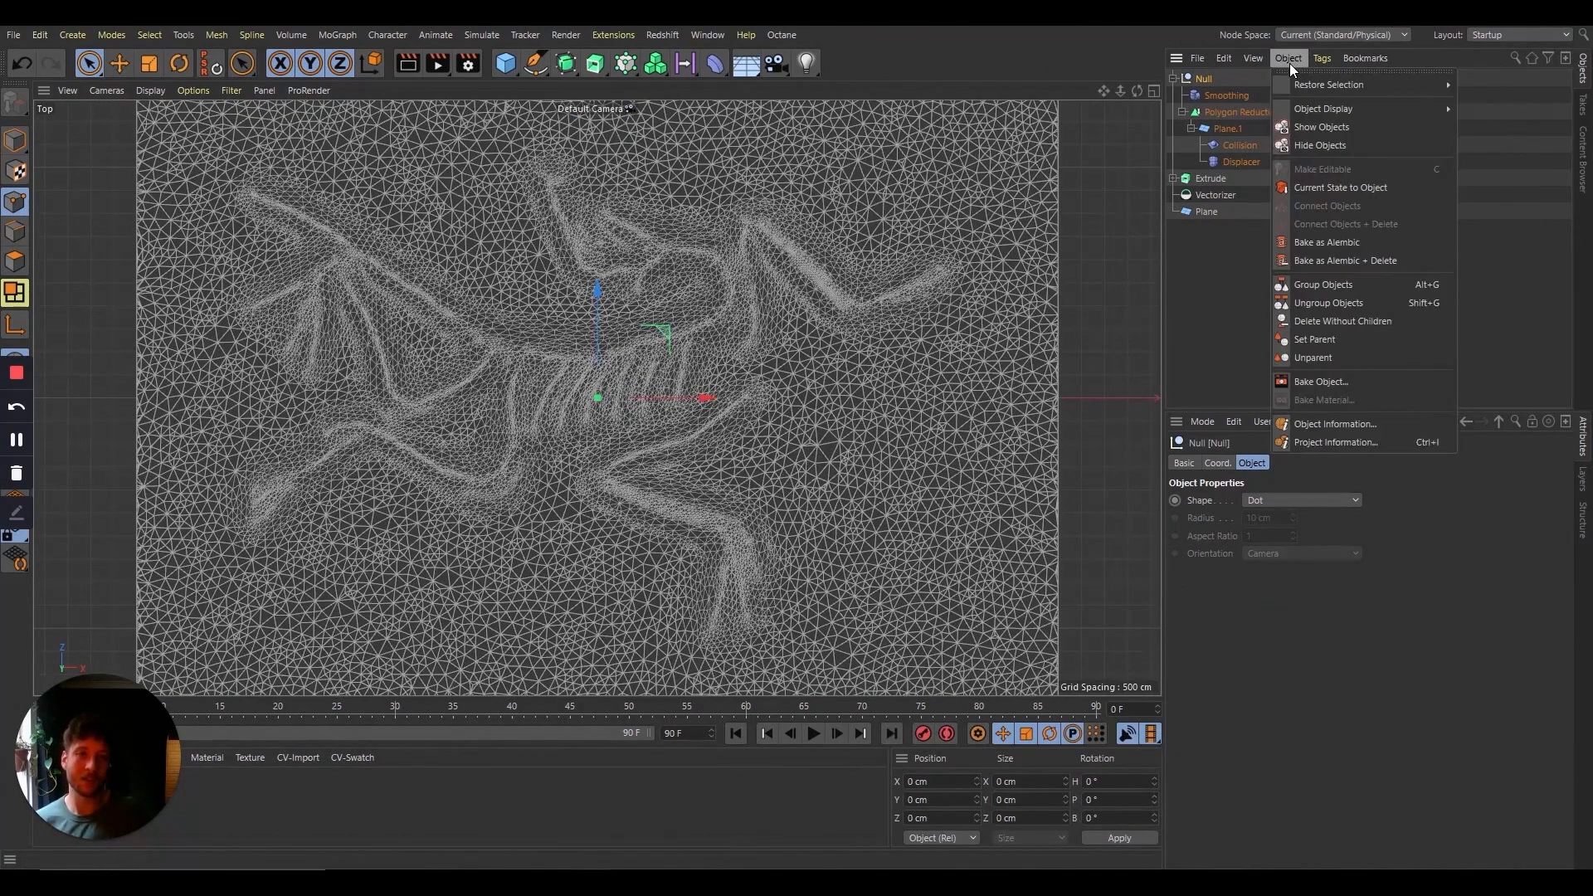
pyautogui.click(1312, 189)
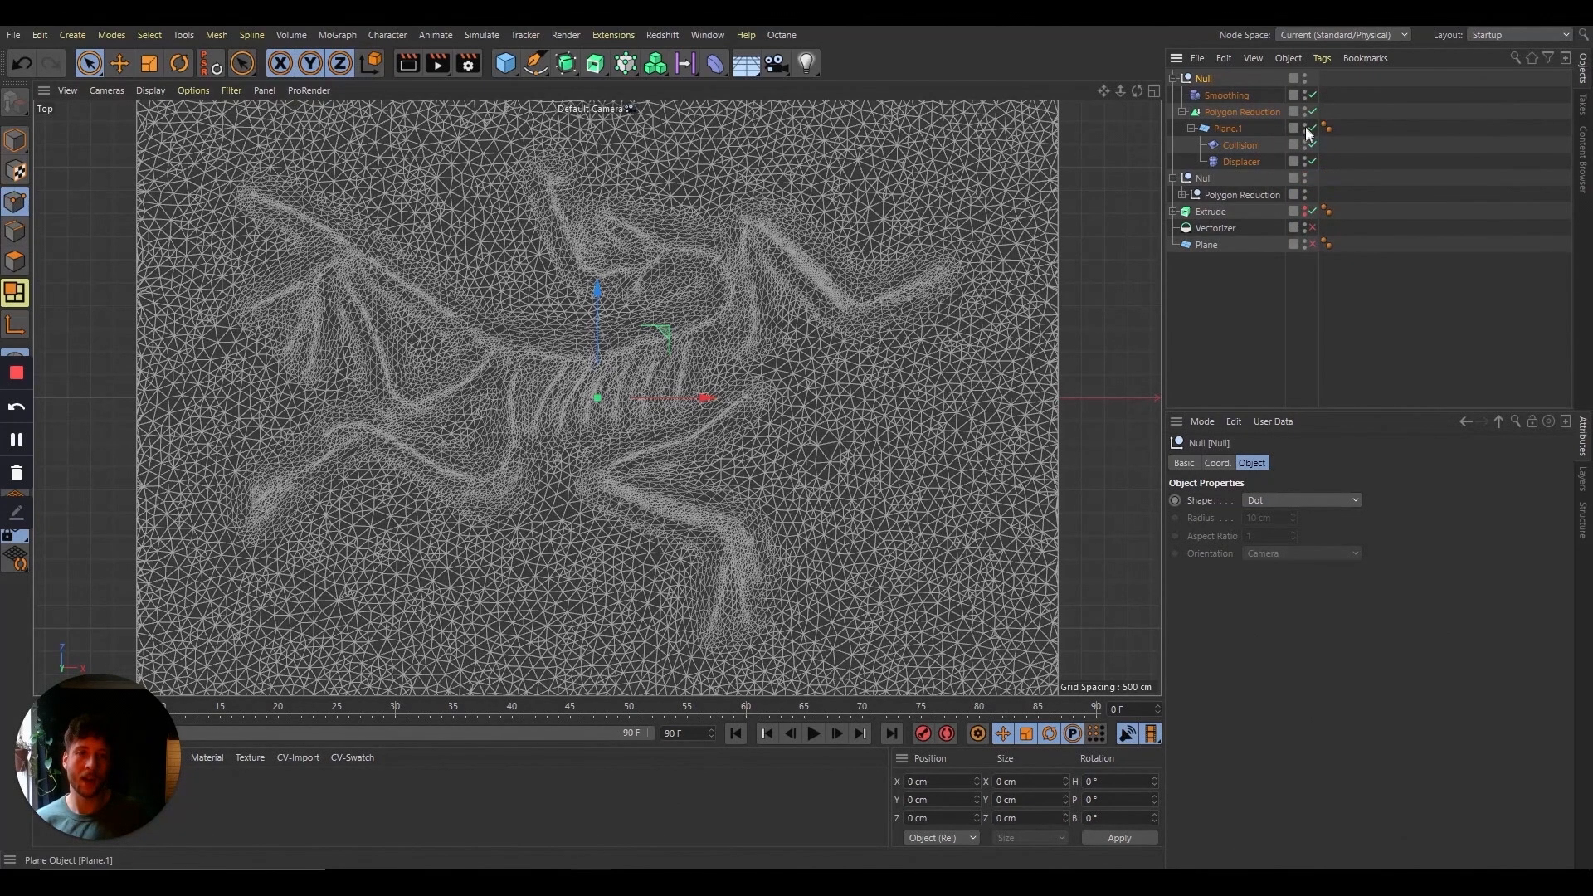
# Step: Disable the original Null's child objects, move that Null below the baked copy, and hide it in editor and renderer
pyautogui.moveTo(1313, 161); pyautogui.dragTo(1313, 94)
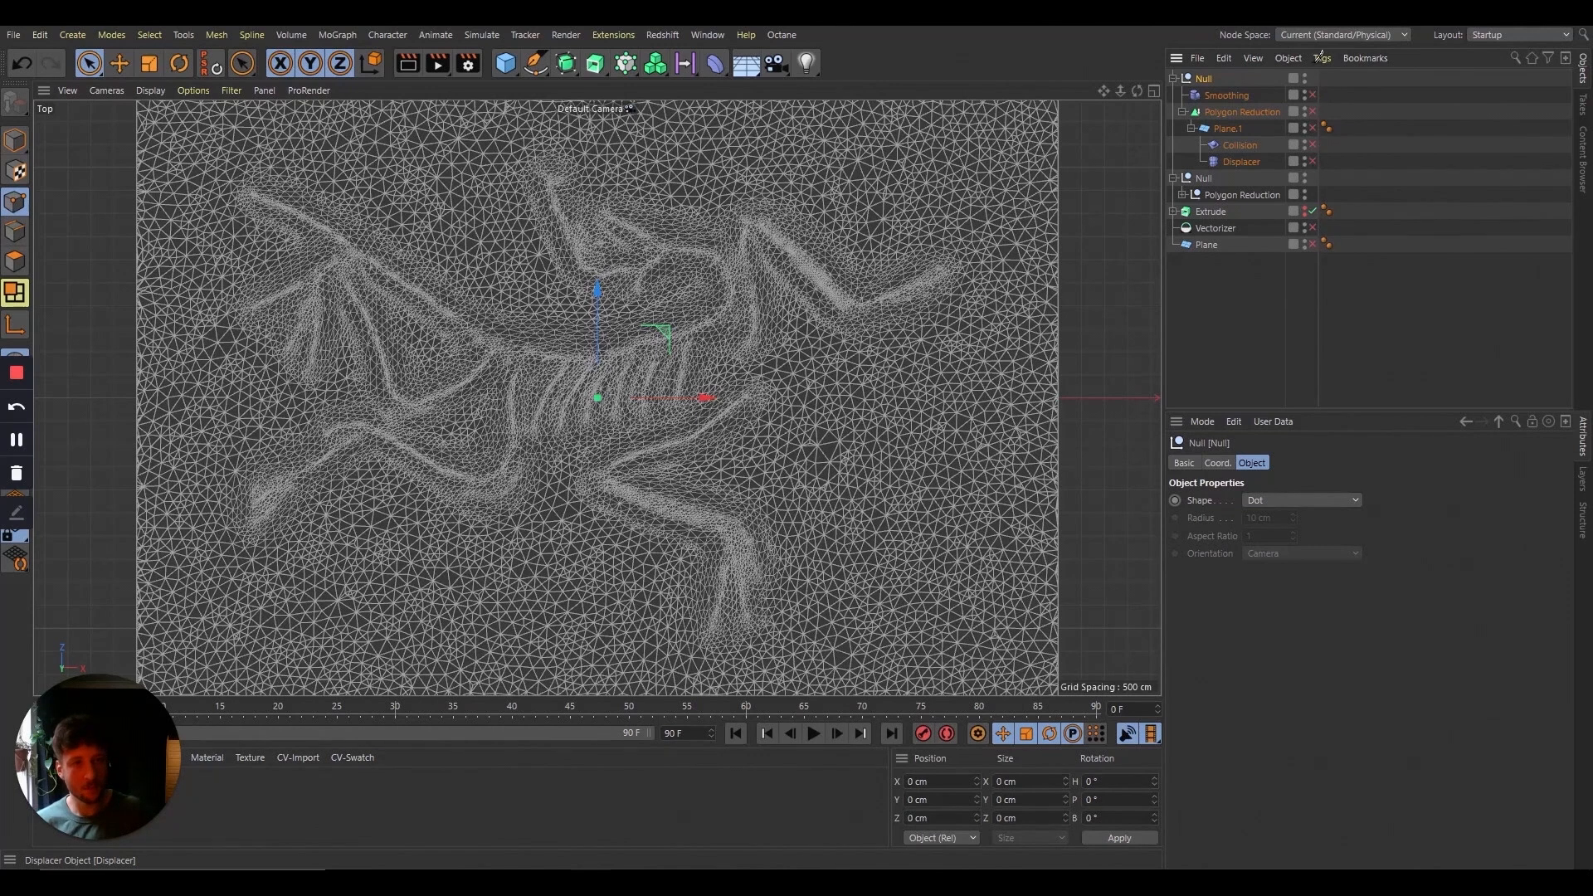
pyautogui.click(1174, 79)
pyautogui.moveTo(1208, 116); pyautogui.dragTo(1218, 121)
pyautogui.doubleClick(1304, 108)
pyautogui.doubleClick(1304, 115)
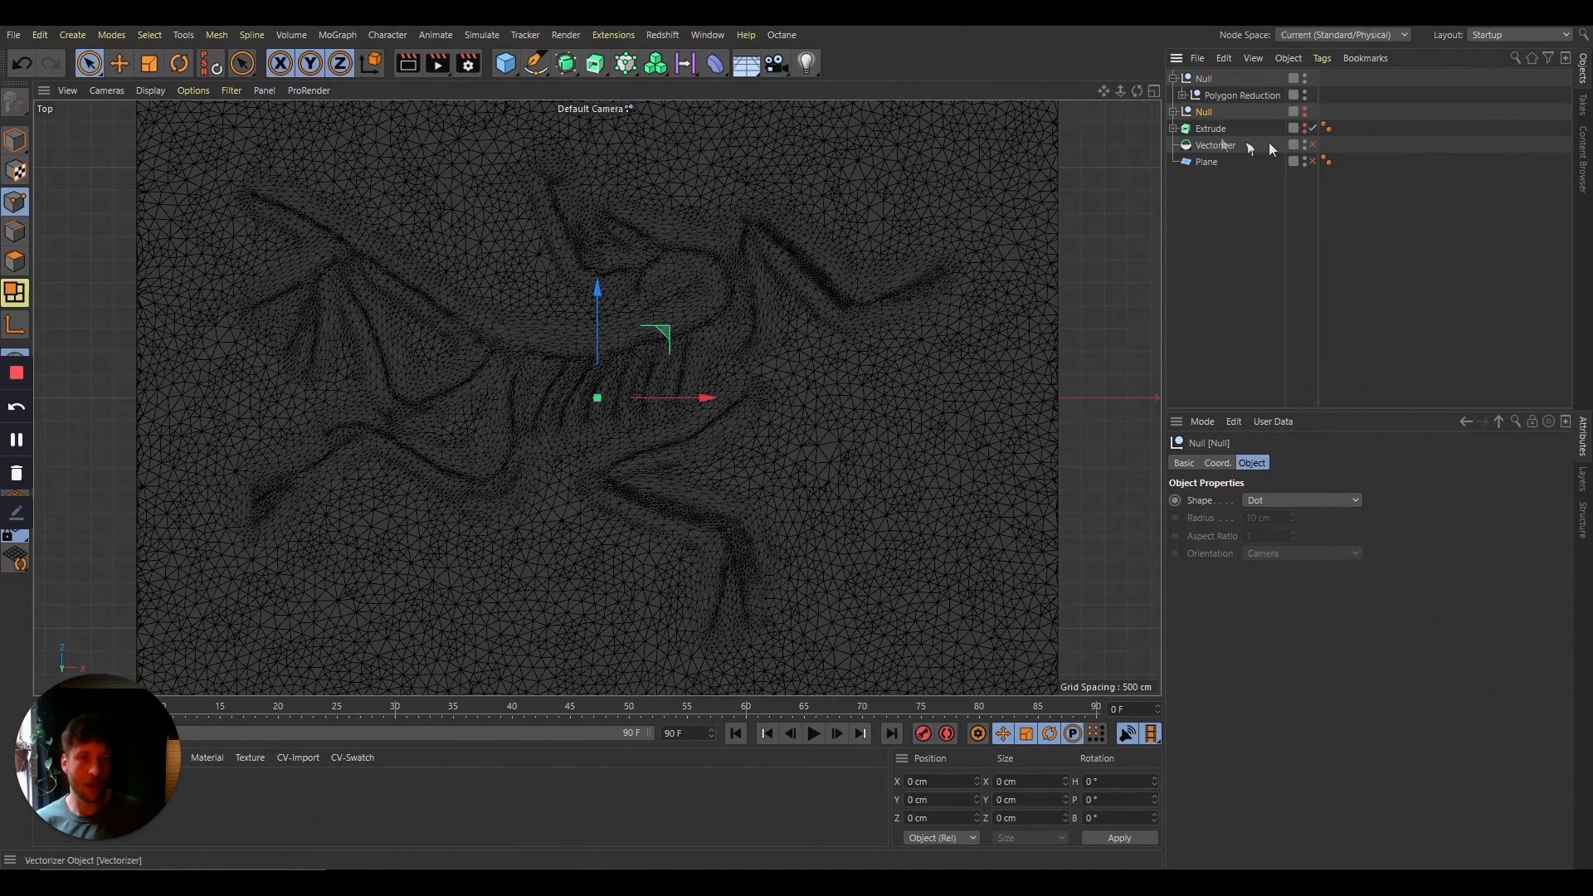
# Step: Move the baked Plane.1 to the top of the hierarchy, delete its leftover Null, and select Plane.1
pyautogui.click(1182, 95)
pyautogui.click(1225, 112)
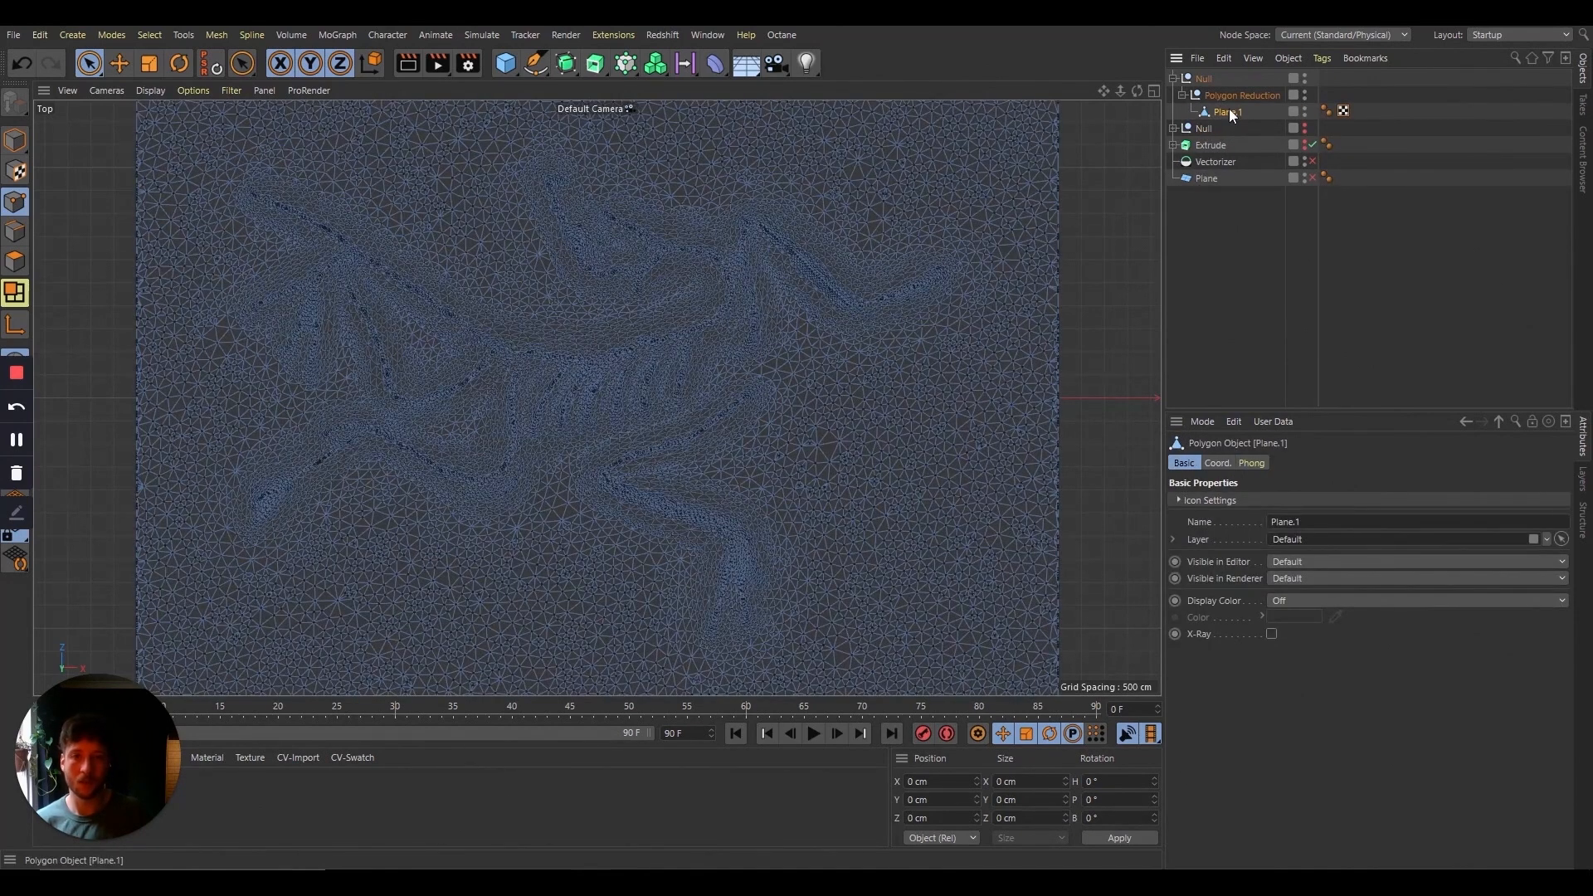
pyautogui.moveTo(1227, 112); pyautogui.dragTo(1227, 73)
pyautogui.click(1209, 97)
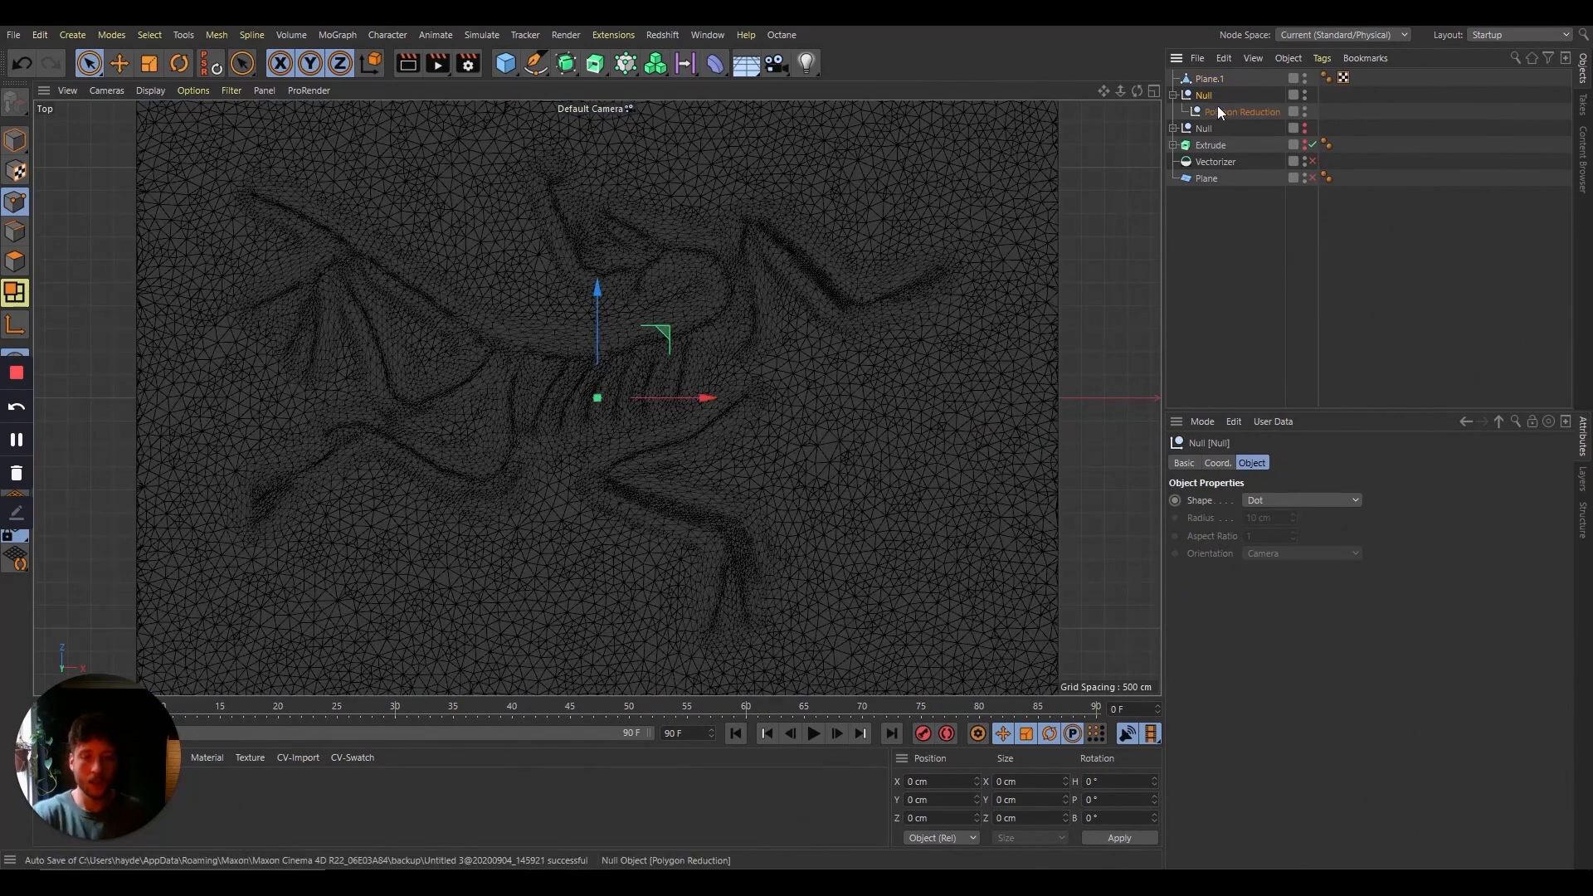
pyautogui.press('Delete')
pyautogui.click(1218, 78)
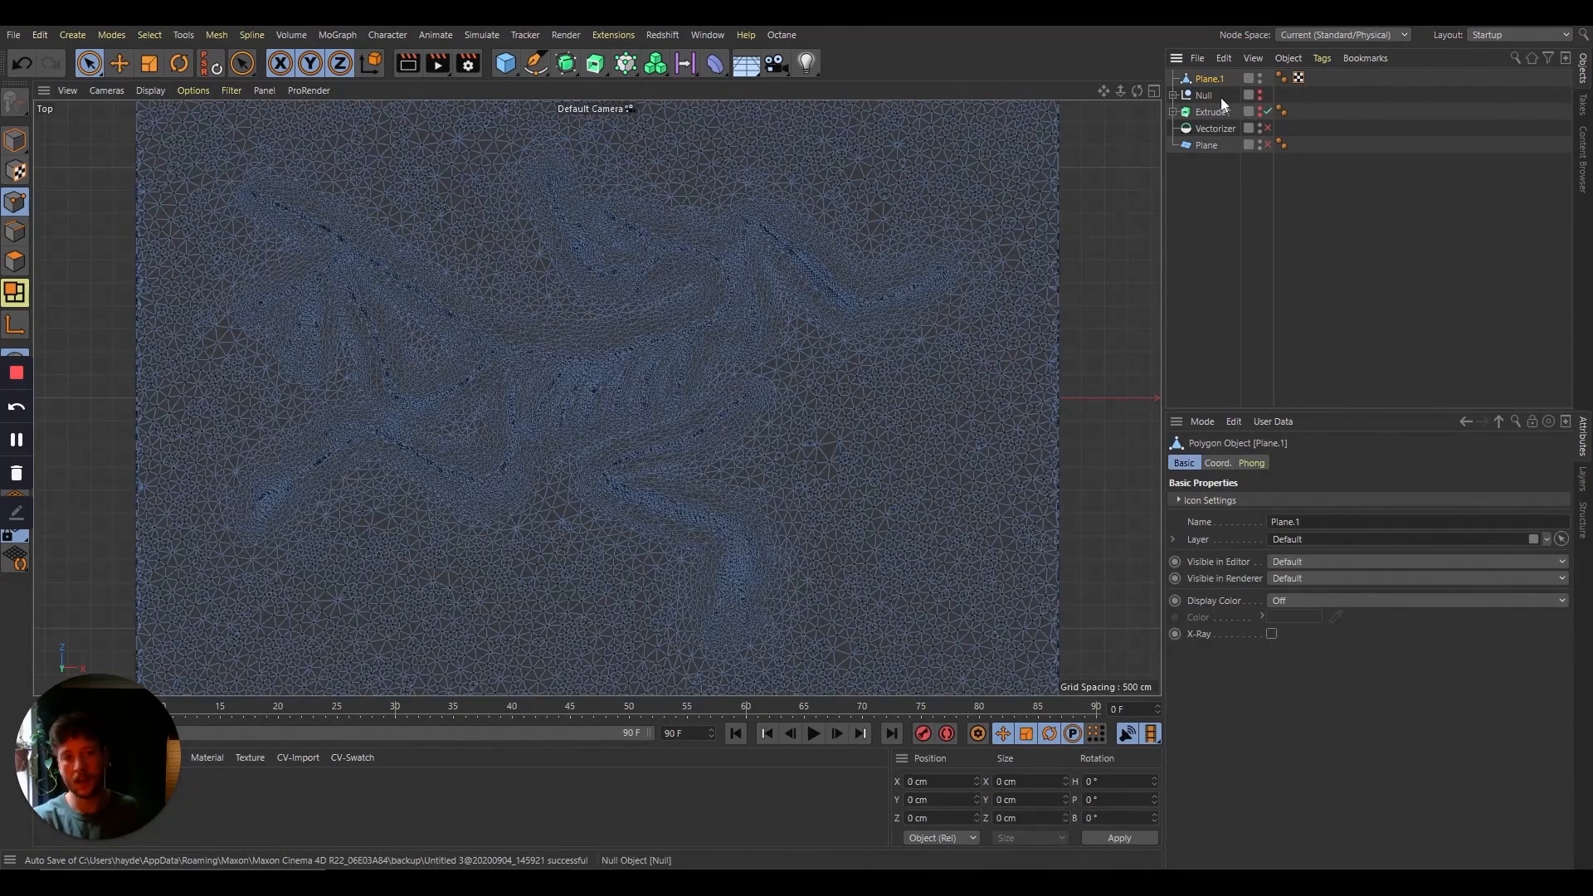
# Step: Switch to the perspective camera with the terrain in frame and select all polygons of Plane.1
pyautogui.click(106, 90)
pyautogui.click(148, 188)
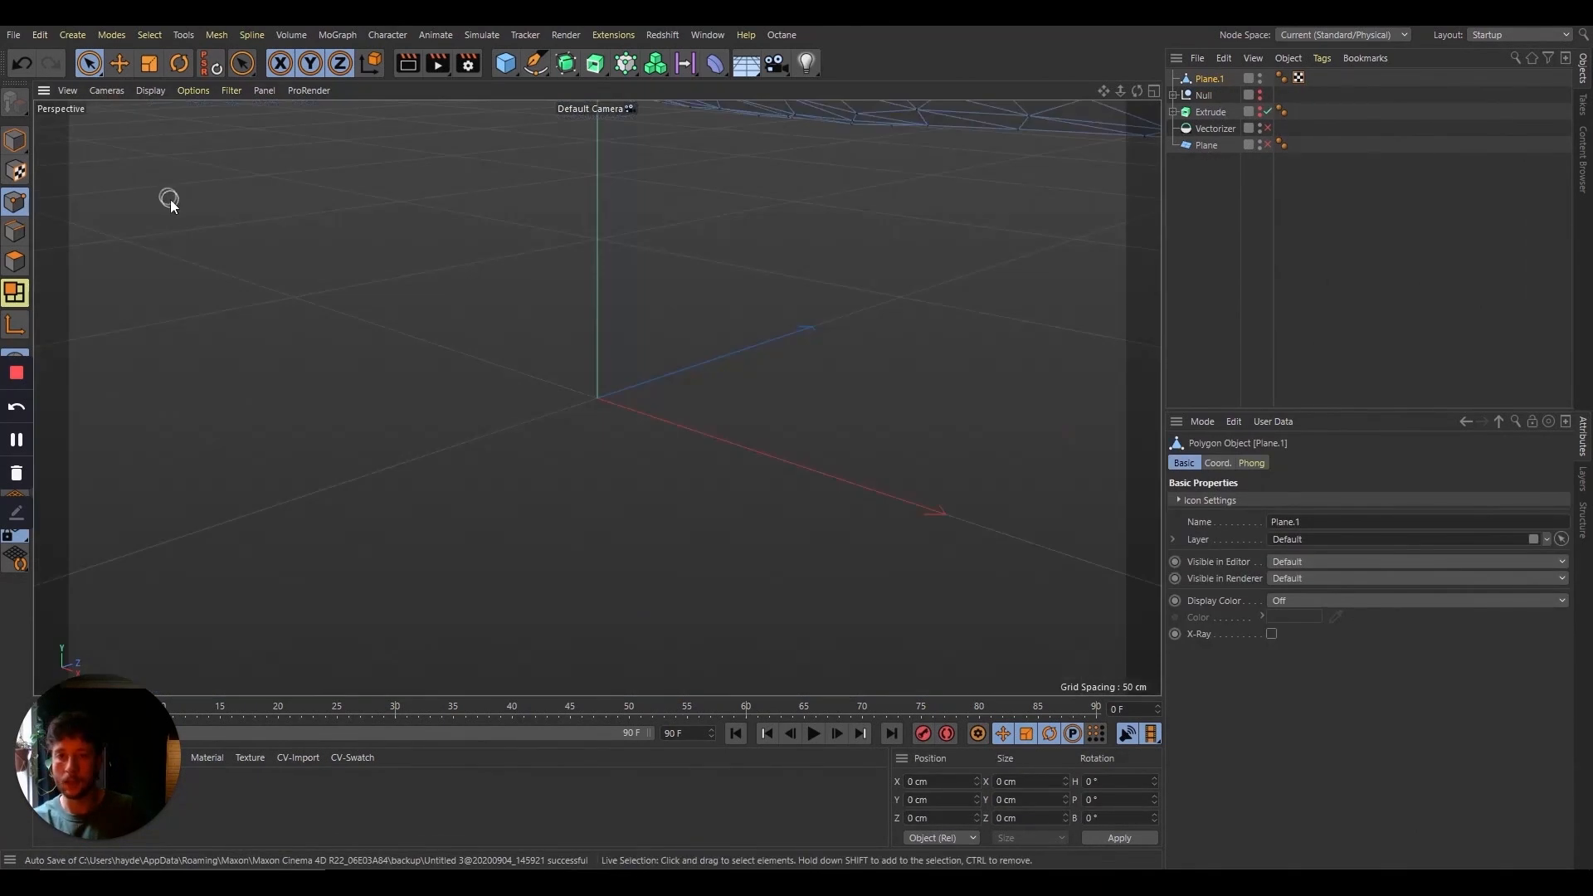
pyautogui.moveTo(1119, 93); pyautogui.dragTo(1097, 186)
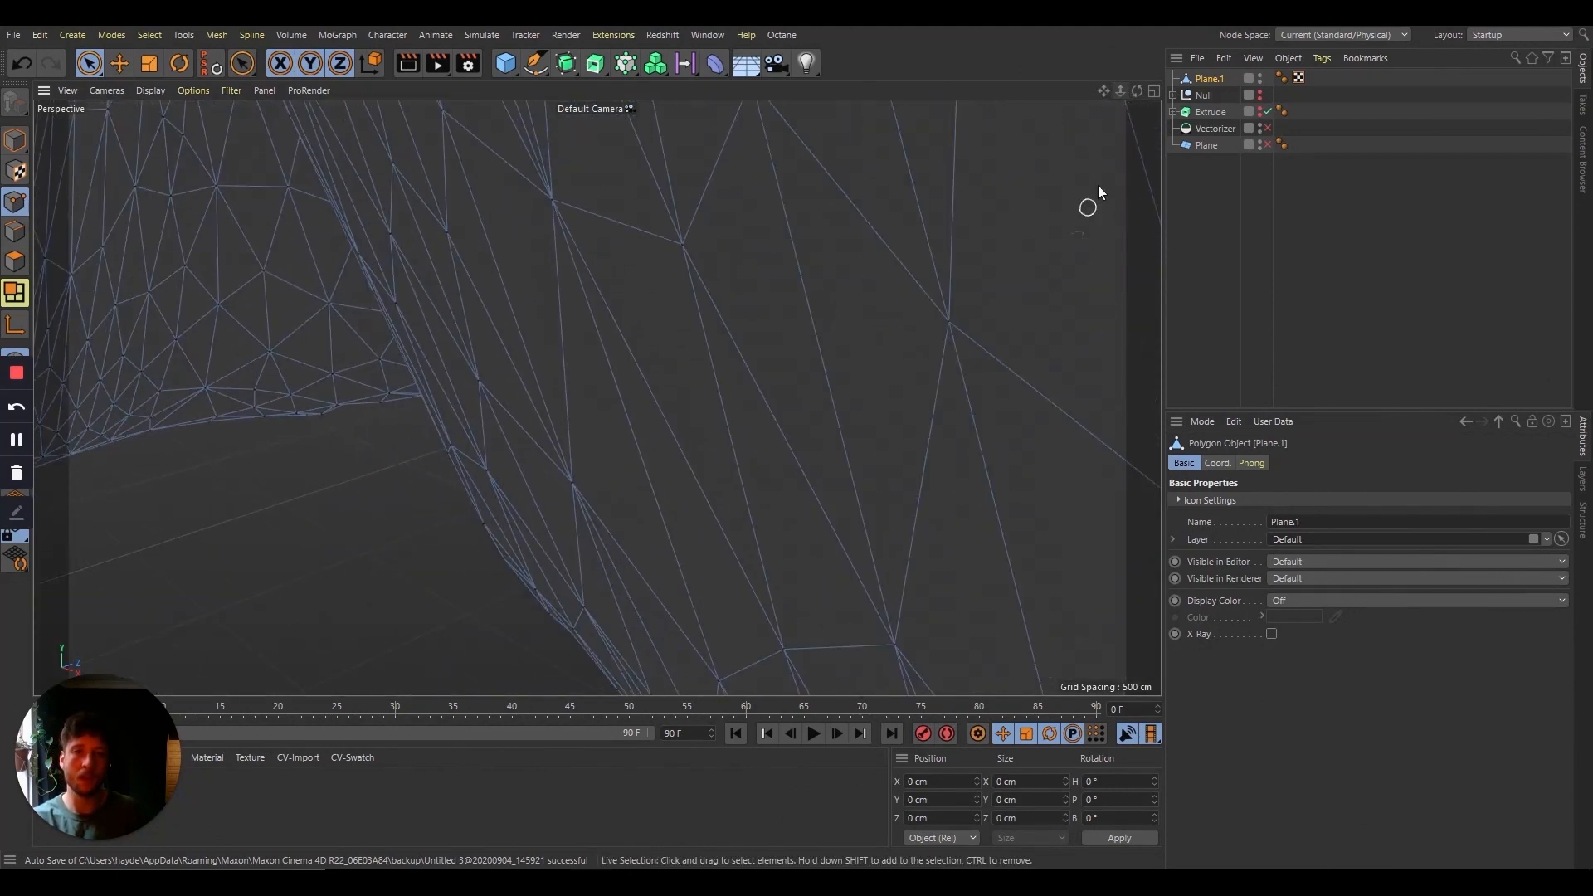
pyautogui.moveTo(1119, 93); pyautogui.dragTo(979, 563)
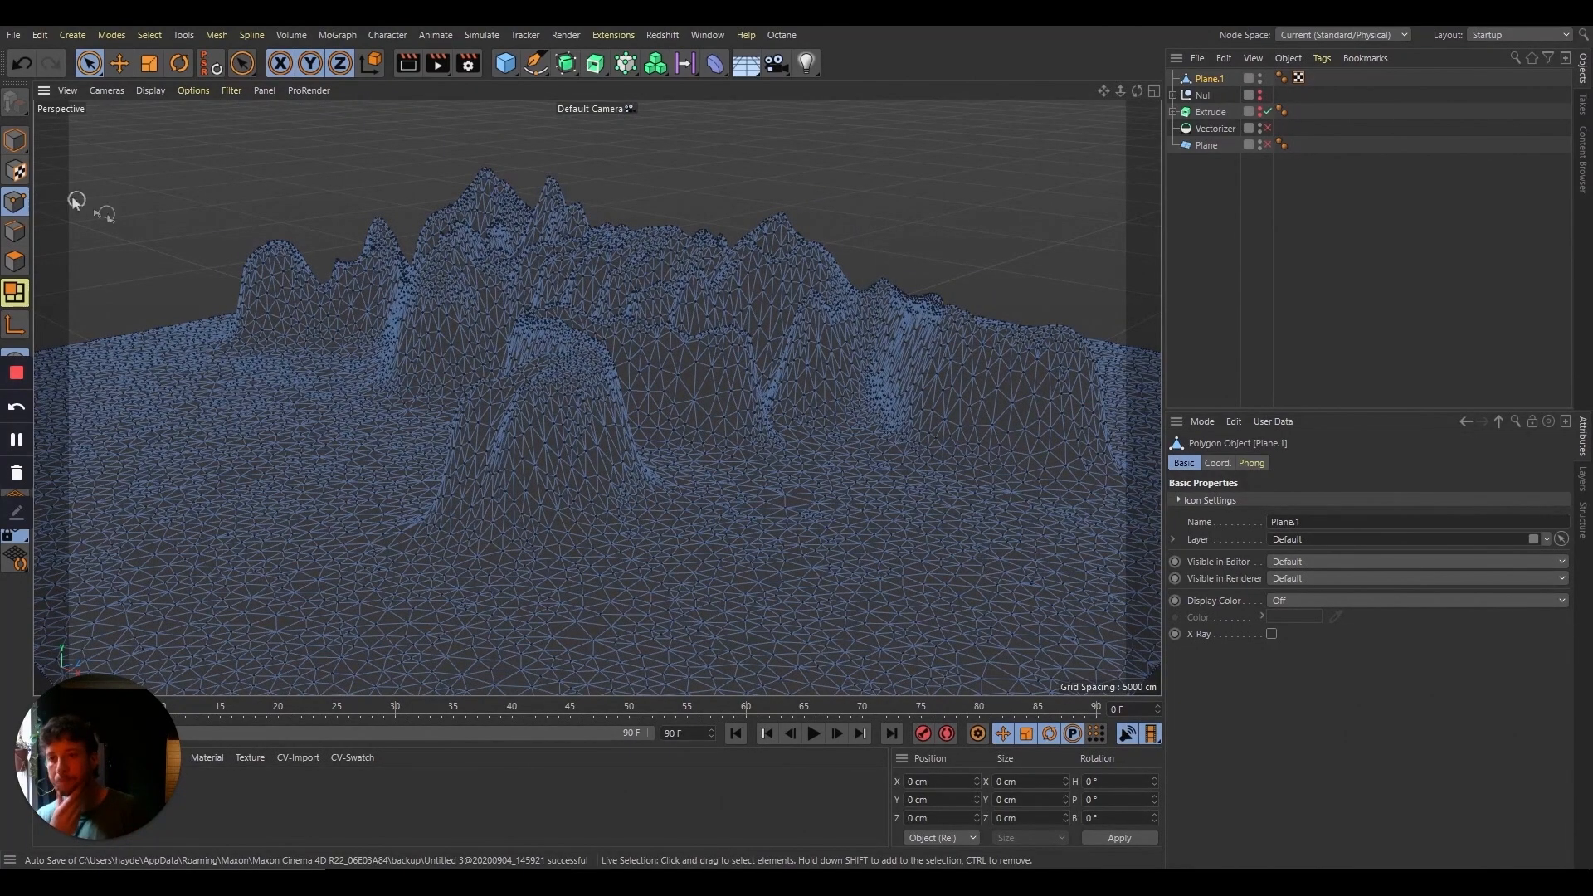
pyautogui.click(15, 269)
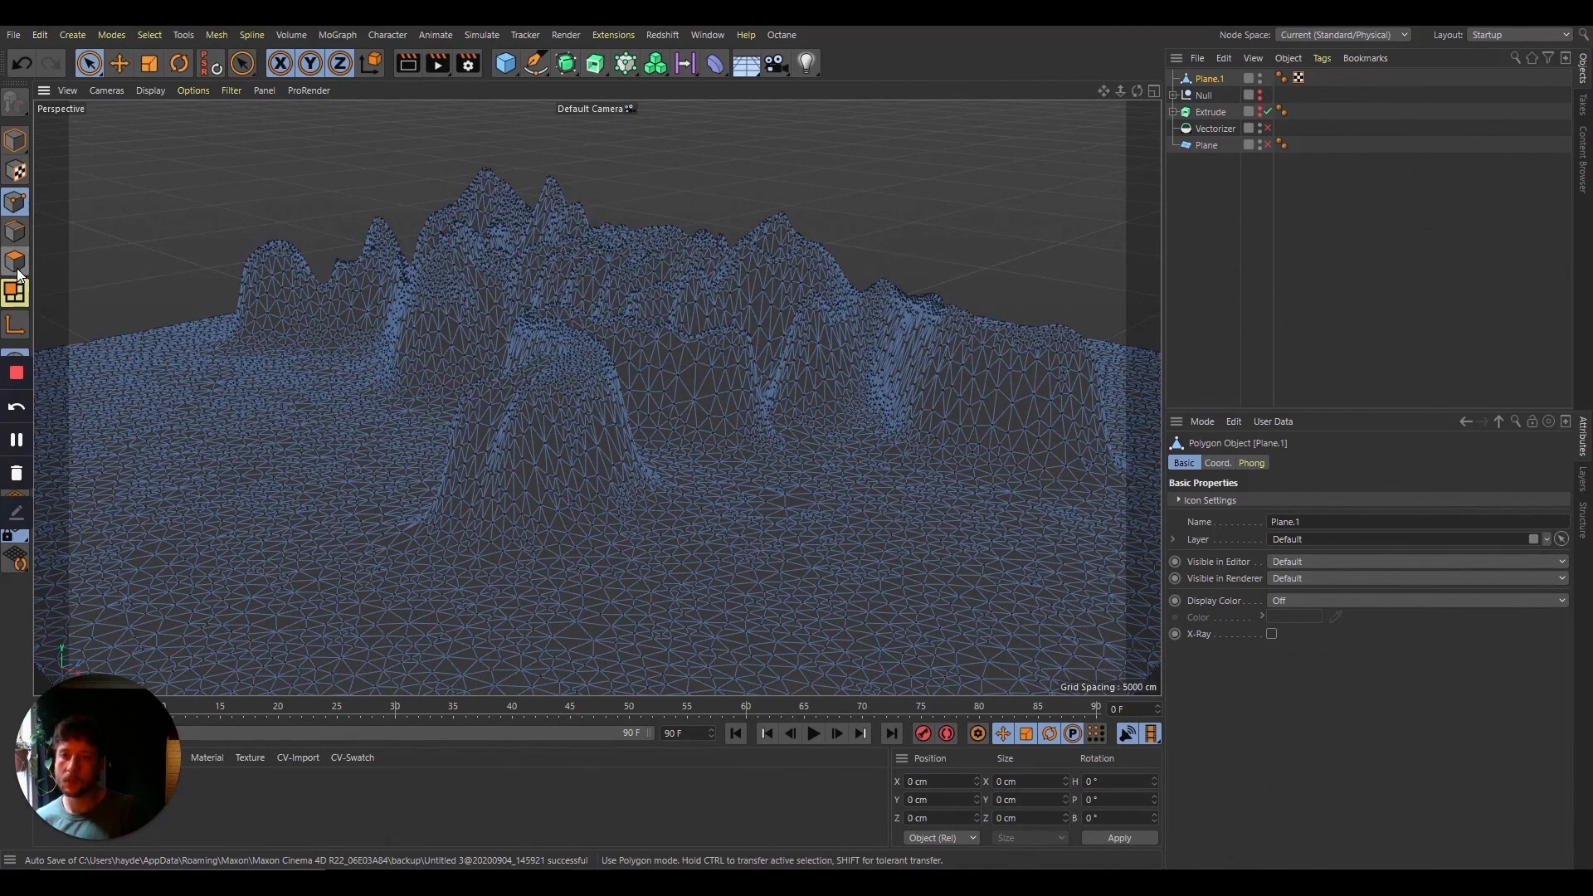
pyautogui.hotkey('ctrl', 'a')
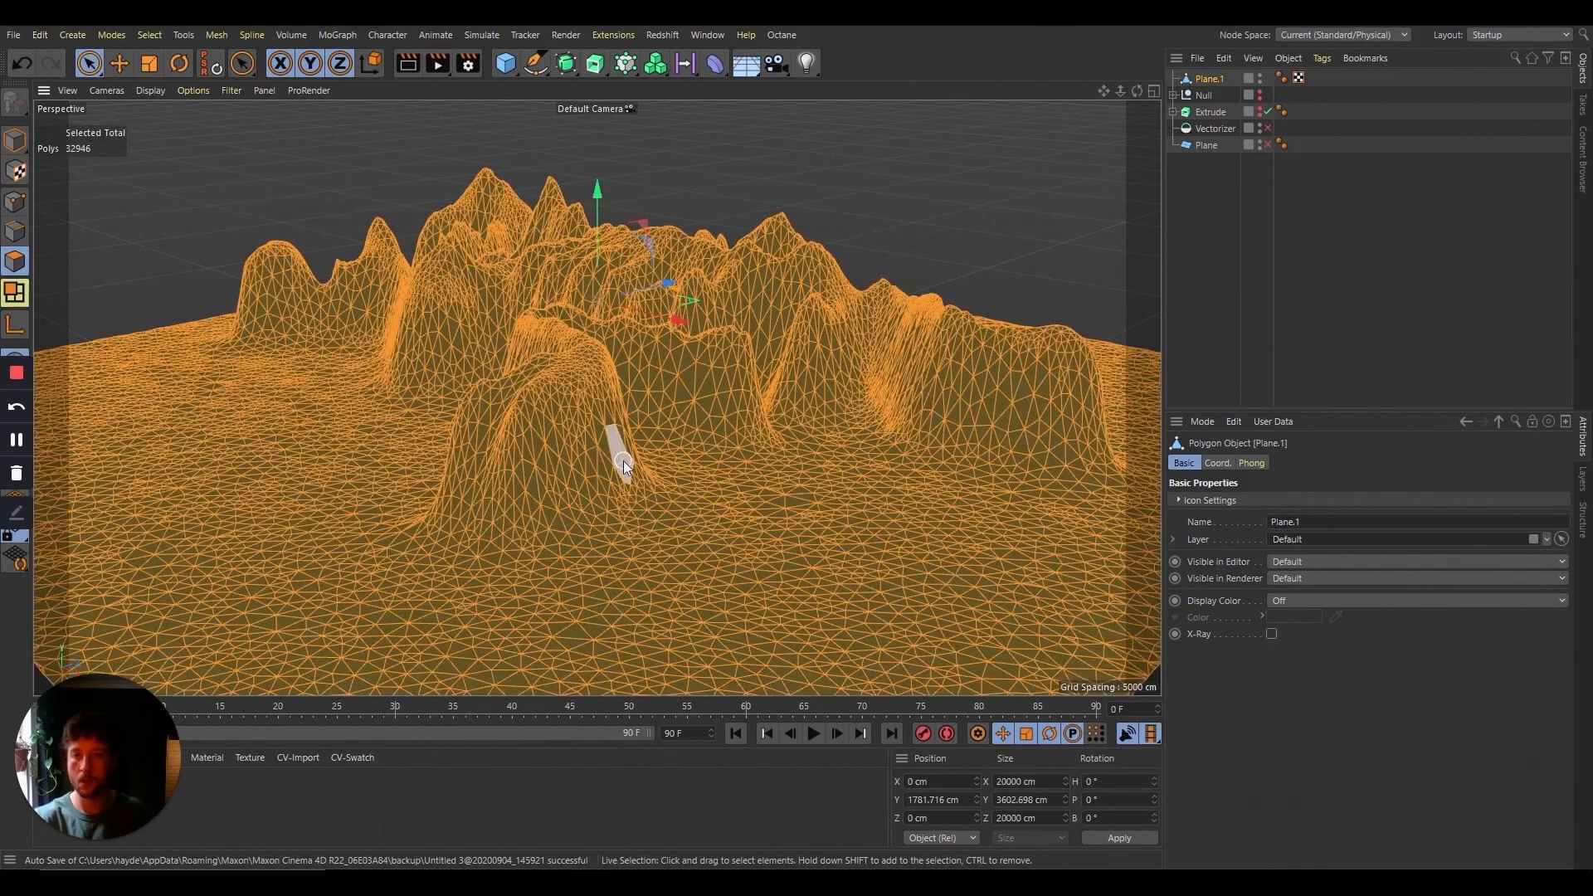
# Step: Set the Scale tool's modeling axis to Y -100 % and scale the selected polygons flat along Y
pyautogui.press('t')
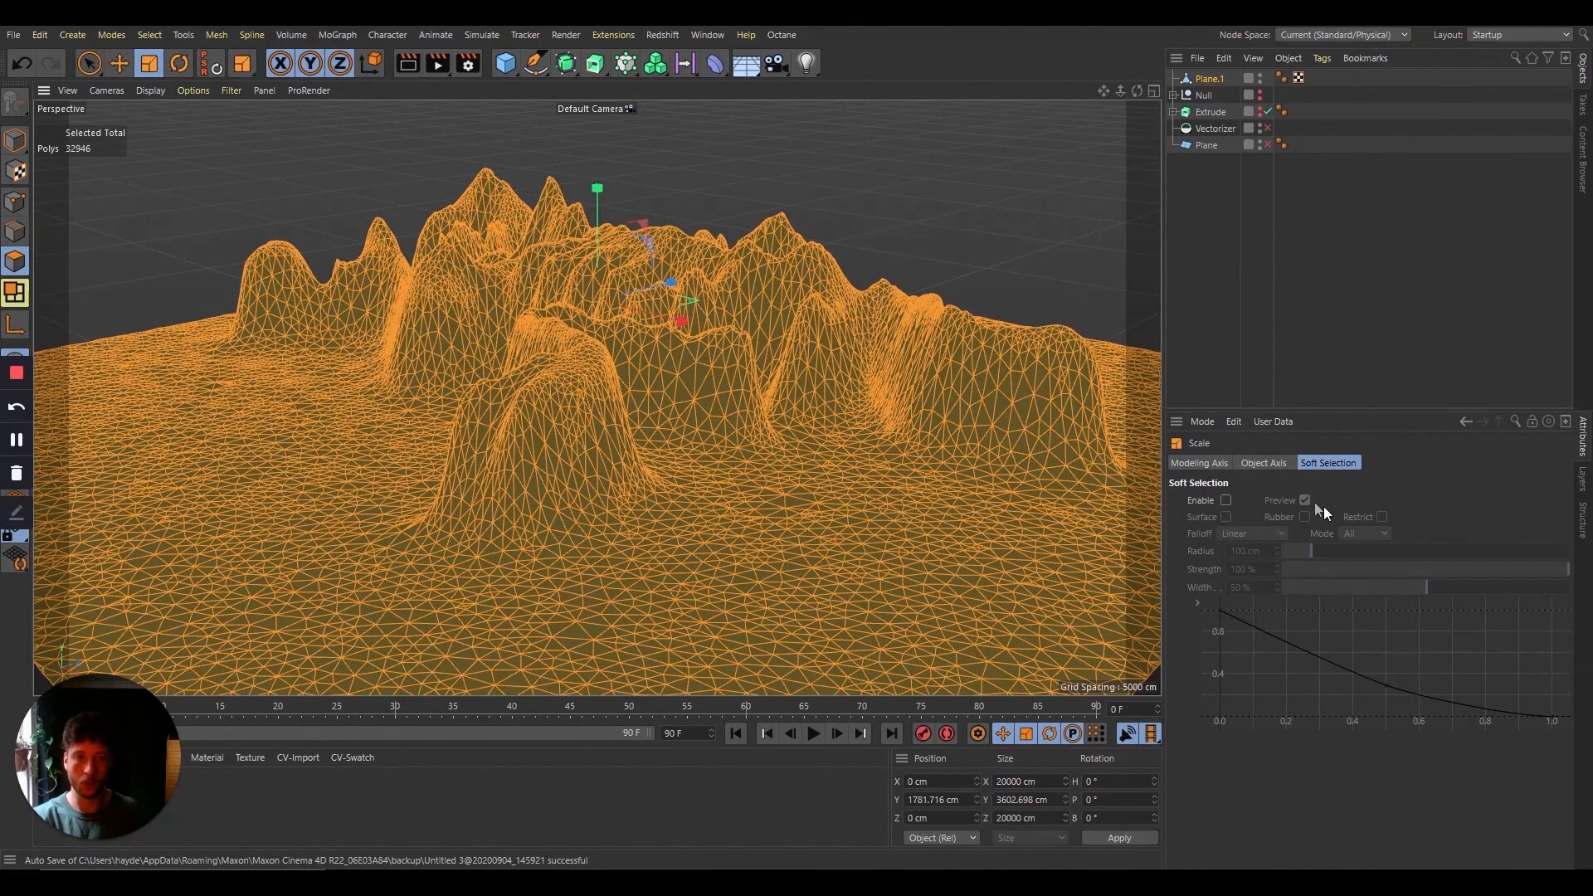
pyautogui.click(1210, 463)
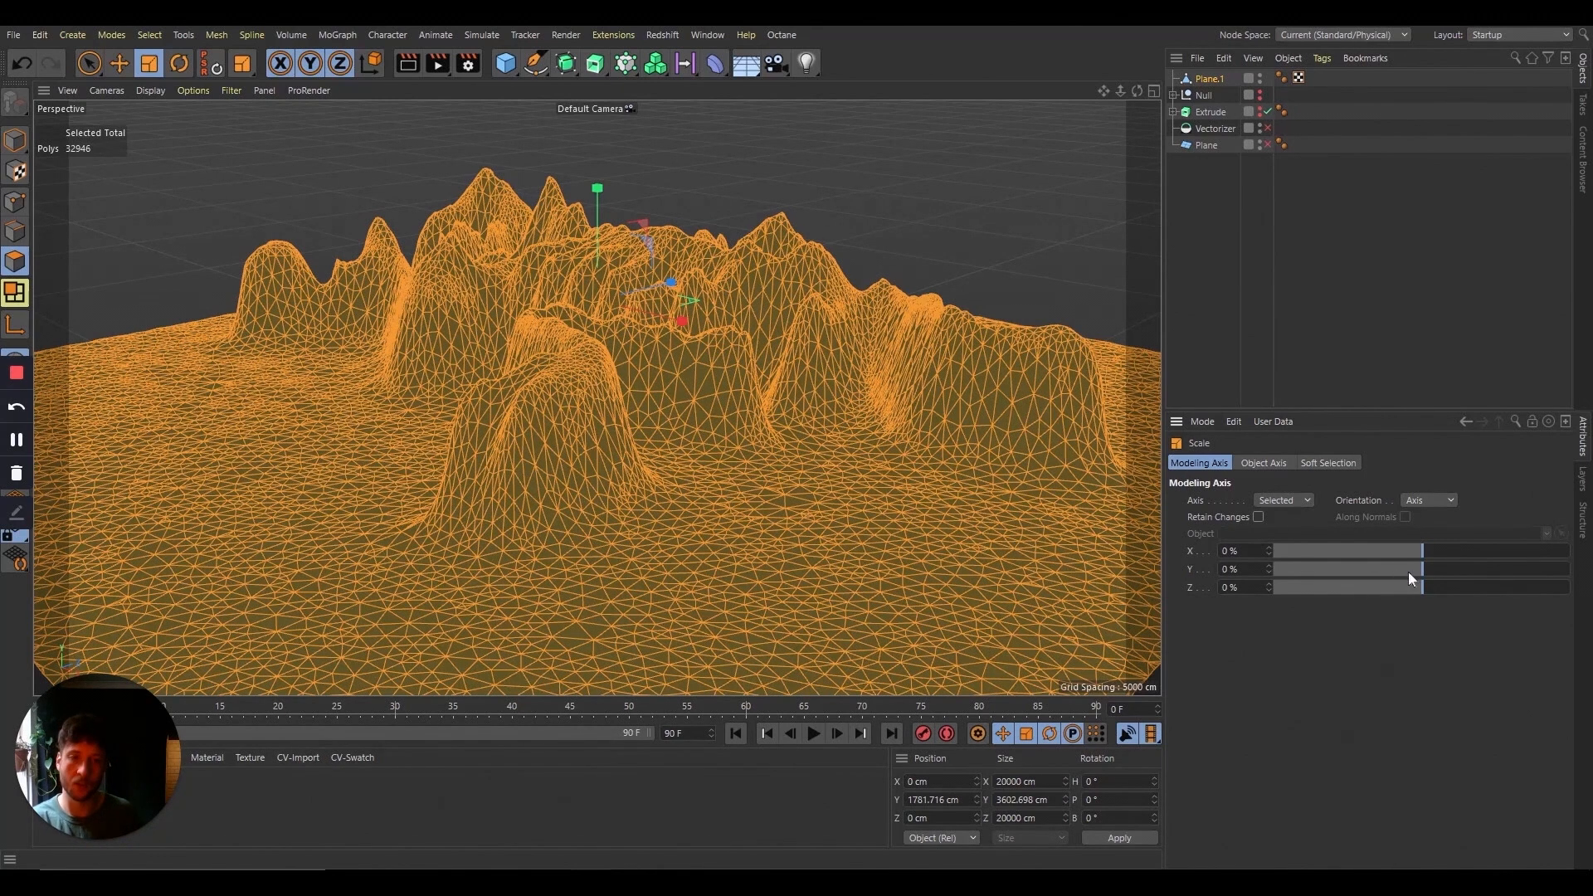
pyautogui.moveTo(1417, 572); pyautogui.dragTo(1258, 602)
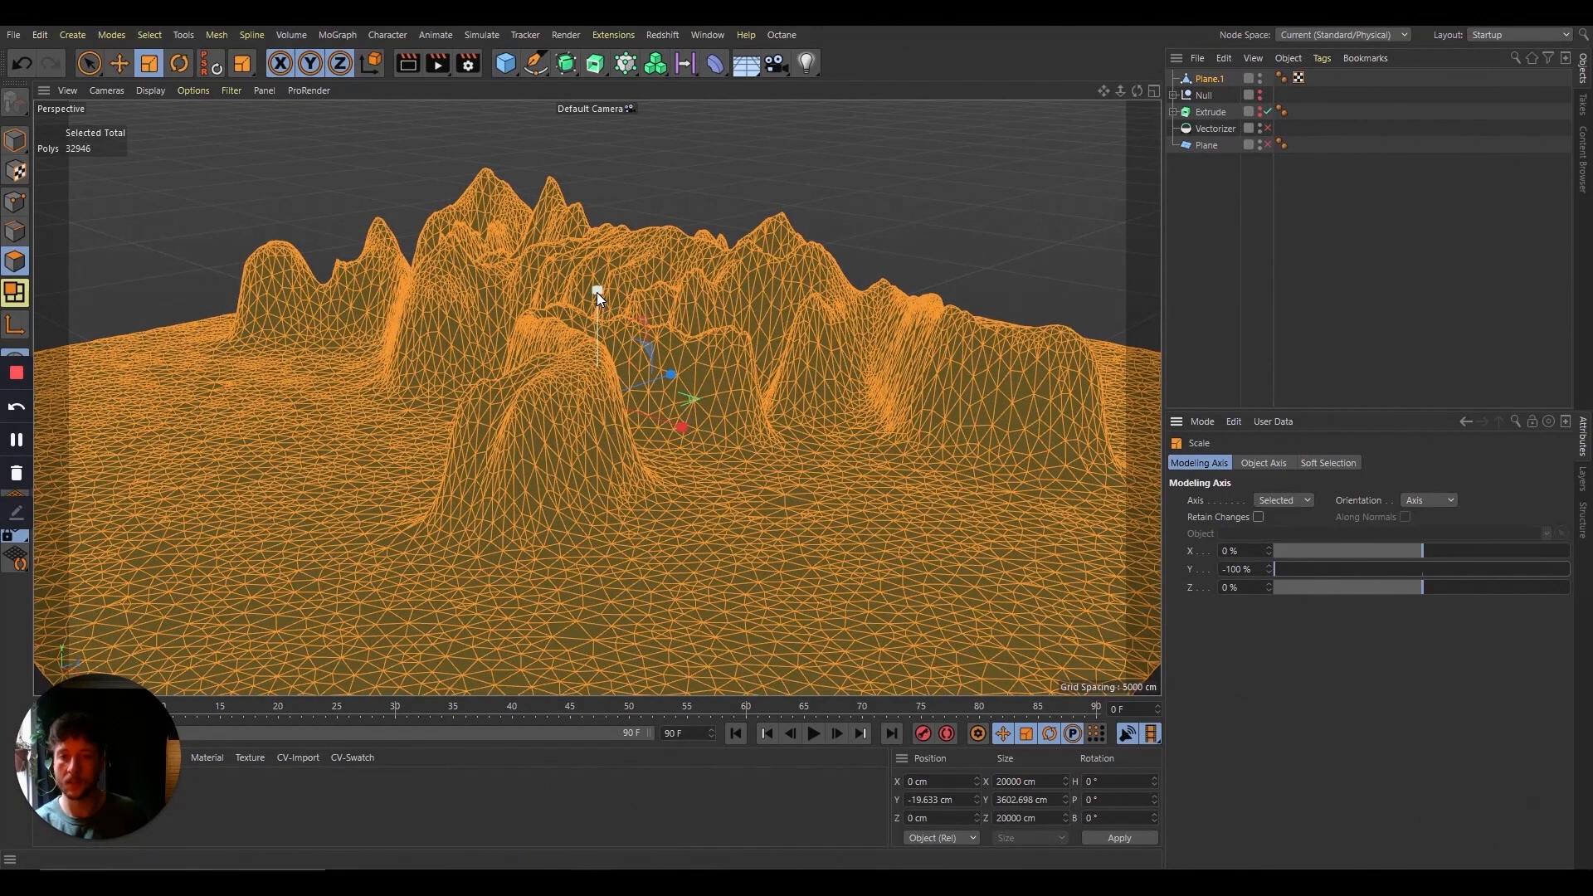
pyautogui.moveTo(597, 292); pyautogui.dragTo(602, 405)
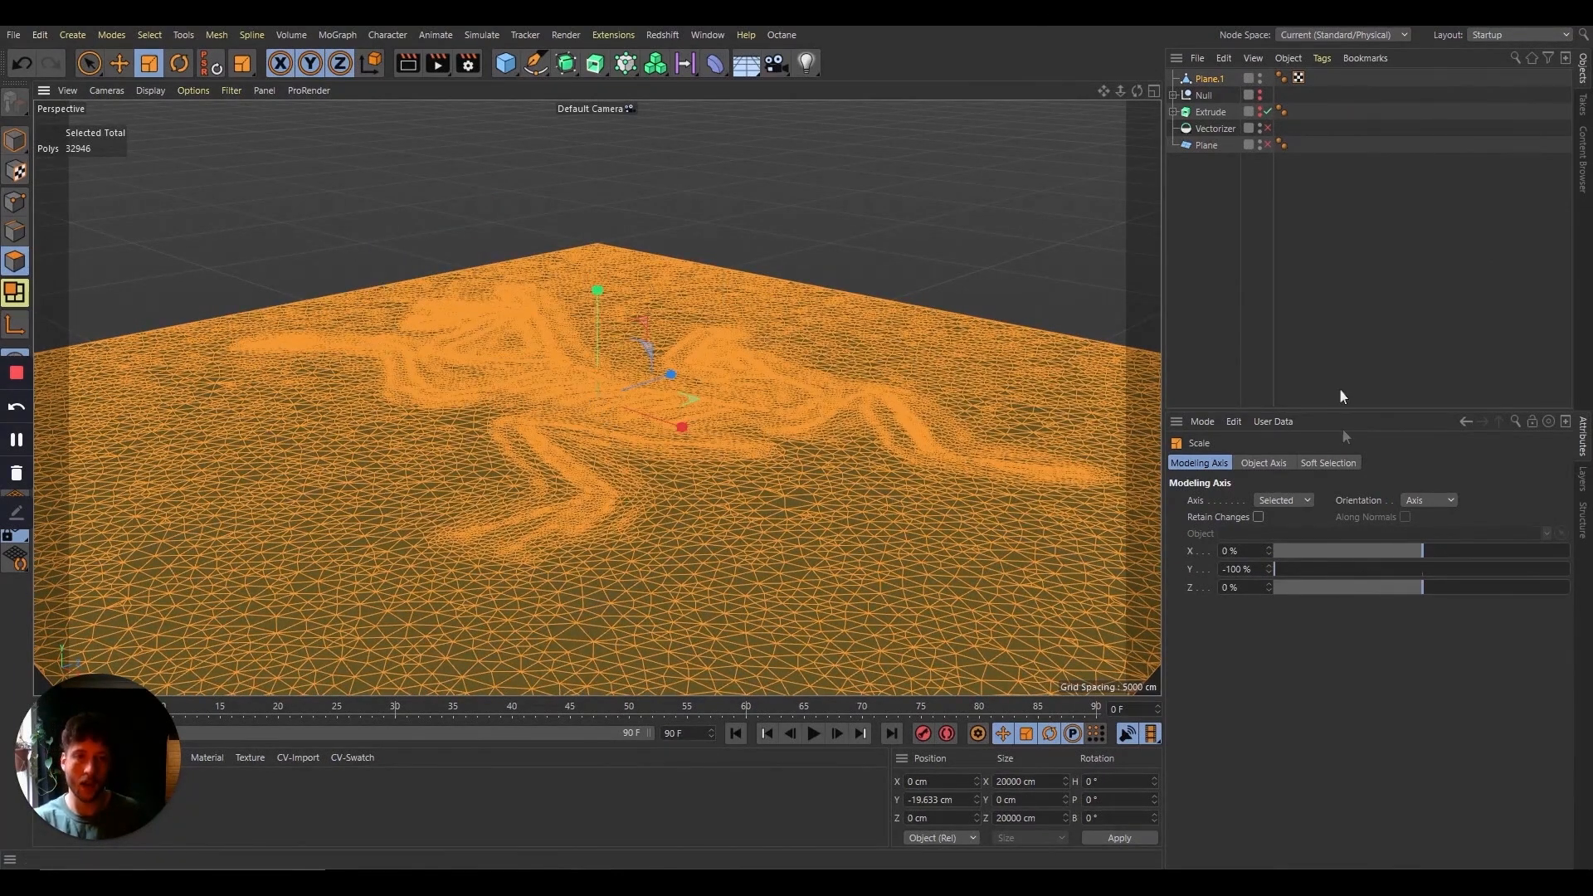
# Step: Examine the flattened mesh from several angles and show Plane.1's coordinates
pyautogui.click(1326, 307)
pyautogui.moveTo(1135, 88); pyautogui.dragTo(1214, 96)
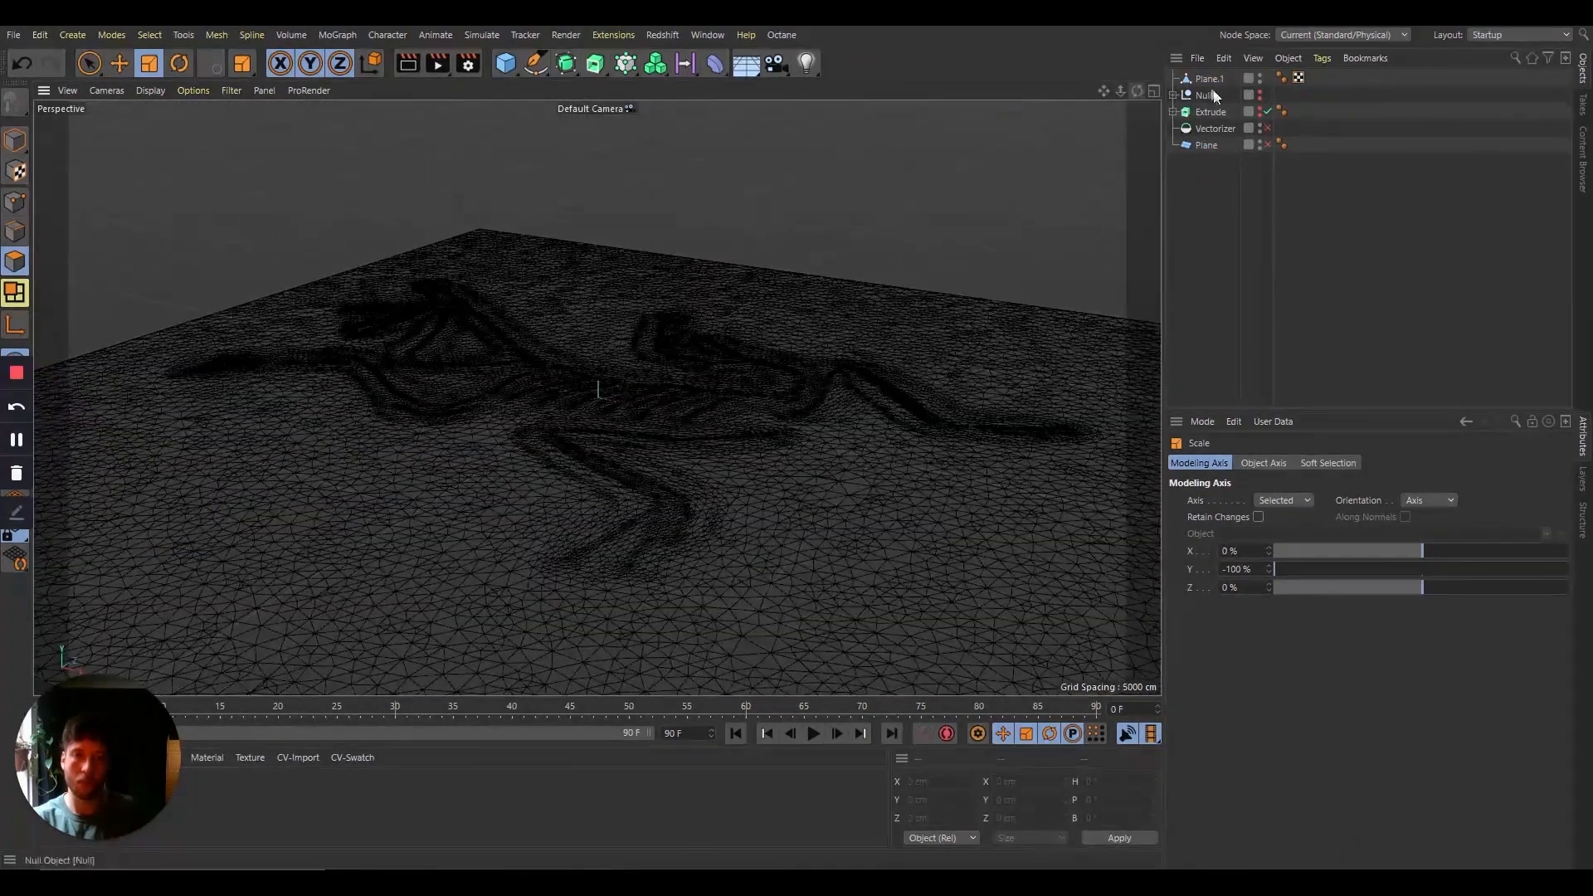
pyautogui.click(1209, 78)
pyautogui.click(1220, 463)
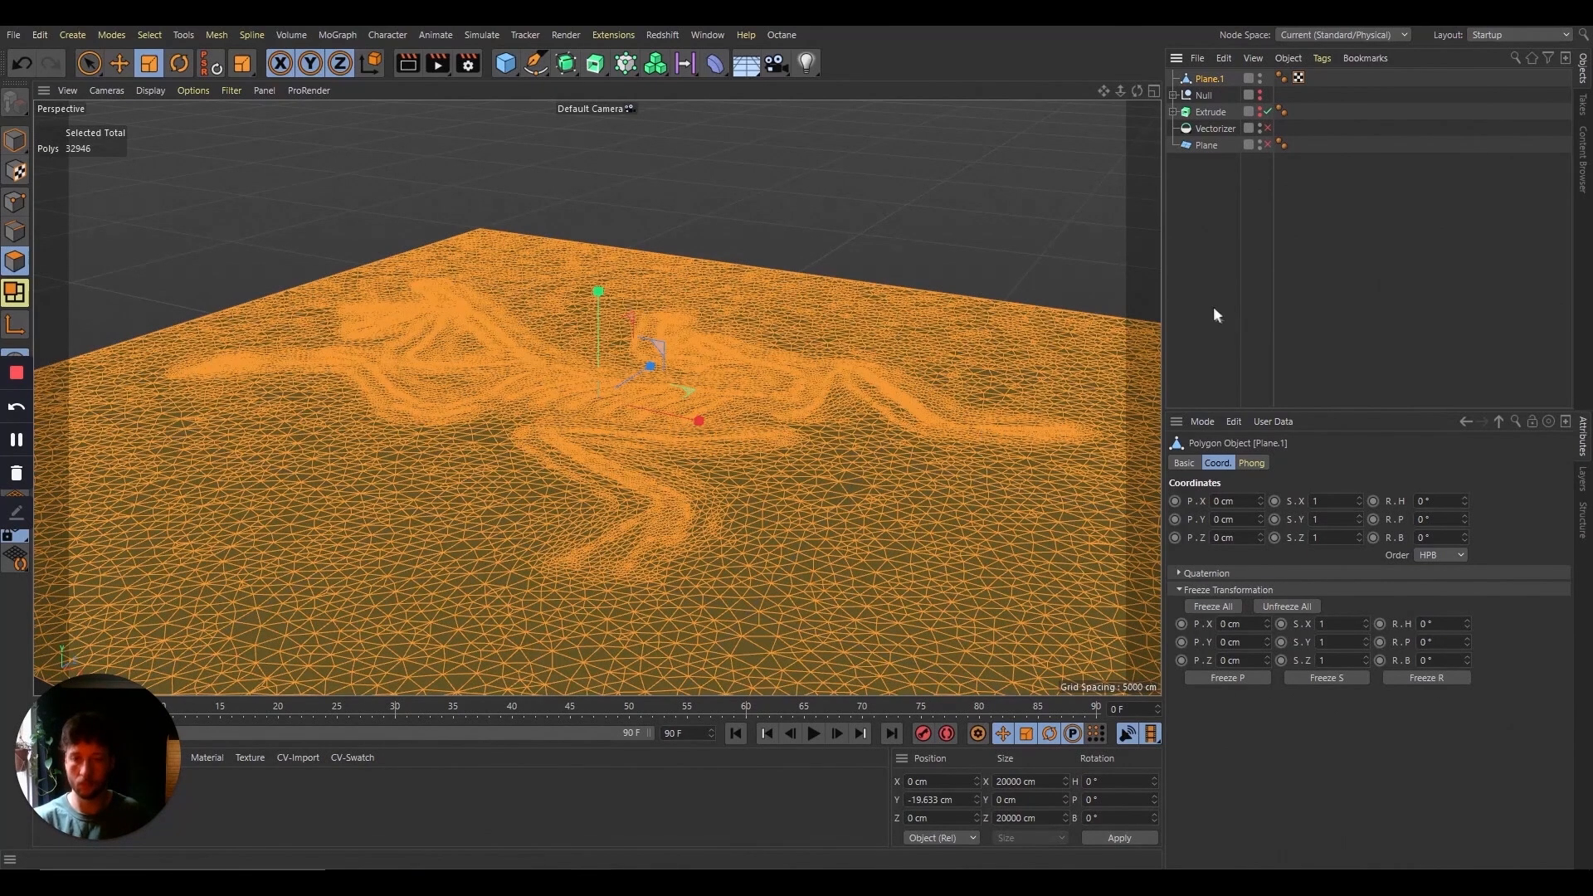
pyautogui.moveTo(1136, 90); pyautogui.dragTo(1103, 172)
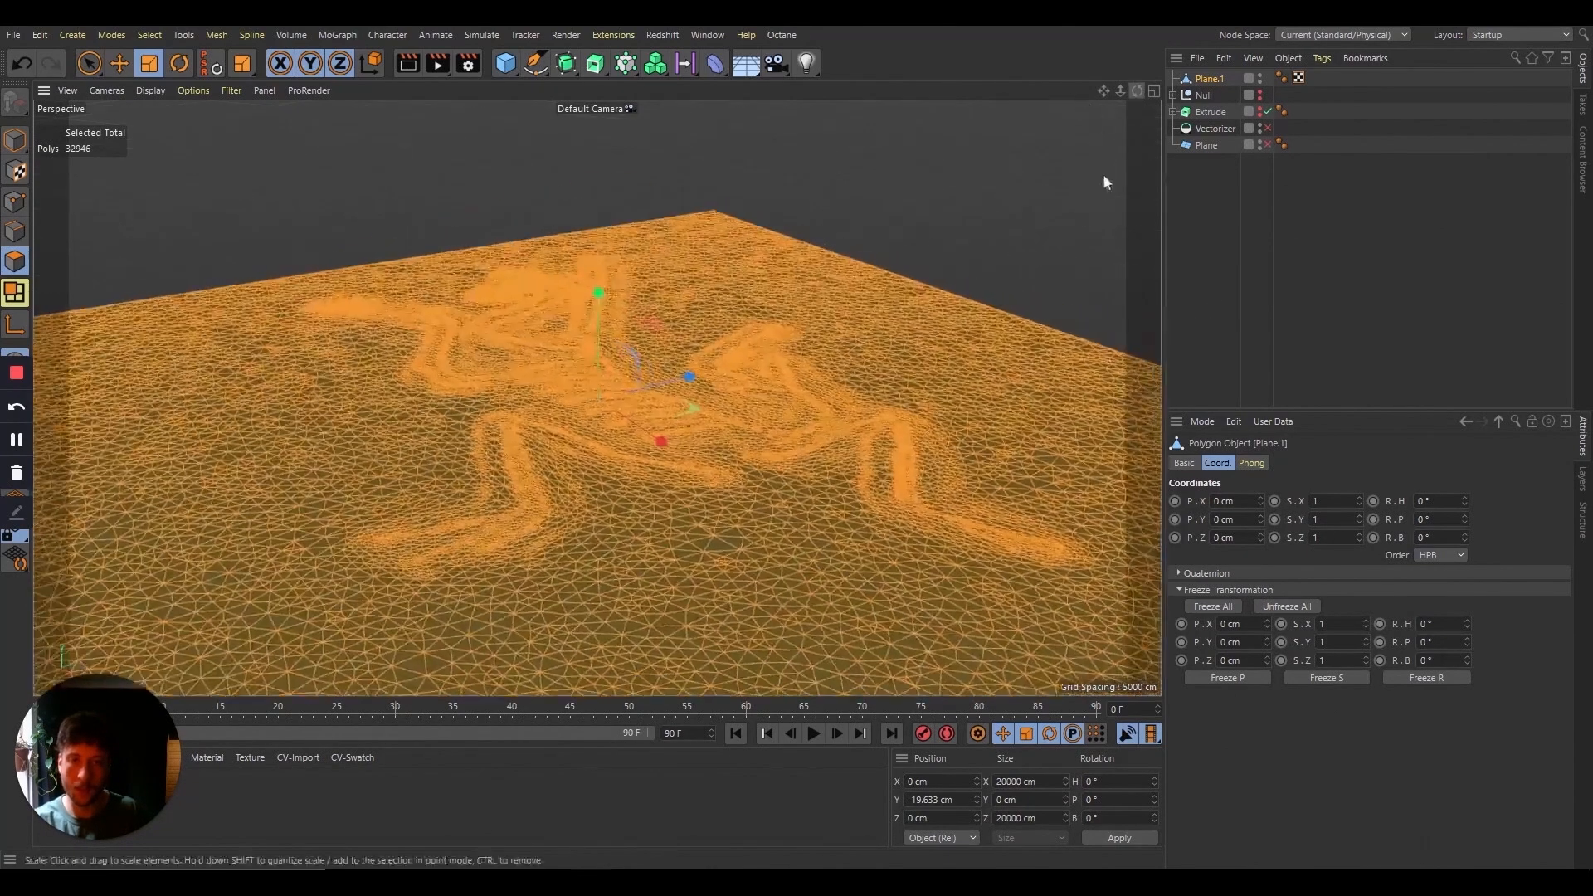
pyautogui.moveTo(1128, 90); pyautogui.dragTo(1244, 247)
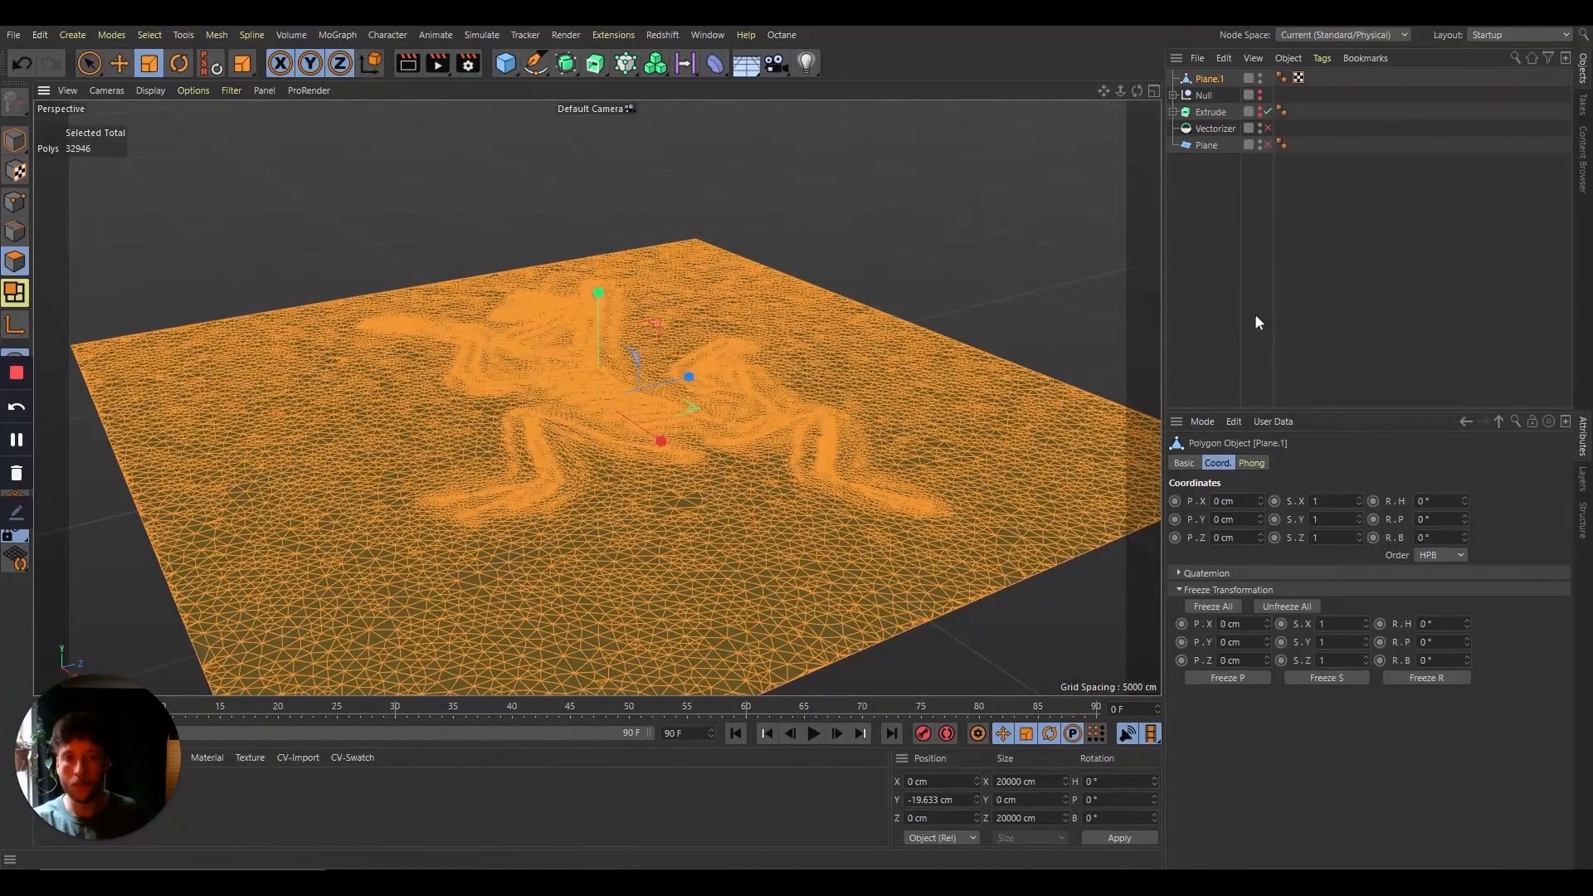
# Step: Store all points of Plane.1 with Set Selection, and test restoring the stored selection after selecting a different set of points
pyautogui.click(15, 202)
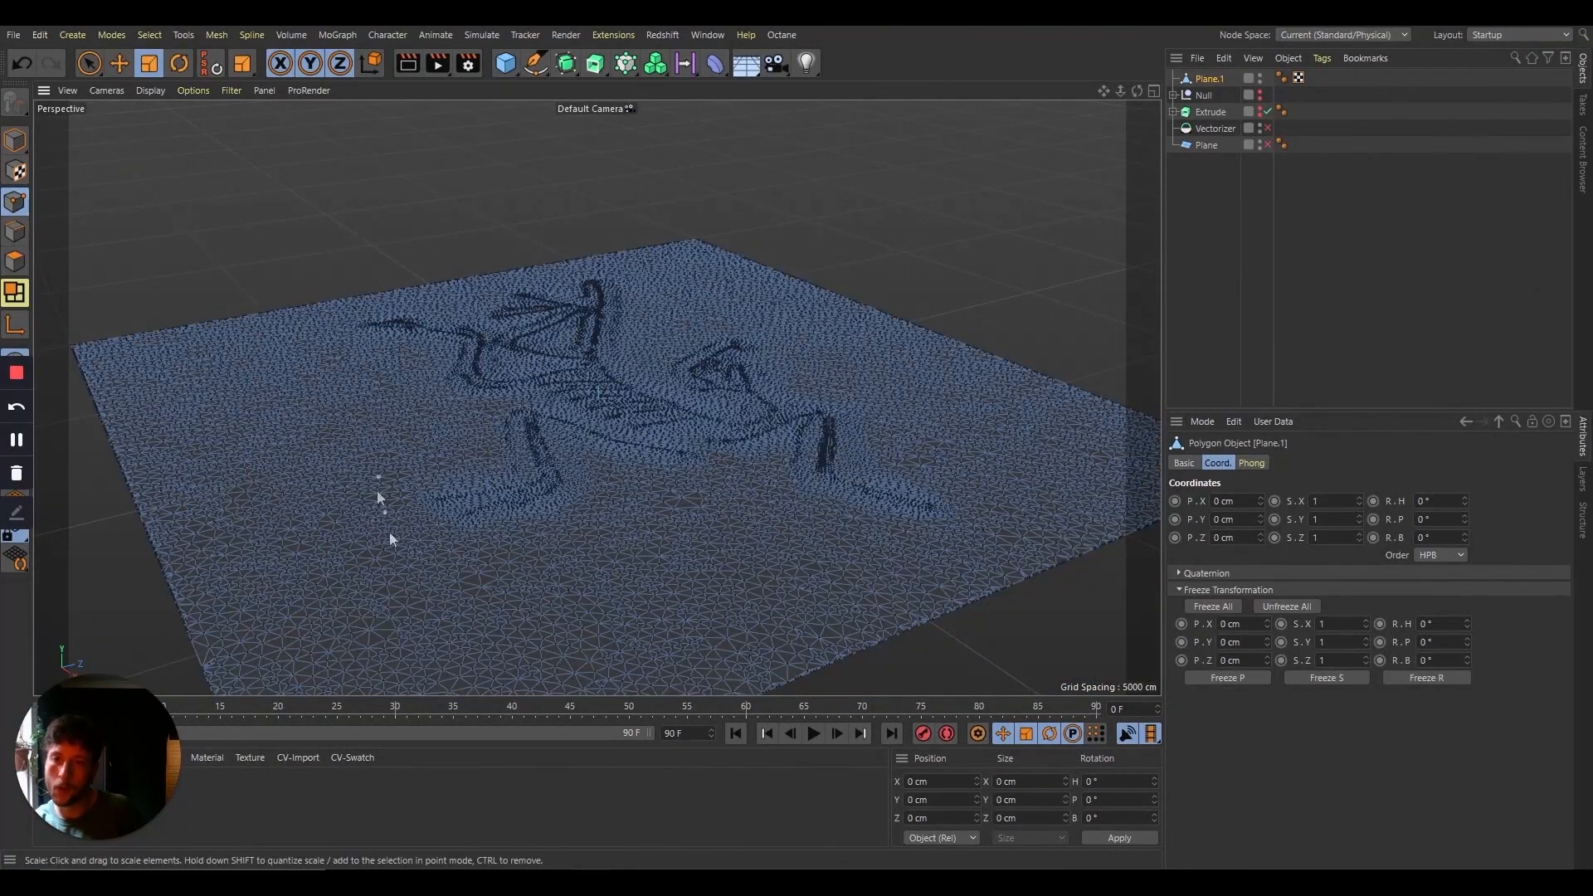
pyautogui.moveTo(92, 67); pyautogui.dragTo(111, 88)
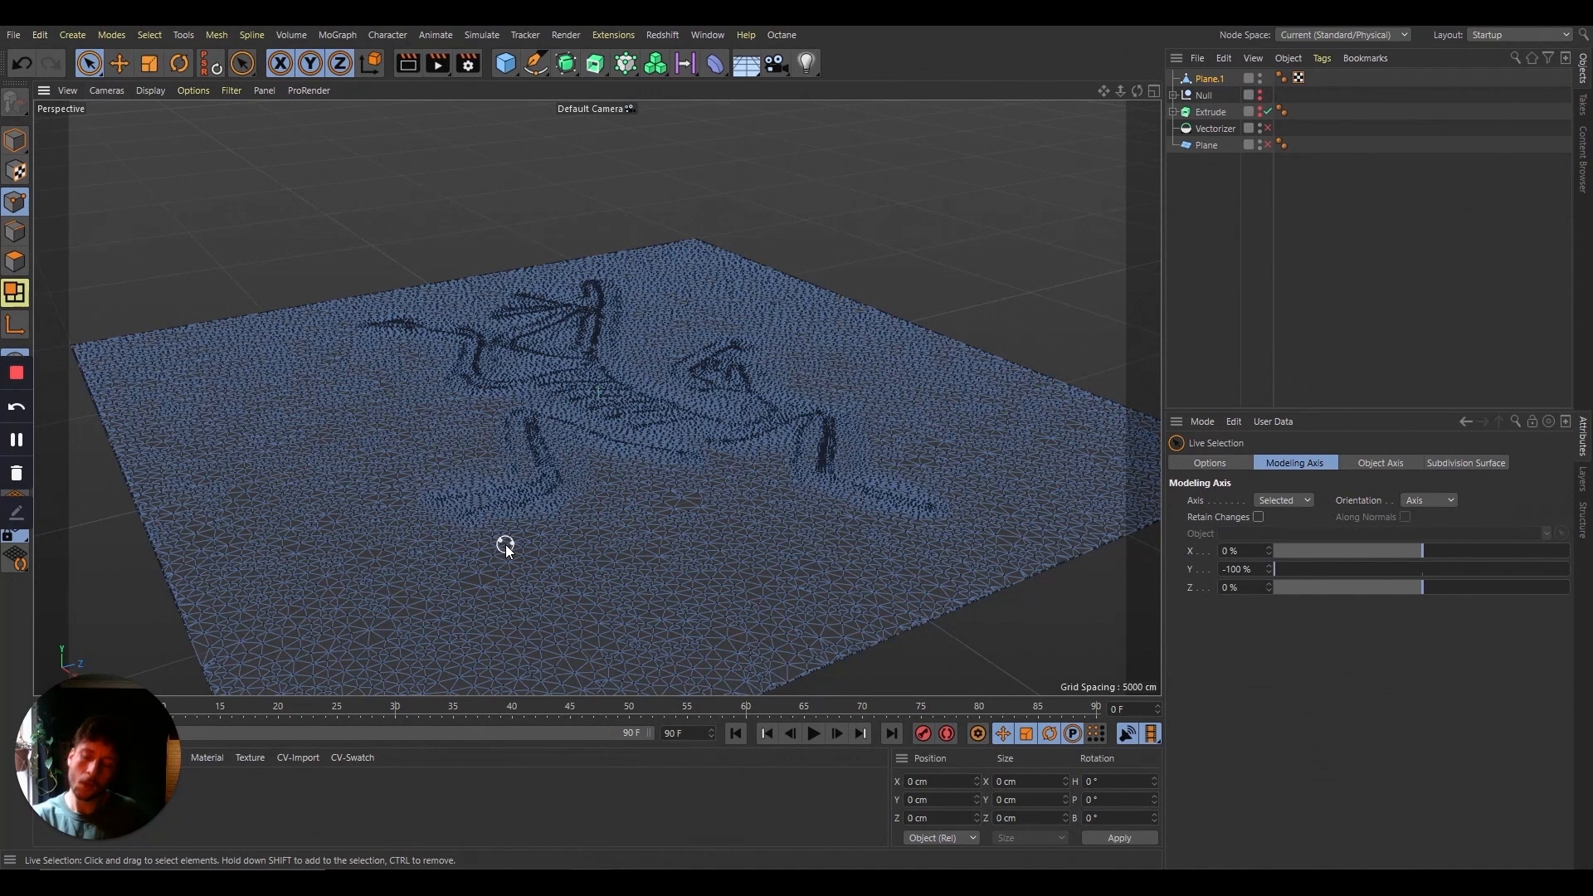
pyautogui.hotkey('ctrl', 'a')
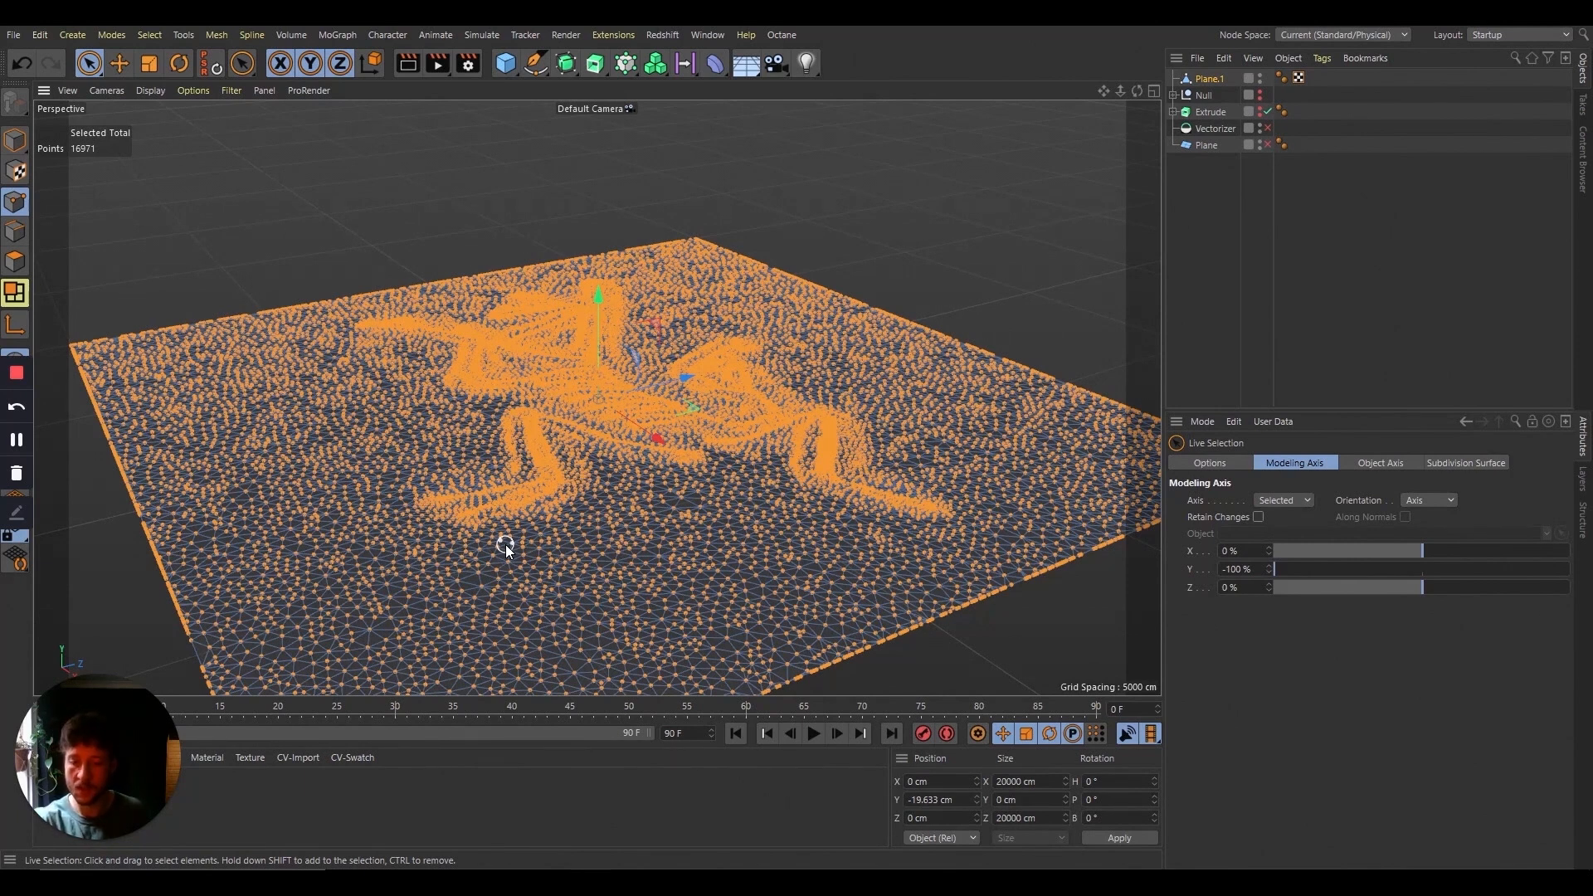
pyautogui.hotkey('shift', 'c')
pyautogui.write('set')
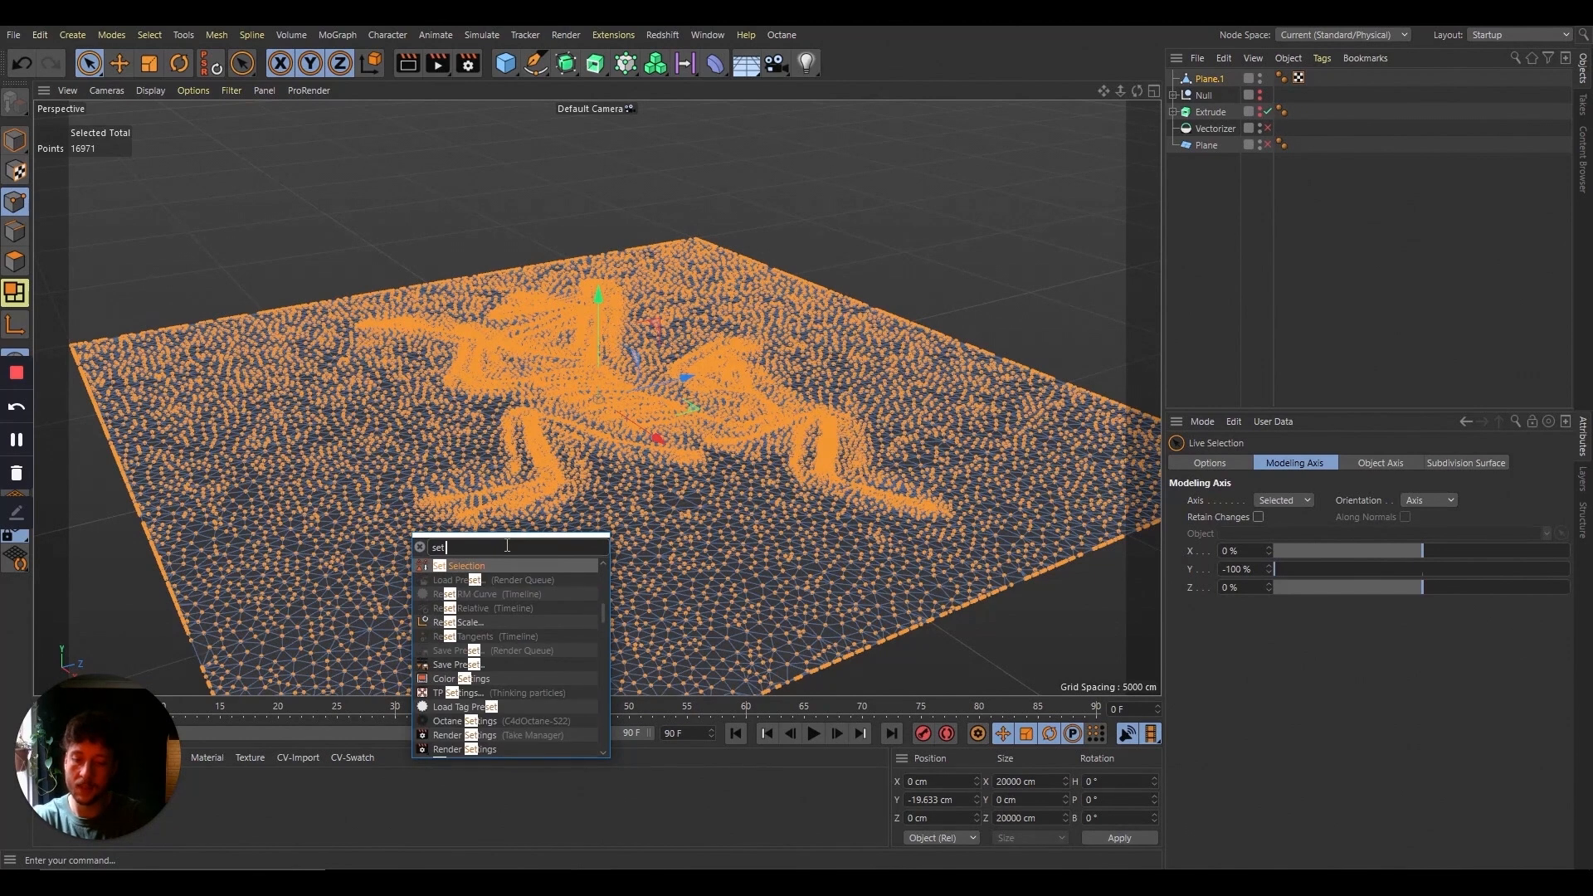
pyautogui.write(' selection')
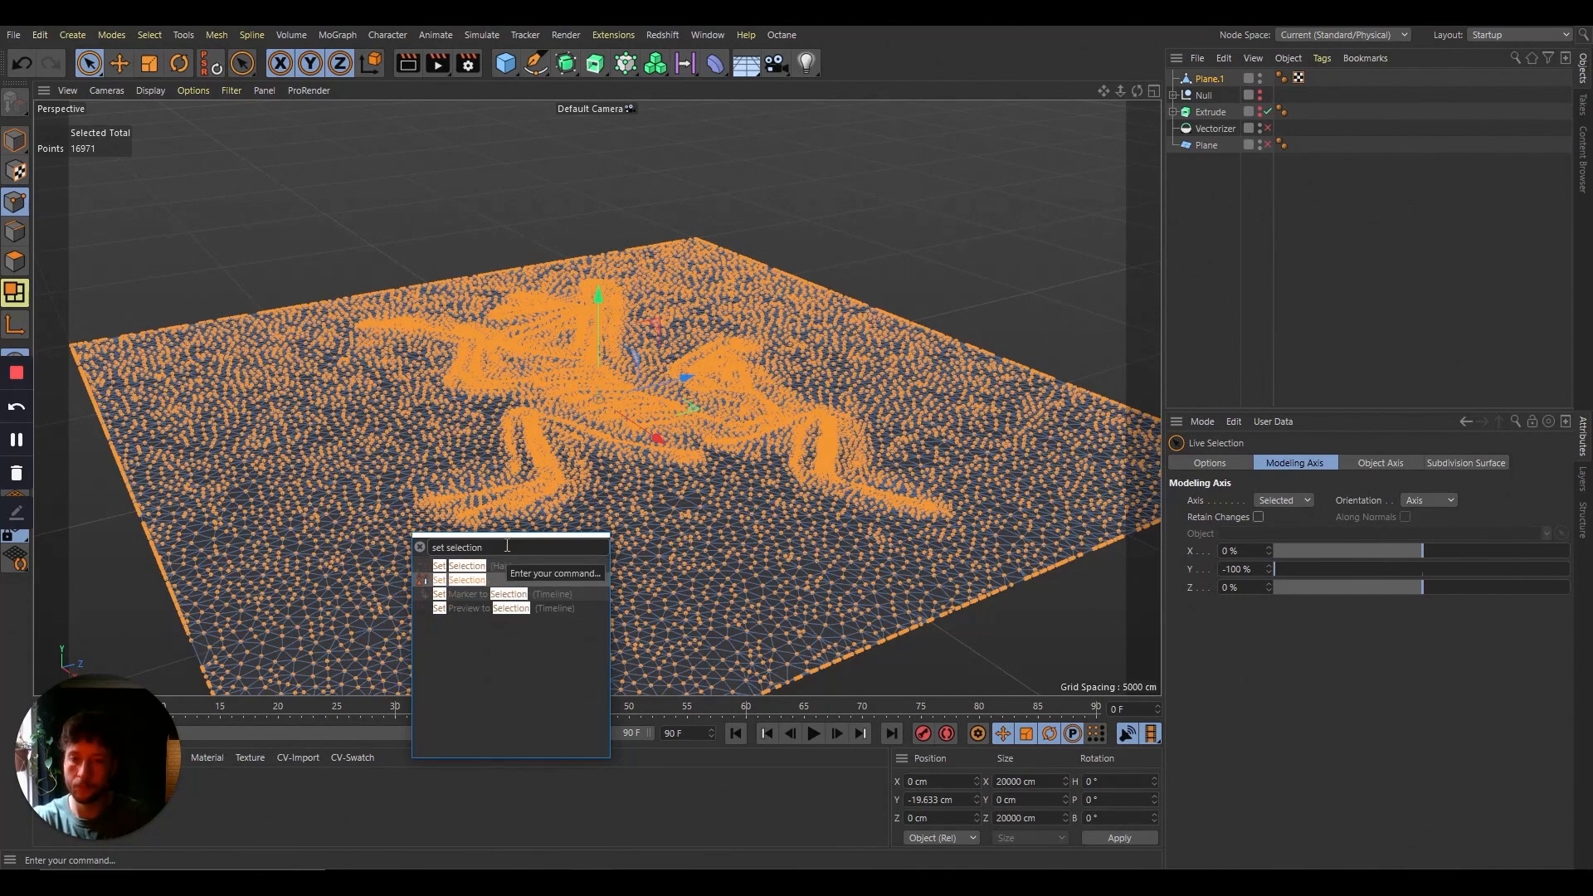
pyautogui.press('Return')
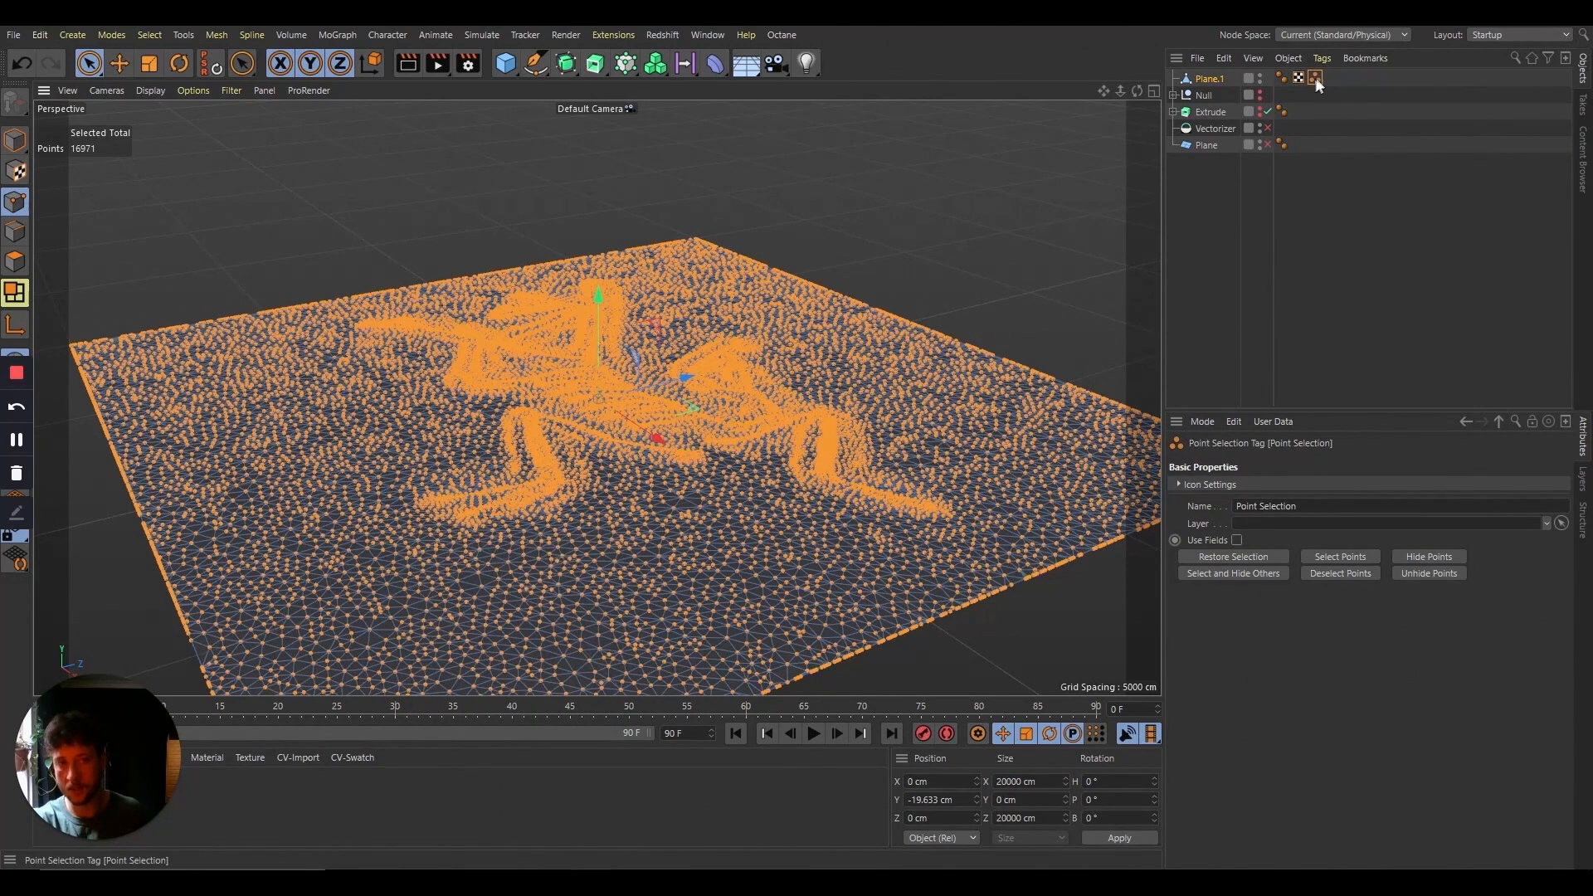
pyautogui.moveTo(993, 410)
pyautogui.mouseDown()
pyautogui.moveTo(664, 624)
pyautogui.moveTo(639, 394)
pyautogui.moveTo(506, 361)
pyautogui.moveTo(187, 452)
pyautogui.moveTo(157, 411)
pyautogui.mouseUp()
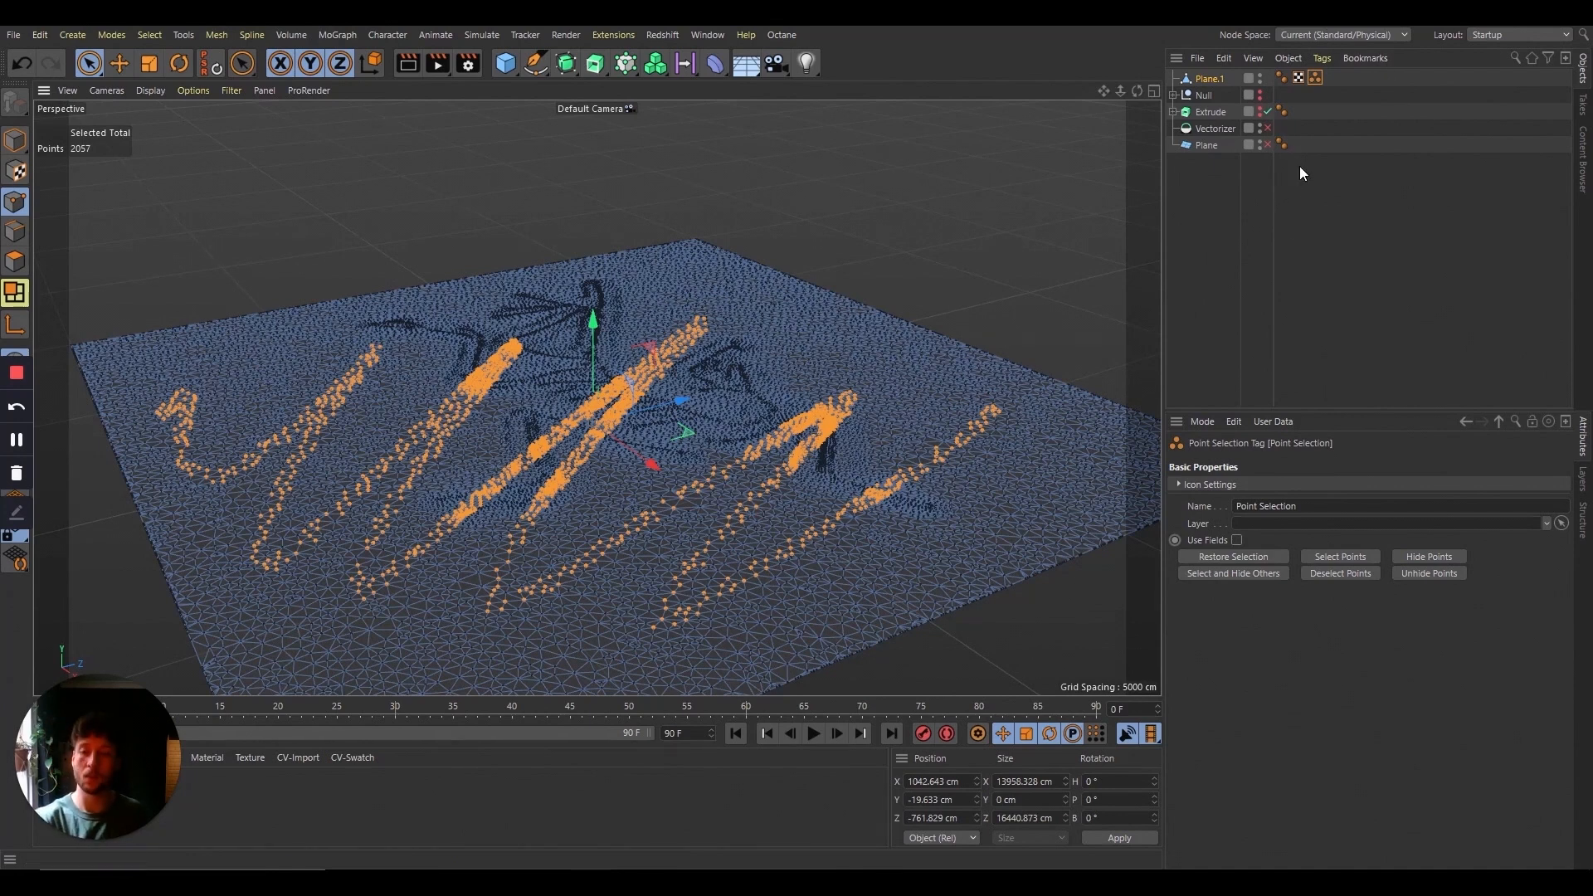
pyautogui.doubleClick(1316, 78)
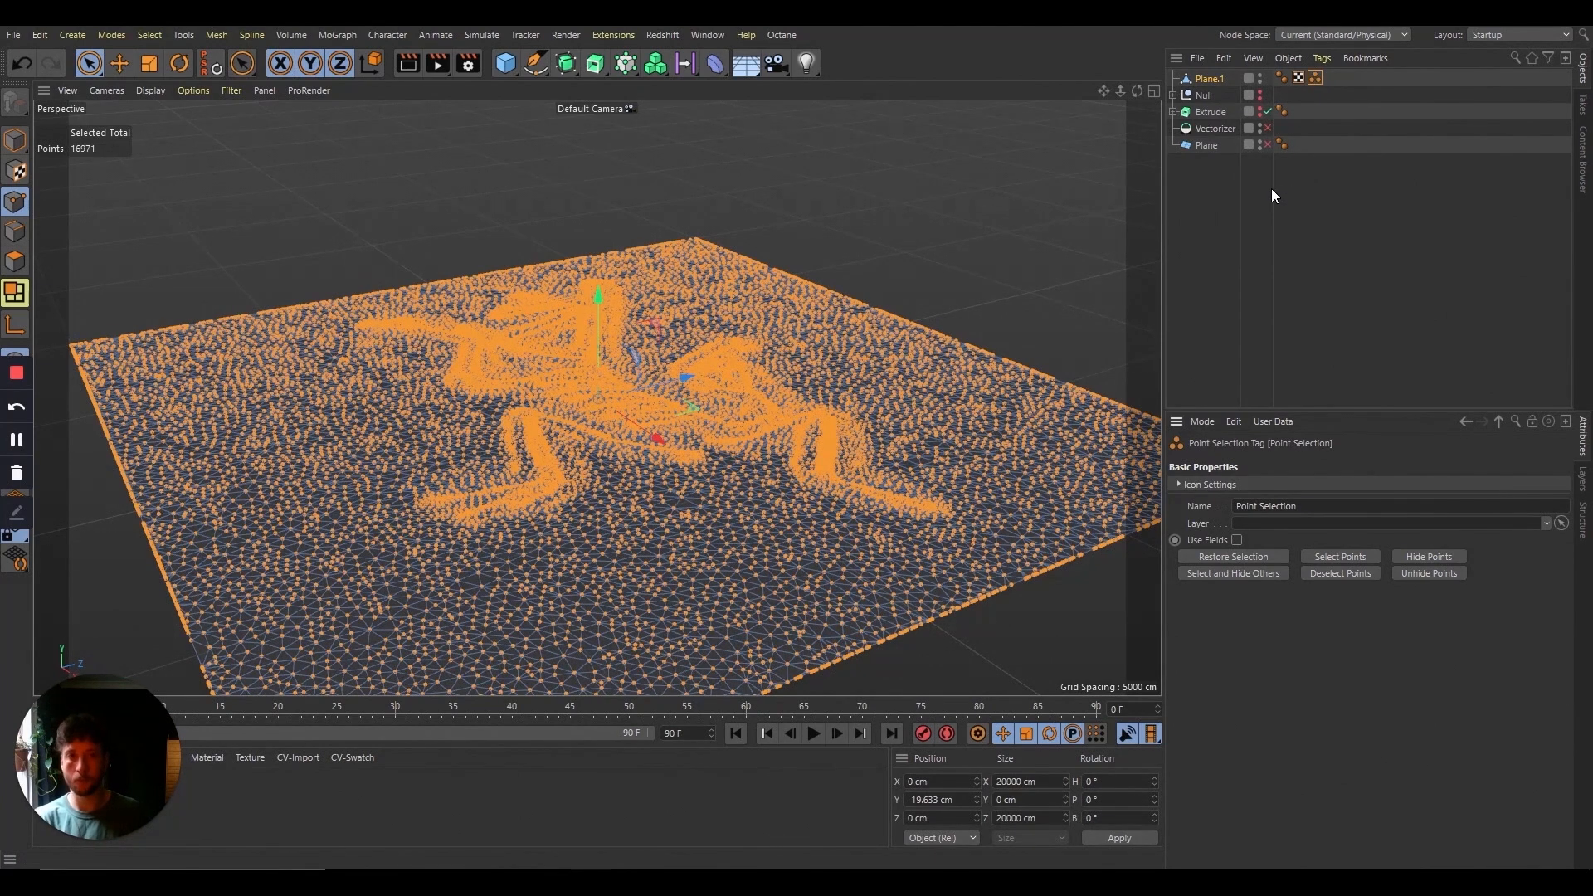
# Step: Put Plane.1 under a Subdivision Surface and set both editor and renderer subdivision to 1
pyautogui.keyDown('alt'); pyautogui.click(568, 64); pyautogui.keyUp('alt')
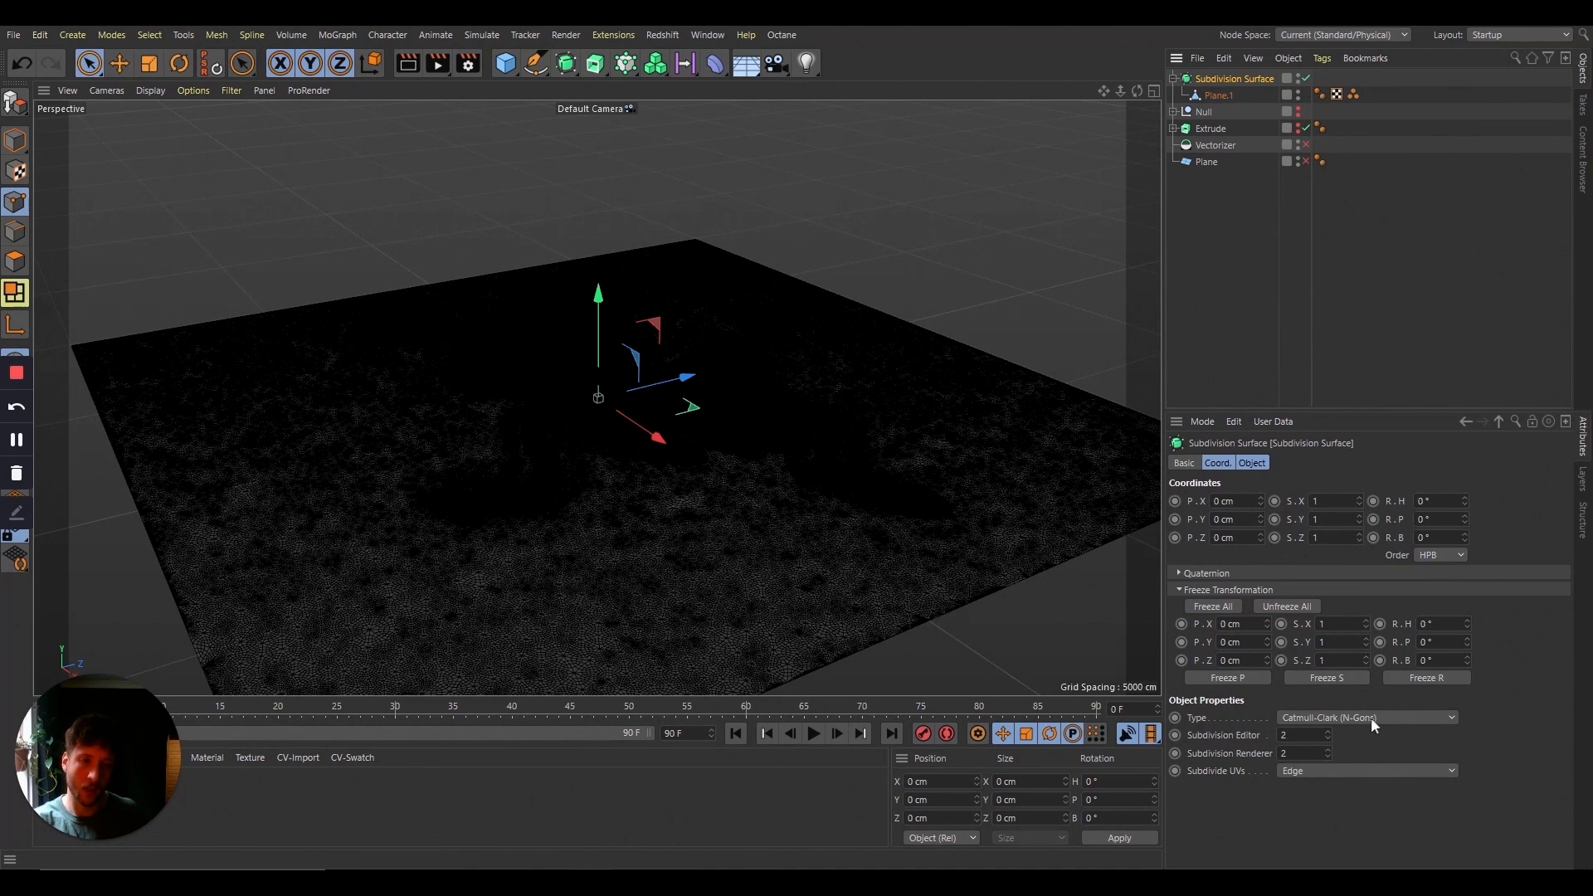
pyautogui.click(1308, 737)
pyautogui.write('1')
pyautogui.press('Tab')
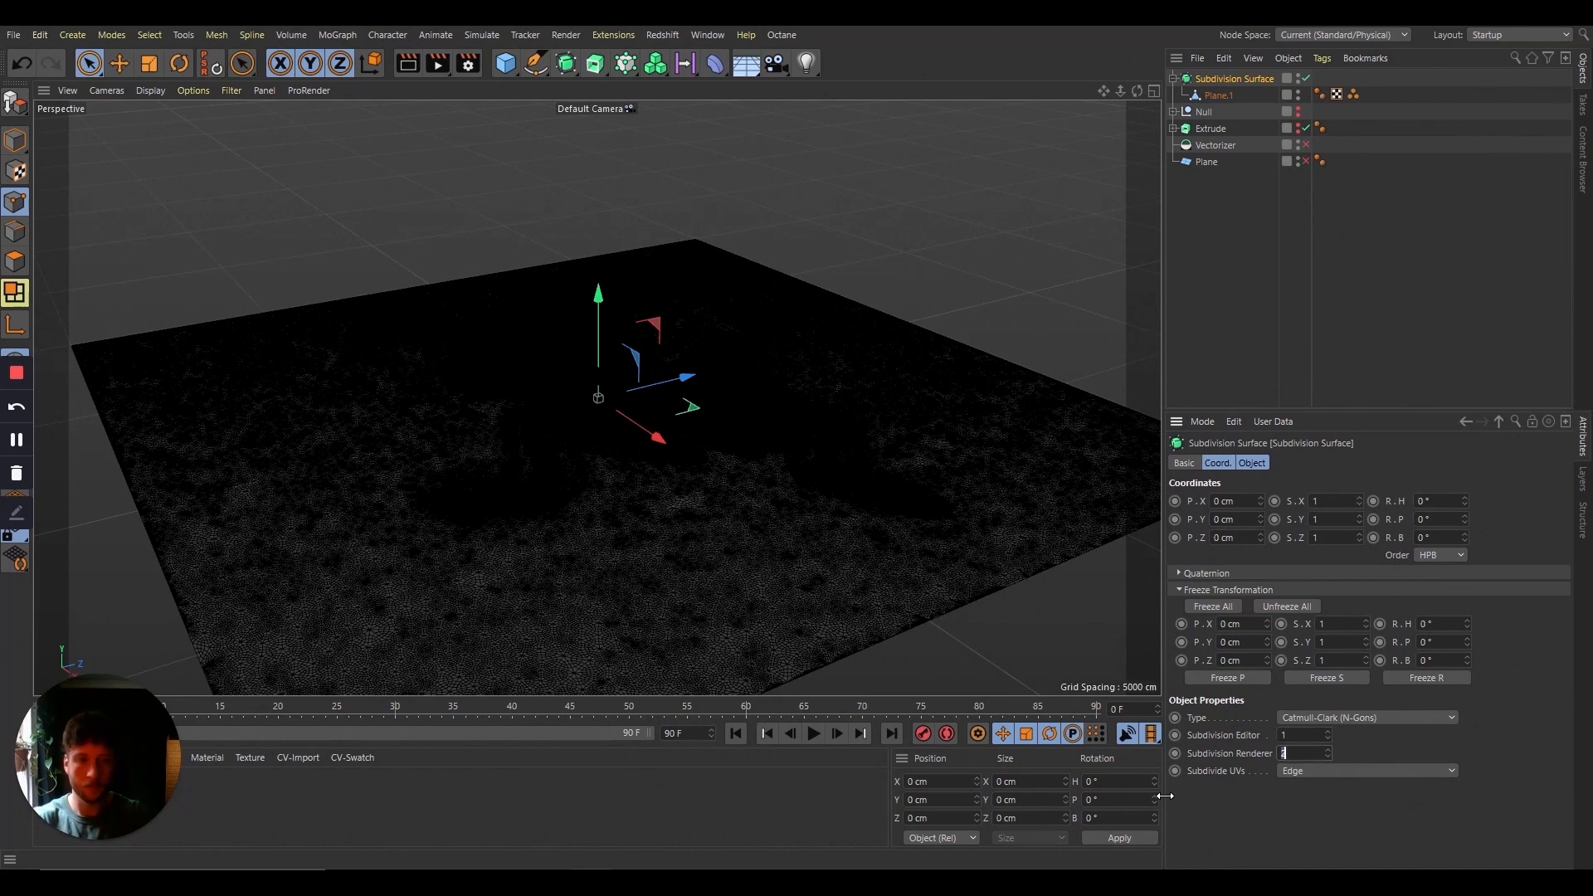
pyautogui.write('1')
# Step: Examine the subdivided mesh up close around the skeleton's limbs and the open ground
pyautogui.moveTo(1120, 91); pyautogui.dragTo(1187, 37)
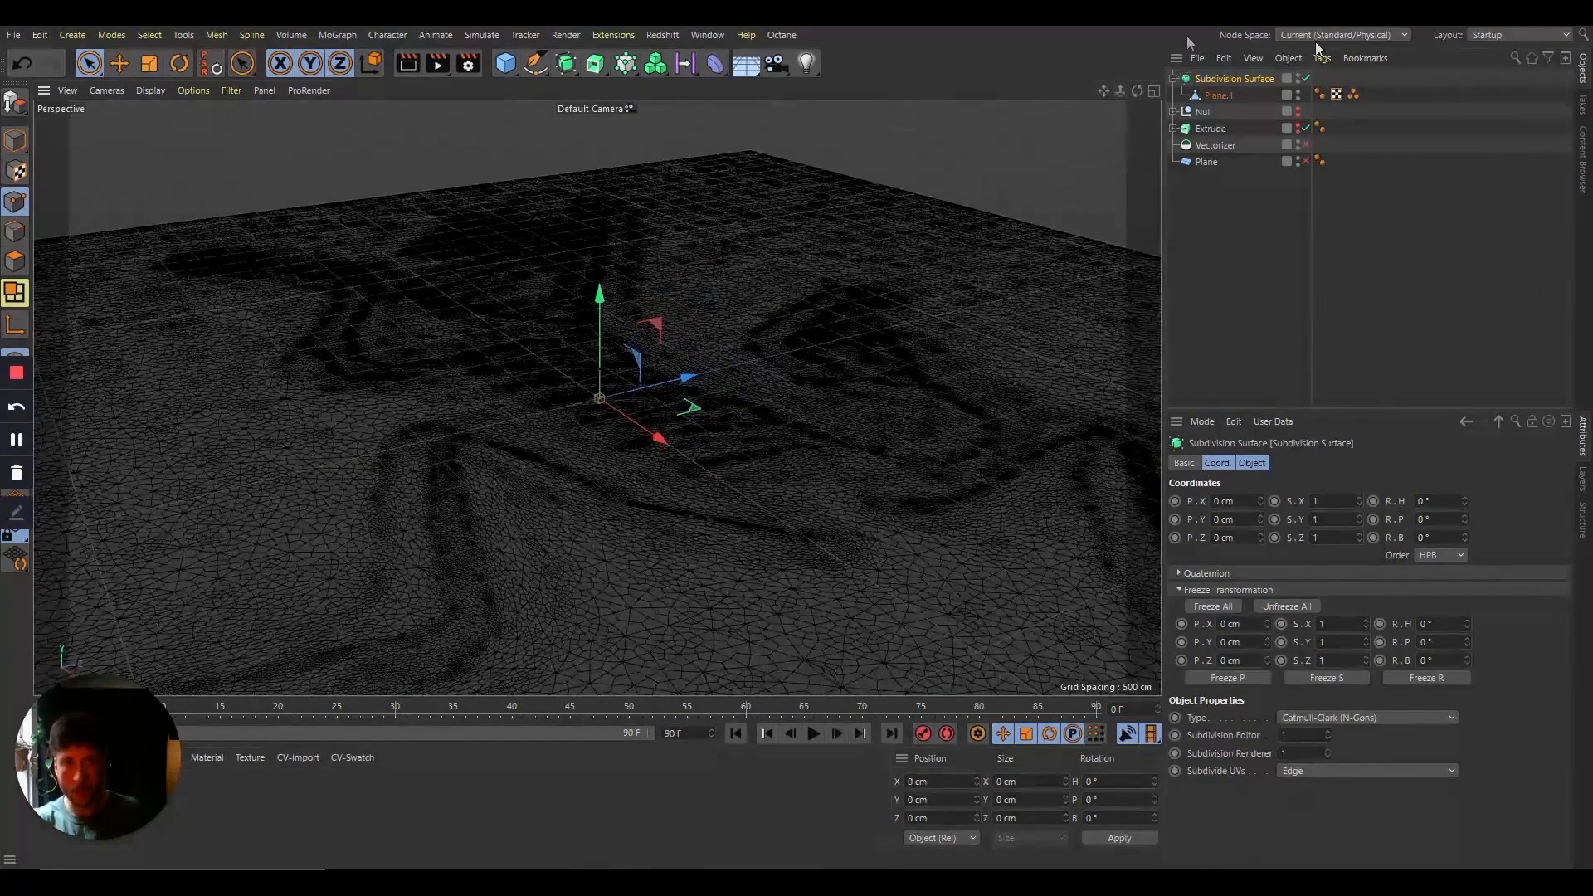
pyautogui.moveTo(1137, 90); pyautogui.dragTo(1493, 13)
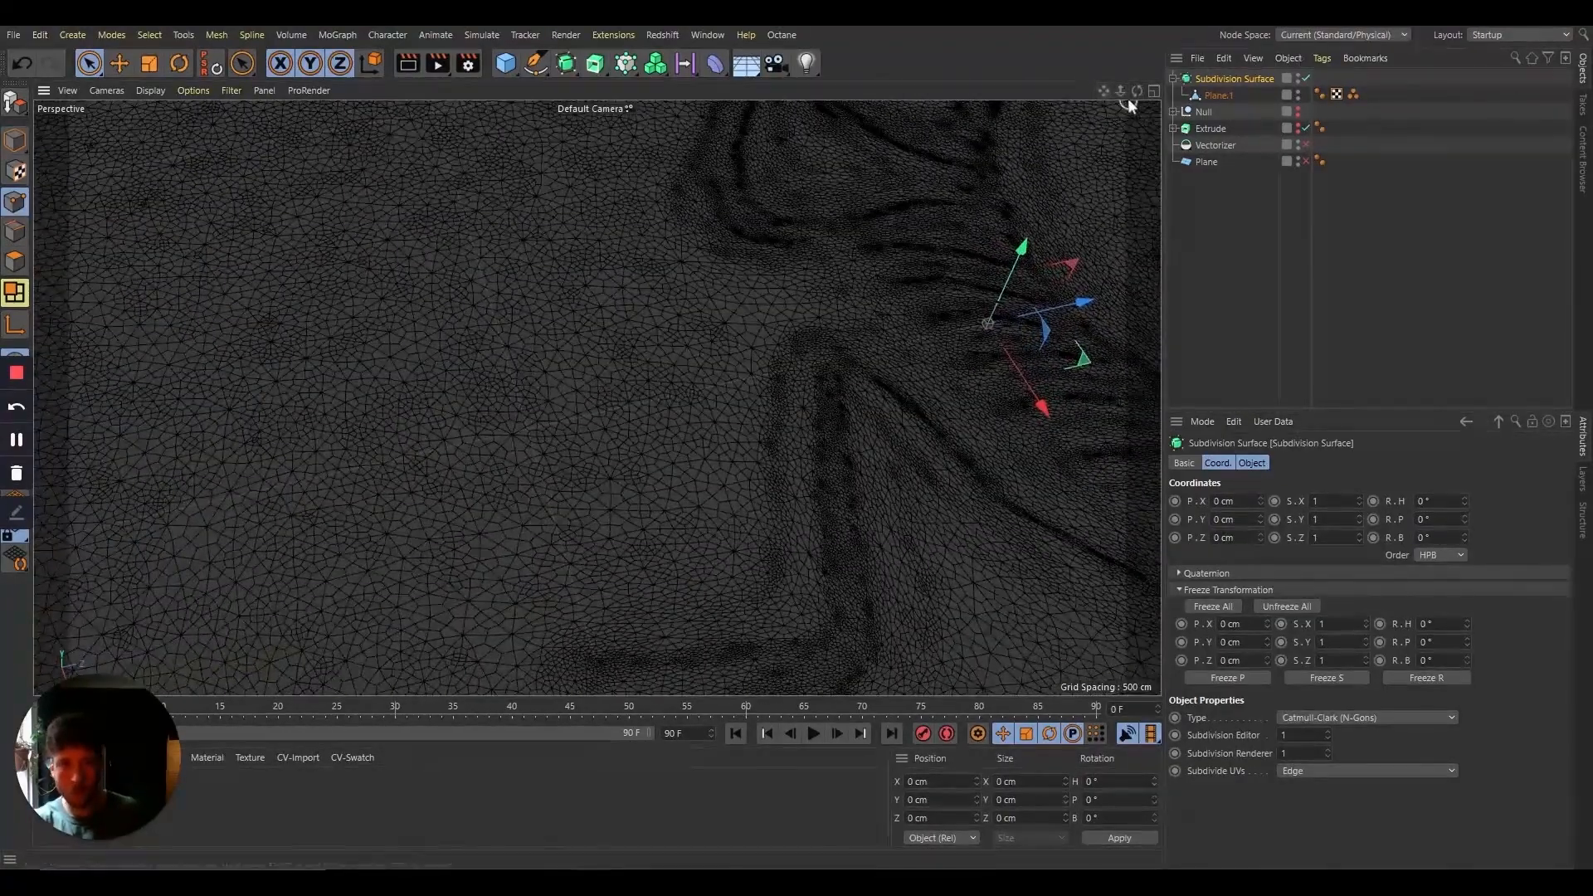
pyautogui.moveTo(1128, 98); pyautogui.dragTo(1023, 240)
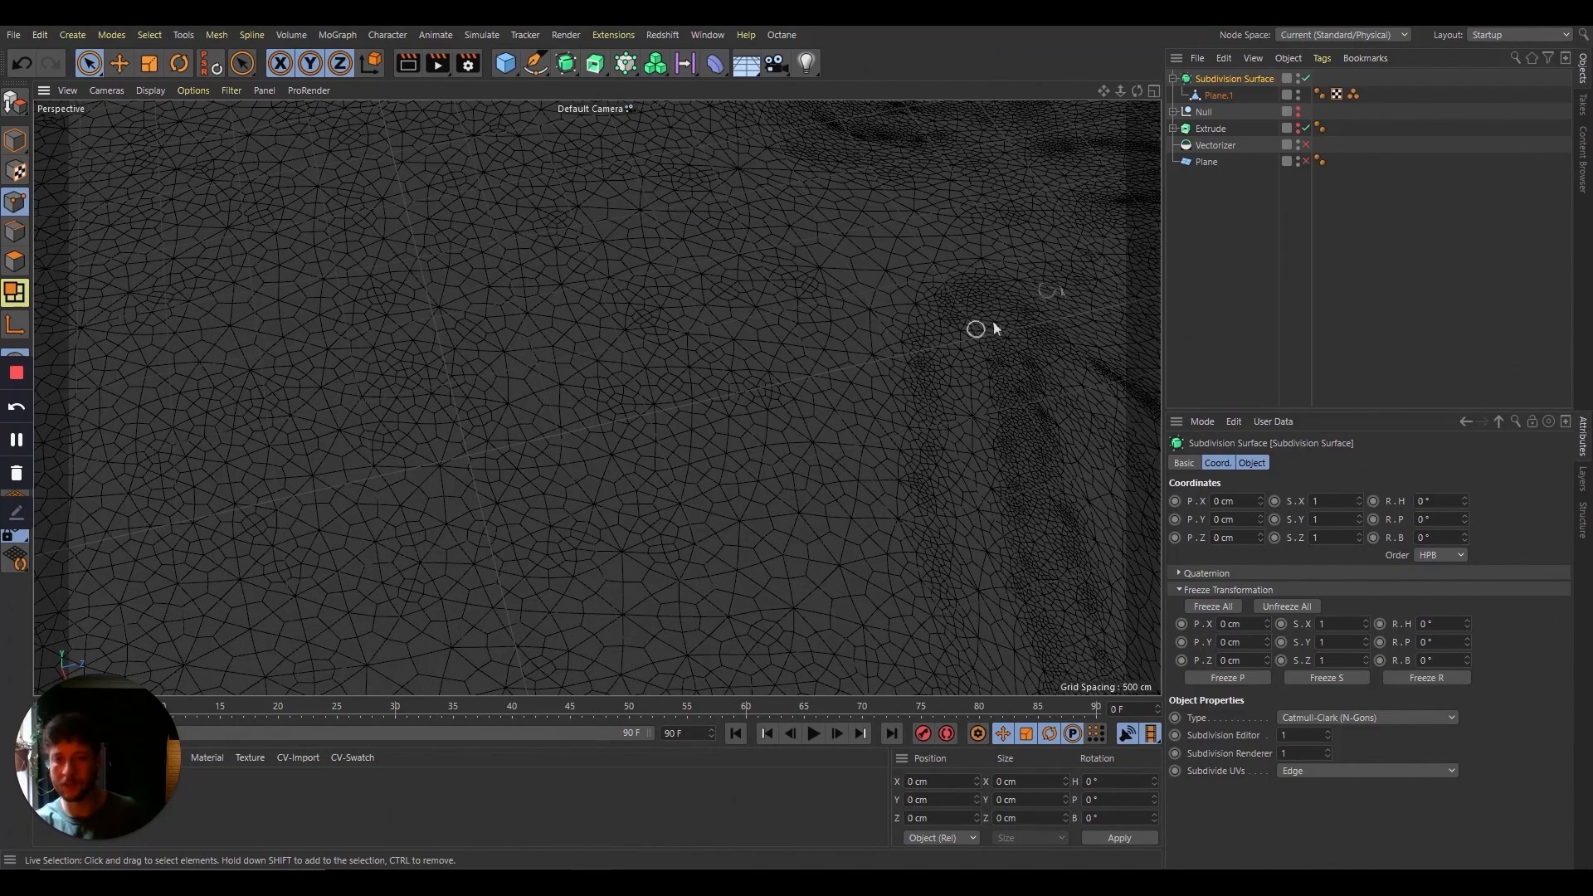
# Step: Bake the Subdivision Surface into a polygon mesh with Current State to Object and place the baked copy above the original in the hierarchy
pyautogui.moveTo(1138, 90)
pyautogui.mouseDown()
pyautogui.moveTo(1178, 41)
pyautogui.moveTo(1132, 81)
pyautogui.mouseUp()
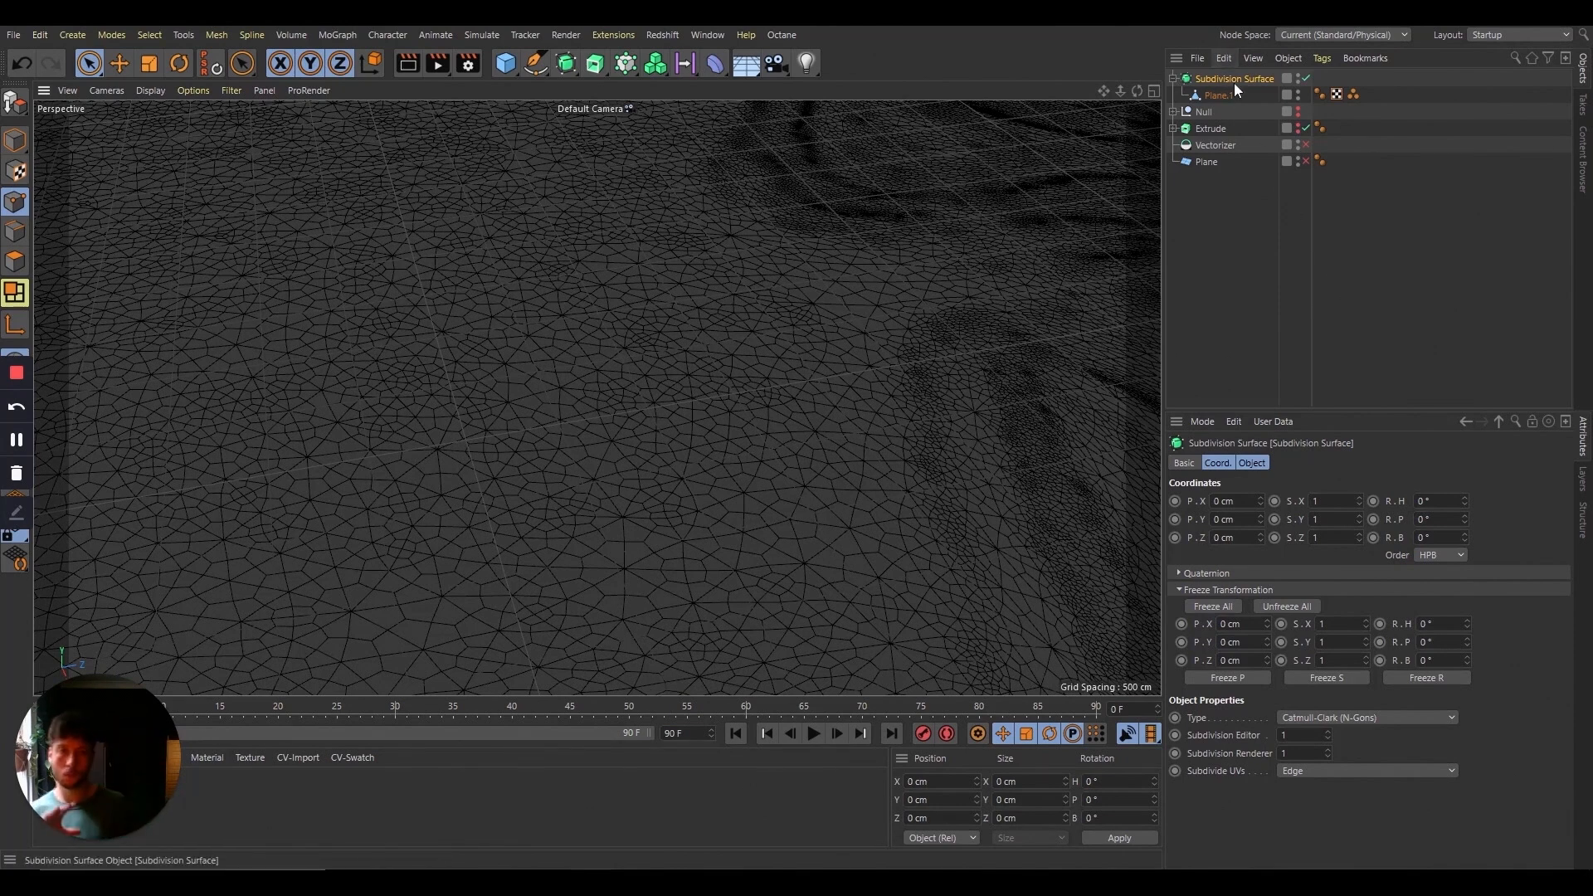
pyautogui.click(1288, 58)
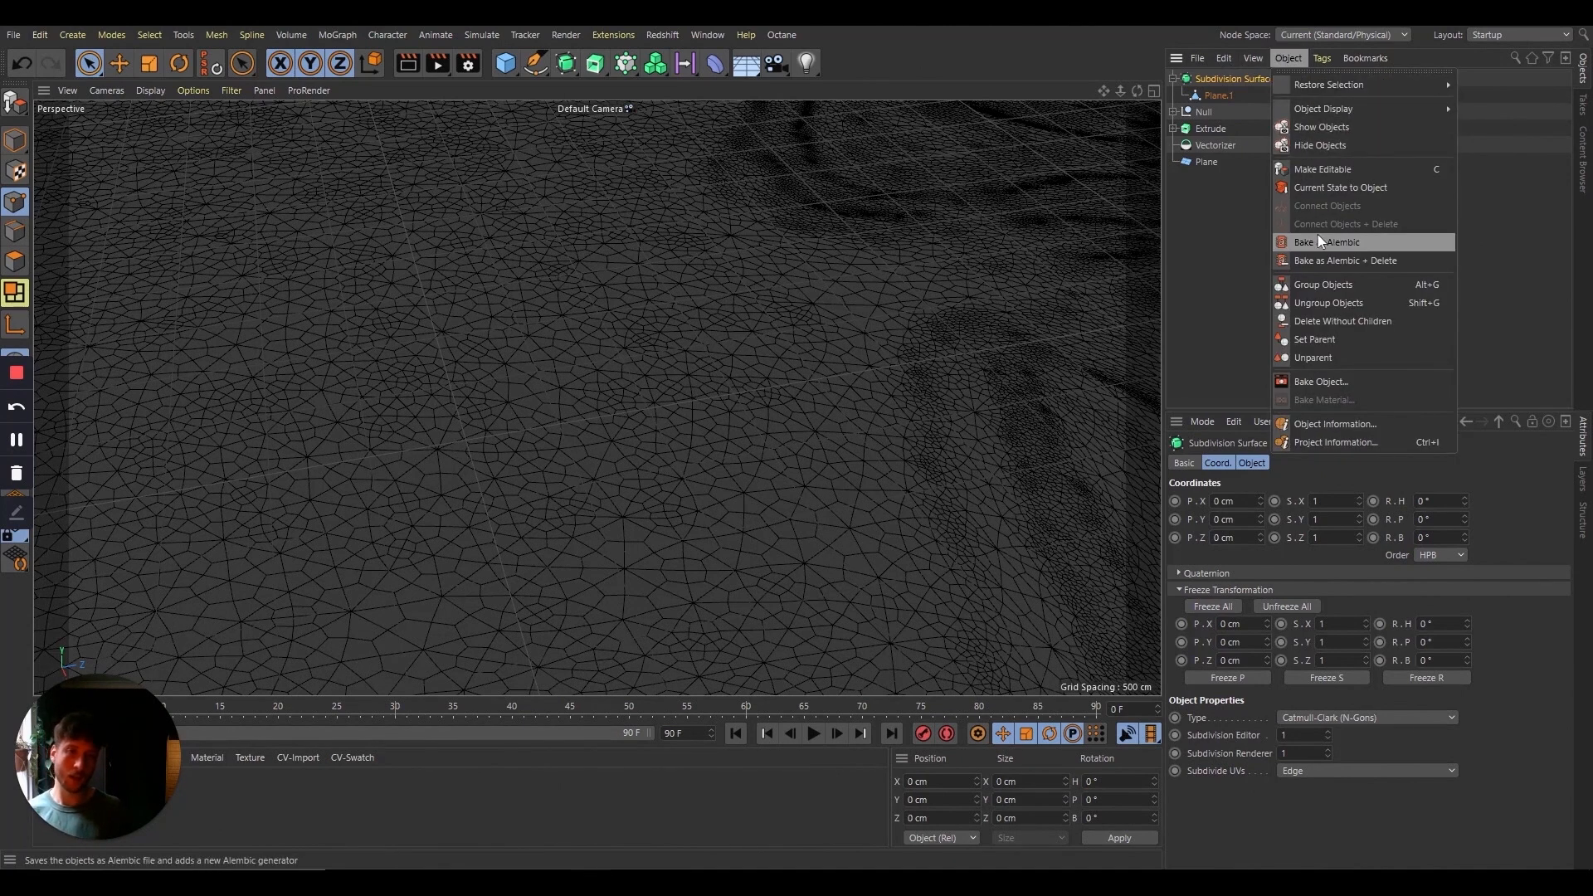
pyautogui.click(1336, 191)
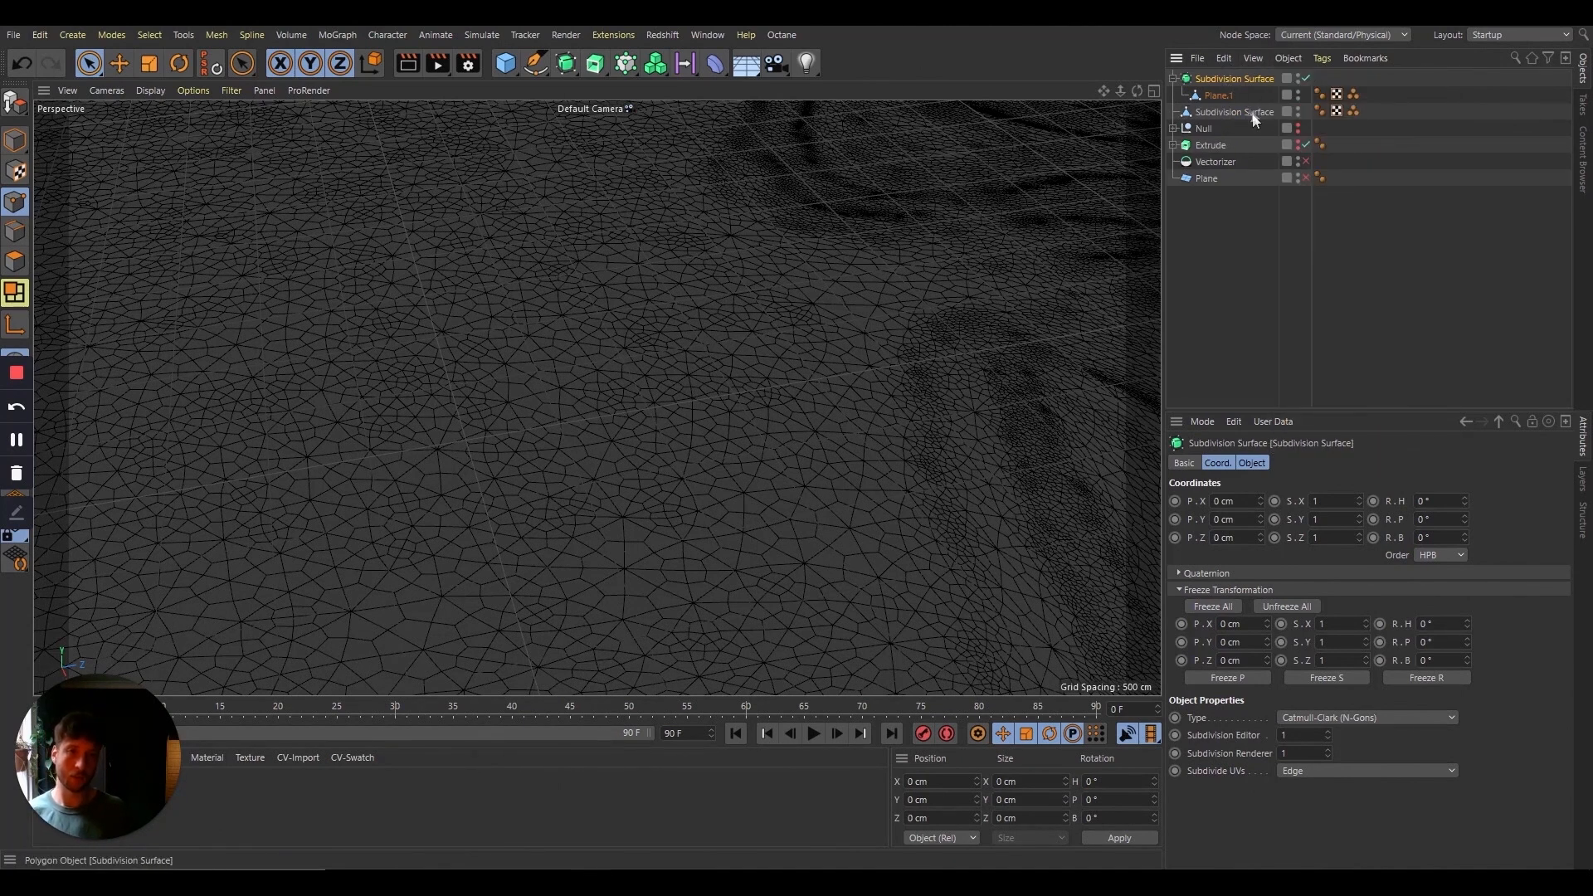
pyautogui.moveTo(1229, 123); pyautogui.dragTo(1229, 114)
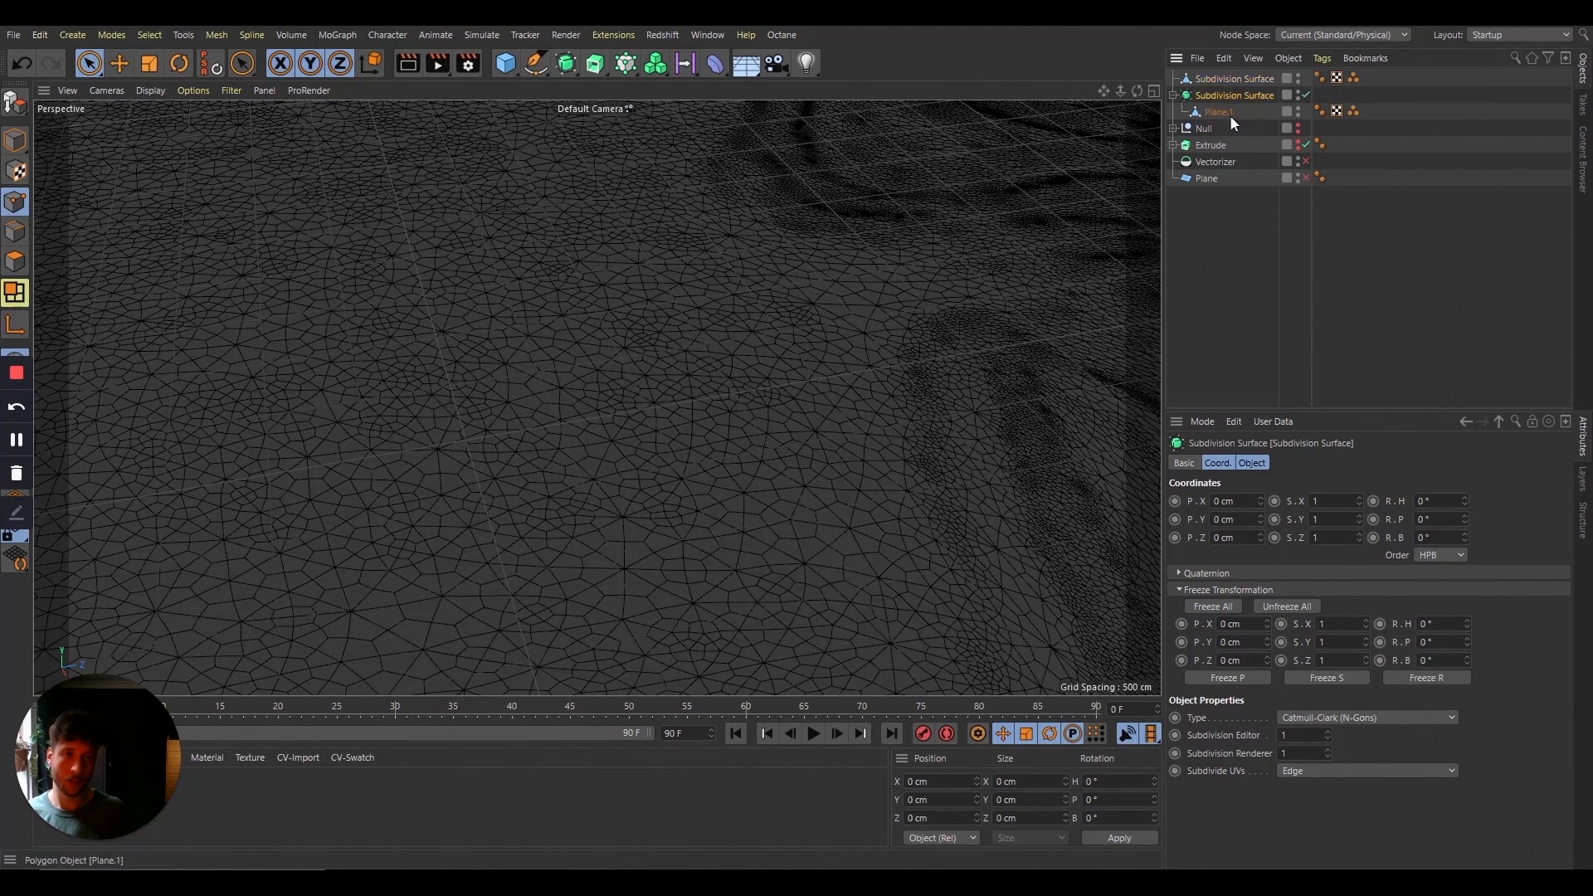
# Step: Disable the original Subdivision Surface generator, hide it in editor and renderer, and collapse its hierarchy
pyautogui.click(1305, 94)
pyautogui.keyDown('alt'); pyautogui.doubleClick(1298, 93); pyautogui.keyUp('alt')
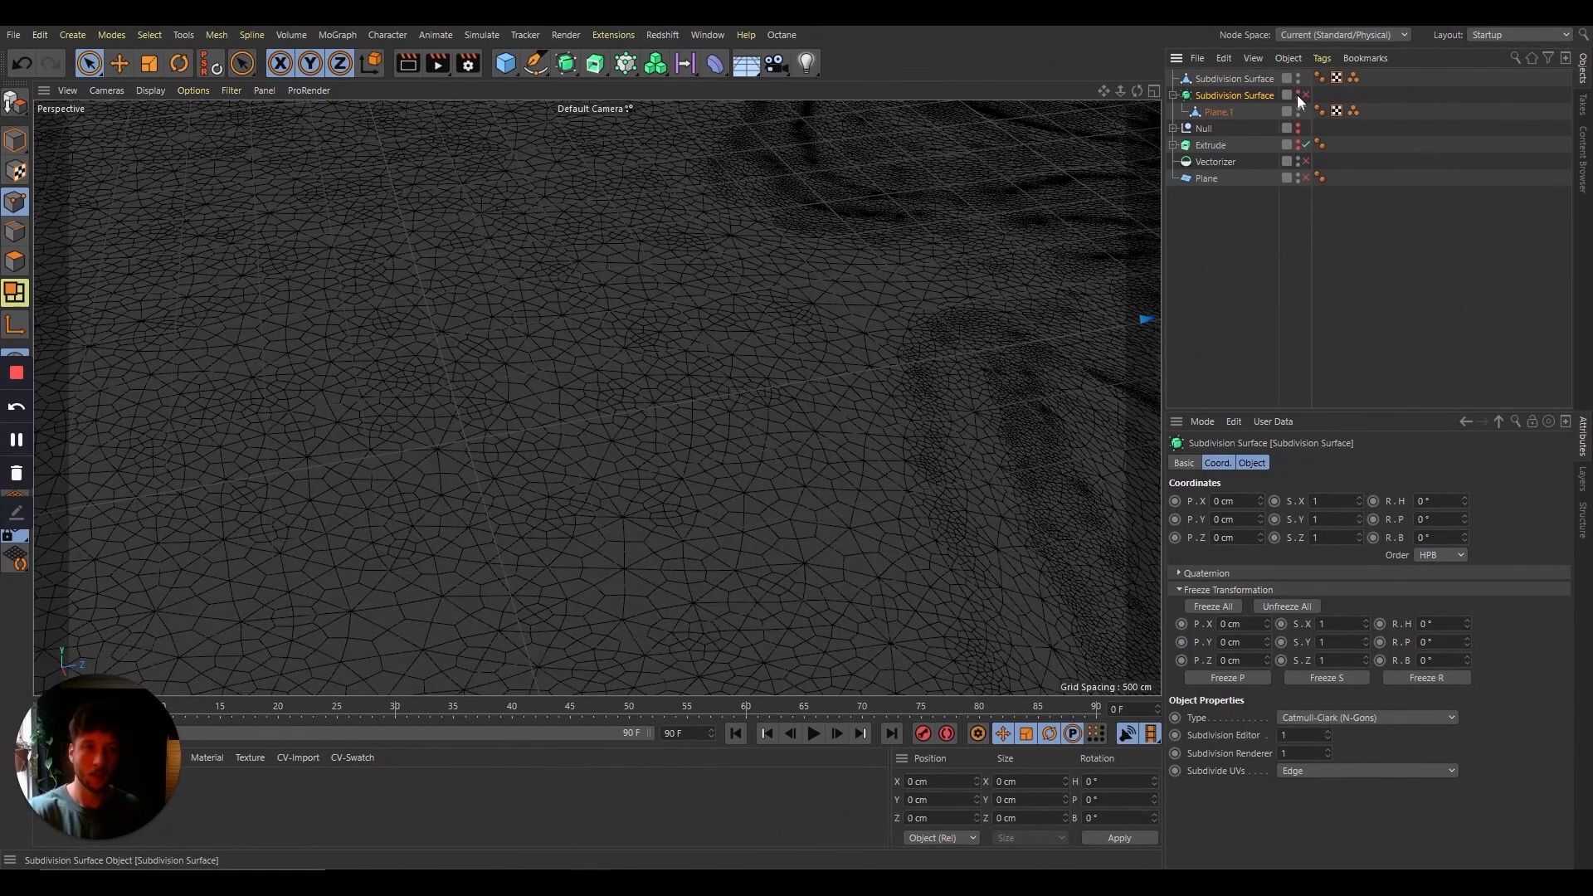
pyautogui.click(1174, 96)
# Step: Dissolve the stored point selection on the baked Subdivision Surface mesh so that merged honeycomb-like cells remain
pyautogui.click(1259, 80)
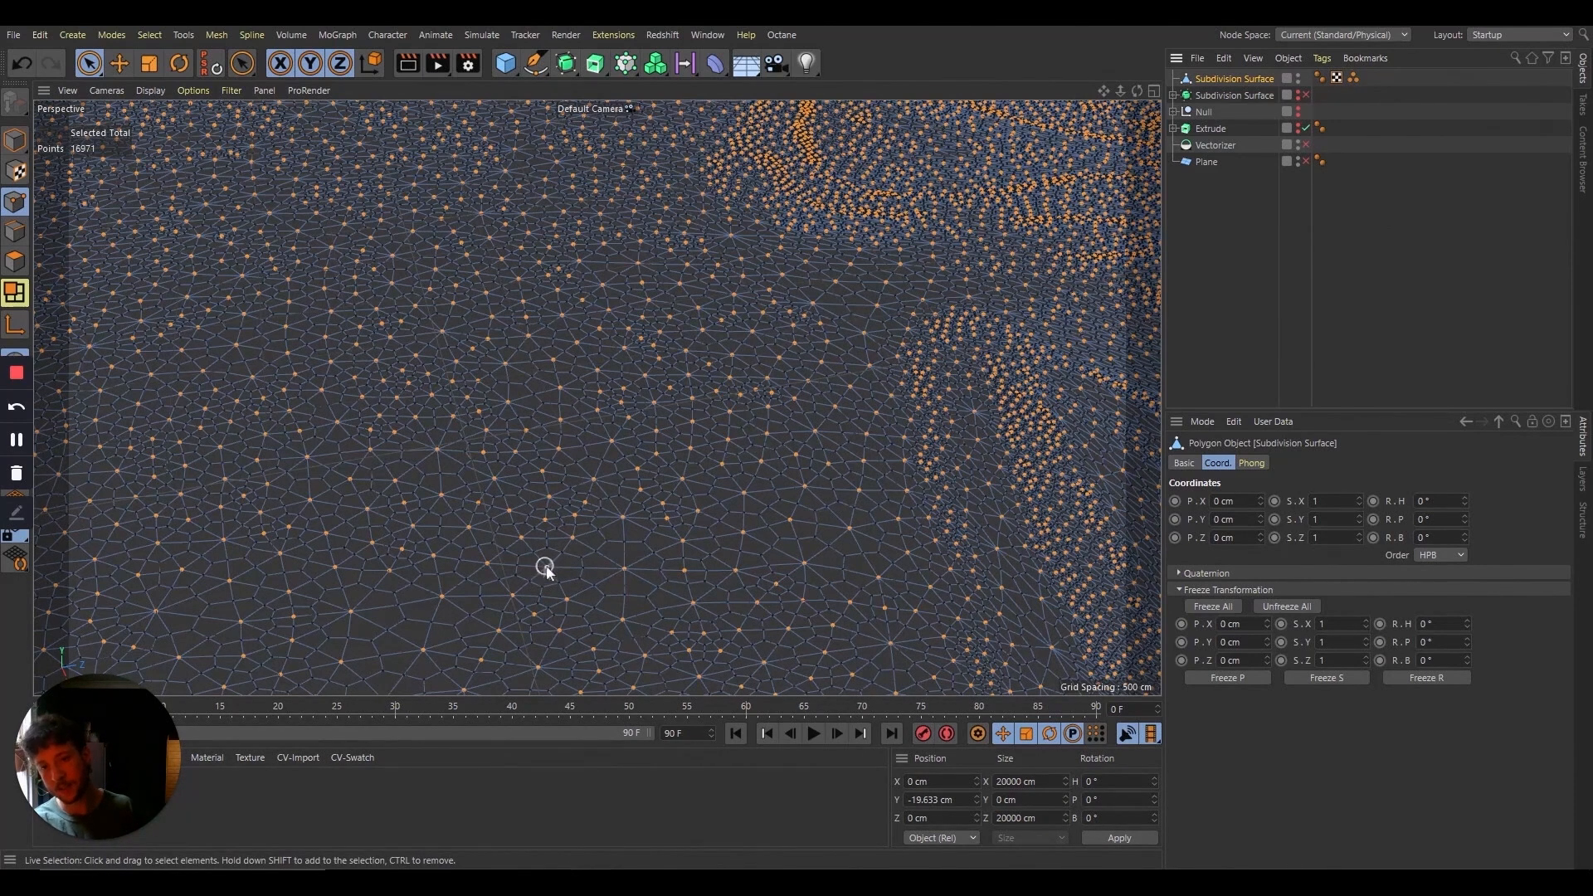
pyautogui.moveTo(1121, 93); pyautogui.dragTo(1248, 86)
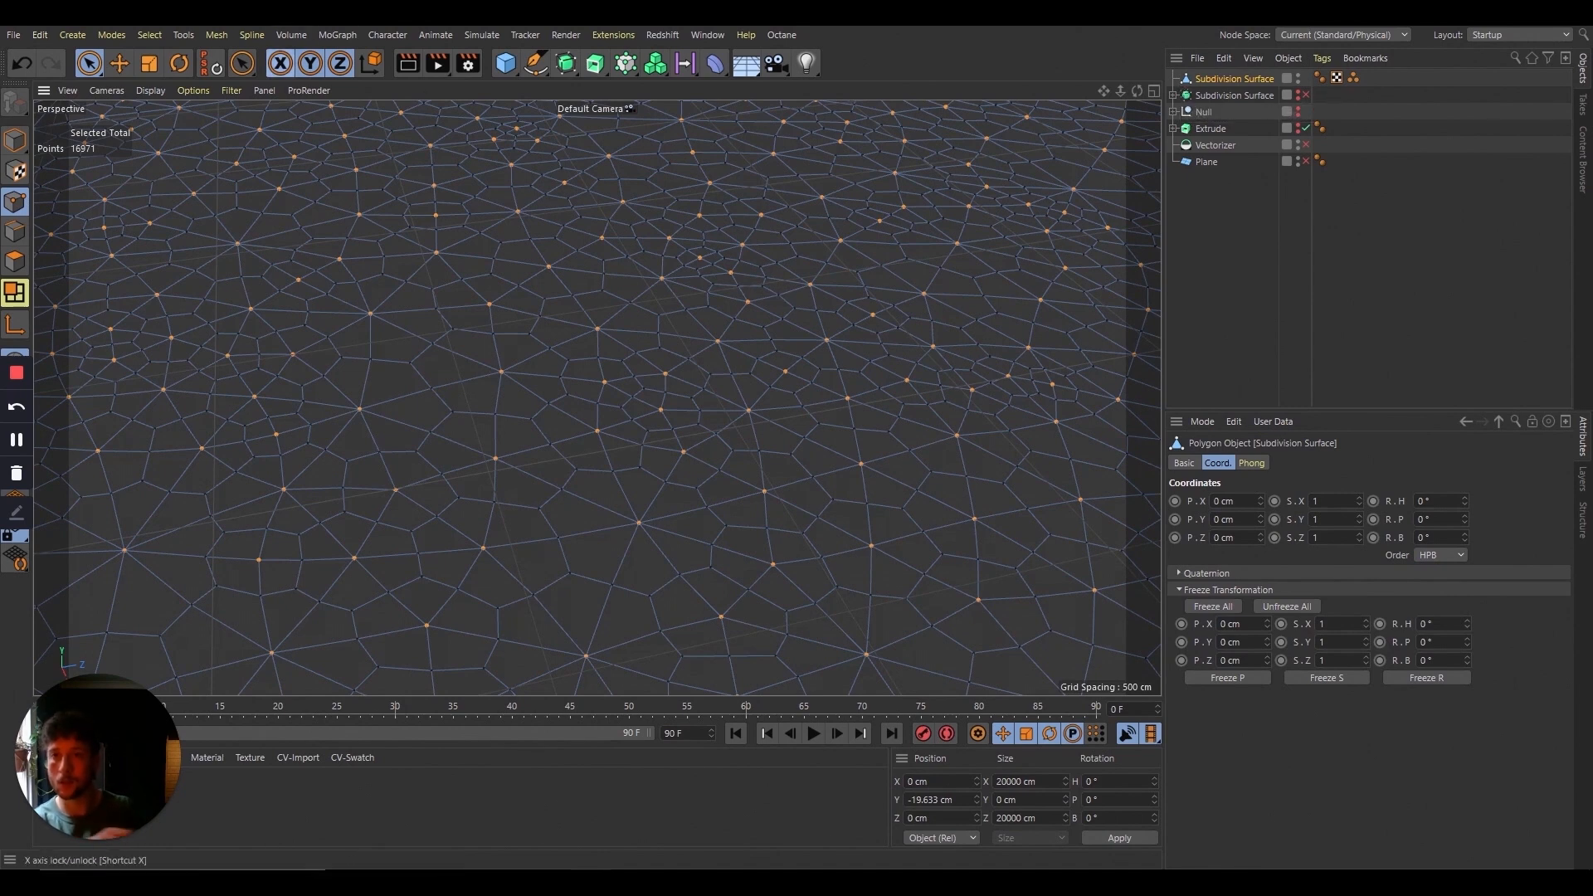
pyautogui.click(226, 34)
pyautogui.moveTo(336, 198)
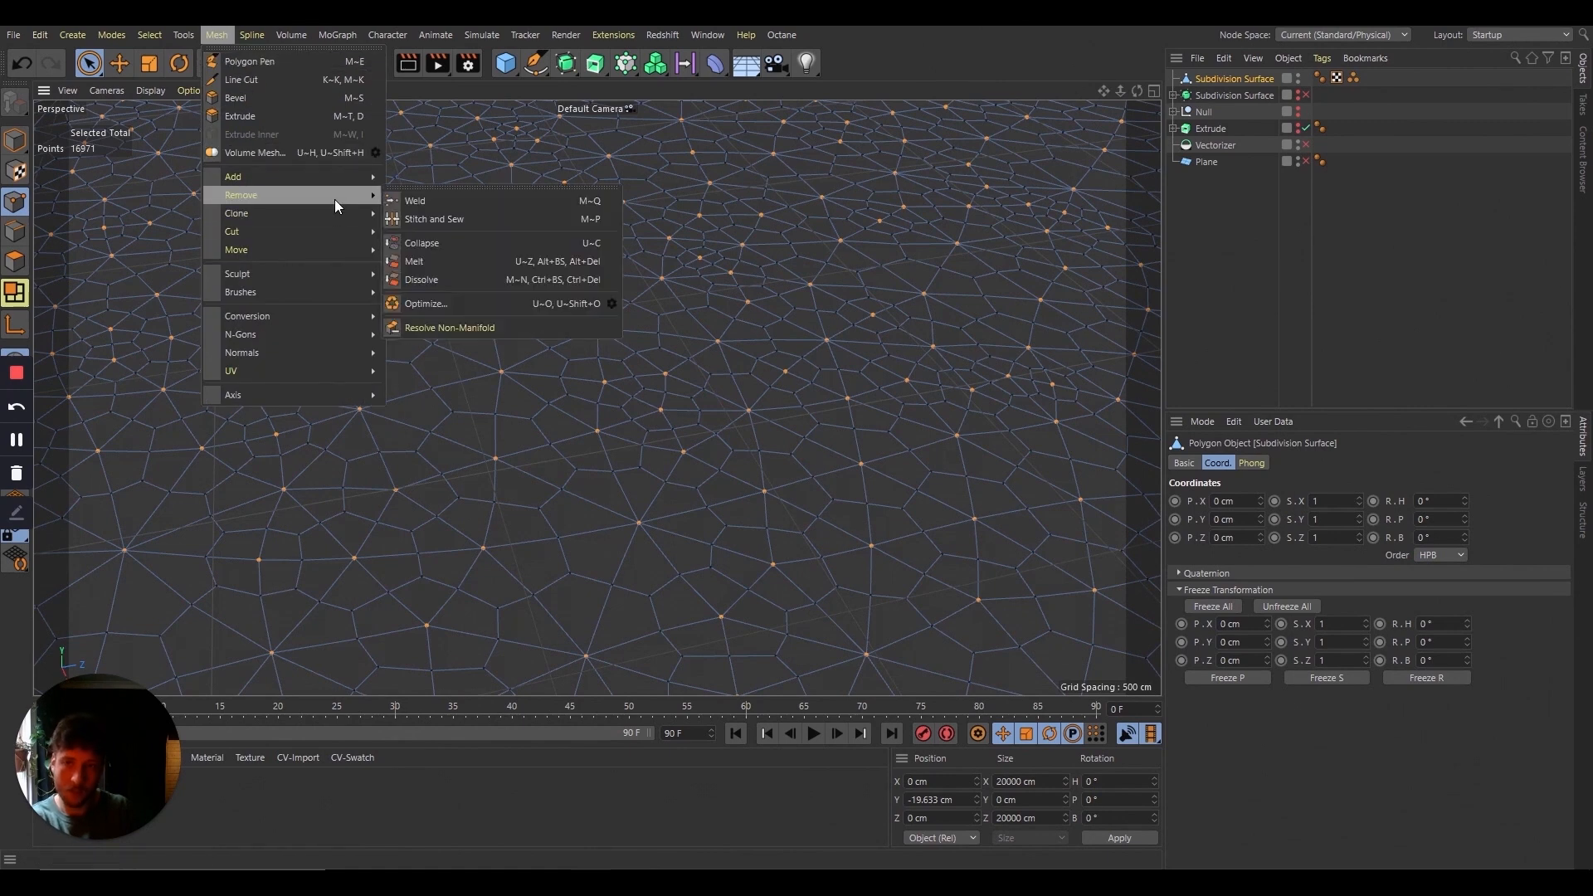
pyautogui.click(465, 262)
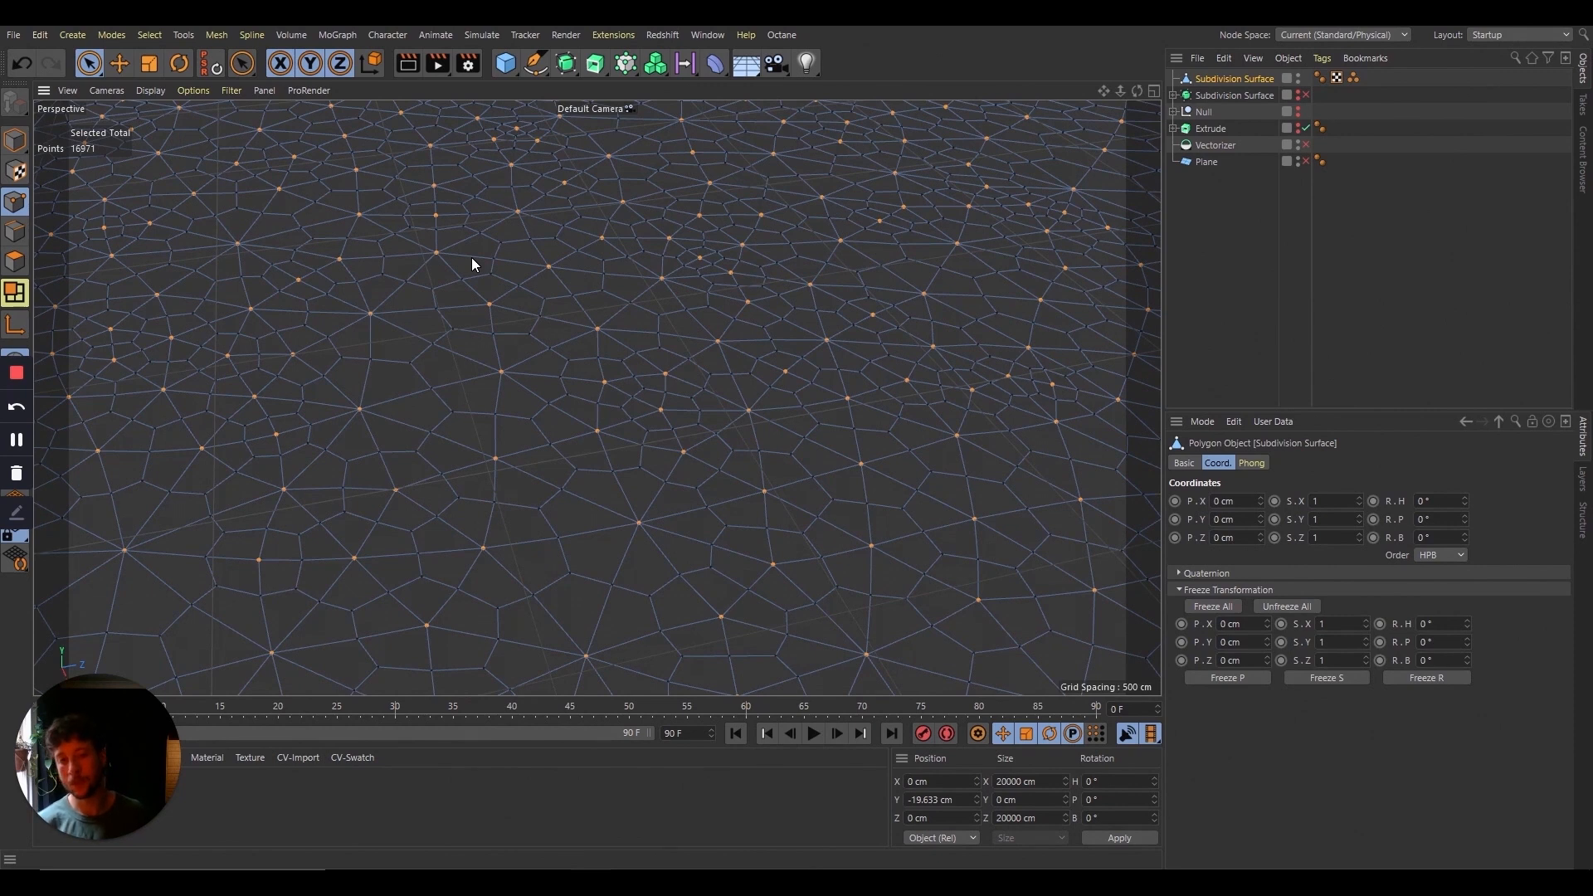
pyautogui.hotkey('ctrl', 'BackSpace')
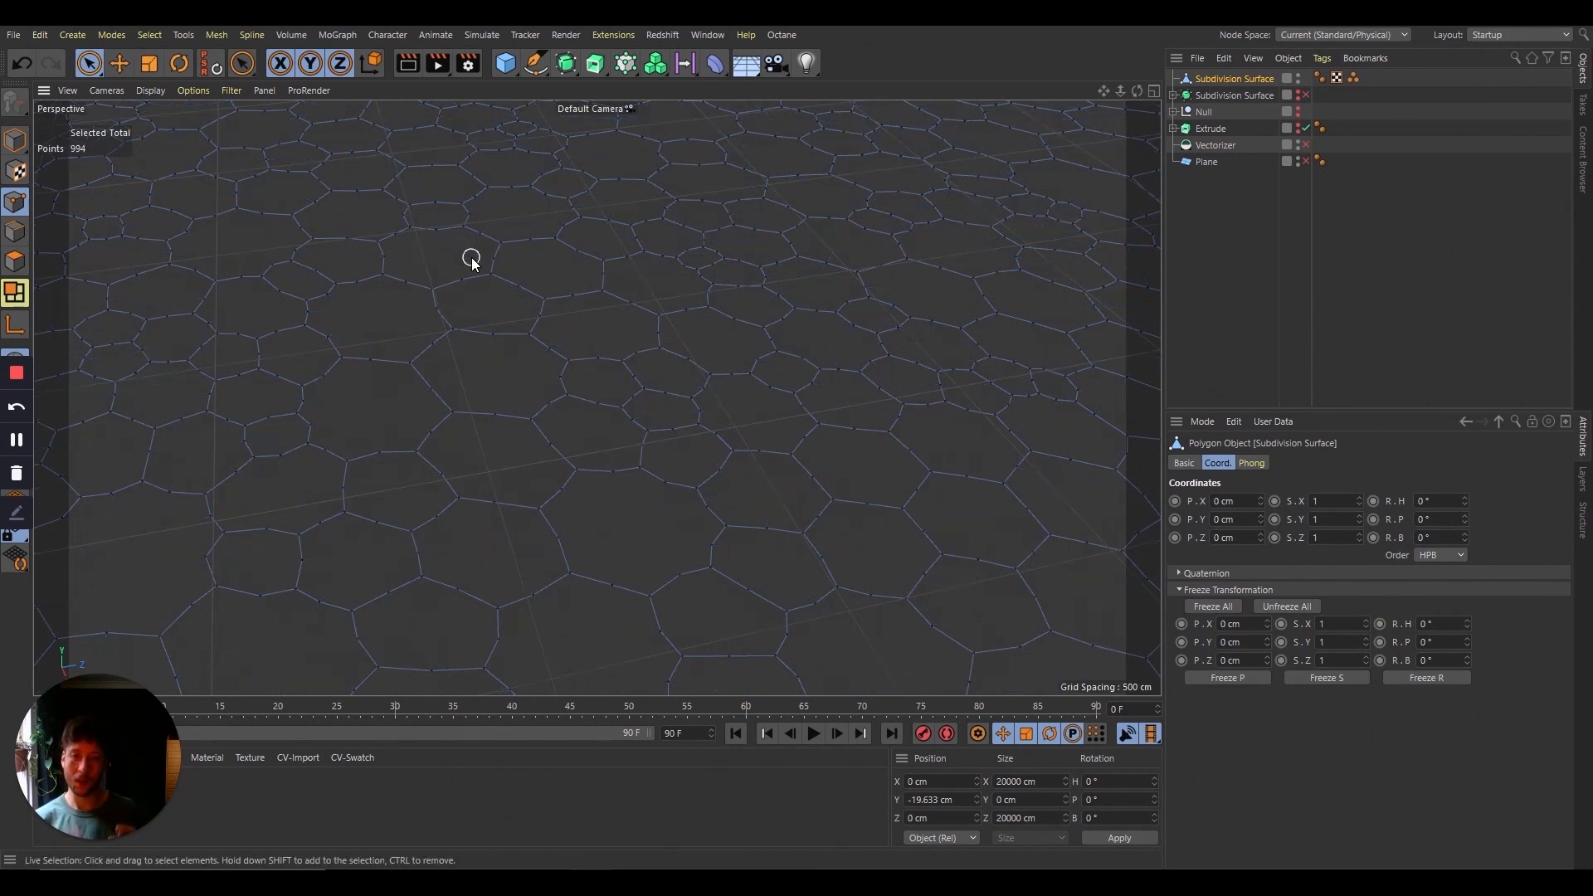
# Step: Examine the cell pattern around the skeleton and open ground in the Top view and in perspective, close up and as a whole
pyautogui.moveTo(1120, 91); pyautogui.dragTo(1263, 43)
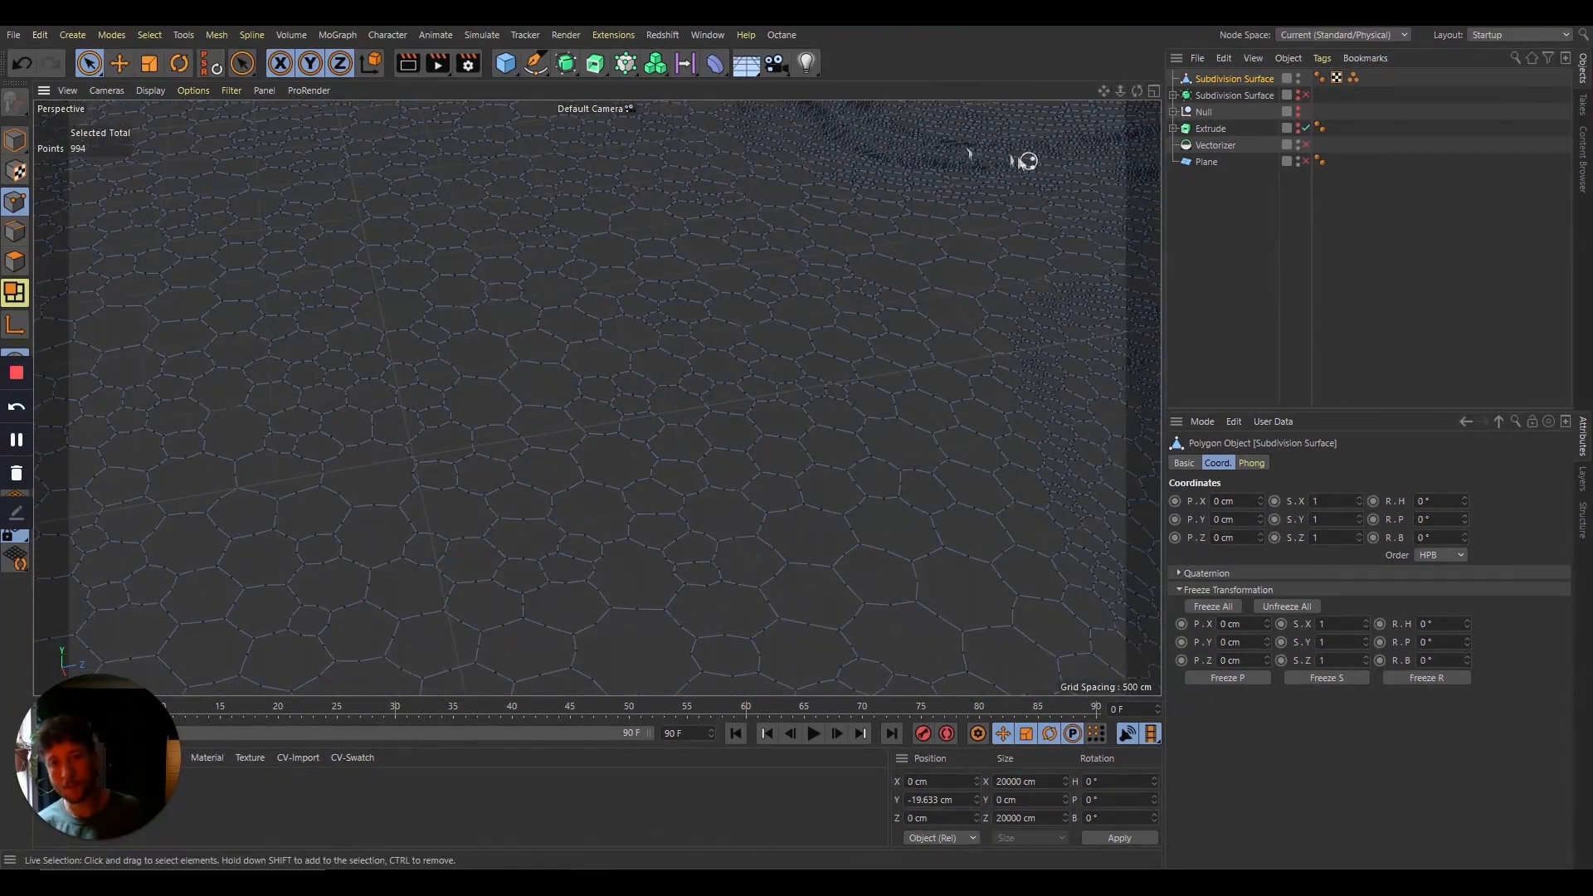
pyautogui.moveTo(1102, 92); pyautogui.dragTo(124, 332)
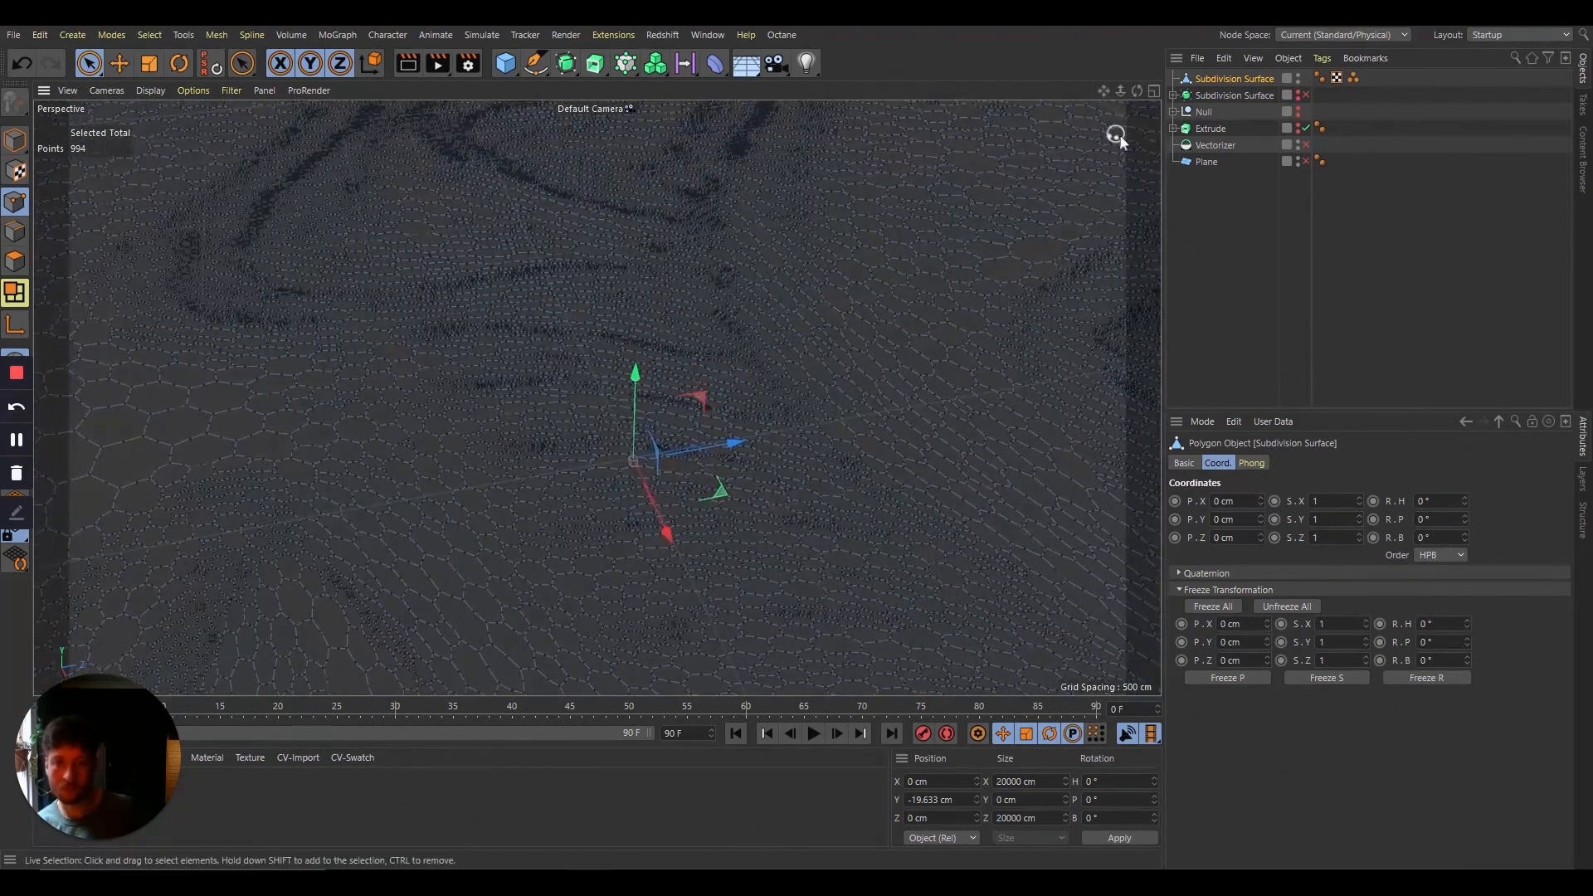
pyautogui.moveTo(1120, 93); pyautogui.dragTo(1130, 155)
pyautogui.click(107, 90)
pyautogui.click(125, 307)
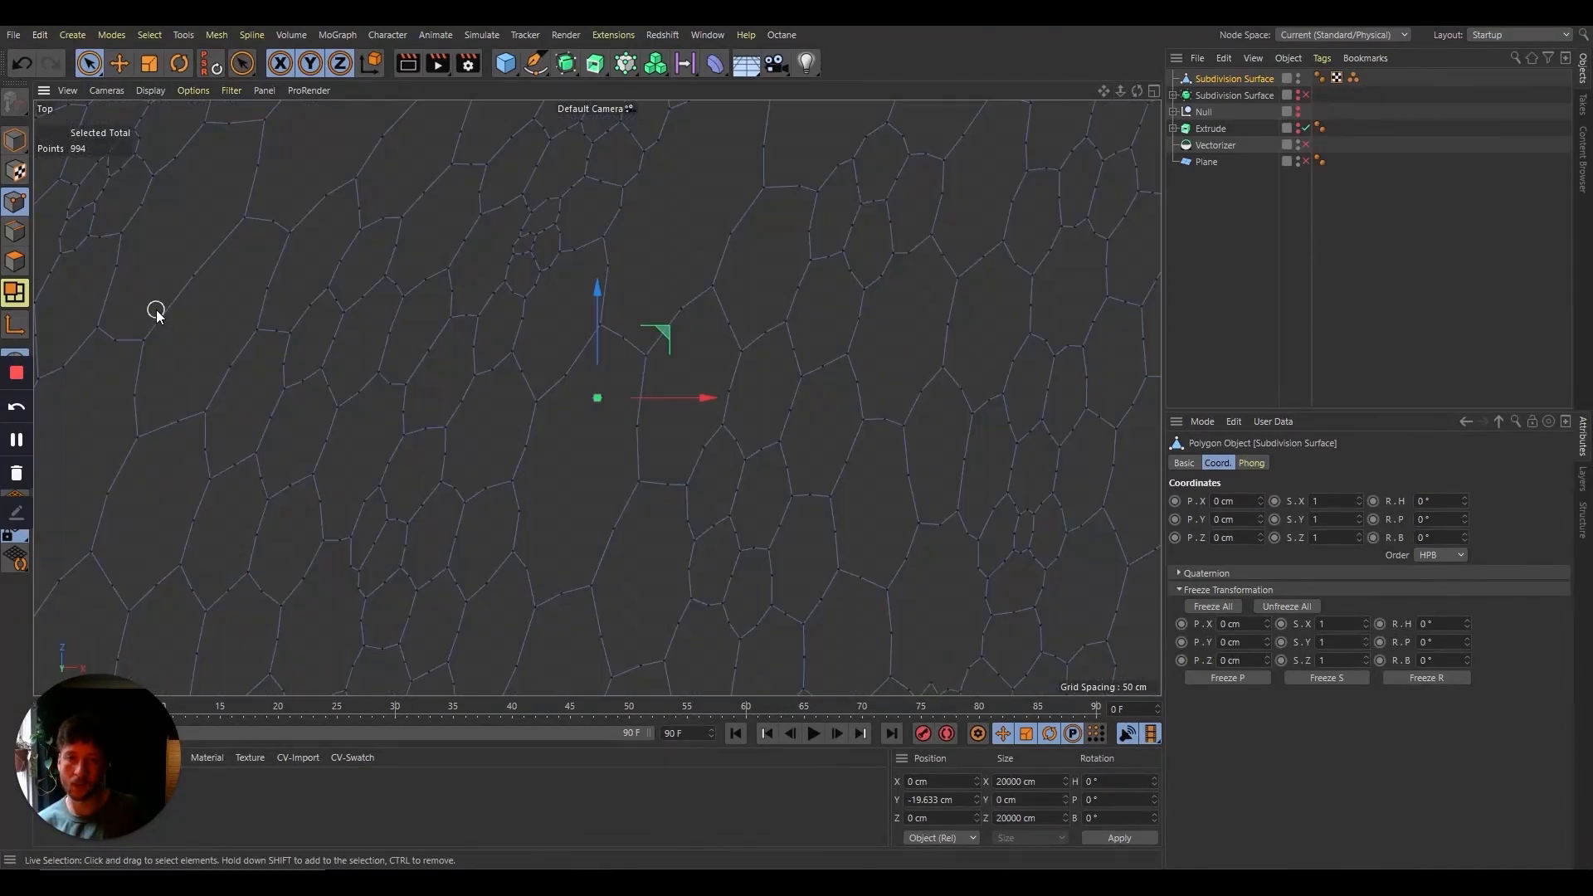
pyautogui.moveTo(1120, 92); pyautogui.dragTo(947, 460)
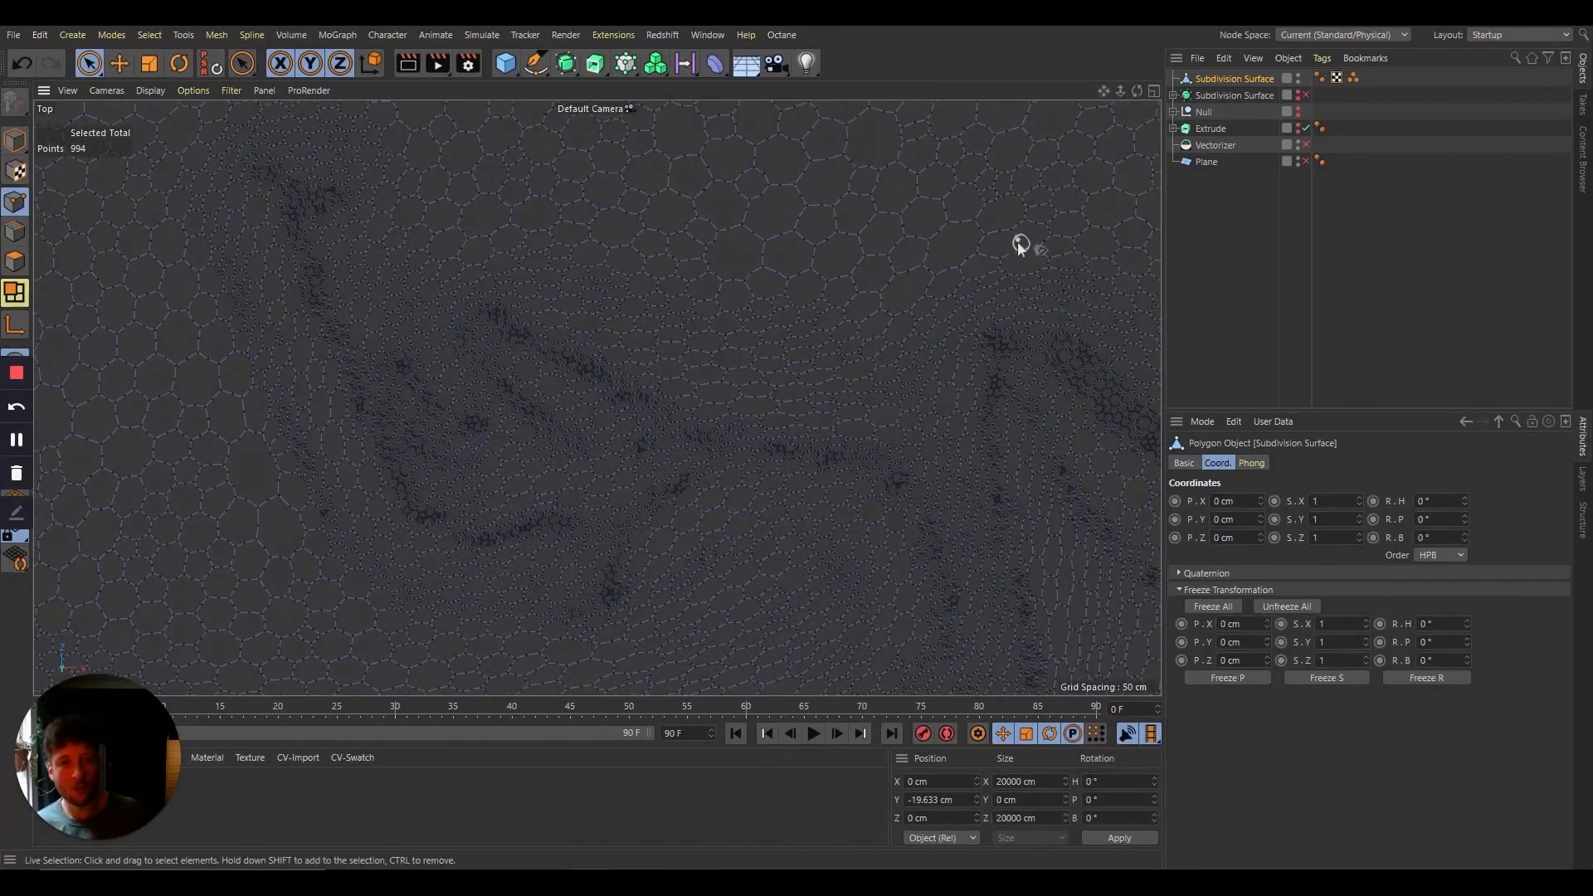
pyautogui.moveTo(1121, 93); pyautogui.dragTo(1087, 61)
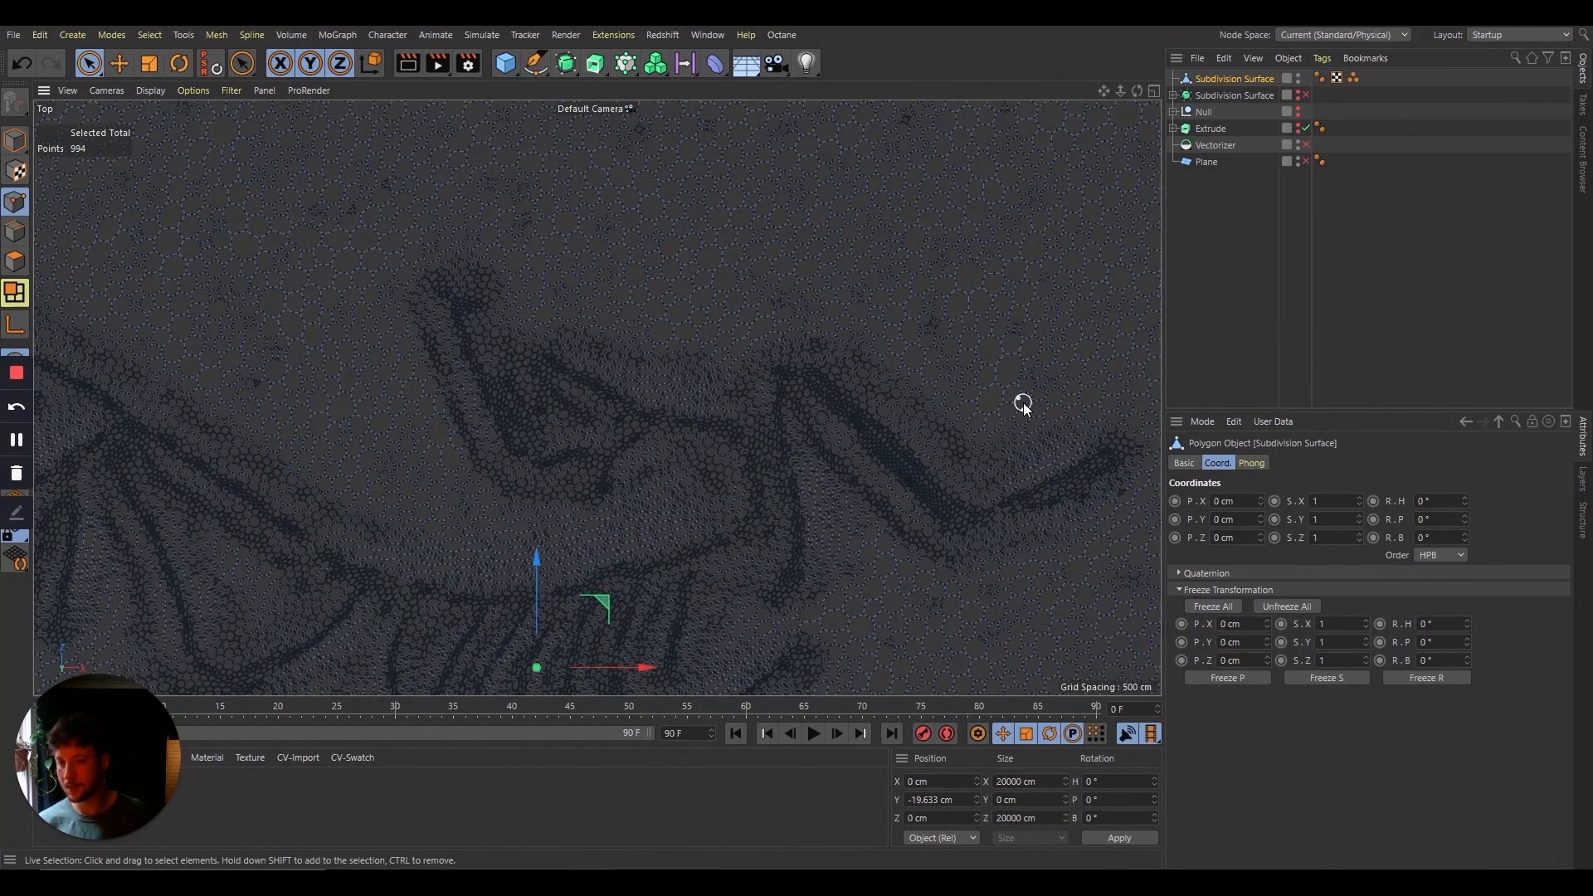
pyautogui.moveTo(1102, 92); pyautogui.dragTo(1103, 106)
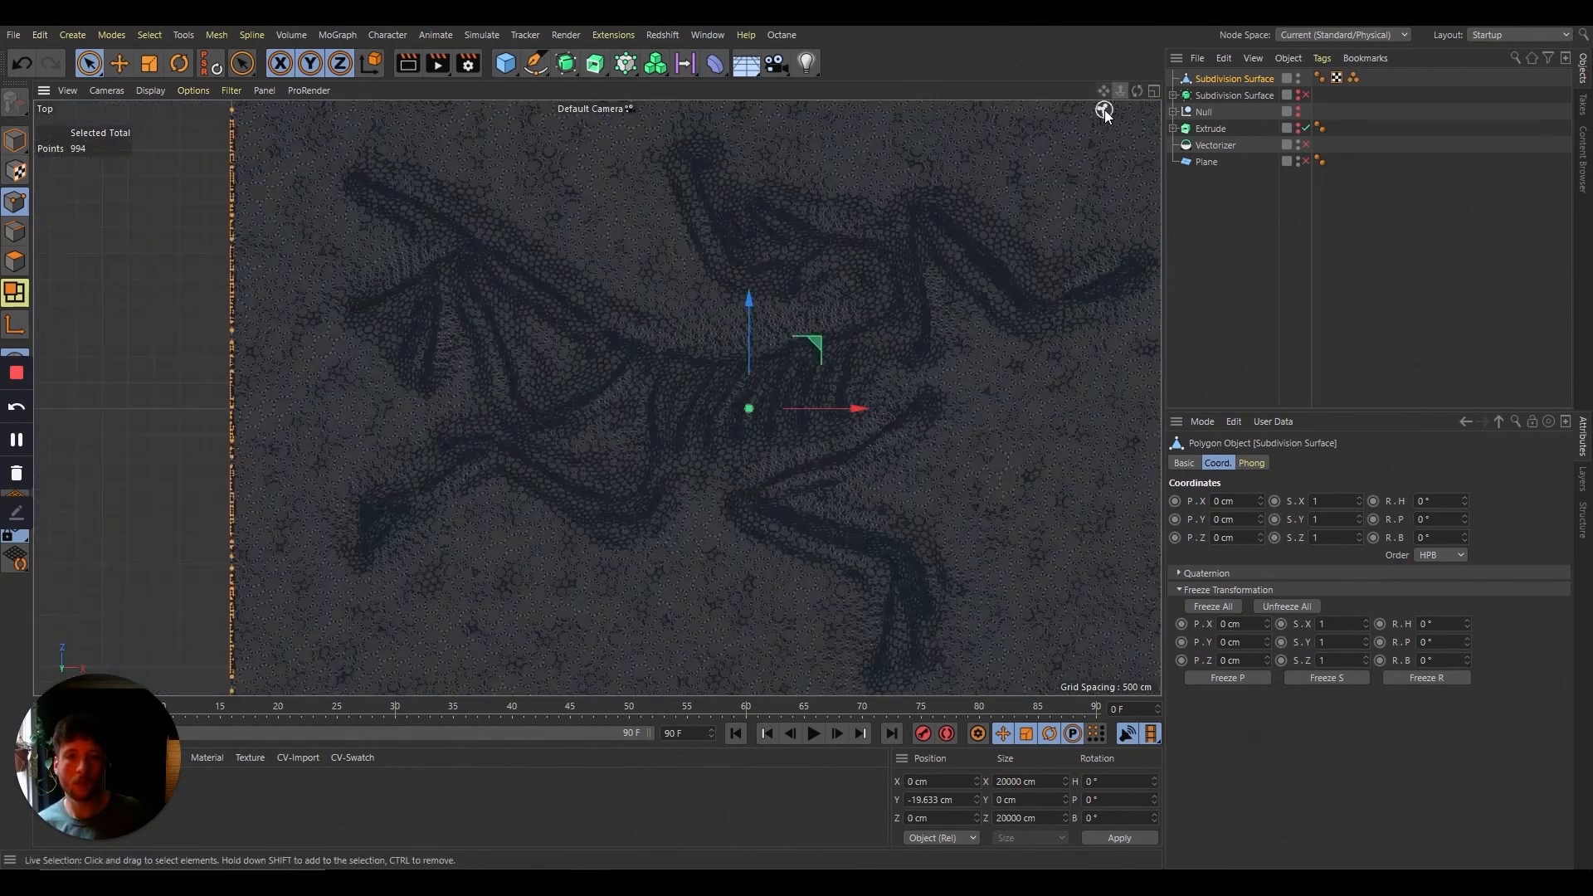
pyautogui.click(106, 91)
pyautogui.click(128, 183)
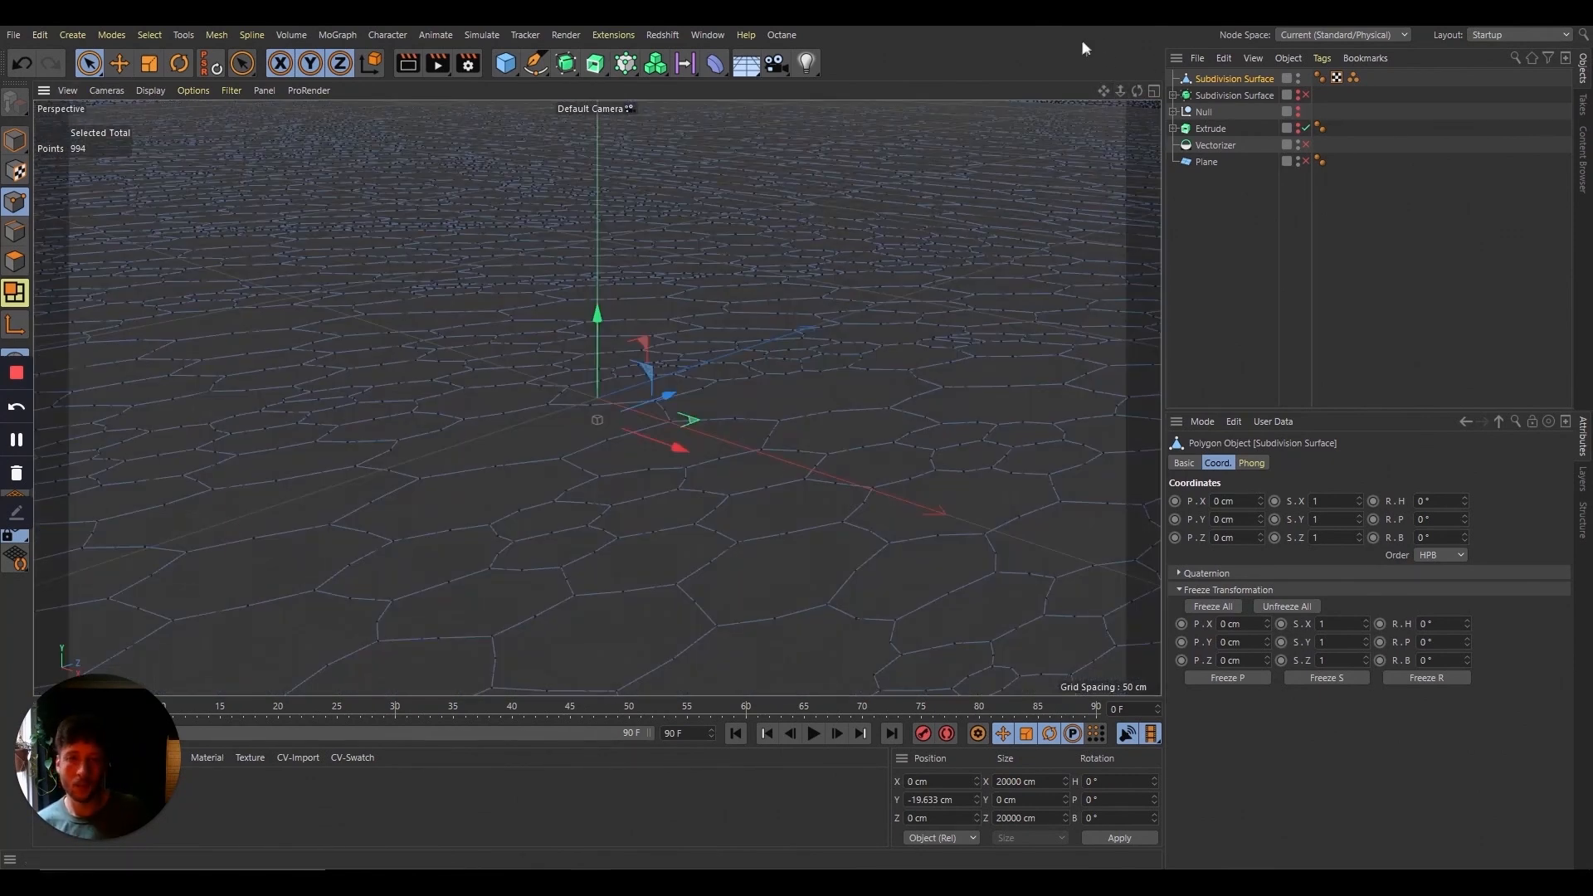
pyautogui.moveTo(1127, 88); pyautogui.dragTo(995, 663)
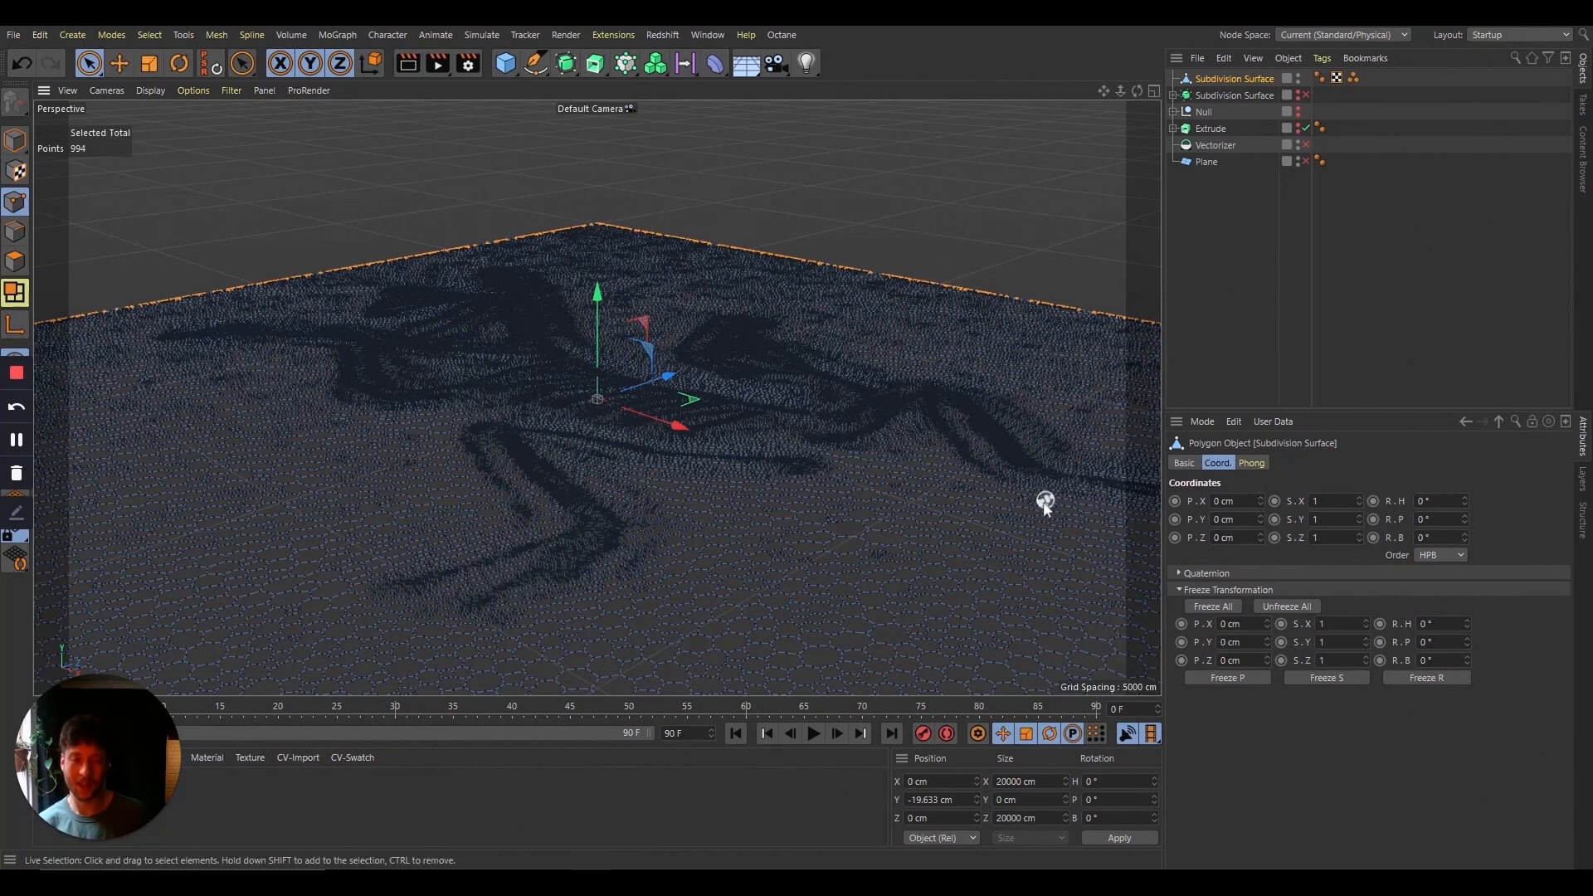
pyautogui.moveTo(1138, 93); pyautogui.dragTo(1137, 28)
pyautogui.moveTo(1116, 87); pyautogui.dragTo(1137, 36)
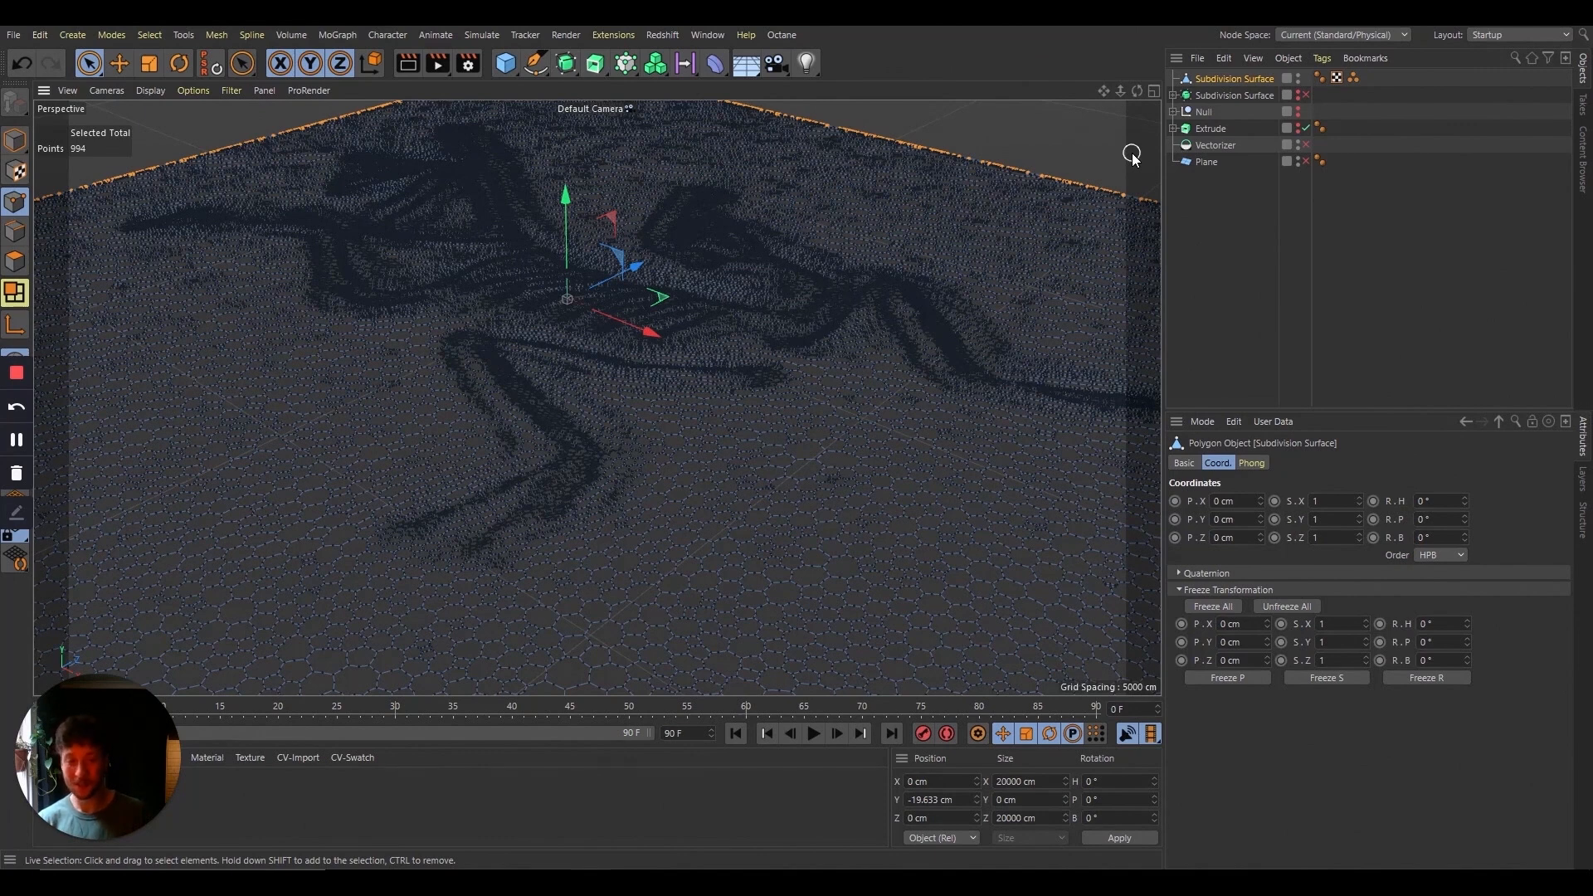
pyautogui.moveTo(1123, 90); pyautogui.dragTo(1369, 39)
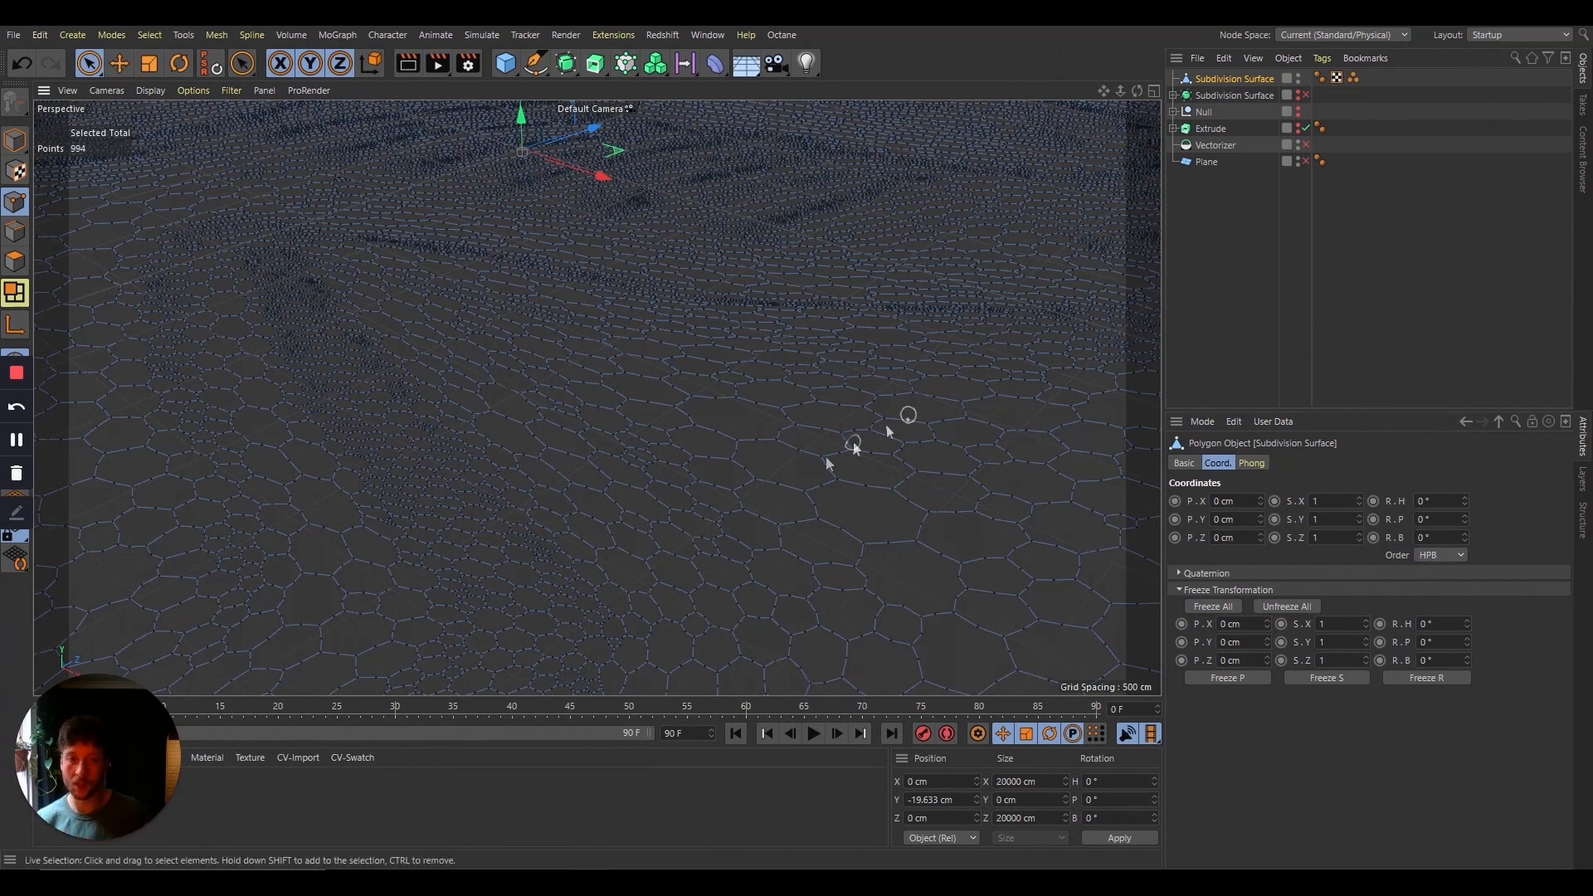
# Step: Try raising a single mesh point on the open ground along Y, and undo the move
pyautogui.click(778, 484)
pyautogui.moveTo(788, 395); pyautogui.dragTo(810, 362)
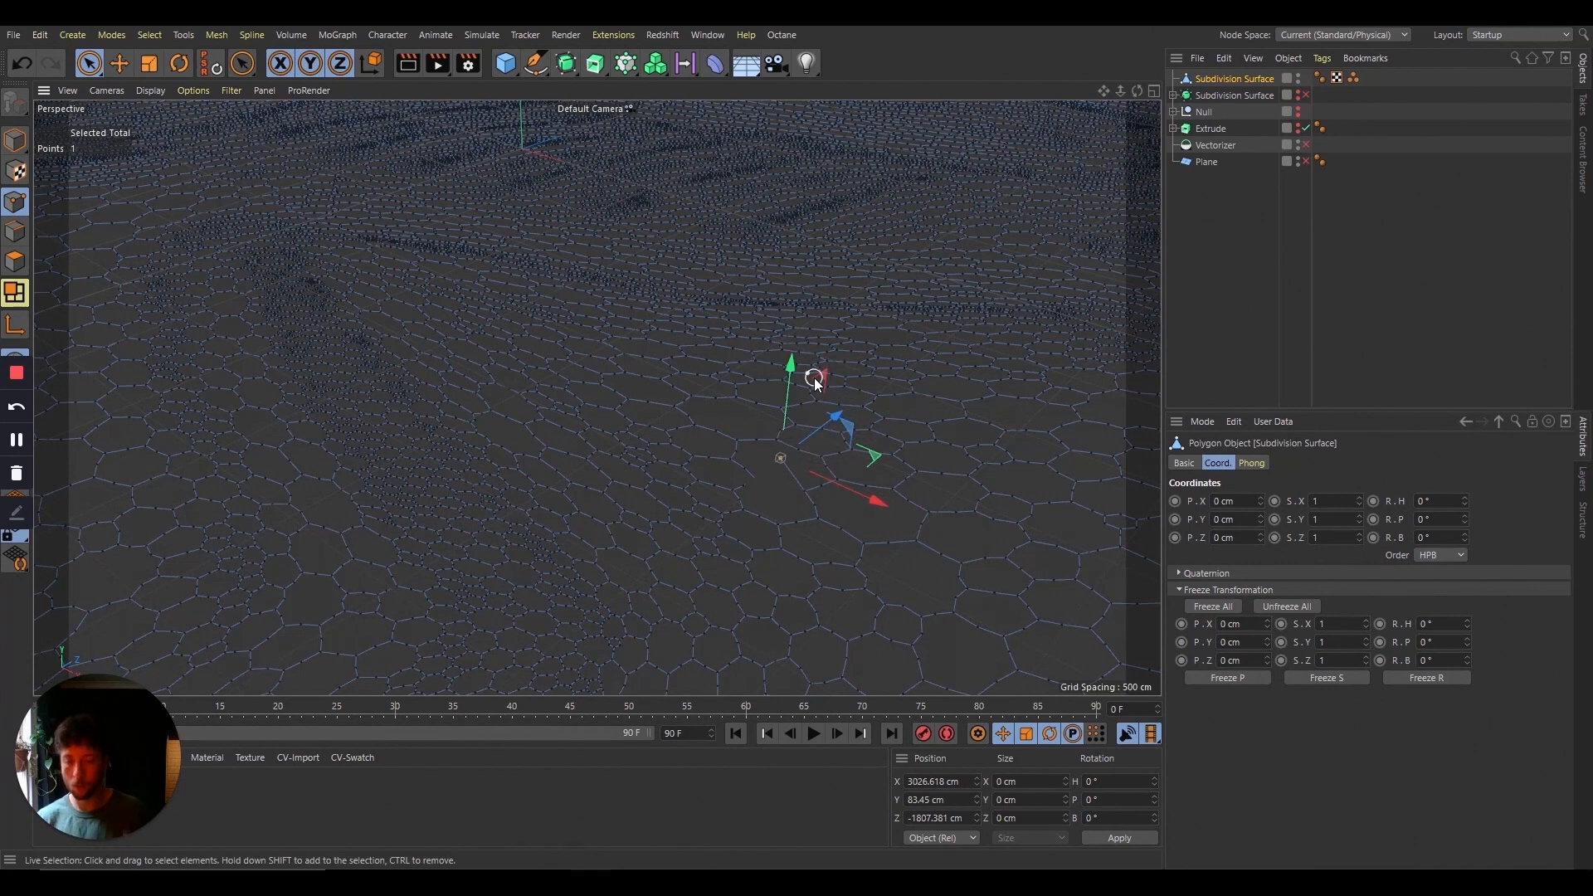
pyautogui.hotkey('ctrl', 'z')
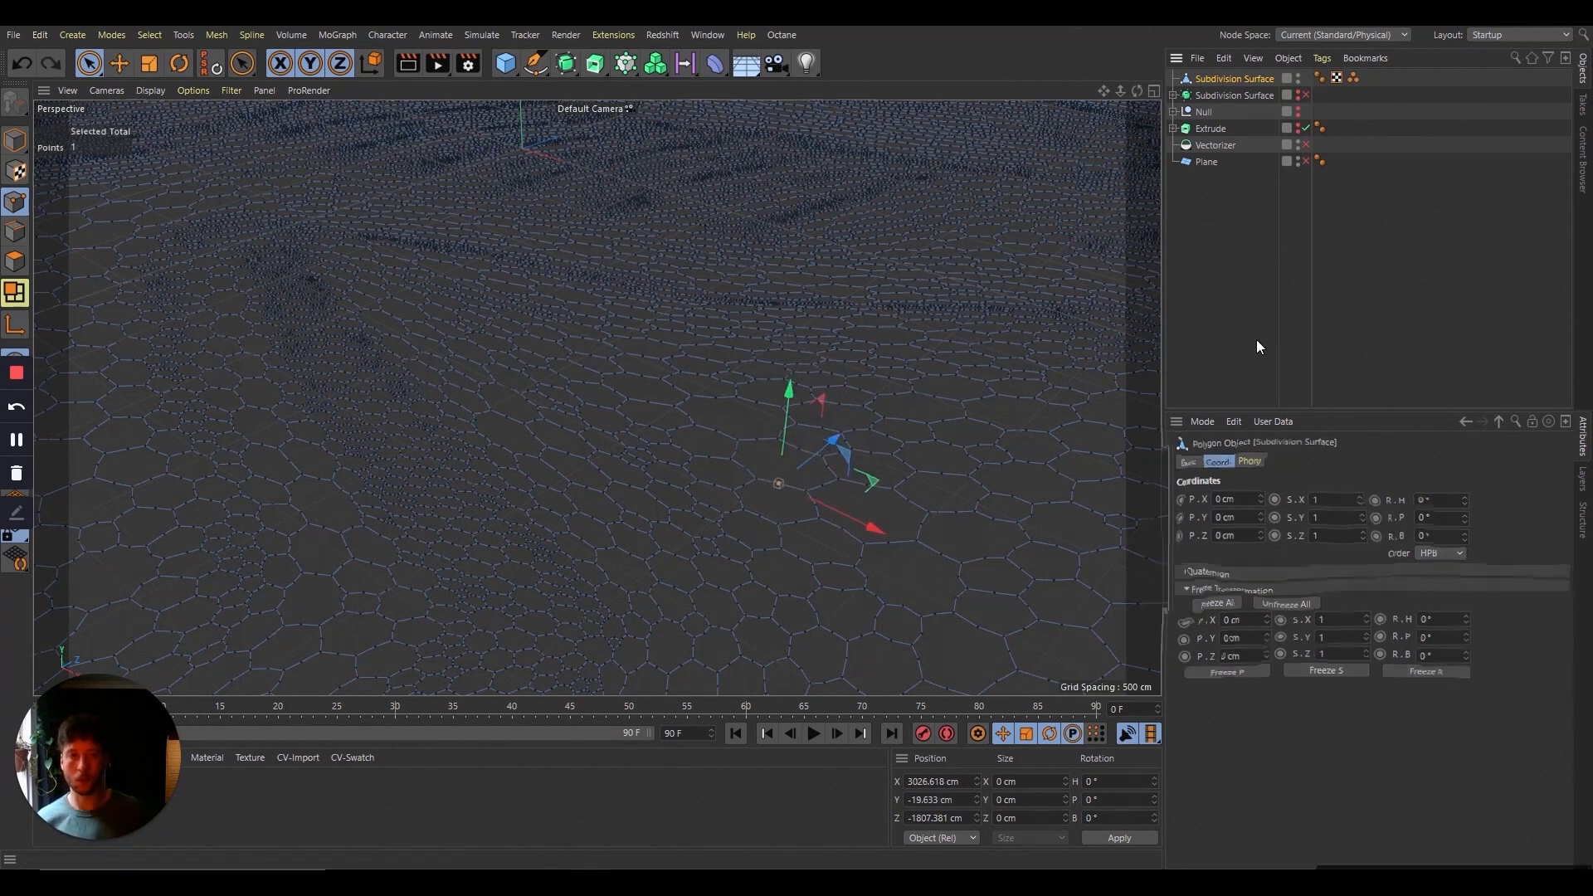
# Step: Add a Shatter deformer as a child of the baked Subdivision Surface mesh
pyautogui.click(1256, 340)
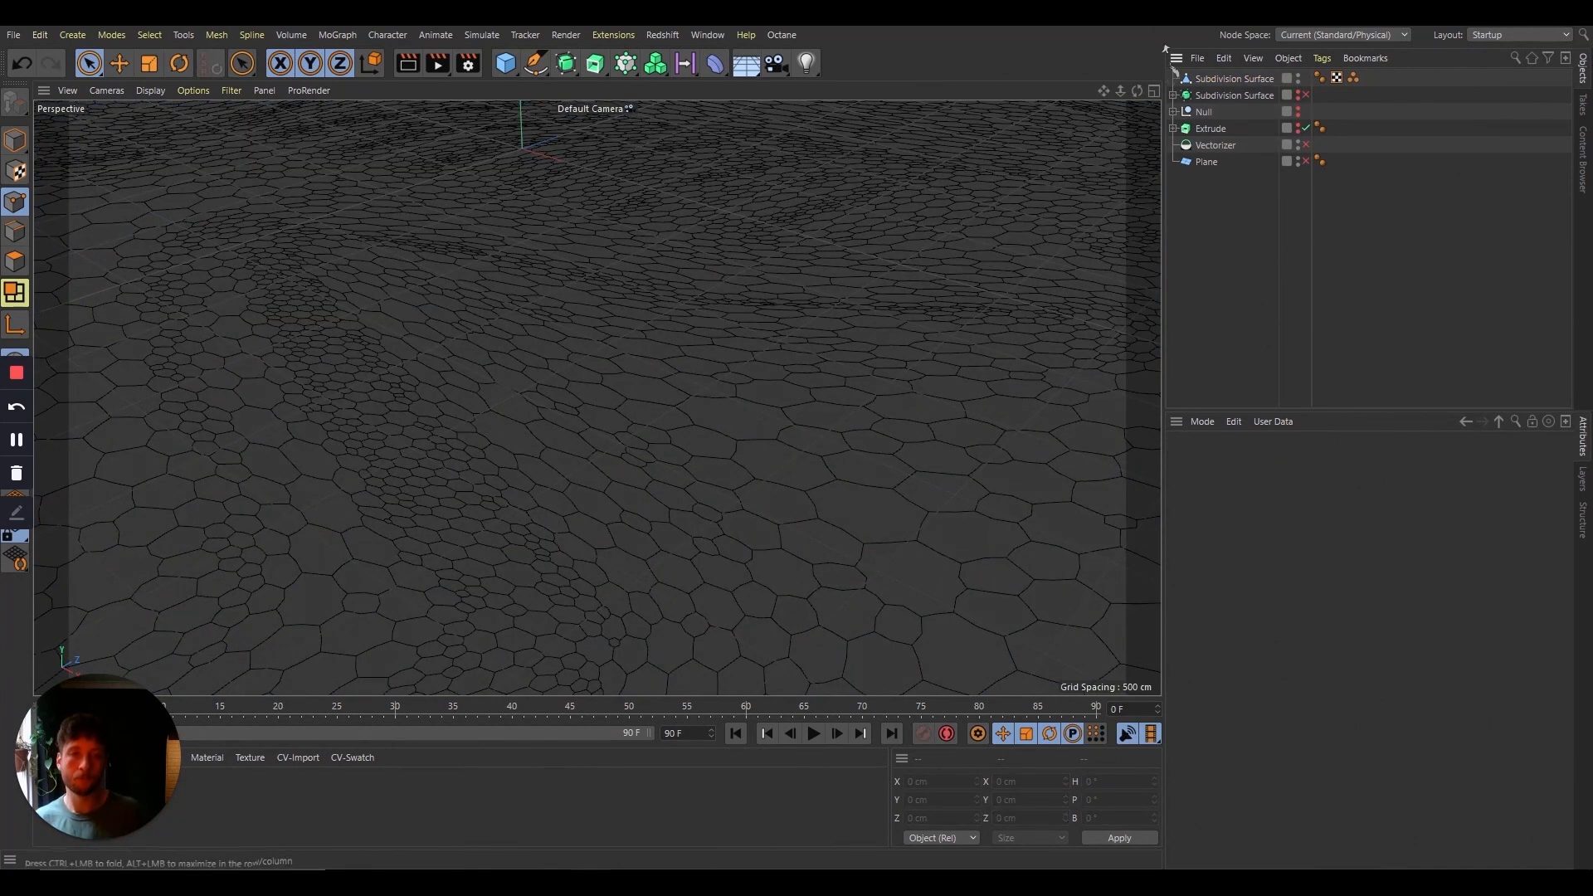
pyautogui.click(1227, 79)
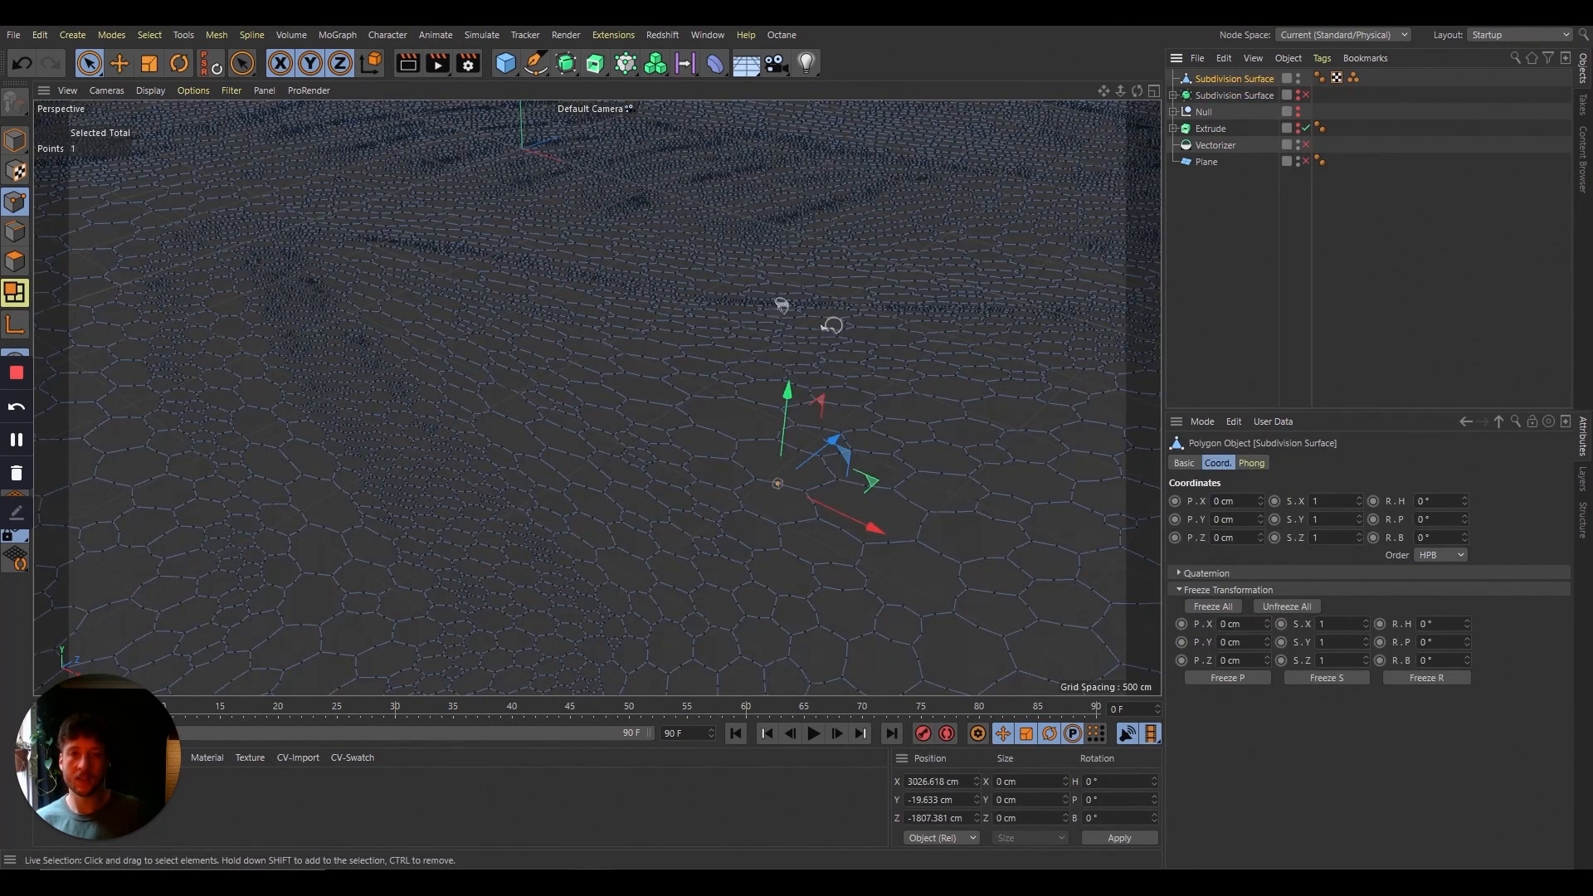
pyautogui.click(714, 63)
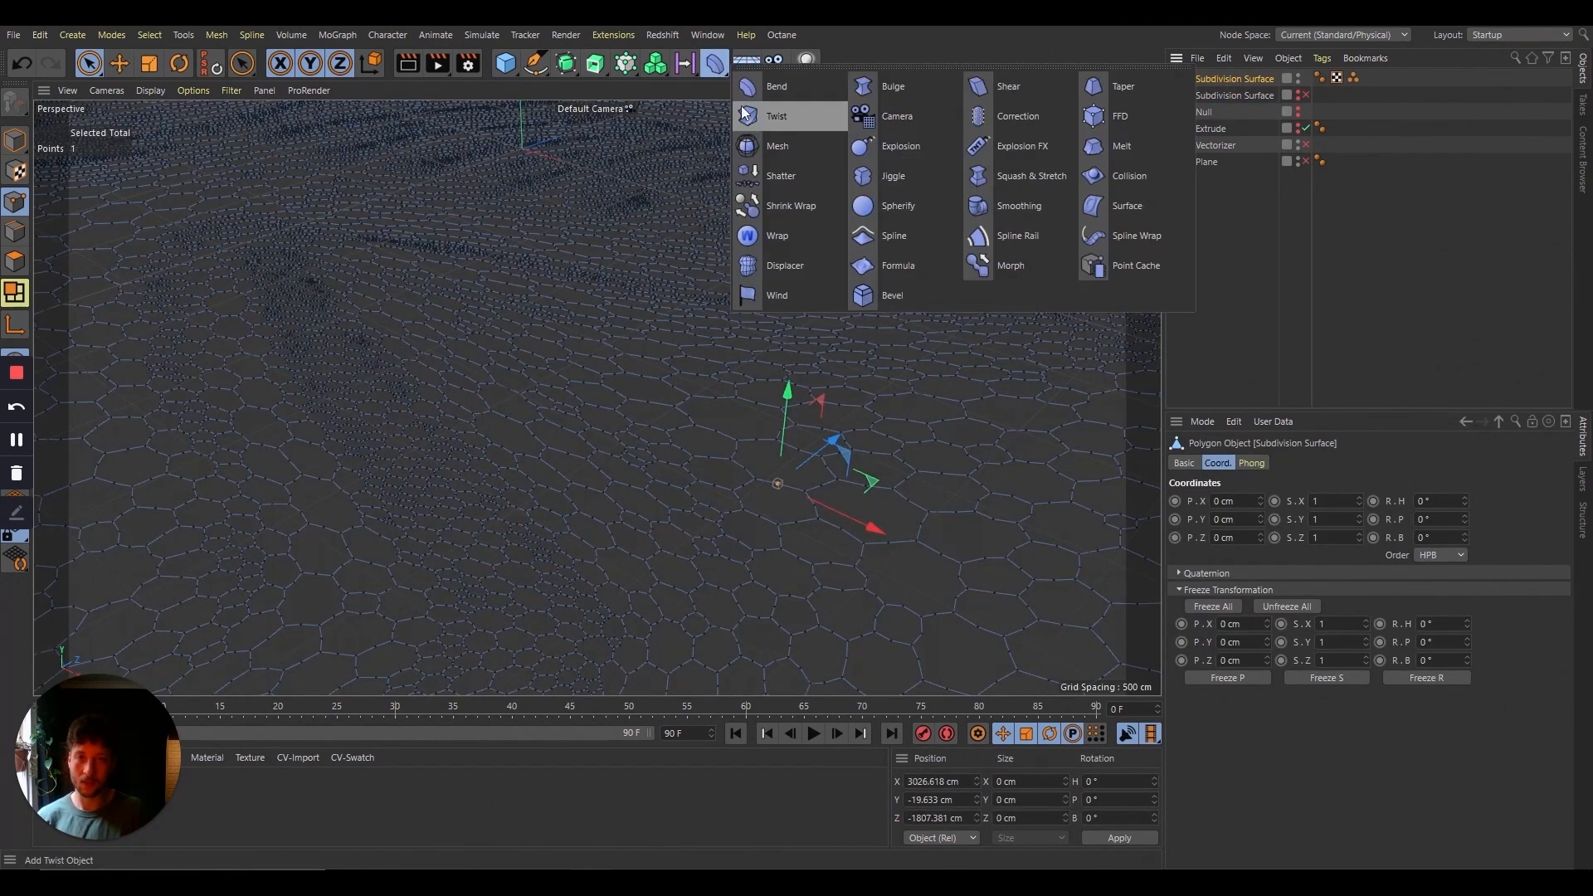
pyautogui.keyDown('shift'); pyautogui.click(810, 181); pyautogui.keyUp('shift')
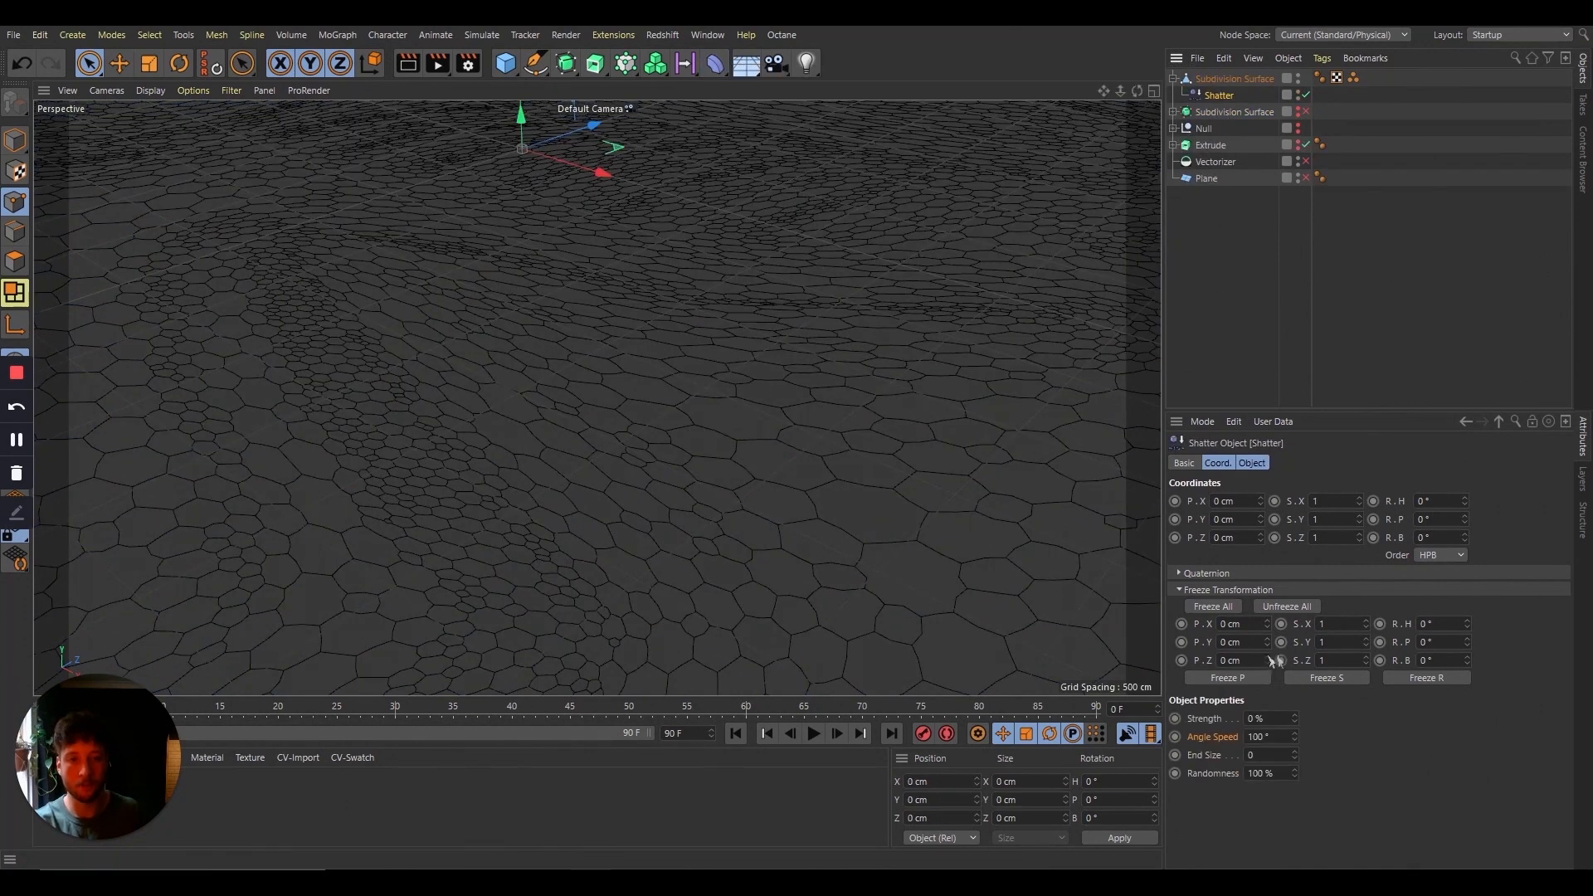
# Step: Set the Shatter deformer's Angle Speed to 0°, Randomness to 0 % and Strength to 10 %
pyautogui.click(1260, 737)
pyautogui.write('0')
pyautogui.press('Return')
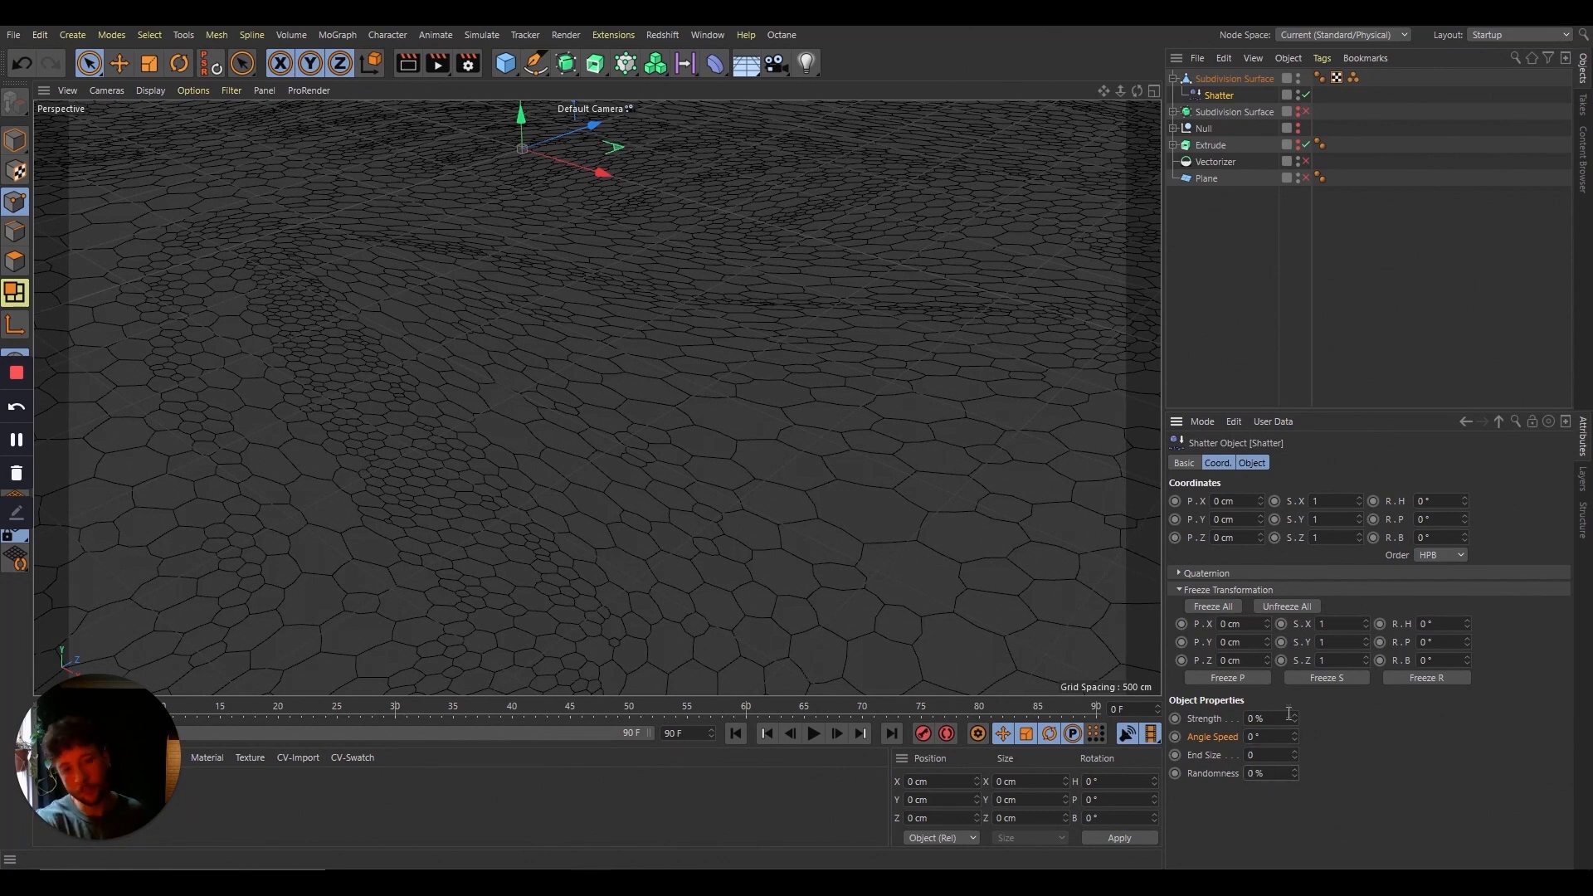
pyautogui.moveTo(1294, 715)
pyautogui.mouseDown()
pyautogui.moveTo(1301, 676)
pyautogui.moveTo(1301, 720)
pyautogui.mouseUp()
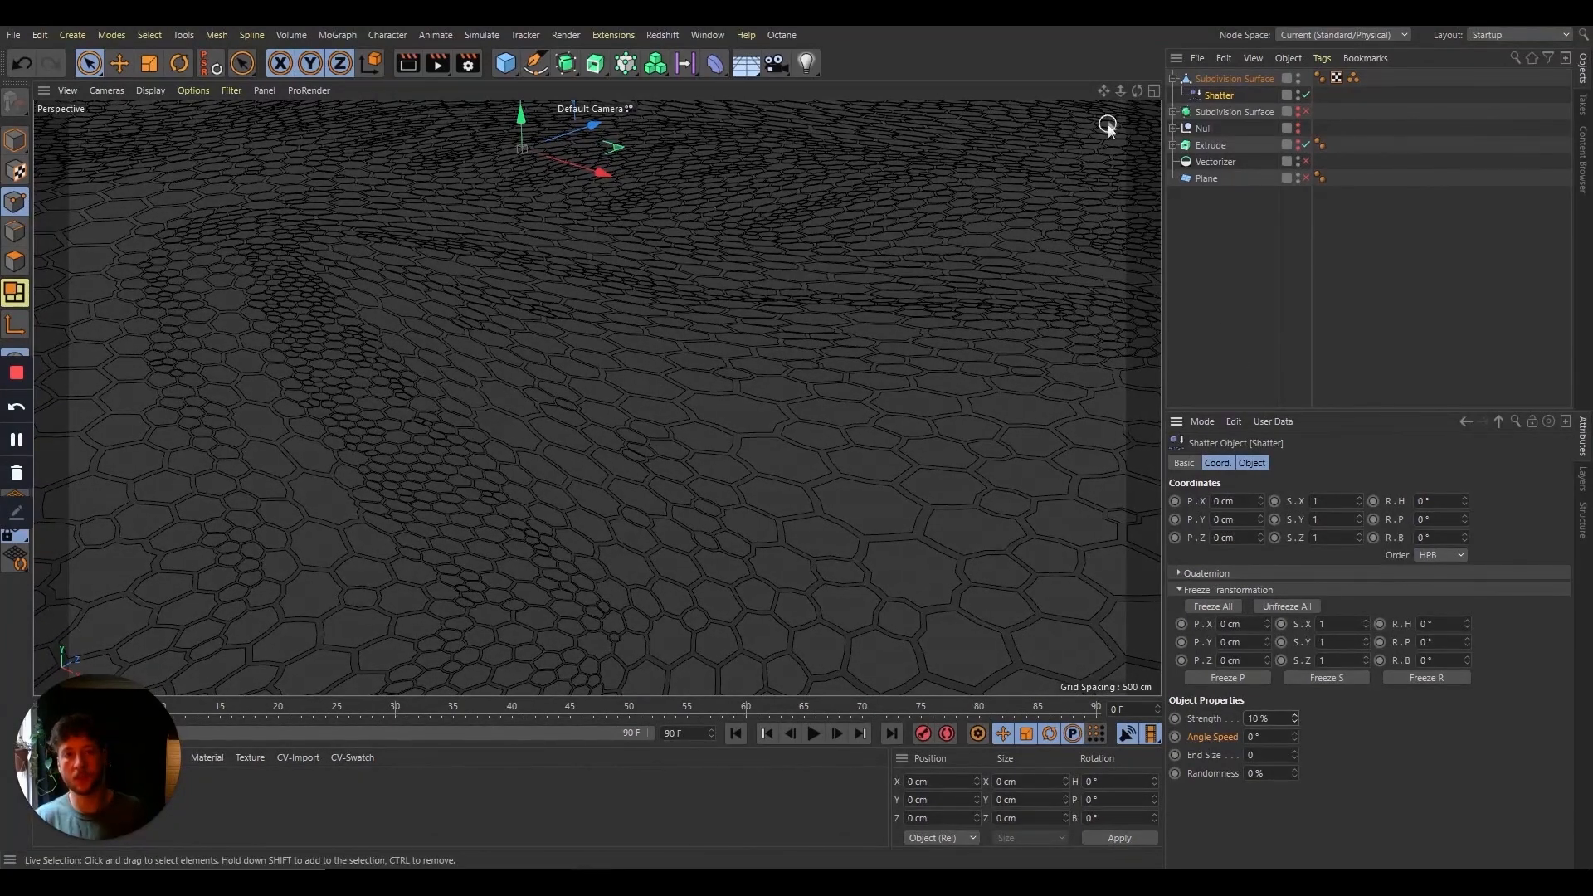
pyautogui.moveTo(1120, 91); pyautogui.dragTo(1111, 359)
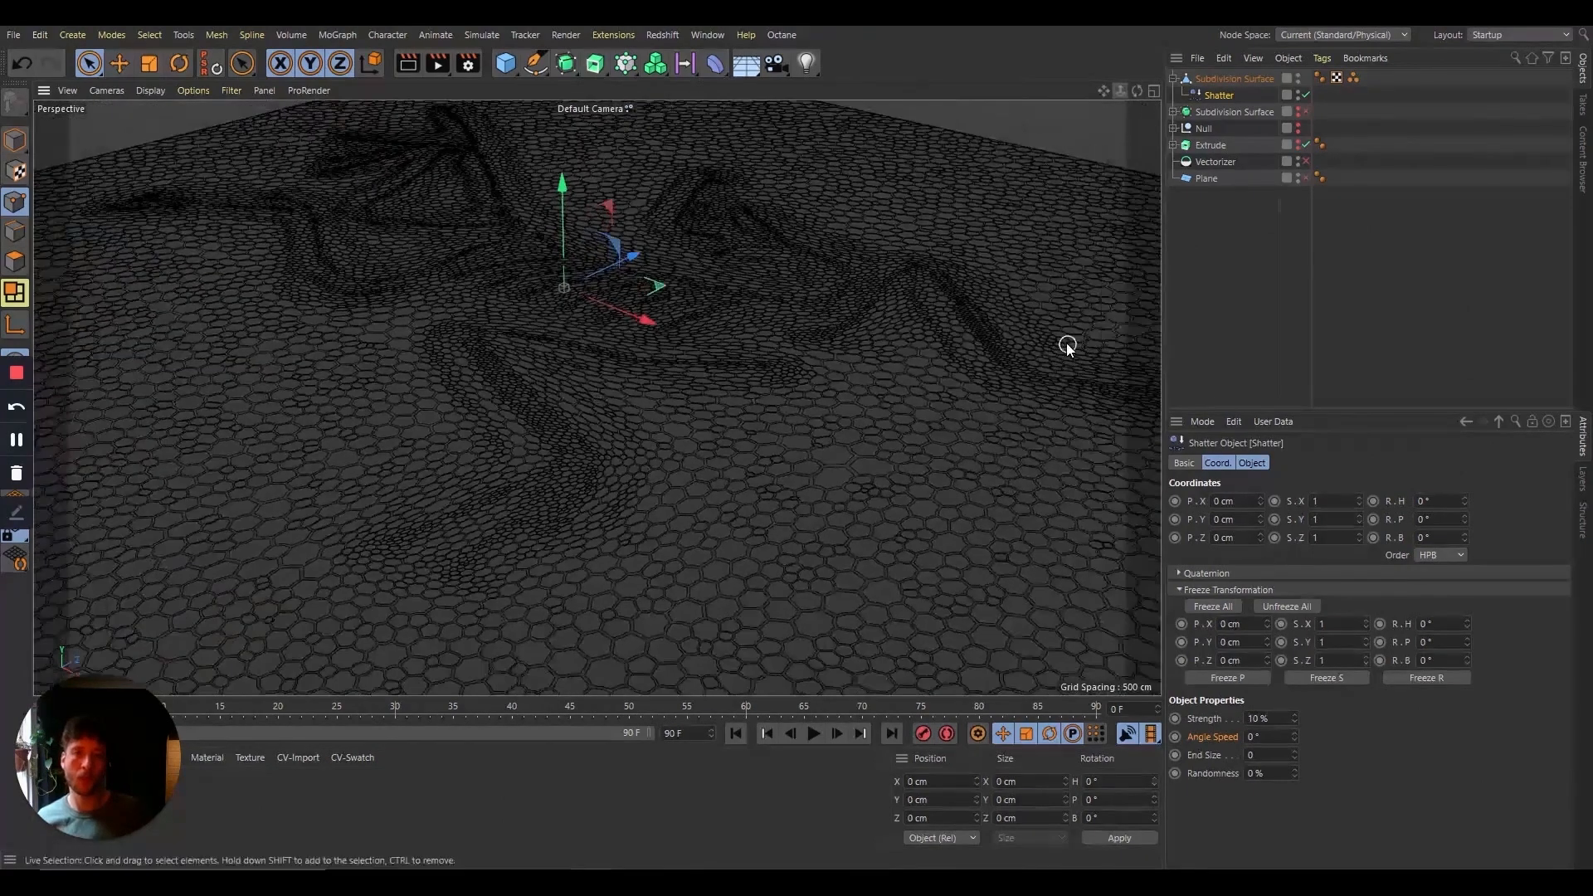
# Step: Add a MoGraph Plain effector under the baked mesh and place it below the Shatter deformer
pyautogui.click(1220, 83)
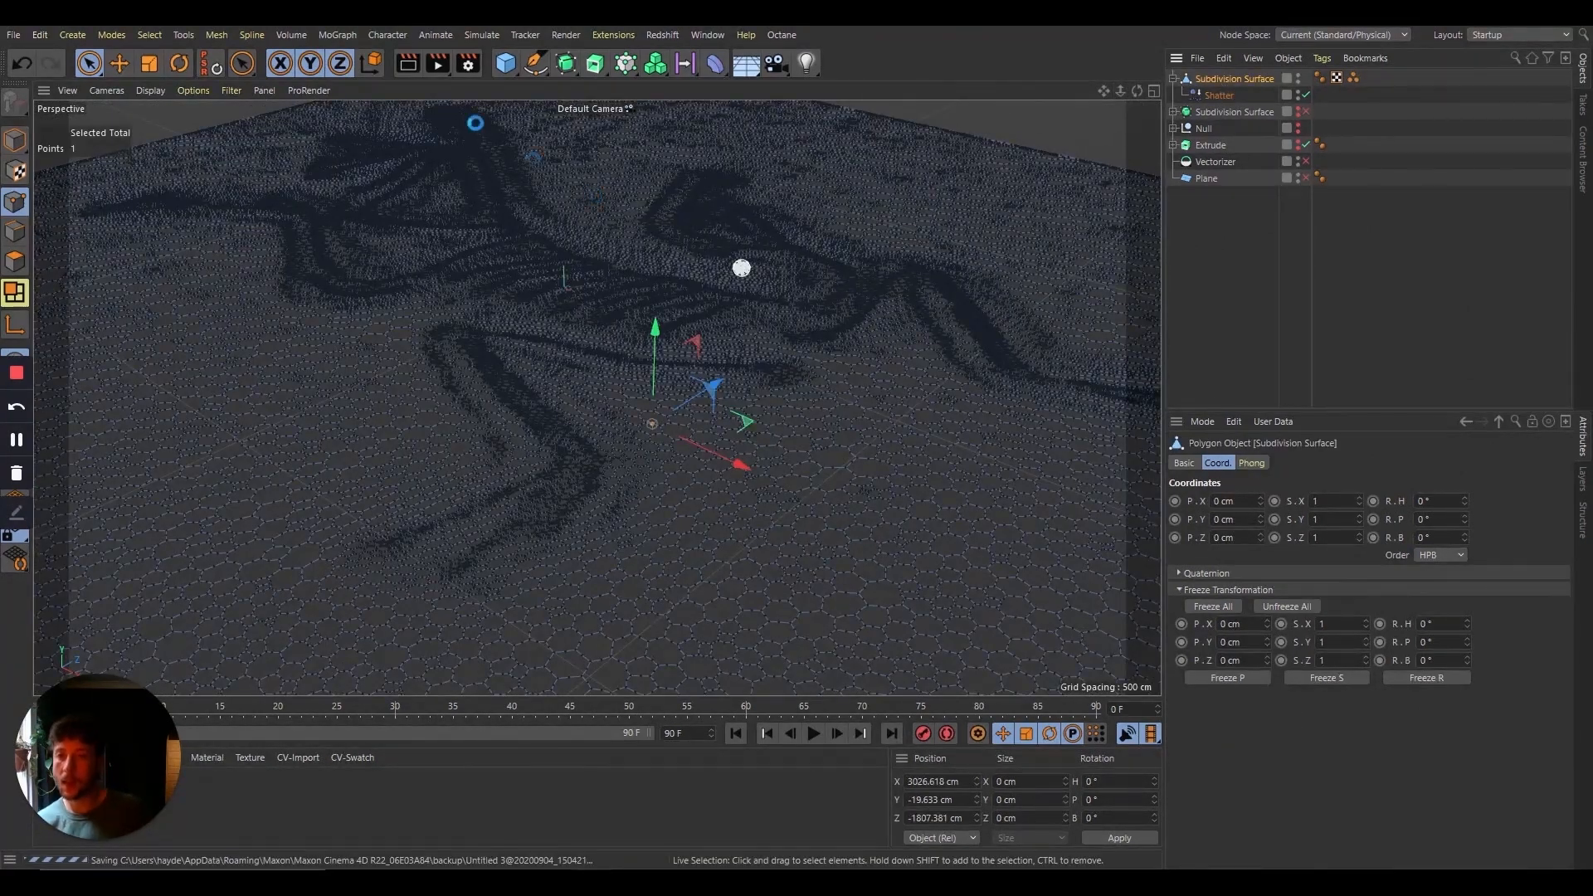
pyautogui.click(345, 40)
pyautogui.moveTo(351, 63)
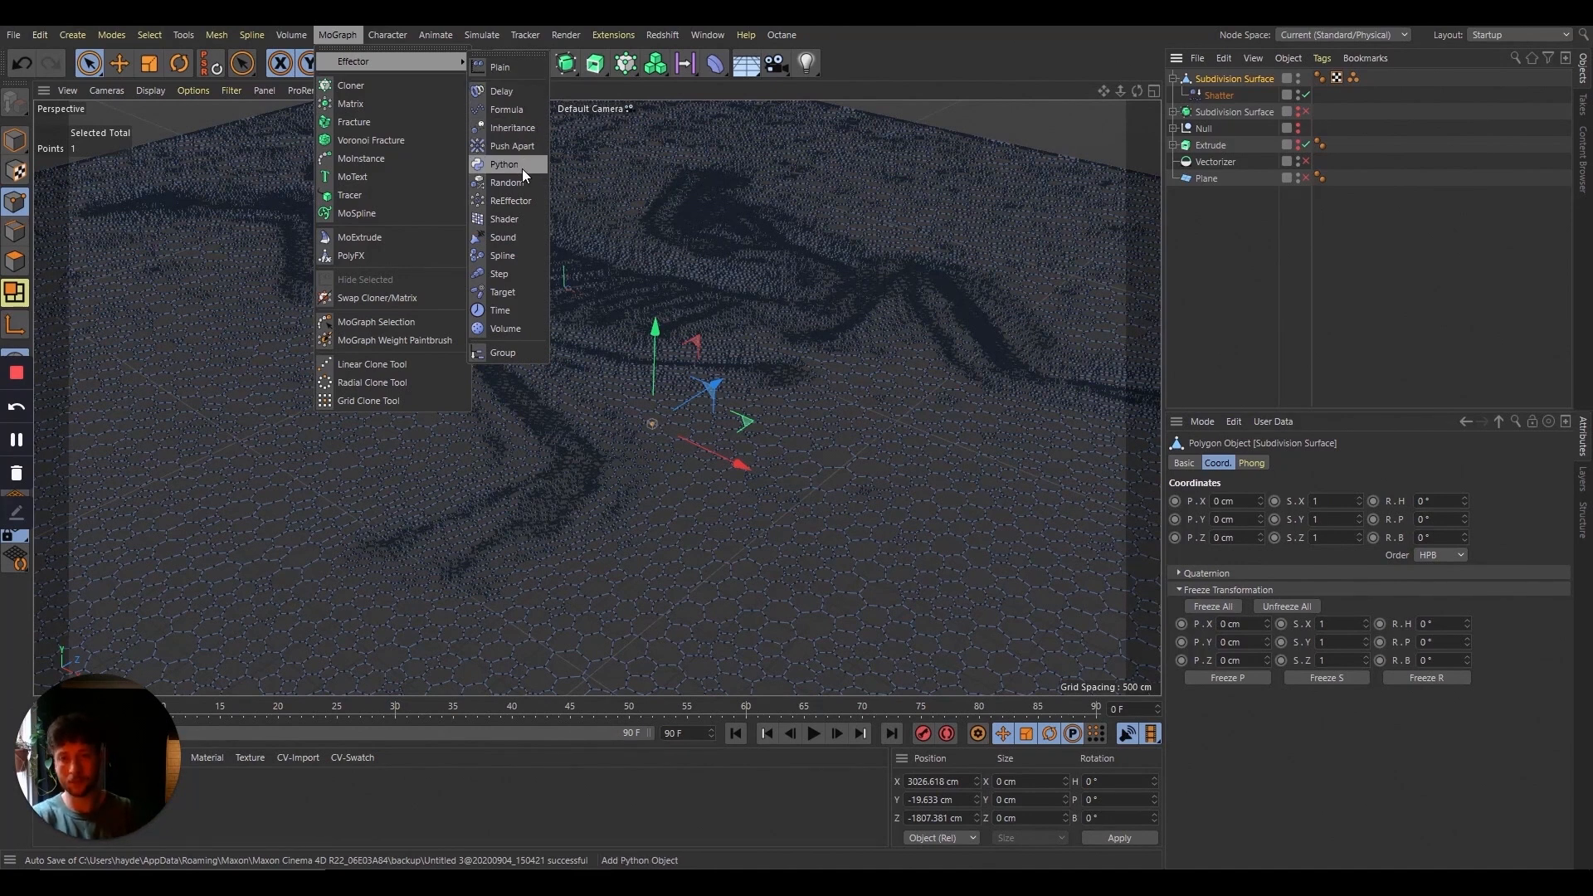
pyautogui.click(521, 72)
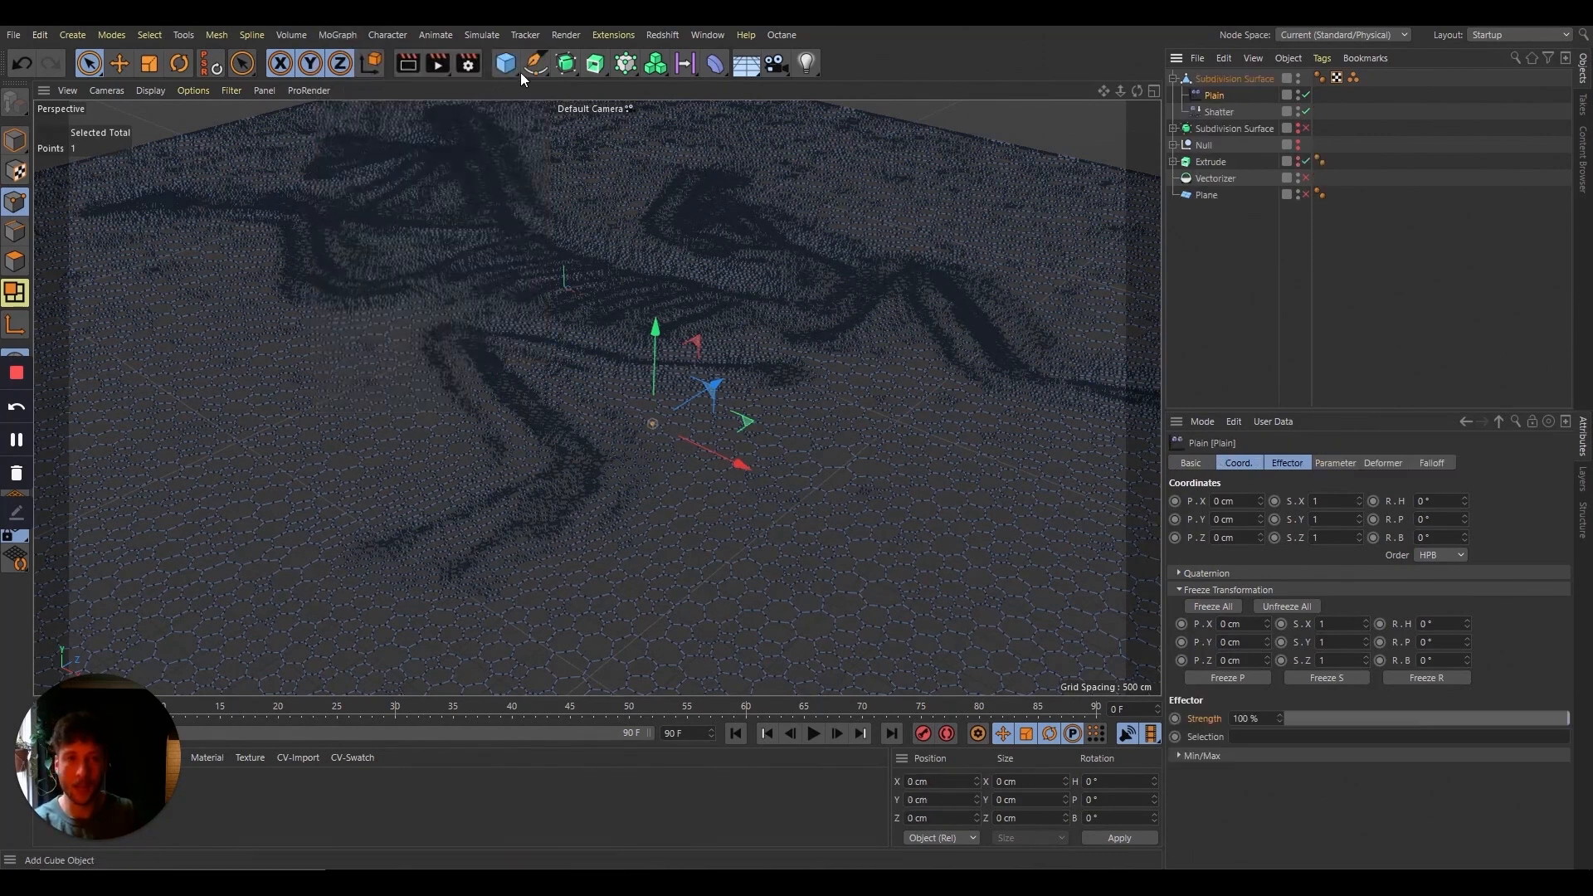
pyautogui.moveTo(1226, 116); pyautogui.dragTo(1228, 118)
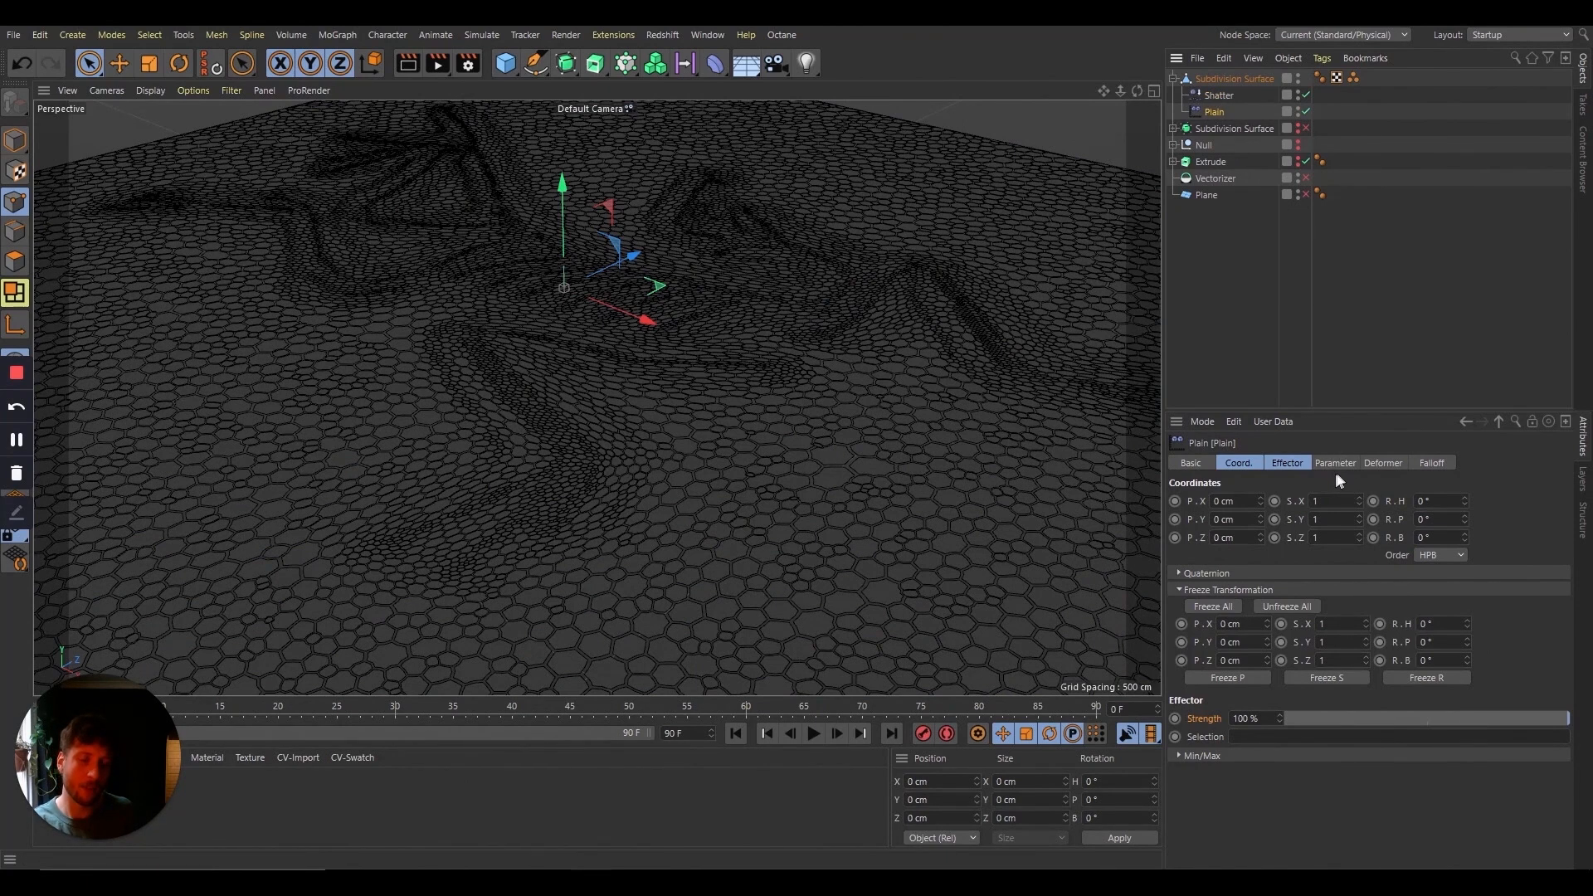
# Step: Set the Plain effector's deformation mode to Polygon
pyautogui.click(1373, 464)
pyautogui.click(1287, 500)
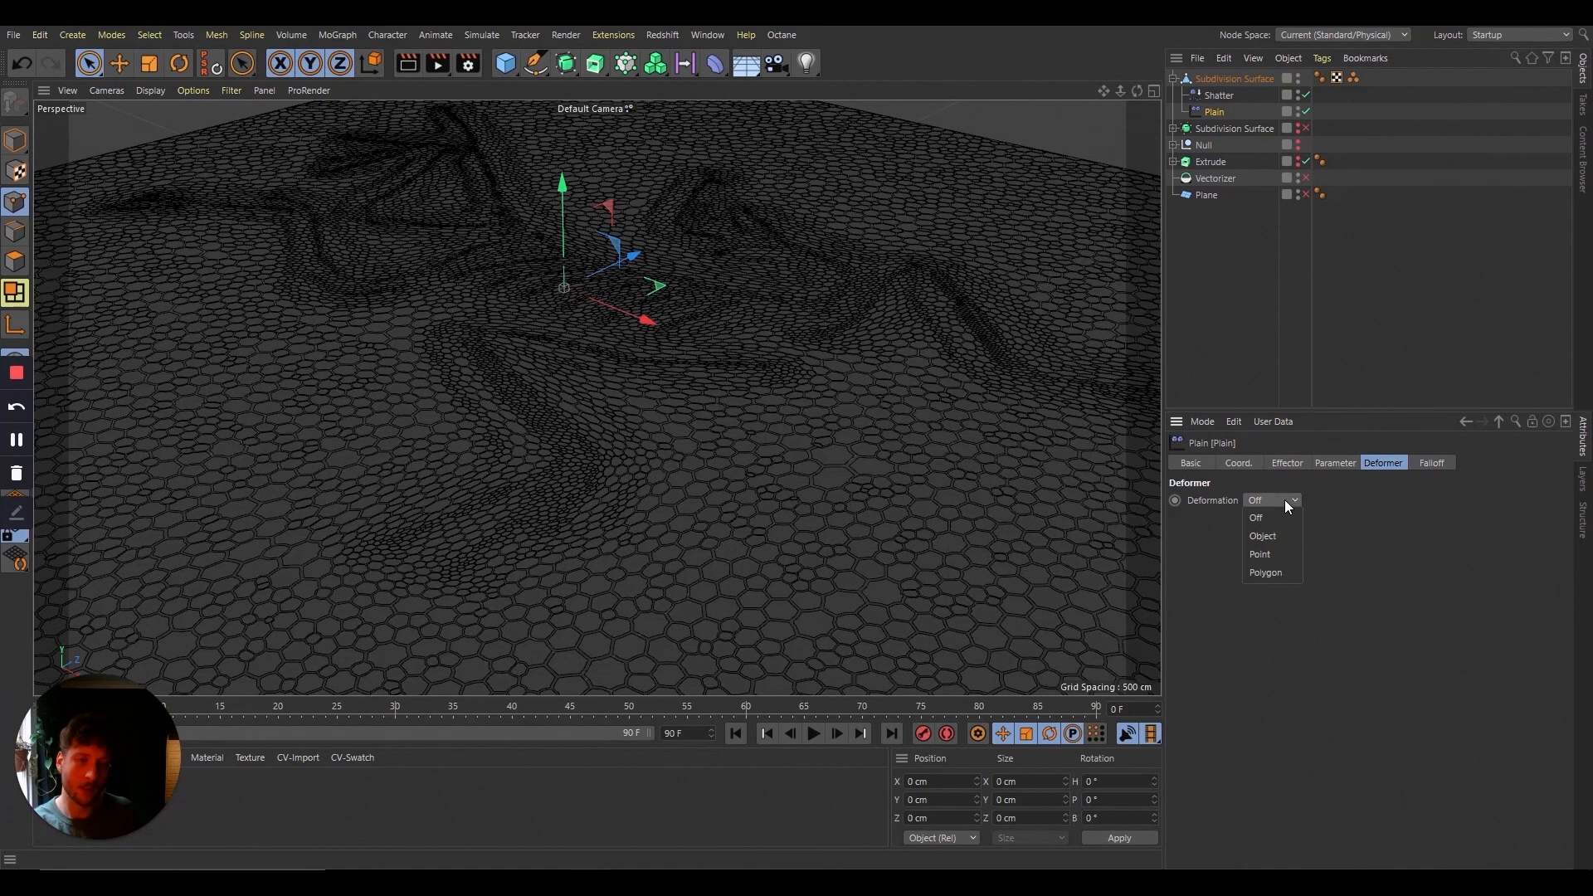
pyautogui.click(1285, 571)
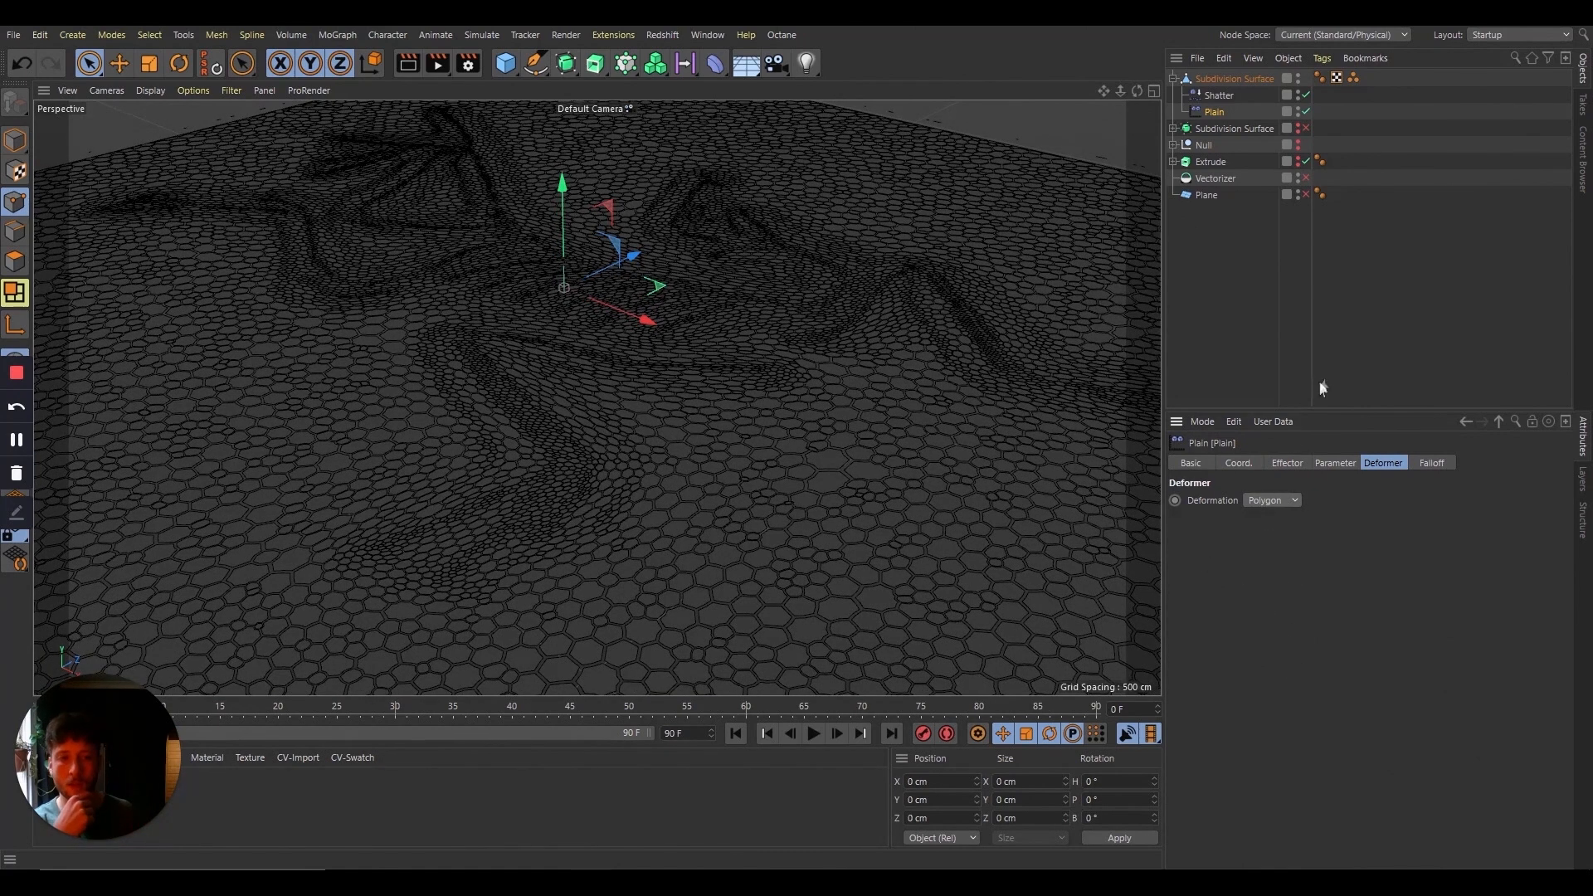
# Step: Set the Plain effector's Transform Space to Object and its Y position offset to about 1036 cm
pyautogui.click(1333, 464)
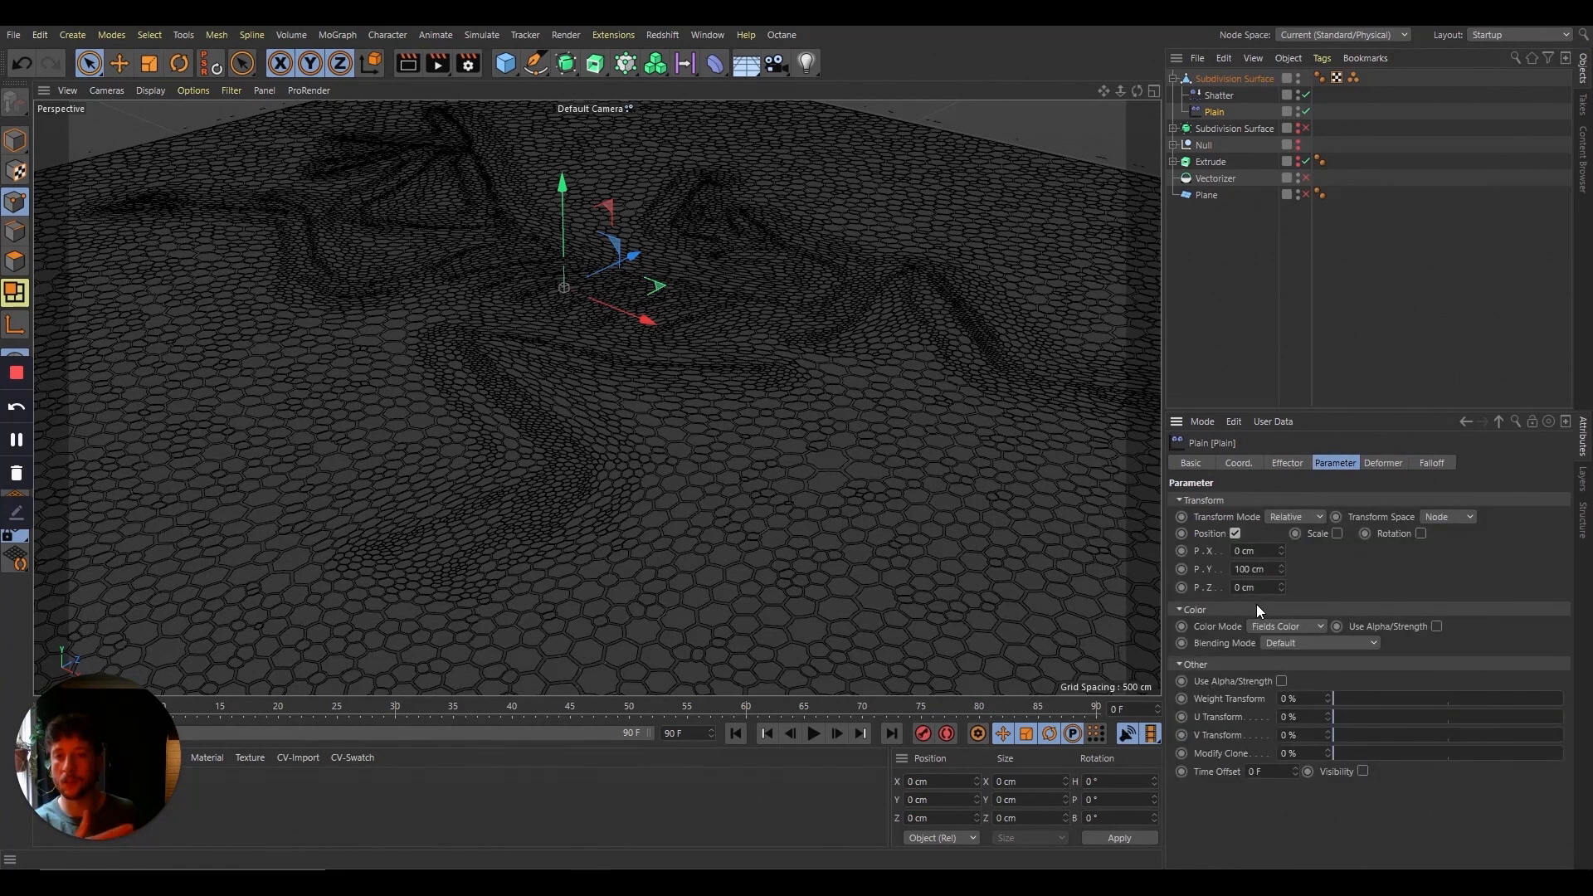
pyautogui.click(1440, 518)
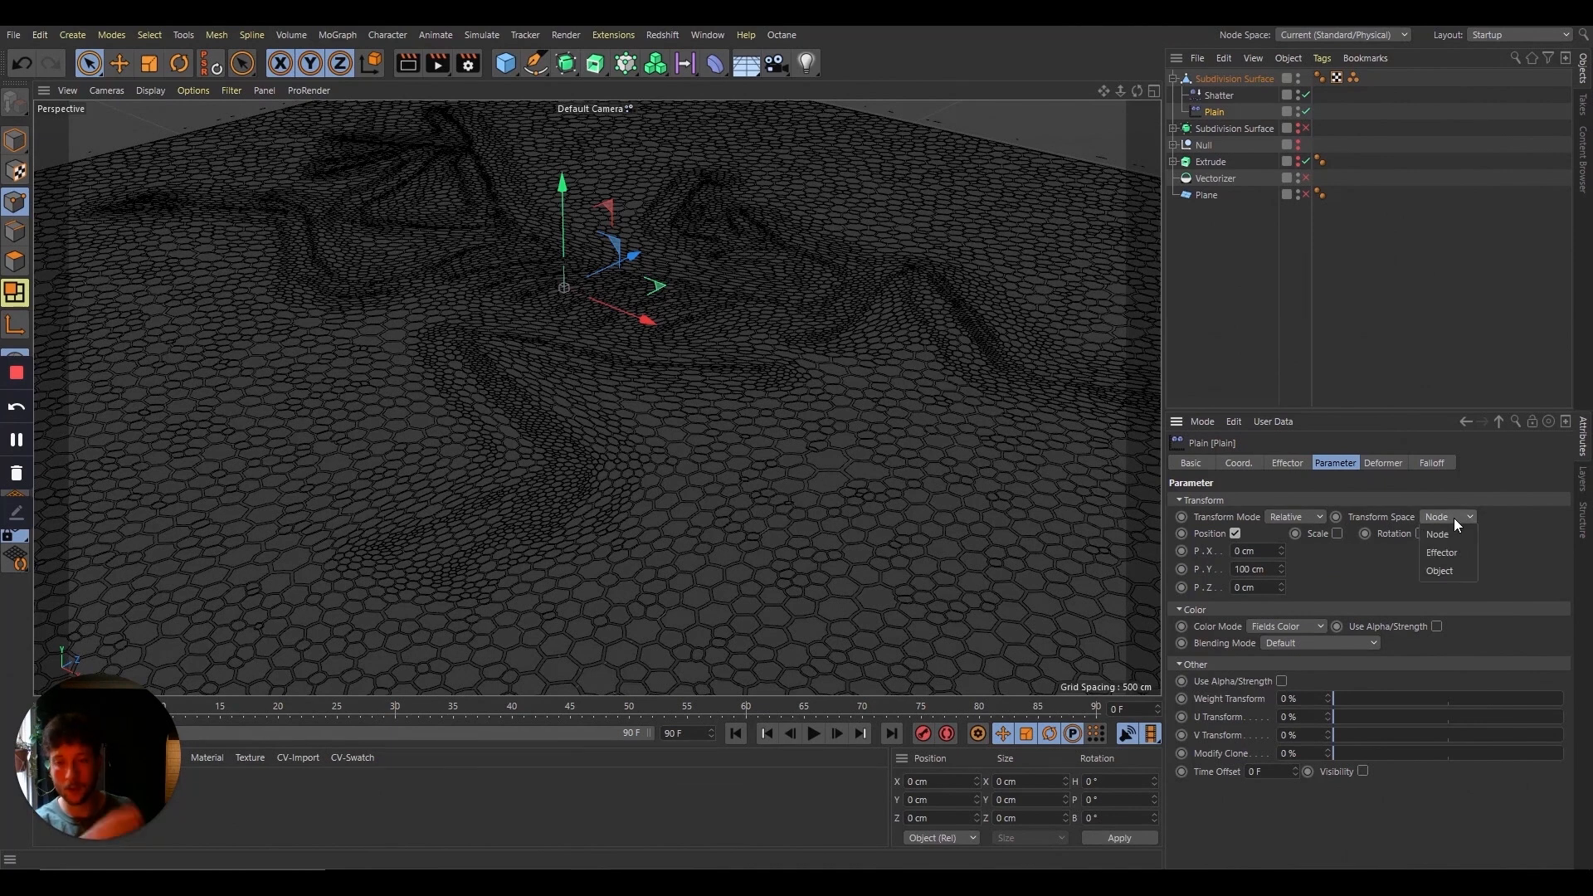
pyautogui.click(1447, 569)
pyautogui.moveTo(1281, 569); pyautogui.dragTo(1250, 226)
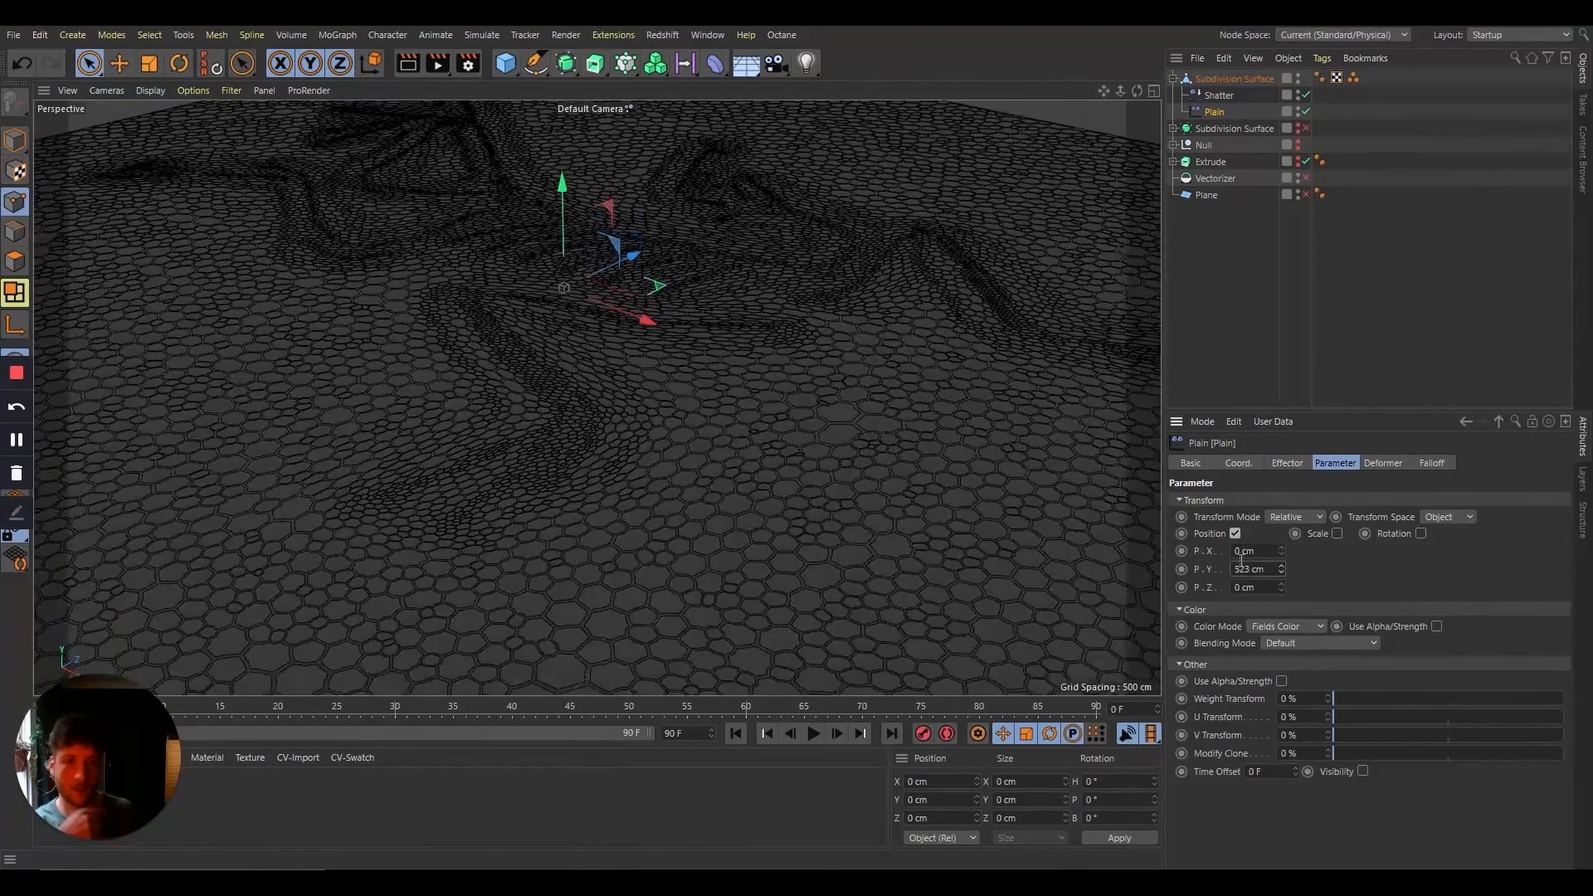
pyautogui.moveTo(1282, 570); pyautogui.dragTo(1162, 166)
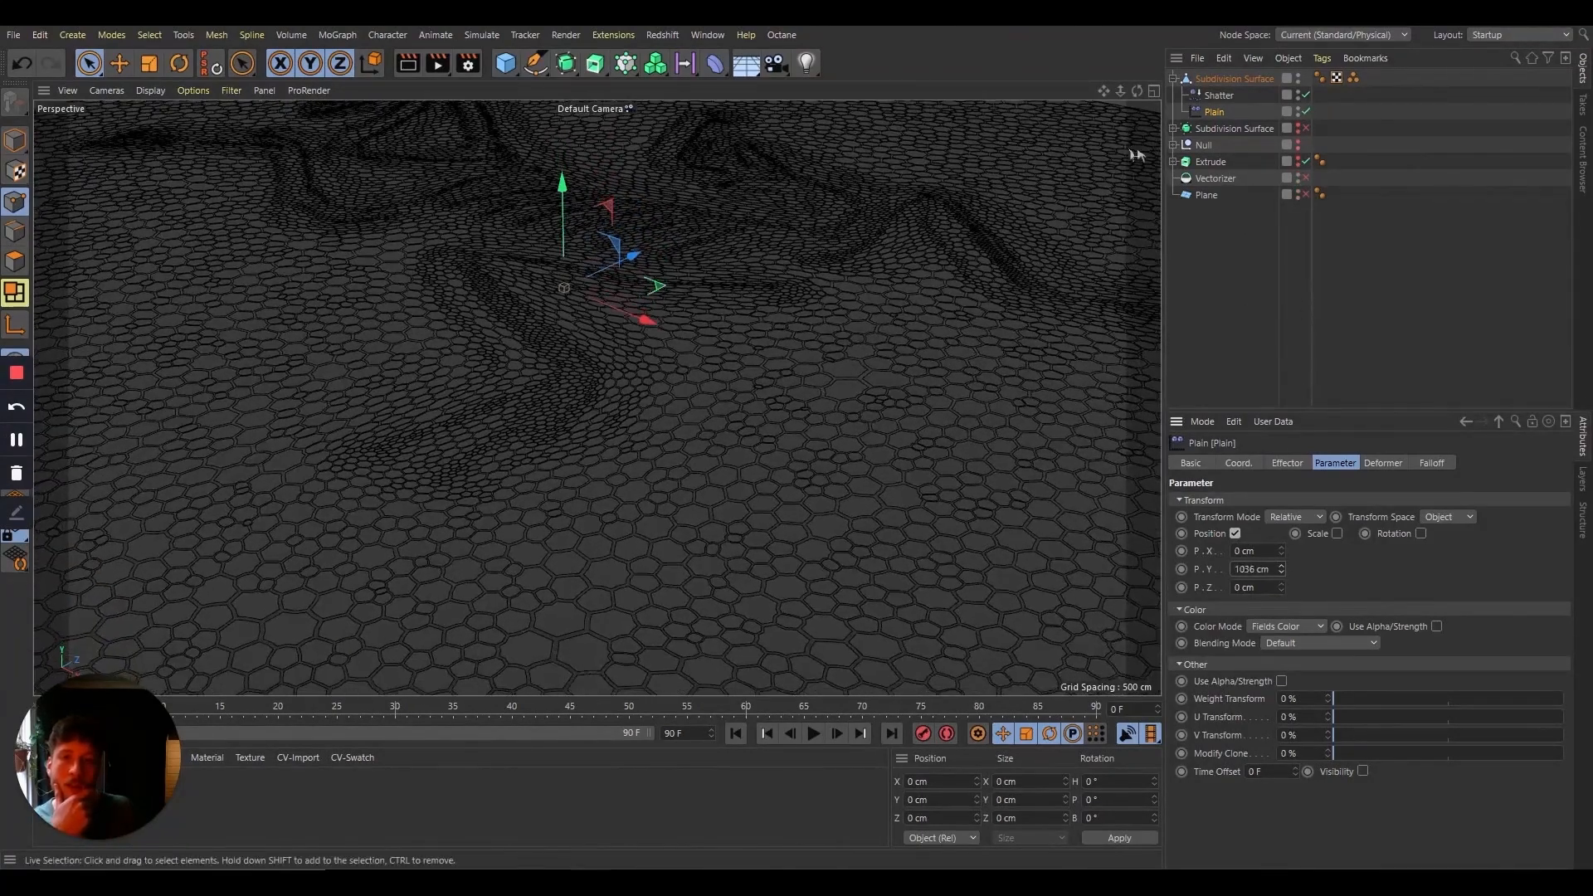
# Step: Add a Spherical Field to the Plain effector's falloff and scale it up to a size of about 6598 cm
pyautogui.moveTo(1121, 91); pyautogui.dragTo(1092, 331)
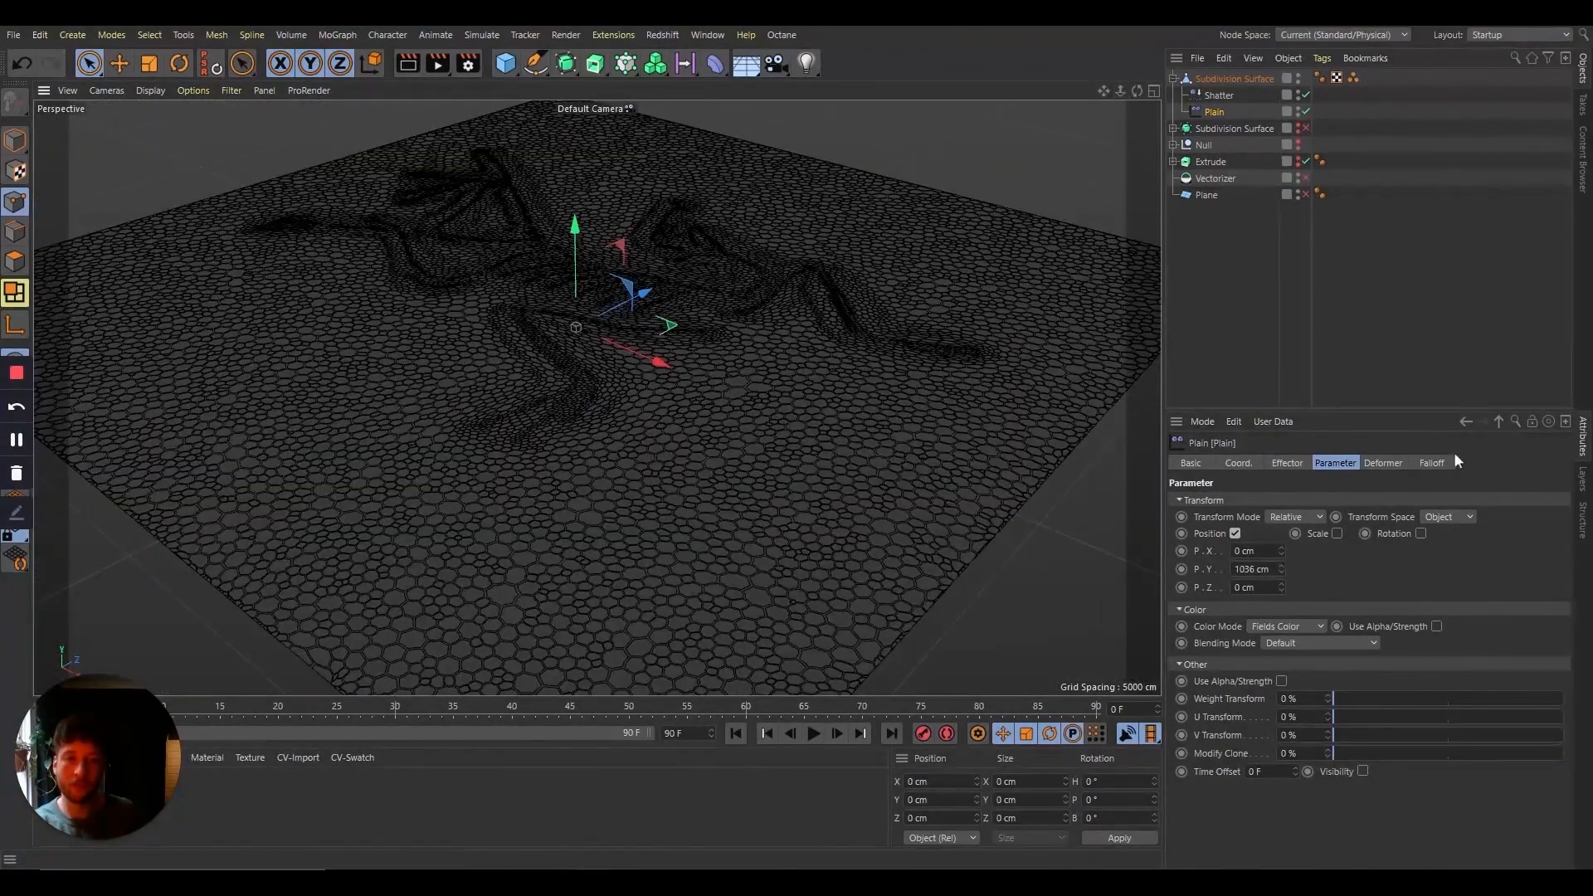
pyautogui.click(1431, 462)
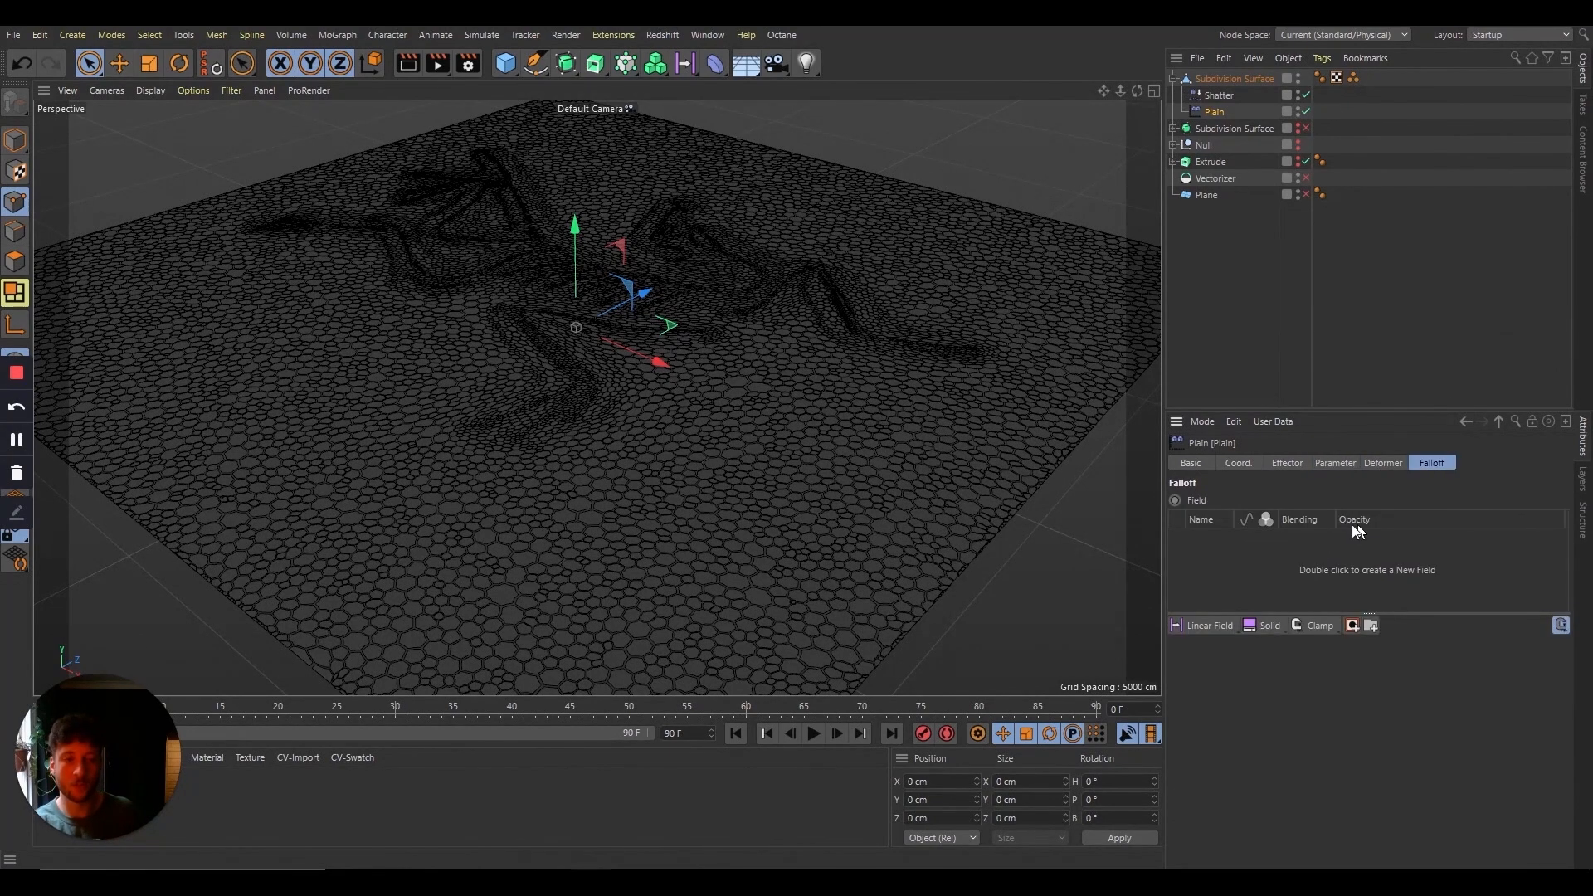
pyautogui.moveTo(1216, 627); pyautogui.dragTo(1303, 679)
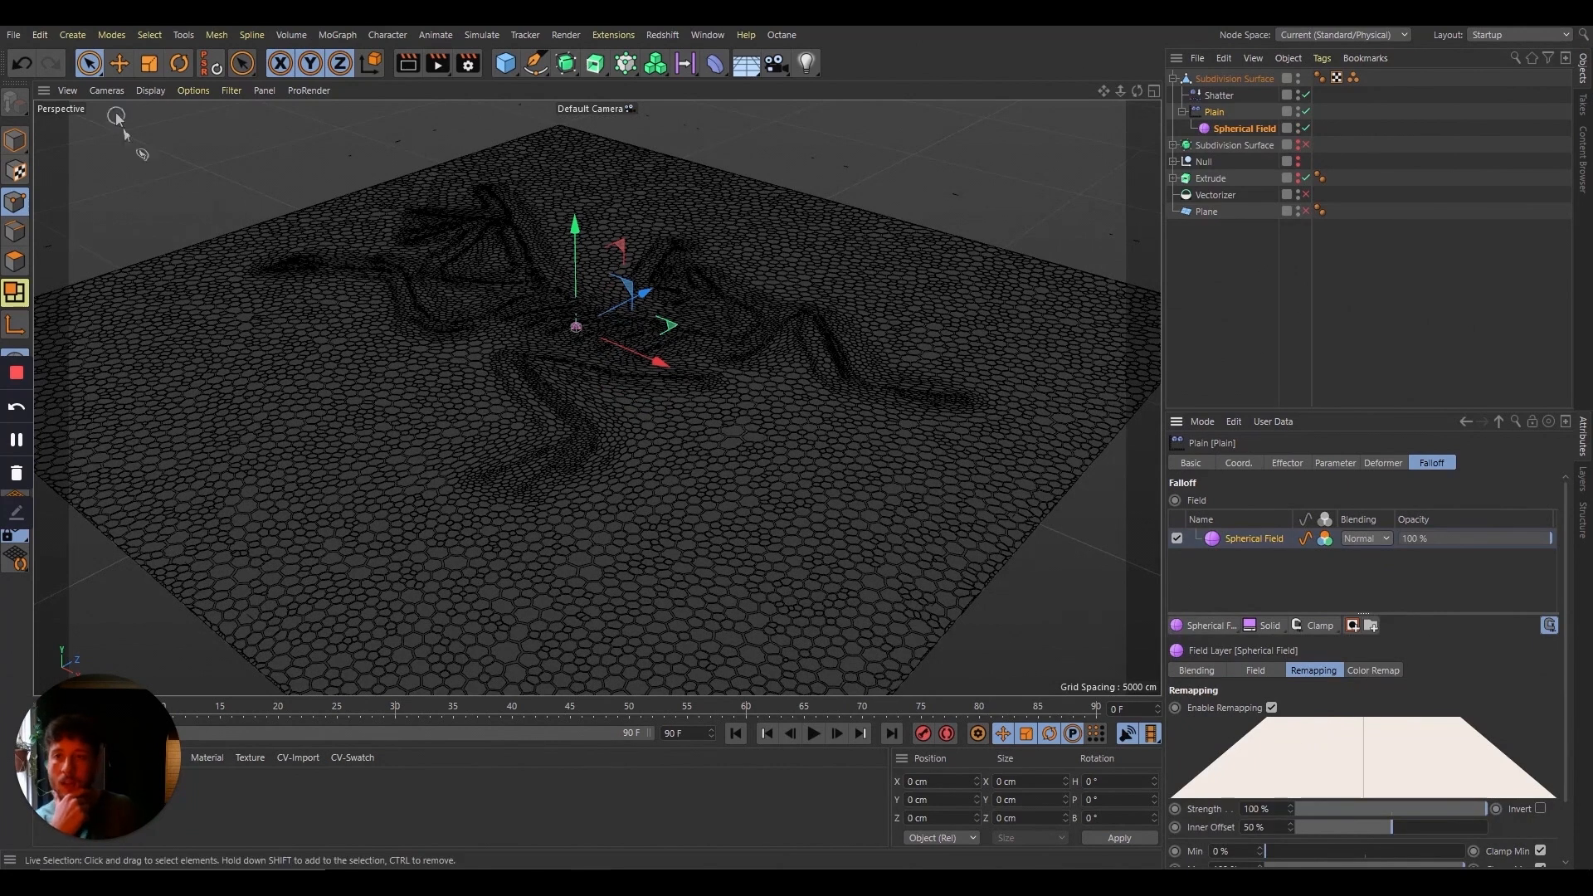
pyautogui.click(149, 63)
pyautogui.moveTo(465, 569); pyautogui.dragTo(1564, 194)
pyautogui.moveTo(596, 570); pyautogui.dragTo(1531, 252)
pyautogui.moveTo(761, 516); pyautogui.dragTo(714, 594)
pyautogui.moveTo(1145, 90); pyautogui.dragTo(1140, 57)
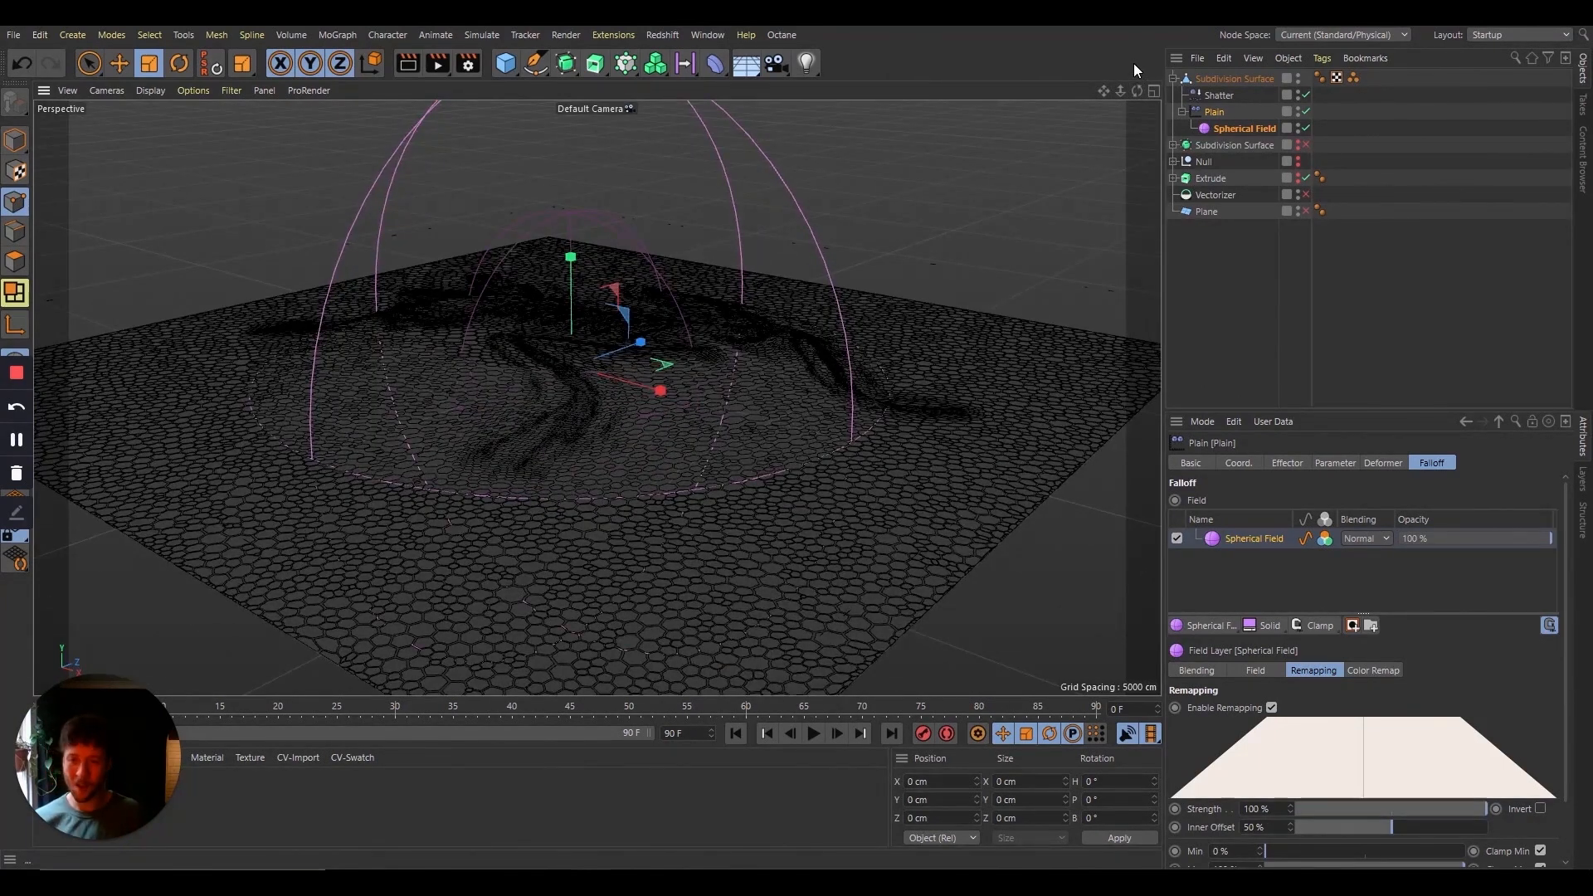
# Step: Wrap the baked Subdivision Surface mesh in a Cloth Surface and set its Subdivisions to 0
pyautogui.click(1220, 78)
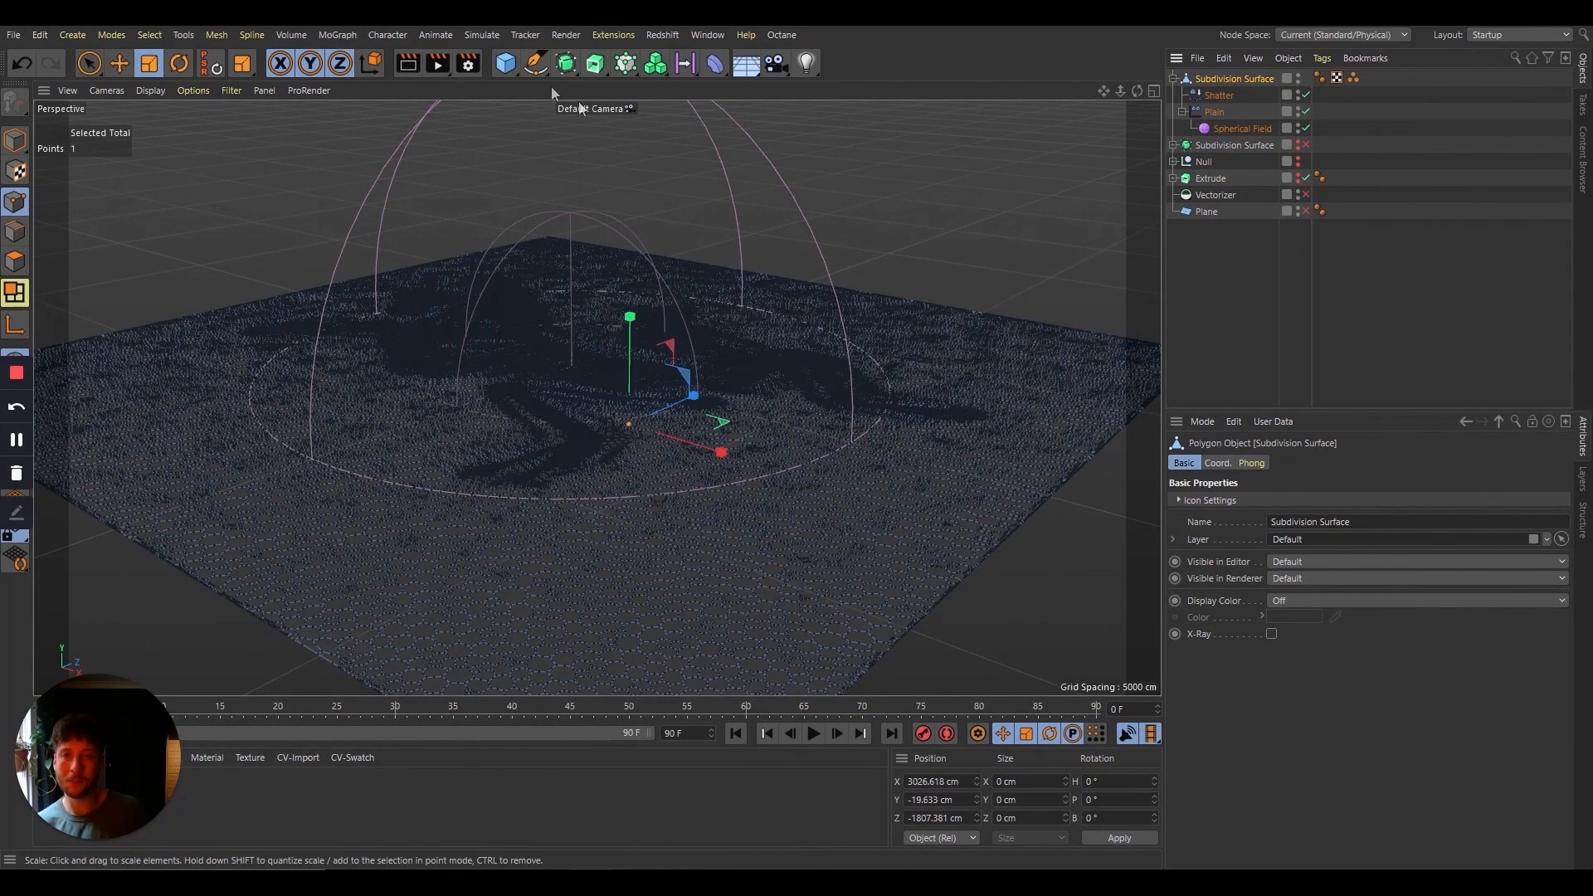
pyautogui.click(565, 66)
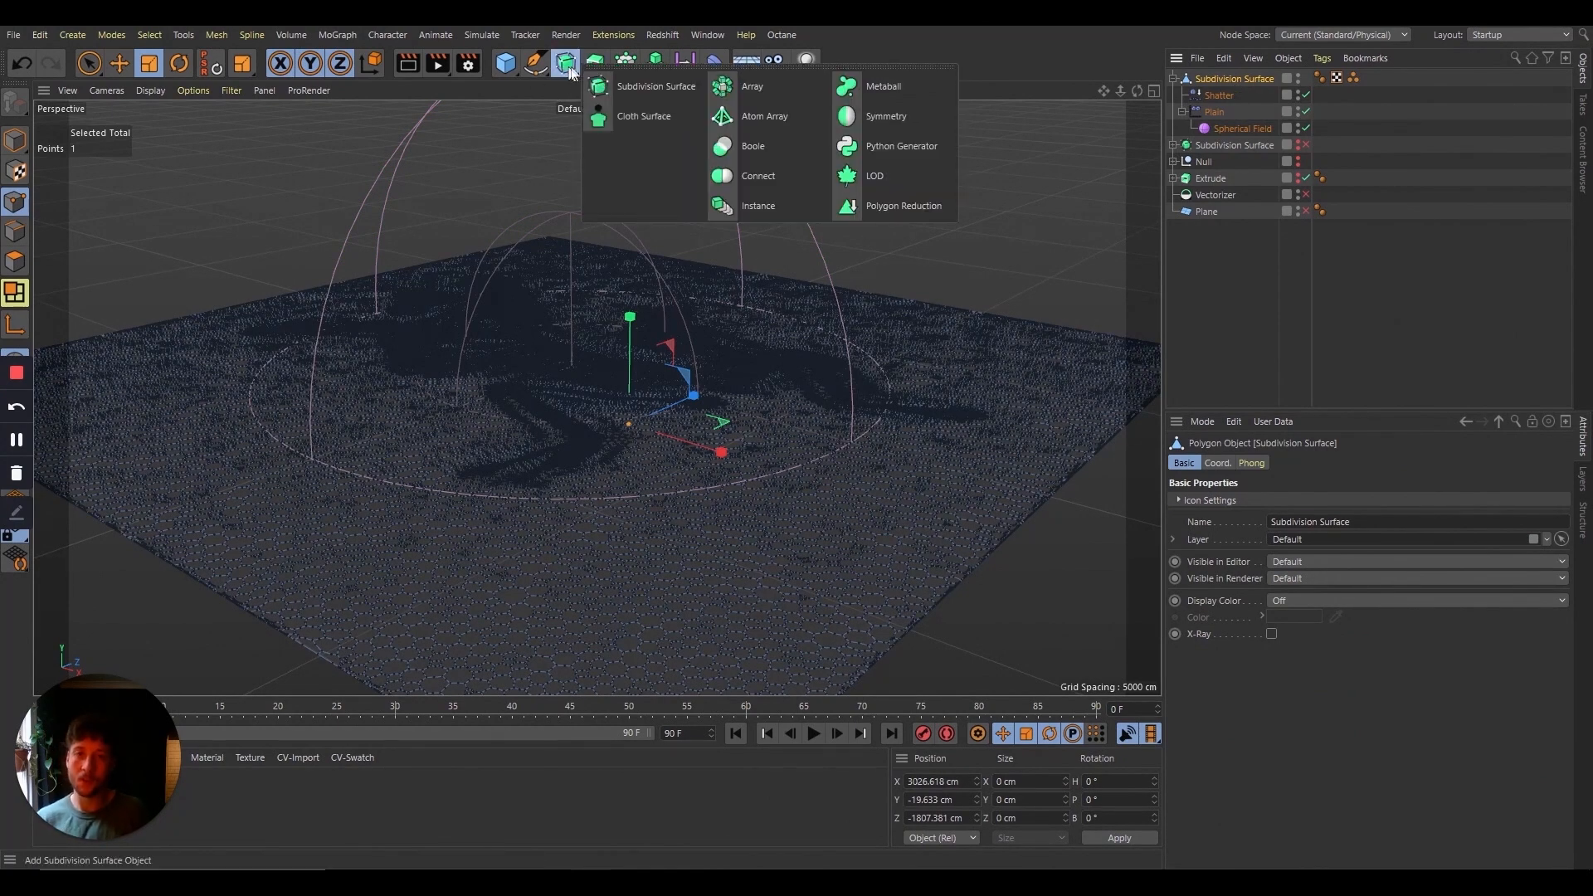
pyautogui.keyDown('alt'); pyautogui.click(622, 118); pyautogui.keyUp('alt')
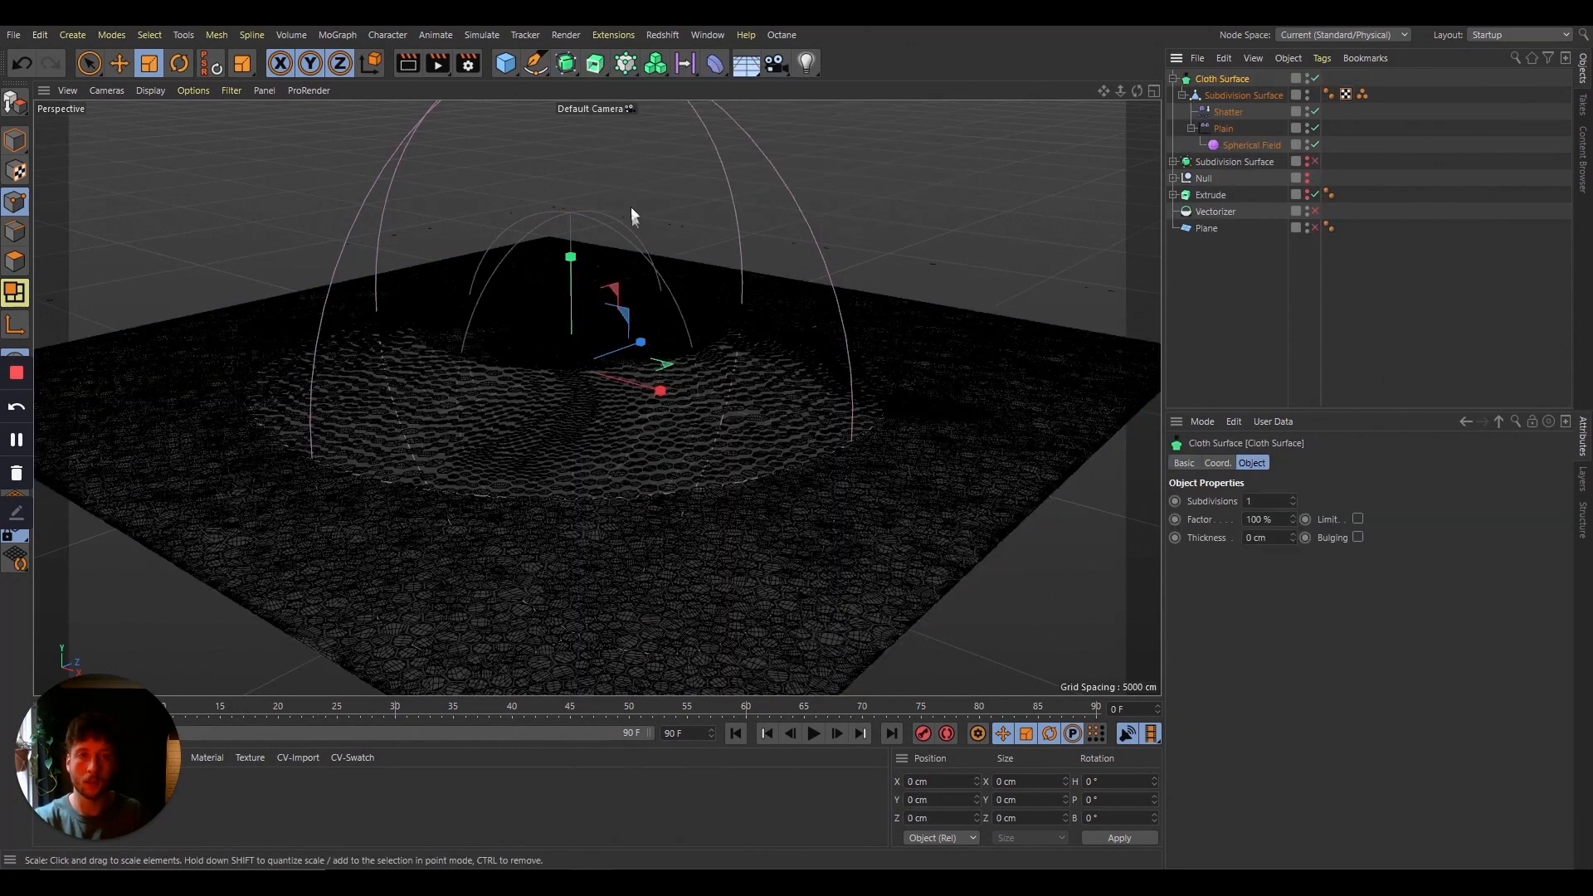
pyautogui.click(1293, 504)
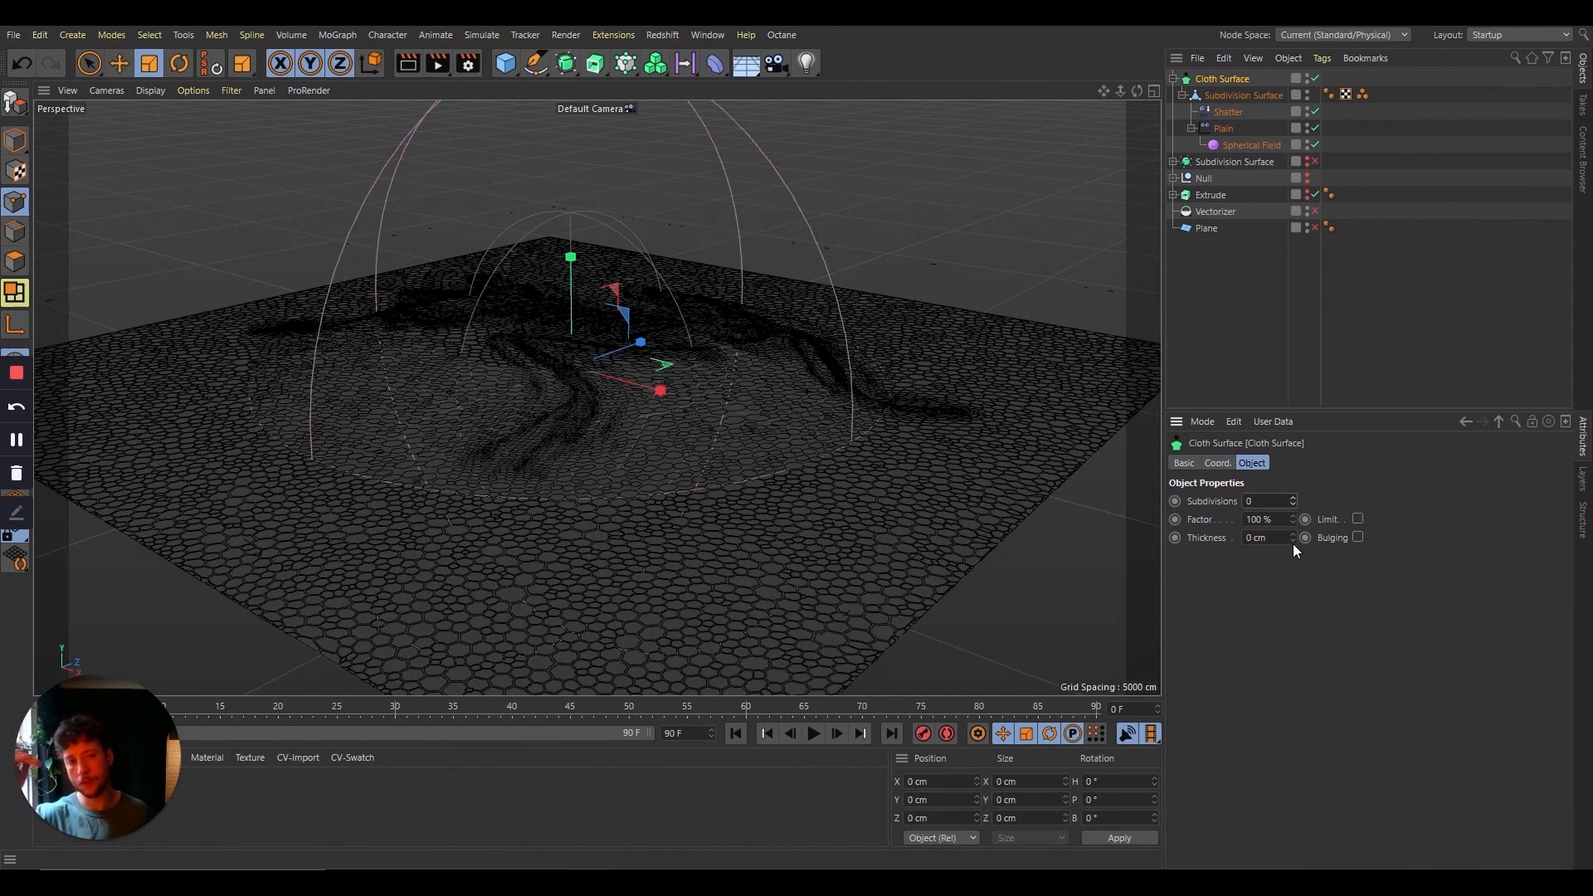
# Step: Give the Cloth Surface a thickness of about -1480 cm
pyautogui.click(1293, 541)
pyautogui.moveTo(1292, 550); pyautogui.dragTo(1286, 843)
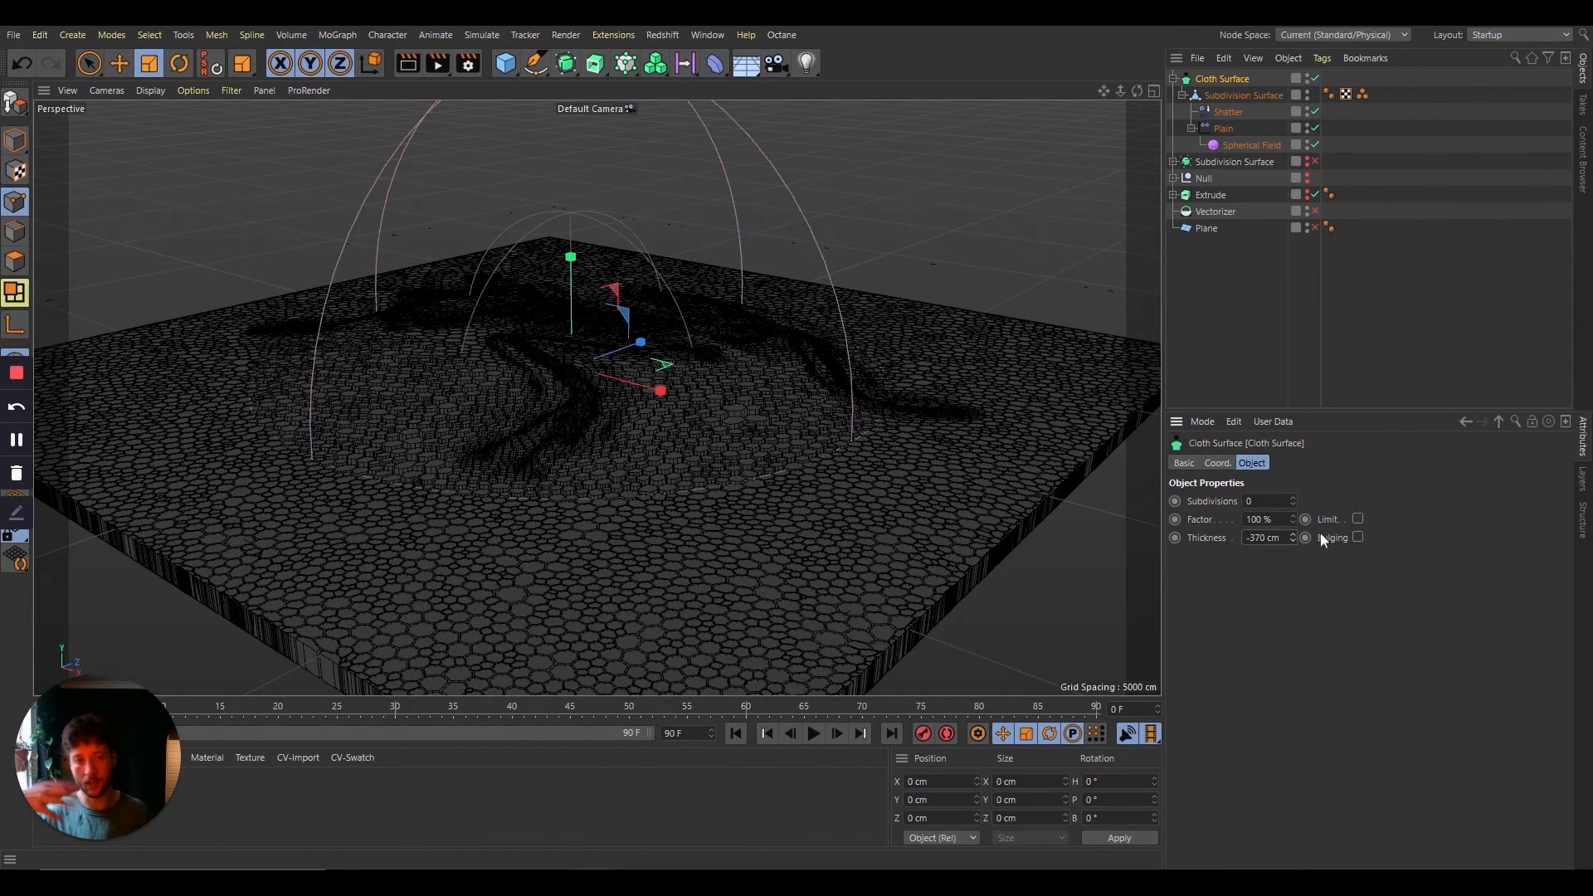
pyautogui.moveTo(1298, 536)
pyautogui.mouseDown()
pyautogui.moveTo(1269, 843)
pyautogui.moveTo(1277, 546)
pyautogui.mouseUp()
pyautogui.moveTo(1284, 612); pyautogui.dragTo(1266, 863)
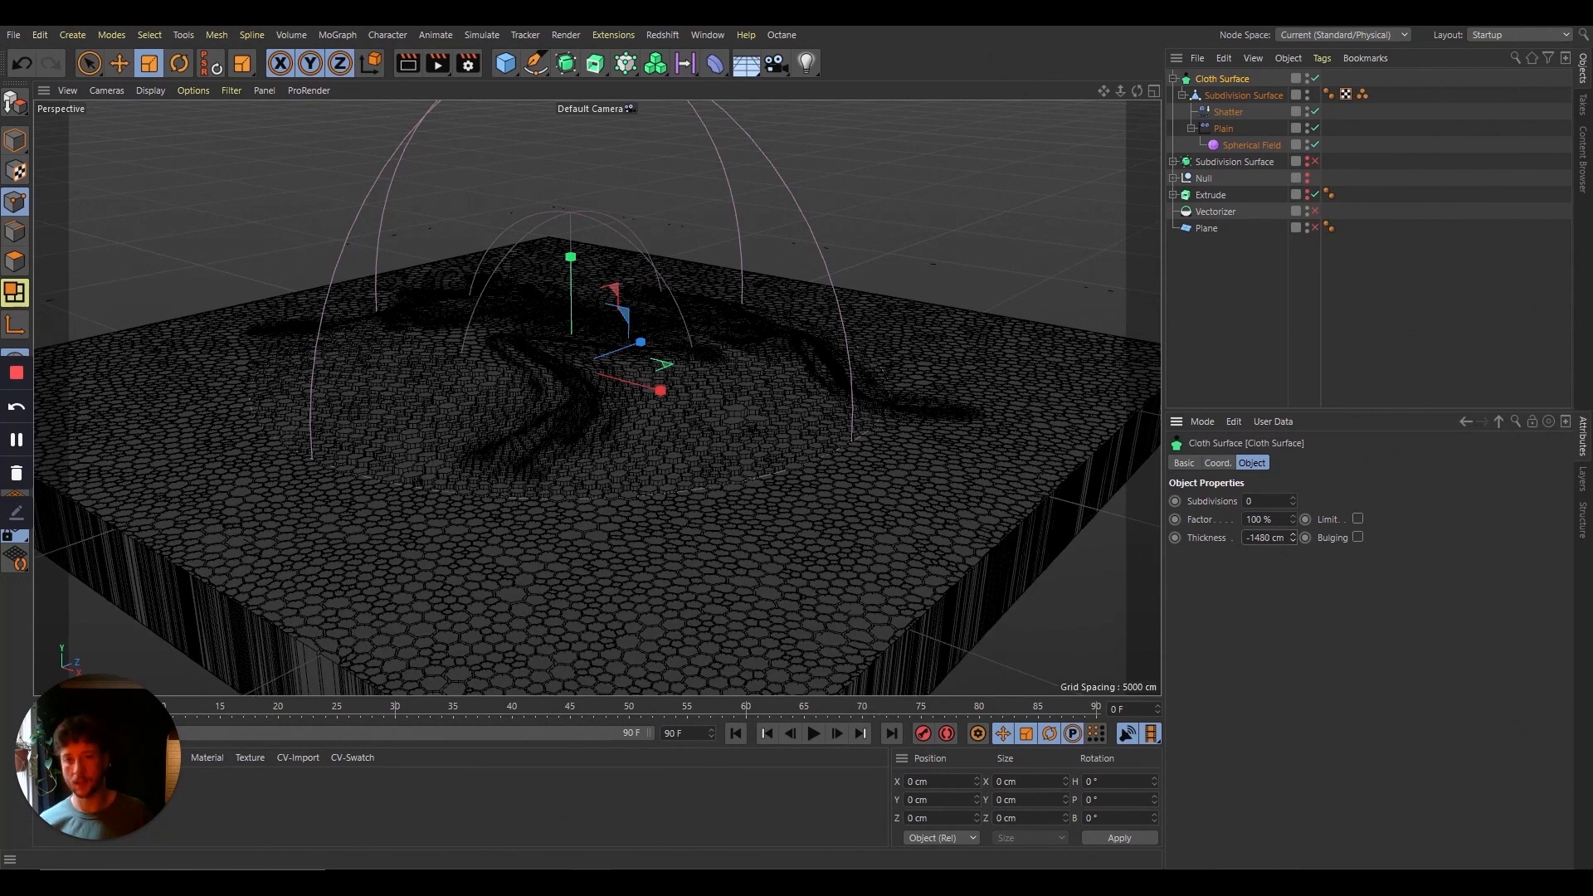
pyautogui.moveTo(1241, 881)
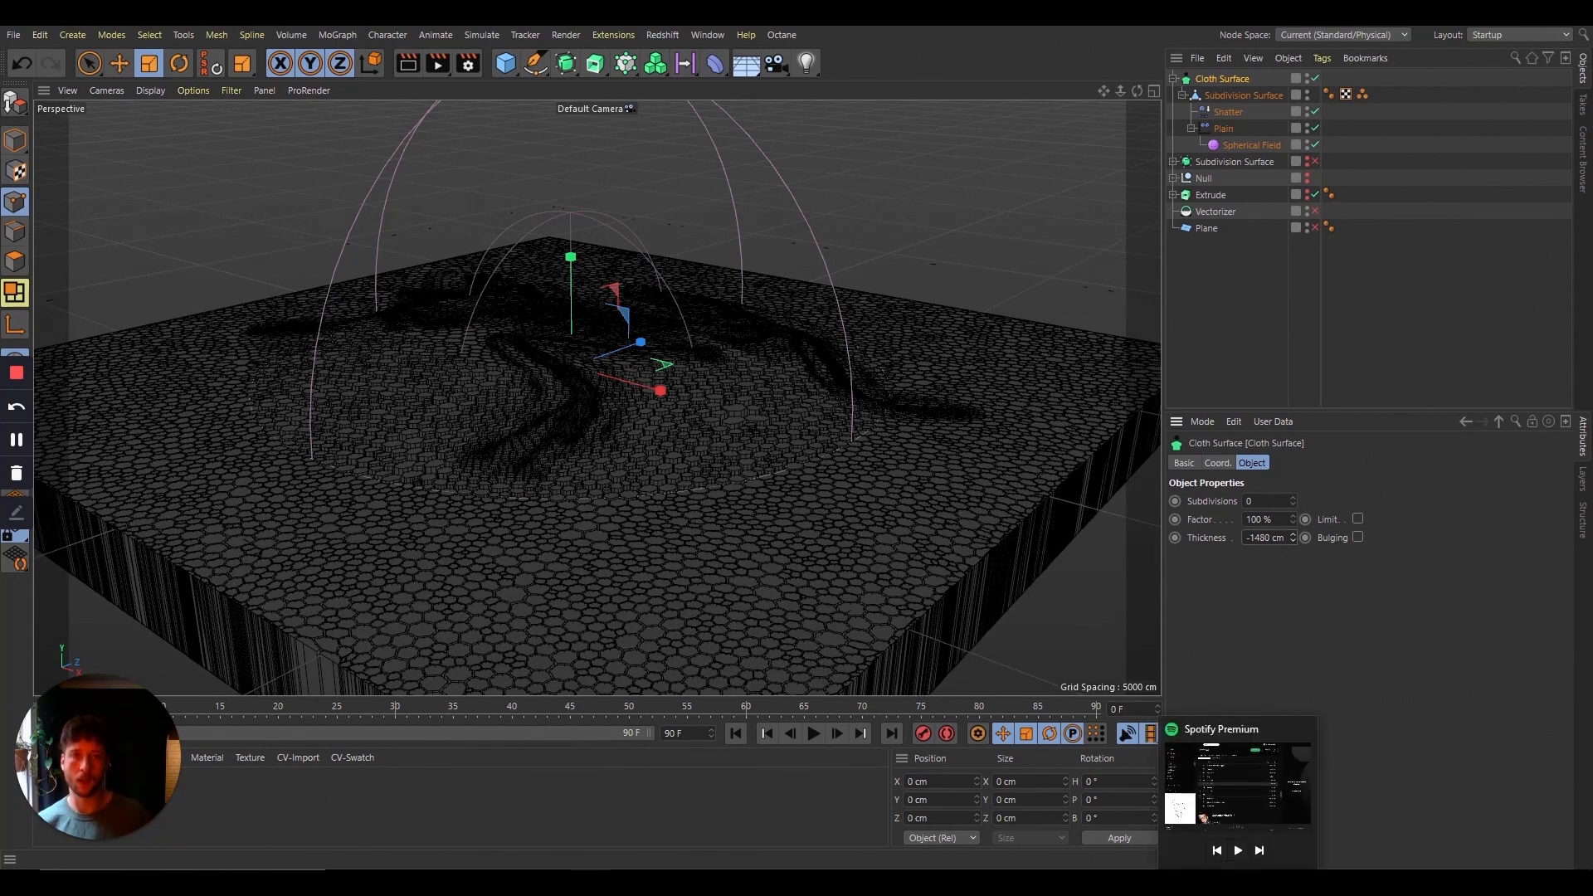
# Step: Switch the viewport display to Gouraud Shading and inspect the extruded honeycomb cells up close
pyautogui.scroll(8, 376, 248)
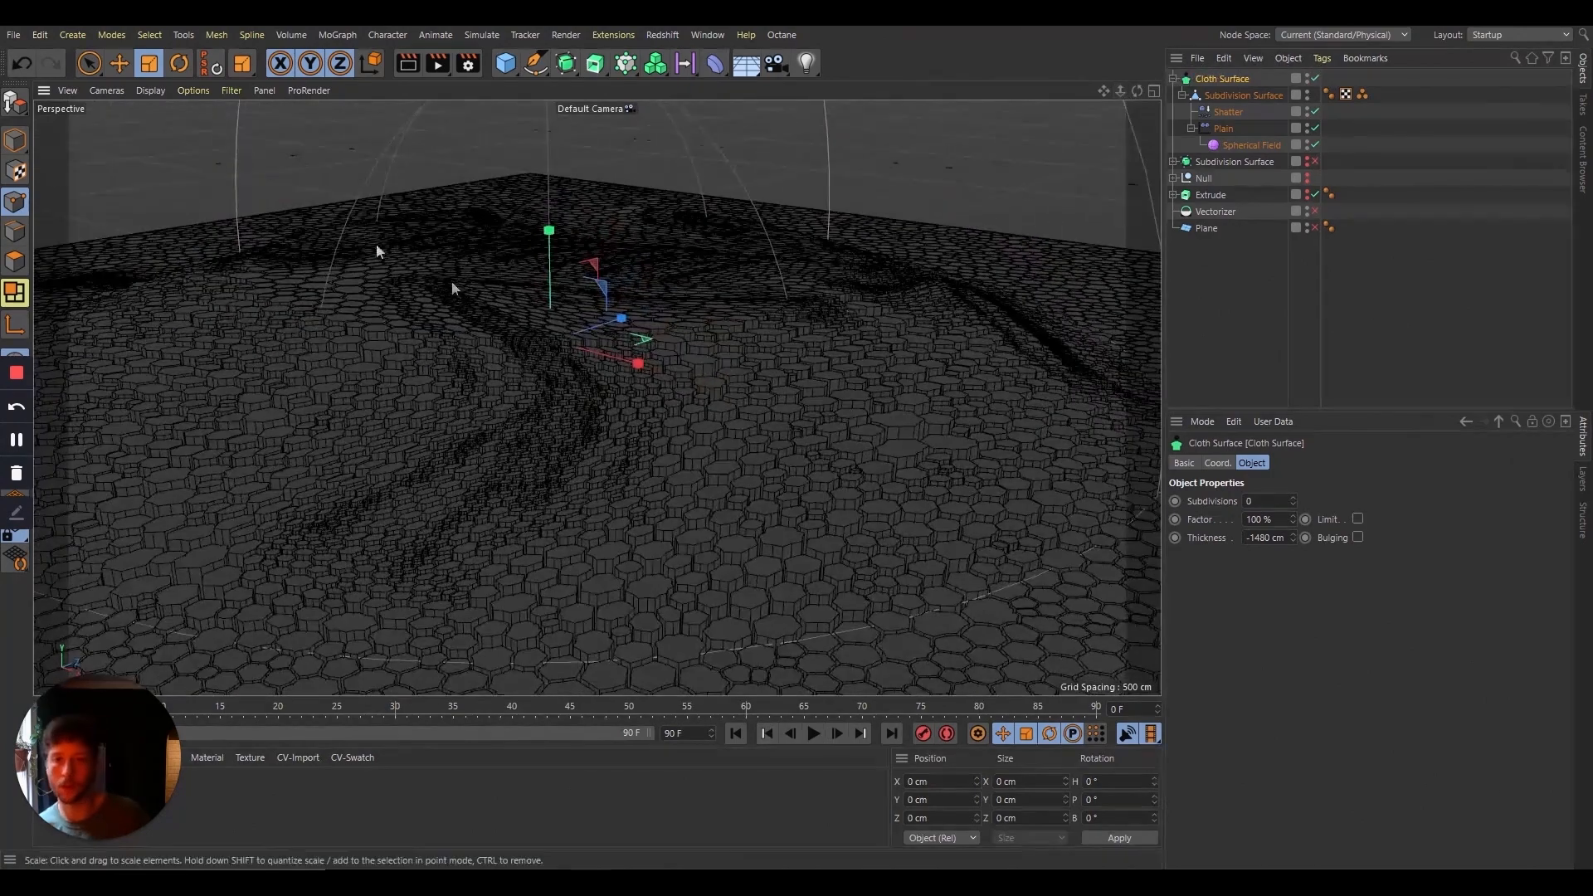
pyautogui.click(161, 90)
pyautogui.click(172, 111)
pyautogui.moveTo(1138, 89); pyautogui.dragTo(1074, 83)
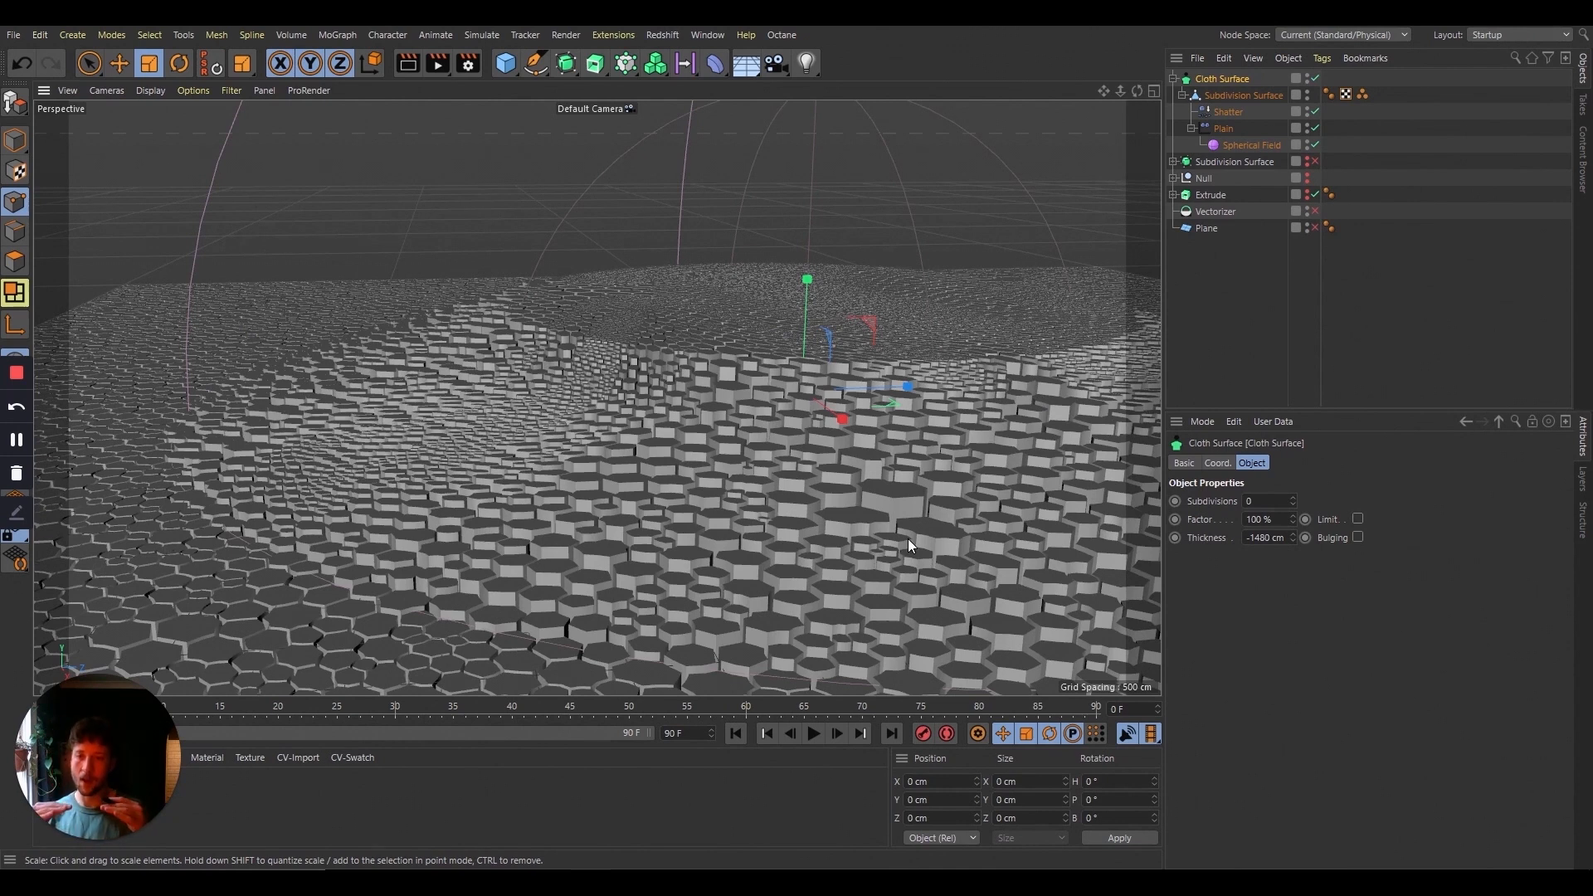
# Step: Reverse the Cloth Surface thickness to 1480 cm and look at the whole block
pyautogui.click(1251, 538)
pyautogui.press('Return')
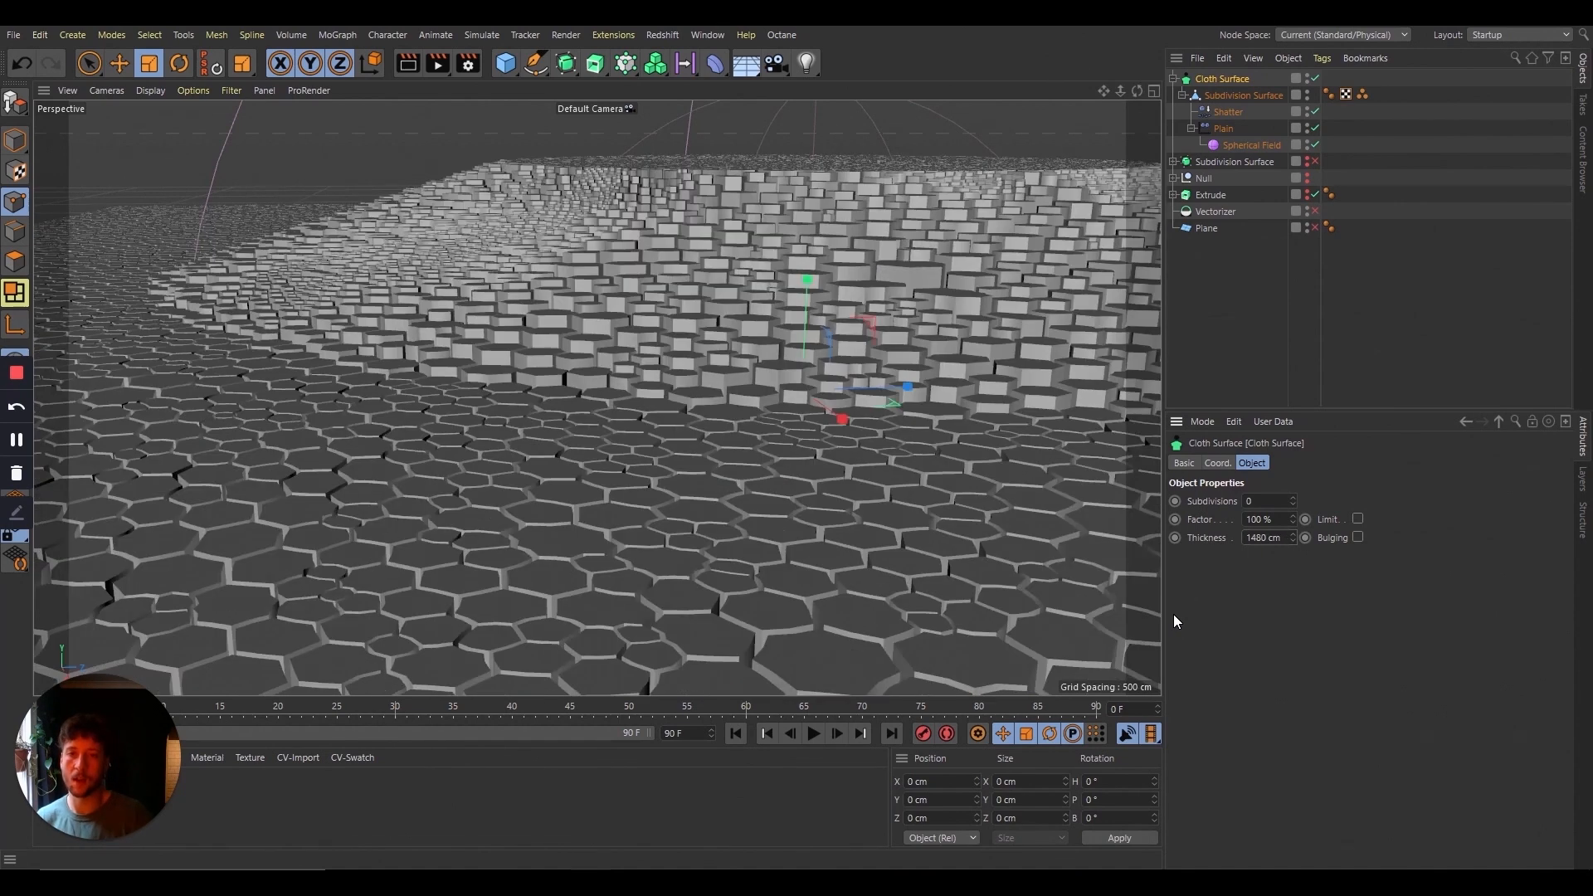
pyautogui.moveTo(1121, 91); pyautogui.dragTo(1071, 364)
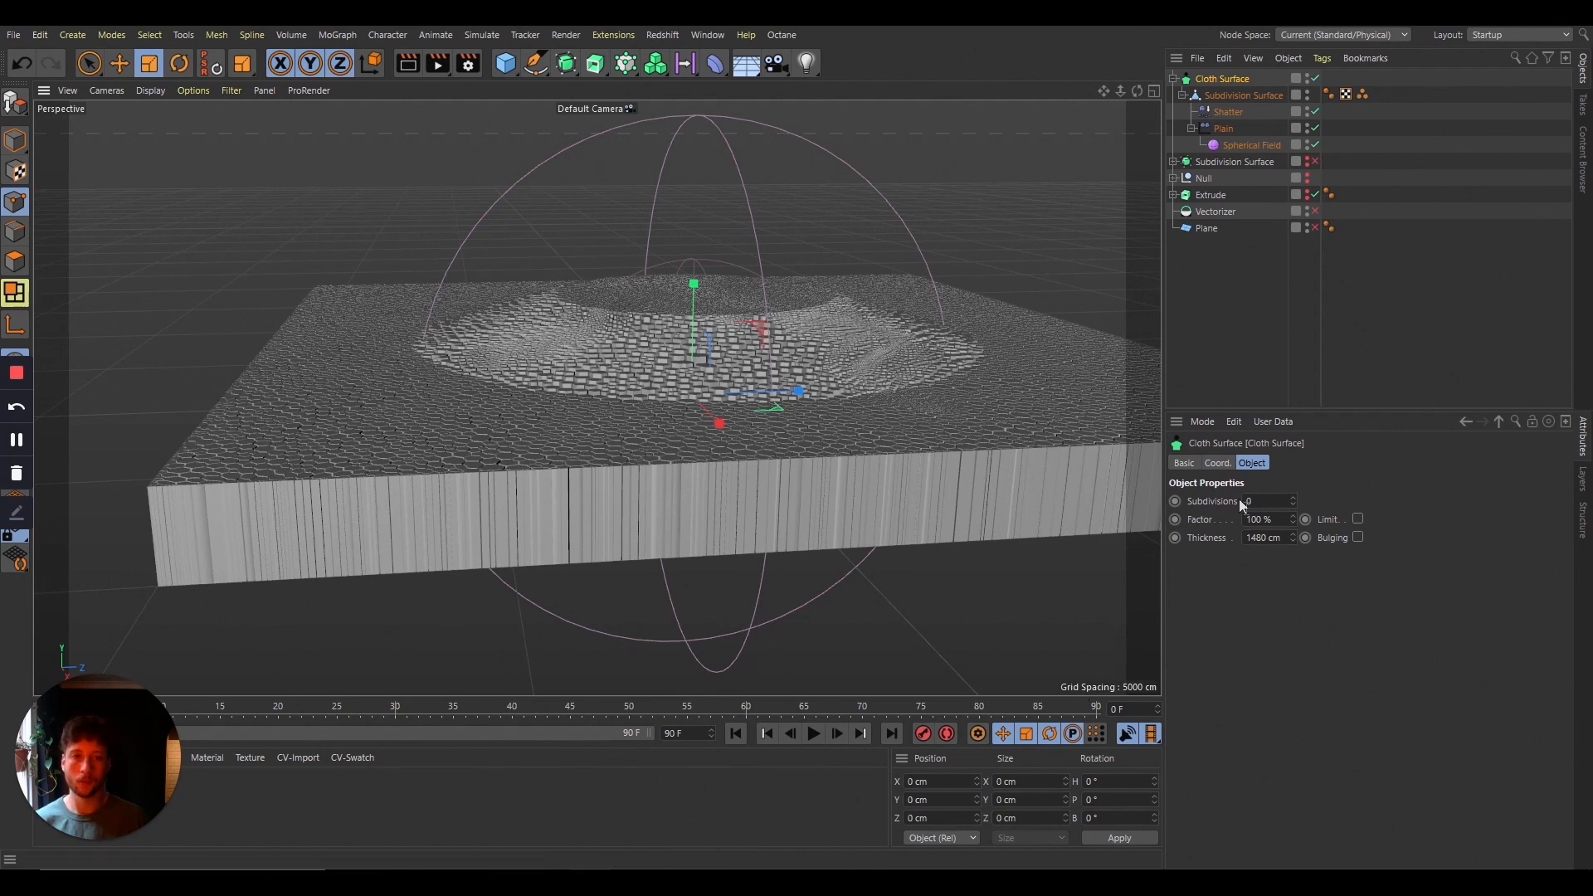
# Step: Set the Cloth Surface thickness to -3000 cm
pyautogui.click(1247, 538)
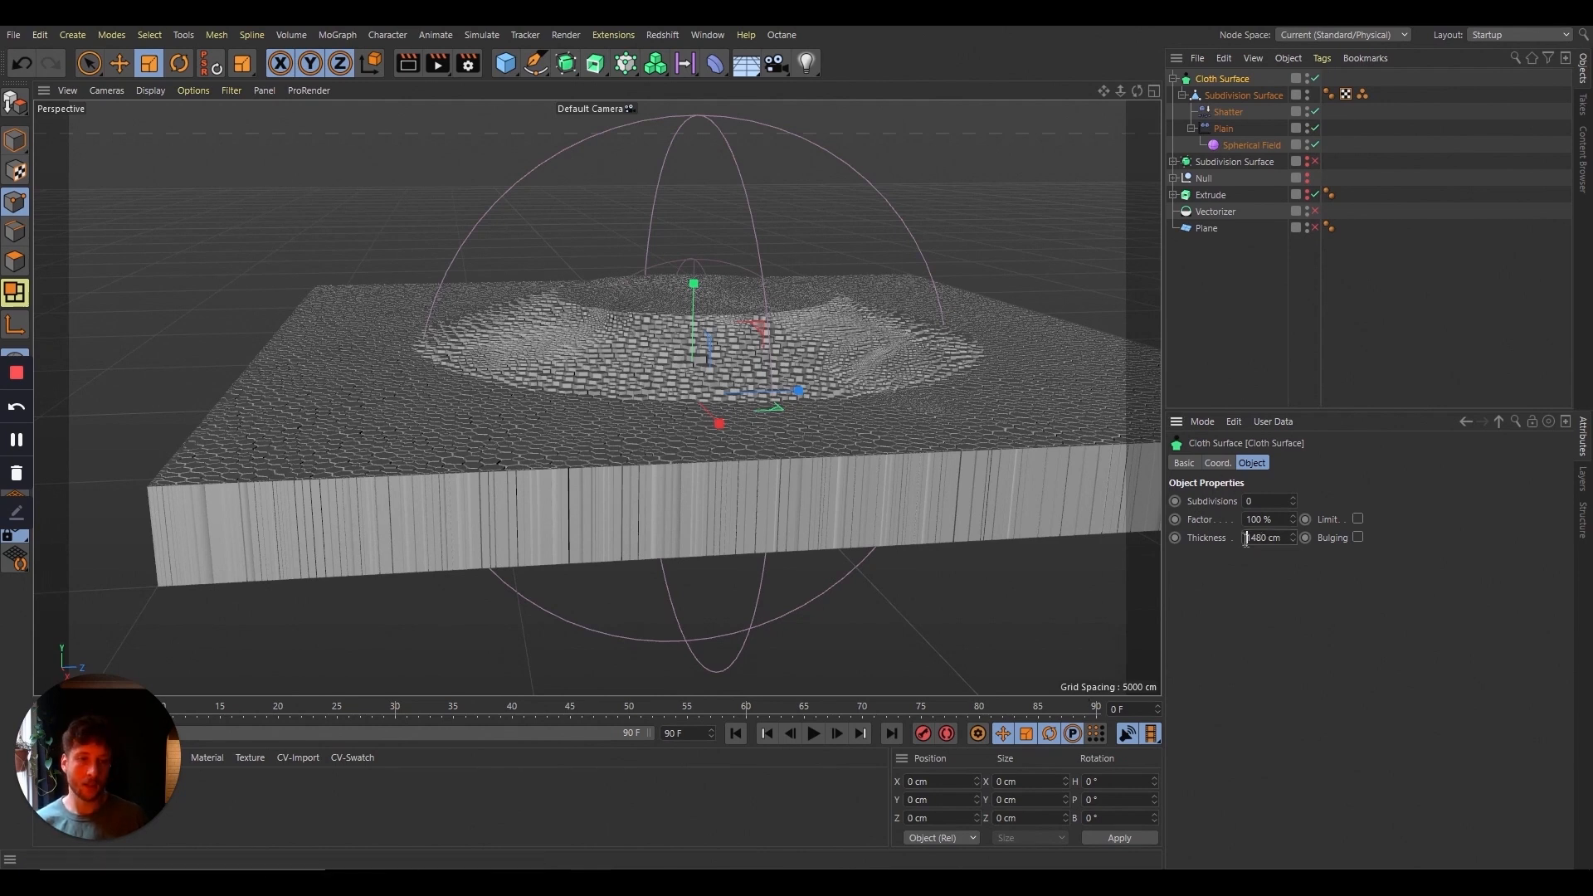
pyautogui.doubleClick(1247, 541)
pyautogui.write('1')
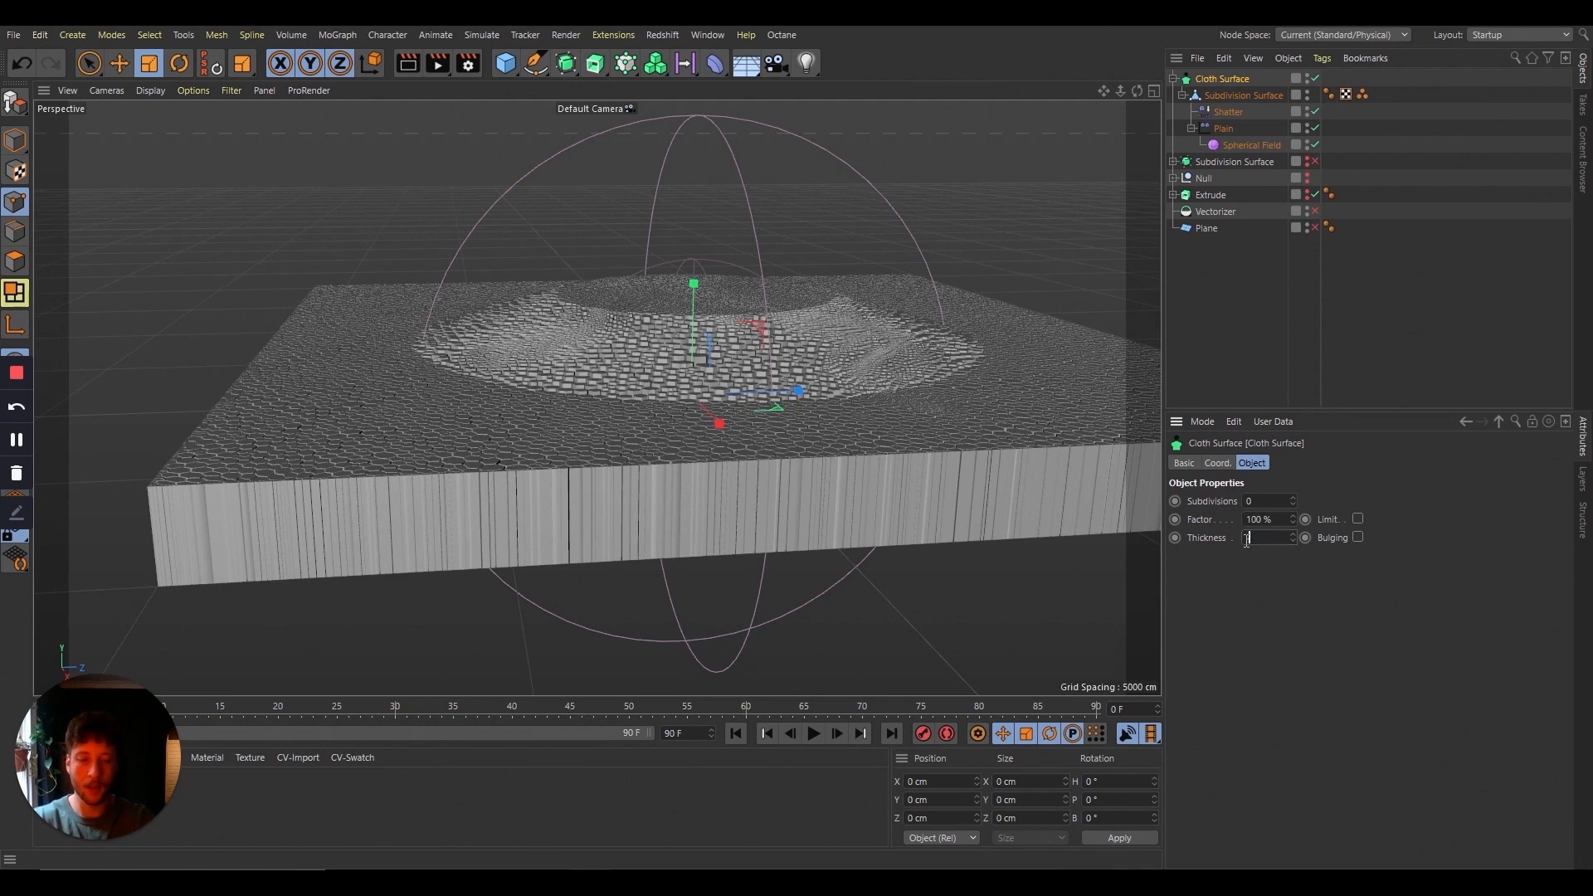
pyautogui.write('3000')
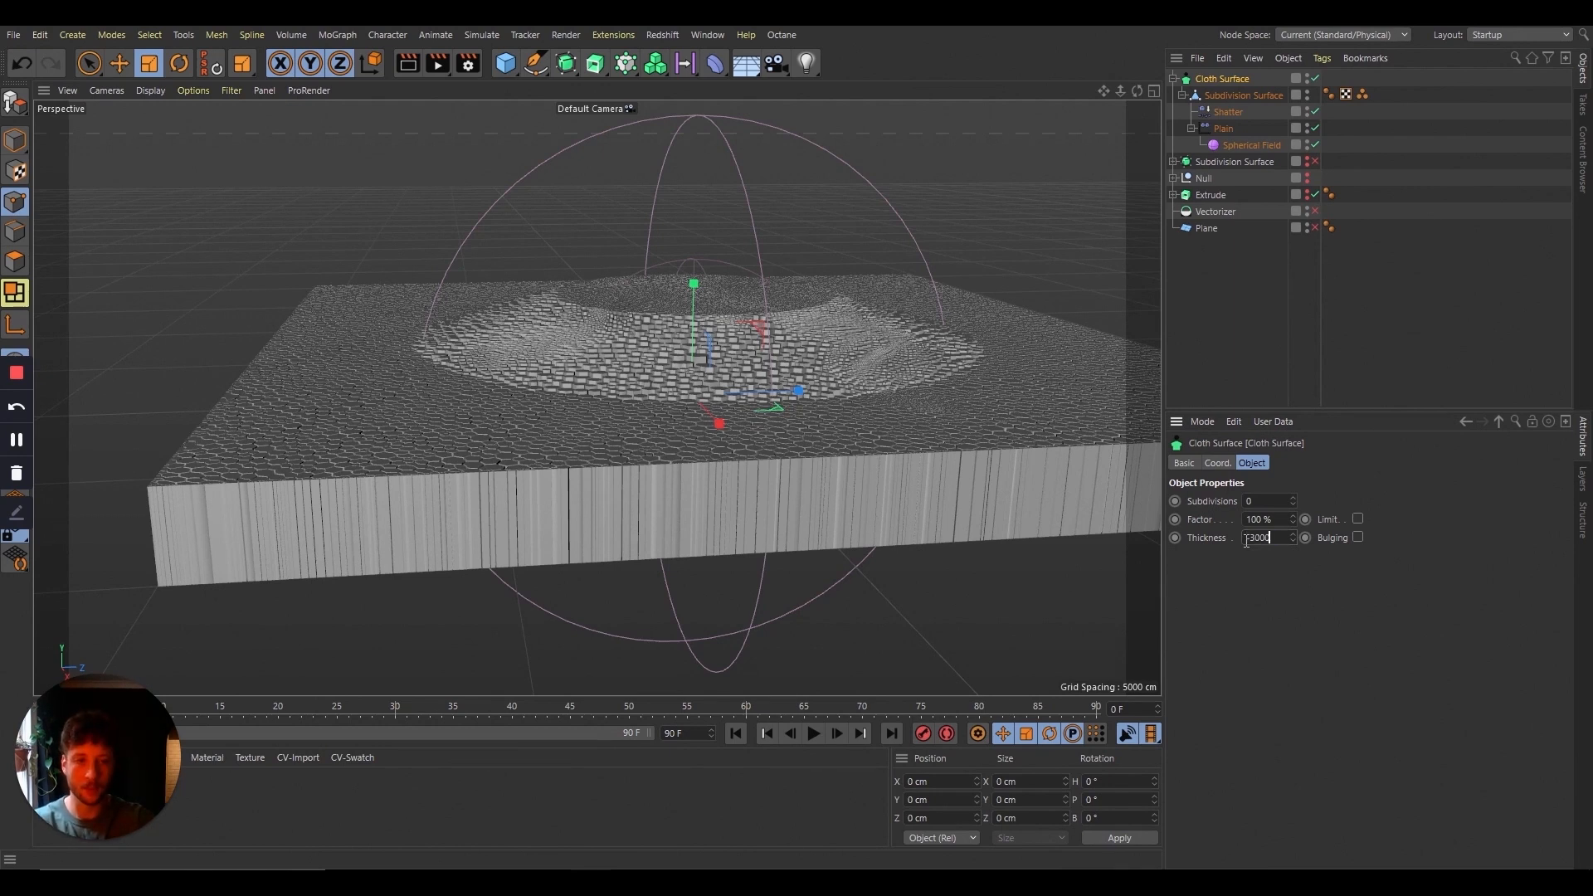
pyautogui.press('Return')
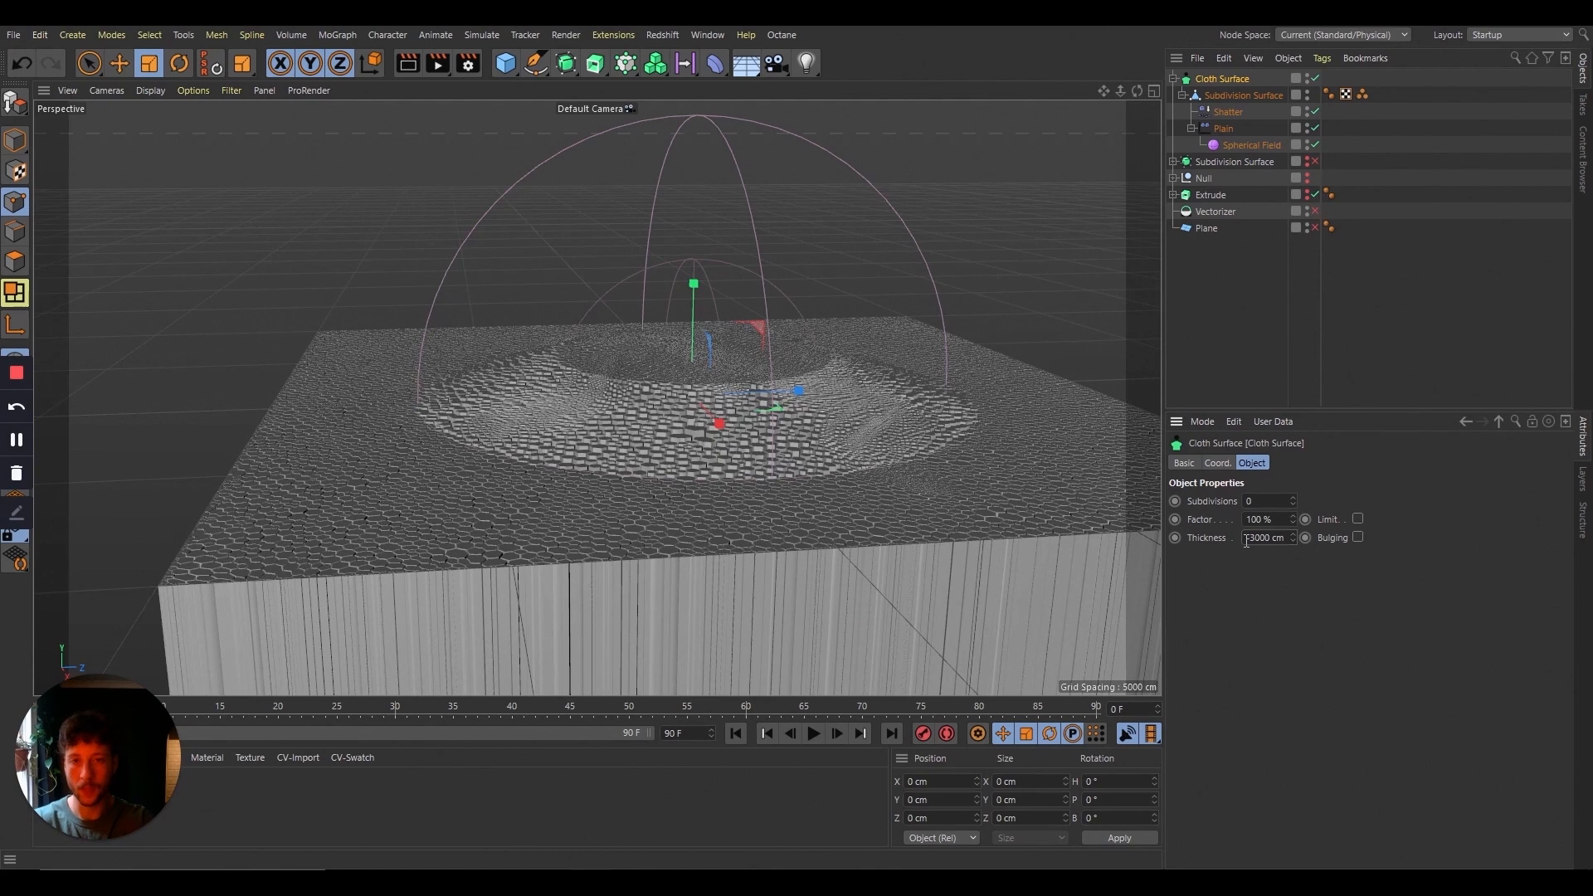
# Step: Delete the Spherical Field from the Plain effector
pyautogui.moveTo(1140, 92); pyautogui.dragTo(1217, 94)
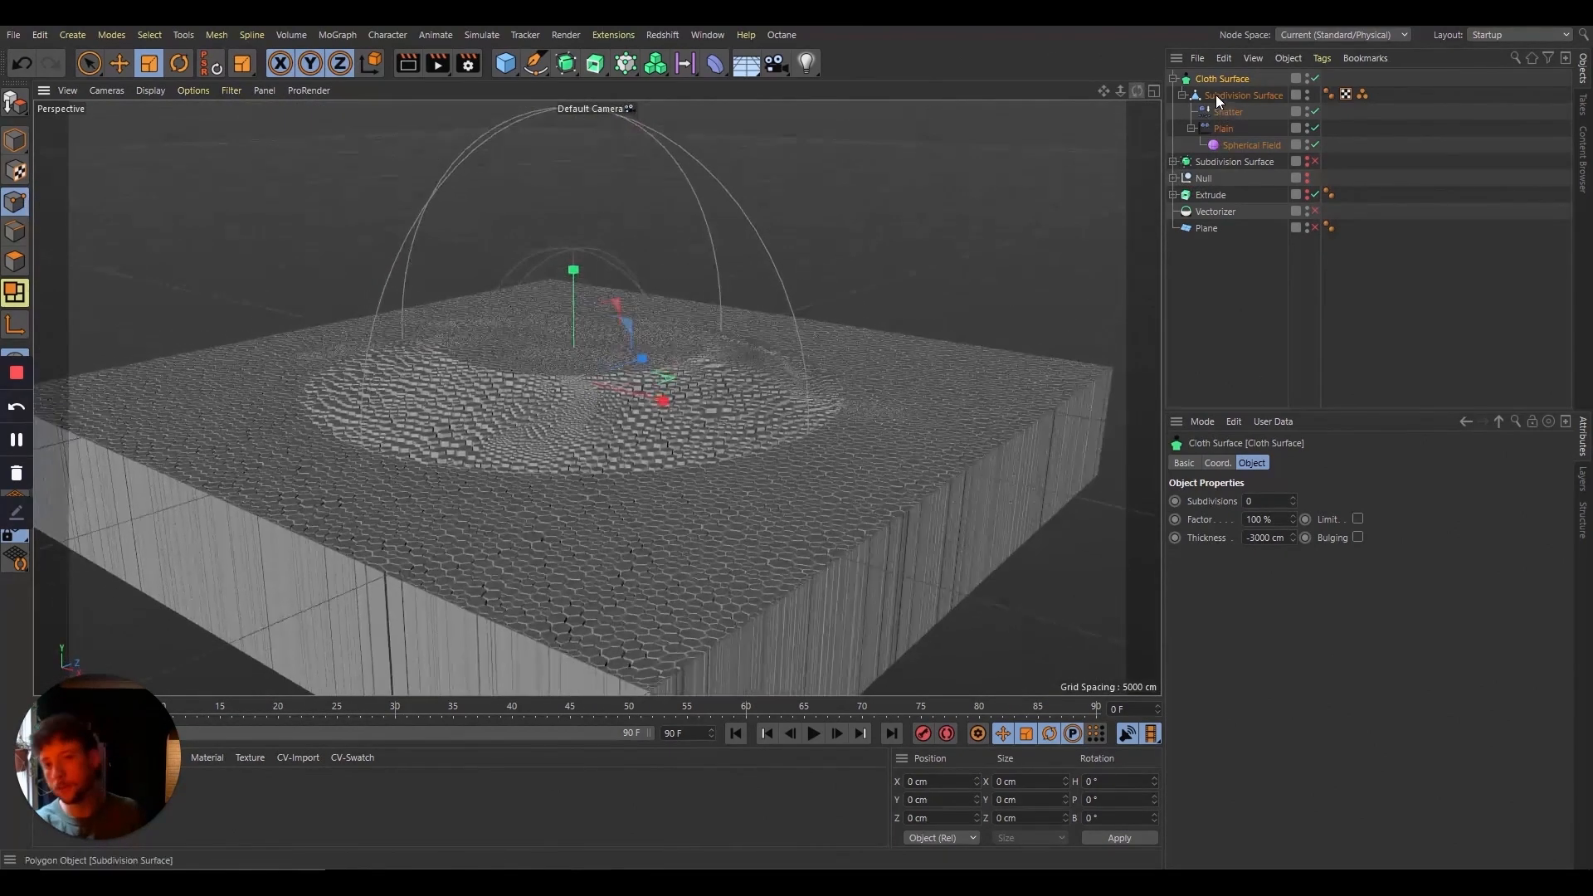
pyautogui.click(1227, 145)
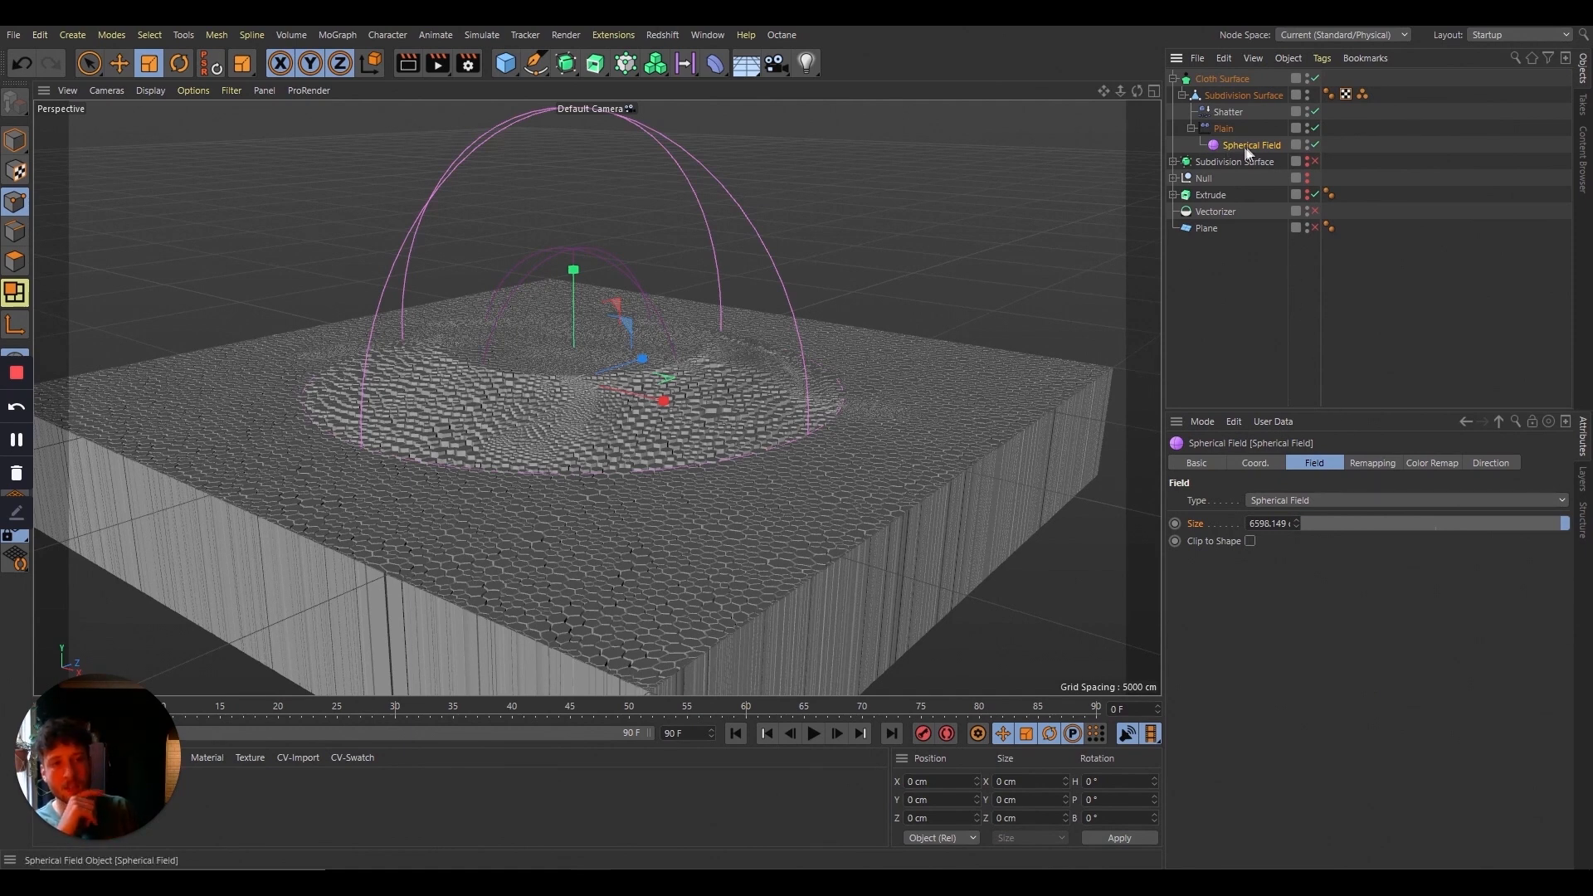
pyautogui.press('Delete')
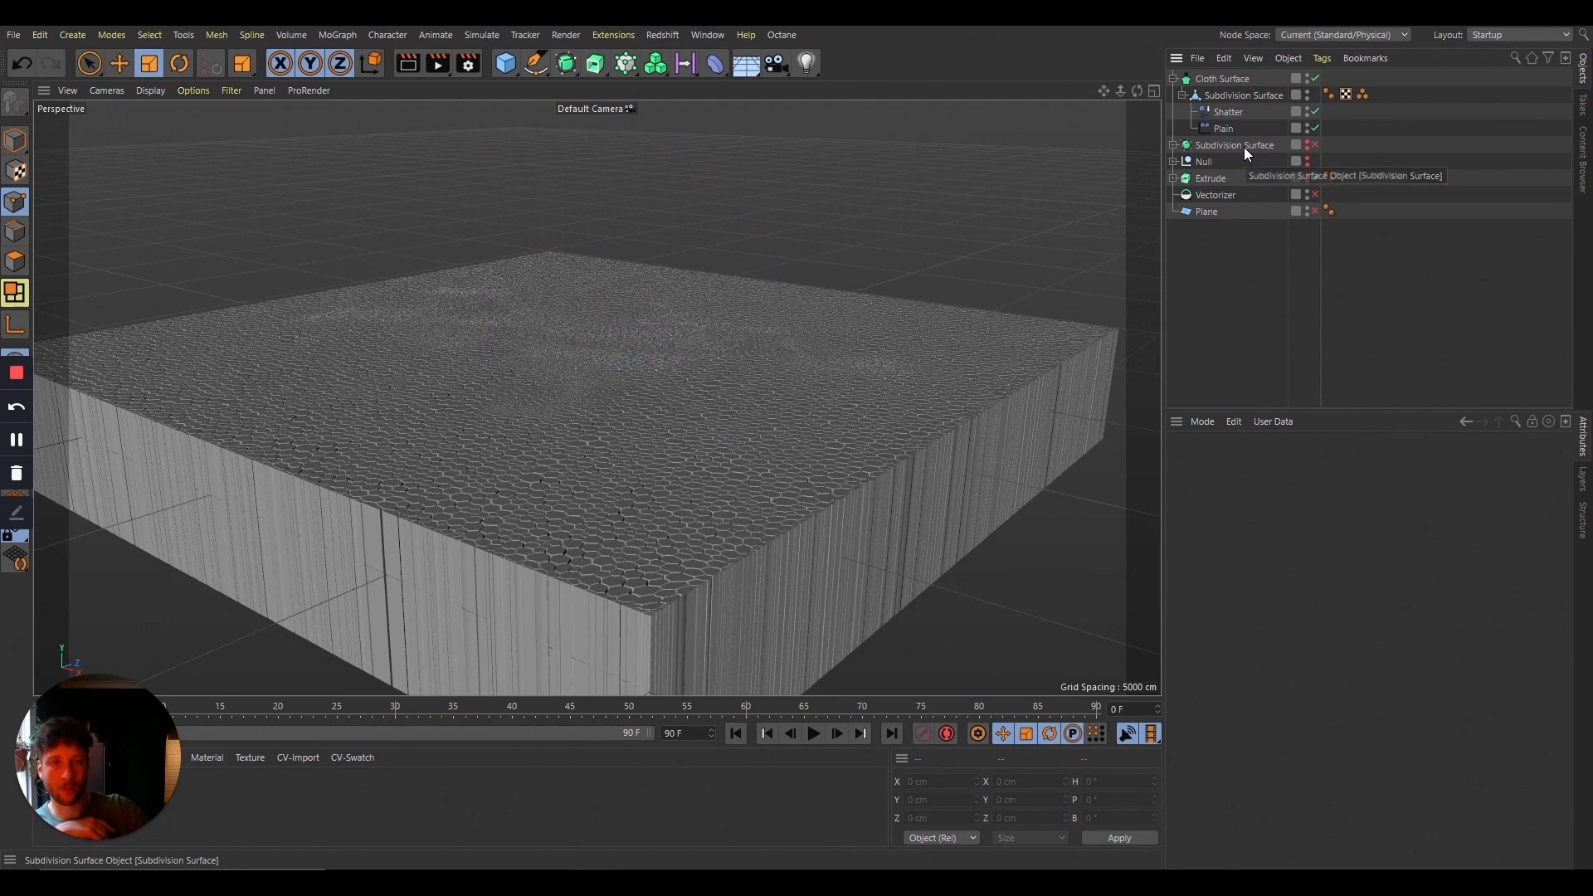
# Step: Hide the Cloth Surface in the viewport and re-enable the original Plane
pyautogui.click(1308, 77)
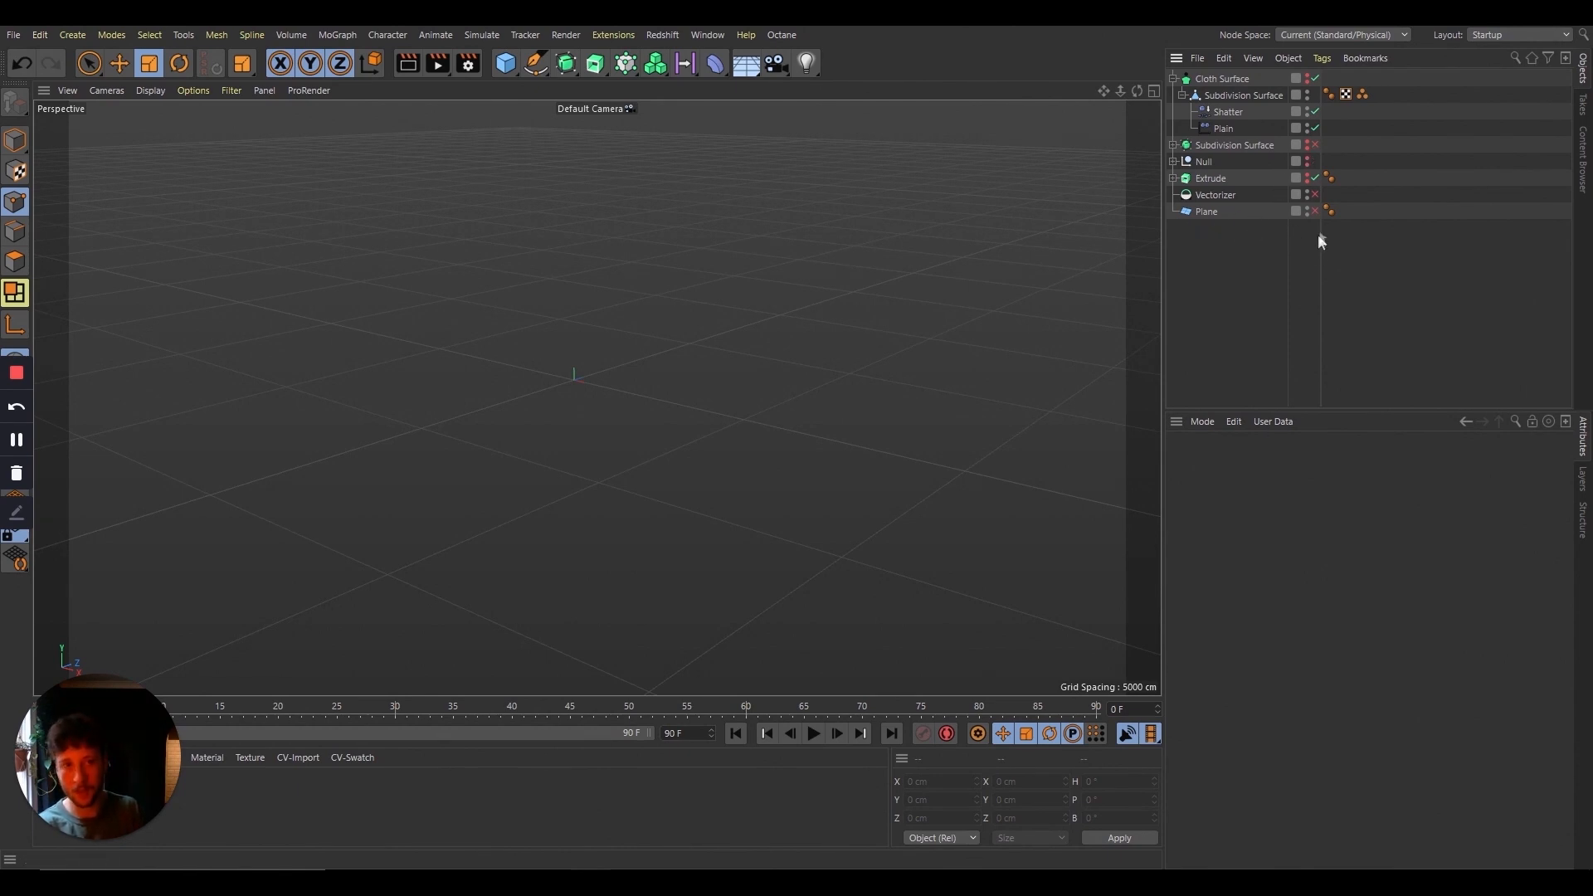
pyautogui.click(1315, 211)
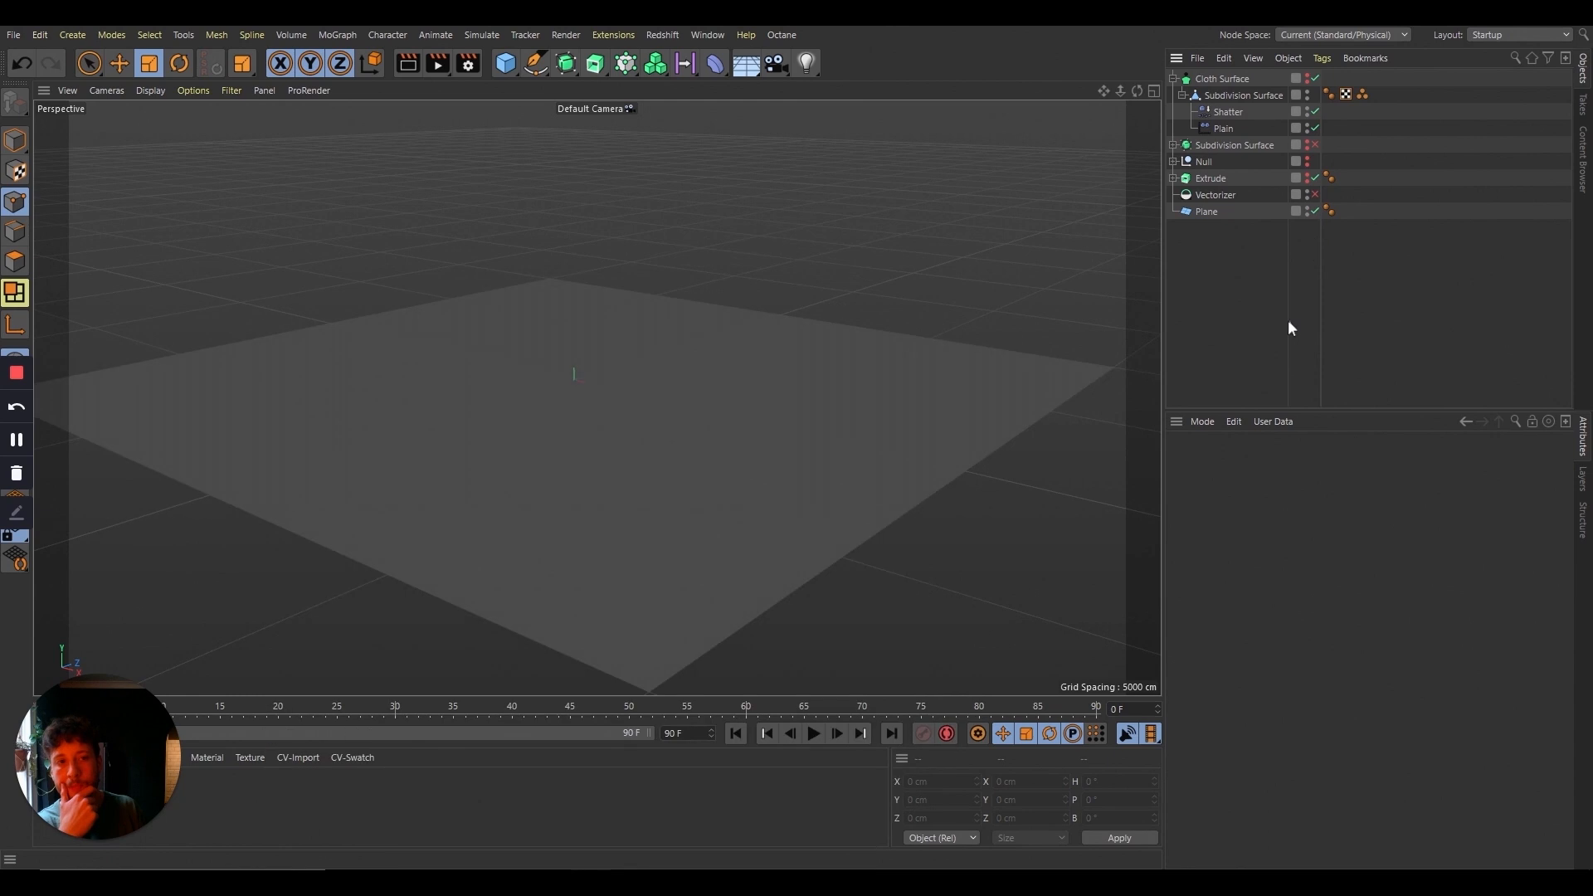
pyautogui.click(1227, 215)
# Step: Switch the viewport display to Hidden Line and look over the Plane's dense polygon grid
pyautogui.click(151, 89)
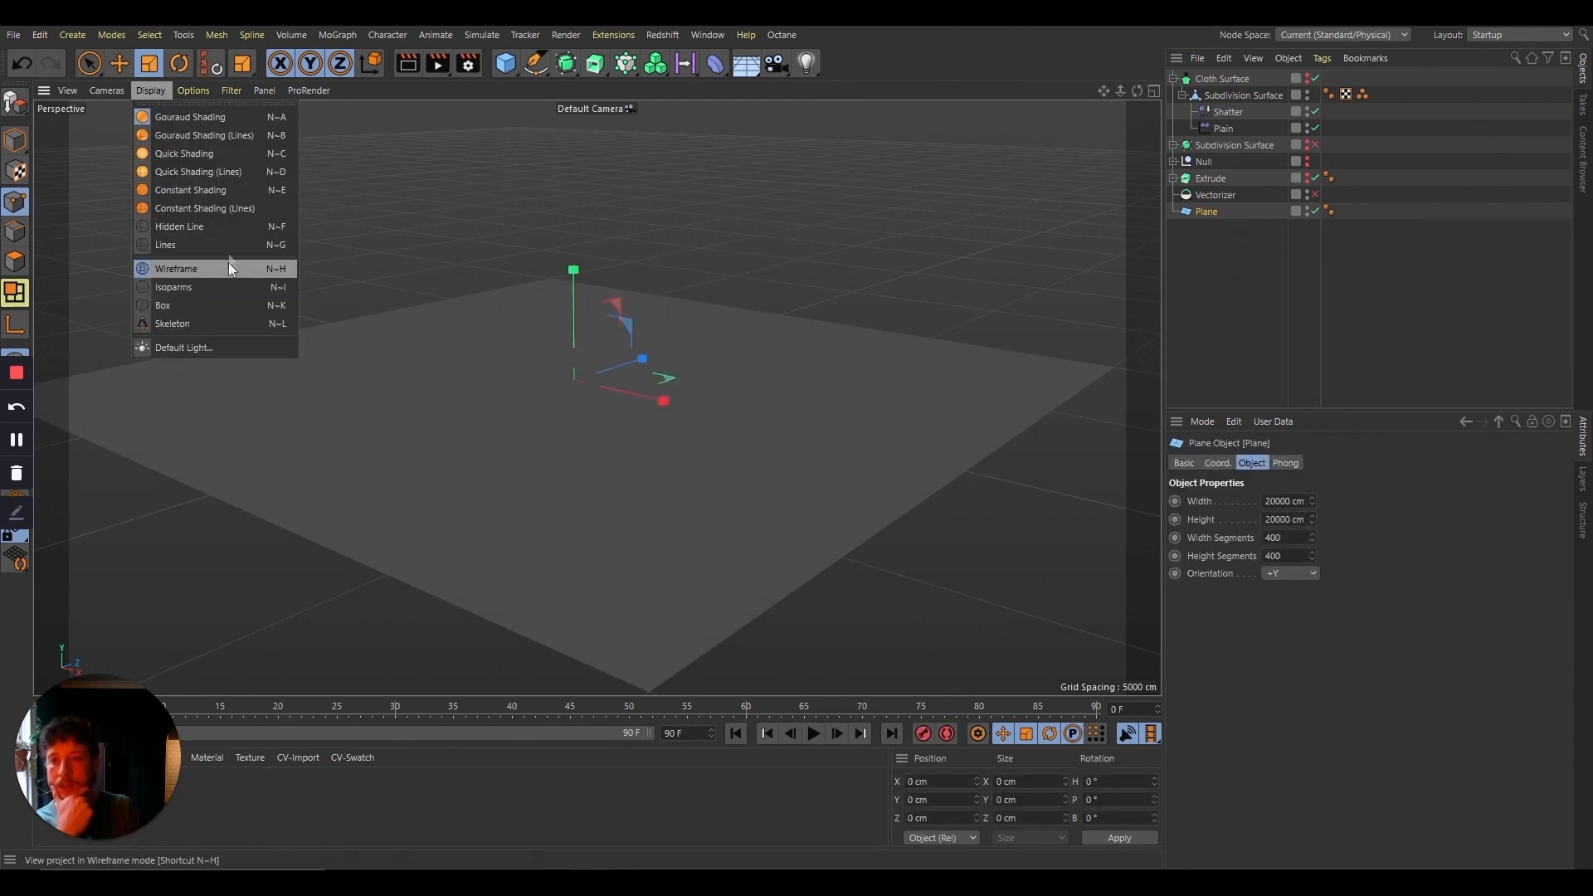
pyautogui.click(228, 231)
pyautogui.moveTo(1136, 89); pyautogui.dragTo(1372, 38)
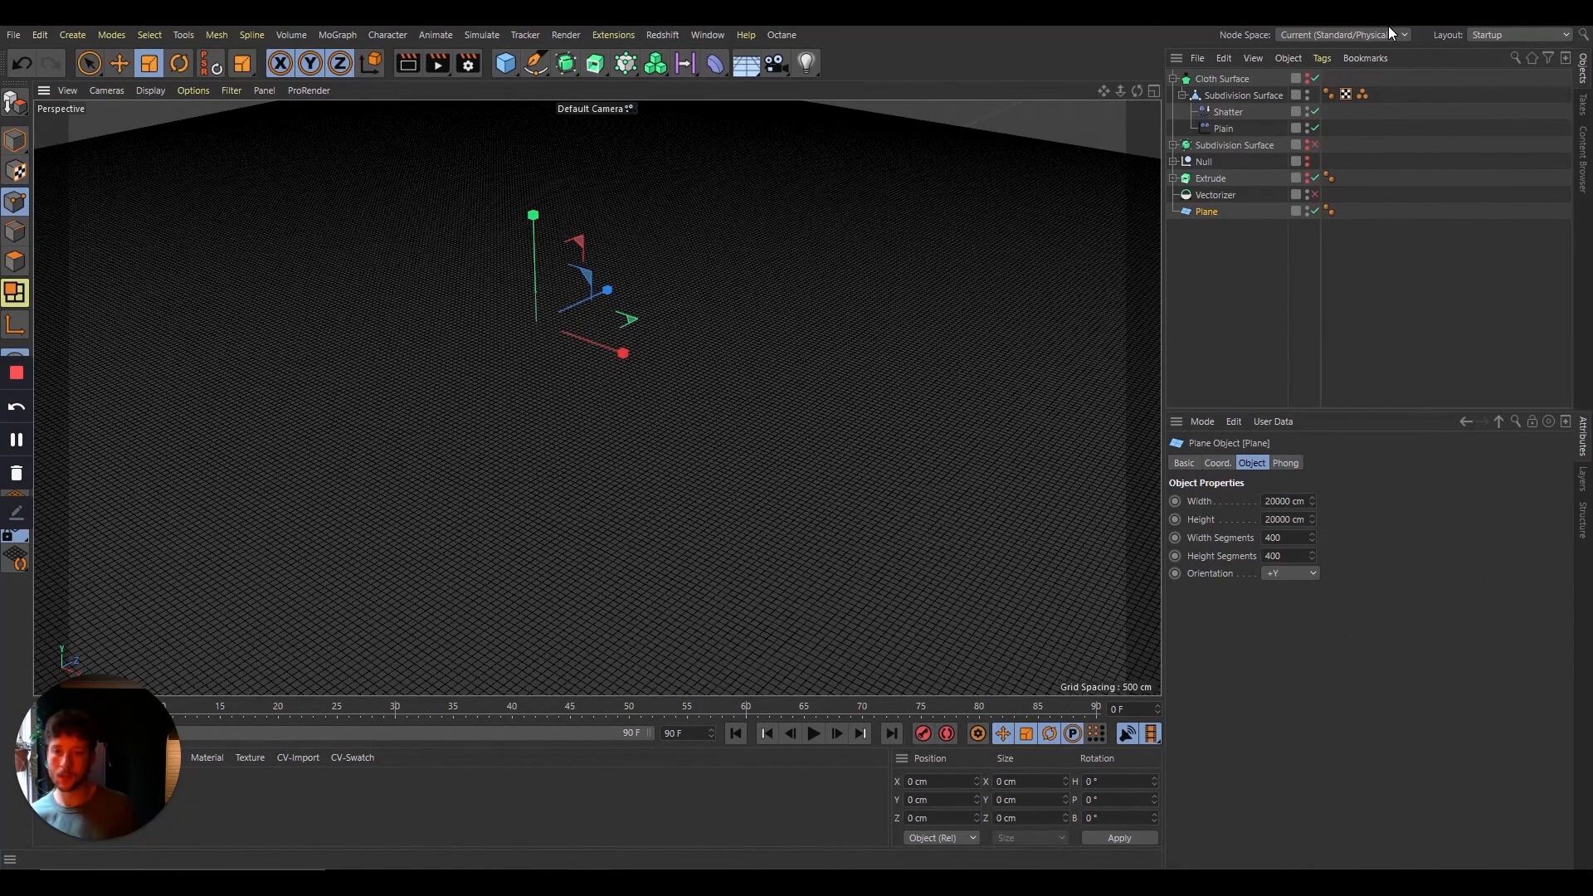
pyautogui.moveTo(1121, 91); pyautogui.dragTo(1081, 300)
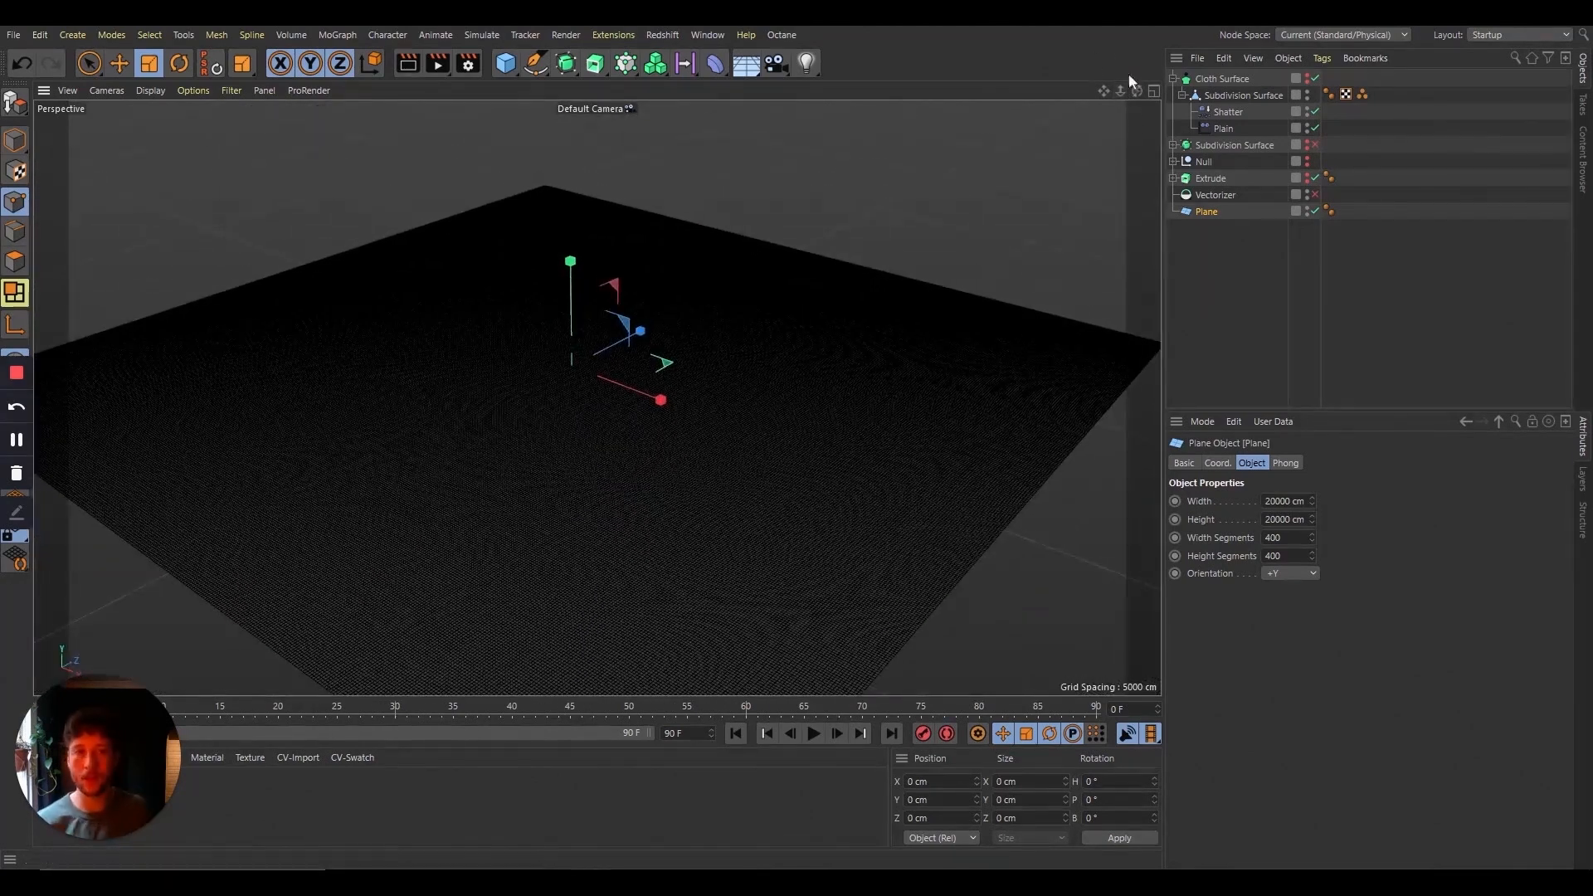
pyautogui.moveTo(1107, 86); pyautogui.dragTo(1113, 249)
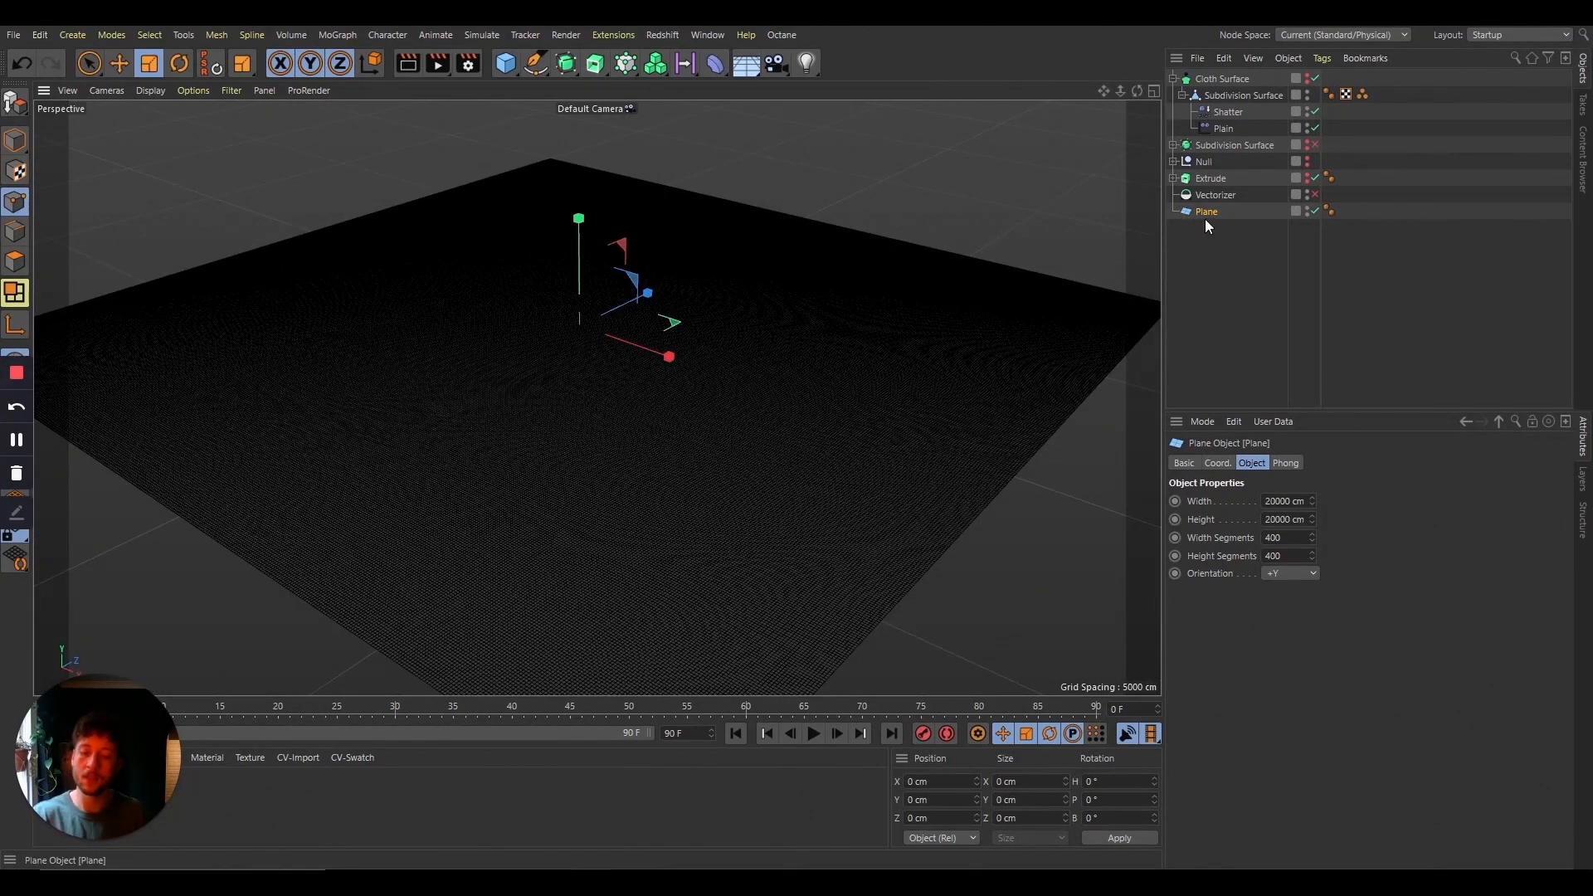
# Step: Make the Plane editable and select all of its polygons in Polygon mode
pyautogui.press('c')
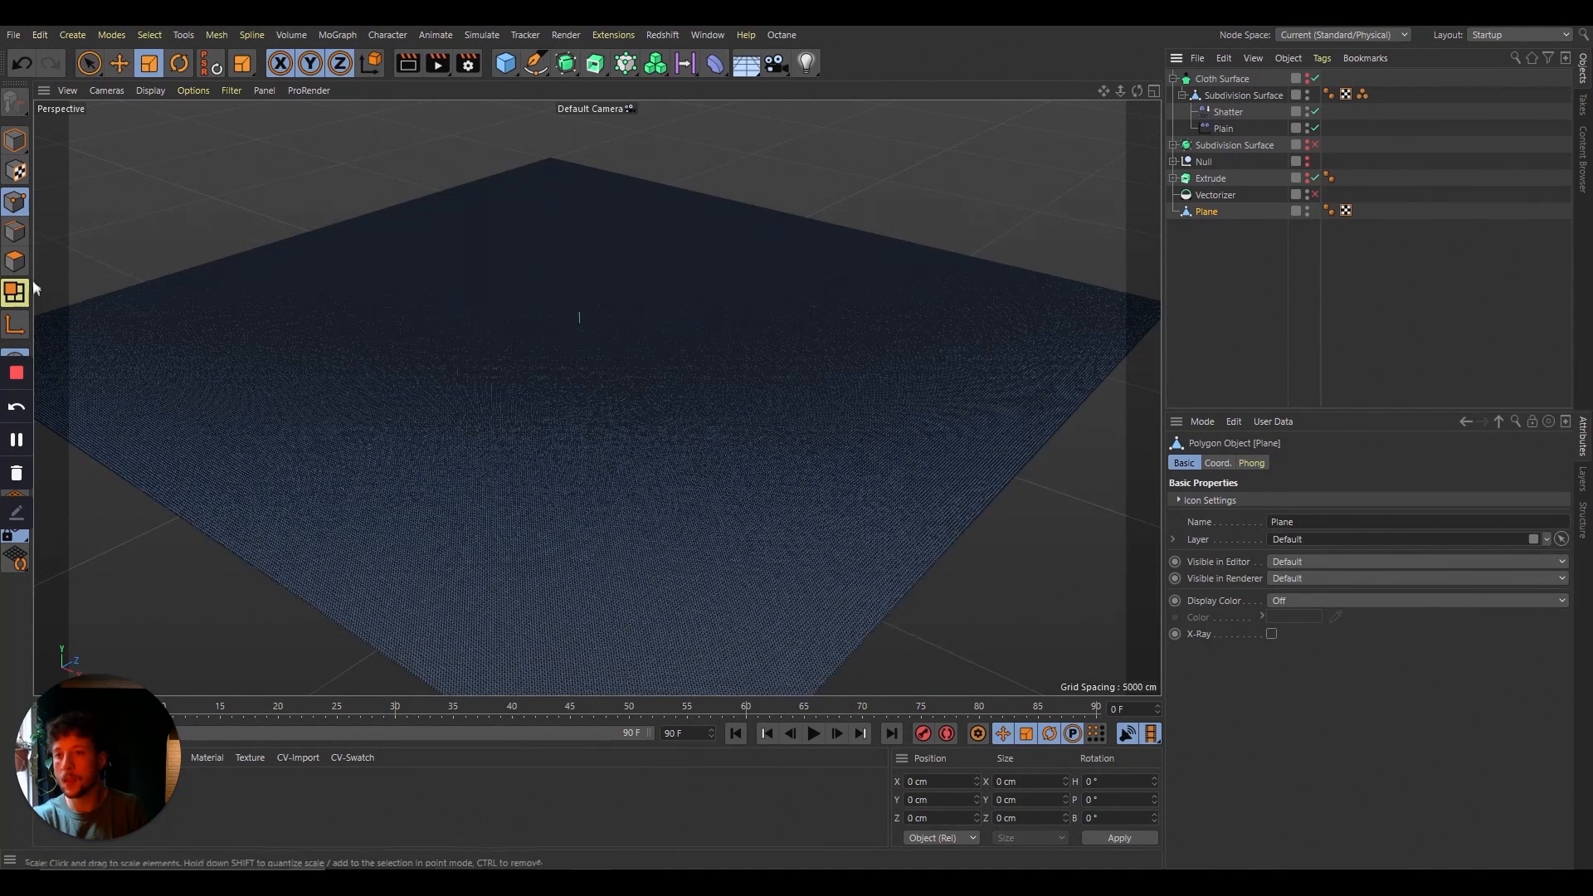
pyautogui.click(15, 262)
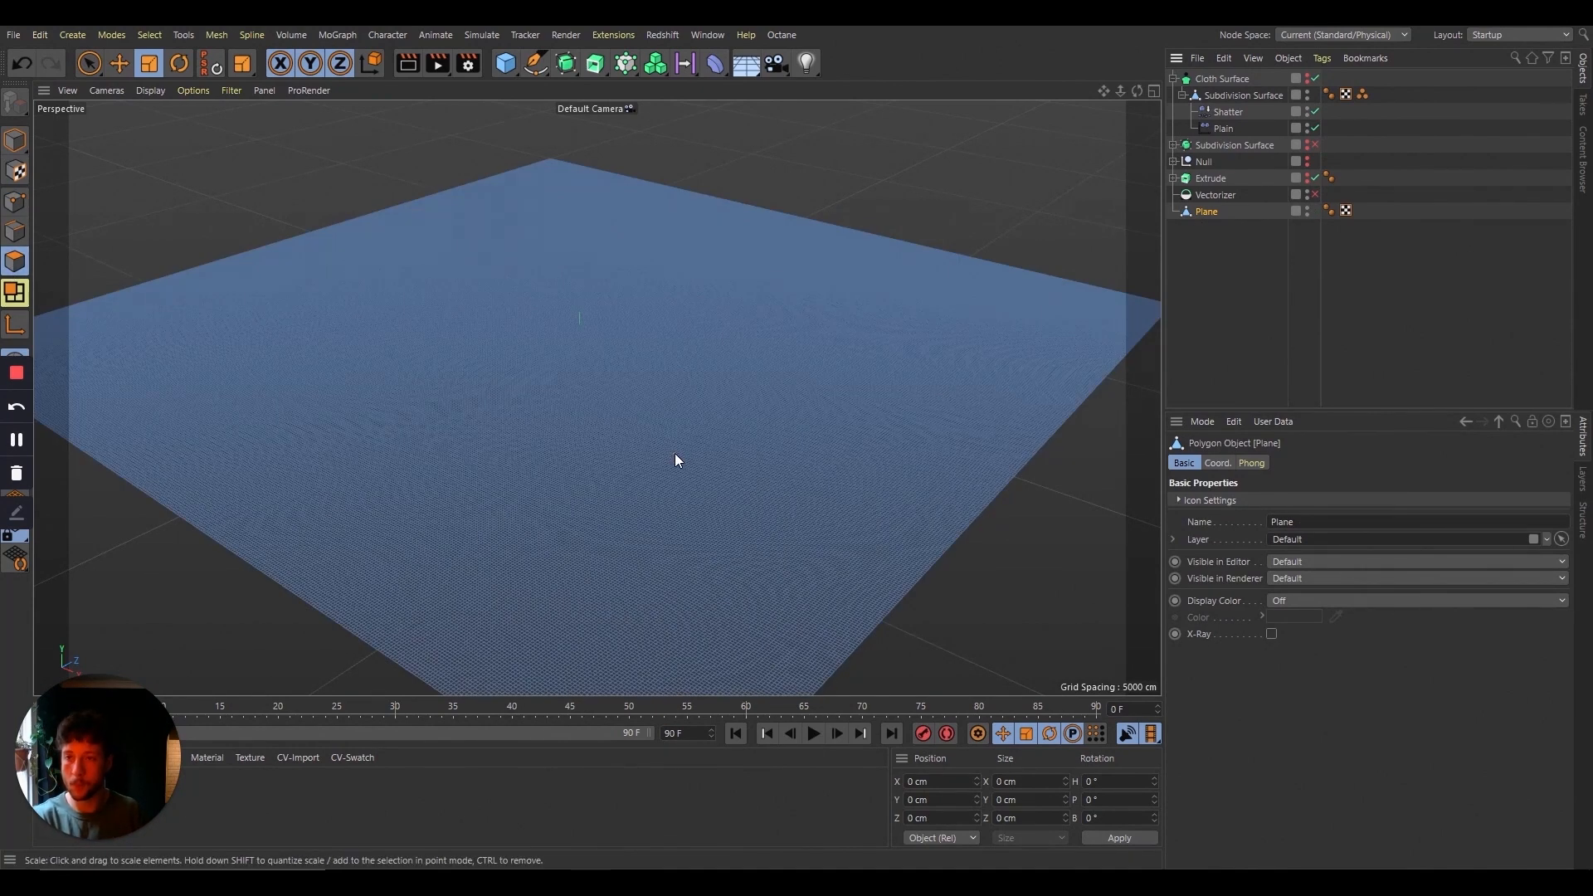
pyautogui.hotkey('ctrl', 'a')
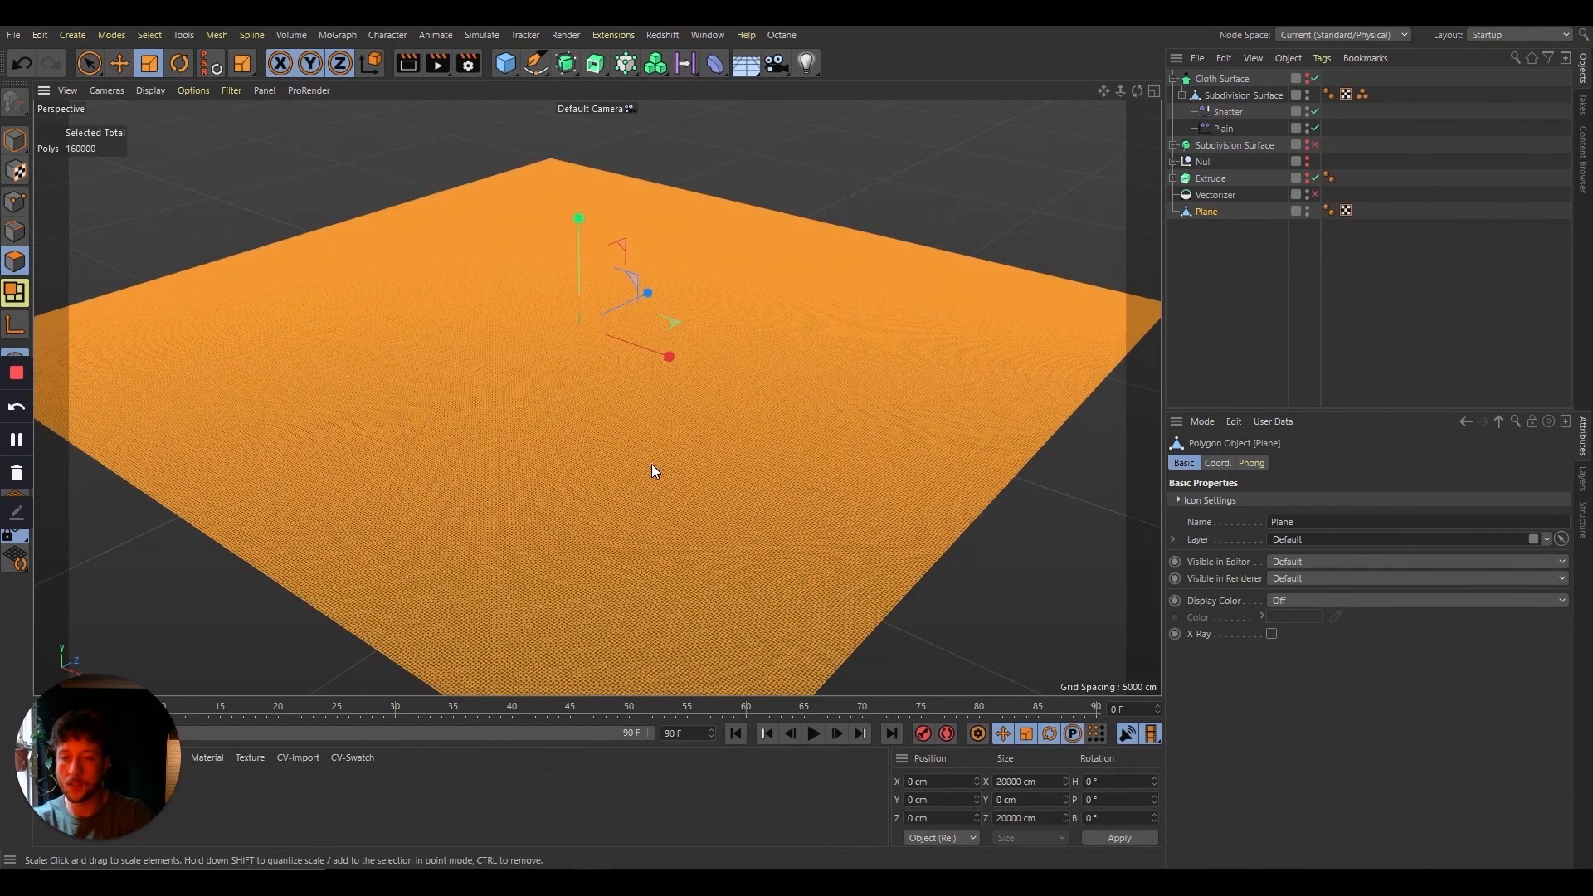
# Step: Create a vertex map on the Plane from its selected polygons with Set Vertex Weight
pyautogui.hotkey('shift', 'c')
pyautogui.write('set verte')
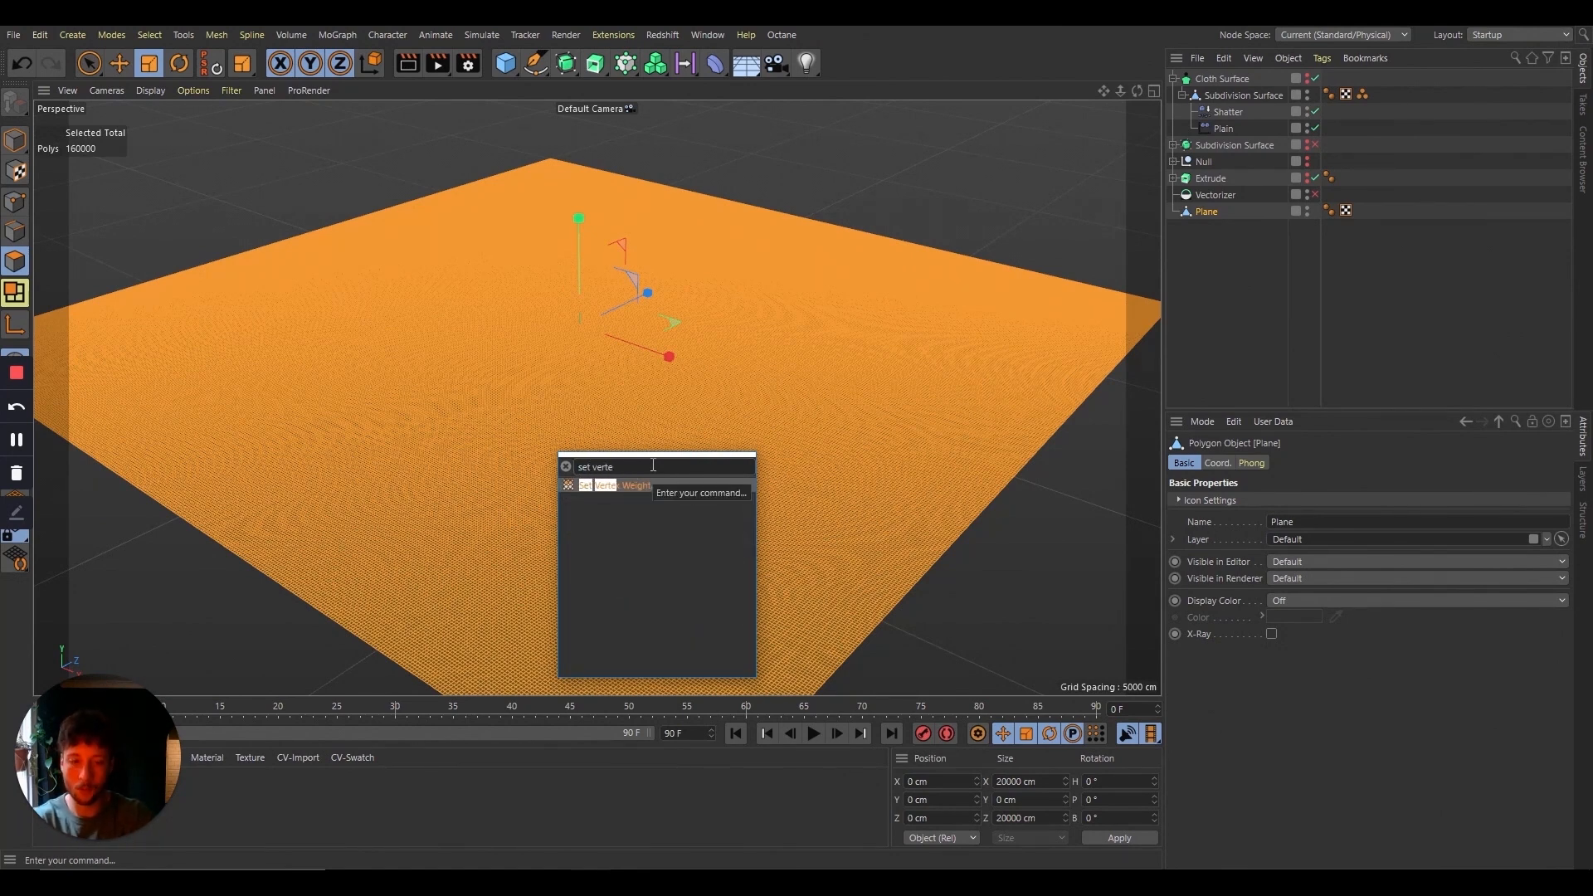
pyautogui.press('Return')
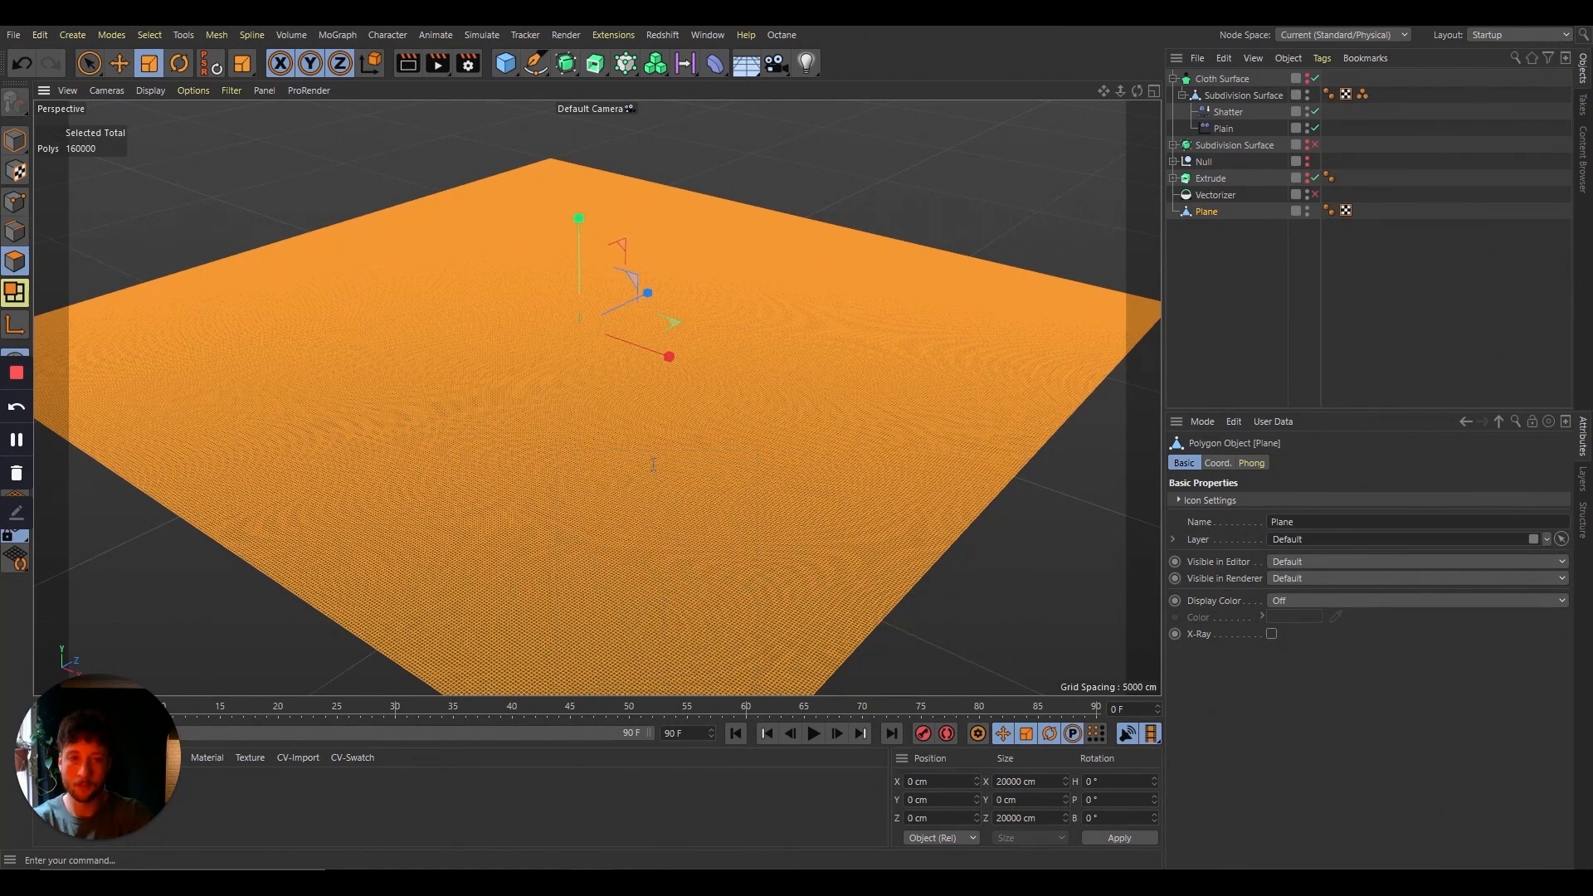
pyautogui.press('Return')
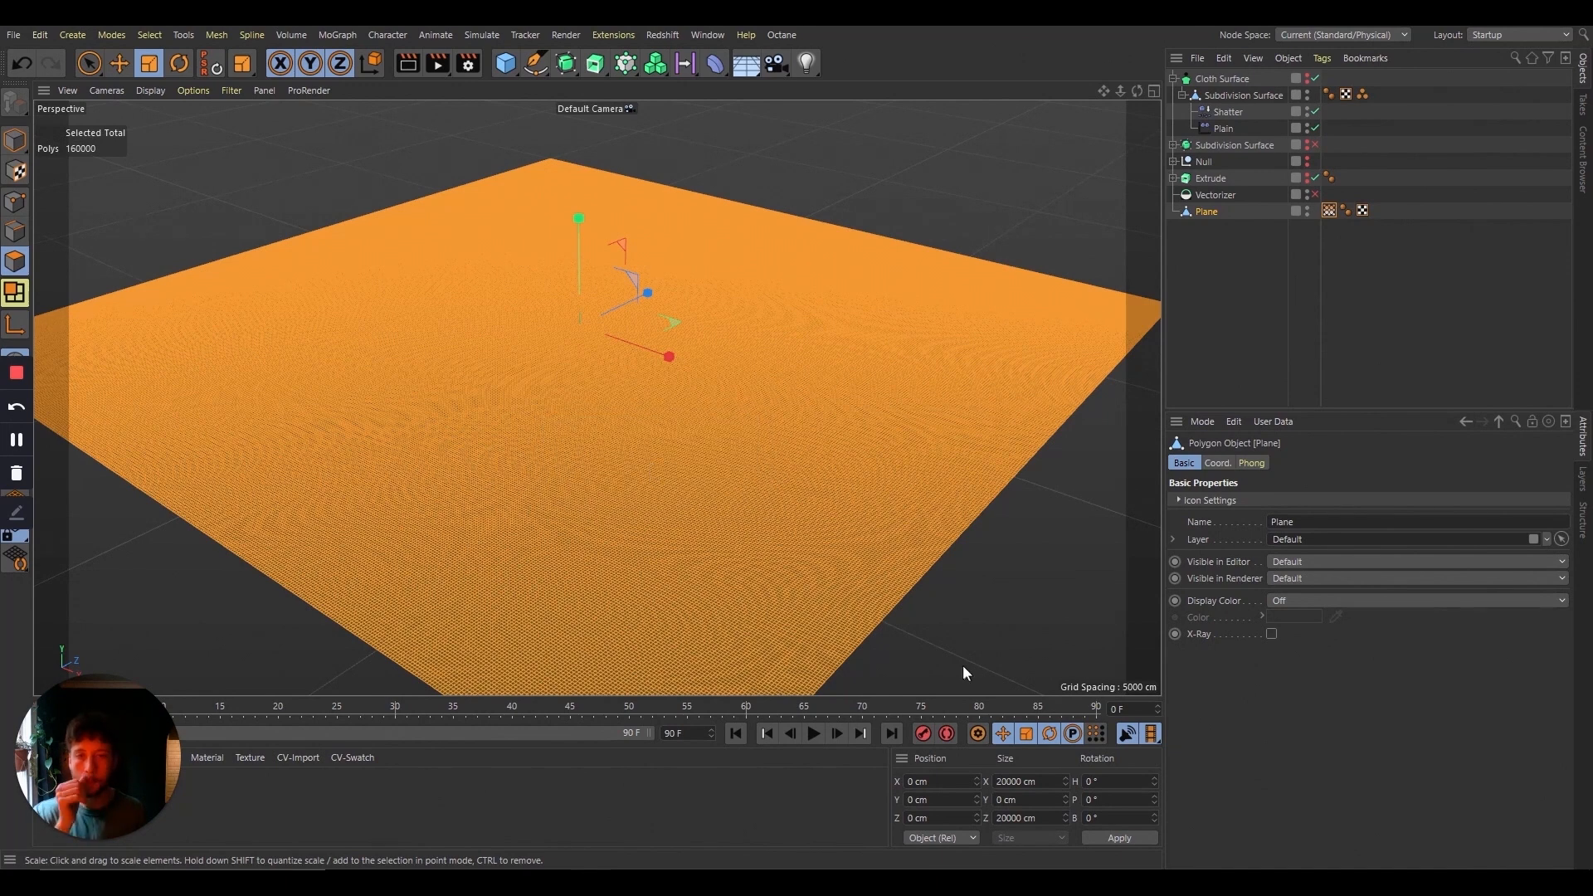
# Step: Return to Model mode with shaded viewport display without lines, and show the Plane's Vertex Map tag settings
pyautogui.click(15, 141)
pyautogui.click(162, 89)
pyautogui.click(173, 118)
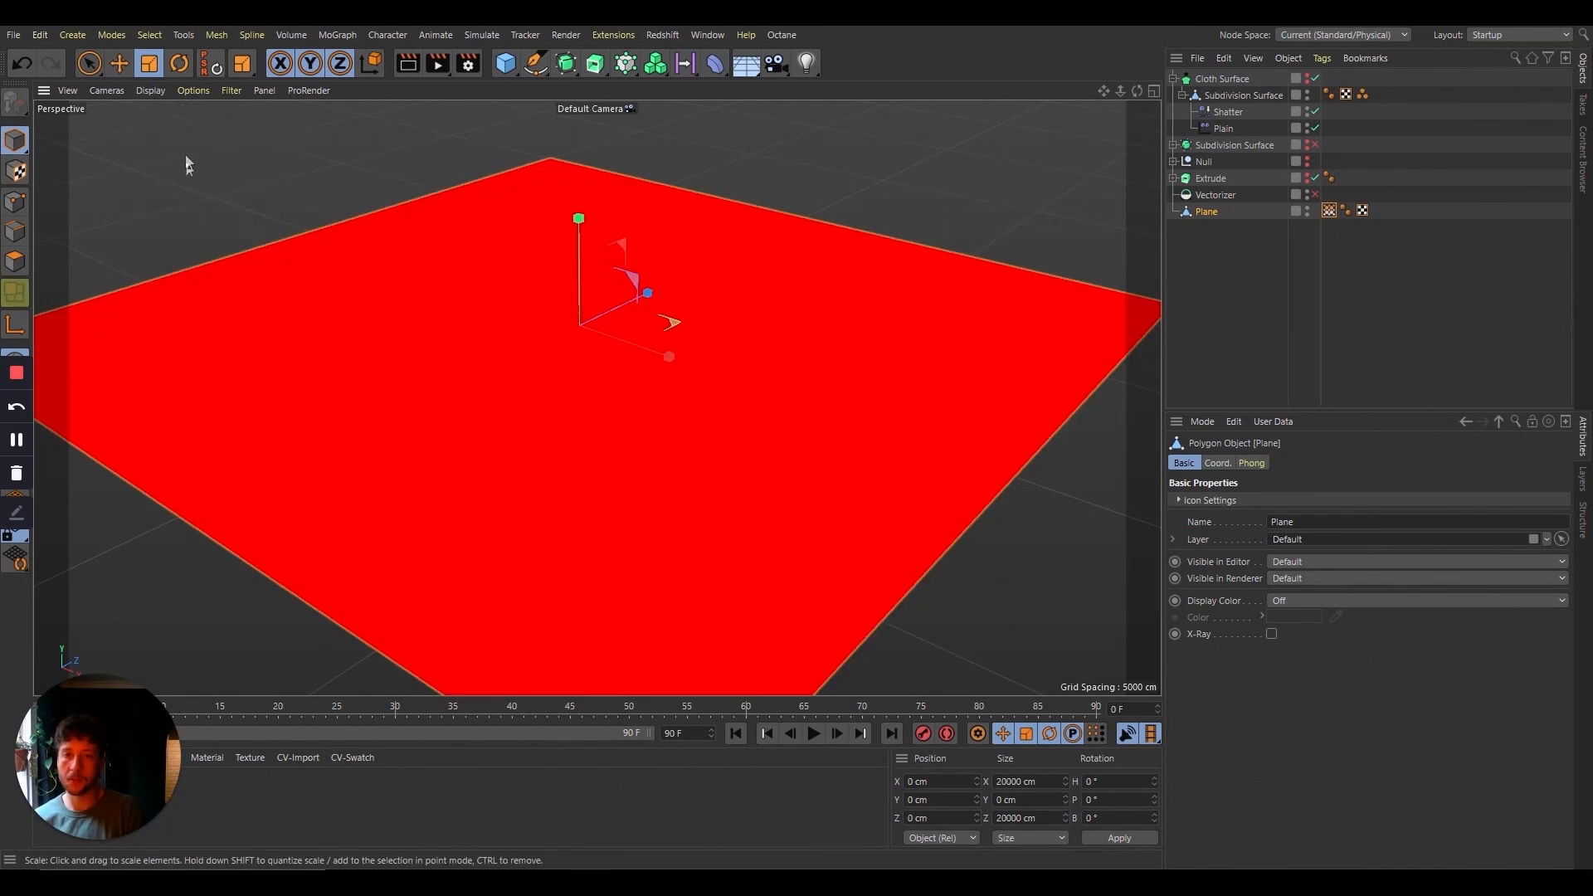
pyautogui.click(1328, 287)
pyautogui.click(1329, 210)
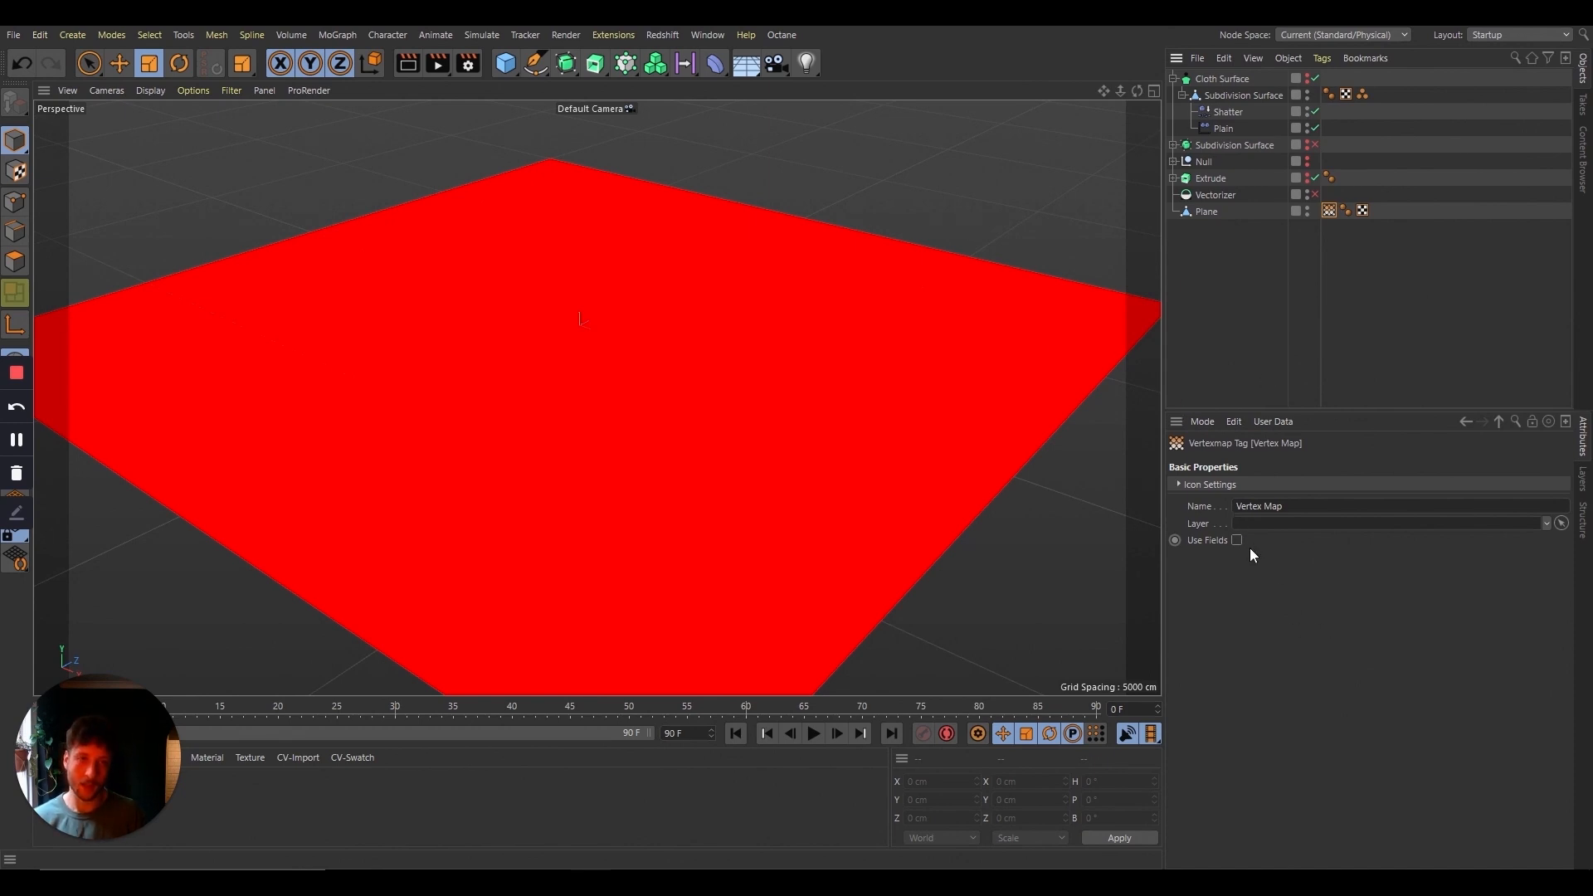
pyautogui.moveTo(132, 799); pyautogui.dragTo(1523, 816)
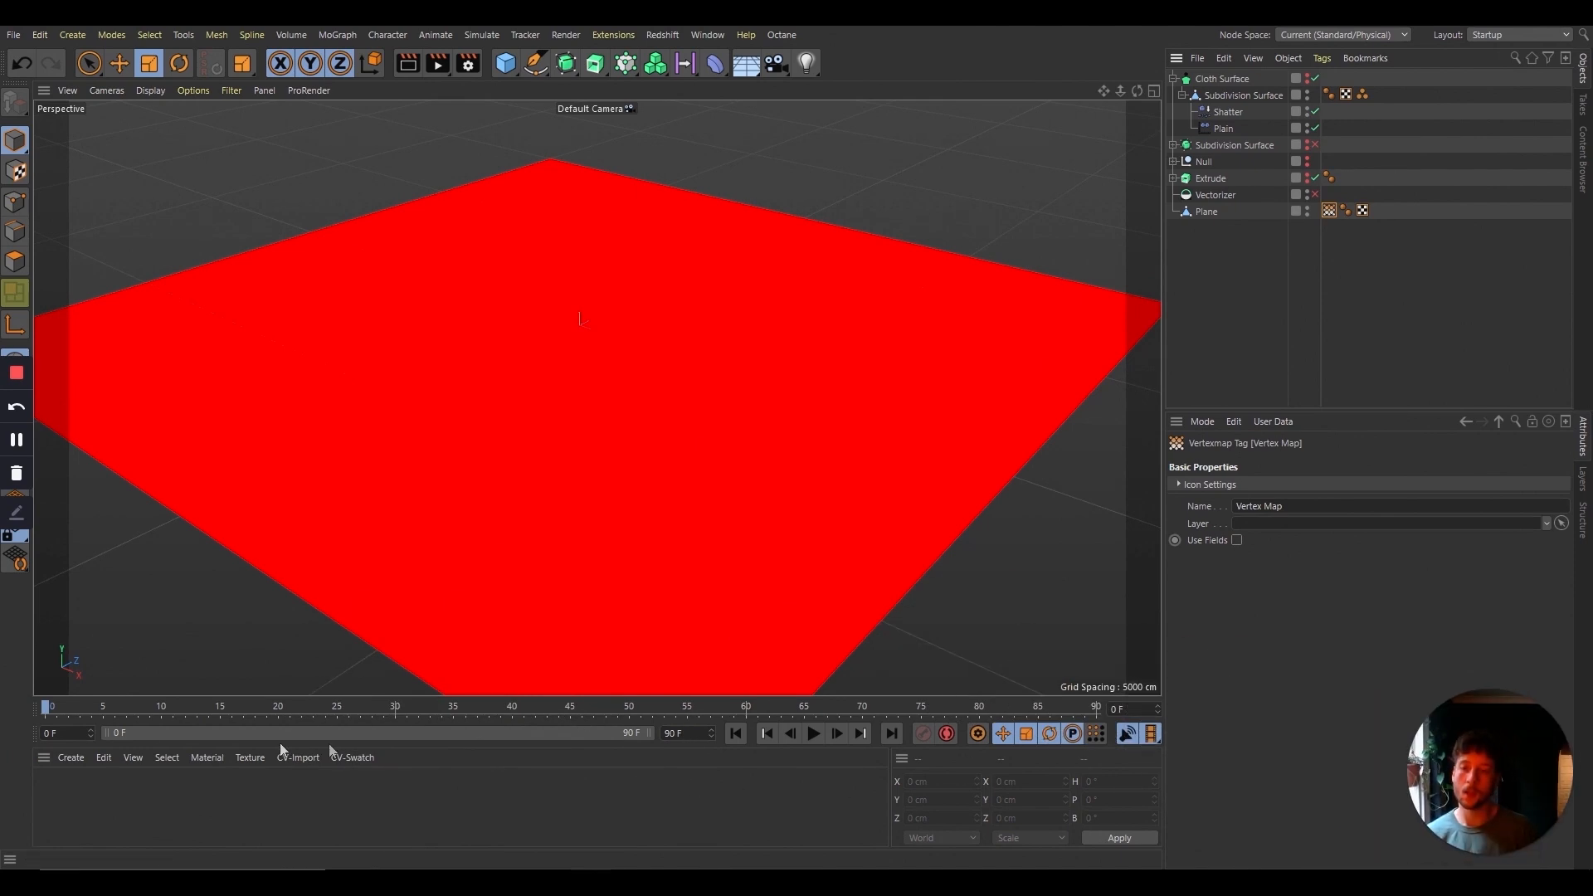
# Step: Create a new PBR material and assign it to the Plane
pyautogui.click(73, 758)
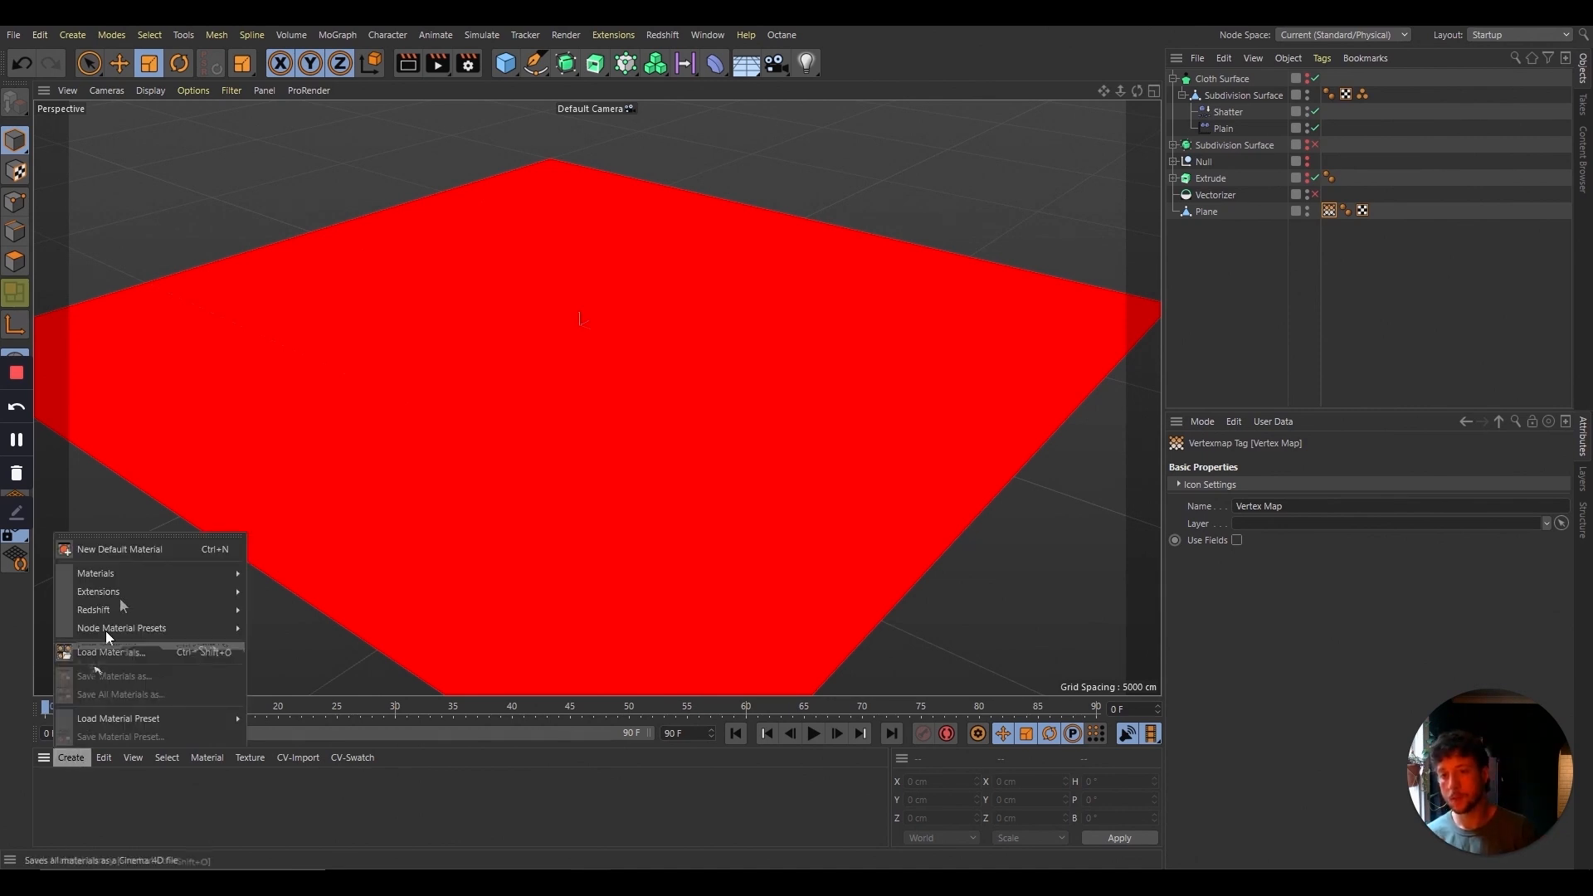
pyautogui.moveTo(131, 577)
pyautogui.click(277, 580)
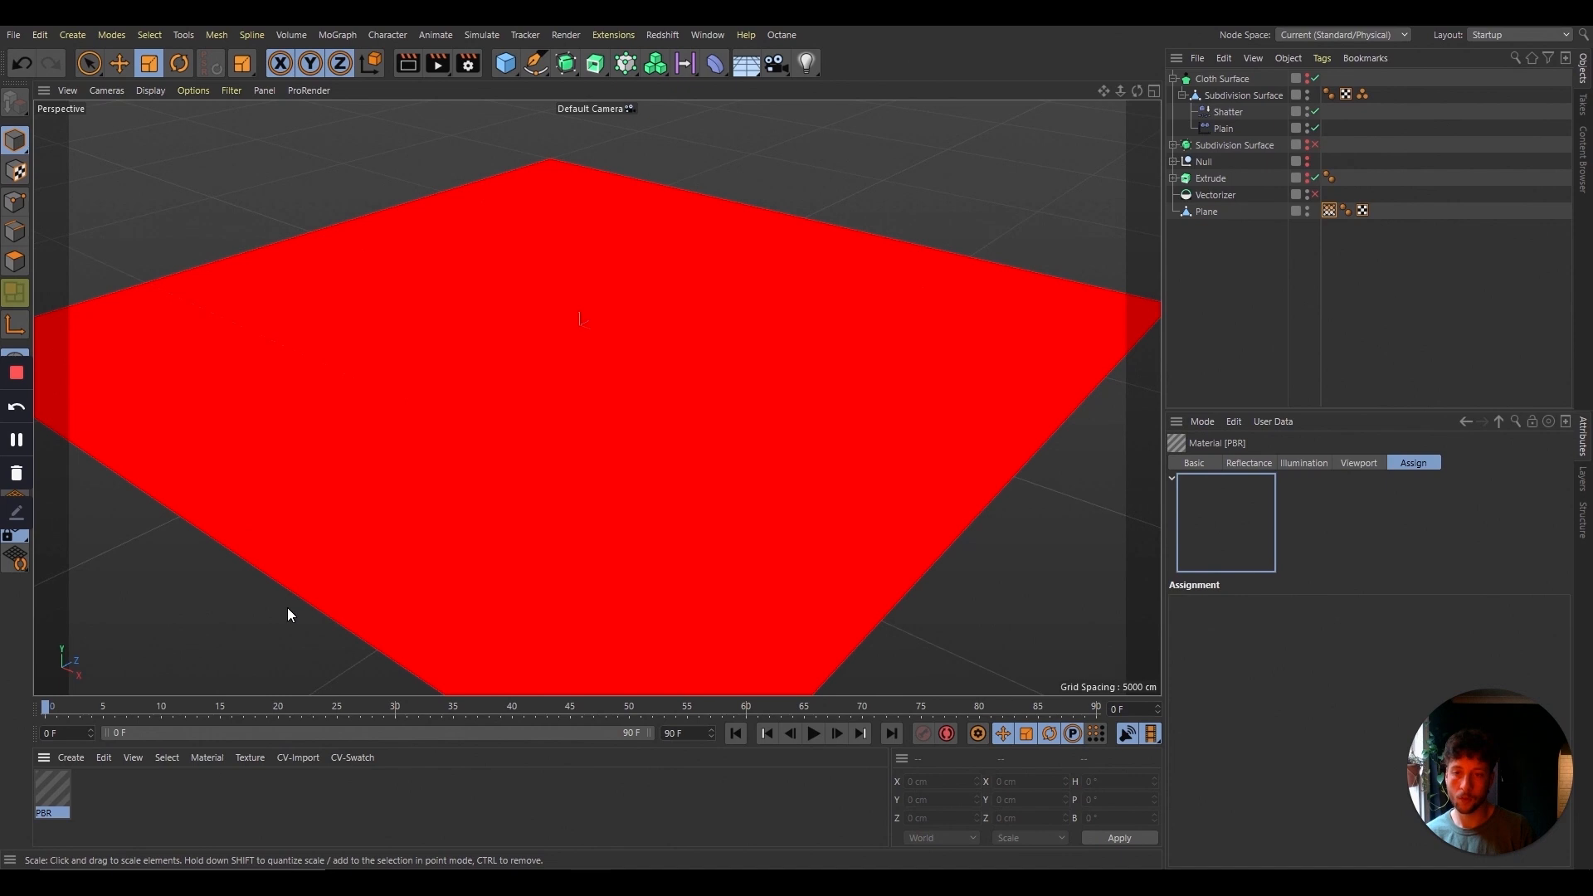
pyautogui.moveTo(53, 786); pyautogui.dragTo(1208, 213)
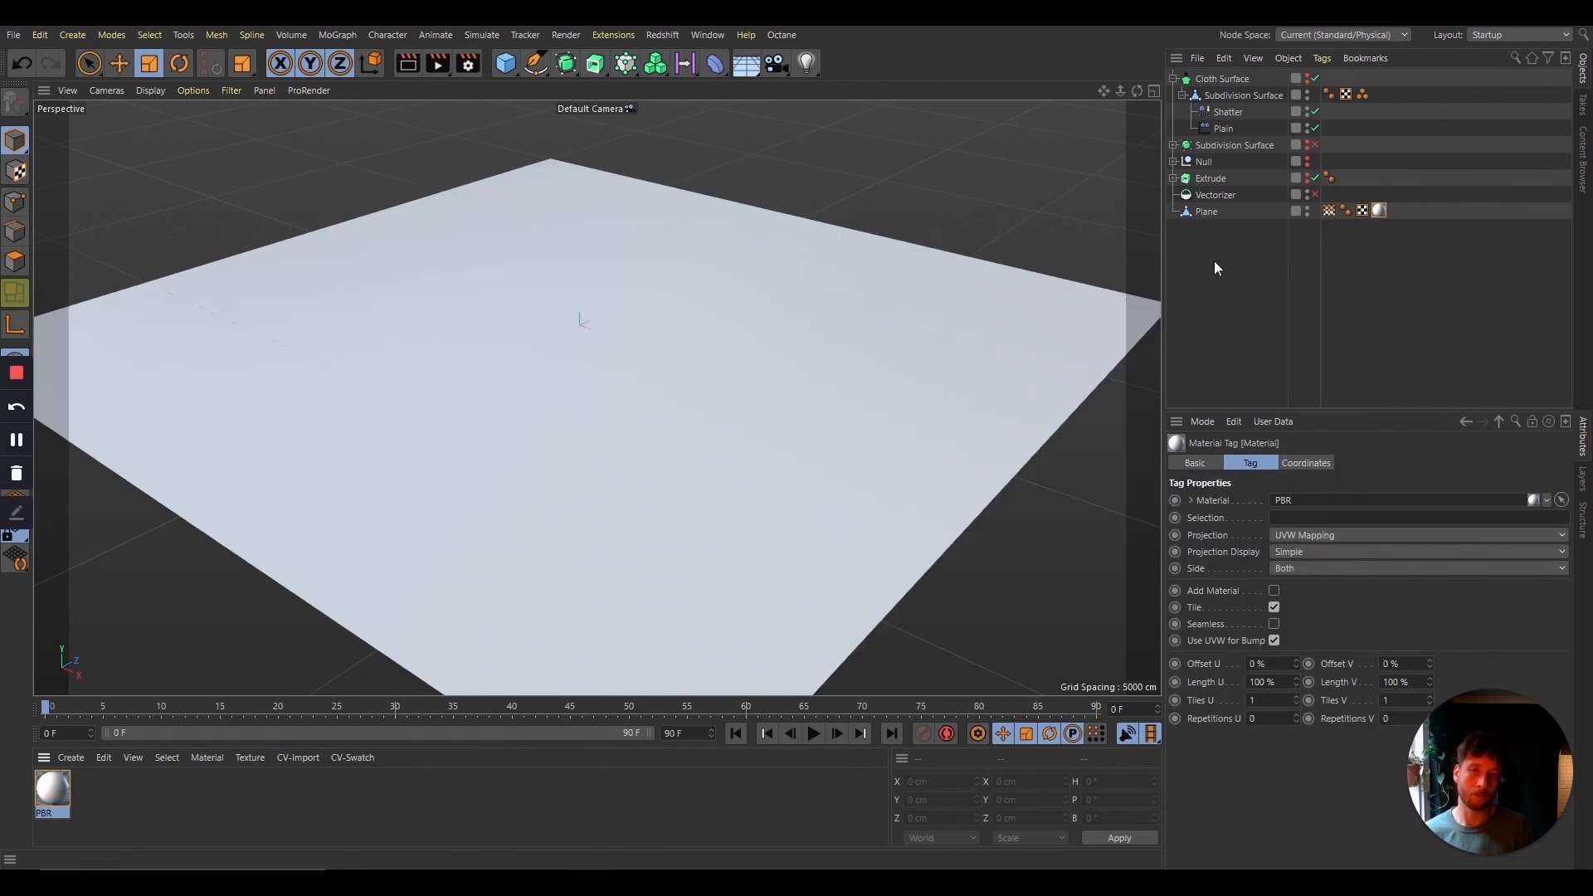
# Step: Disable Reflectance and enable Luminance in the PBR material
pyautogui.doubleClick(52, 793)
pyautogui.click(332, 371)
pyautogui.click(332, 338)
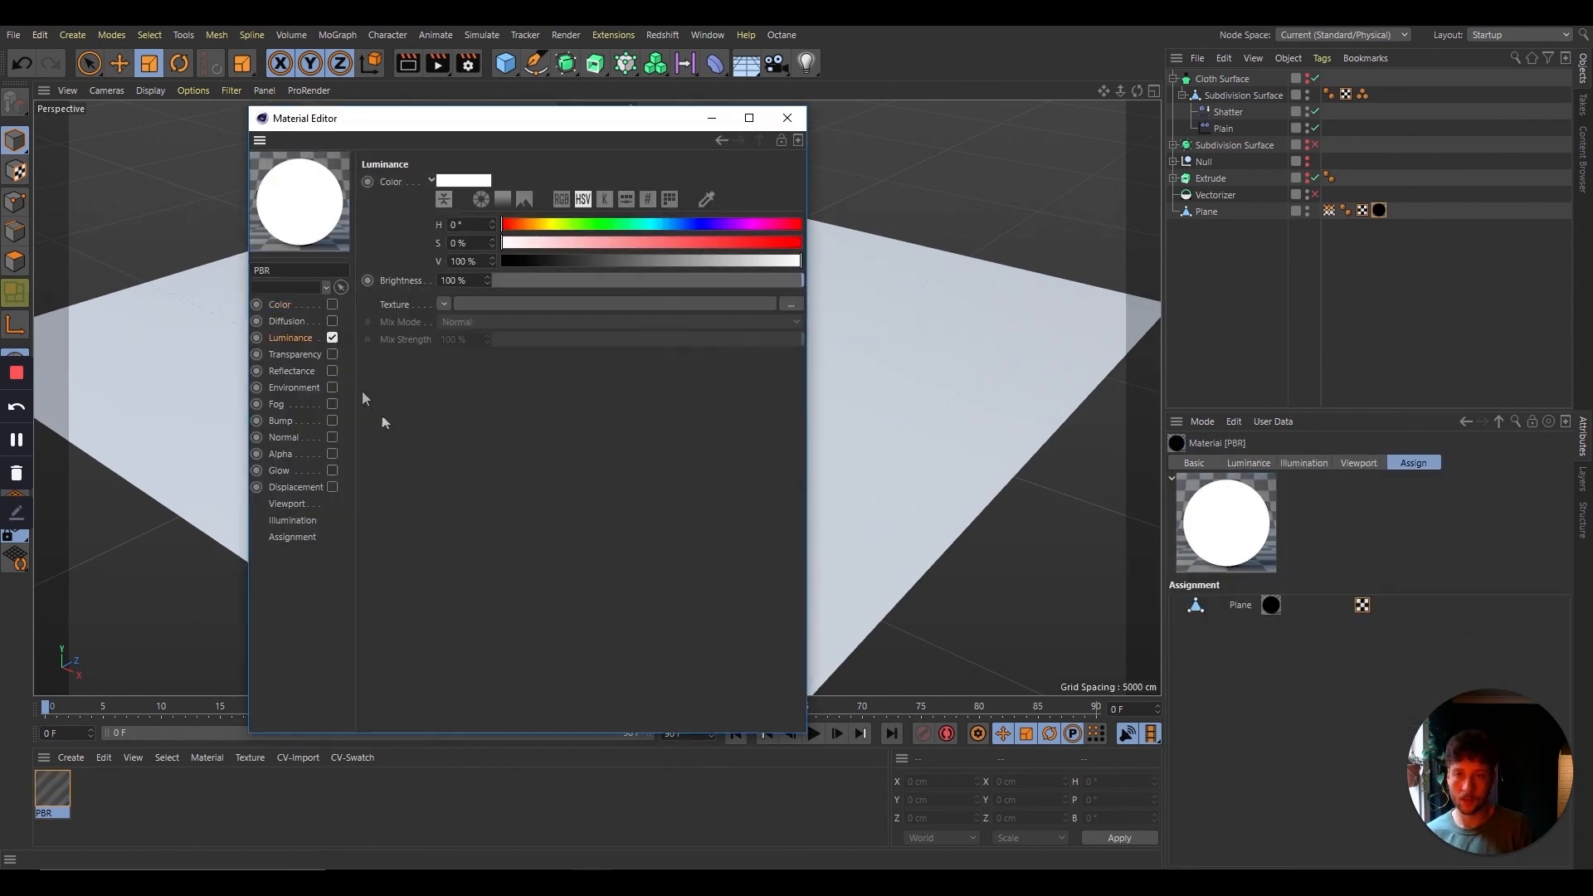
# Step: Load logo.png as the material's Luminance texture, copying the image to the project location
pyautogui.click(795, 305)
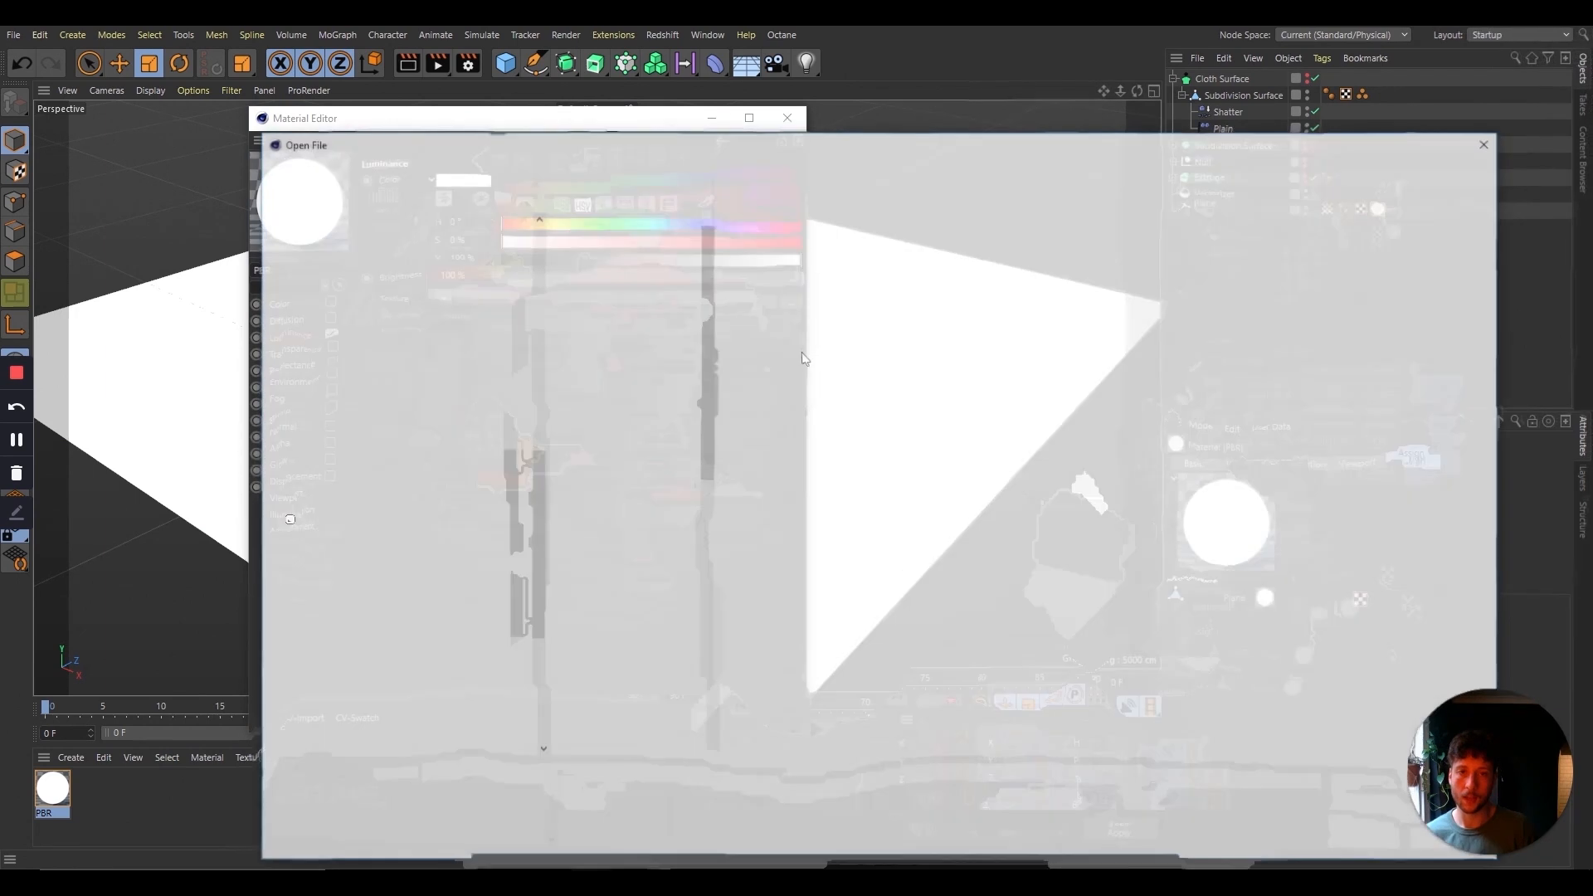
pyautogui.click(1369, 842)
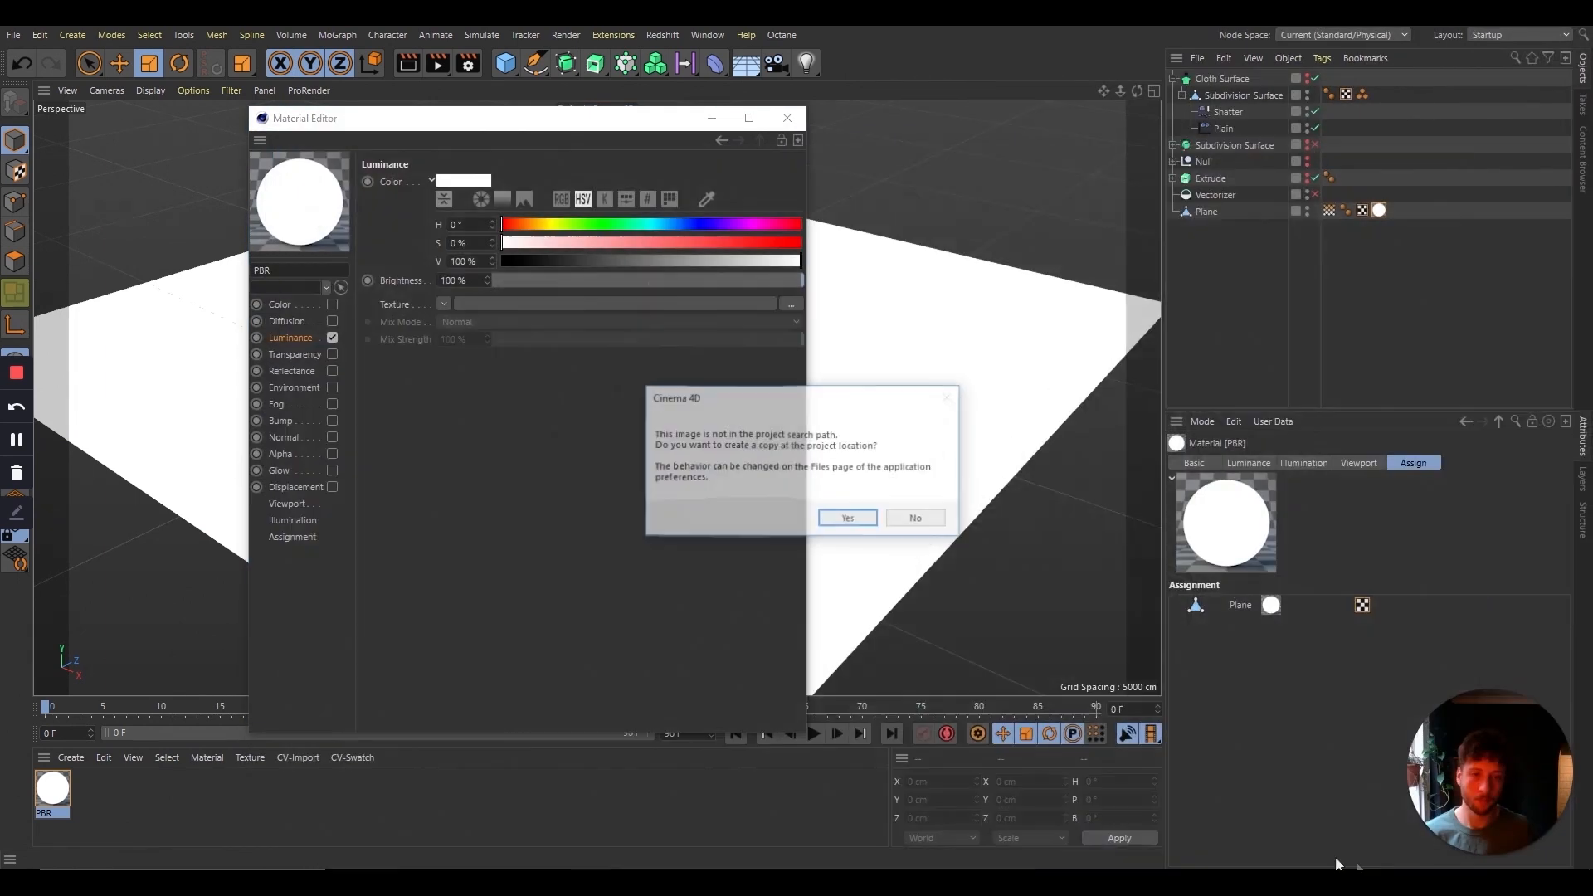
pyautogui.click(847, 524)
pyautogui.moveTo(618, 129); pyautogui.dragTo(501, 424)
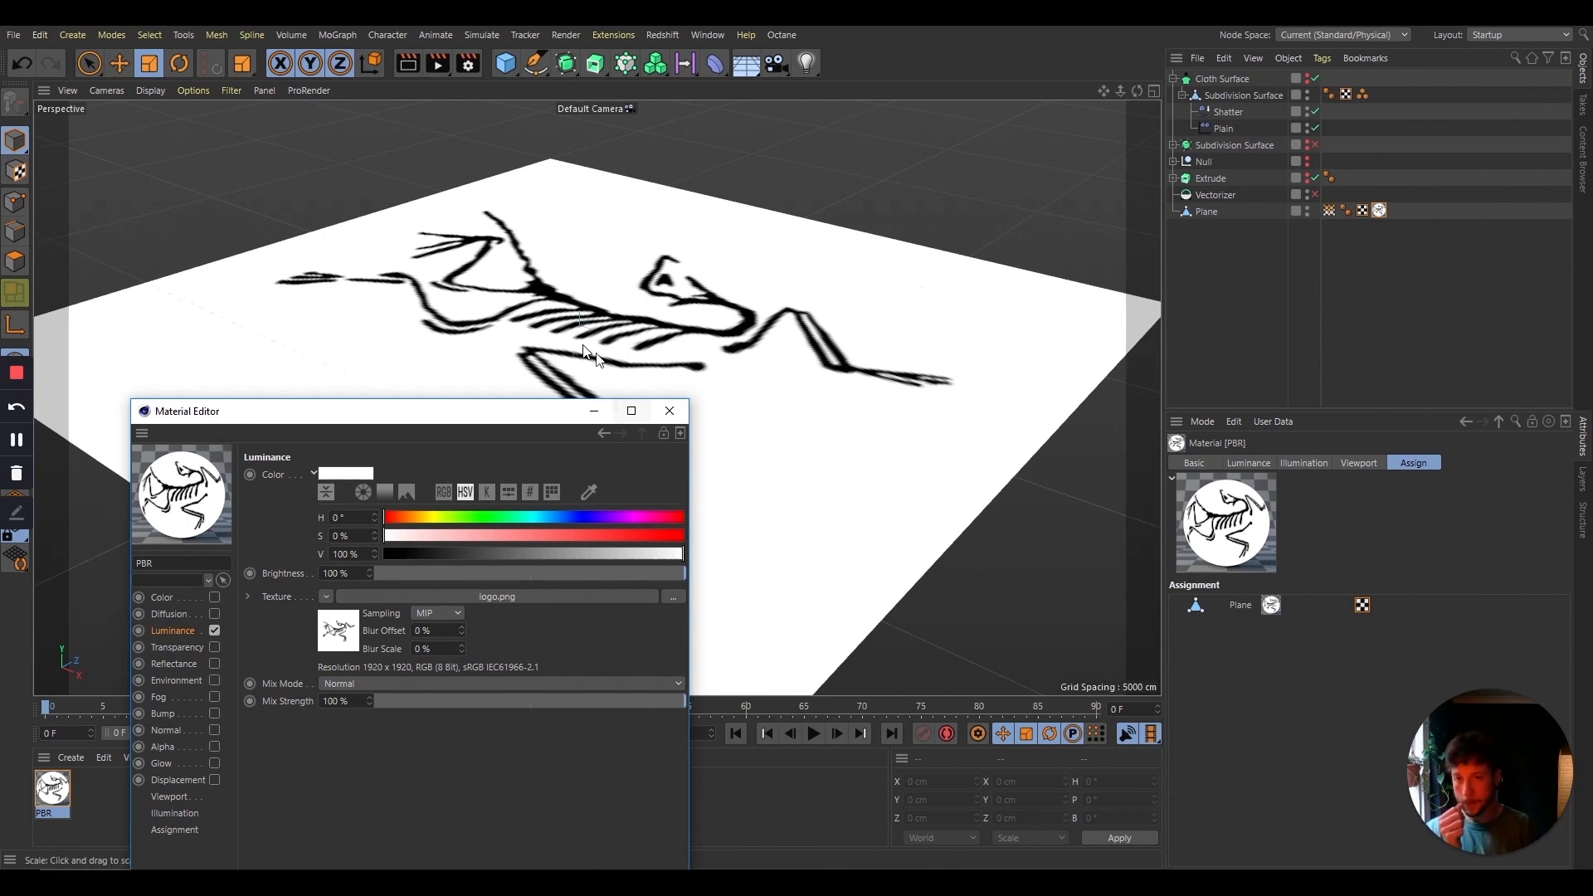
pyautogui.click(669, 412)
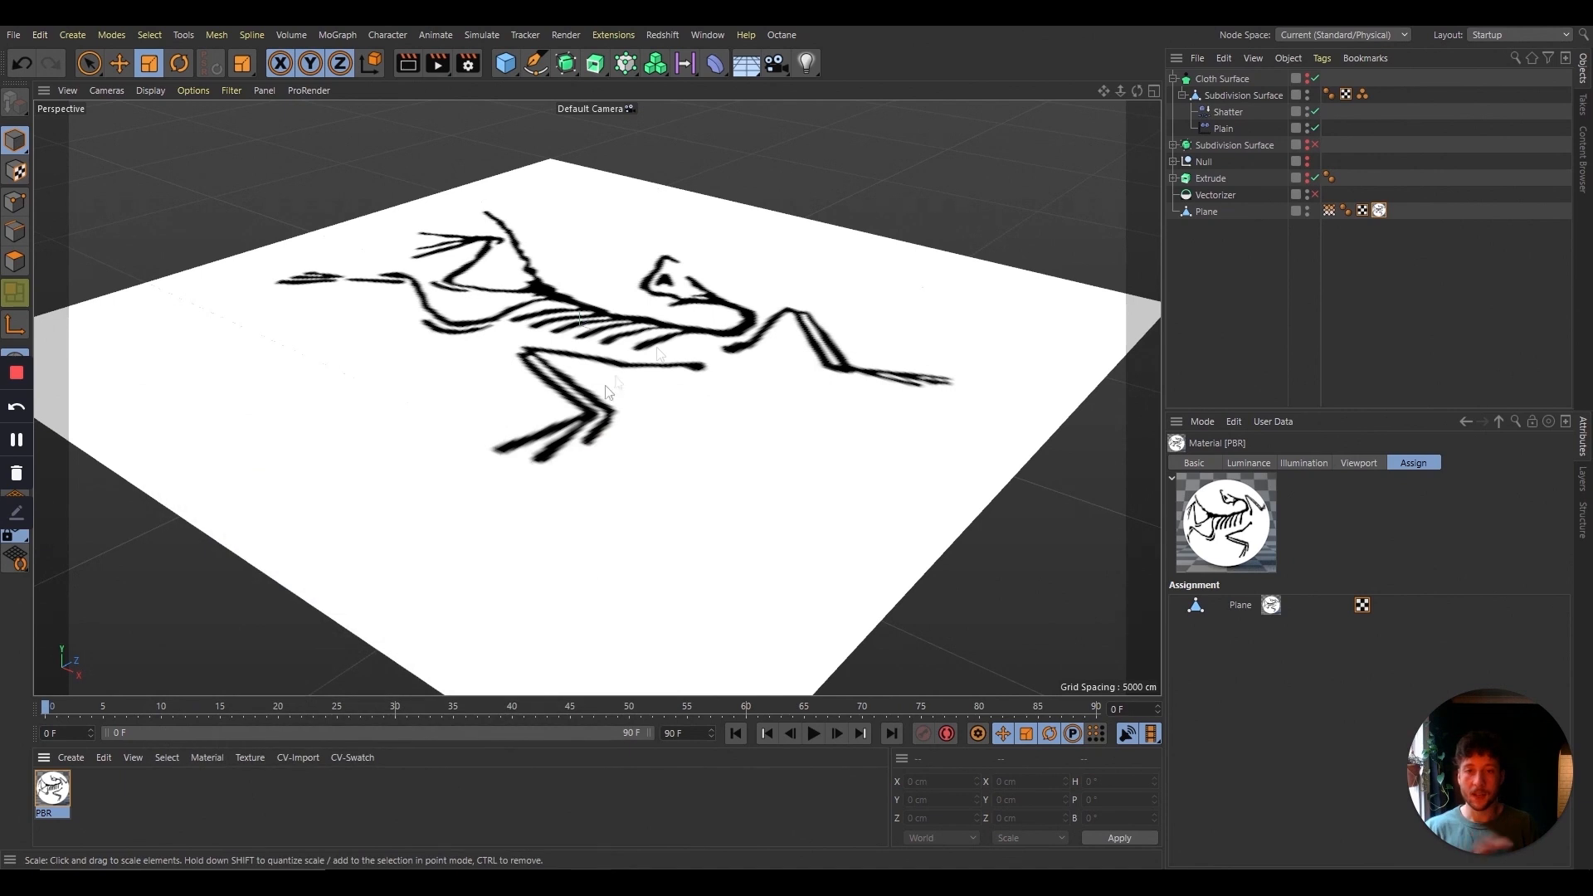
# Step: Enable Use Fields on the Plane's Vertex Map tag and replace the Freeze layer with a Shader Field
pyautogui.click(1330, 211)
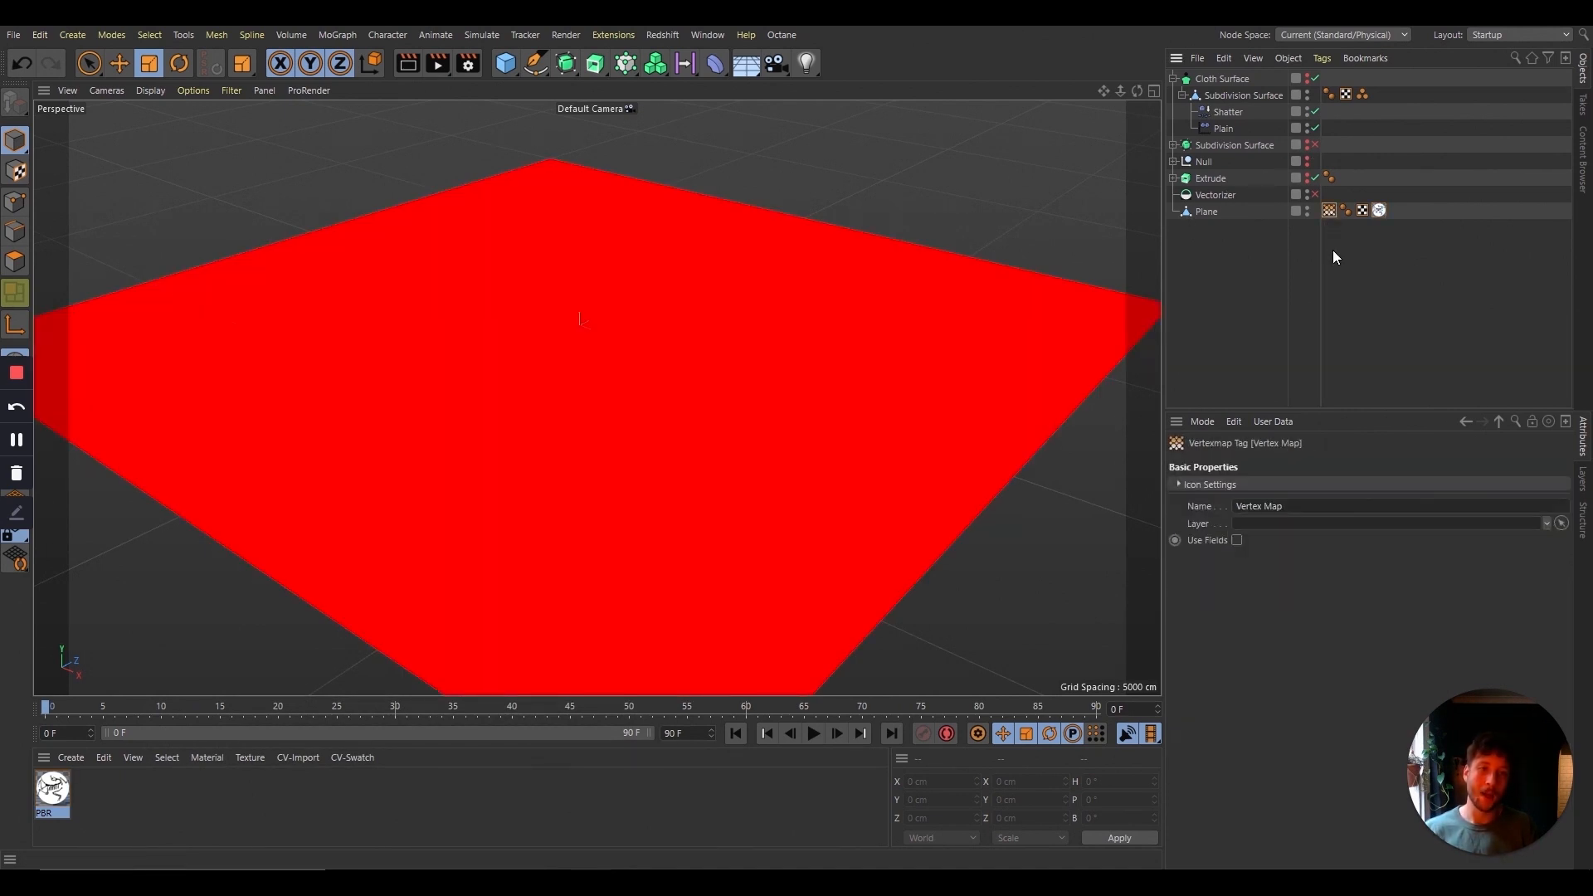
pyautogui.click(1237, 540)
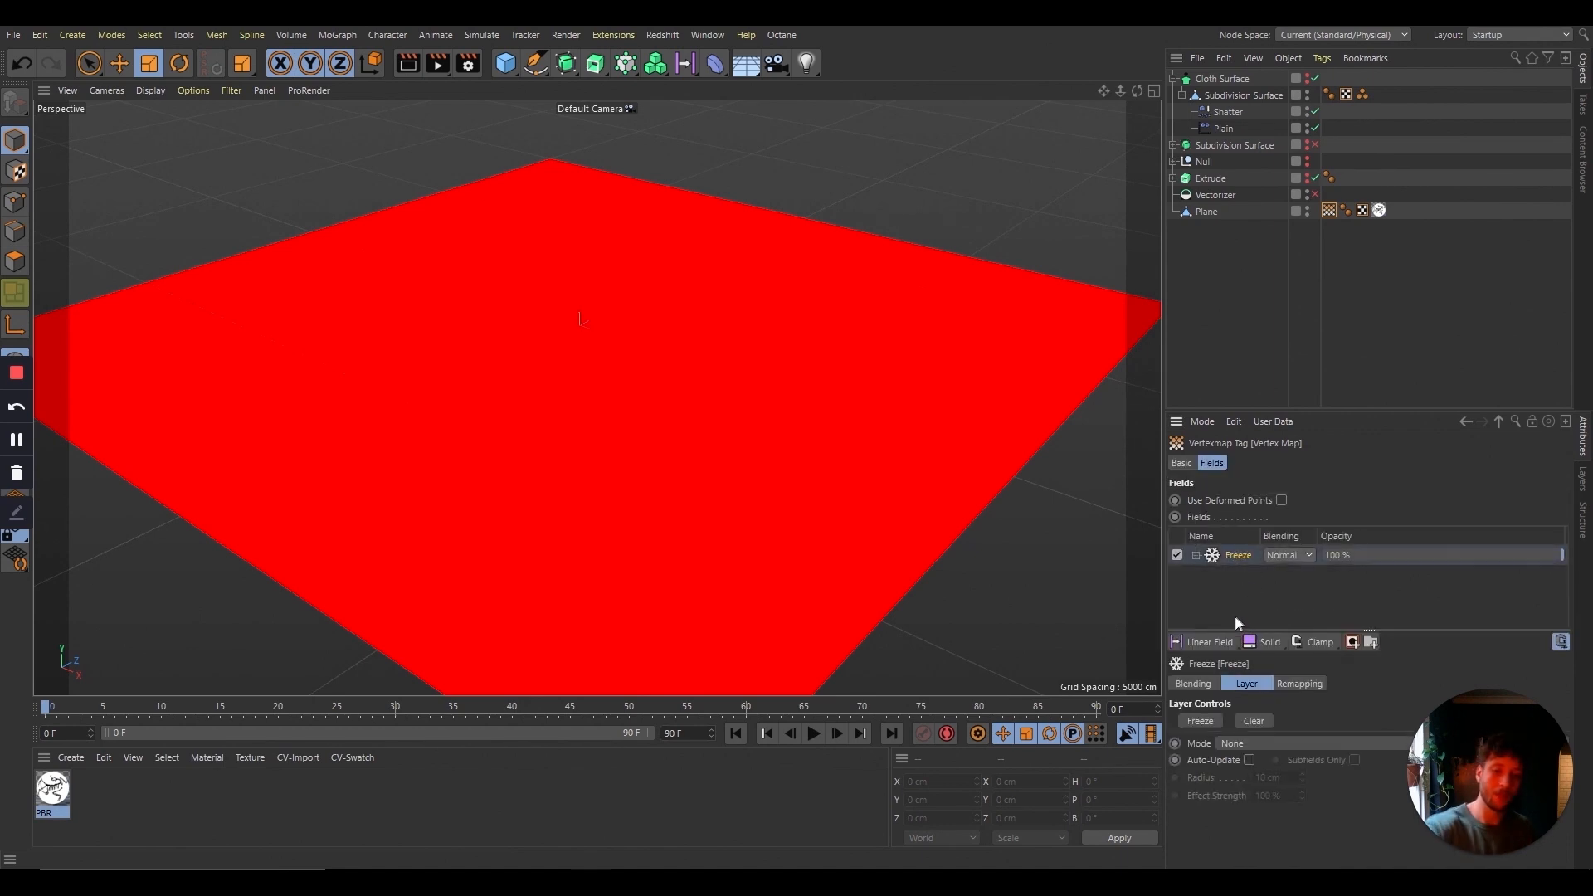
pyautogui.press('Delete')
pyautogui.click(1205, 641)
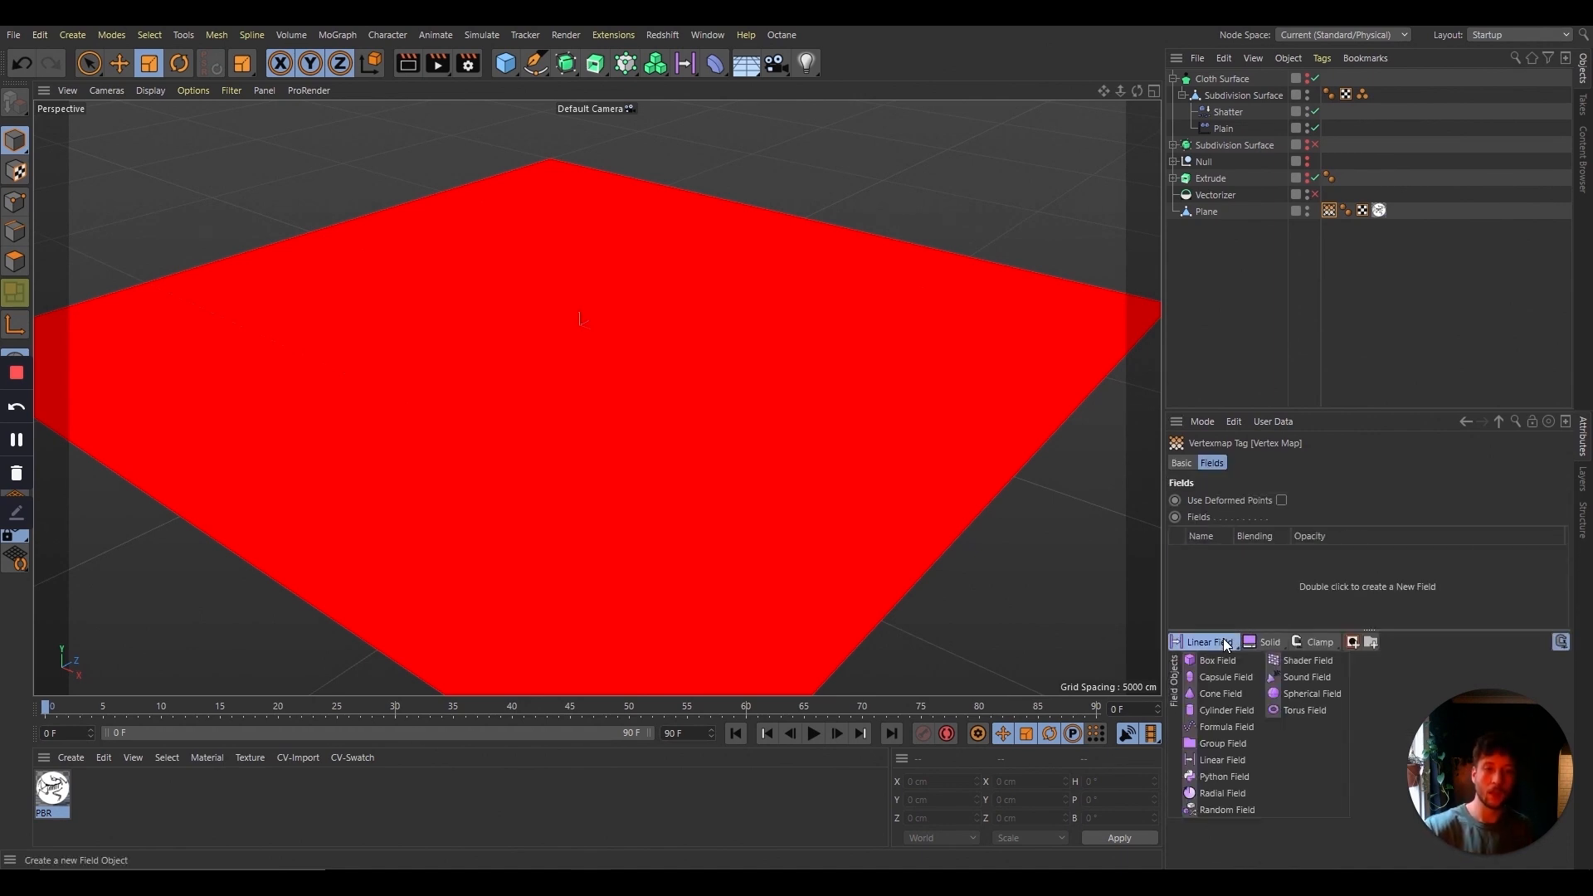
pyautogui.click(1287, 661)
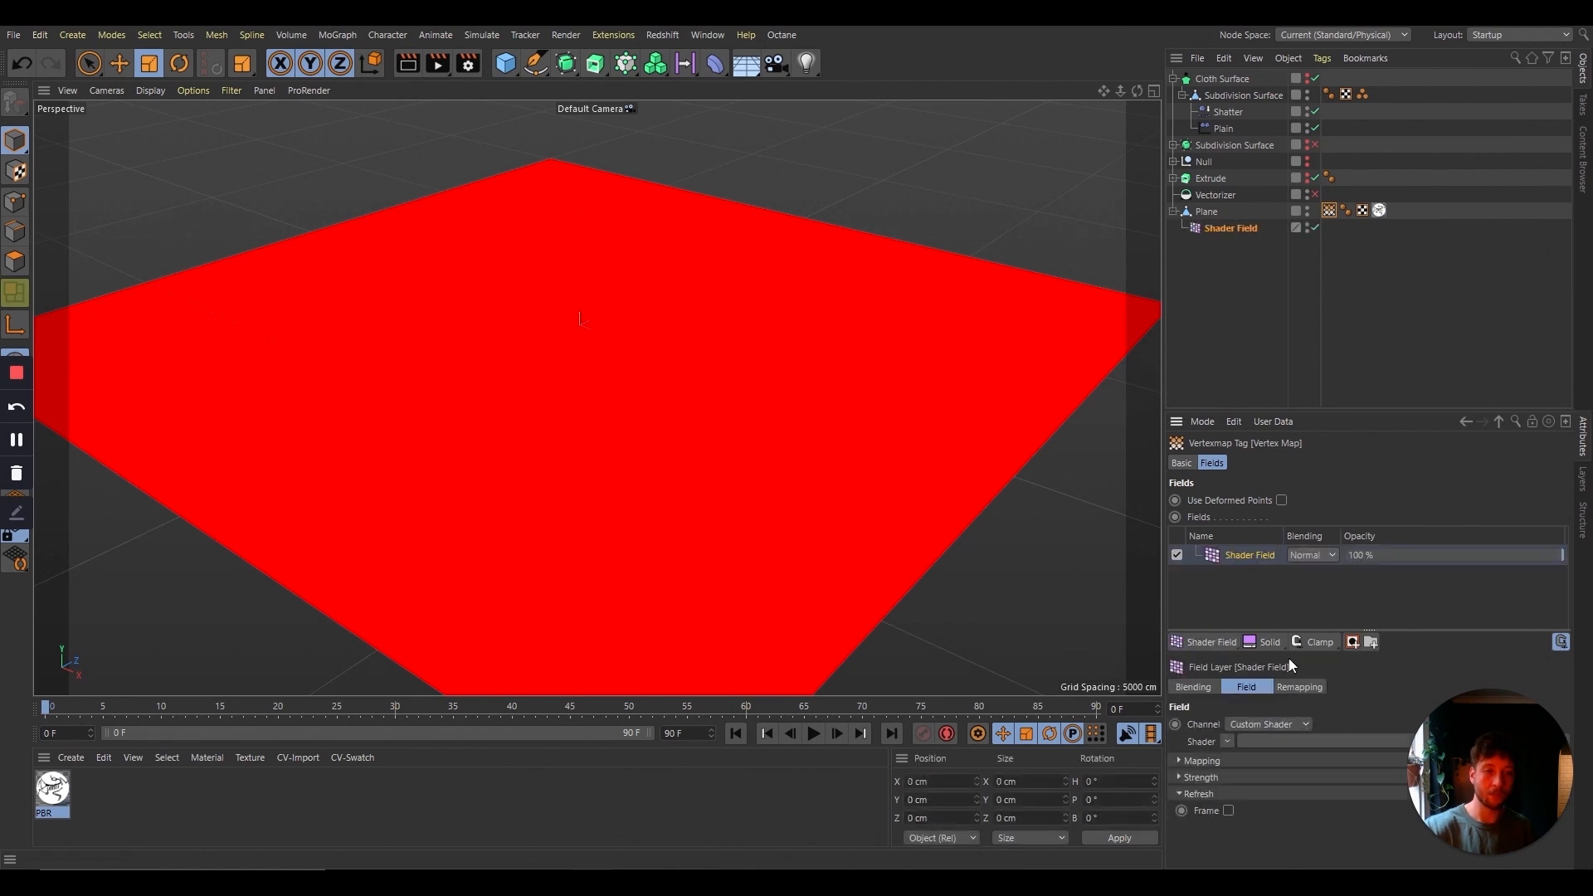
pyautogui.click(1243, 725)
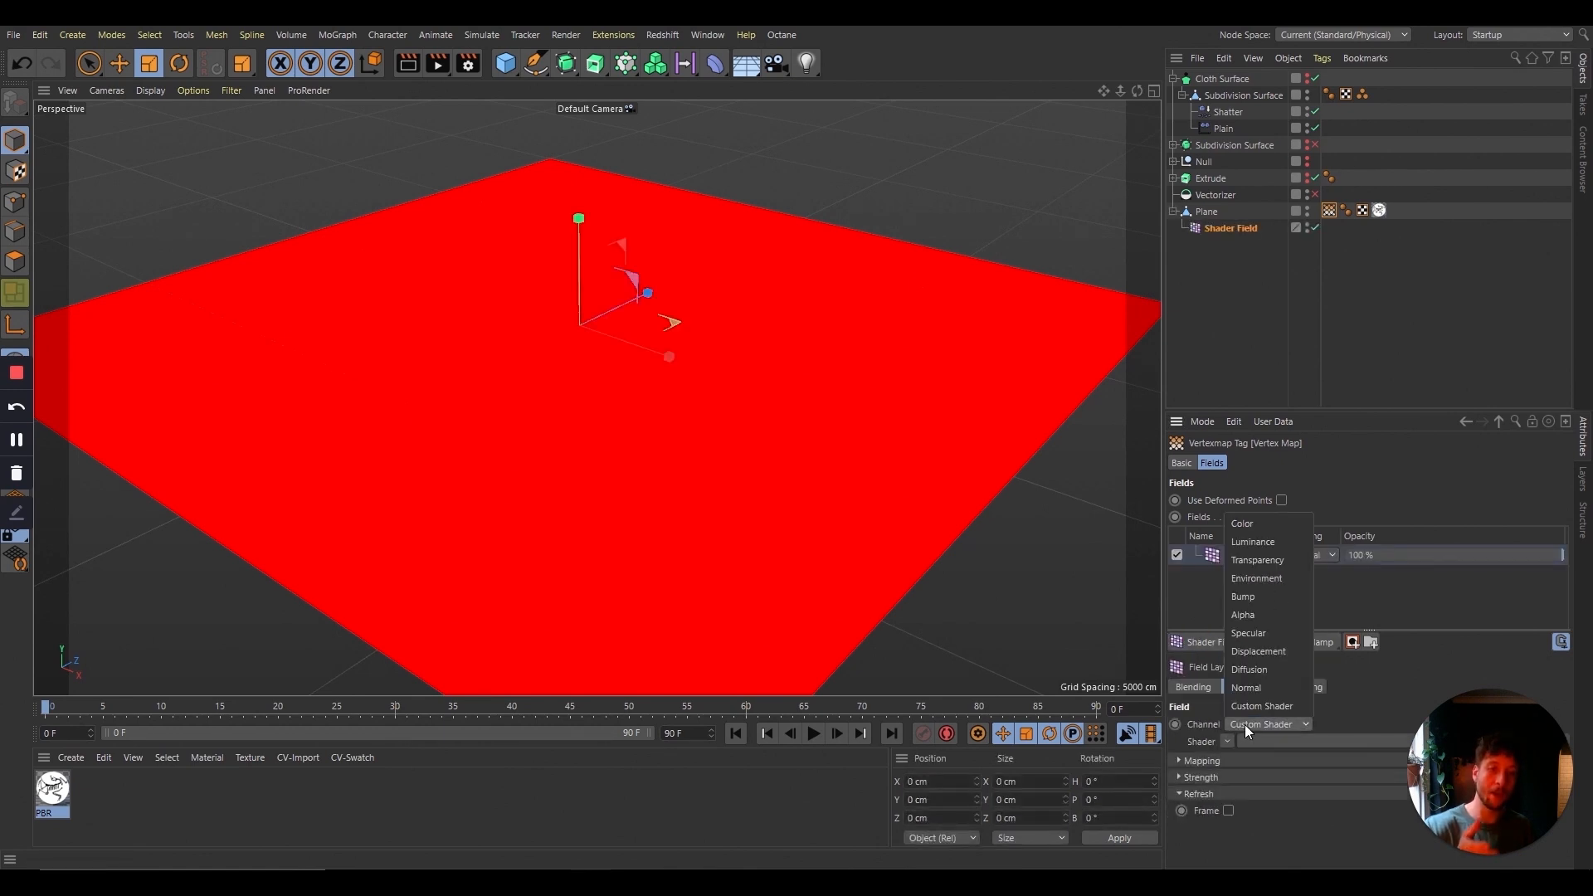
pyautogui.click(1278, 544)
pyautogui.moveTo(1379, 210); pyautogui.dragTo(1301, 742)
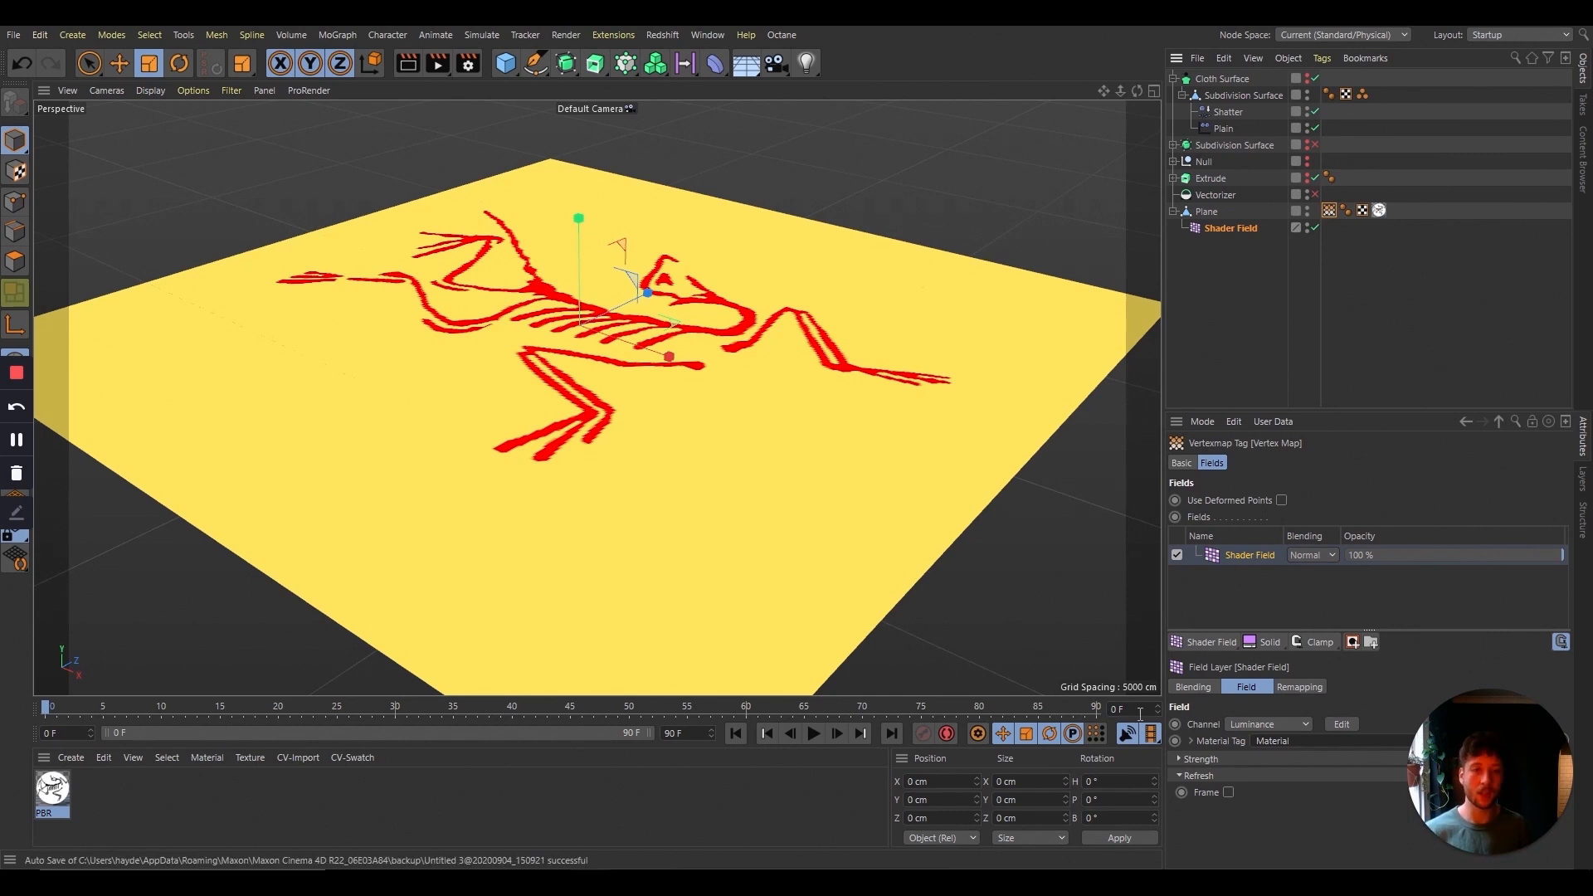
pyautogui.click(1286, 724)
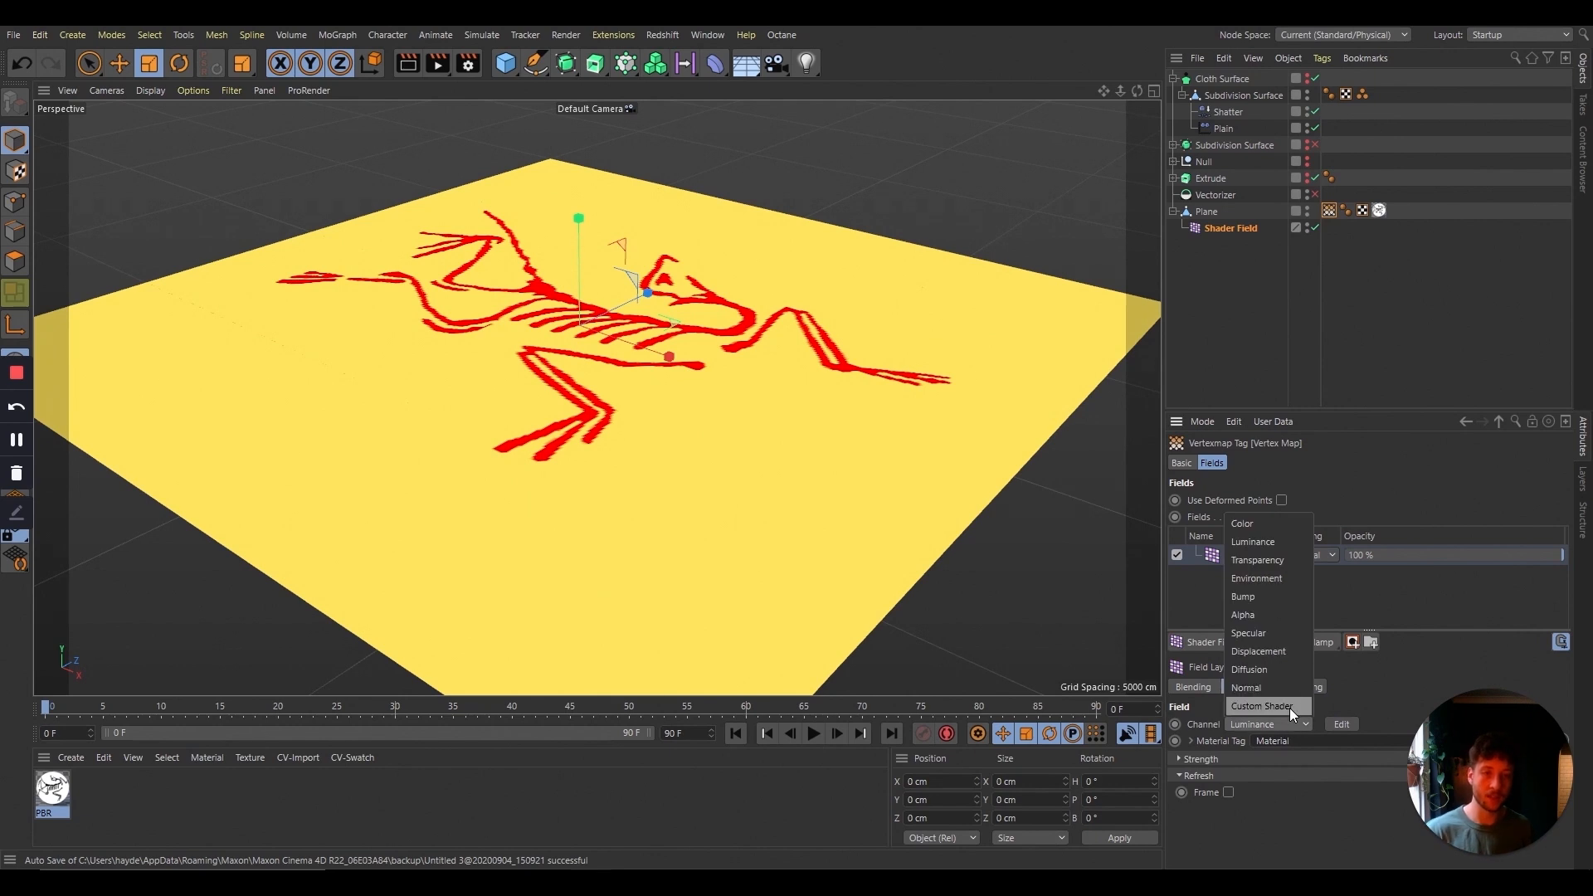
pyautogui.click(1390, 710)
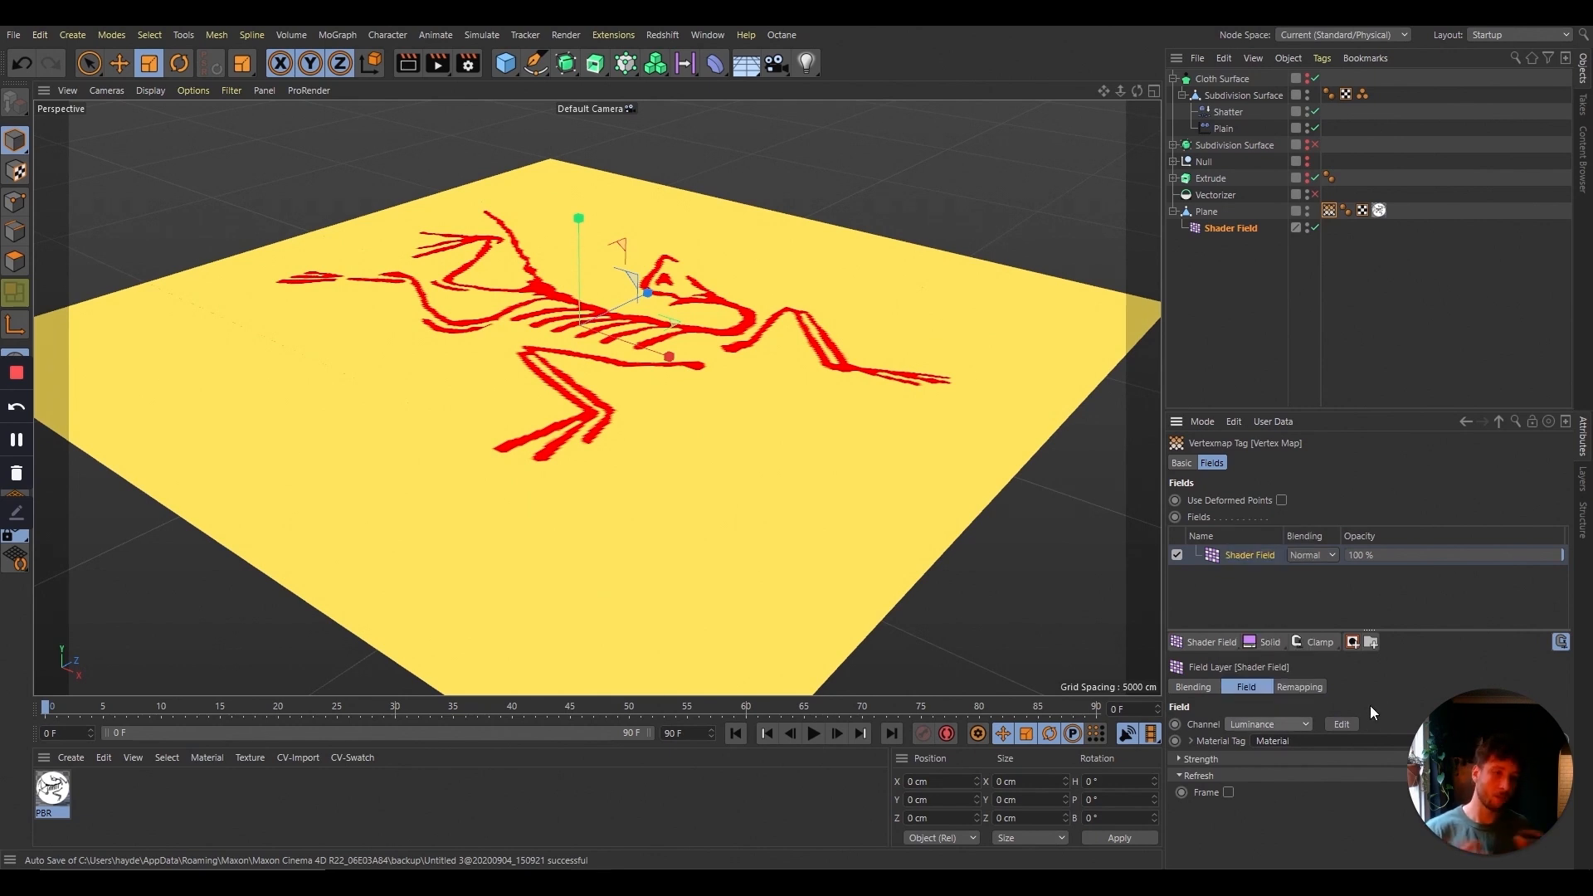
pyautogui.click(1379, 211)
pyautogui.click(1342, 536)
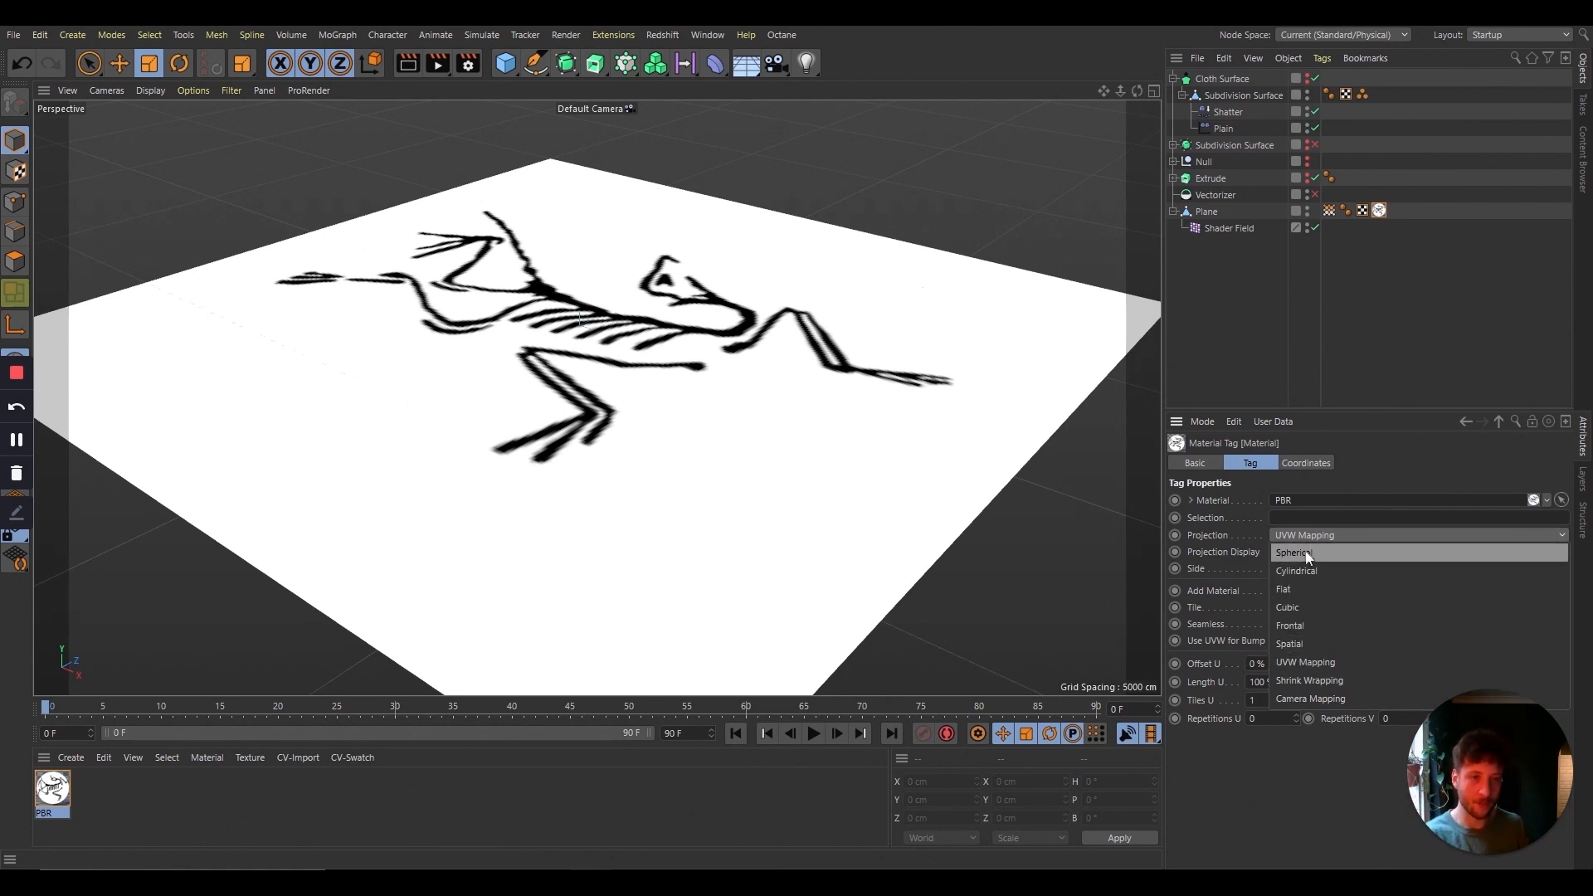
pyautogui.click(1208, 554)
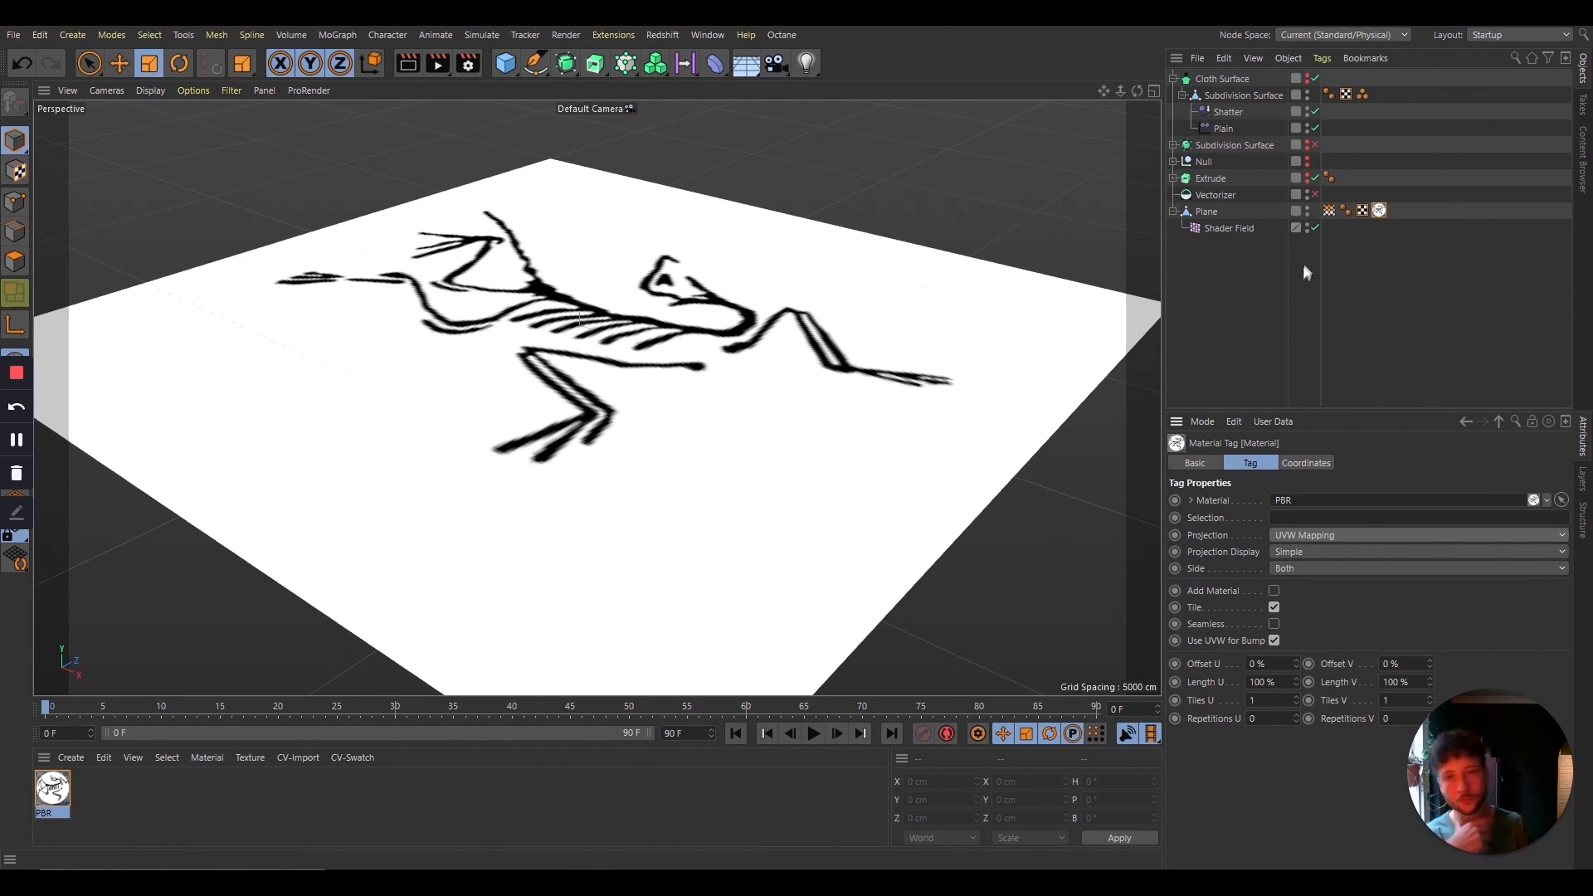
# Step: Invert the Shader Field's remapping in the Plane's Vertex Map tag
pyautogui.click(1328, 210)
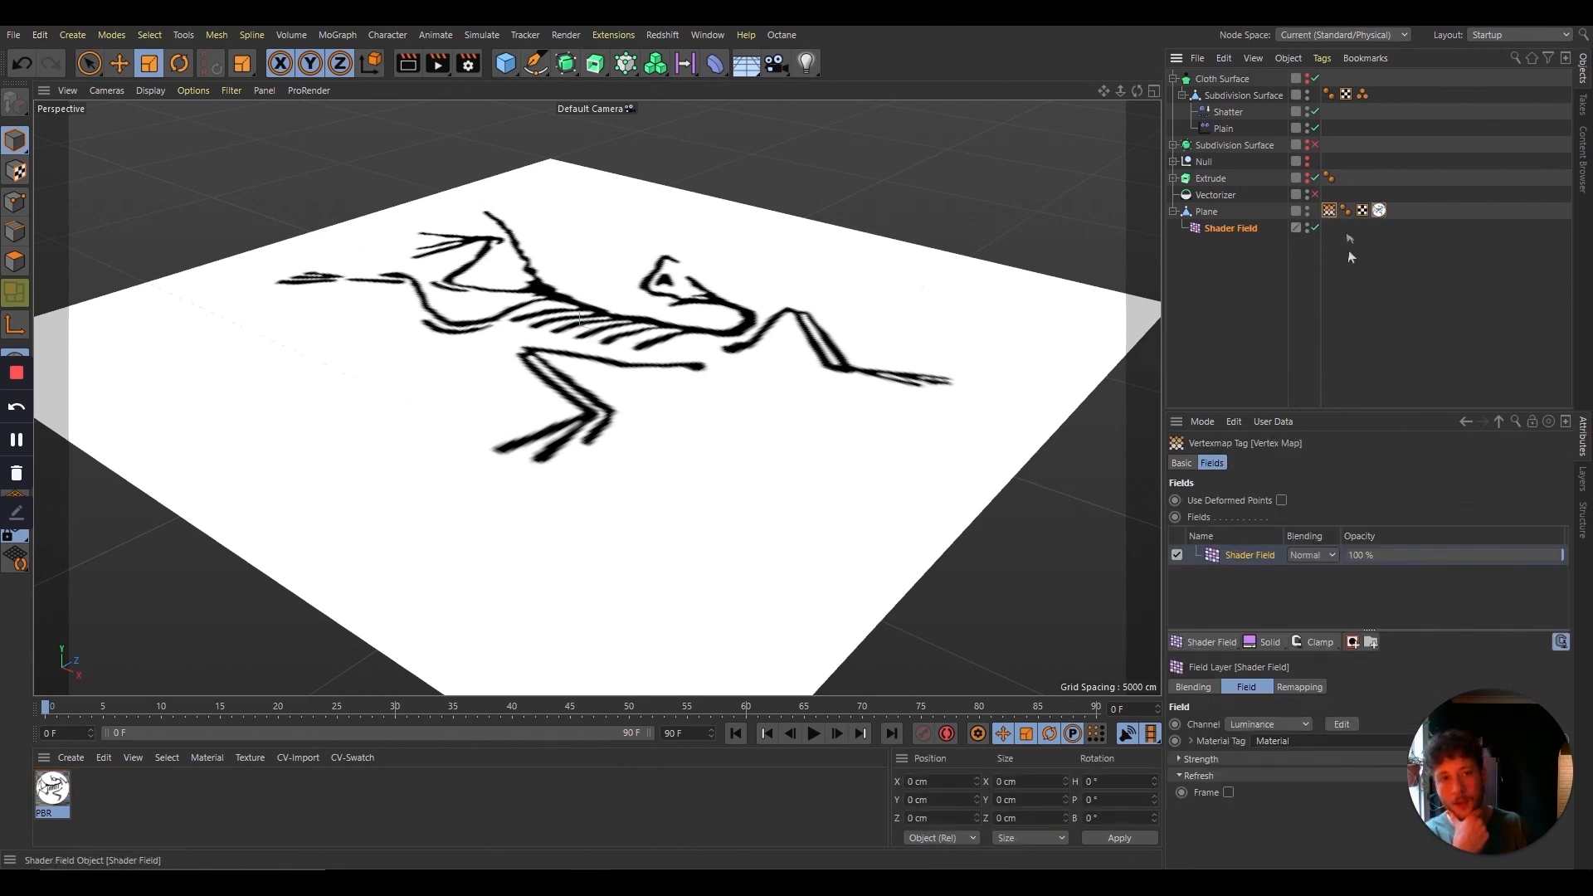
pyautogui.click(1299, 687)
pyautogui.moveTo(1467, 740); pyautogui.dragTo(118, 715)
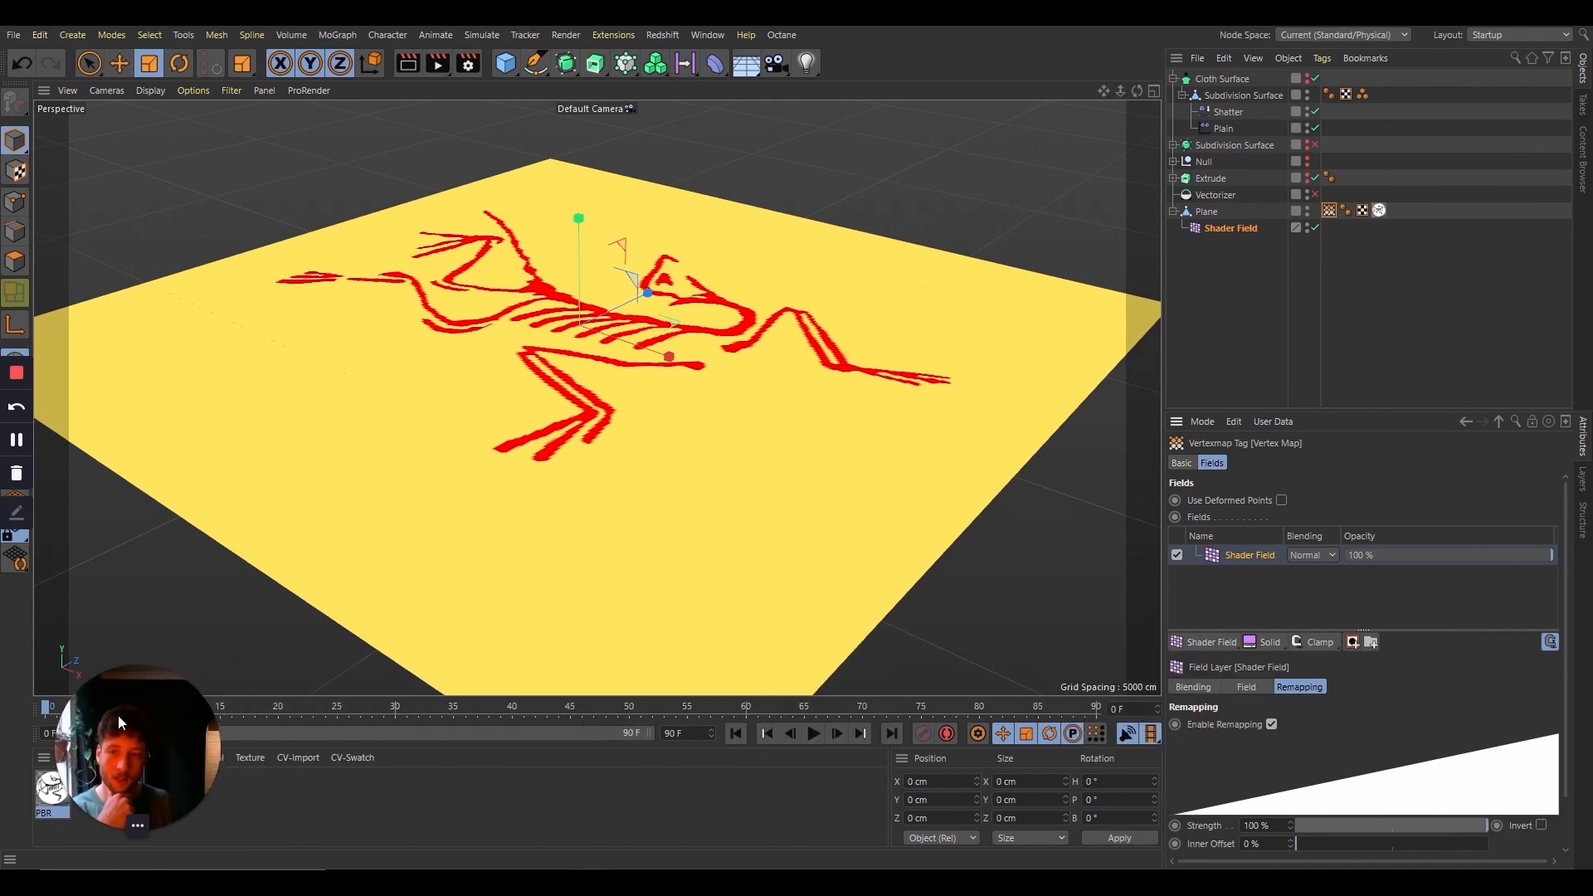
pyautogui.click(1539, 825)
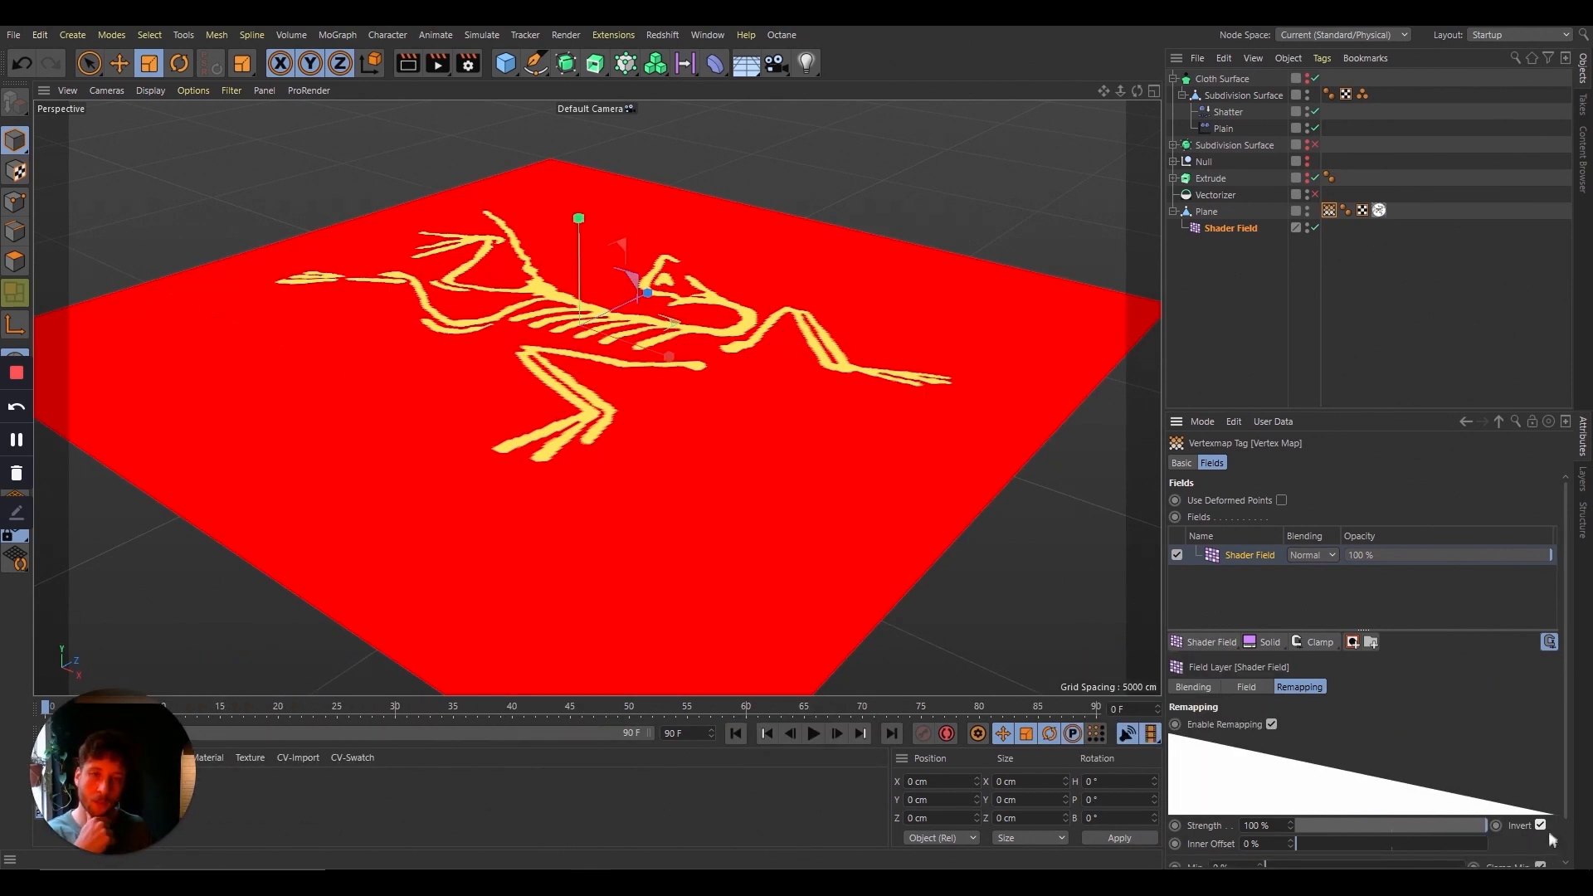
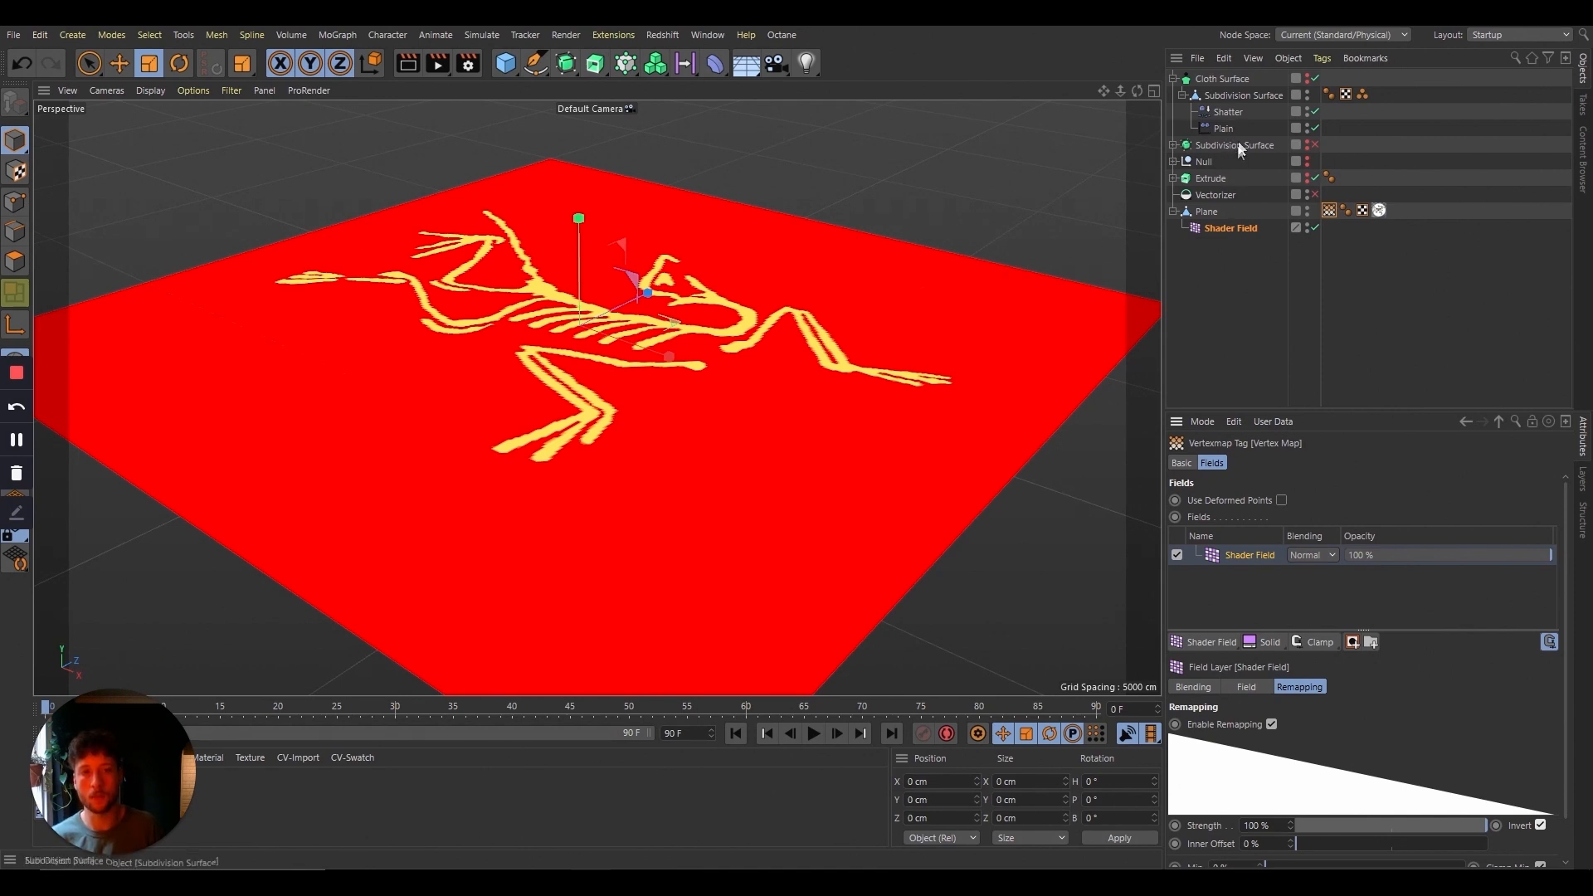
# Step: Show the Cloth Surface in the viewport again and add the Plane's Vertex Map to the Plain effector's falloff
pyautogui.click(1221, 278)
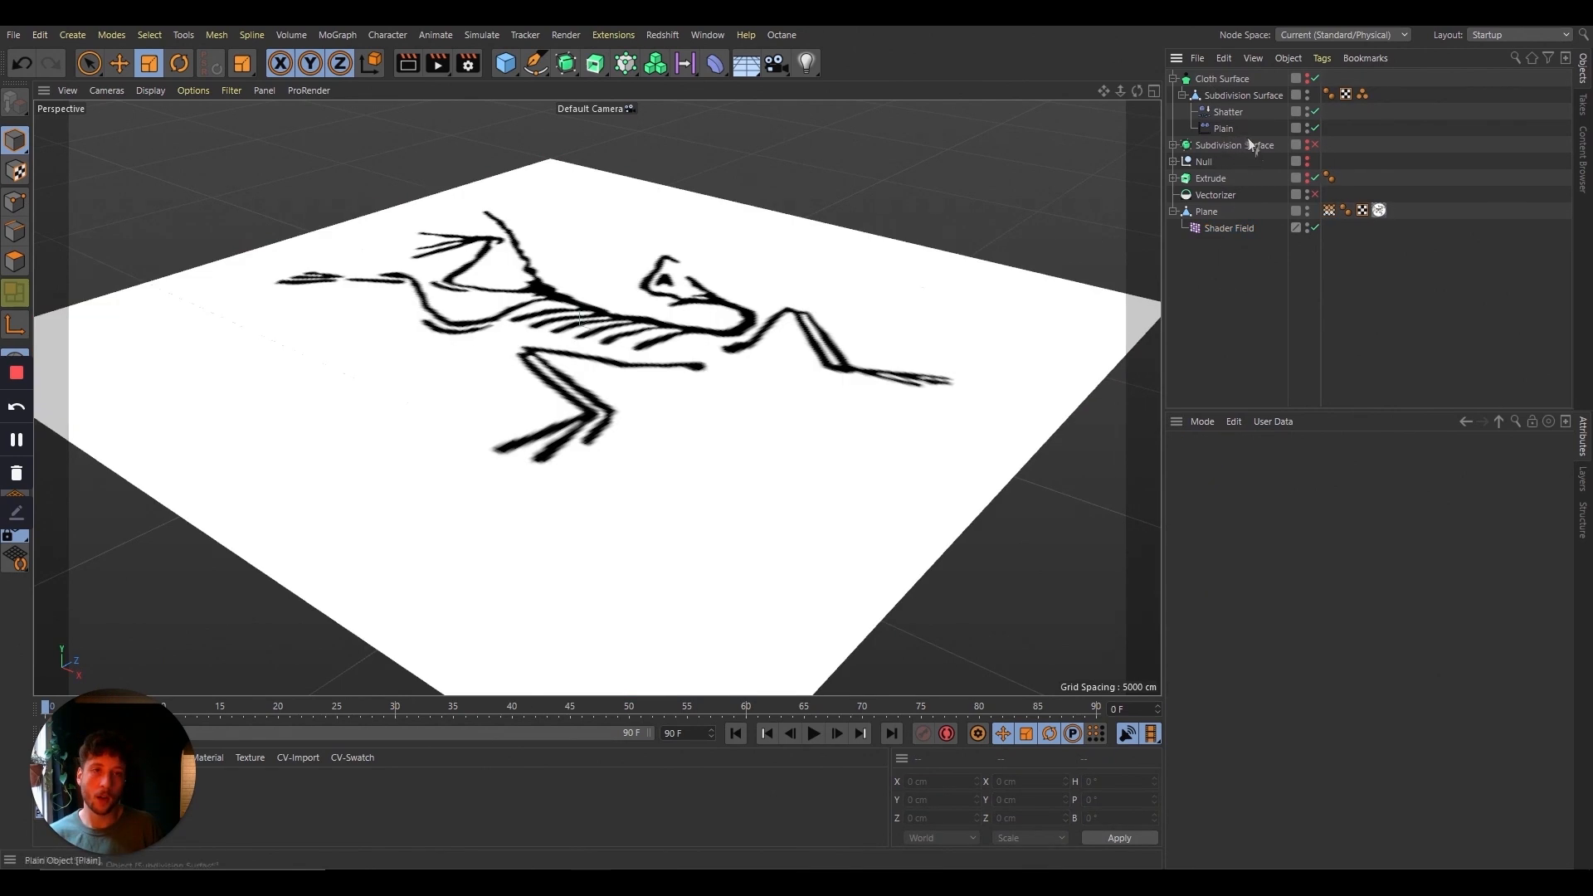
pyautogui.click(1314, 78)
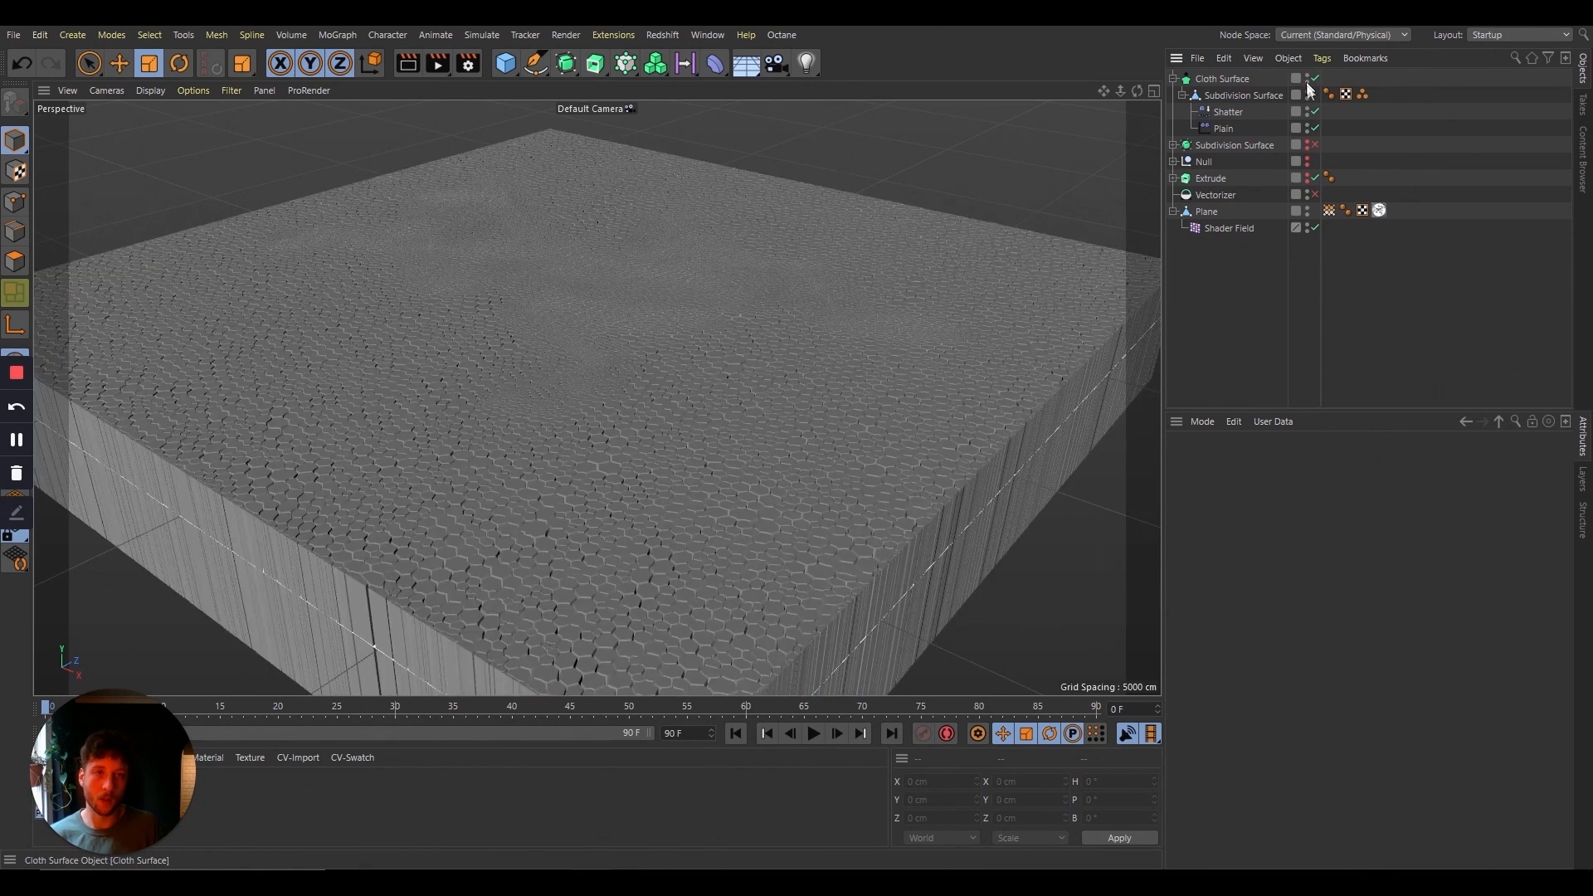
pyautogui.click(1231, 130)
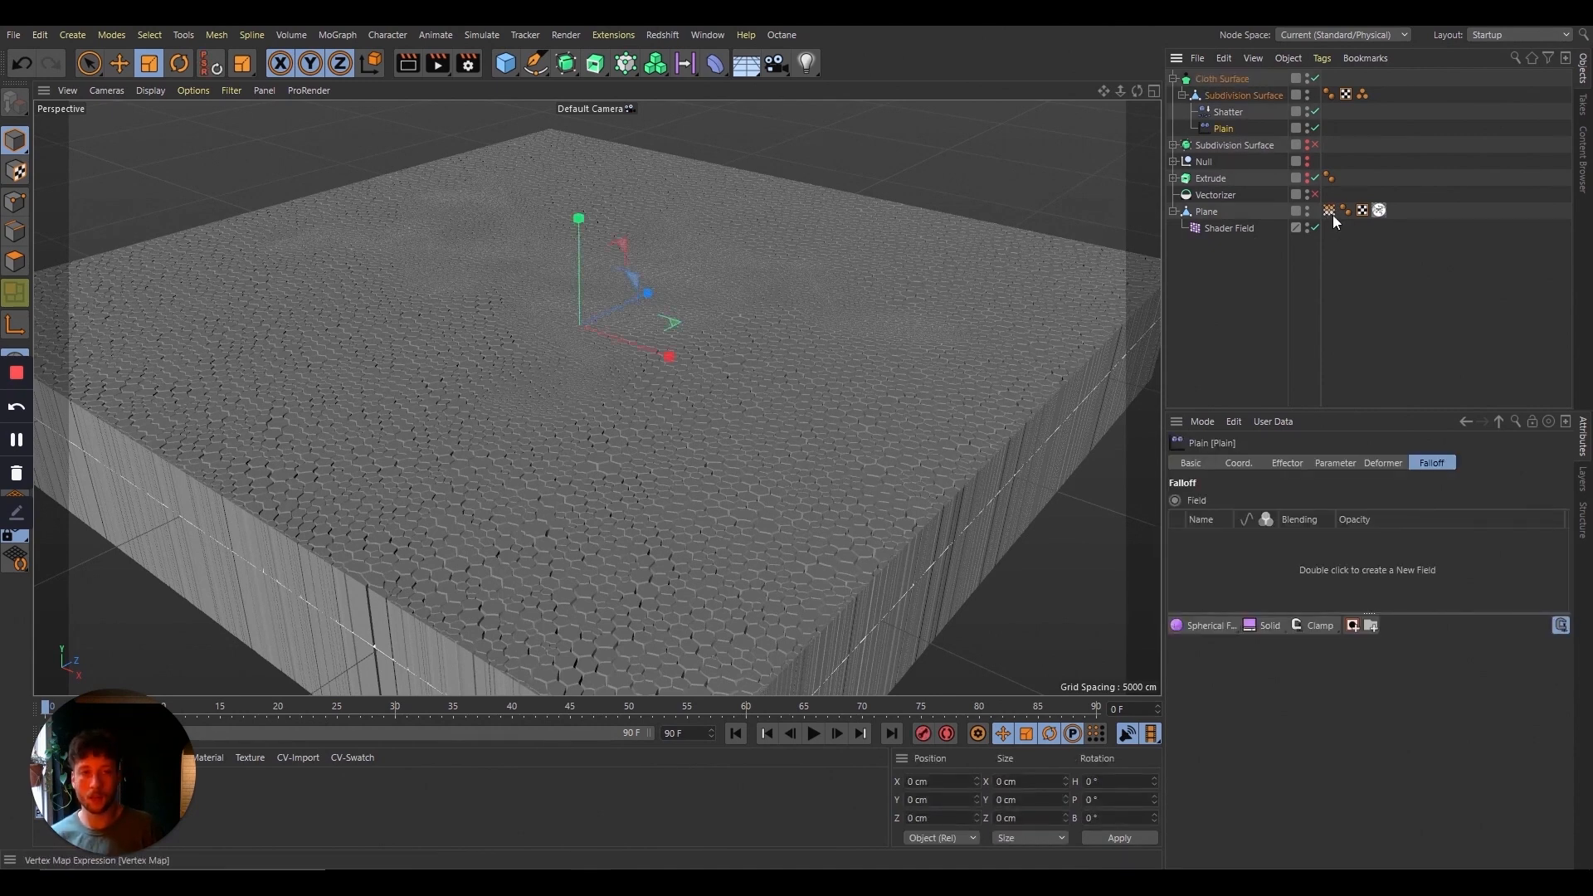
pyautogui.moveTo(1331, 213); pyautogui.dragTo(1267, 546)
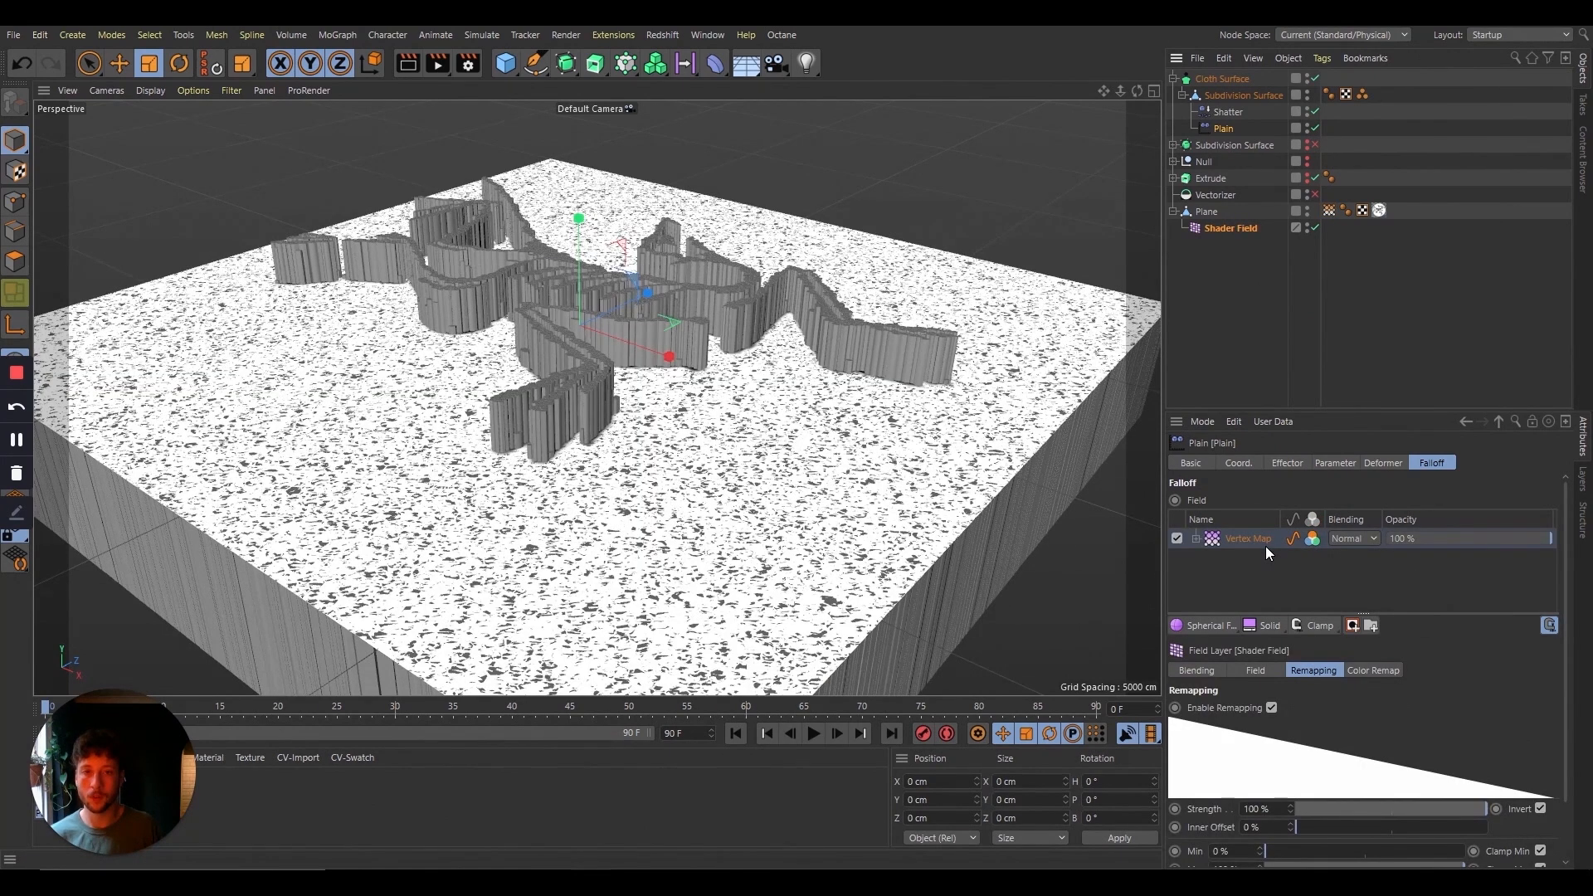
# Step: Hide the original Plane and look over the raised honeycomb columns of the skeleton logo from low angles
pyautogui.click(1308, 208)
pyautogui.doubleClick(1307, 209)
pyautogui.doubleClick(1307, 214)
pyautogui.moveTo(1138, 90); pyautogui.dragTo(1170, 72)
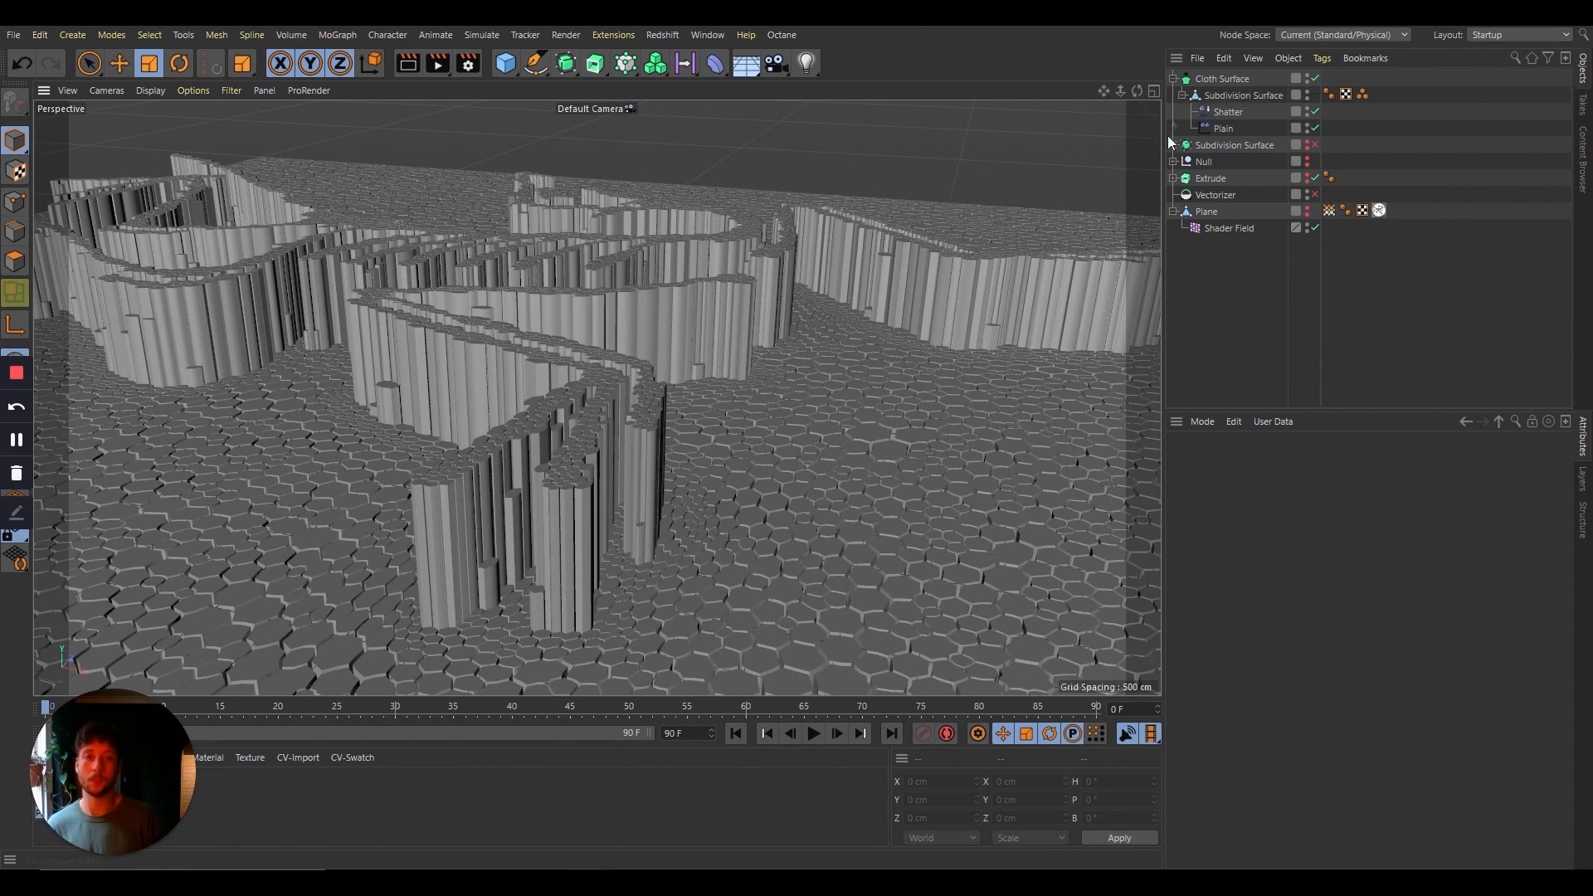
pyautogui.moveTo(1103, 89); pyautogui.dragTo(1256, 155)
pyautogui.moveTo(1147, 95); pyautogui.dragTo(640, 98)
pyautogui.moveTo(1143, 93); pyautogui.dragTo(1133, 52)
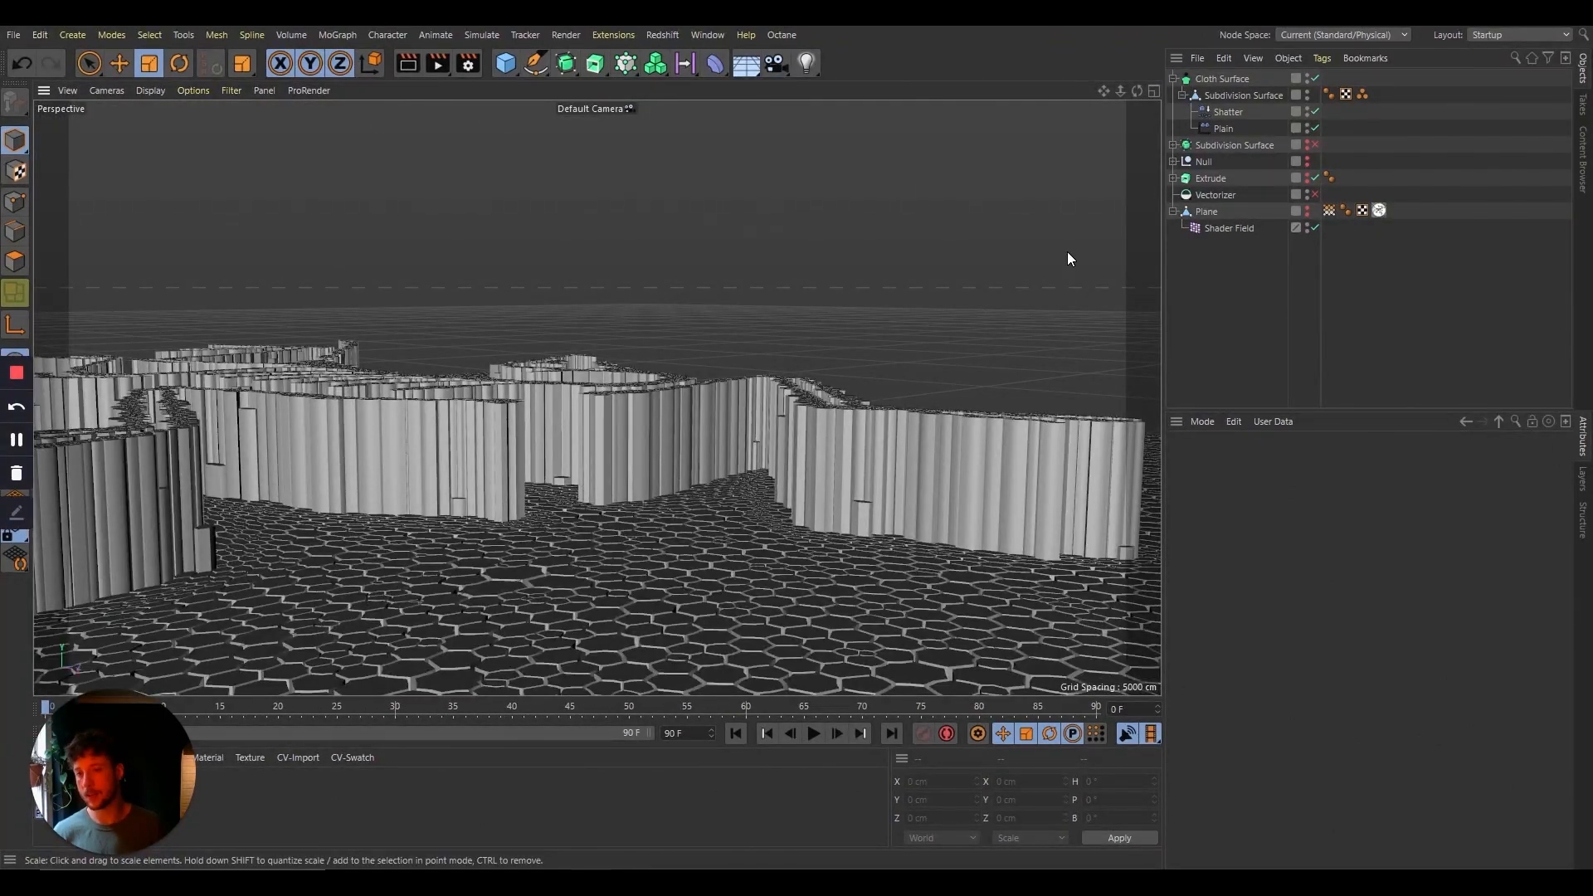
pyautogui.moveTo(1120, 91); pyautogui.dragTo(1093, 166)
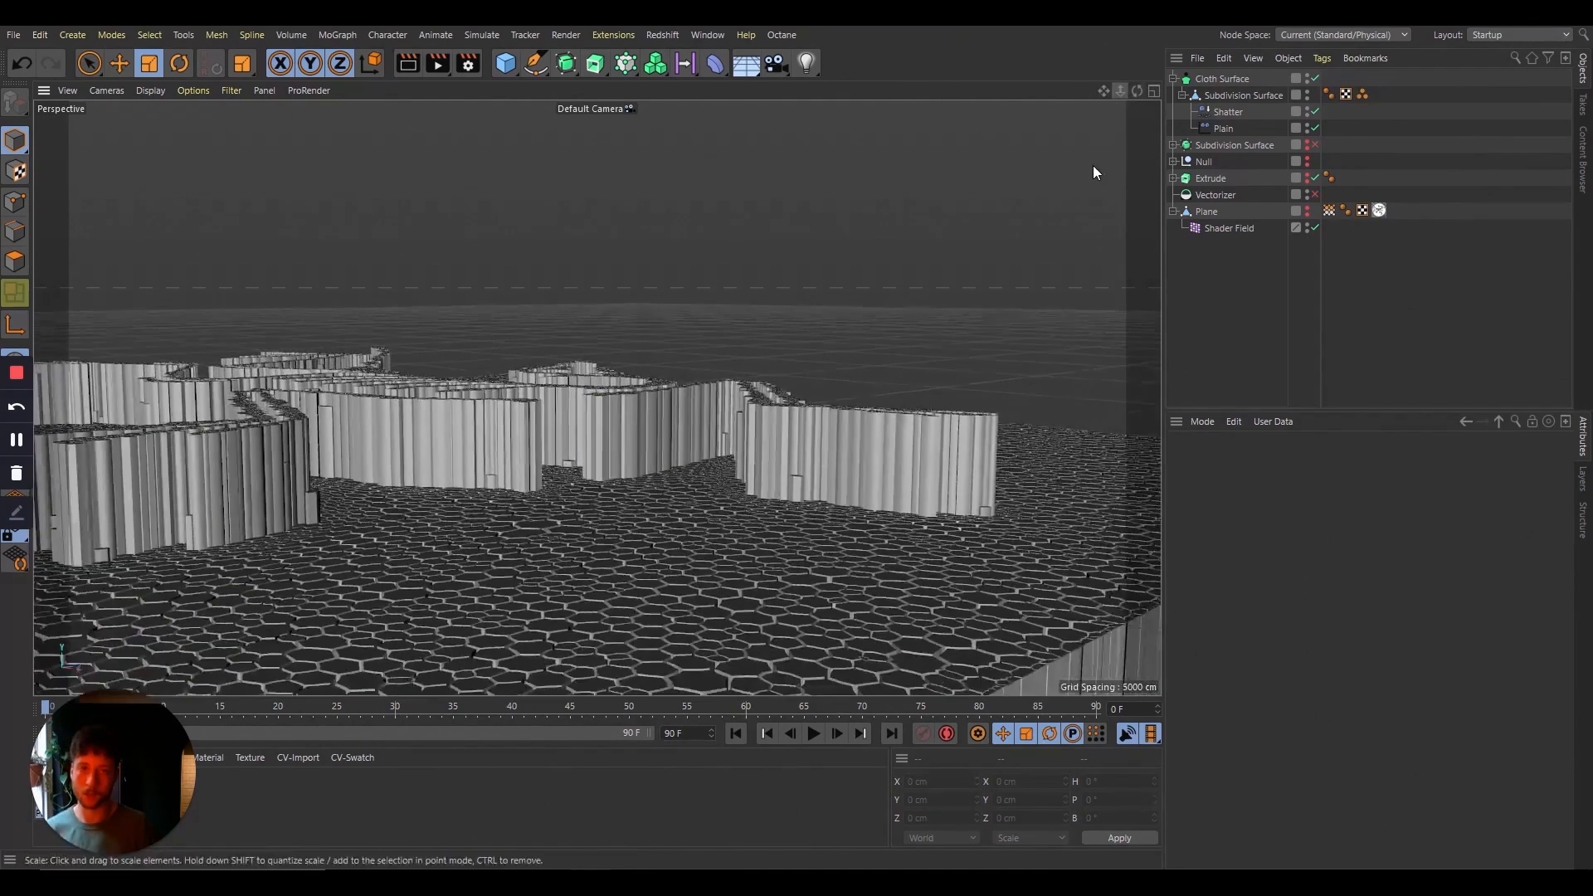
# Step: Set the blending of the Vertex Map layer in the Plain effector's falloff to Max
pyautogui.moveTo(1107, 91); pyautogui.dragTo(1410, 52)
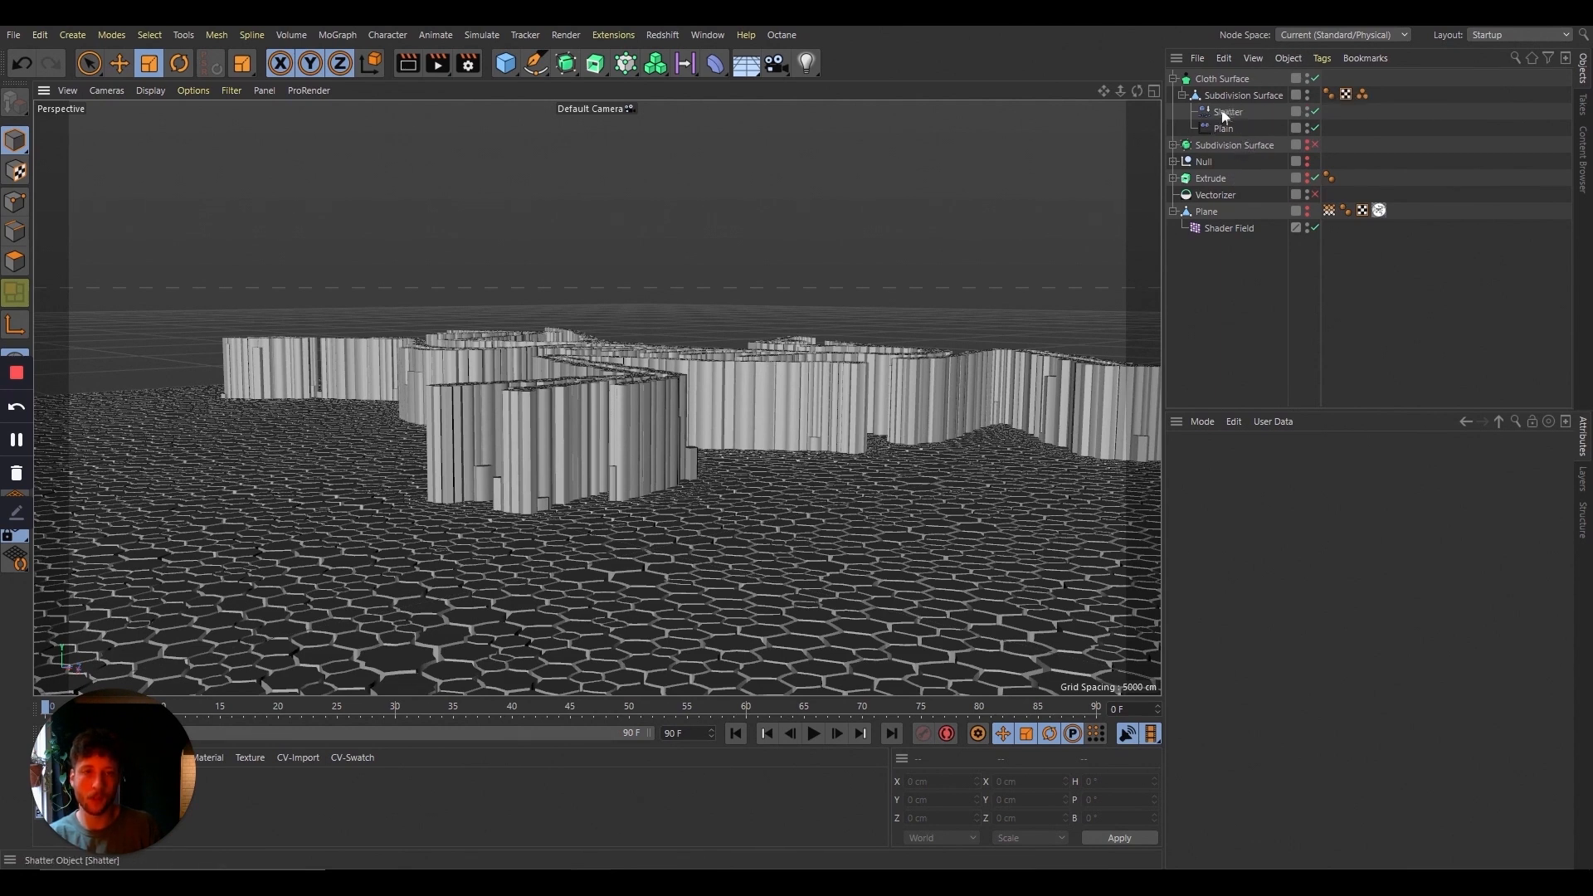
pyautogui.click(1231, 230)
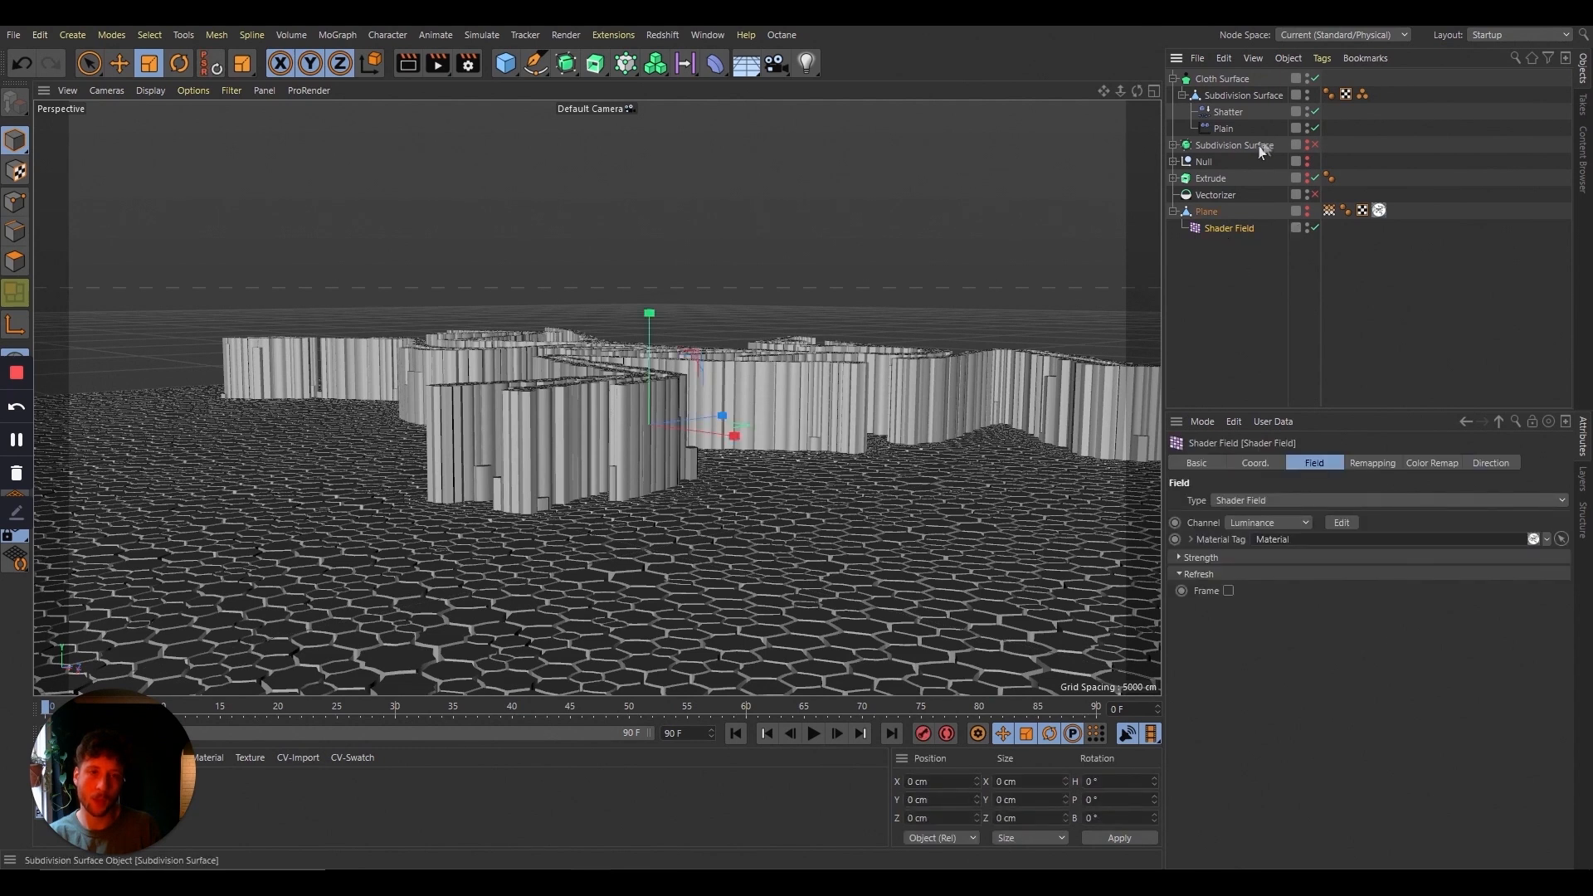
pyautogui.click(1223, 129)
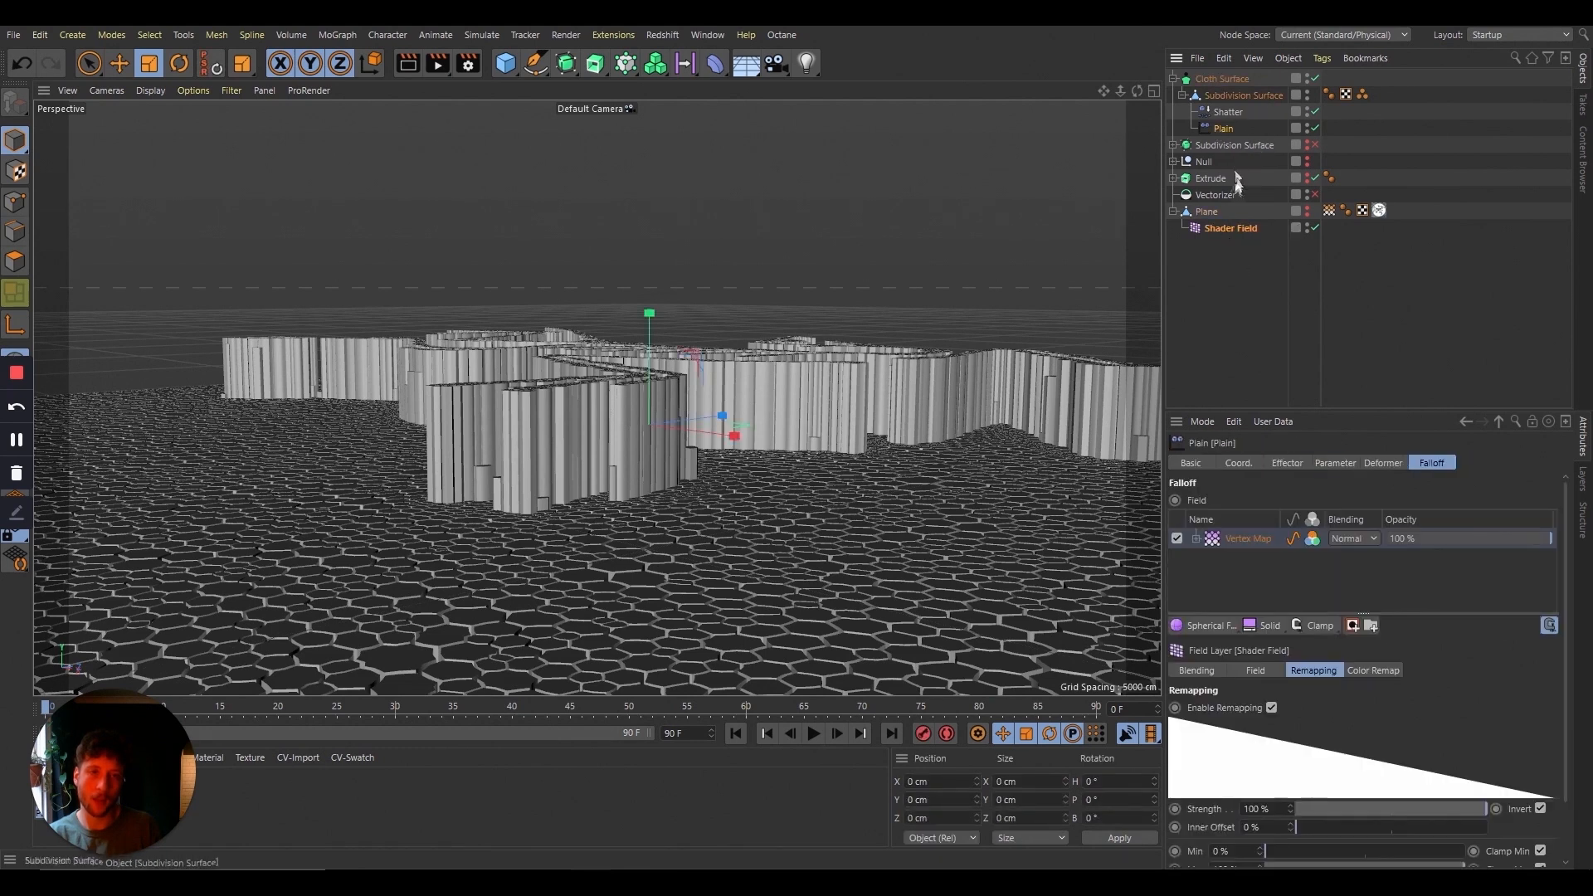
pyautogui.click(1242, 541)
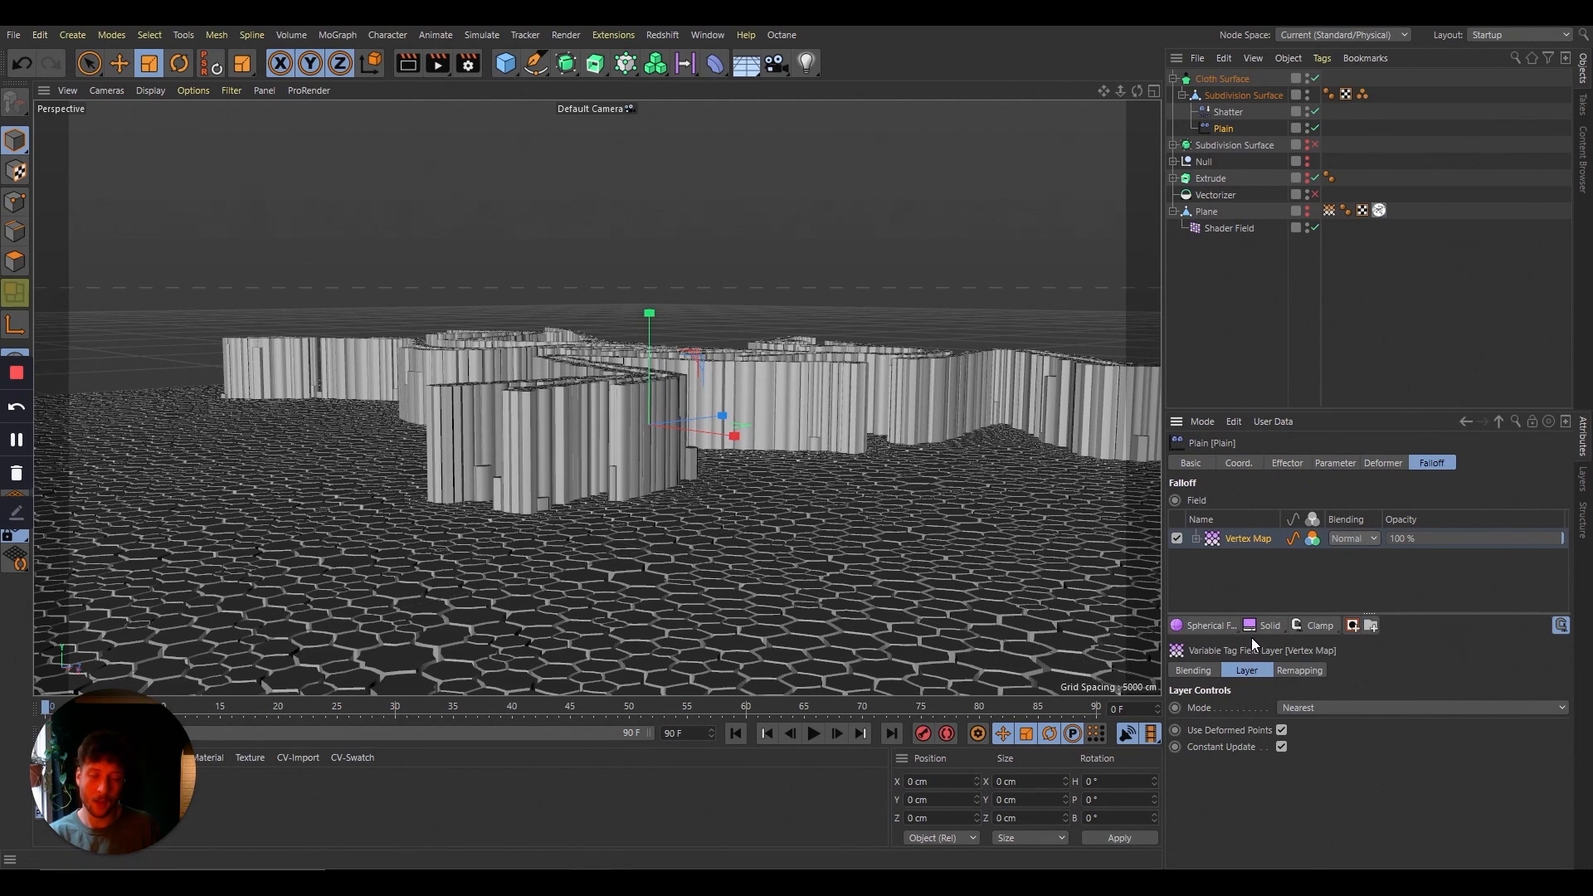
pyautogui.click(1366, 538)
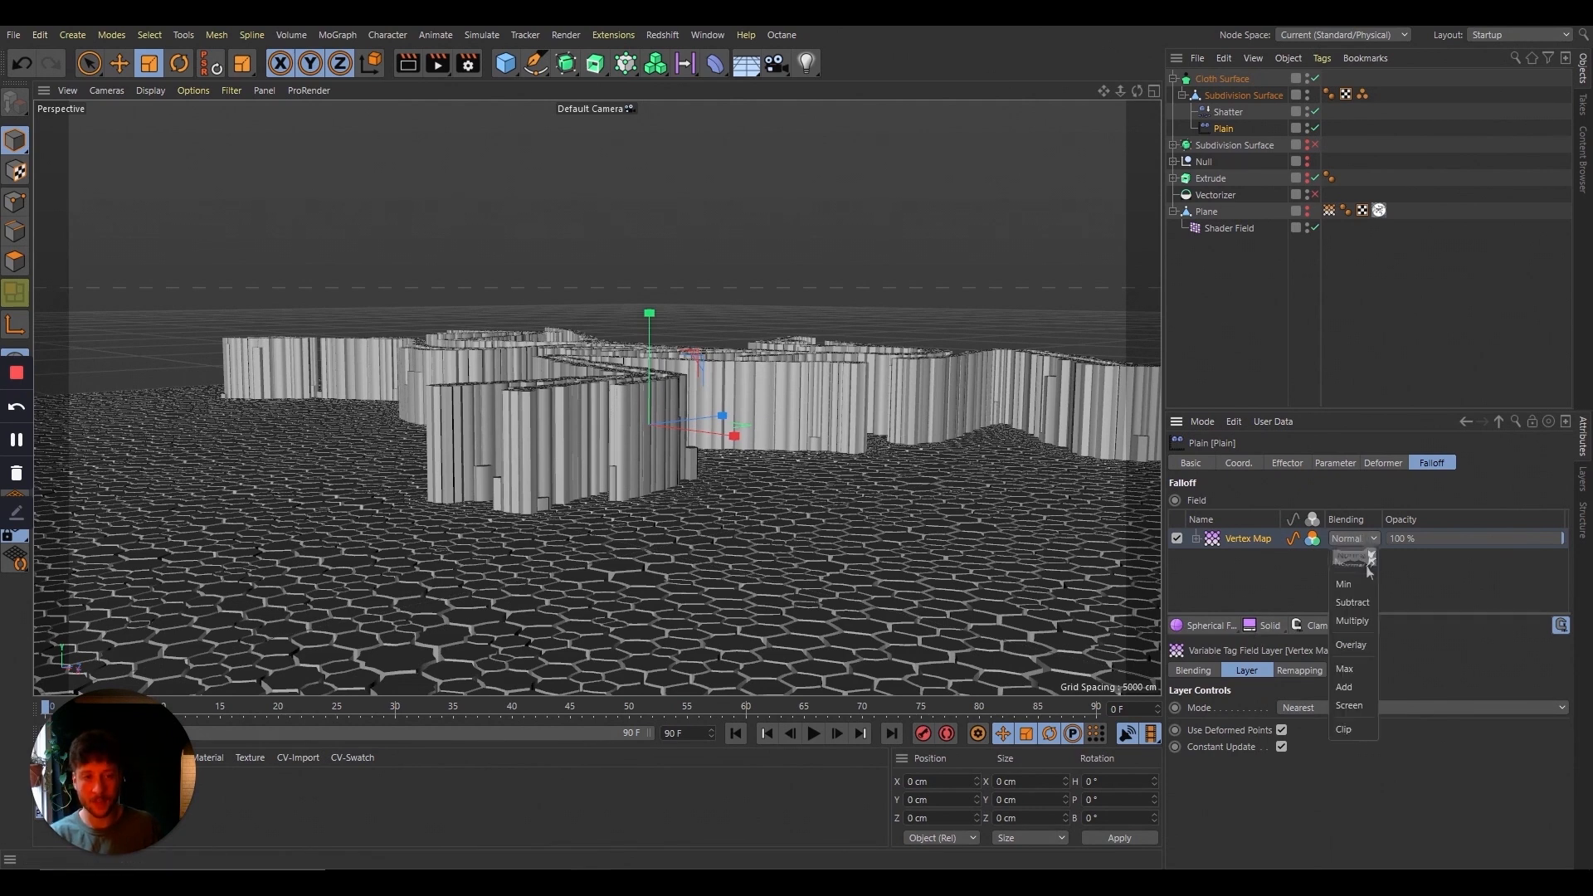
pyautogui.click(1366, 670)
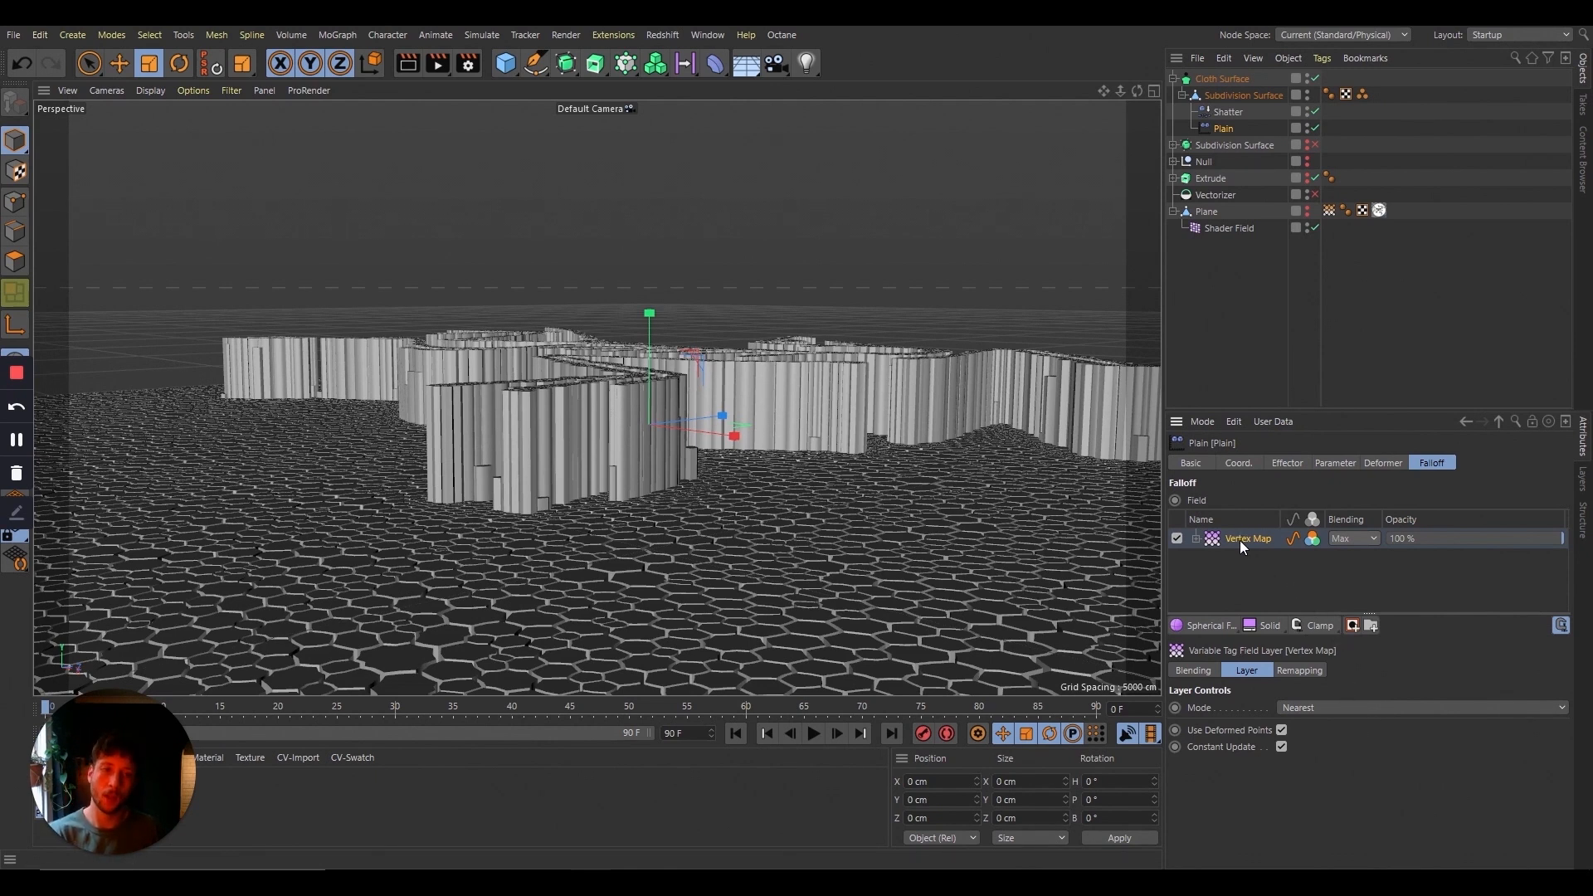
# Step: Duplicate the Vertex Map layer in the Plain effector's falloff and set the copy's layer mode to Average
pyautogui.keyDown('ctrl'); pyautogui.moveTo(1243, 562); pyautogui.dragTo(1242, 571); pyautogui.keyUp('ctrl')
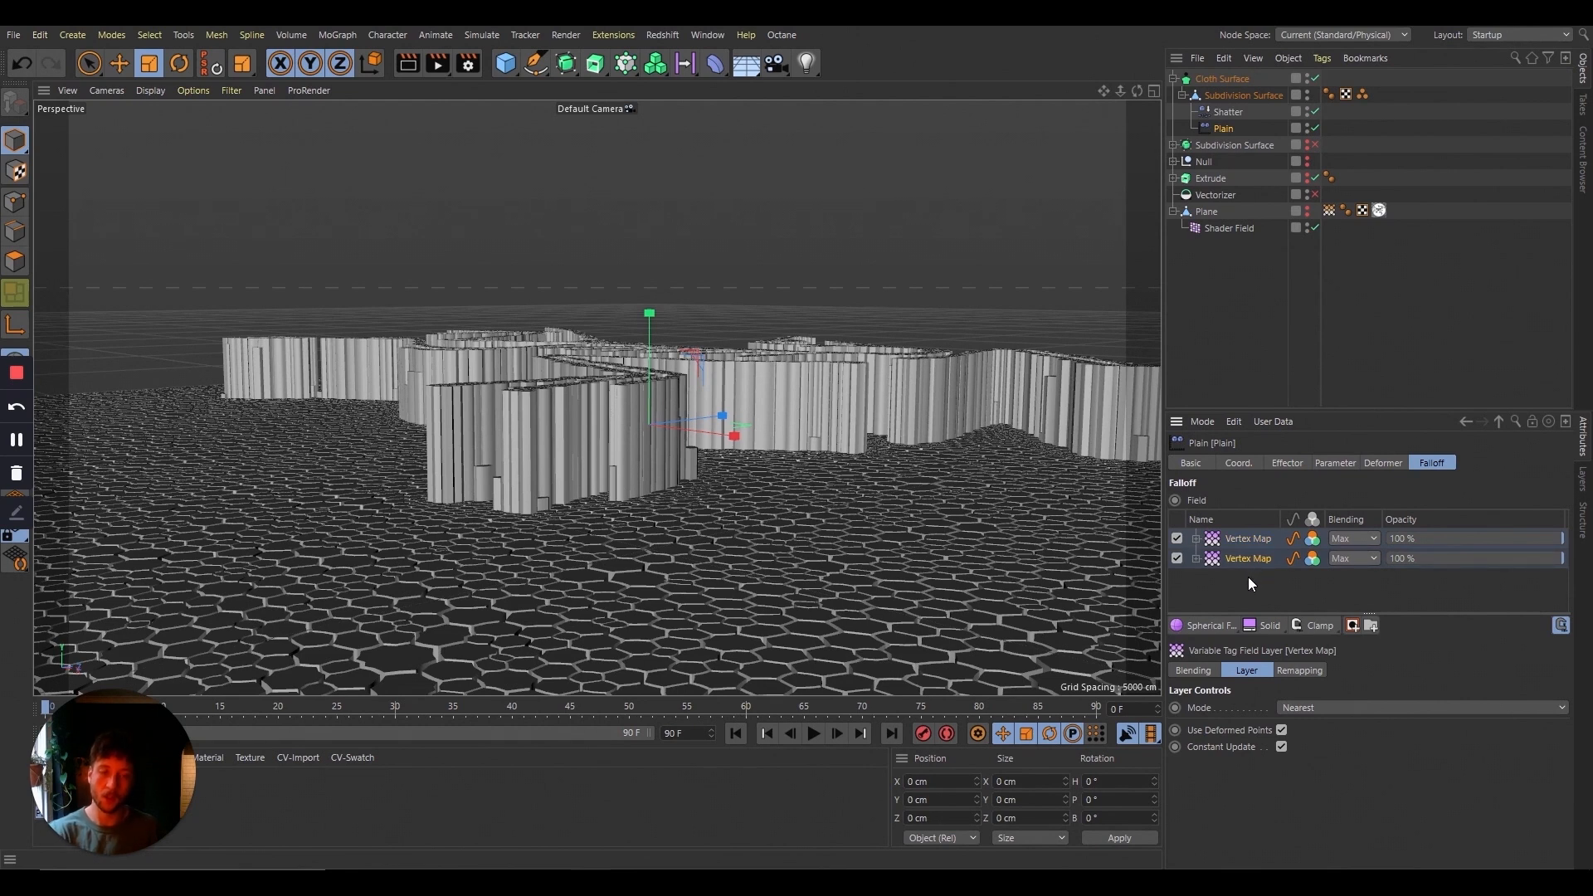
pyautogui.click(1321, 708)
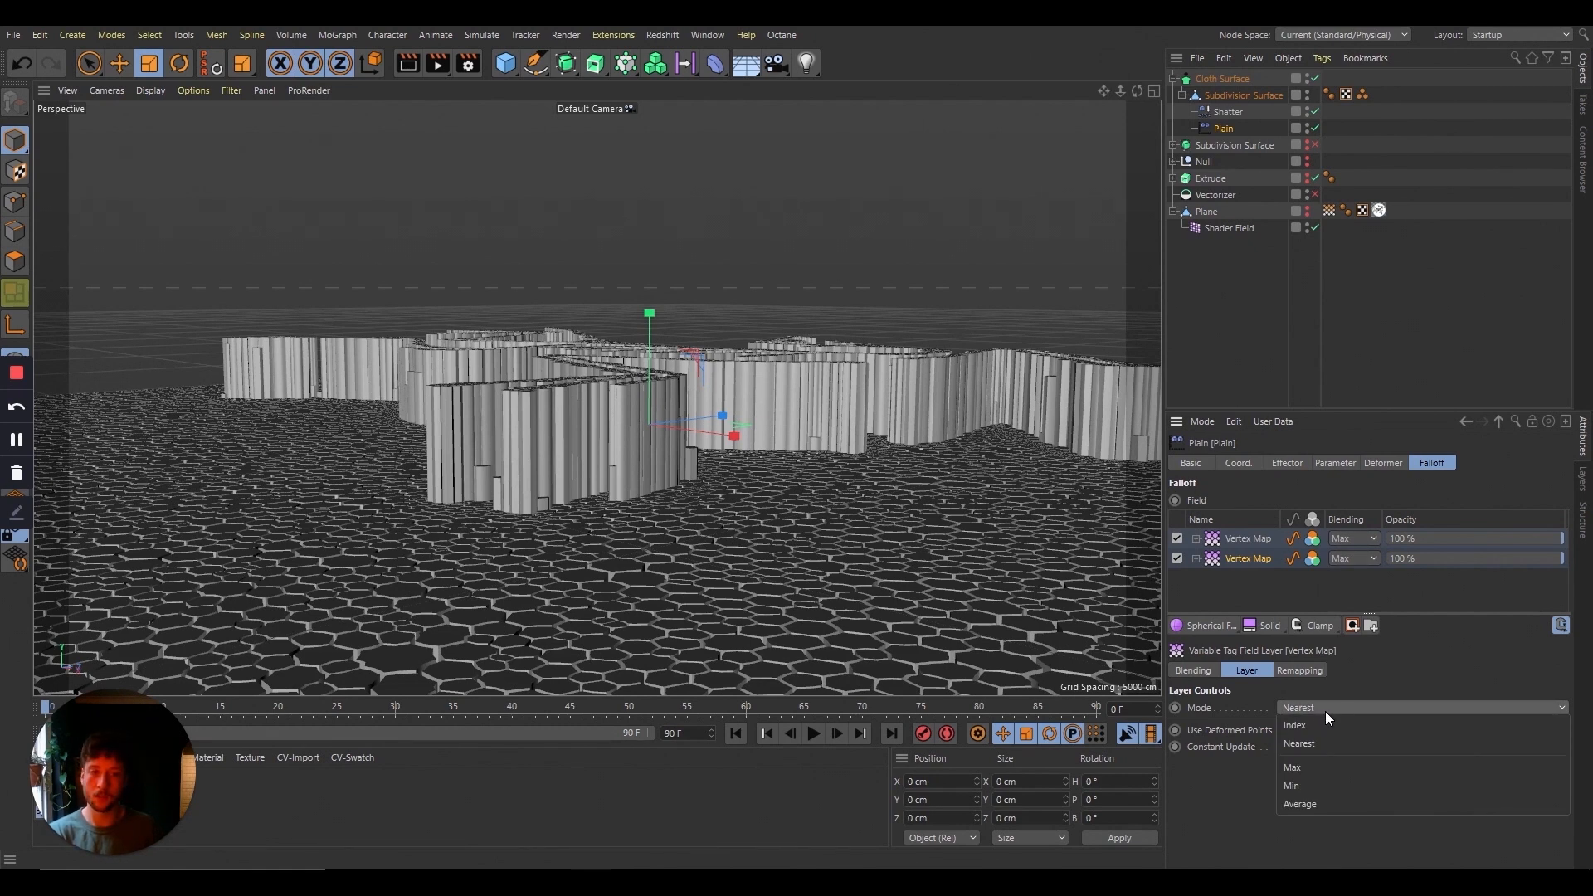
pyautogui.click(1332, 802)
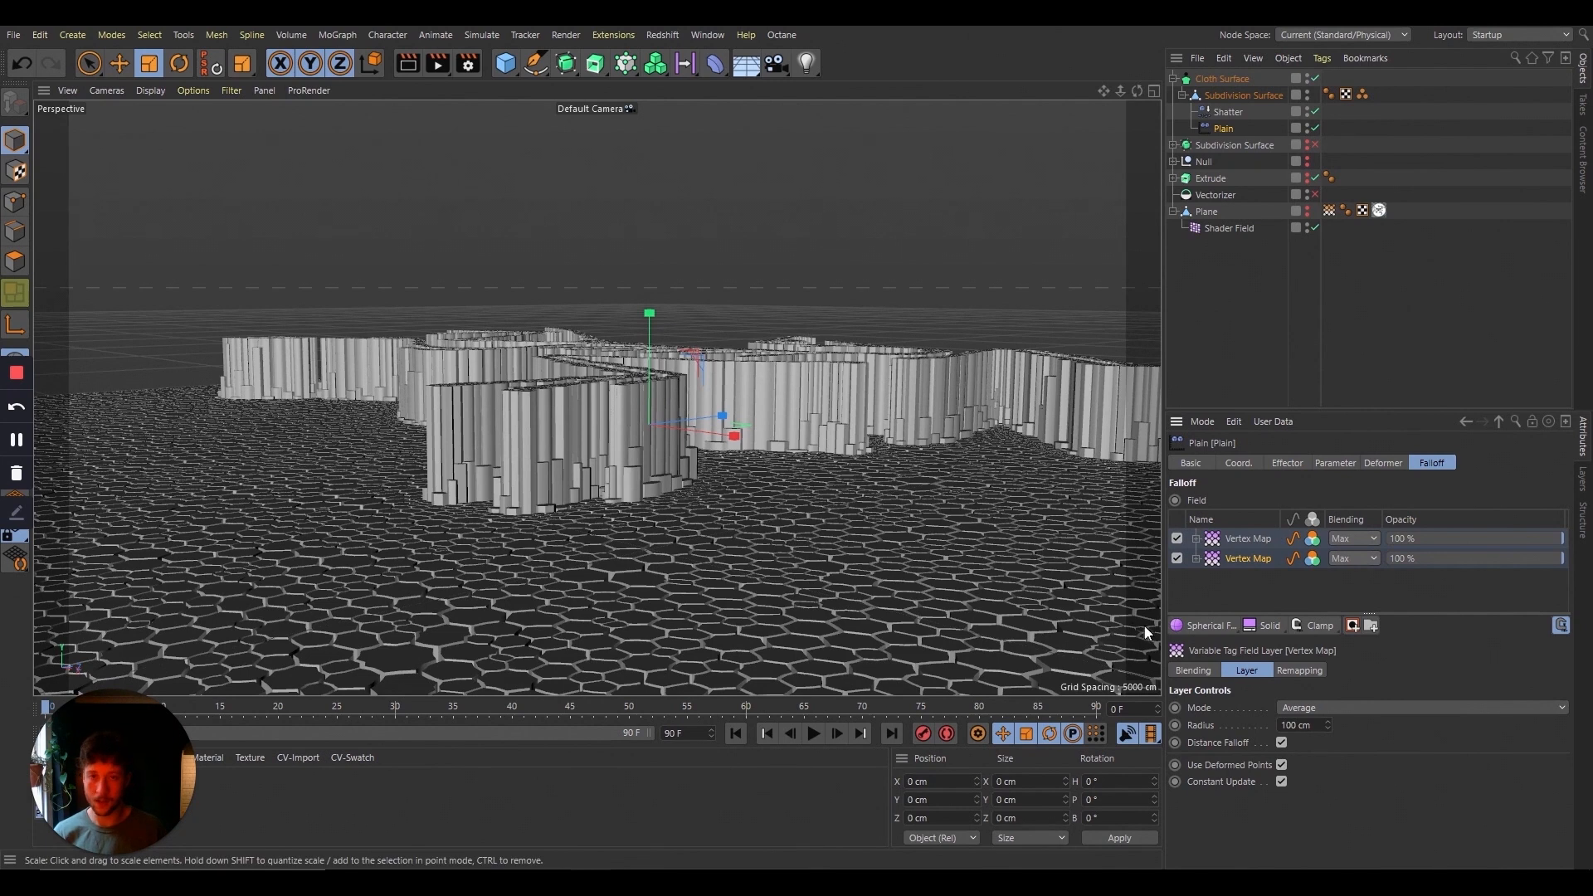
# Step: Disable the original Vertex Map layer and set the averaged copy's radius to 1000 cm
pyautogui.click(1177, 559)
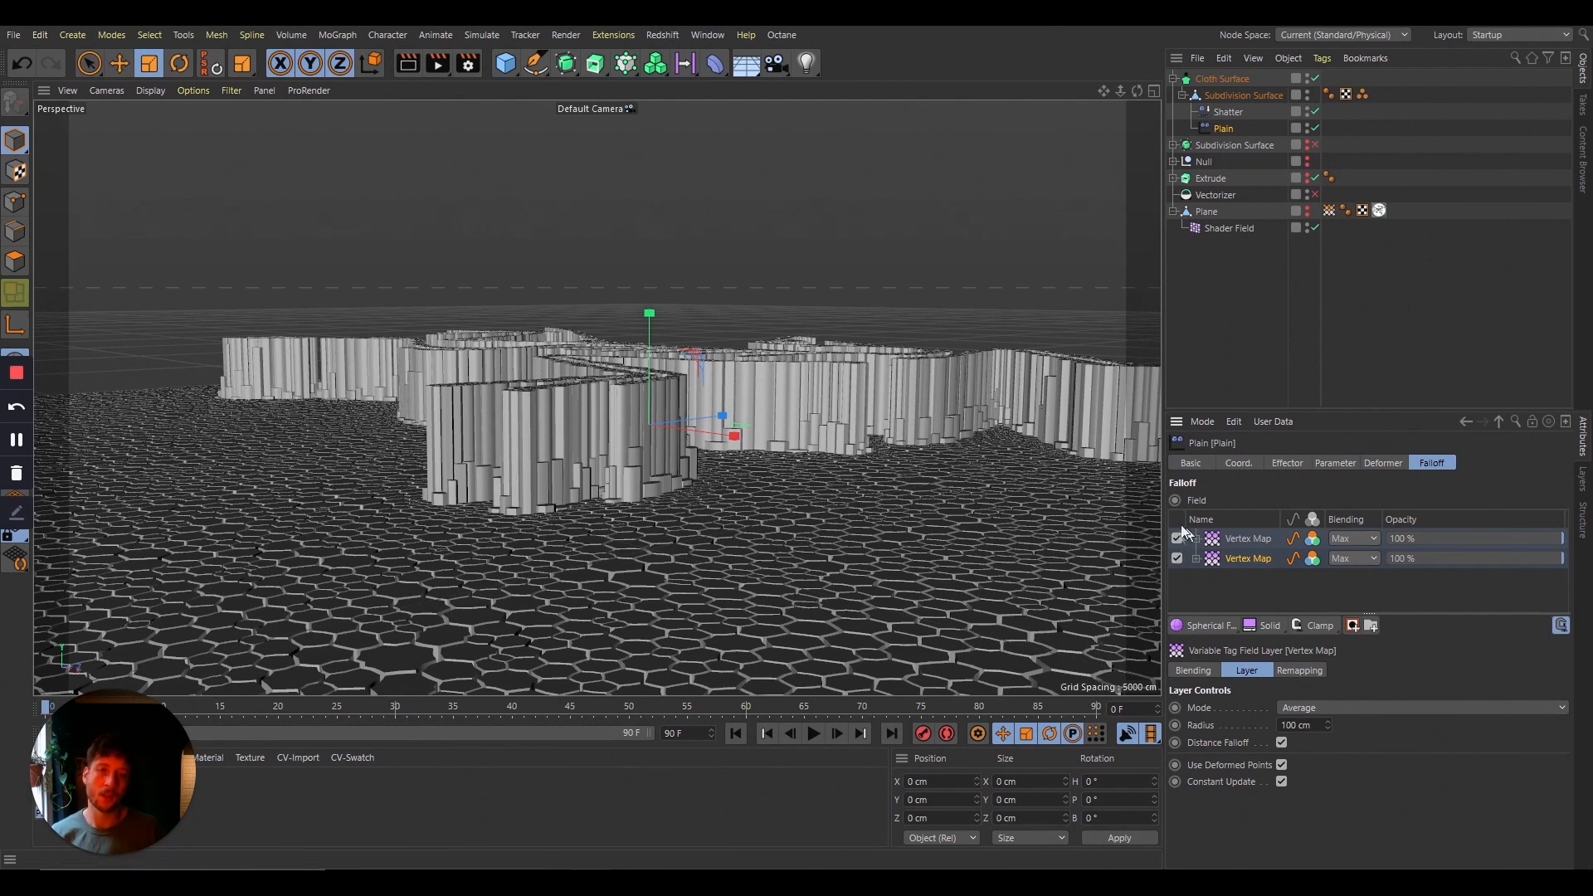
pyautogui.click(1177, 538)
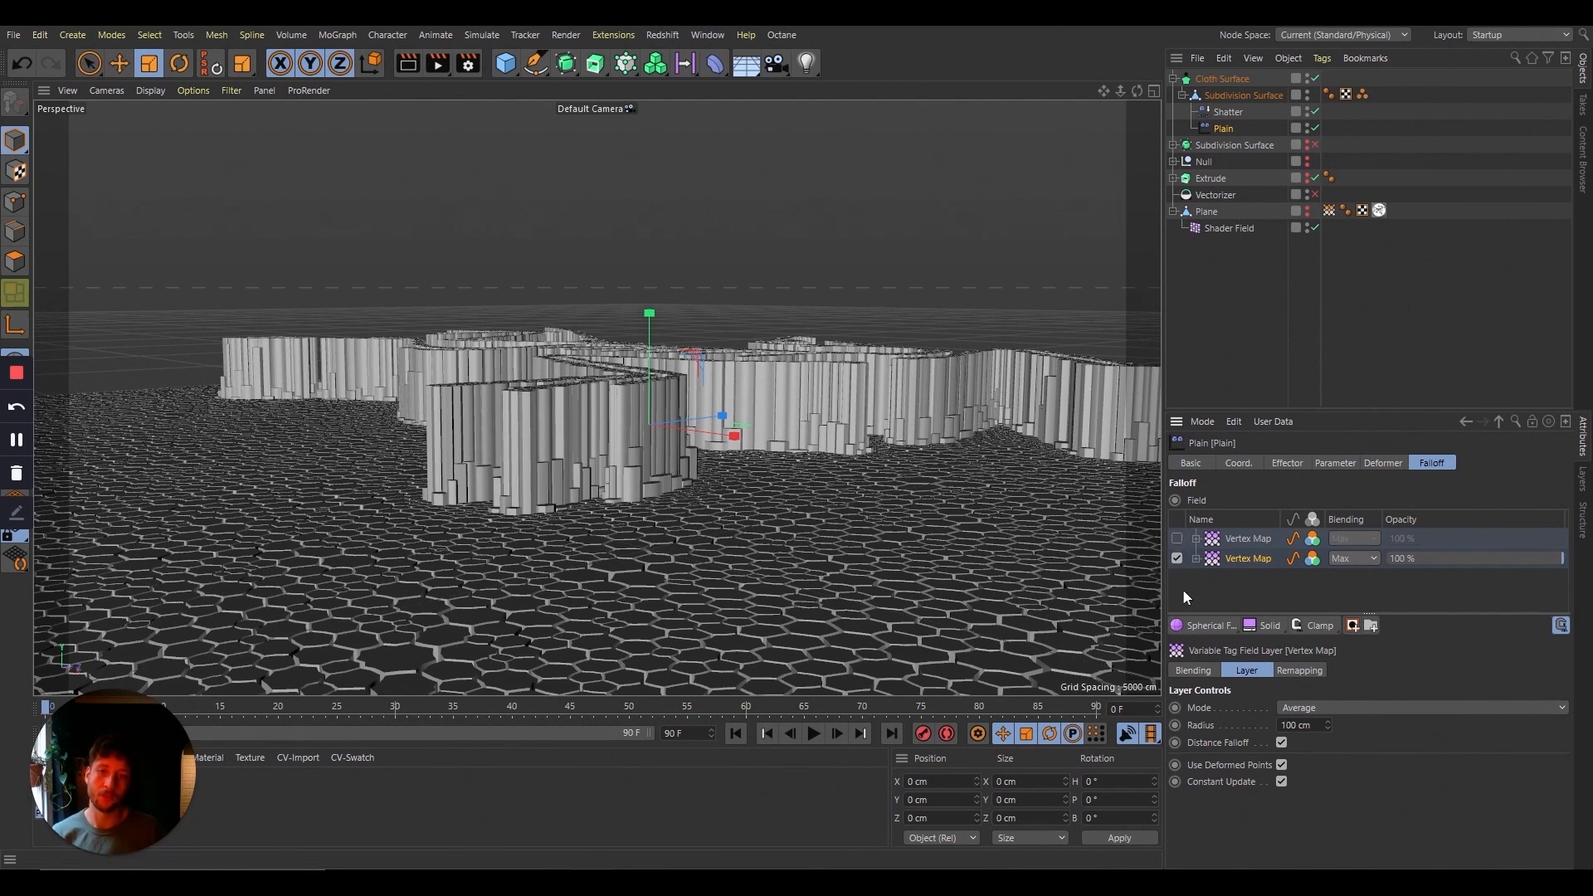
pyautogui.moveTo(1137, 91)
pyautogui.mouseDown()
pyautogui.moveTo(1162, 186)
pyautogui.moveTo(1133, 102)
pyautogui.mouseUp()
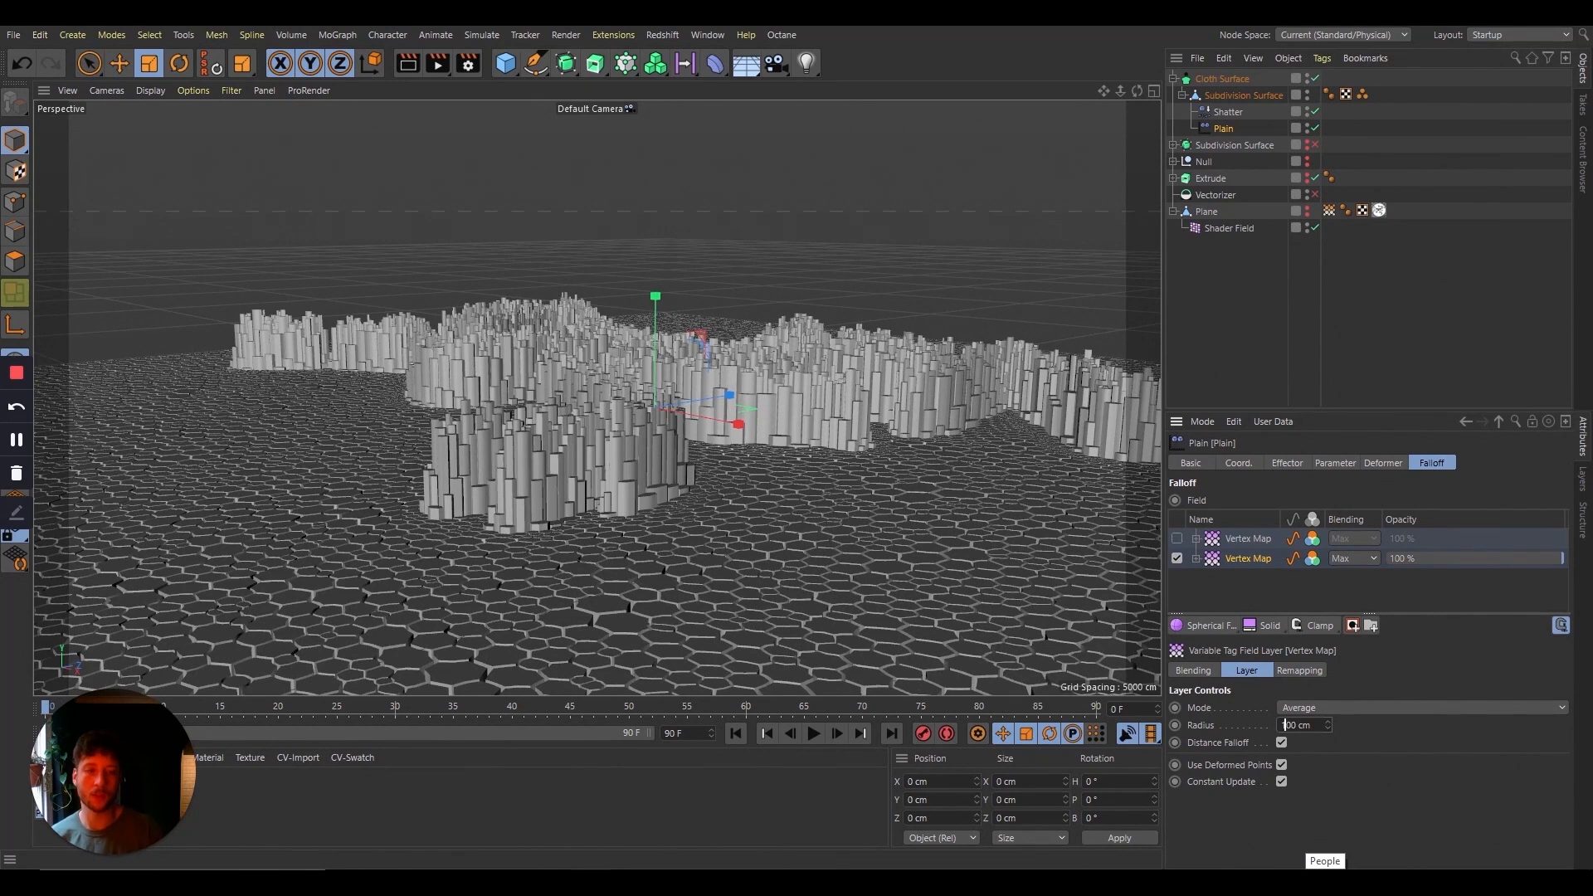
pyautogui.click(1294, 727)
pyautogui.write('0')
pyautogui.press('Return')
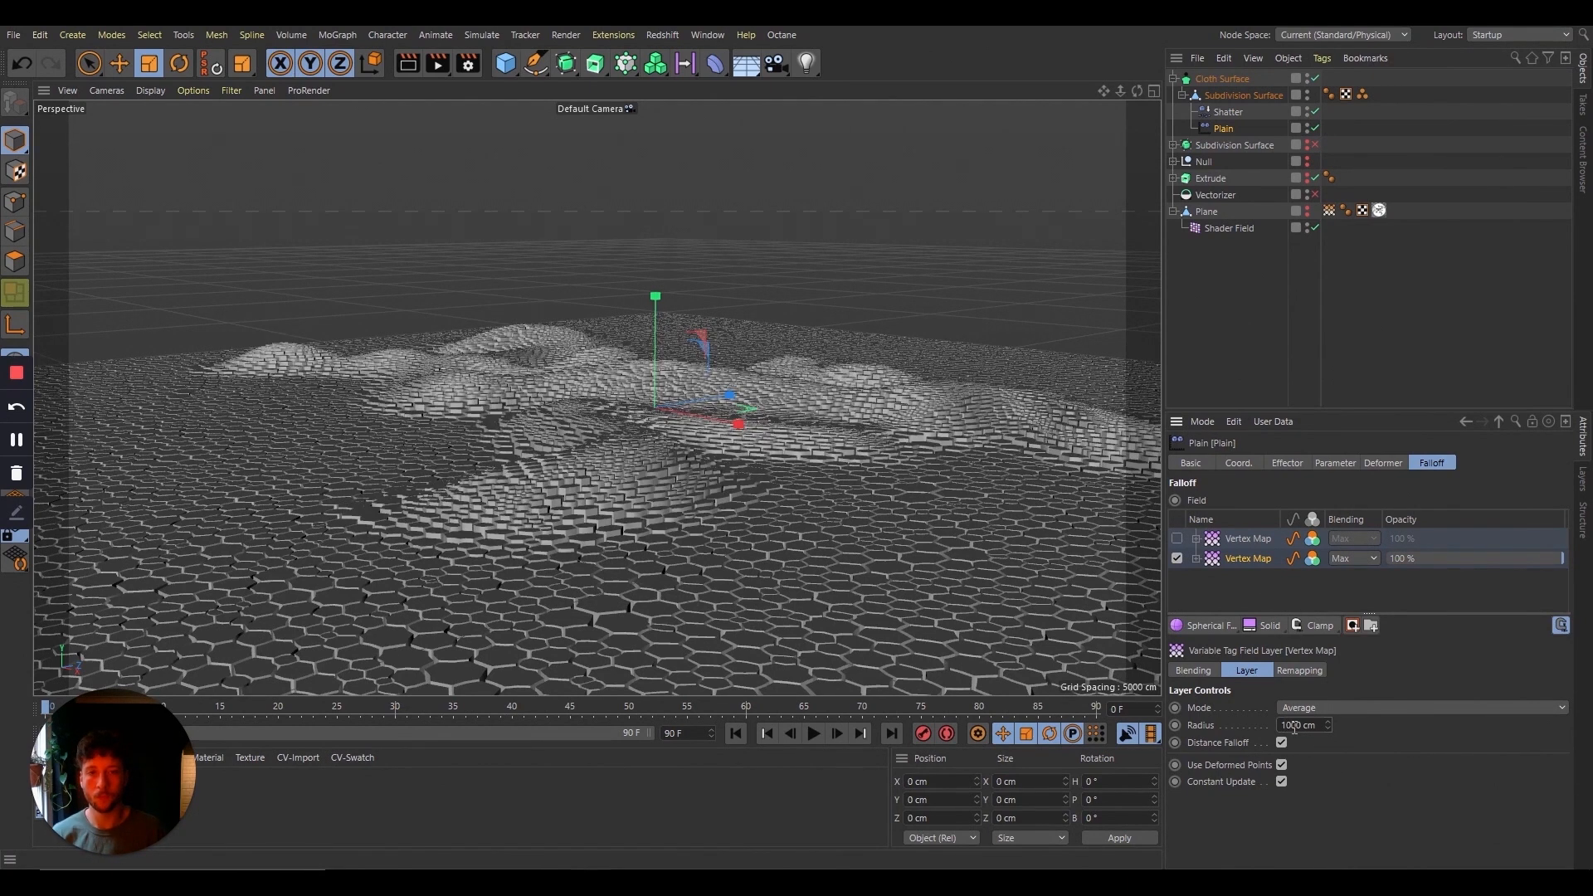
# Step: Duplicate the 1000 cm averaged Vertex Map layer and set the new copy's radius to 500 cm
pyautogui.moveTo(1136, 91)
pyautogui.mouseDown()
pyautogui.moveTo(1164, 164)
pyautogui.moveTo(1112, 83)
pyautogui.mouseUp()
pyautogui.click(1248, 557)
pyautogui.click(1248, 558)
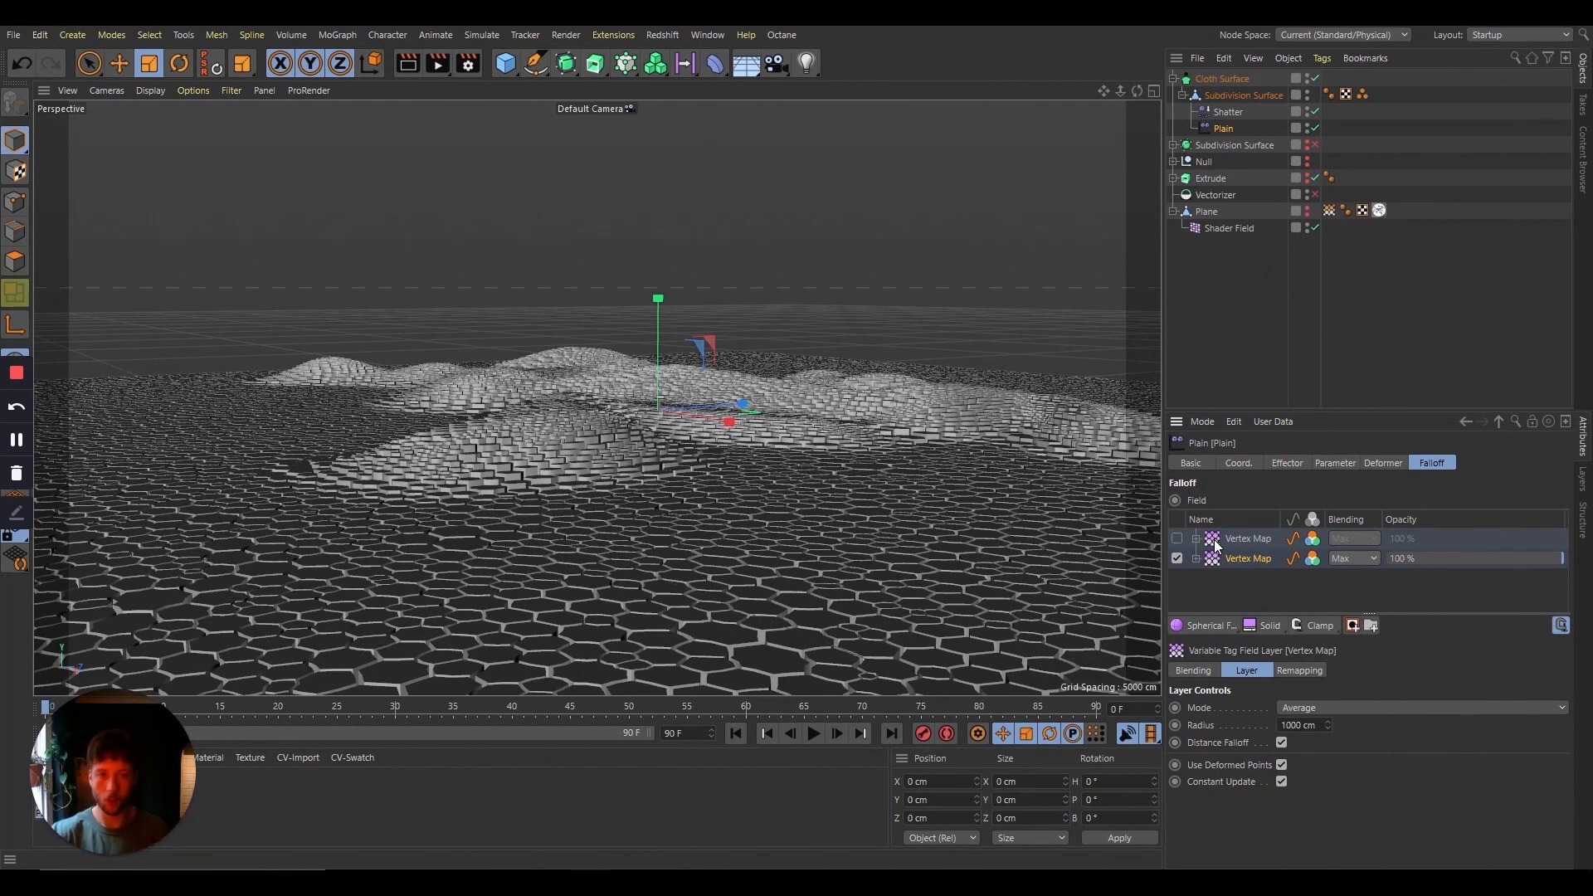
pyautogui.click(1247, 561)
pyautogui.keyDown('ctrl'); pyautogui.moveTo(1247, 570); pyautogui.dragTo(1247, 573); pyautogui.keyUp('ctrl')
pyautogui.click(1322, 724)
pyautogui.write('/2')
pyautogui.press('Return')
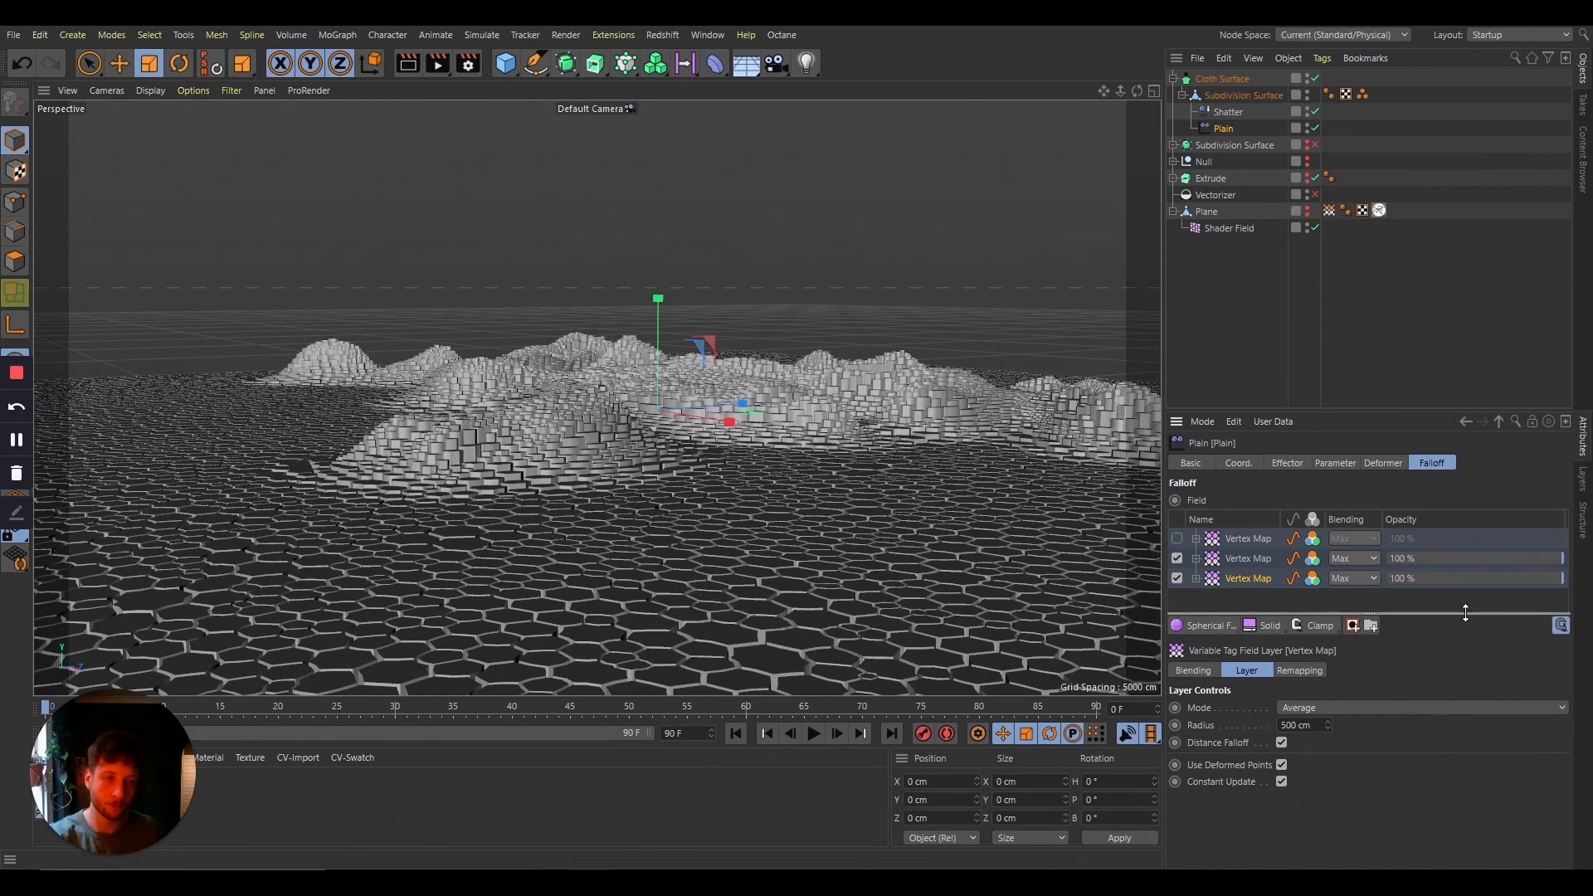
# Step: Enlarge the falloff layer list and add another averaged Vertex Map copy with a radius of 250 cm
pyautogui.moveTo(1465, 615); pyautogui.dragTo(1452, 664)
pyautogui.moveTo(1394, 411); pyautogui.dragTo(1360, 274)
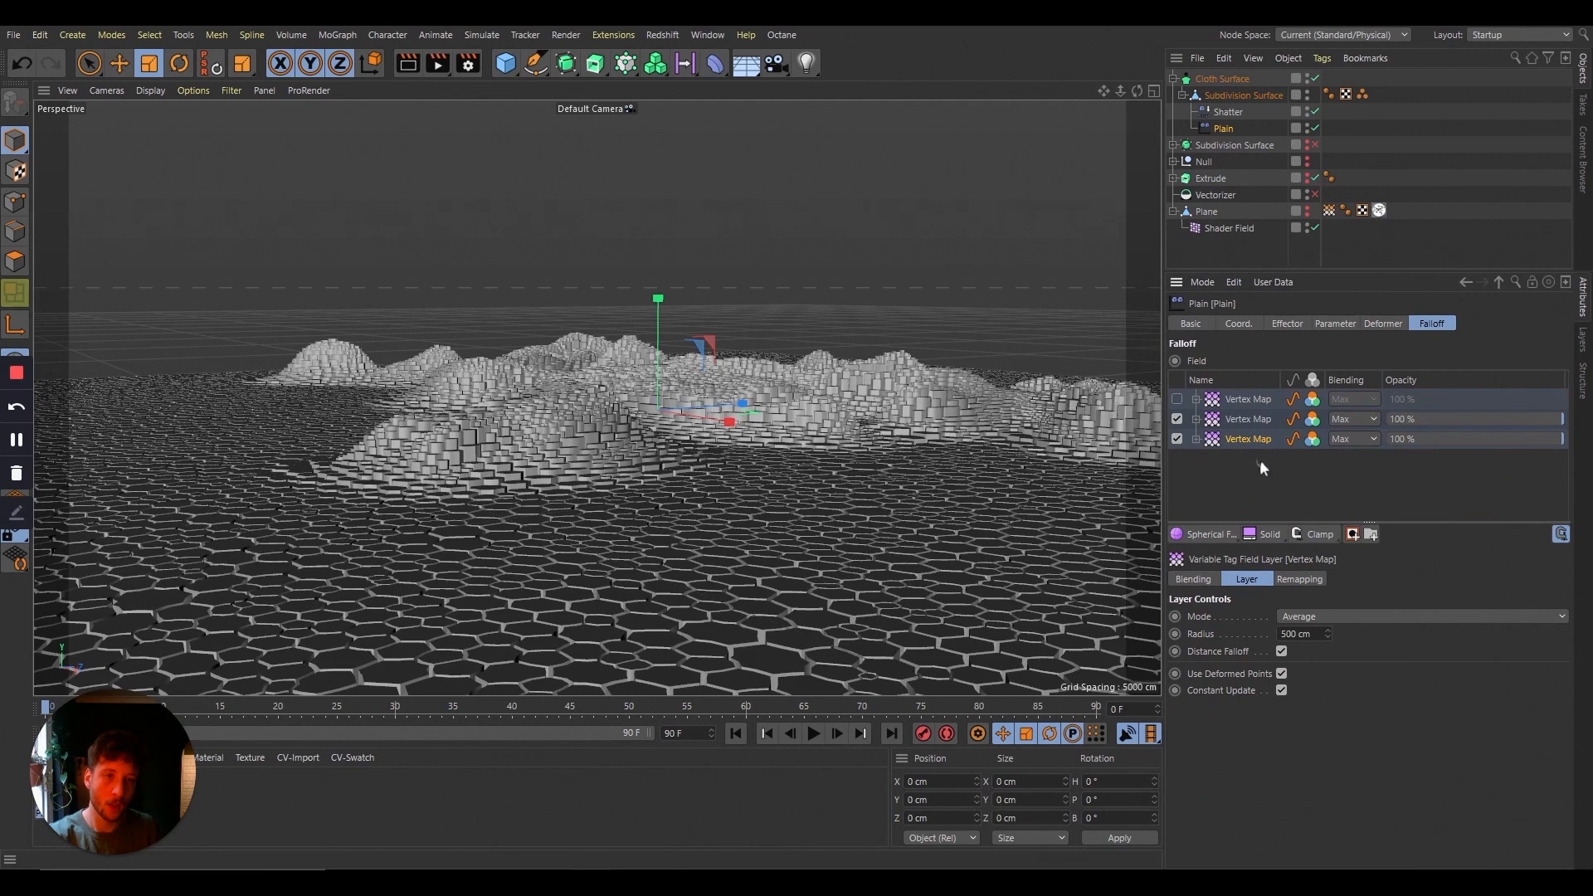
pyautogui.moveTo(1248, 459); pyautogui.dragTo(1248, 481)
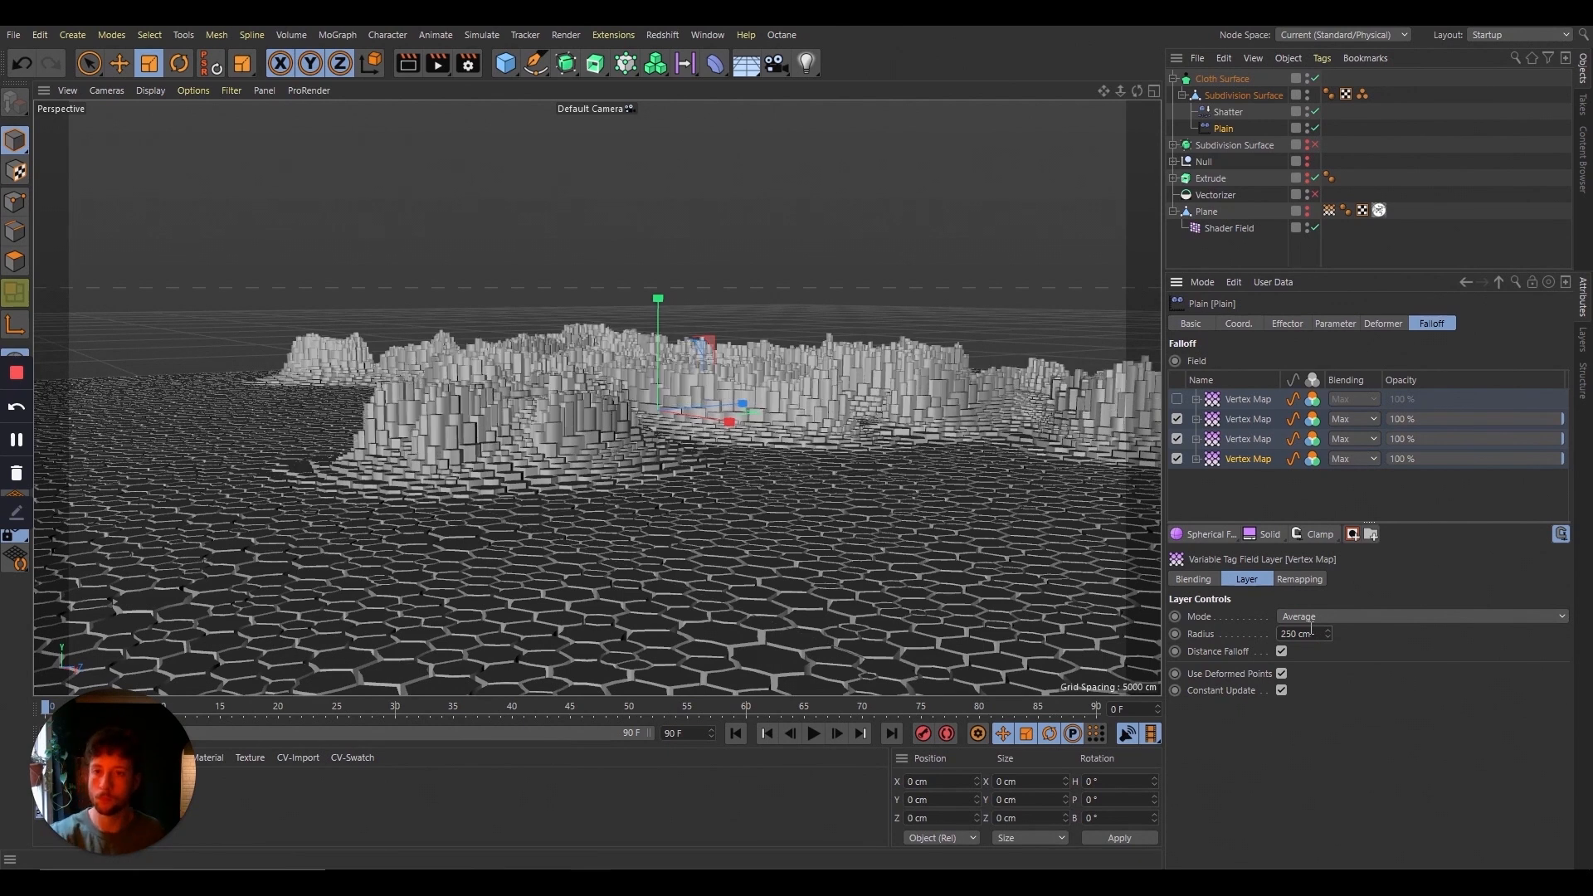
# Step: Duplicate the 250 cm Vertex Map layer and set the new copy's radius to 125 cm
pyautogui.click(1238, 491)
pyautogui.click(1249, 461)
pyautogui.keyDown('ctrl'); pyautogui.moveTo(1244, 480); pyautogui.dragTo(1241, 475); pyautogui.keyUp('ctrl')
pyautogui.click(1323, 636)
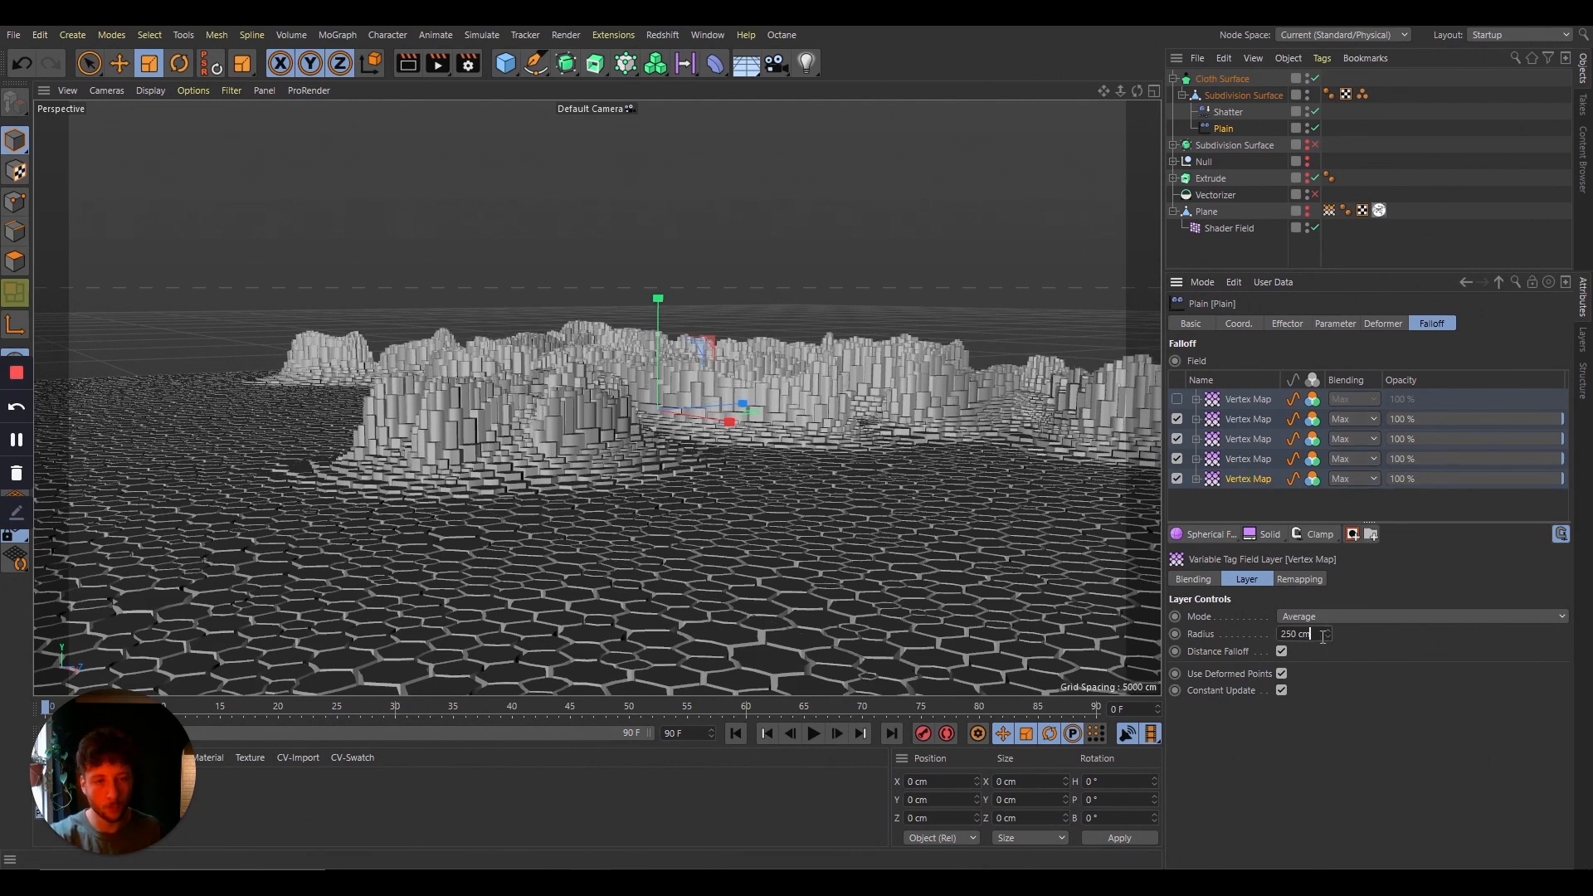
pyautogui.write('/2')
pyautogui.press('Return')
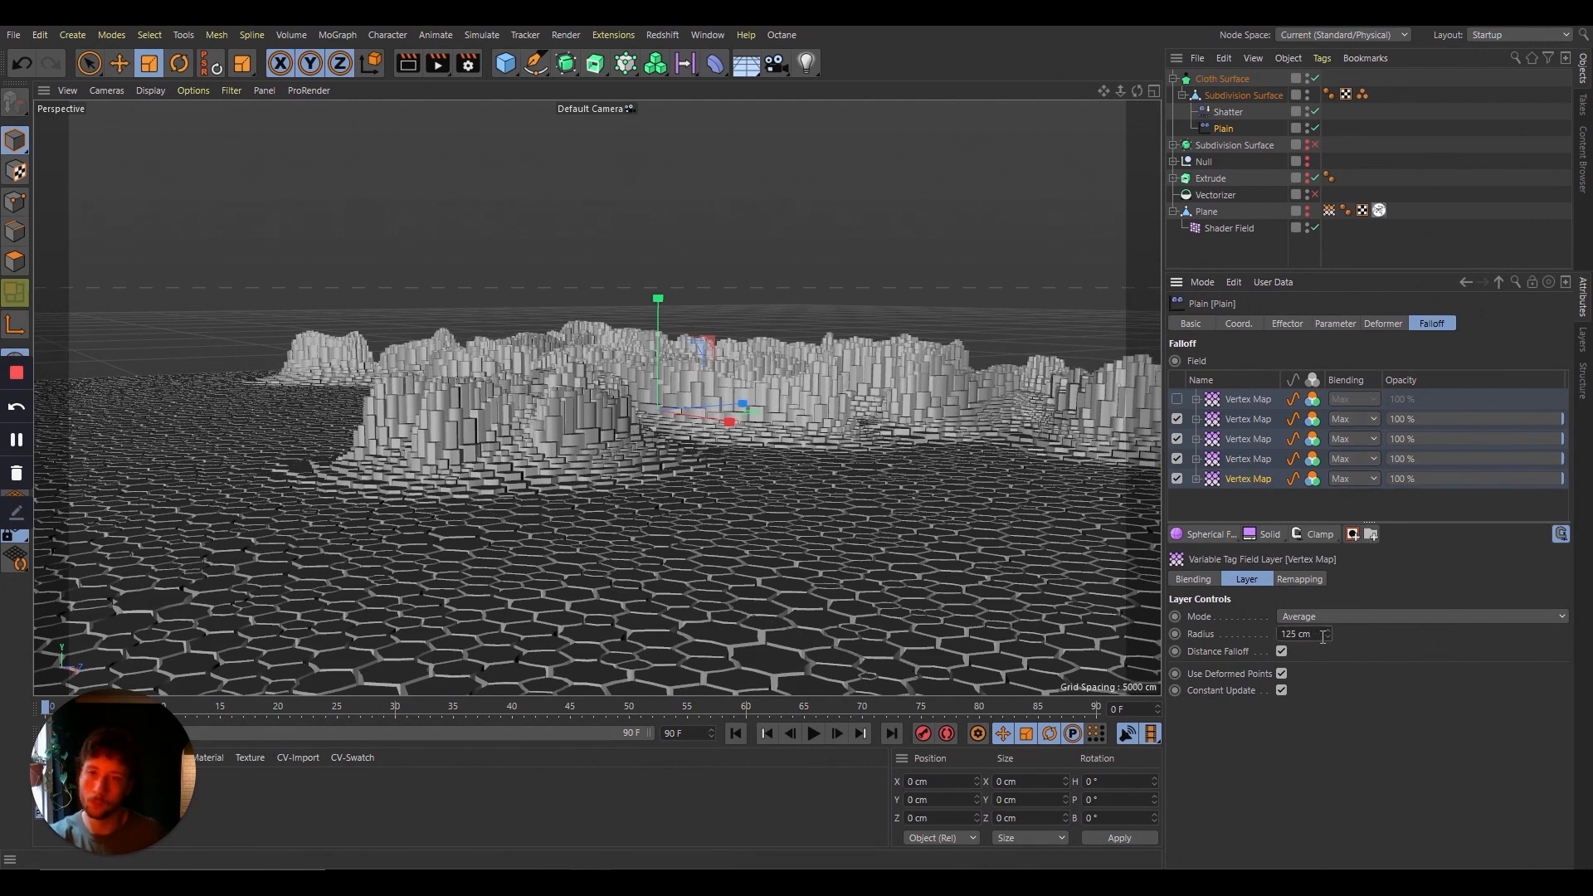
# Step: Re-enable the original Vertex Map layer and inspect the stepped bases of the honeycomb columns from several angles
pyautogui.click(1179, 400)
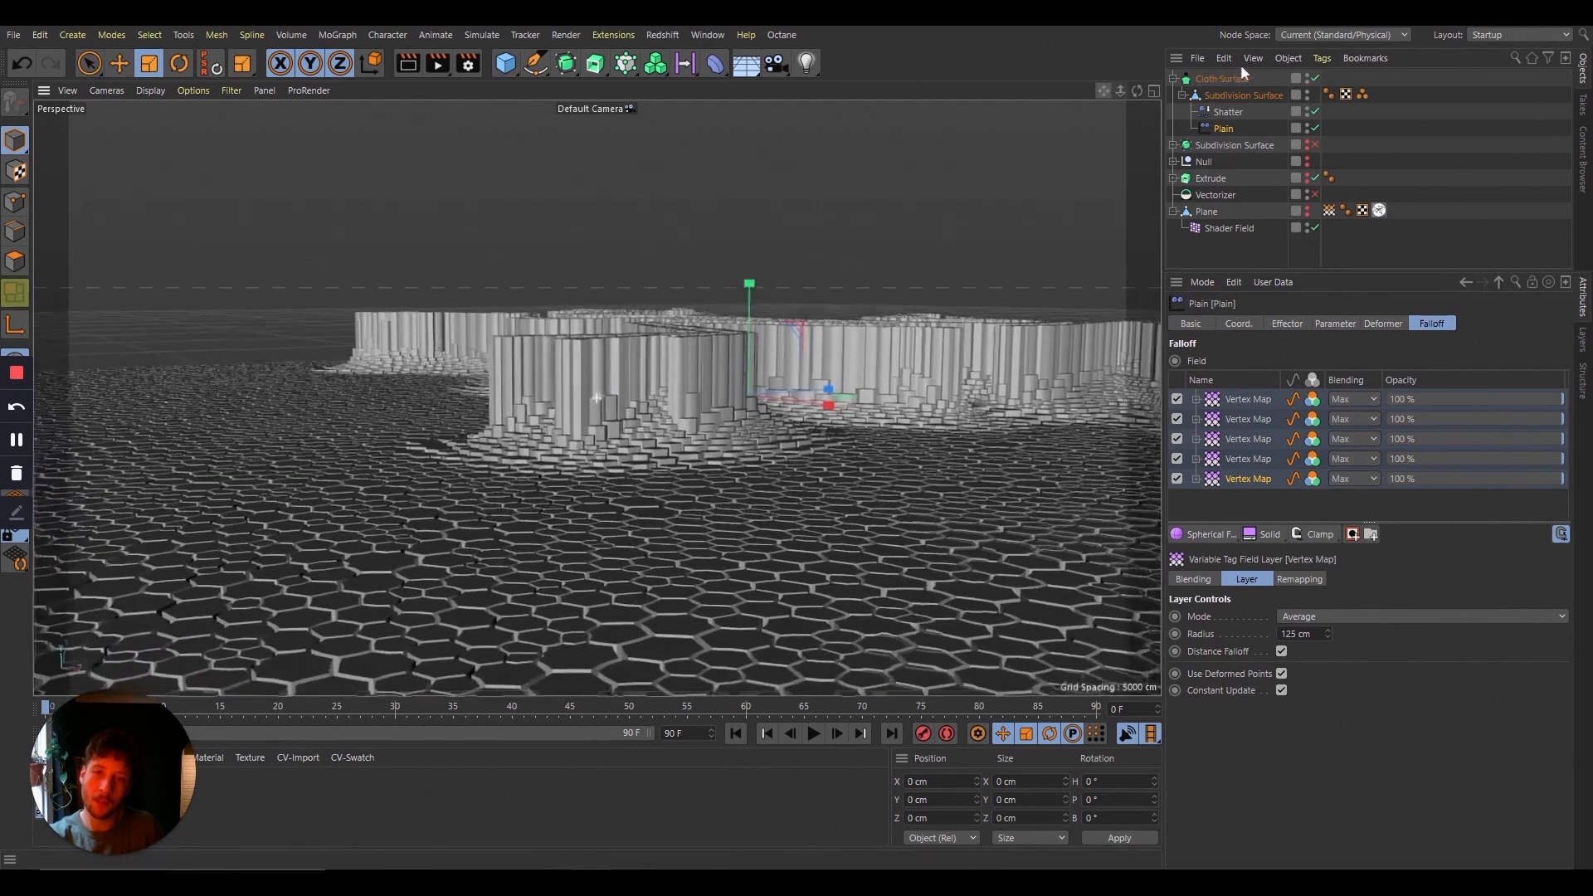
pyautogui.moveTo(1310, 75); pyautogui.dragTo(1306, 85)
pyautogui.moveTo(1117, 91); pyautogui.dragTo(1296, 79)
pyautogui.moveTo(1137, 90); pyautogui.dragTo(1223, 102)
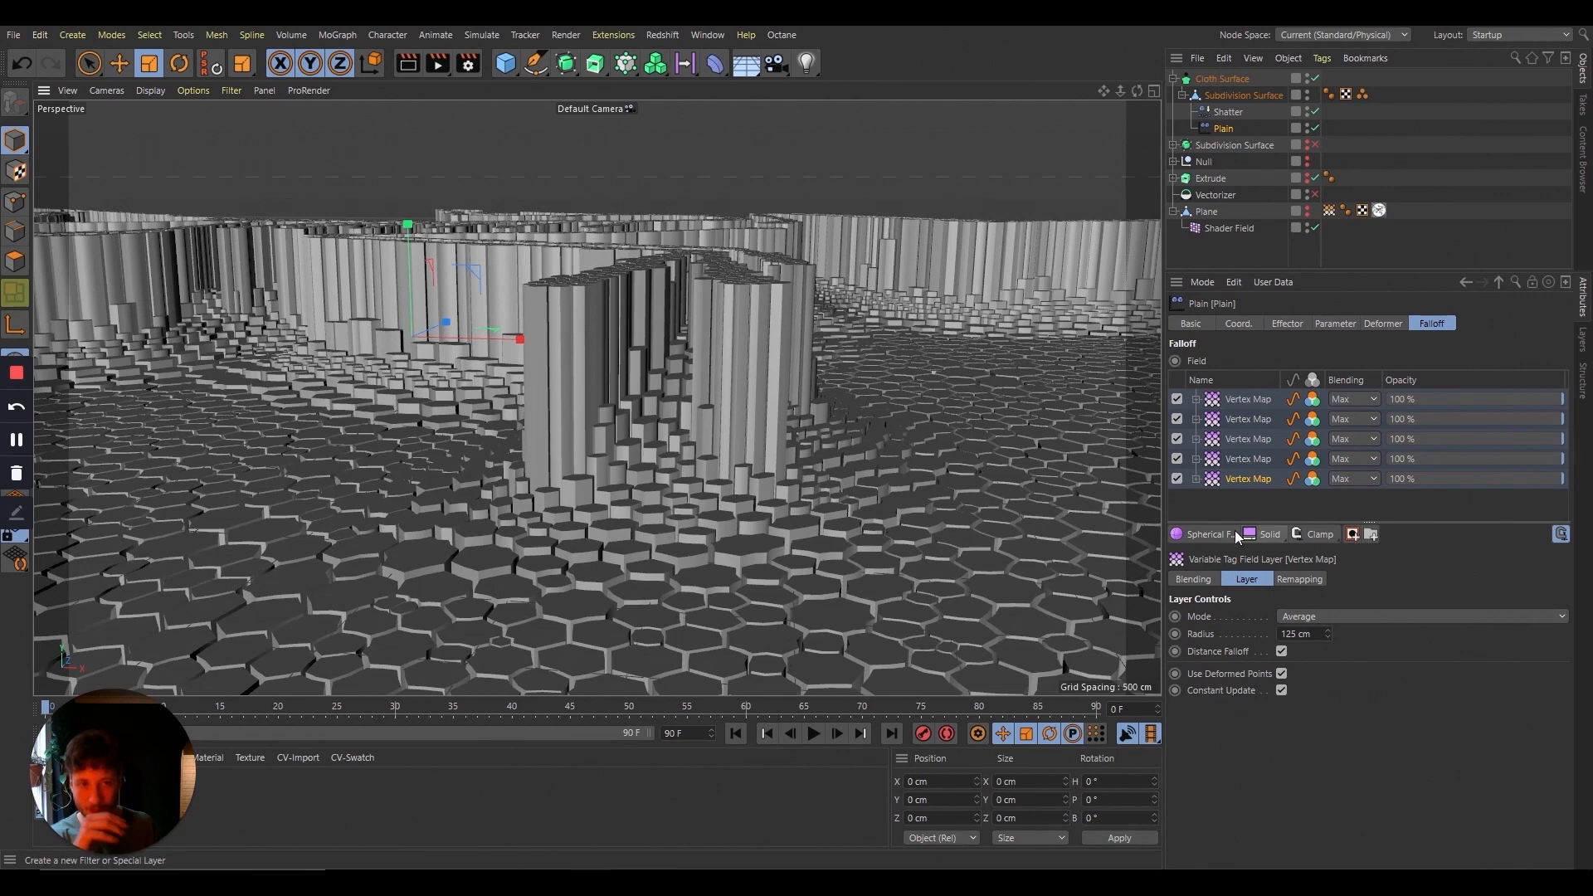
pyautogui.moveTo(1106, 91); pyautogui.dragTo(1467, 209)
pyautogui.moveTo(1107, 97); pyautogui.dragTo(1143, 67)
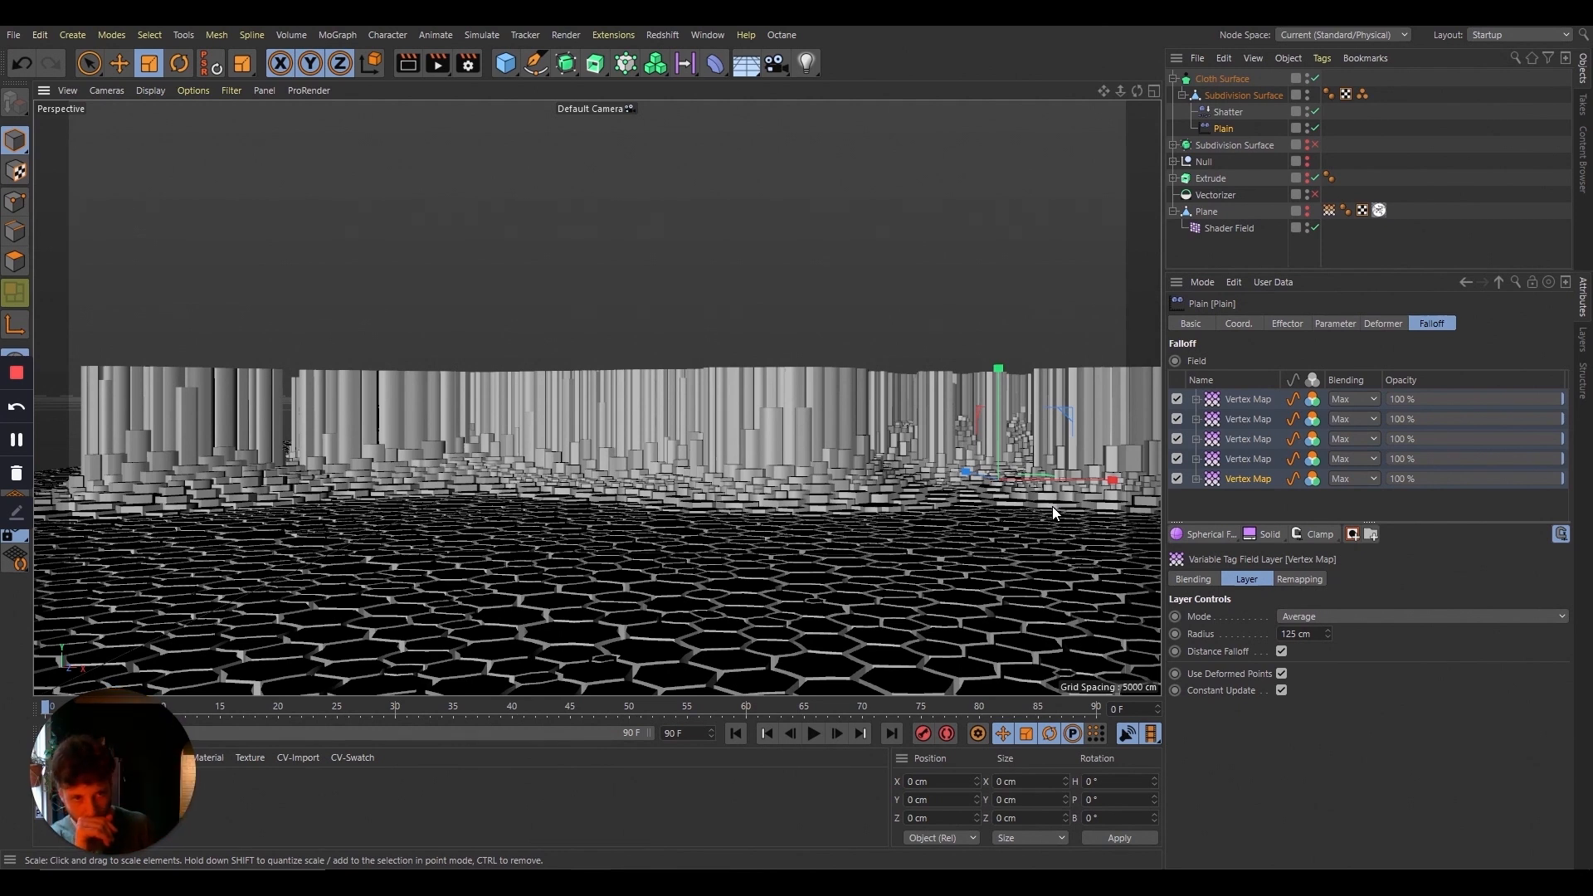
# Step: Add a Shader Field above the Vertex Map layers in the Plain effector's falloff with Normal blending
pyautogui.click(1237, 502)
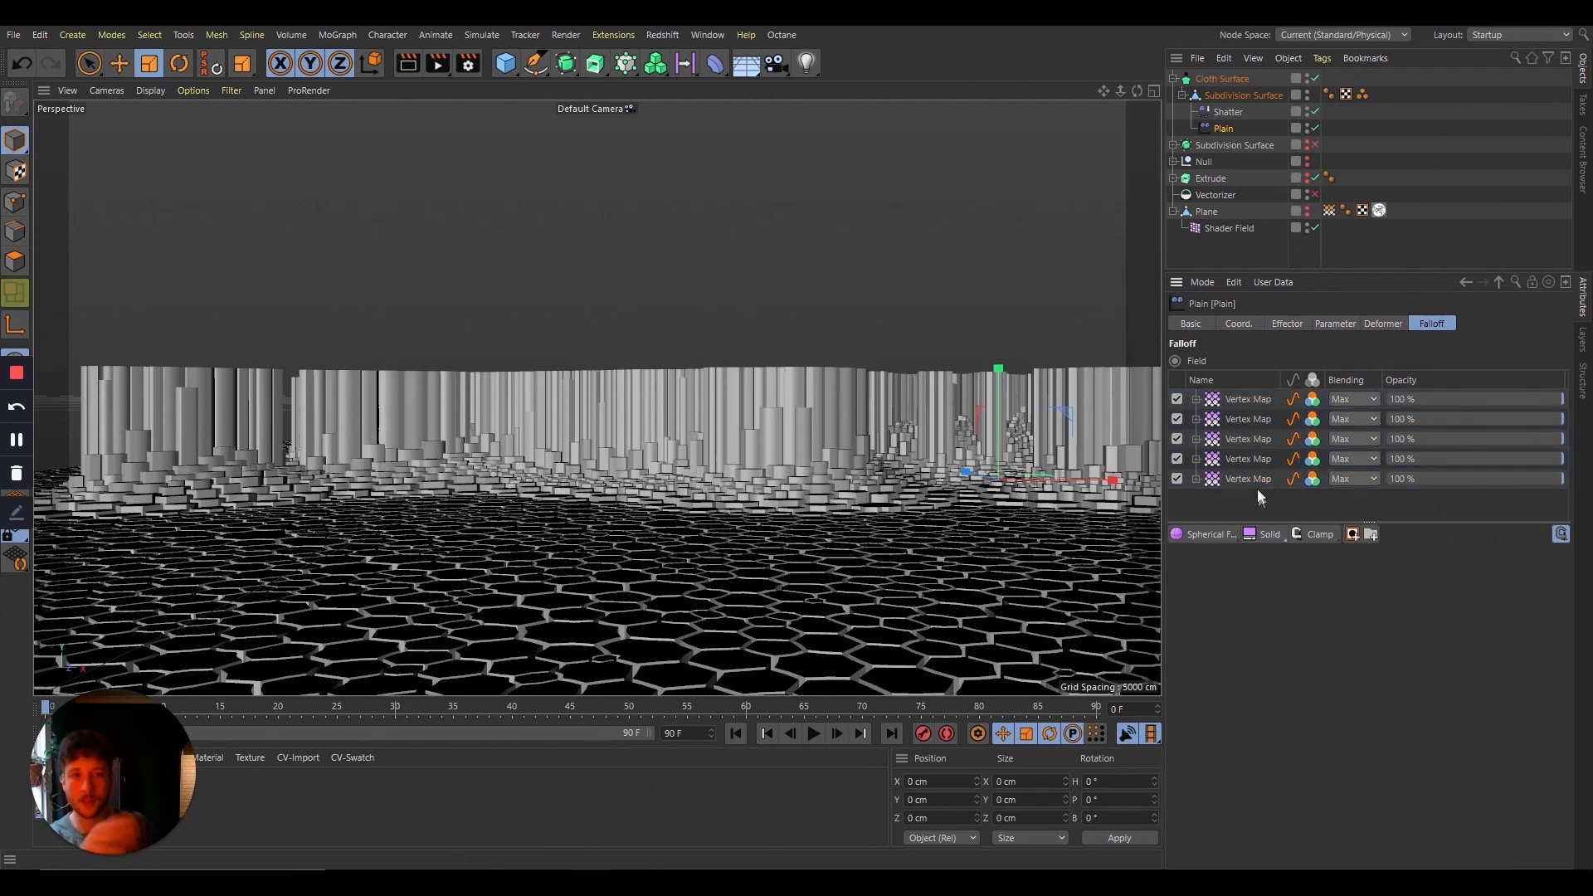
pyautogui.click(1214, 537)
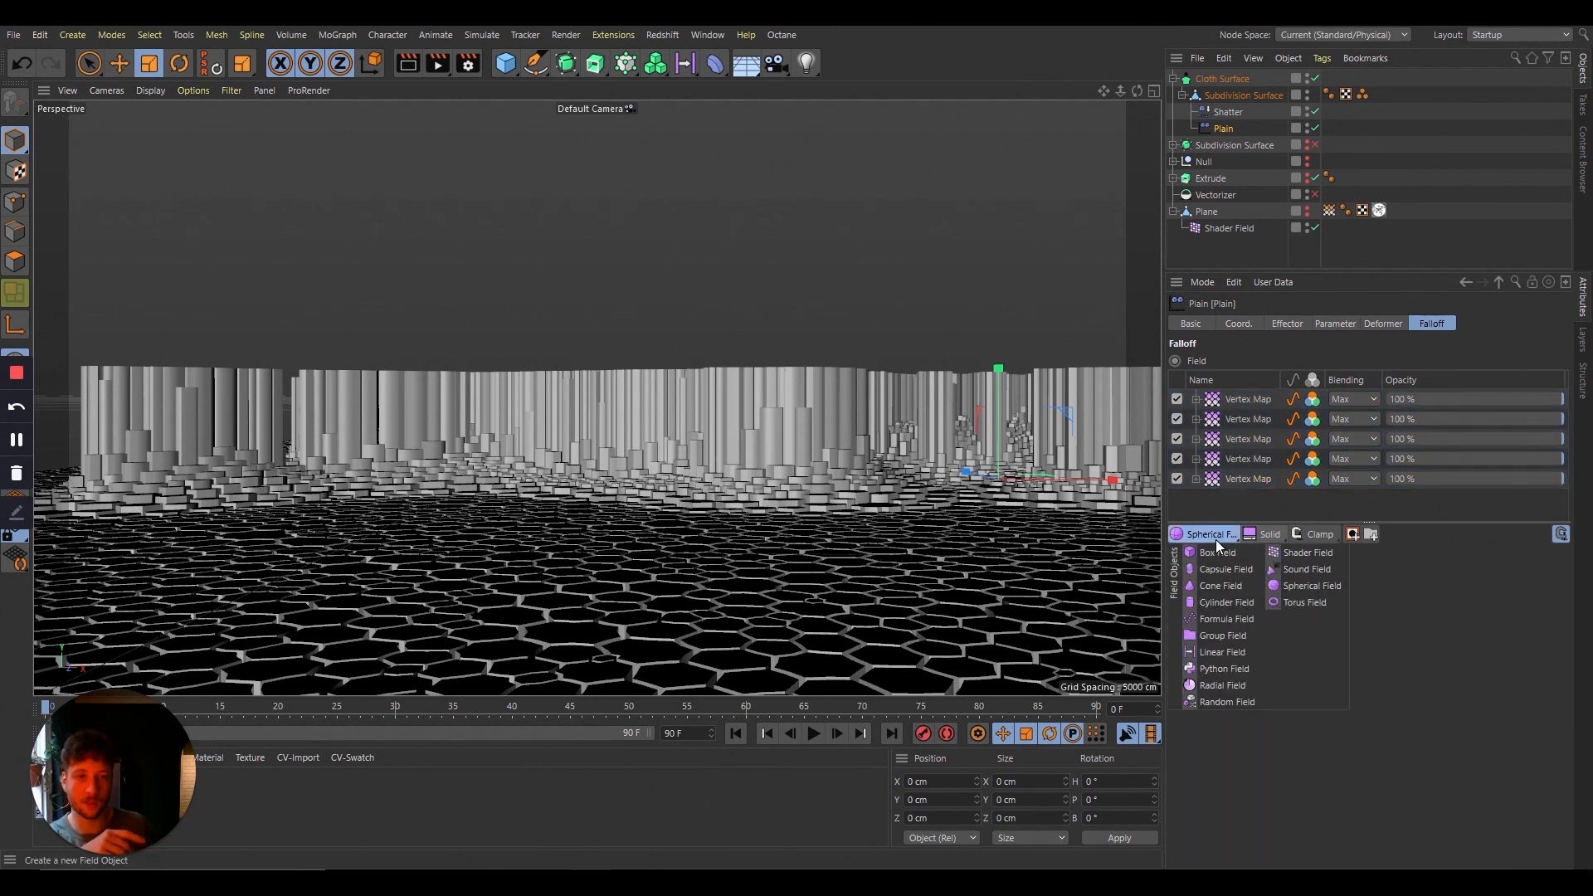
pyautogui.click(1308, 553)
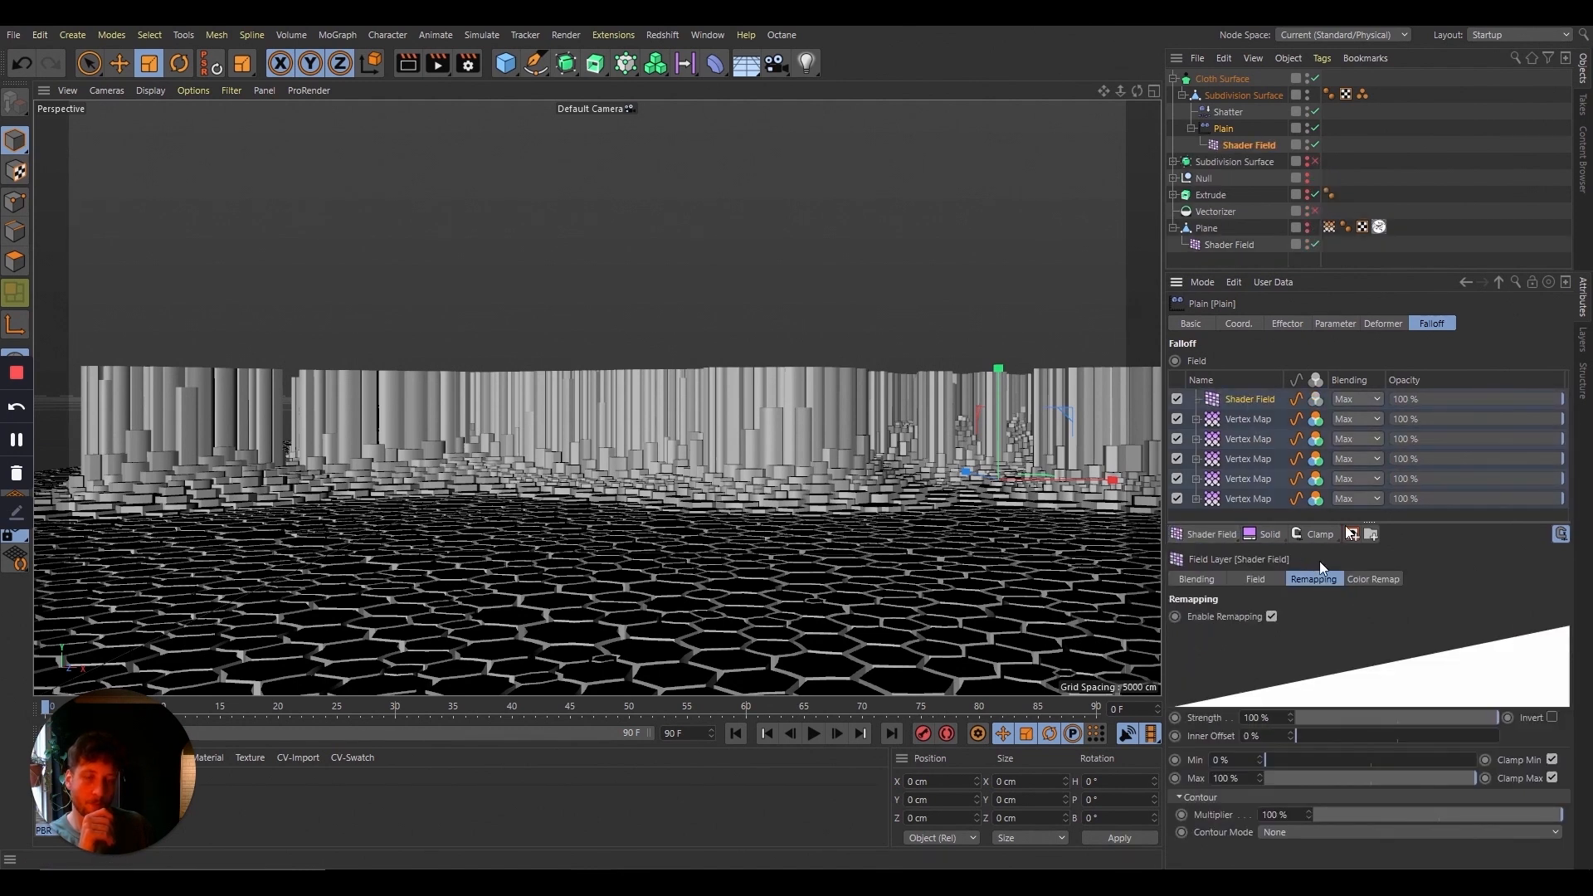
pyautogui.click(1377, 397)
pyautogui.click(1376, 420)
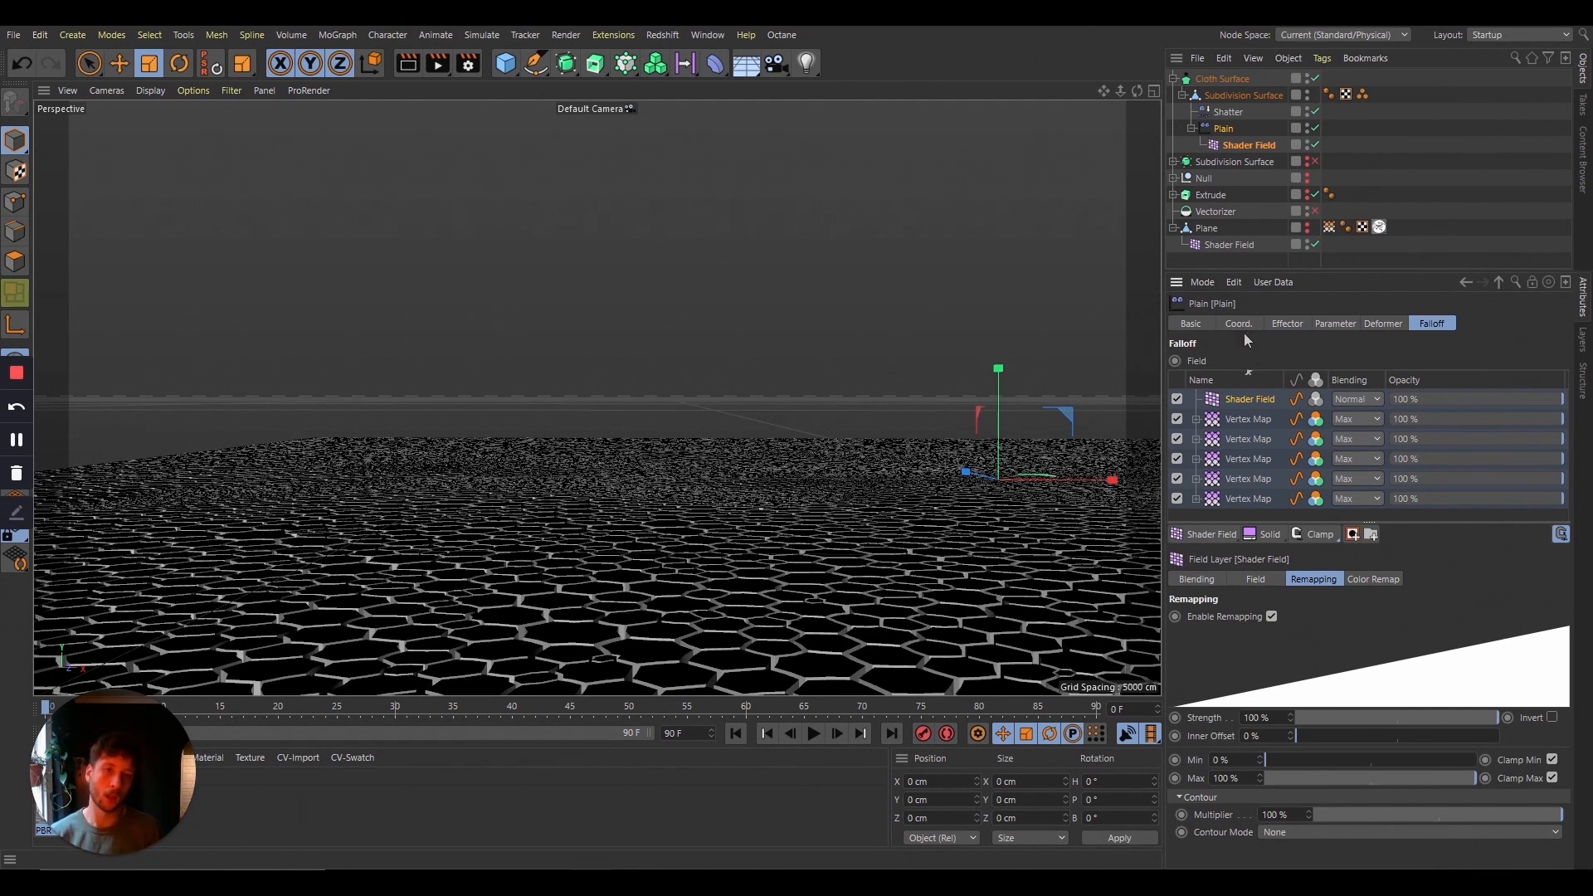
# Step: Load a Noise shader into the new Shader Field and set the noise's global scale to 500 %
pyautogui.click(1269, 581)
pyautogui.click(1228, 634)
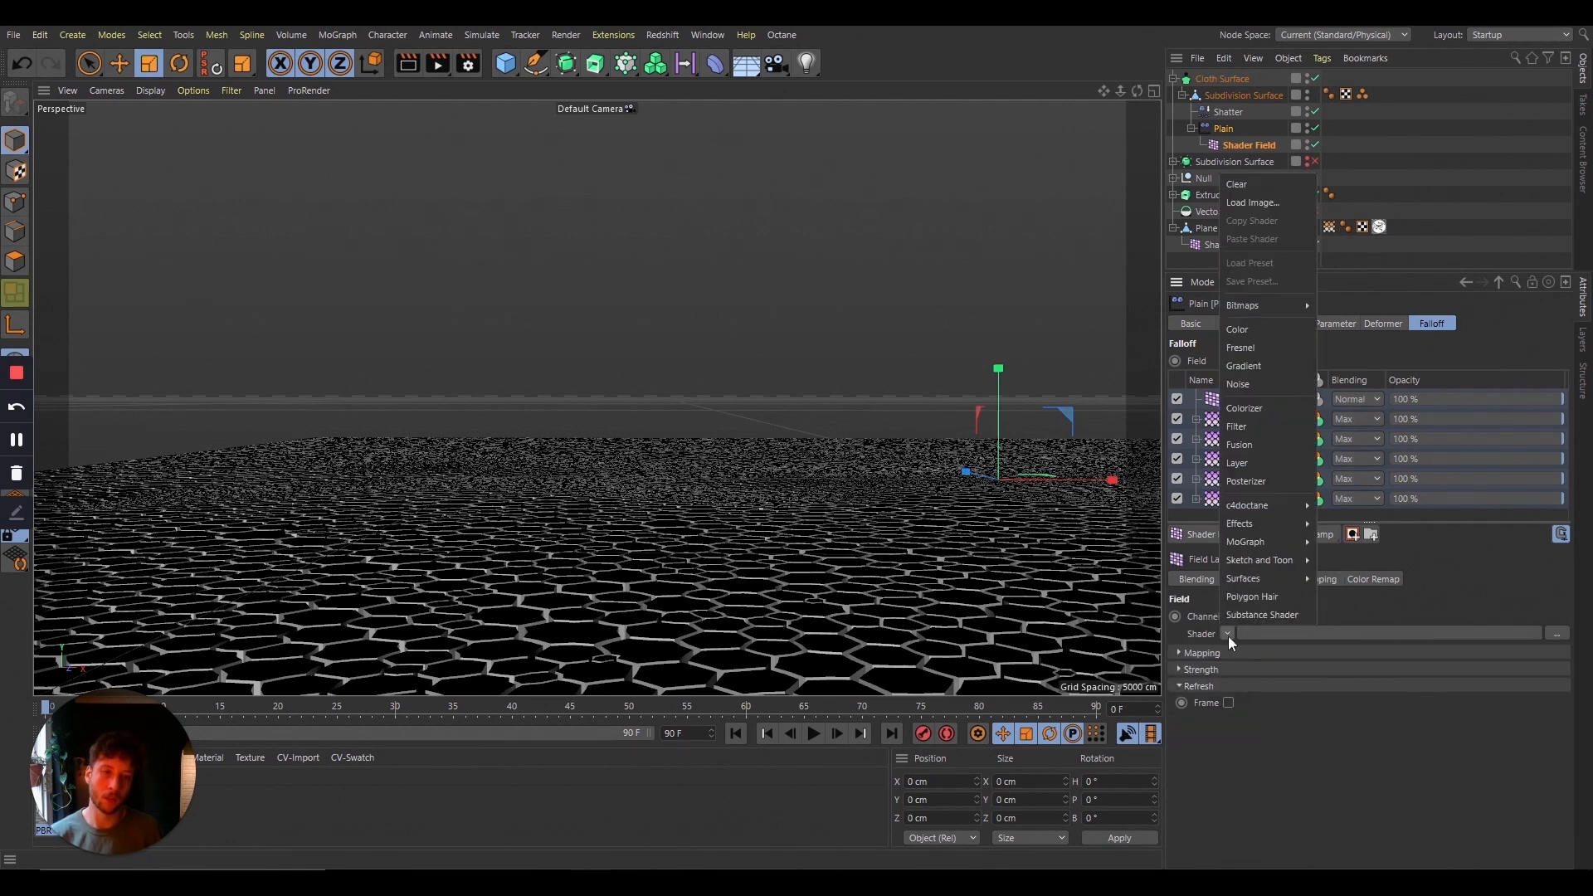
pyautogui.click(1243, 382)
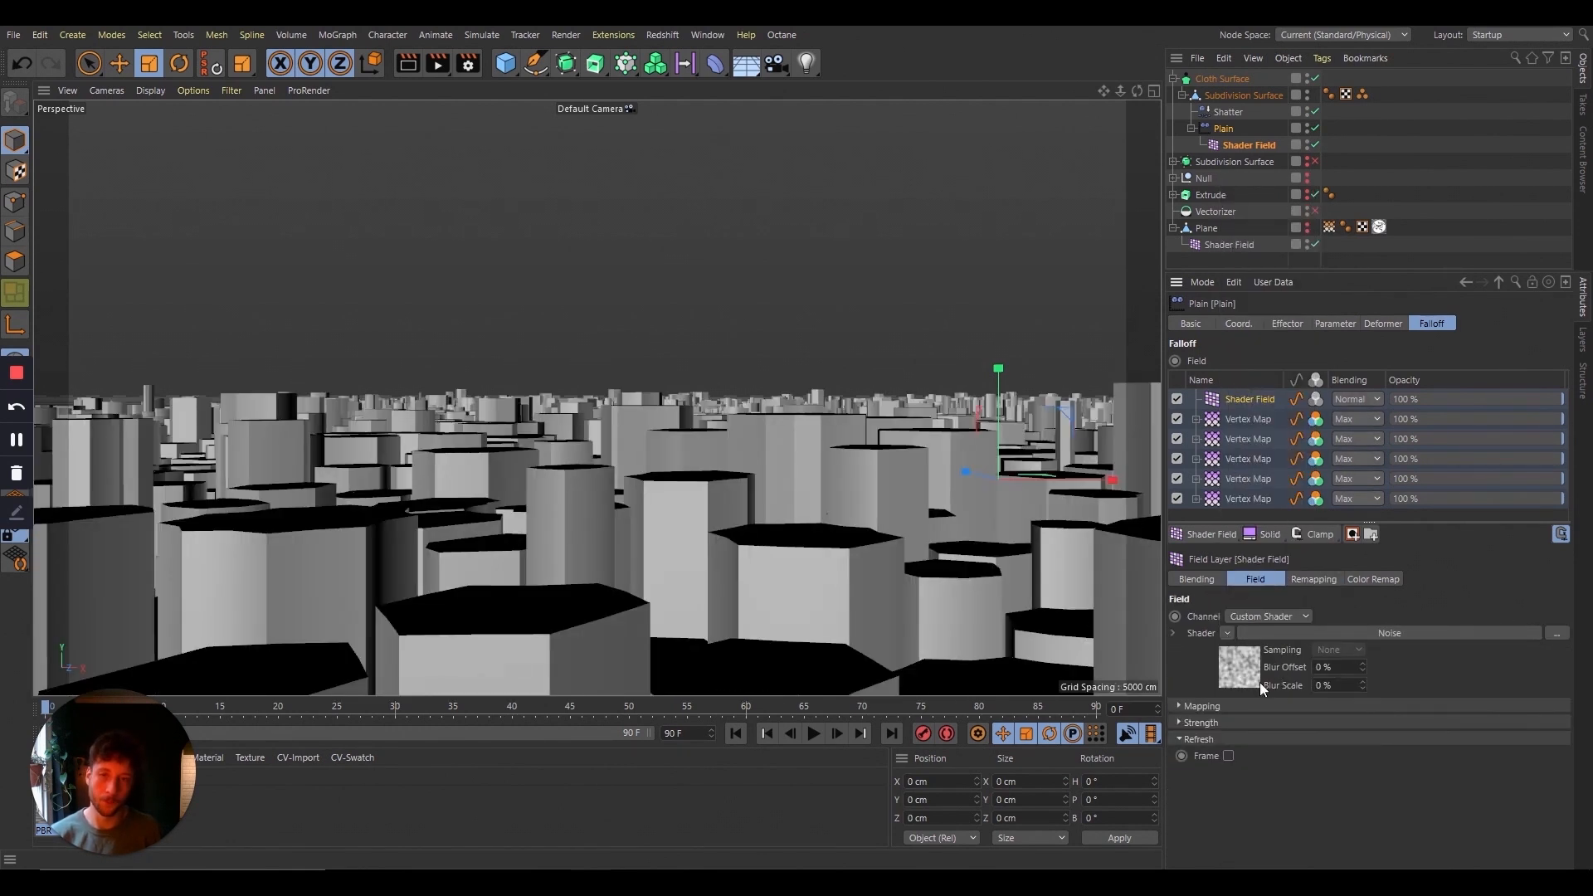
pyautogui.click(1240, 666)
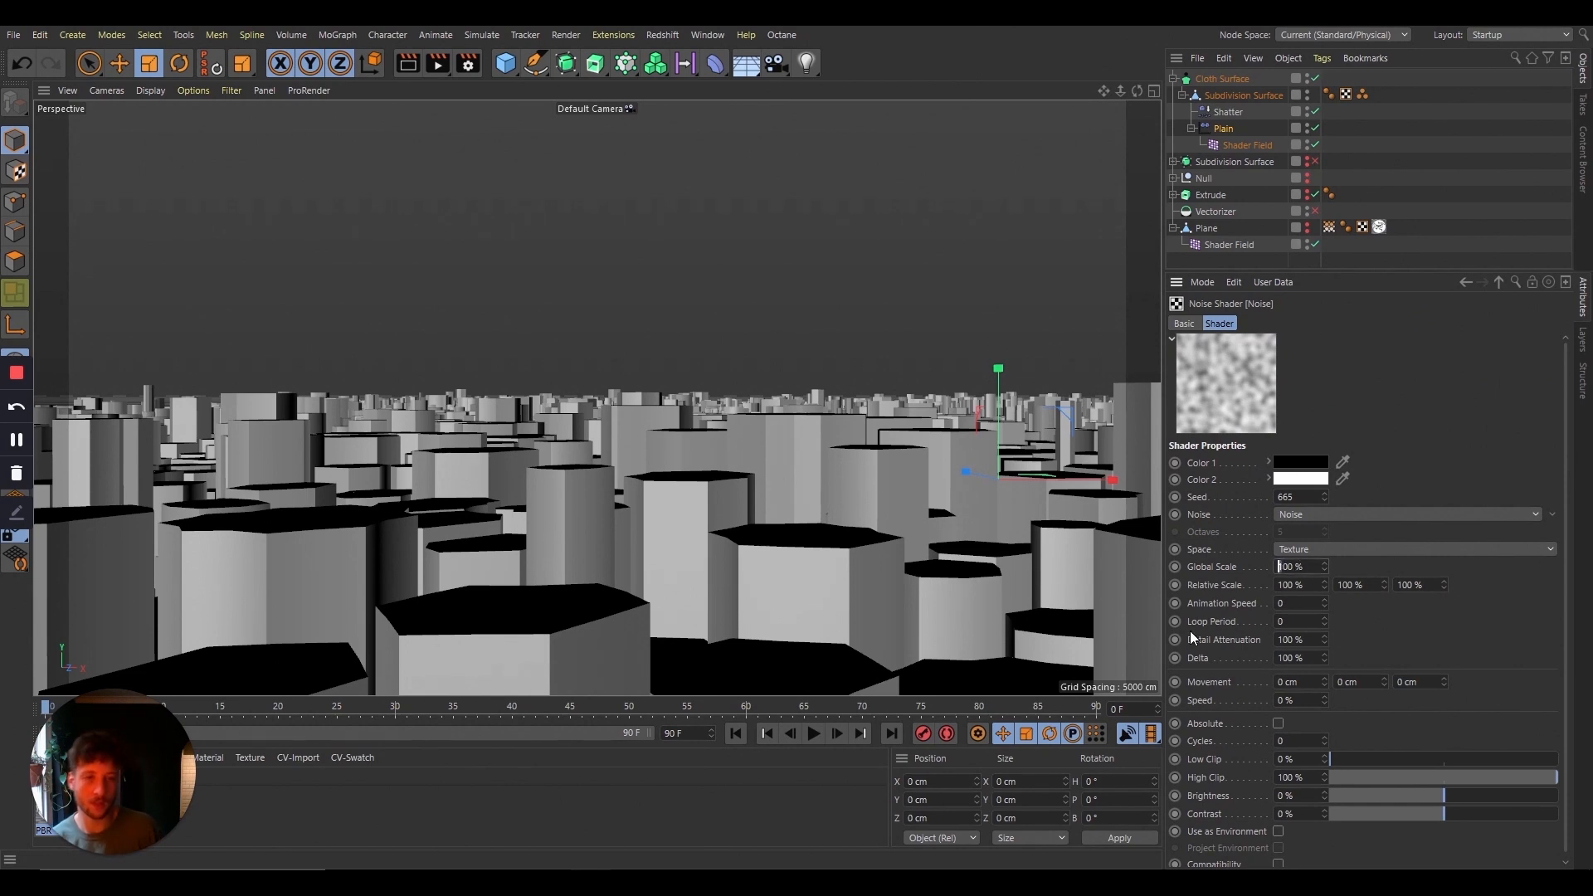
pyautogui.write('5')
pyautogui.press('Return')
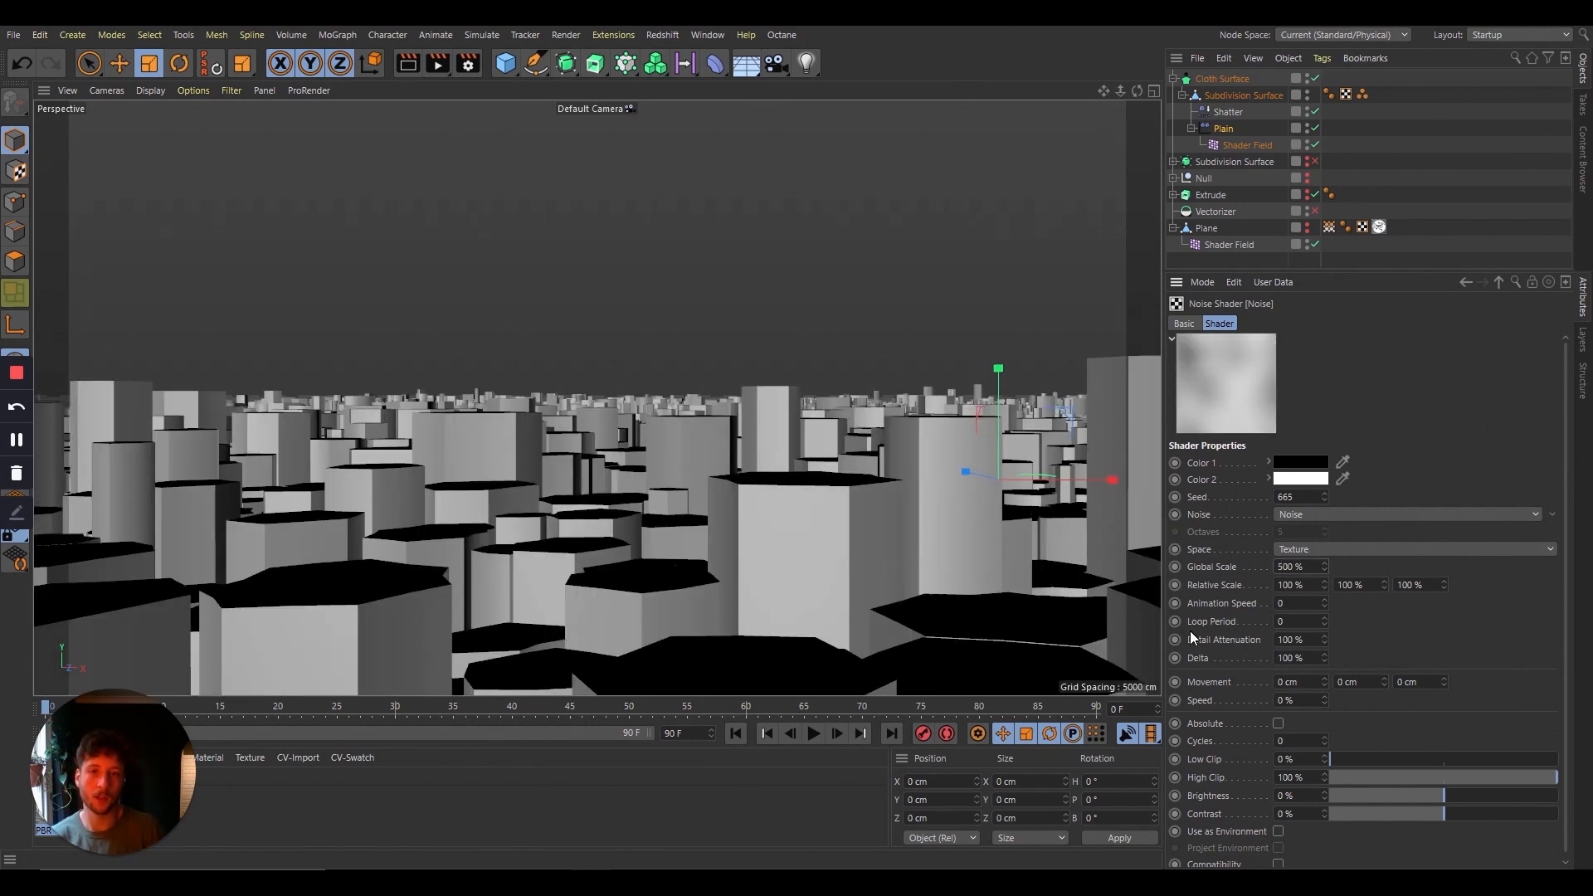
# Step: Change the noise type to Wavy Turbulence and set its global scale to 1000 %
pyautogui.click(1331, 514)
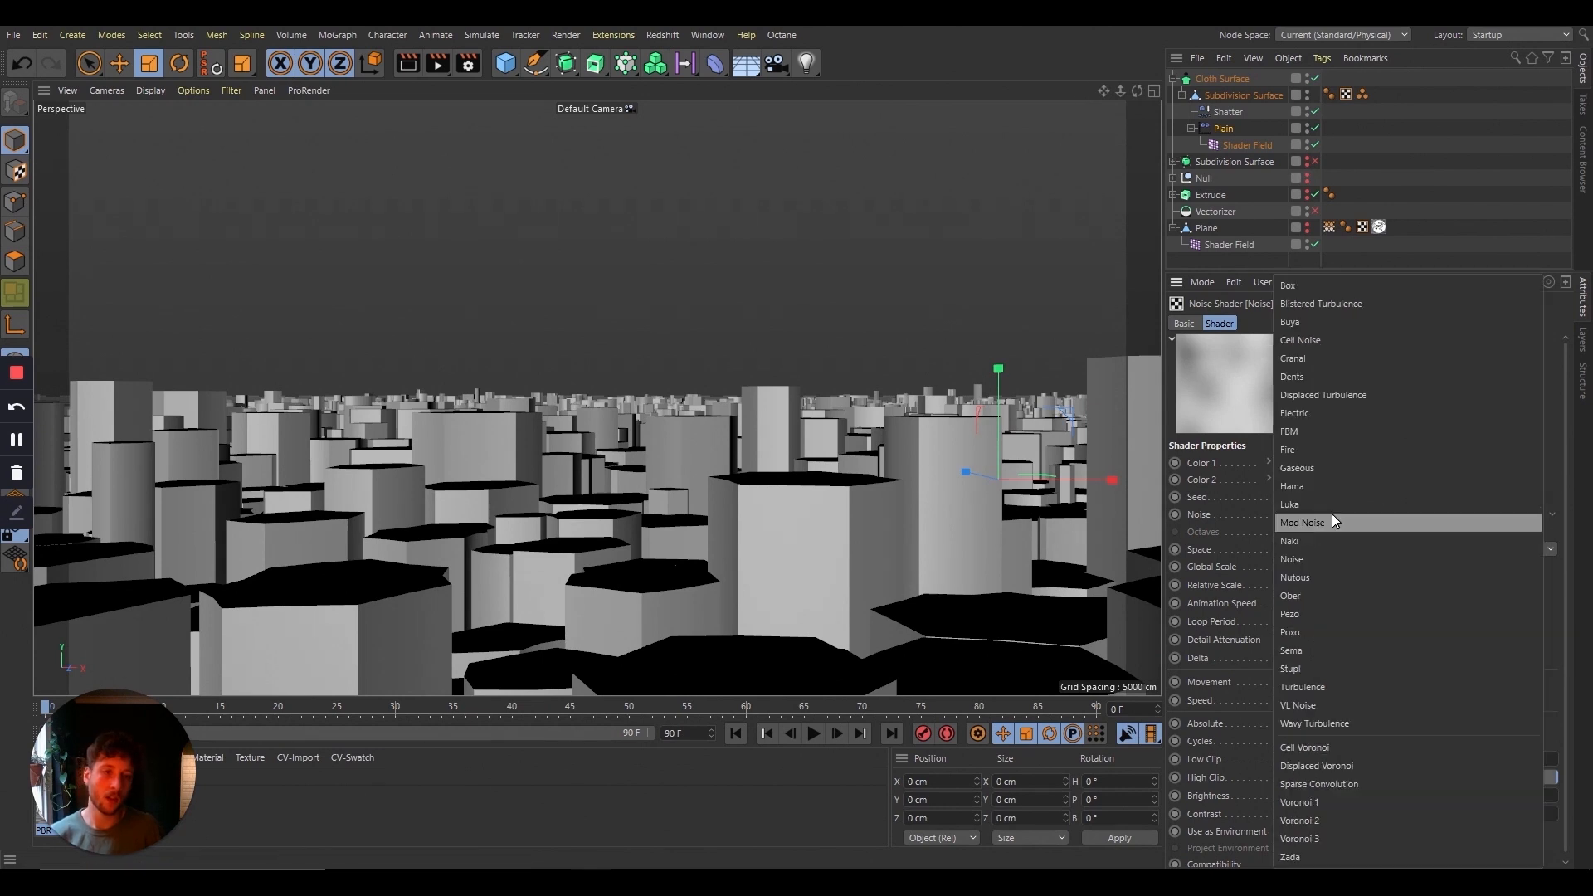
pyautogui.click(1313, 721)
pyautogui.moveTo(1130, 88); pyautogui.dragTo(1163, 94)
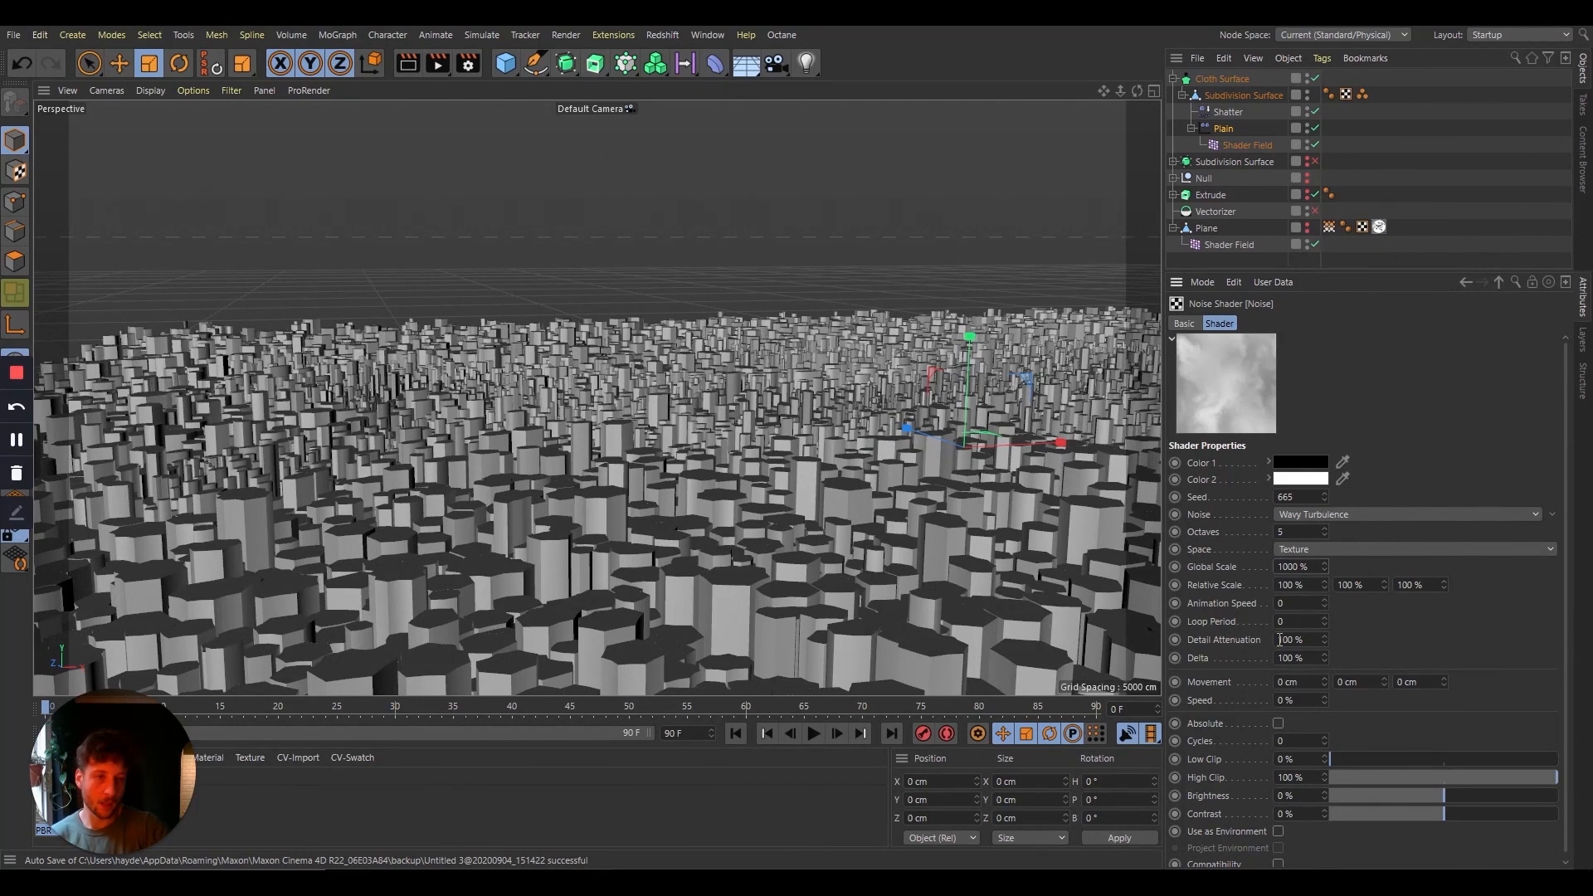
pyautogui.write('0')
pyautogui.press('Return')
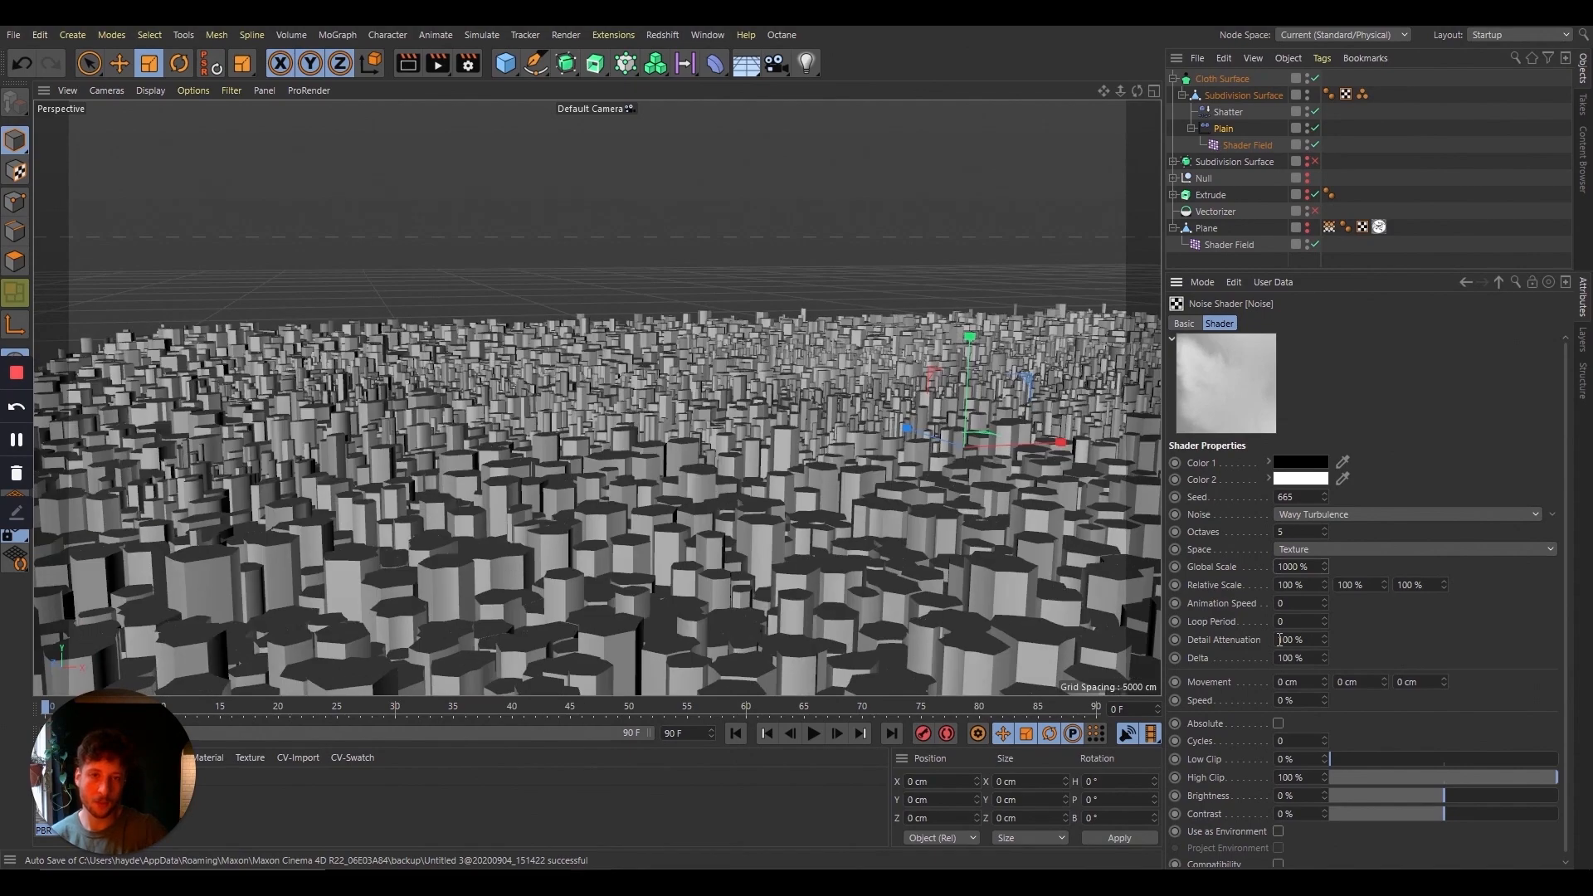
# Step: Set the noise's global scale to 2000 % and its space to World
pyautogui.moveTo(1137, 91)
pyautogui.mouseDown()
pyautogui.moveTo(1158, 129)
pyautogui.moveTo(1162, 103)
pyautogui.moveTo(1237, 72)
pyautogui.moveTo(1152, 90)
pyautogui.mouseUp()
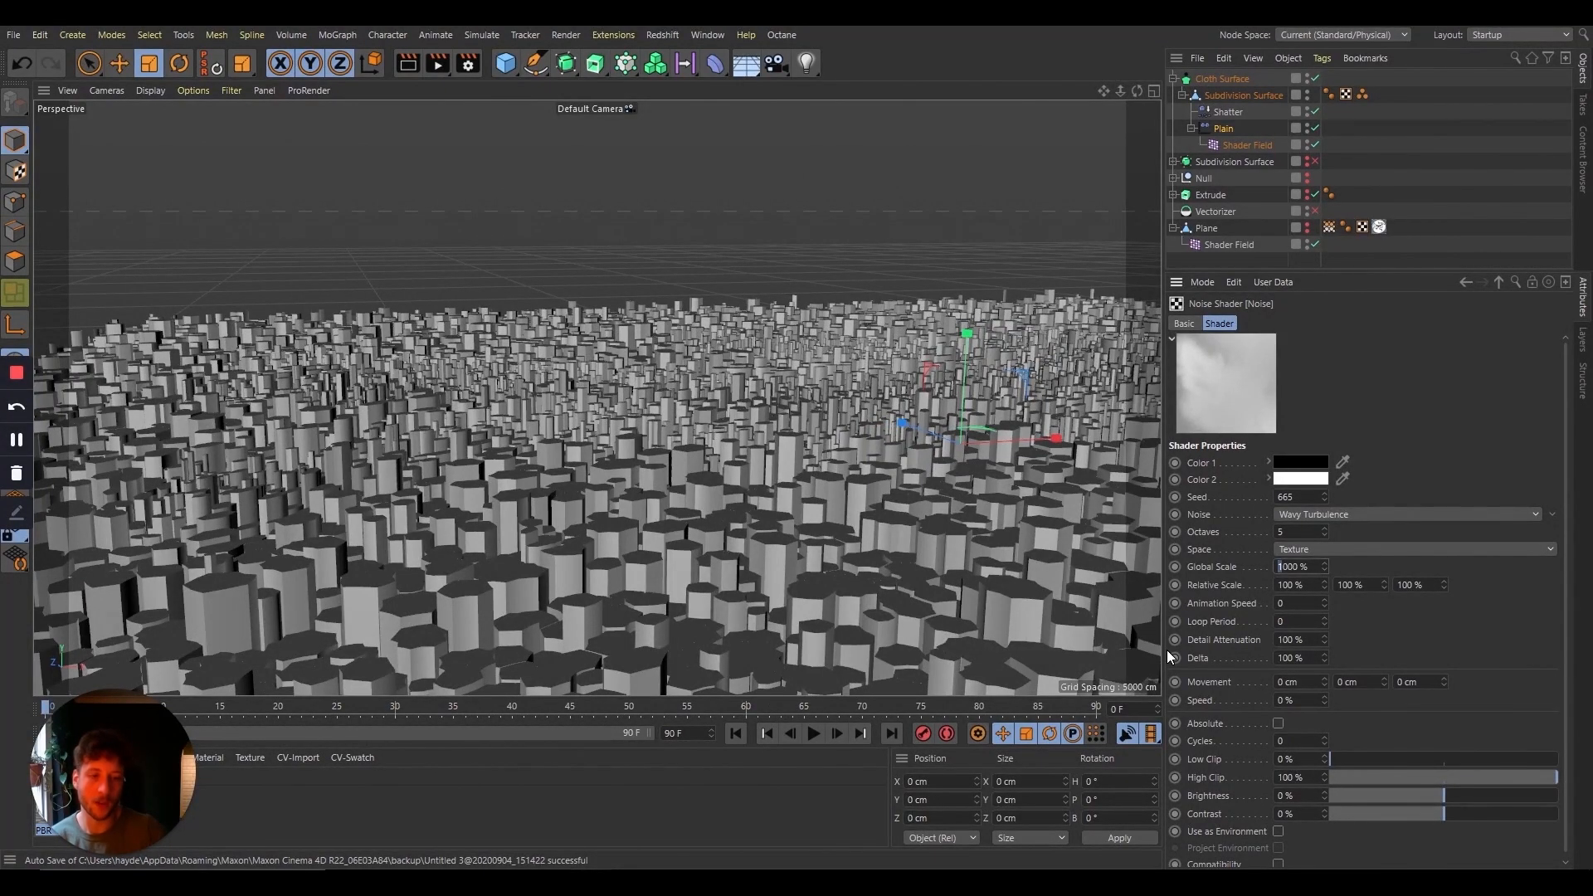
pyautogui.write('2')
pyautogui.press('Return')
pyautogui.click(1339, 548)
pyautogui.click(1345, 621)
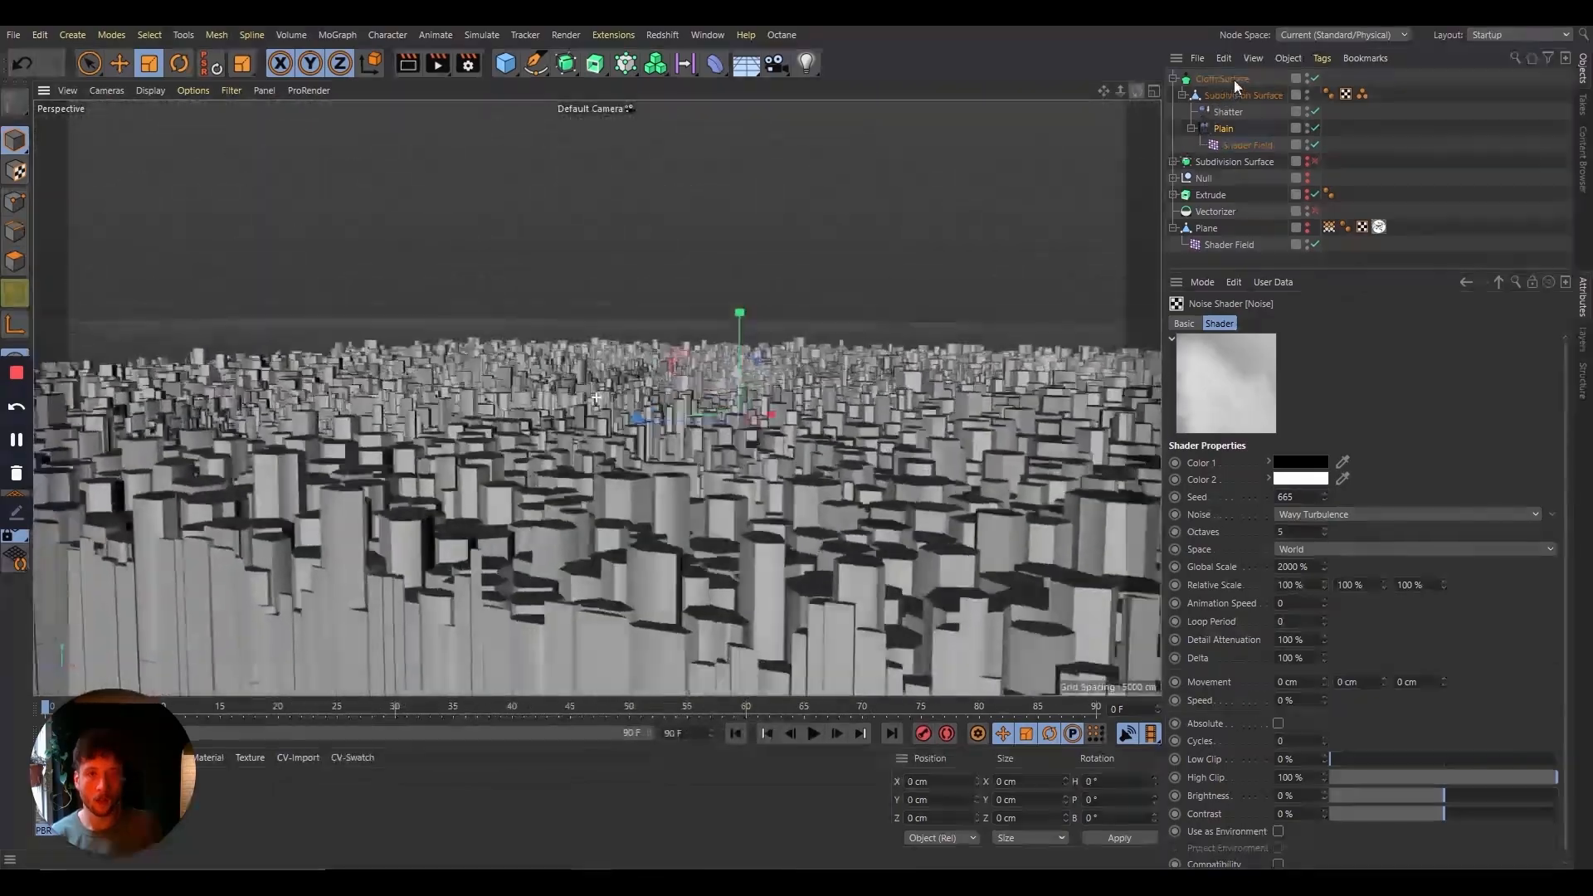
# Step: Set the Shader Field's layer opacity to 25 % in the Plain effector's falloff
pyautogui.moveTo(1234, 80); pyautogui.dragTo(1073, 117)
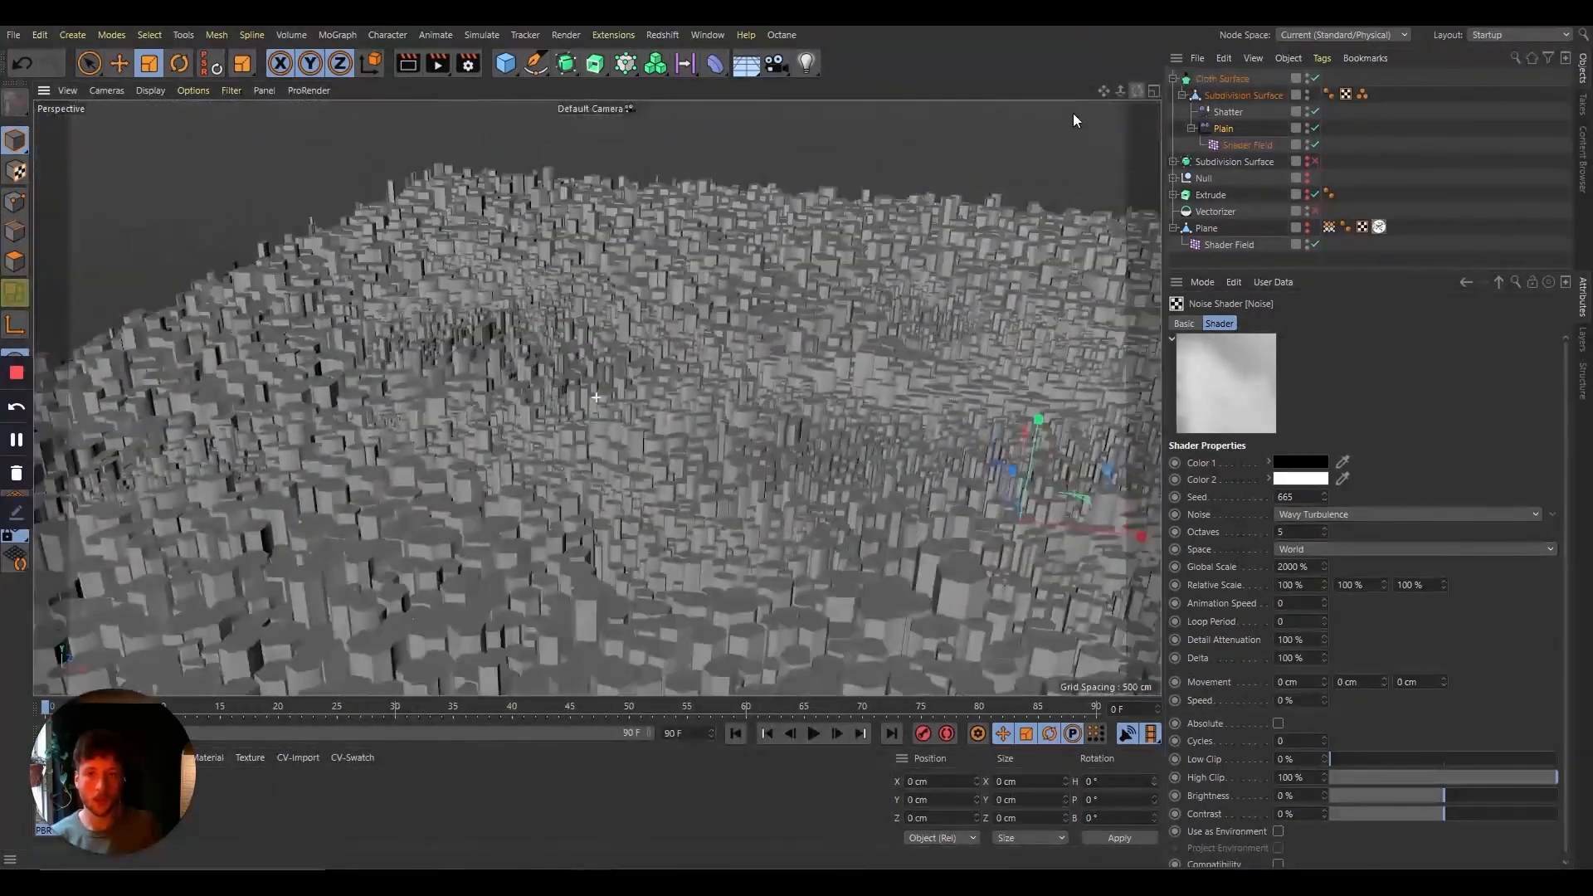
pyautogui.click(1467, 282)
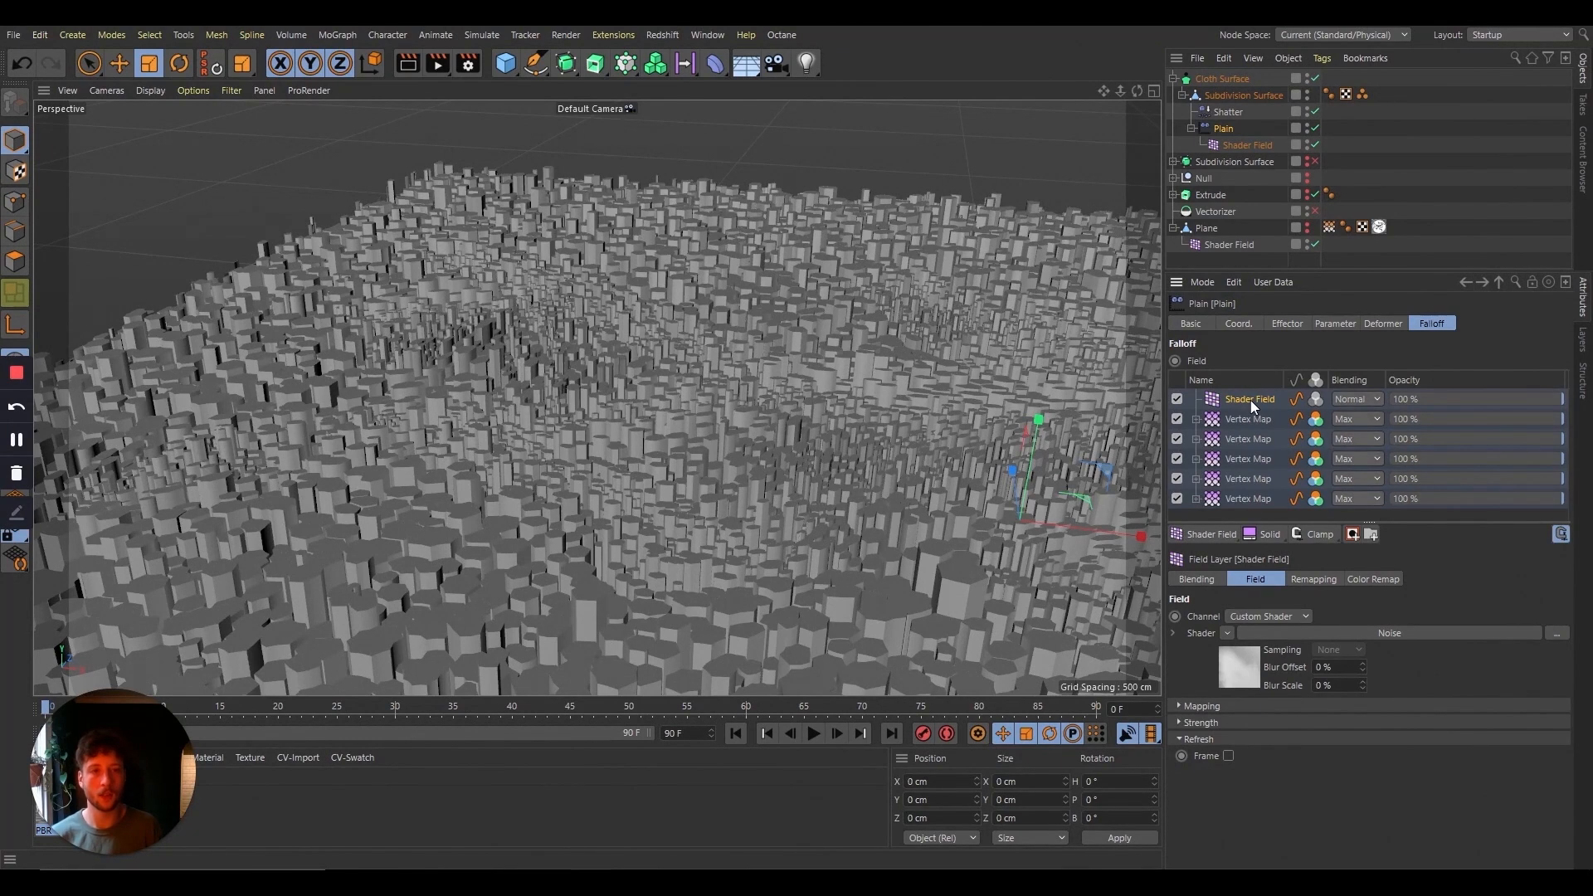
pyautogui.click(1199, 580)
pyautogui.doubleClick(1284, 640)
pyautogui.write('20')
pyautogui.press('BackSpace')
pyautogui.write('5')
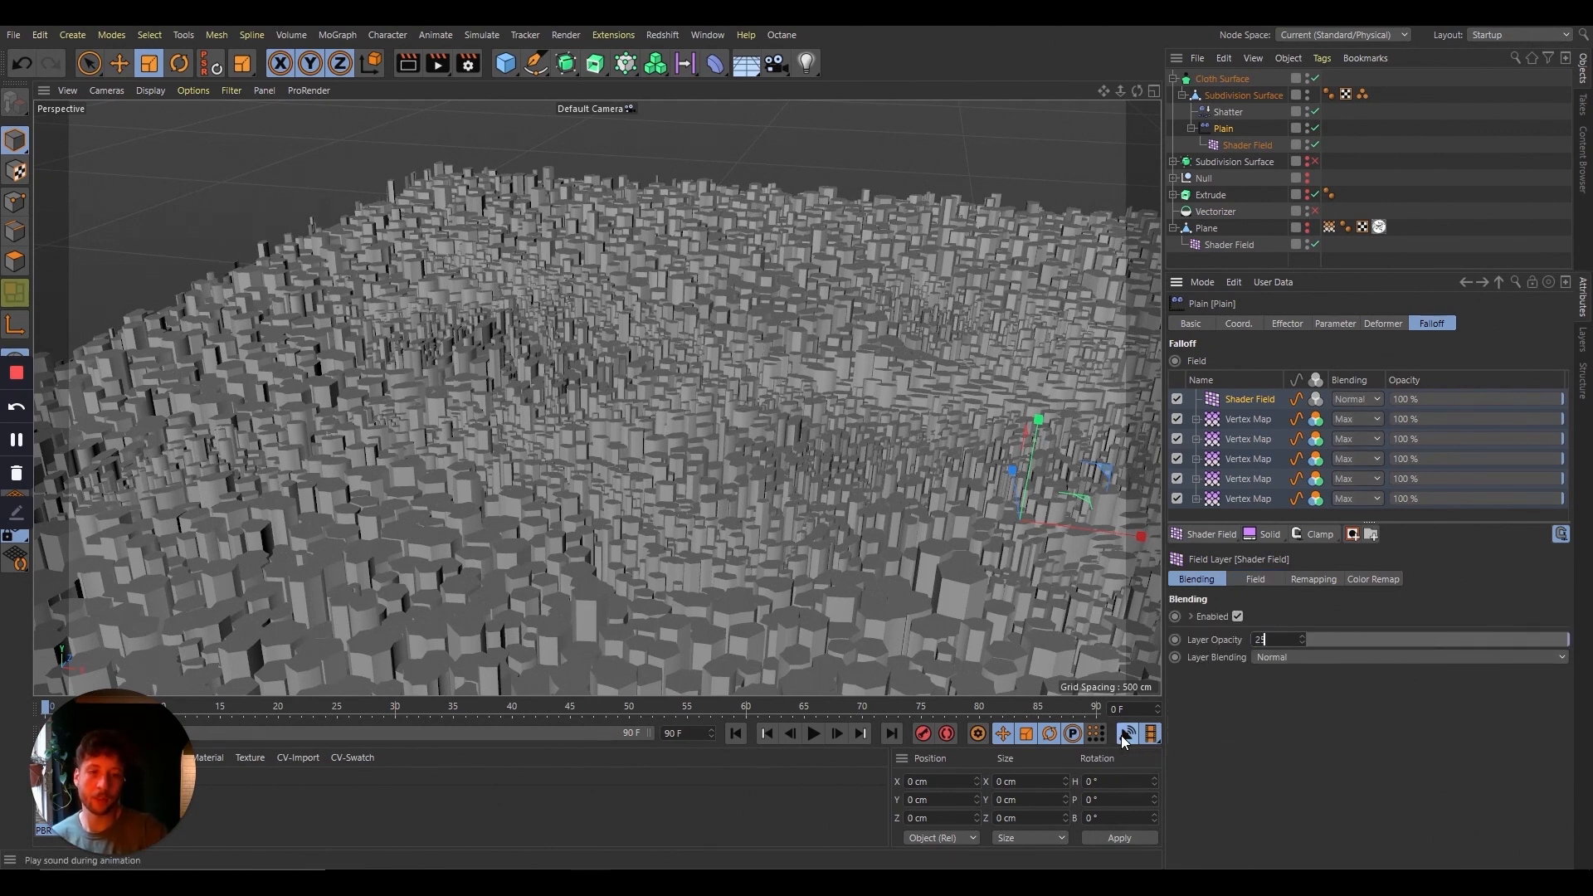
pyautogui.press('Return')
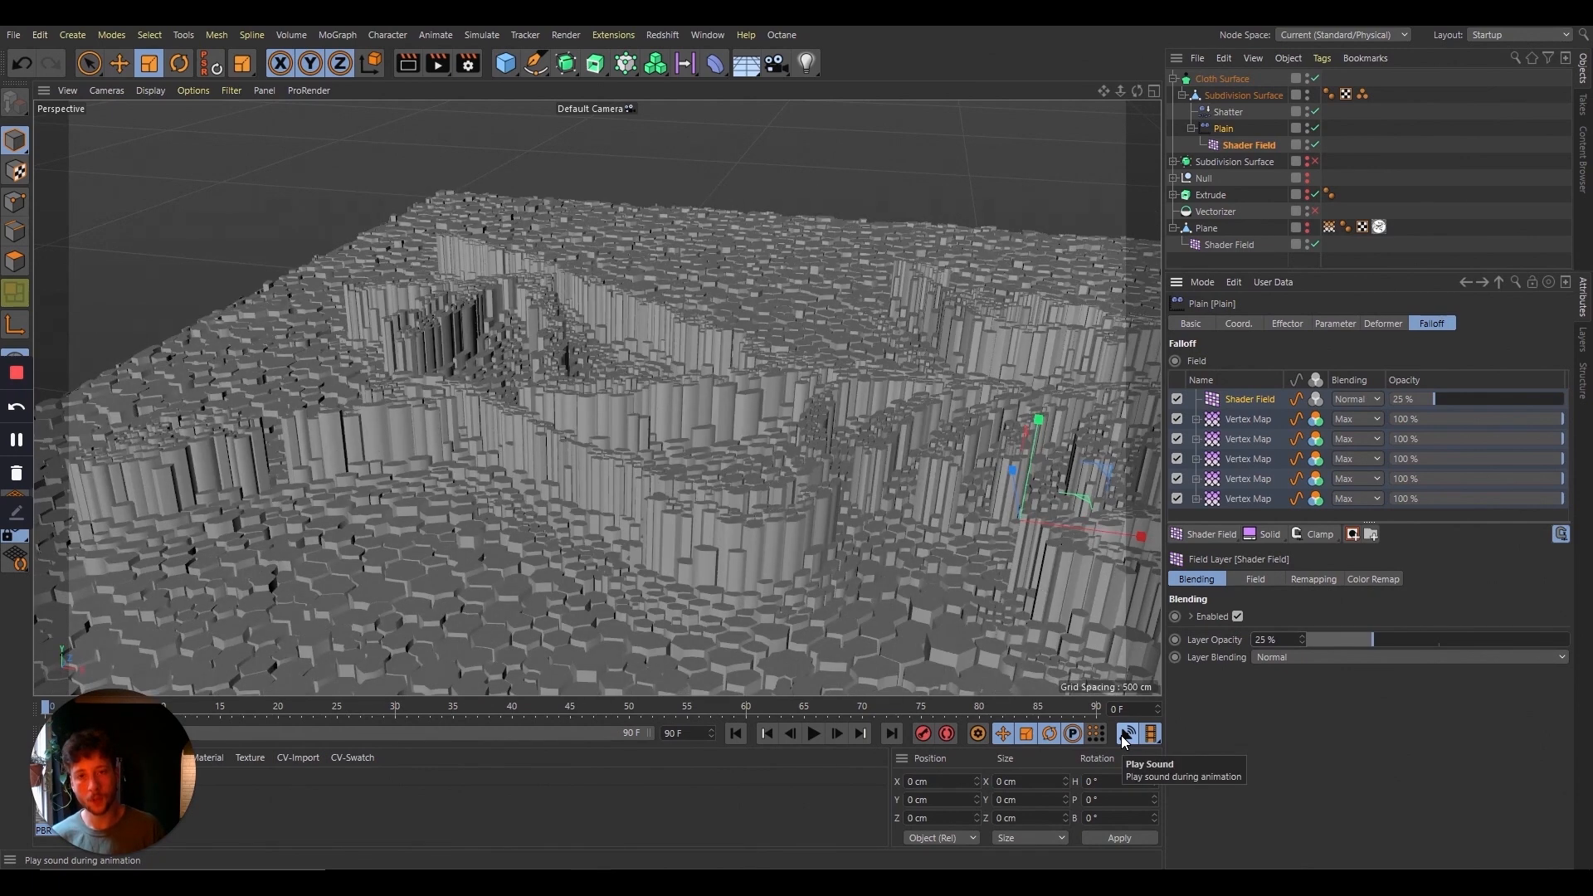
# Step: Set the Plain effector's Y position offset to 3000 cm
pyautogui.moveTo(1136, 91); pyautogui.dragTo(1133, 207)
pyautogui.moveTo(1120, 91); pyautogui.dragTo(1254, 57)
pyautogui.moveTo(1123, 92); pyautogui.dragTo(1168, 32)
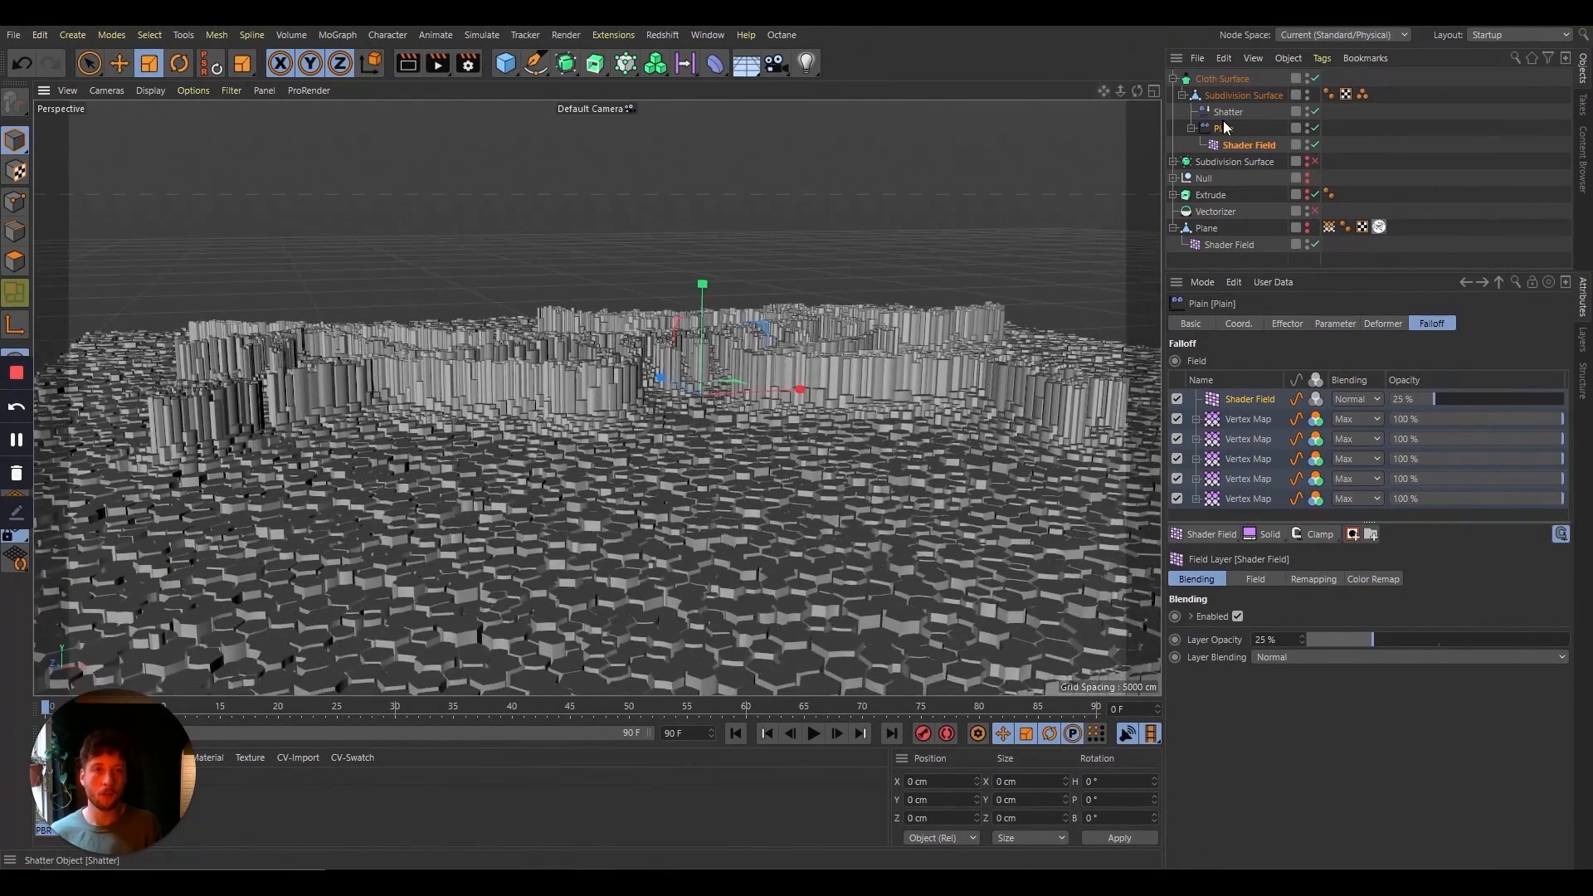
pyautogui.click(1226, 117)
pyautogui.click(1220, 131)
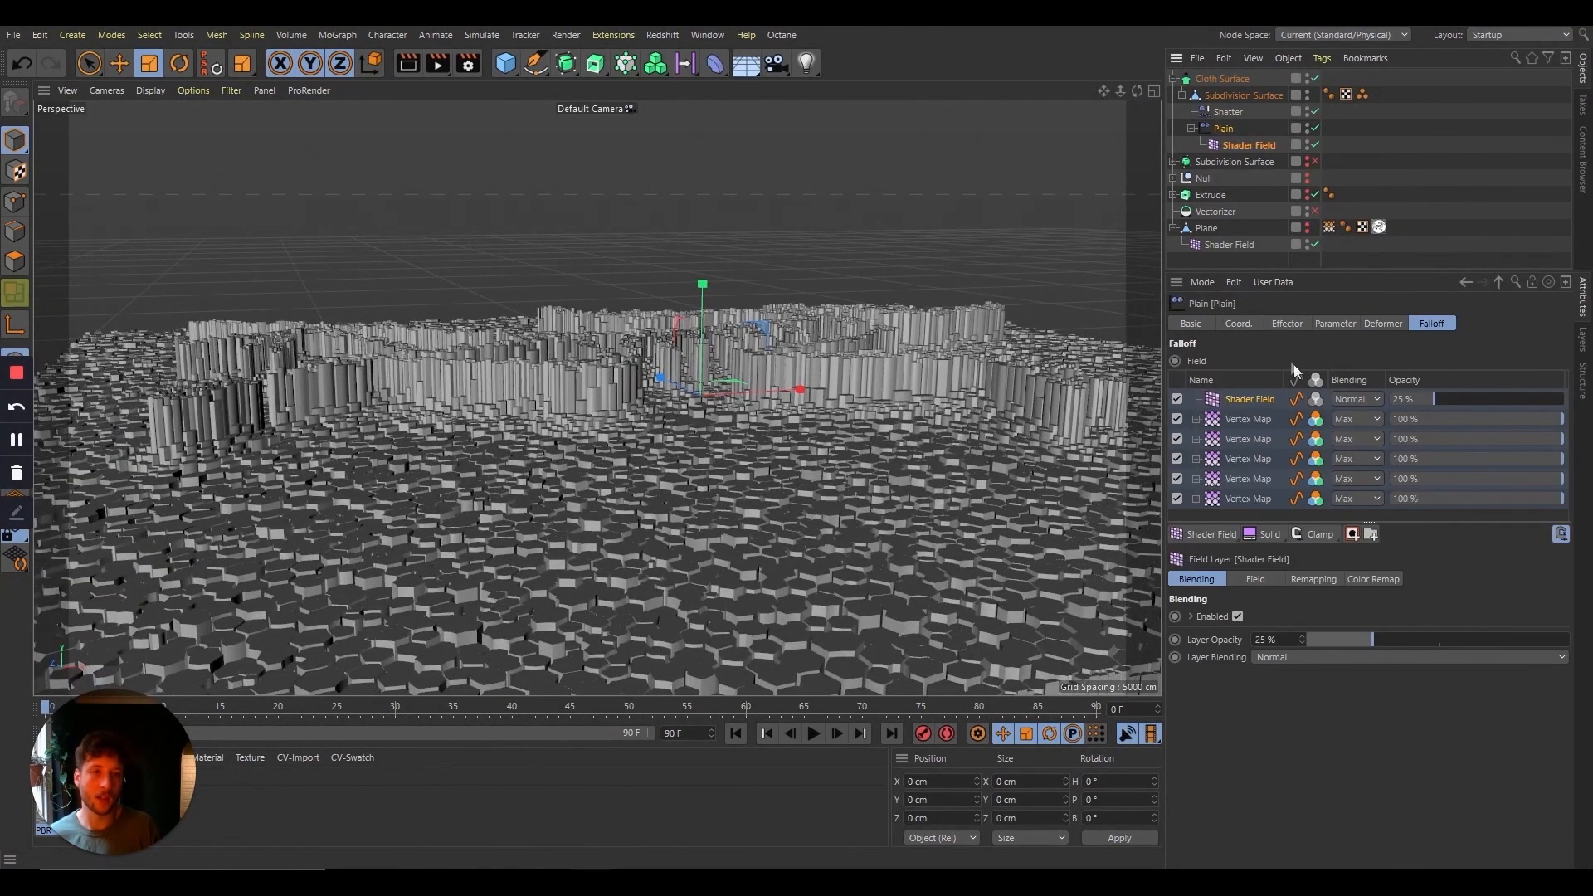
pyautogui.click(1338, 323)
pyautogui.click(1269, 432)
pyautogui.write('300')
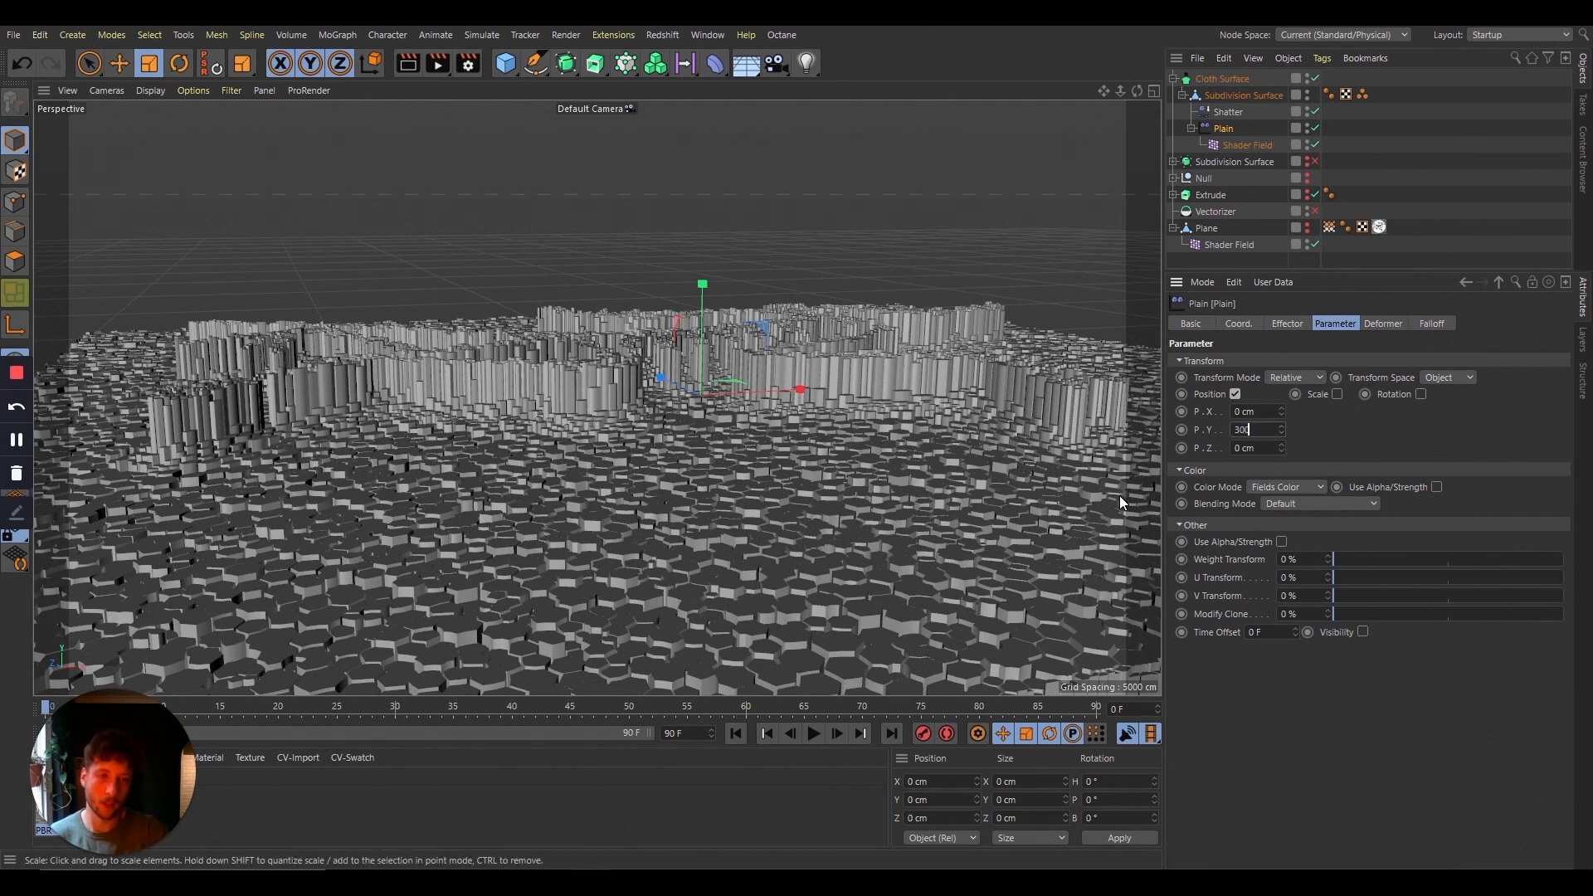
pyautogui.write('0')
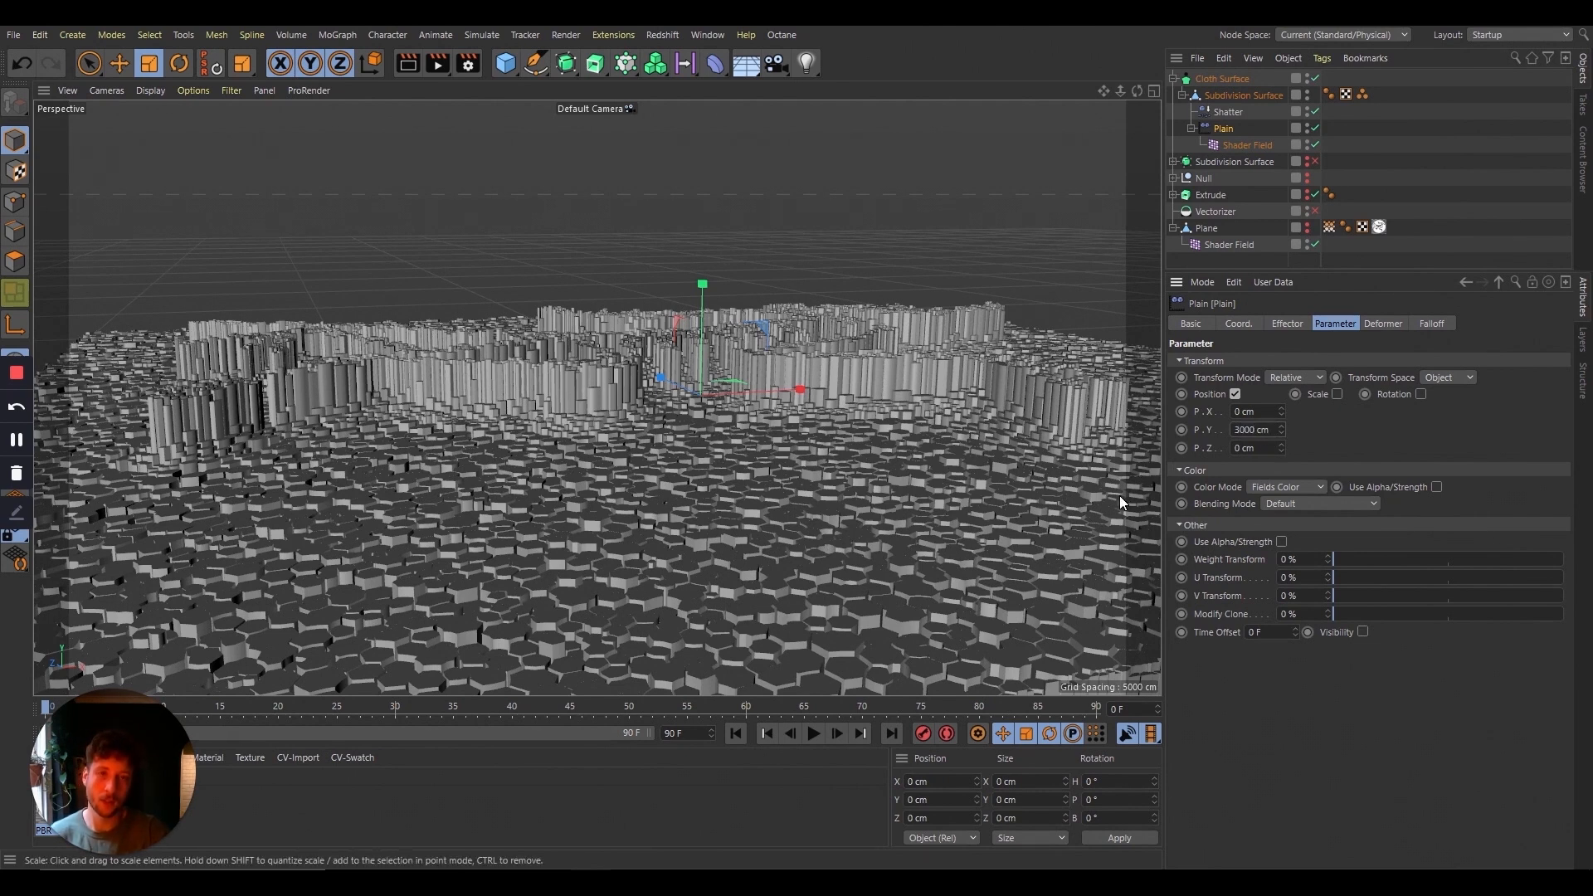
pyautogui.press('Return')
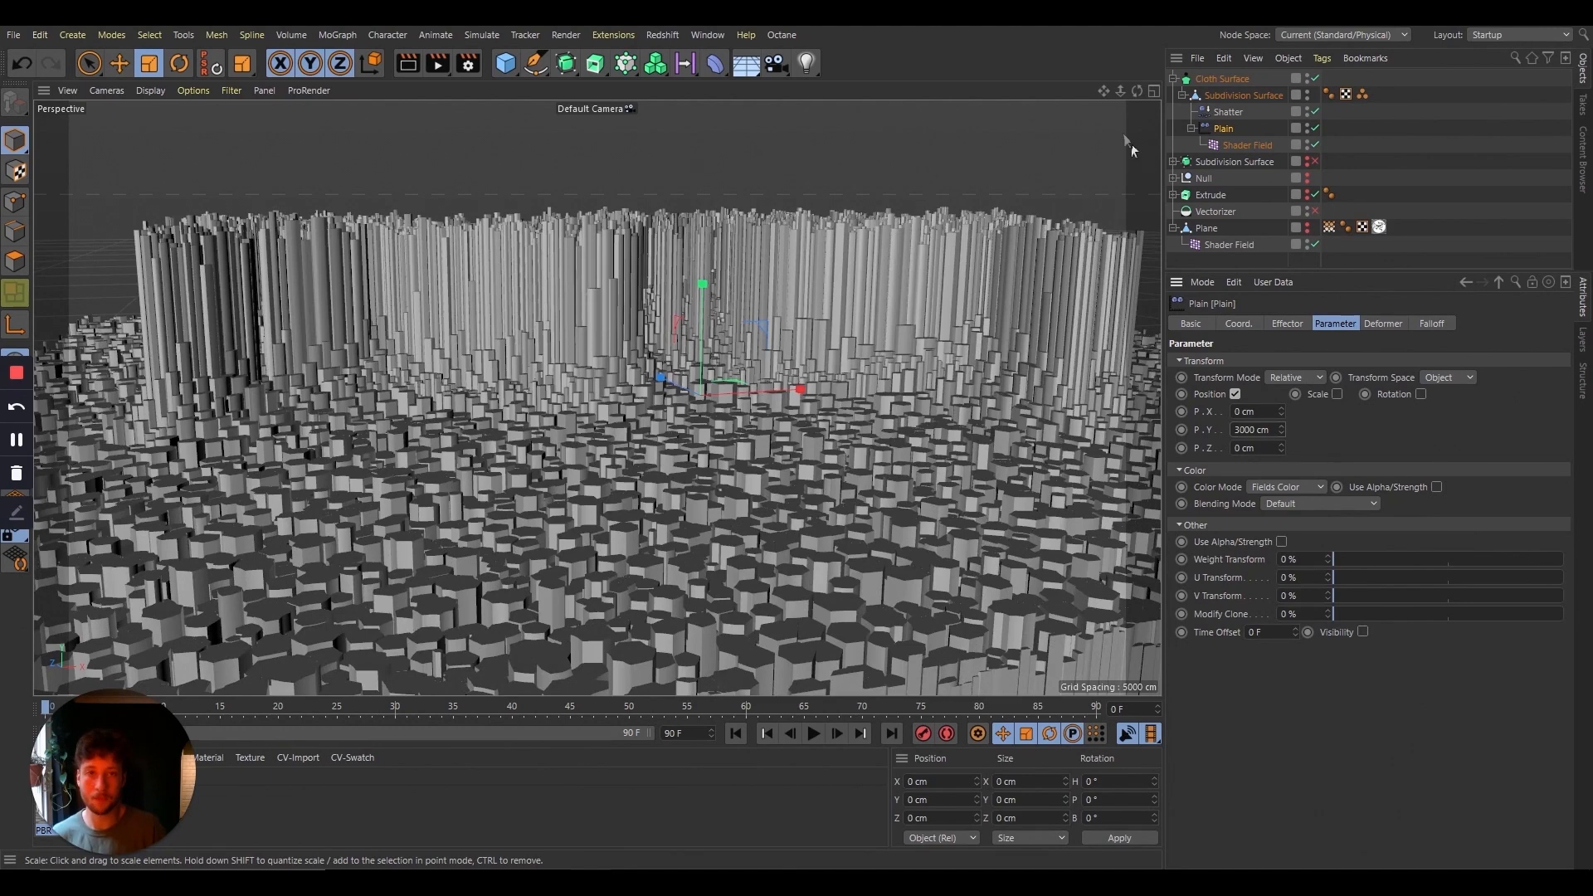
# Step: Halve the Shader Field's layer opacity to 12.5 % in the Plain effector's falloff
pyautogui.moveTo(1142, 87)
pyautogui.mouseDown()
pyautogui.moveTo(1122, 70)
pyautogui.moveTo(1126, 83)
pyautogui.moveTo(1228, 83)
pyautogui.moveTo(1203, 111)
pyautogui.moveTo(1127, 82)
pyautogui.mouseUp()
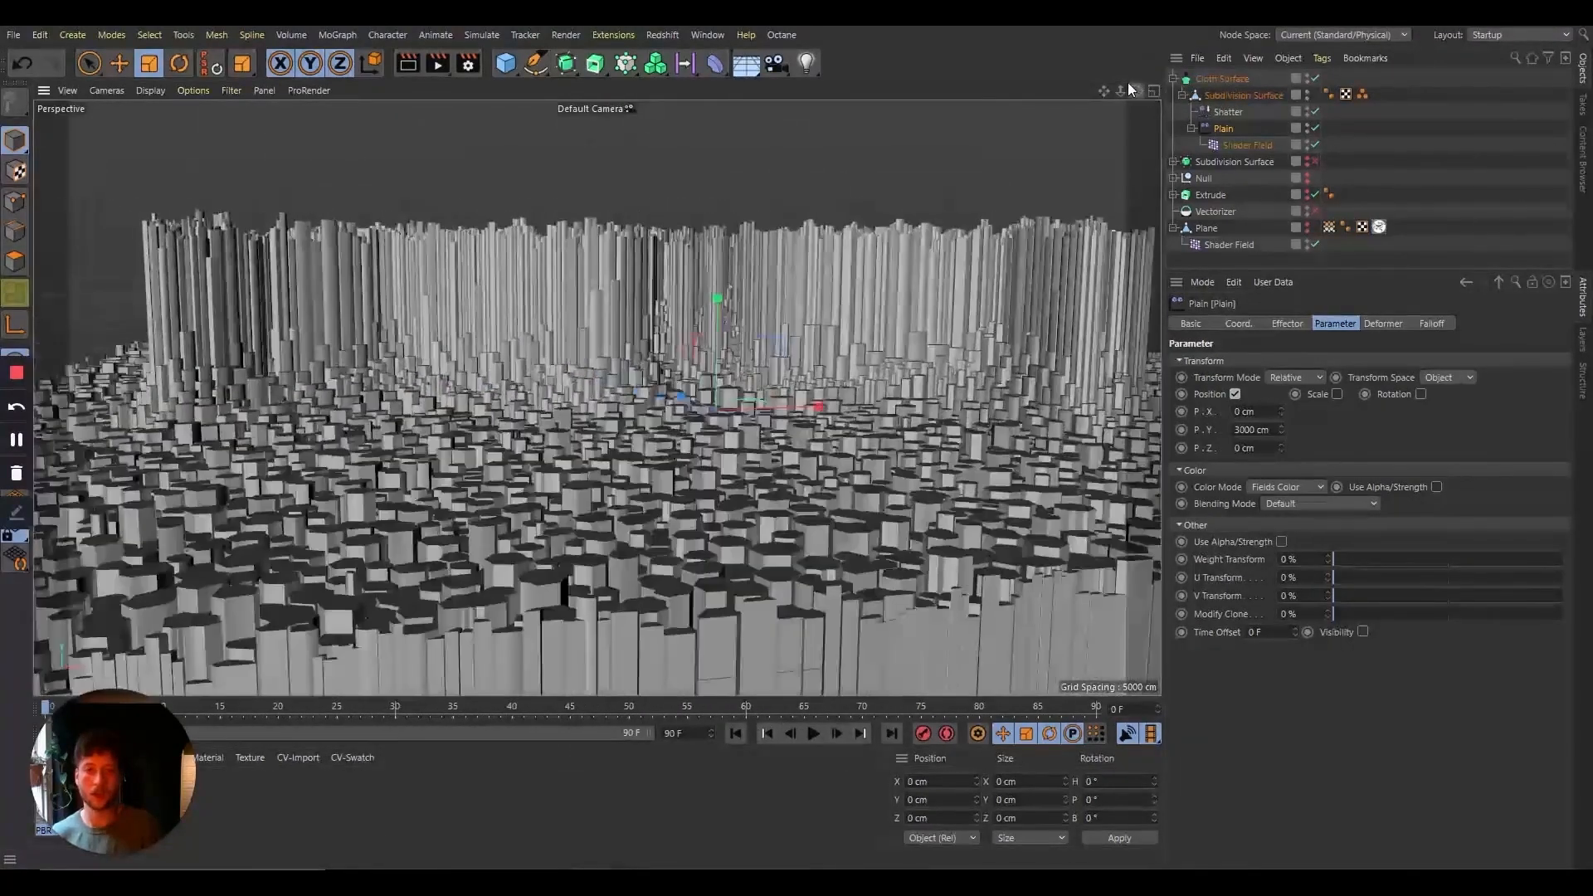
pyautogui.click(1248, 145)
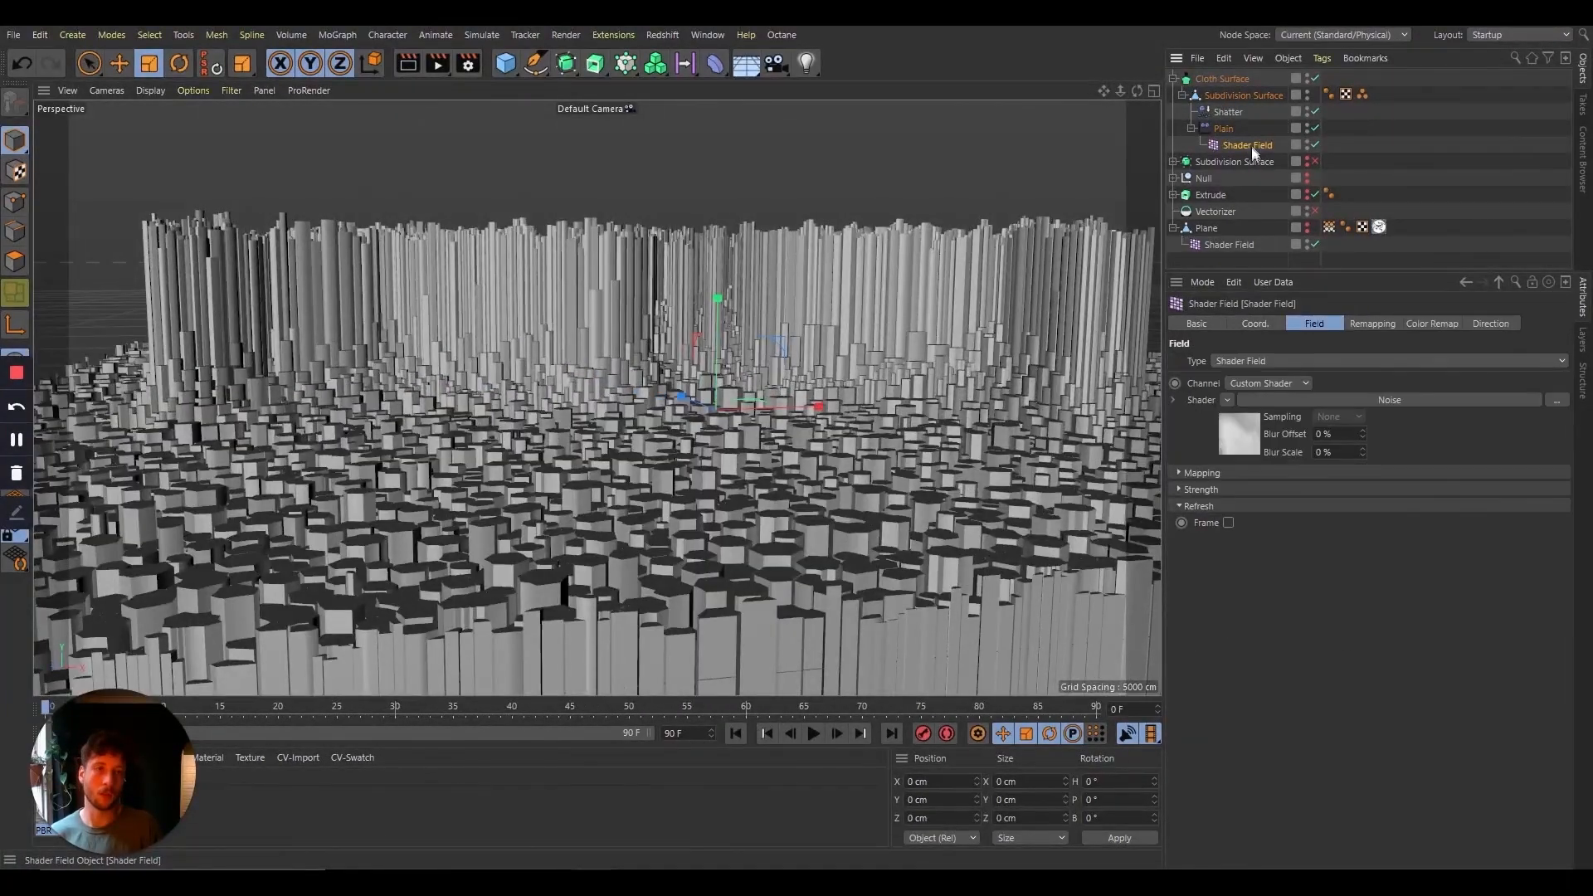
pyautogui.click(1372, 326)
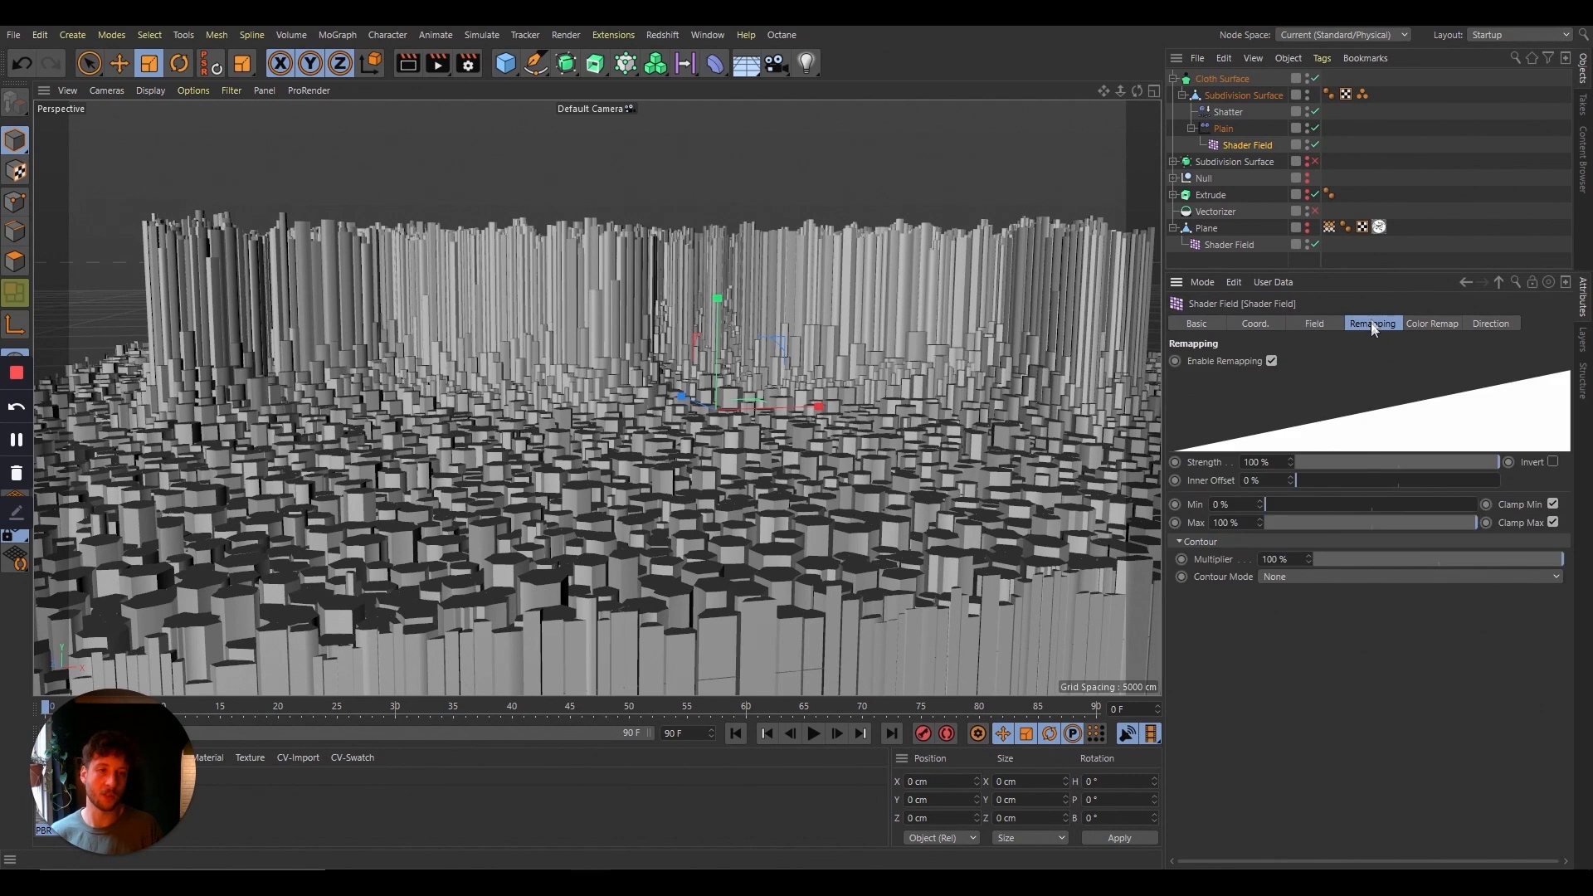
pyautogui.click(1318, 325)
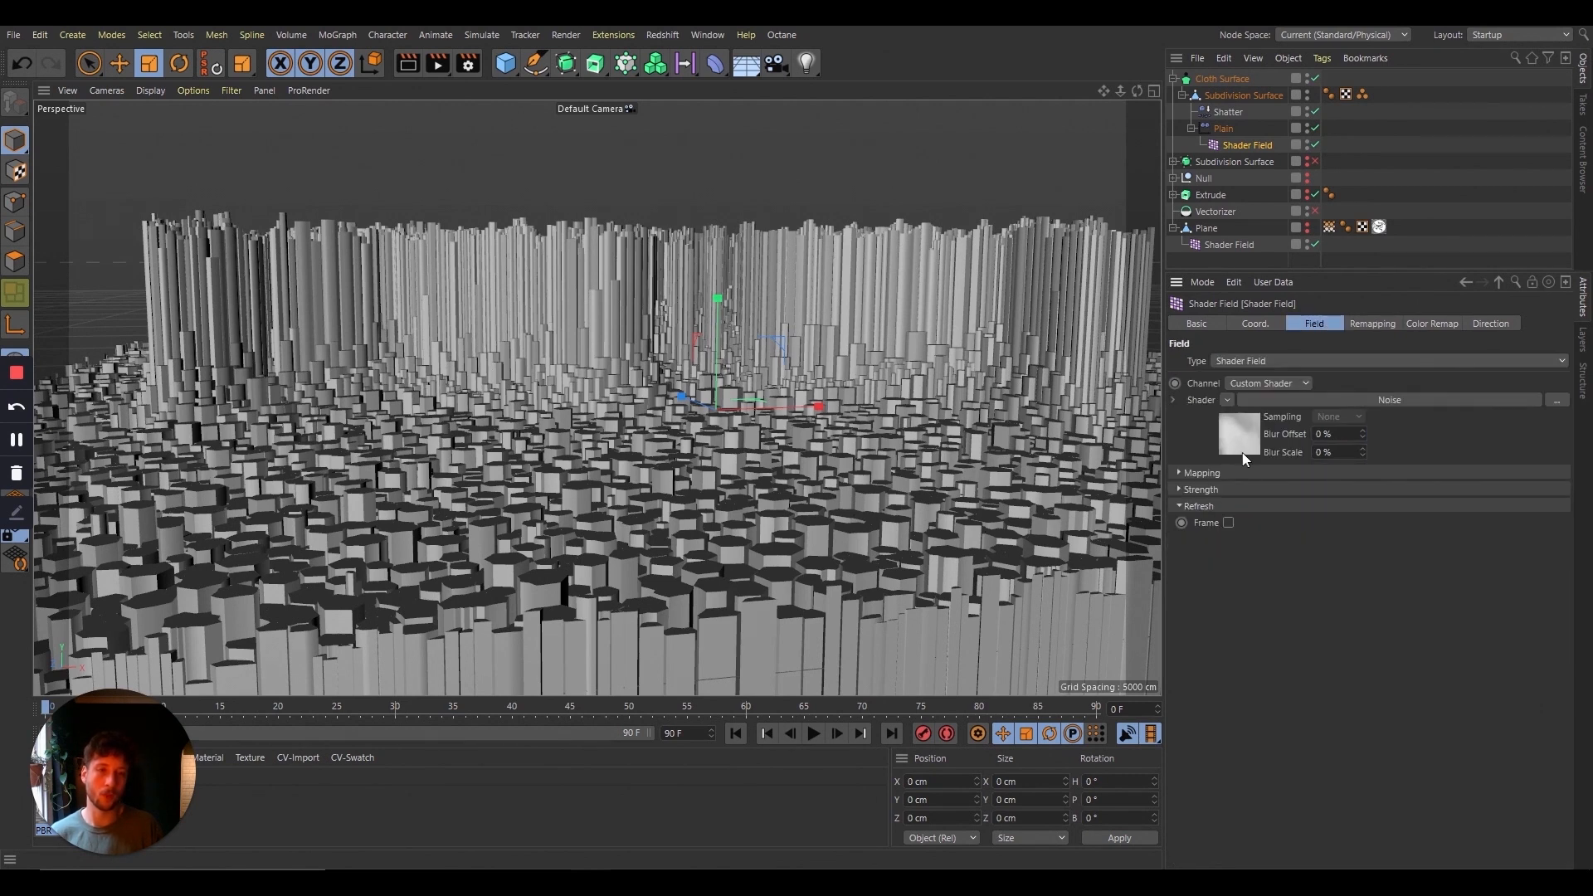
pyautogui.click(1225, 130)
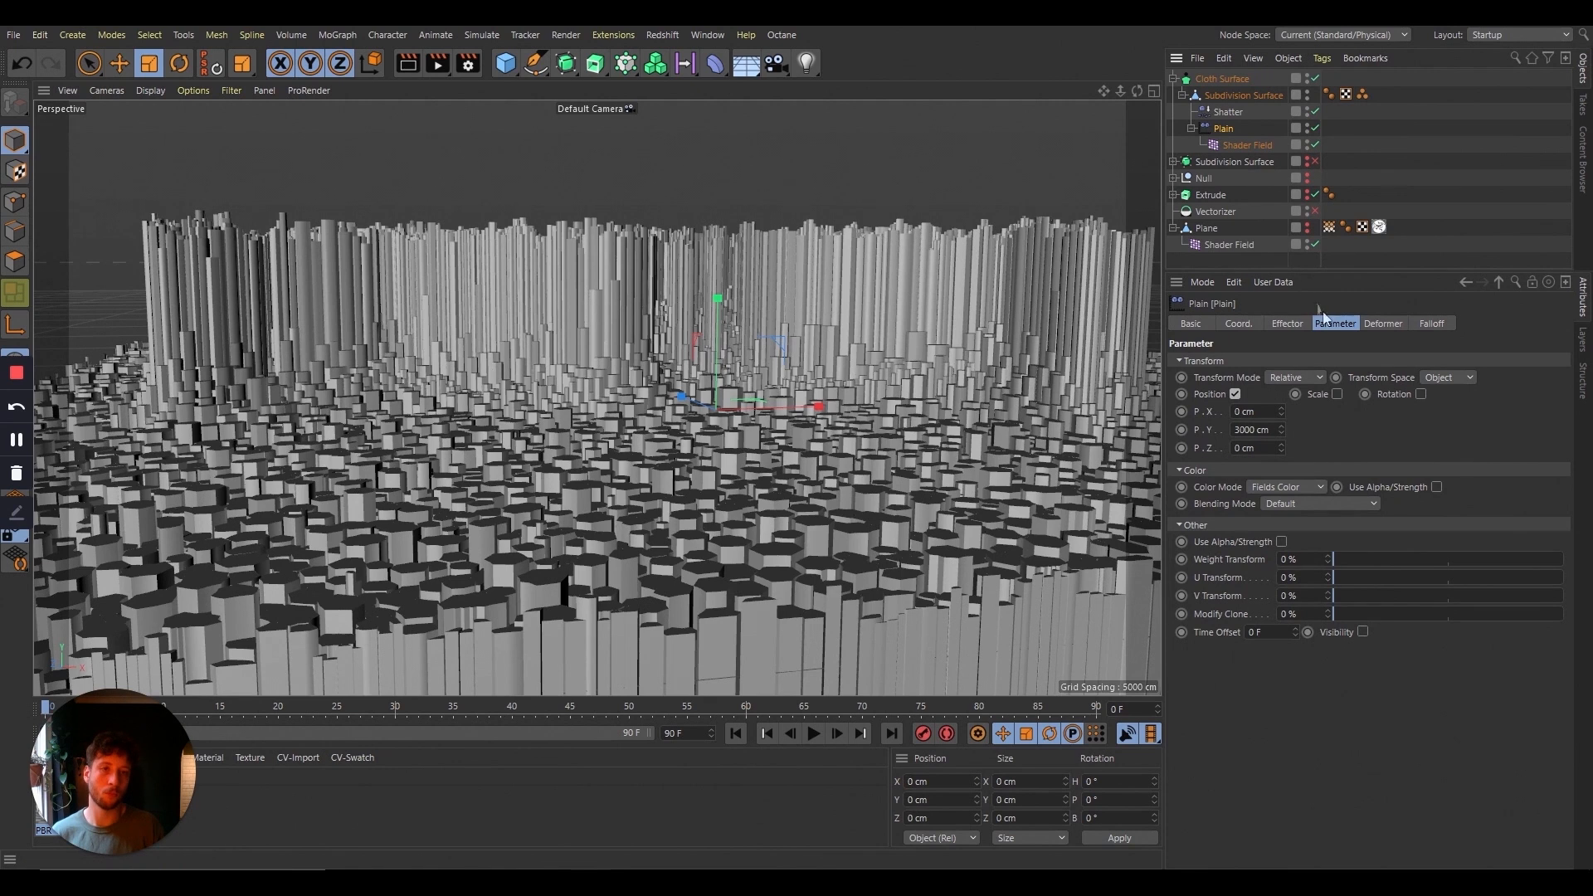
pyautogui.click(1434, 325)
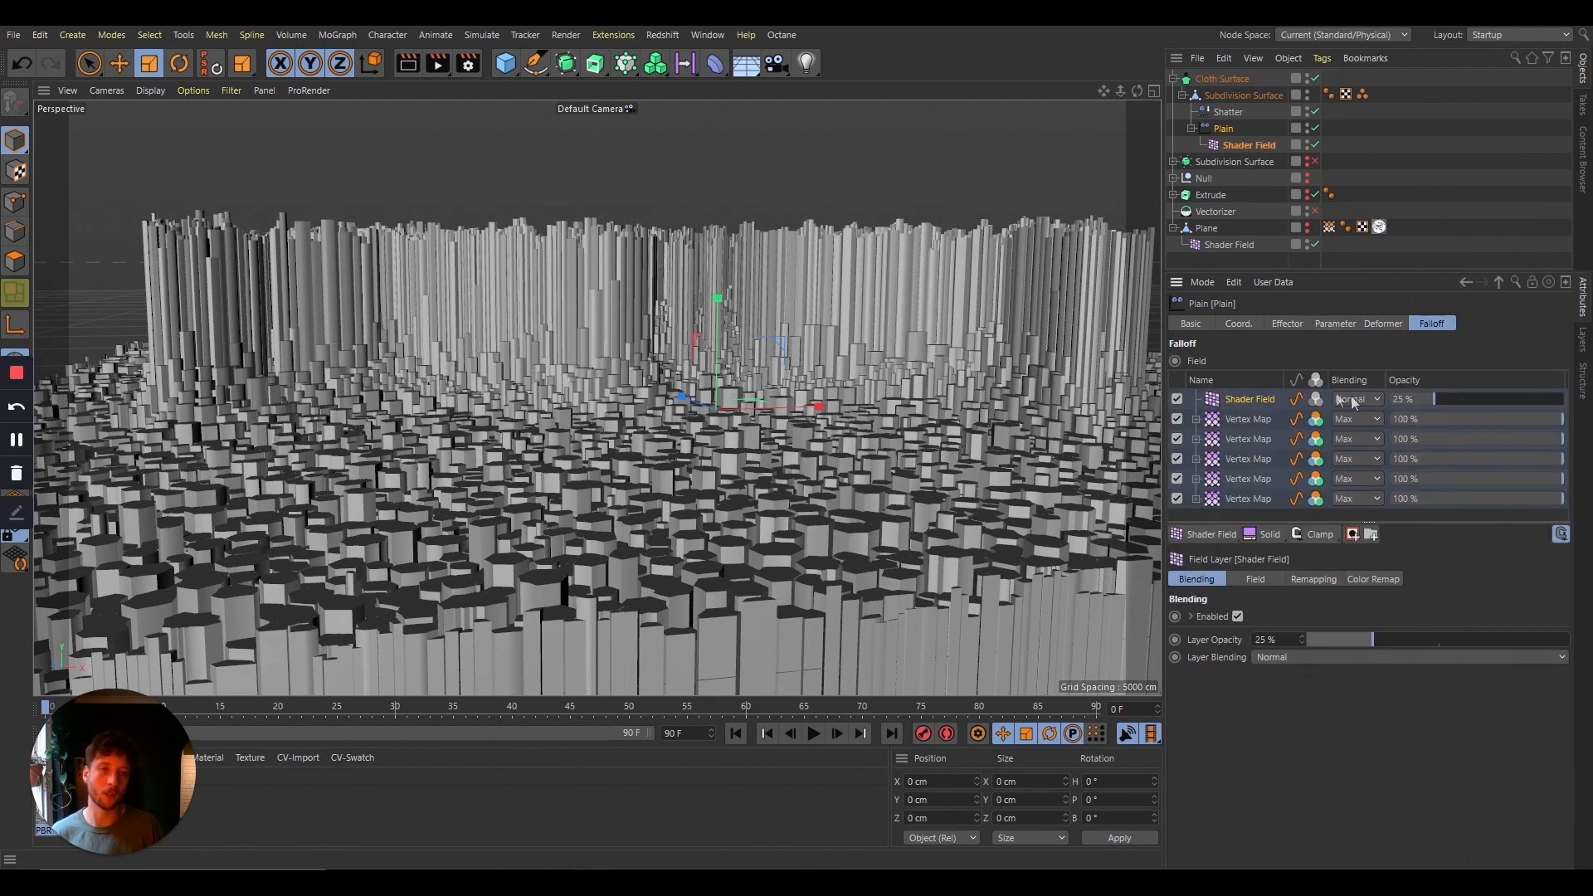
pyautogui.click(1317, 579)
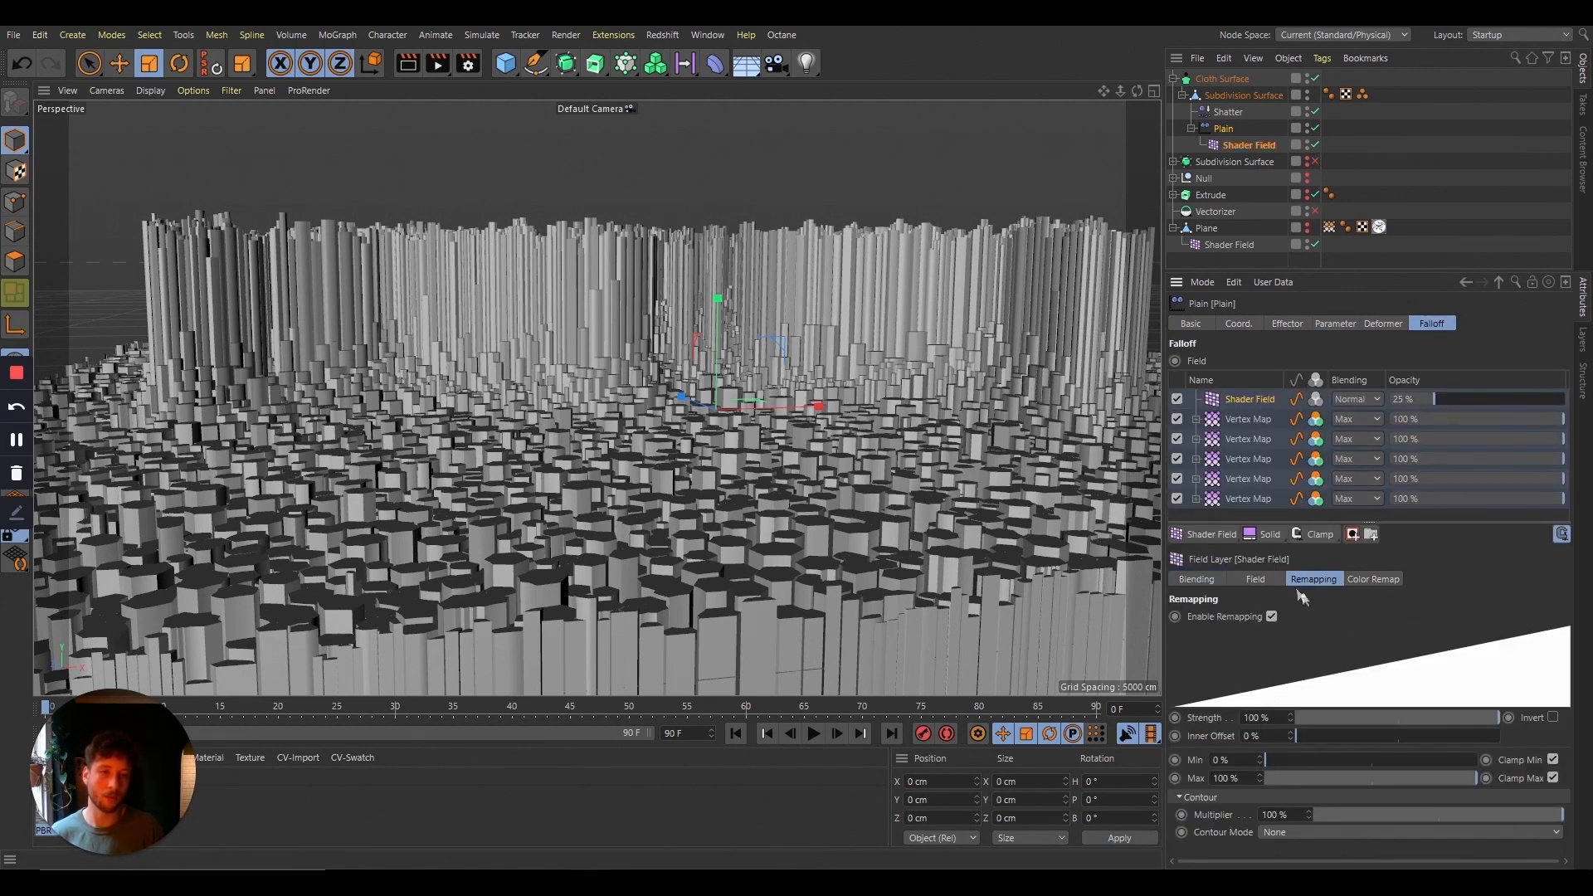
pyautogui.click(1258, 580)
pyautogui.click(1204, 580)
pyautogui.click(1289, 642)
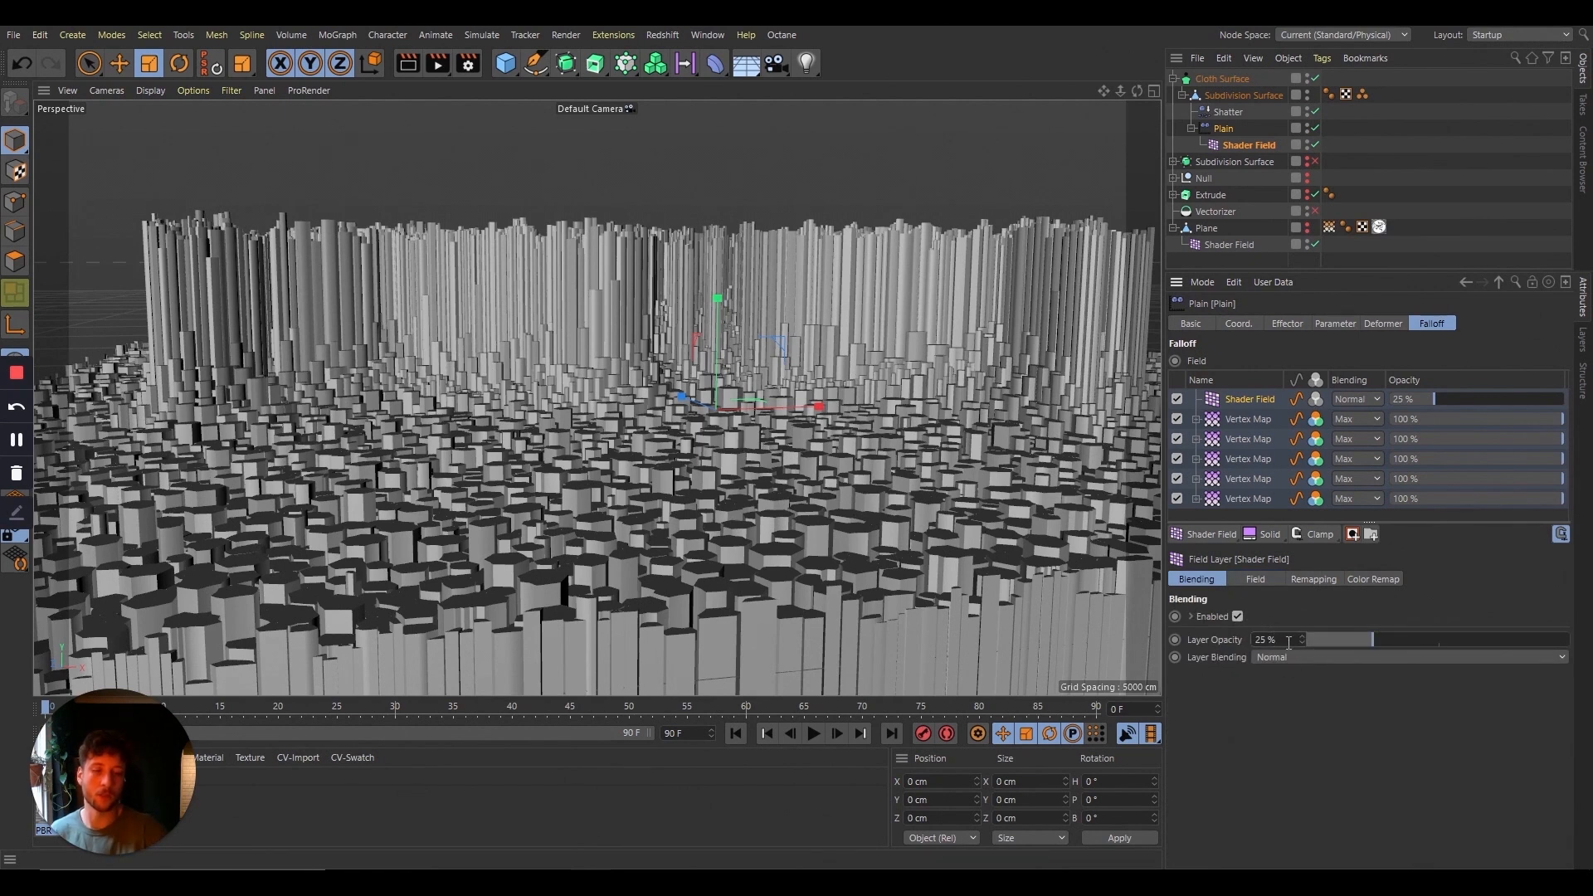
pyautogui.write('/2')
pyautogui.press('Return')
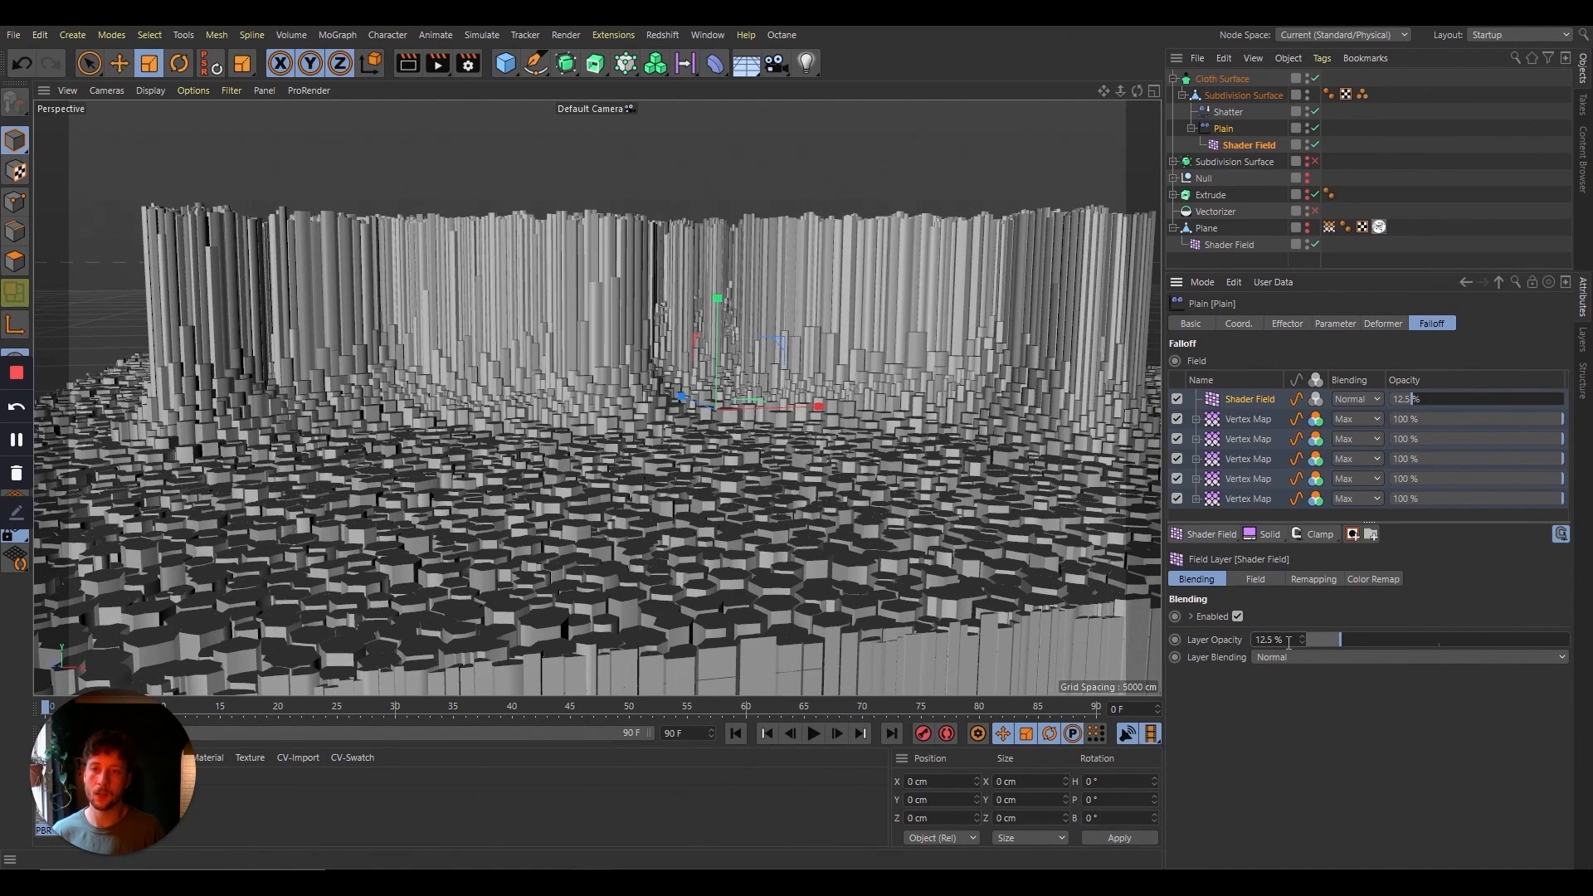
# Step: Collapse the Cloth Surface hierarchy and add a Plane object with a width and height of 20000 cm
pyautogui.moveTo(1137, 91); pyautogui.dragTo(1219, 92)
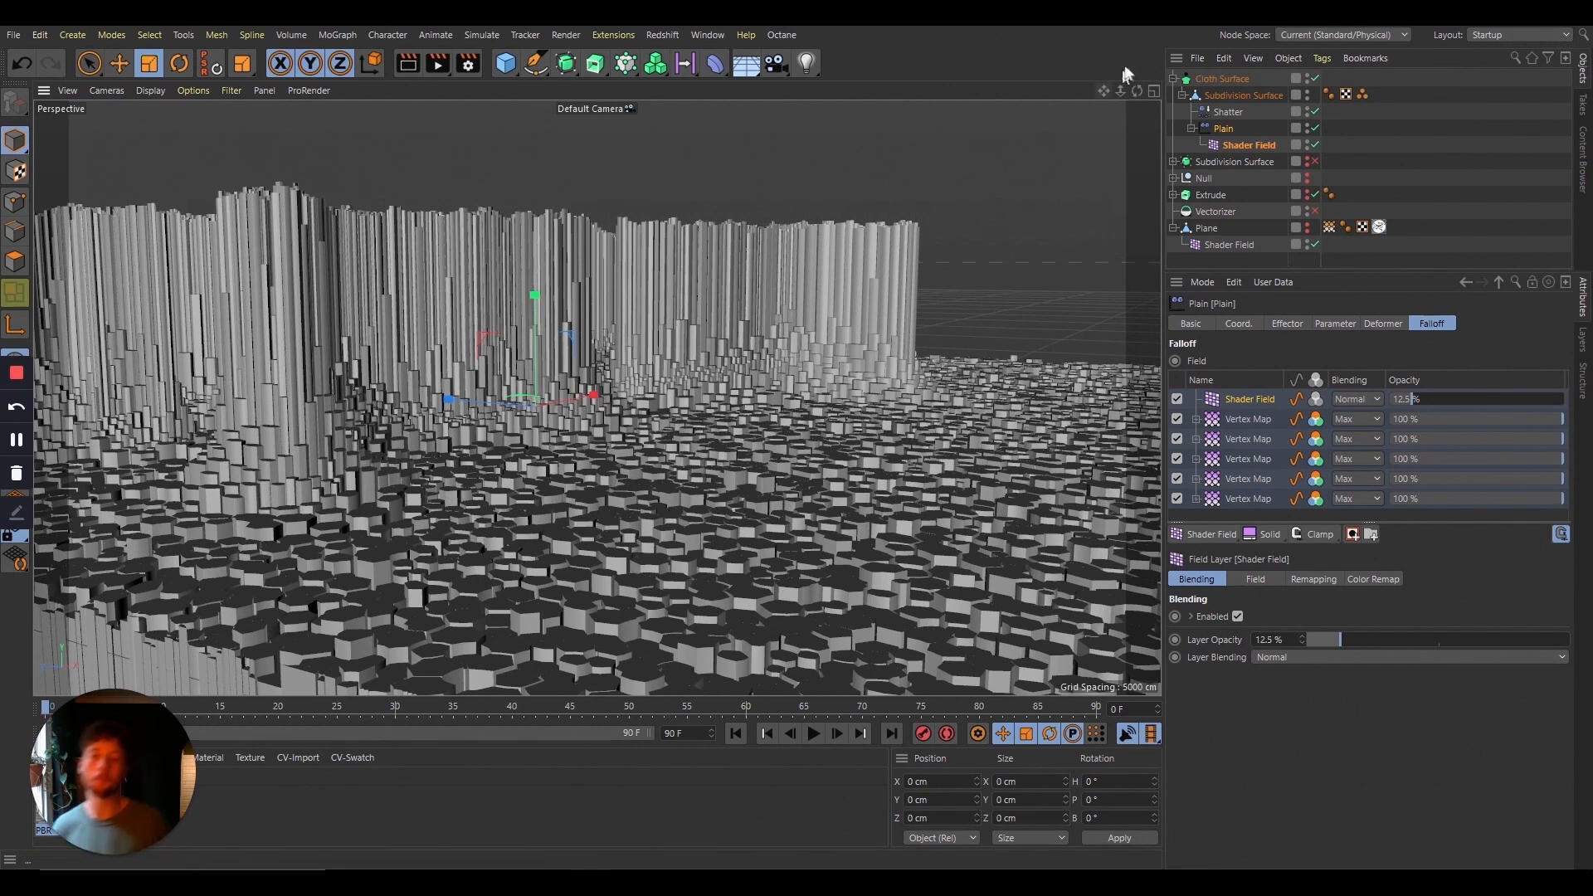
pyautogui.moveTo(1130, 98)
pyautogui.mouseDown()
pyautogui.moveTo(1138, 117)
pyautogui.moveTo(1110, 73)
pyautogui.moveTo(1159, 121)
pyautogui.moveTo(1136, 119)
pyautogui.mouseUp()
pyautogui.click(1173, 78)
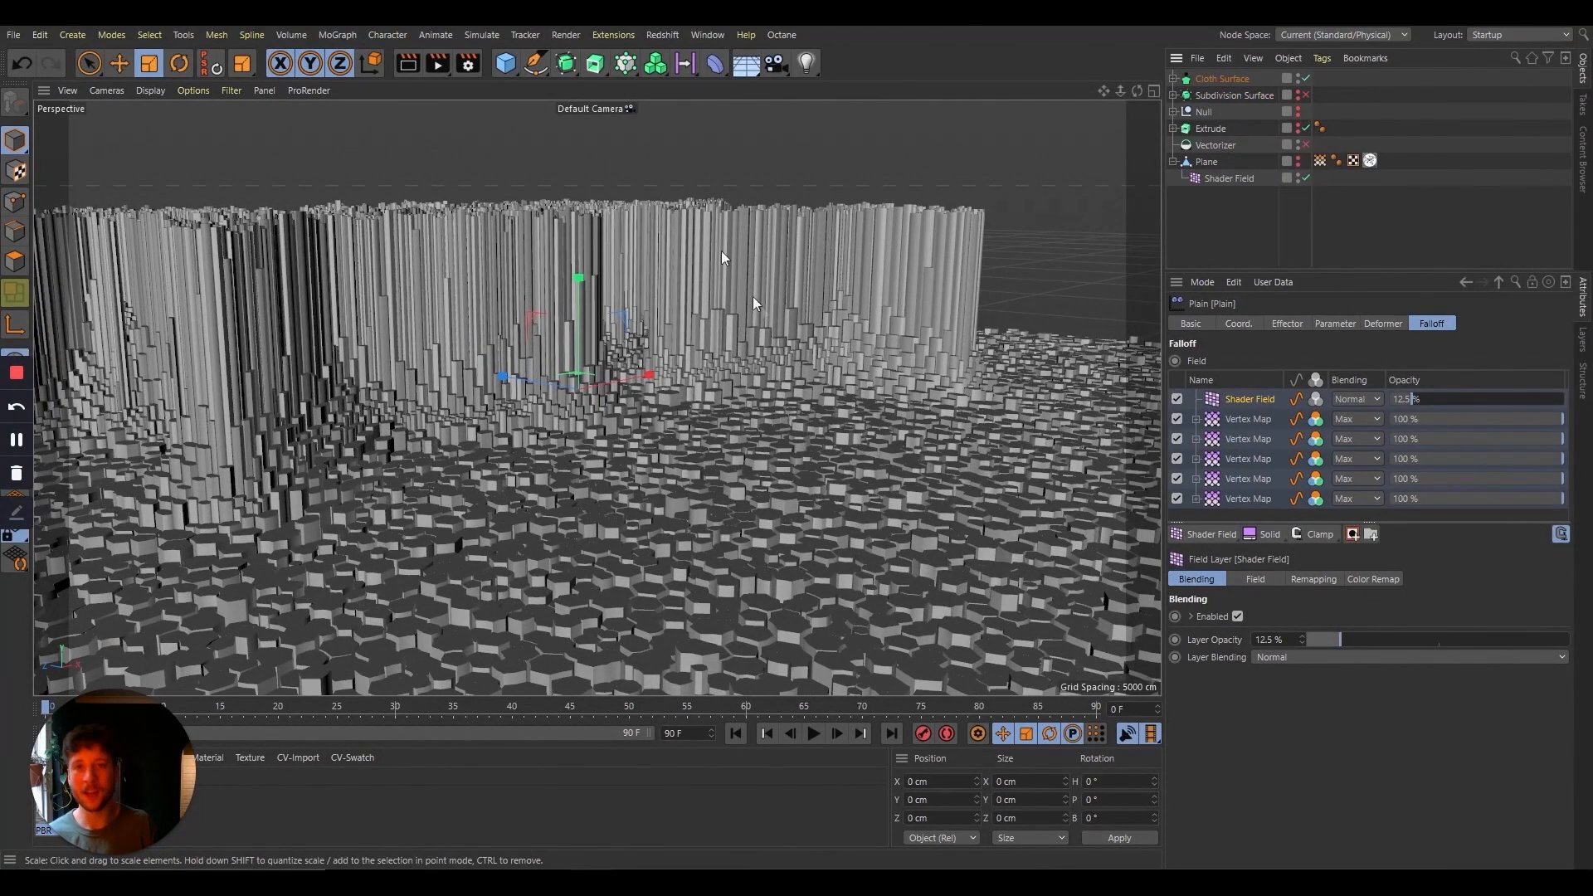
pyautogui.click(510, 69)
pyautogui.click(680, 117)
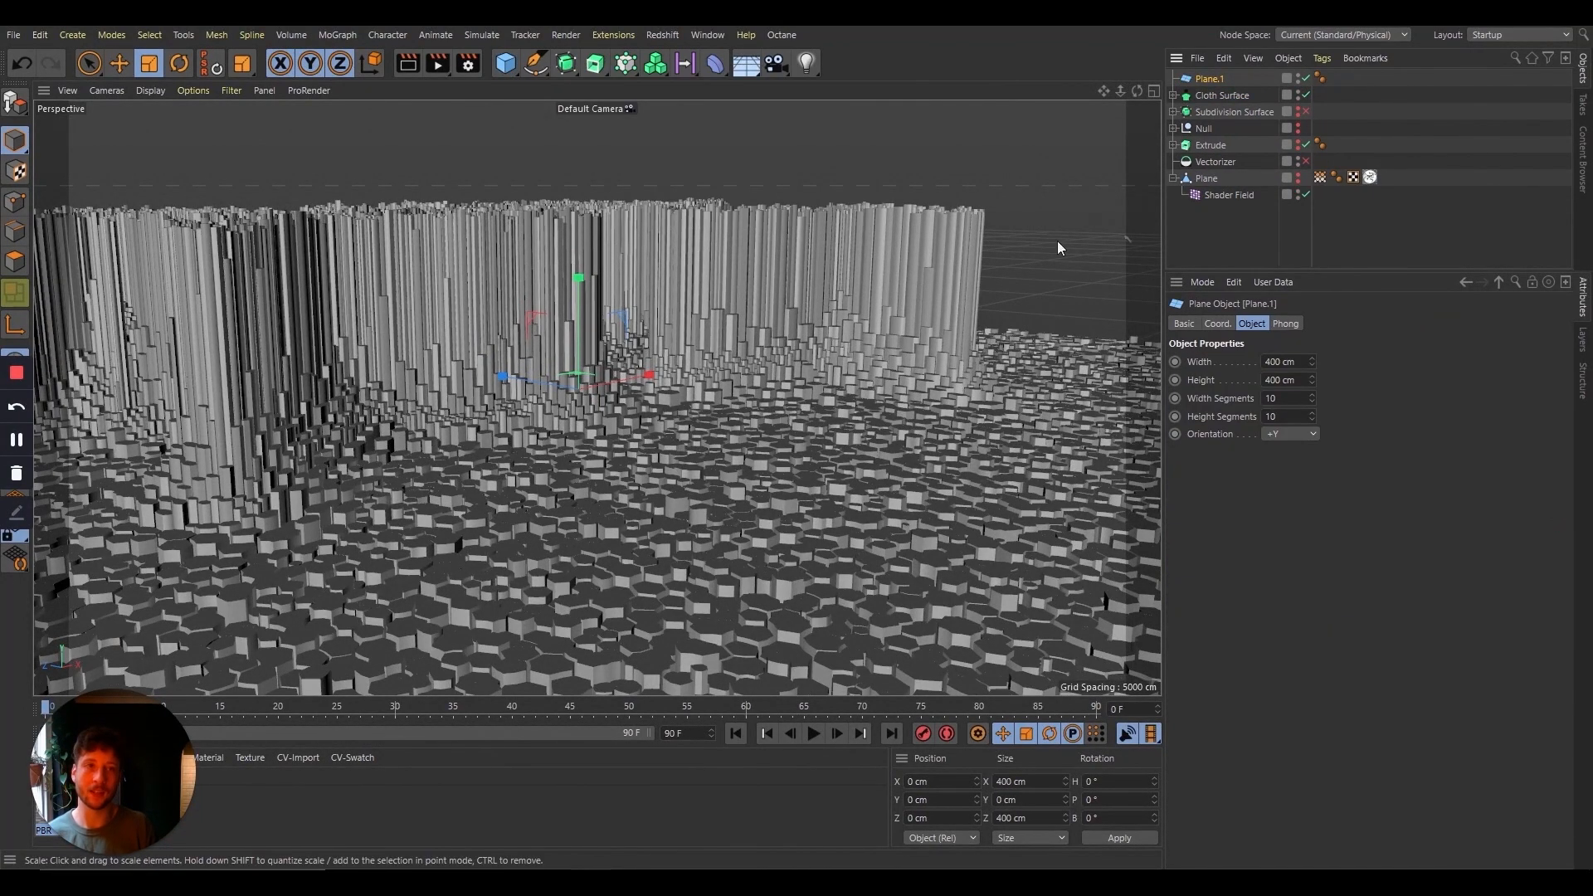
pyautogui.write('20000')
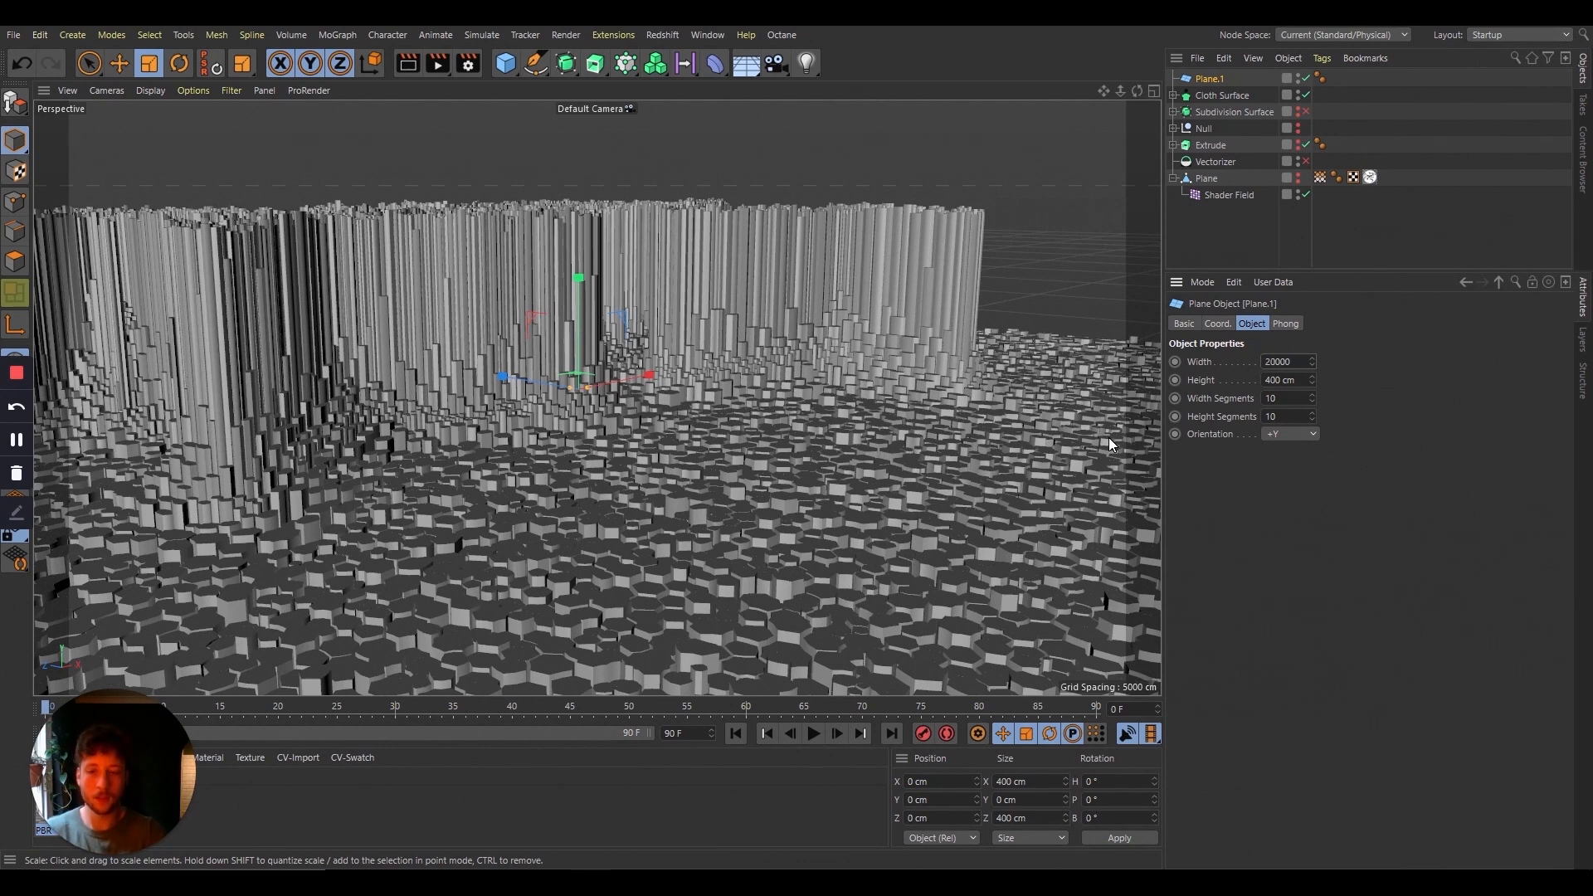
pyautogui.press('Tab')
pyautogui.write('20000')
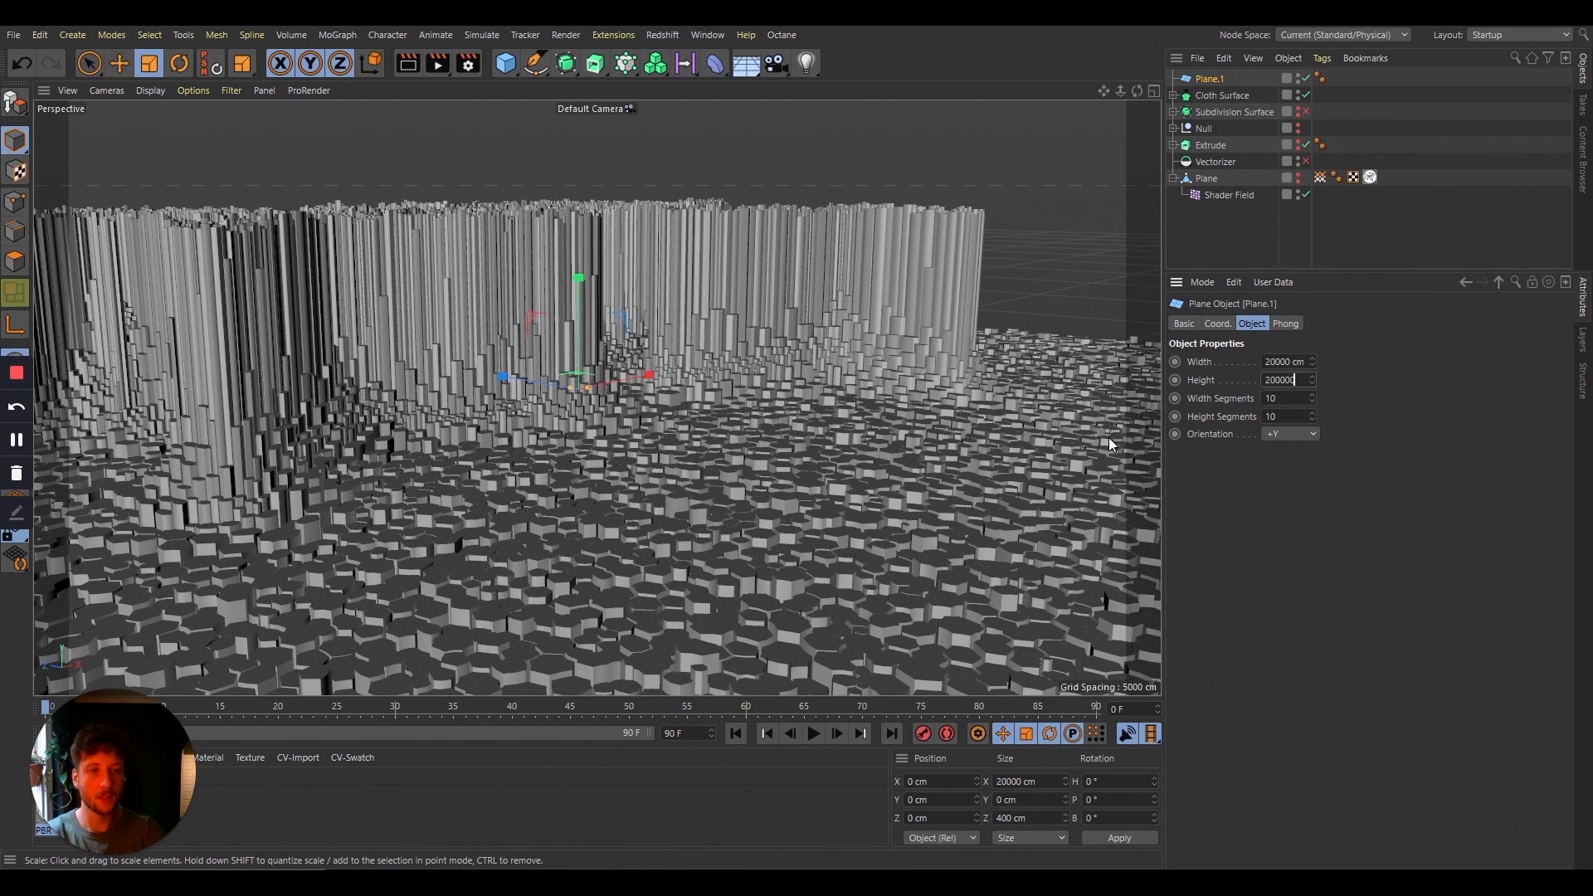
pyautogui.press('Return')
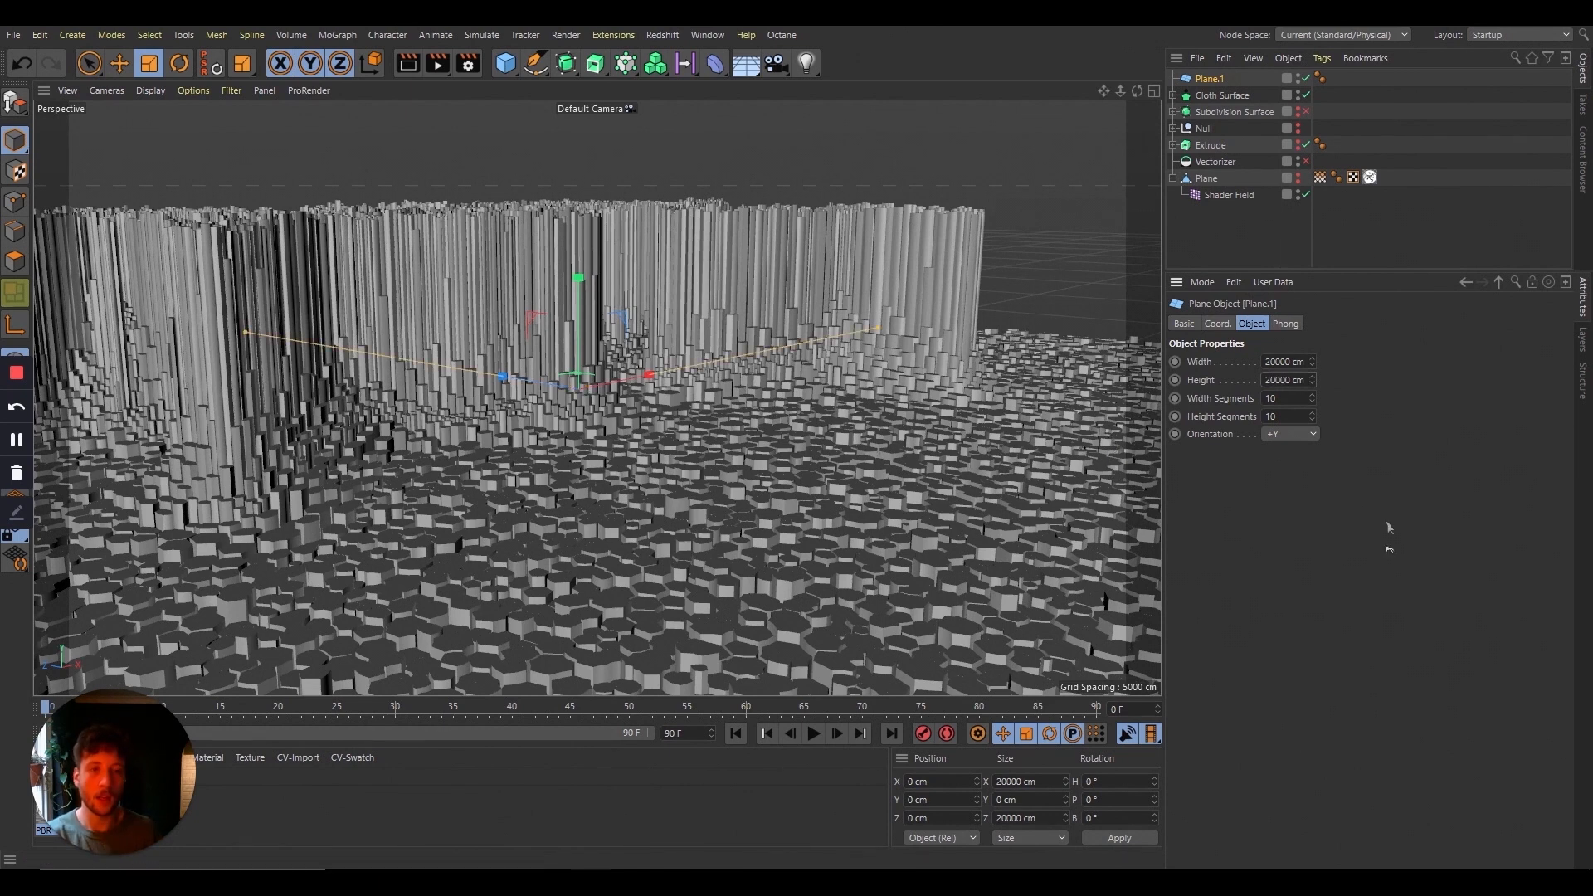
# Step: Set the new plane's width segments and height segments to 200
pyautogui.click(1284, 400)
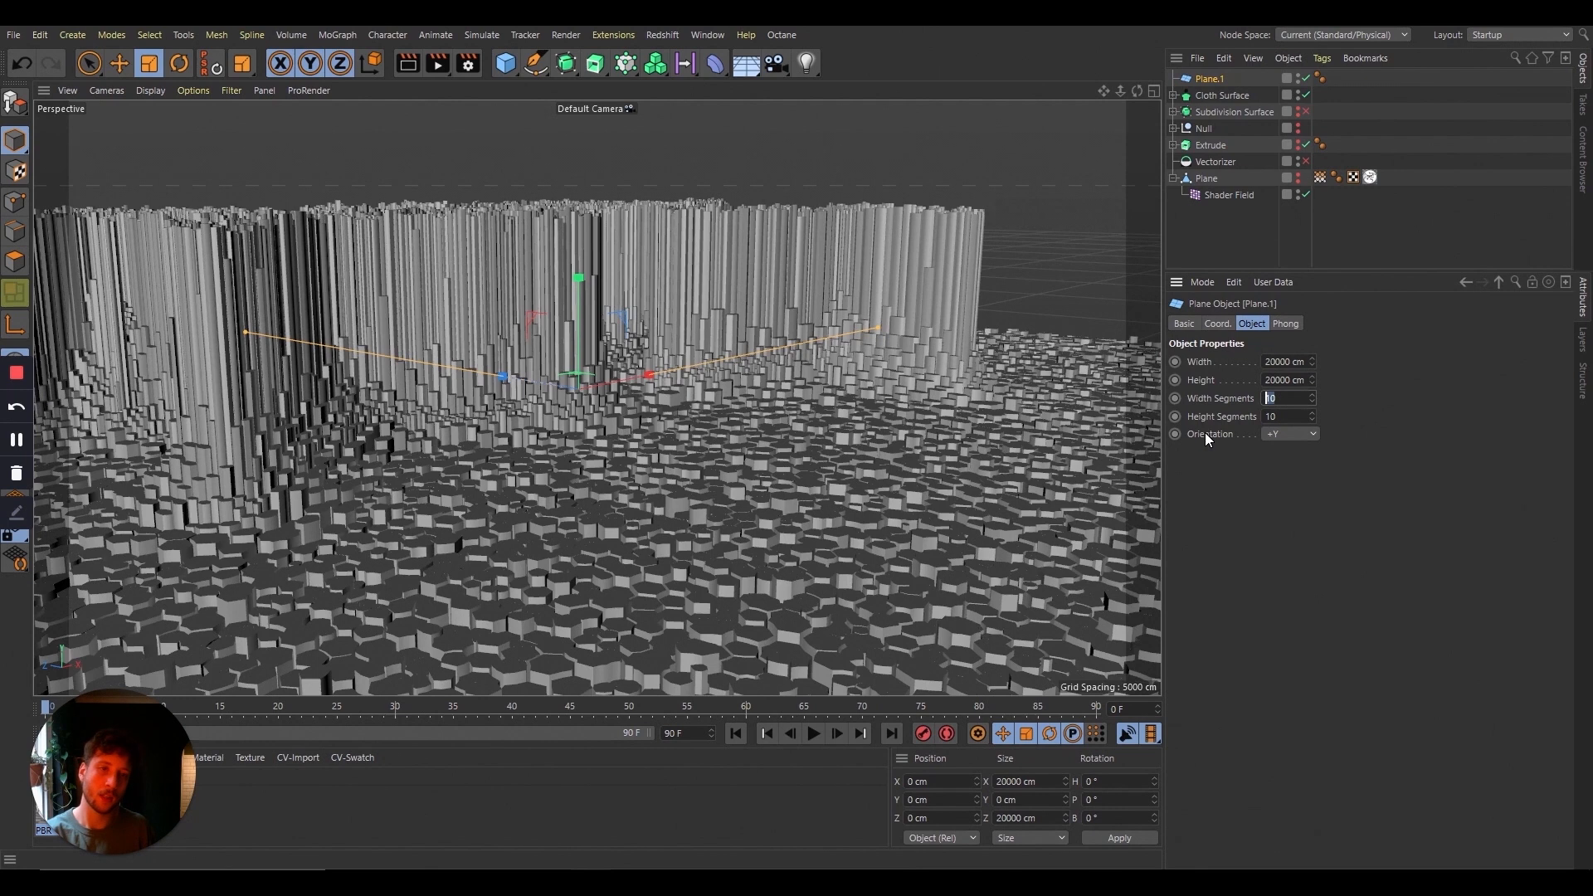
pyautogui.write('200')
pyautogui.press('Tab')
pyautogui.write('200')
pyautogui.press('Return')
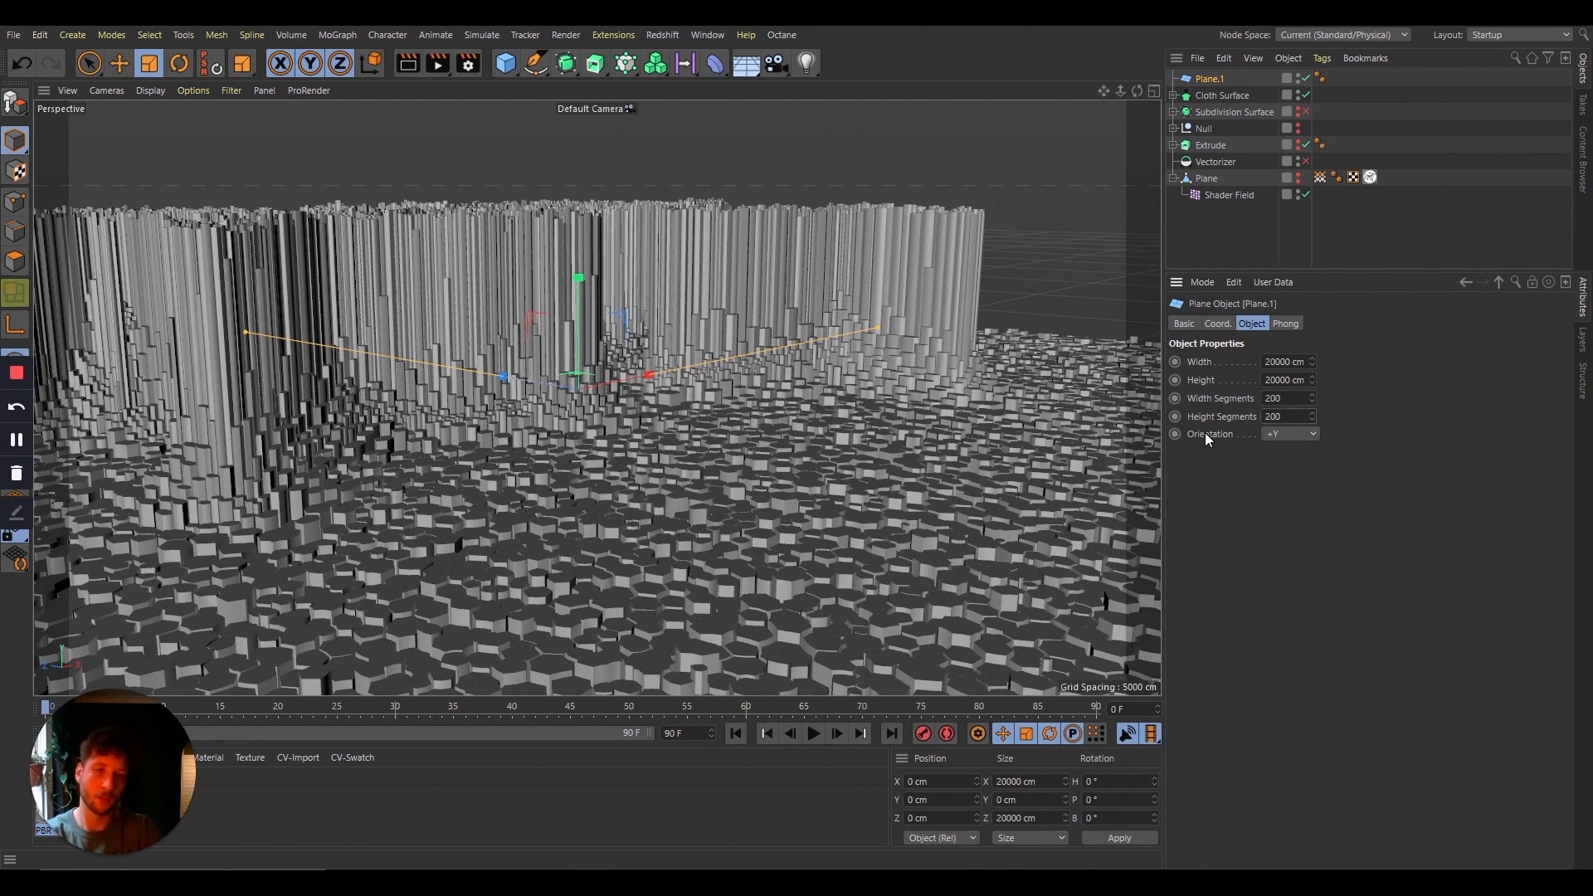
# Step: Raise the new plane along Y to about 218 cm so it covers most of the low honeycomb cells
pyautogui.moveTo(1120, 91); pyautogui.dragTo(1106, 227)
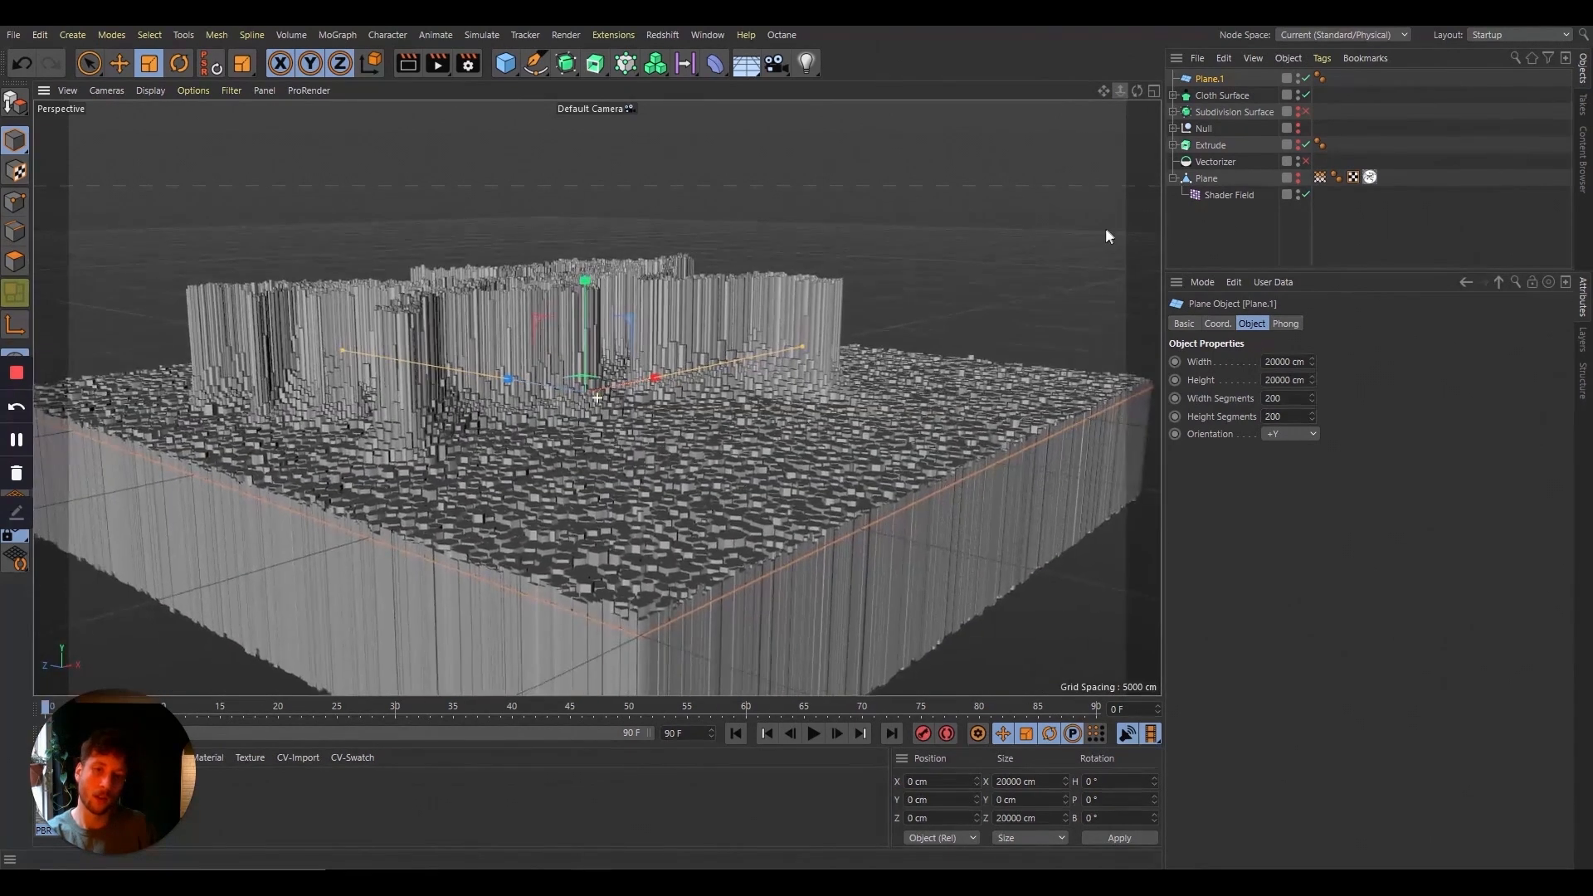
pyautogui.click(114, 68)
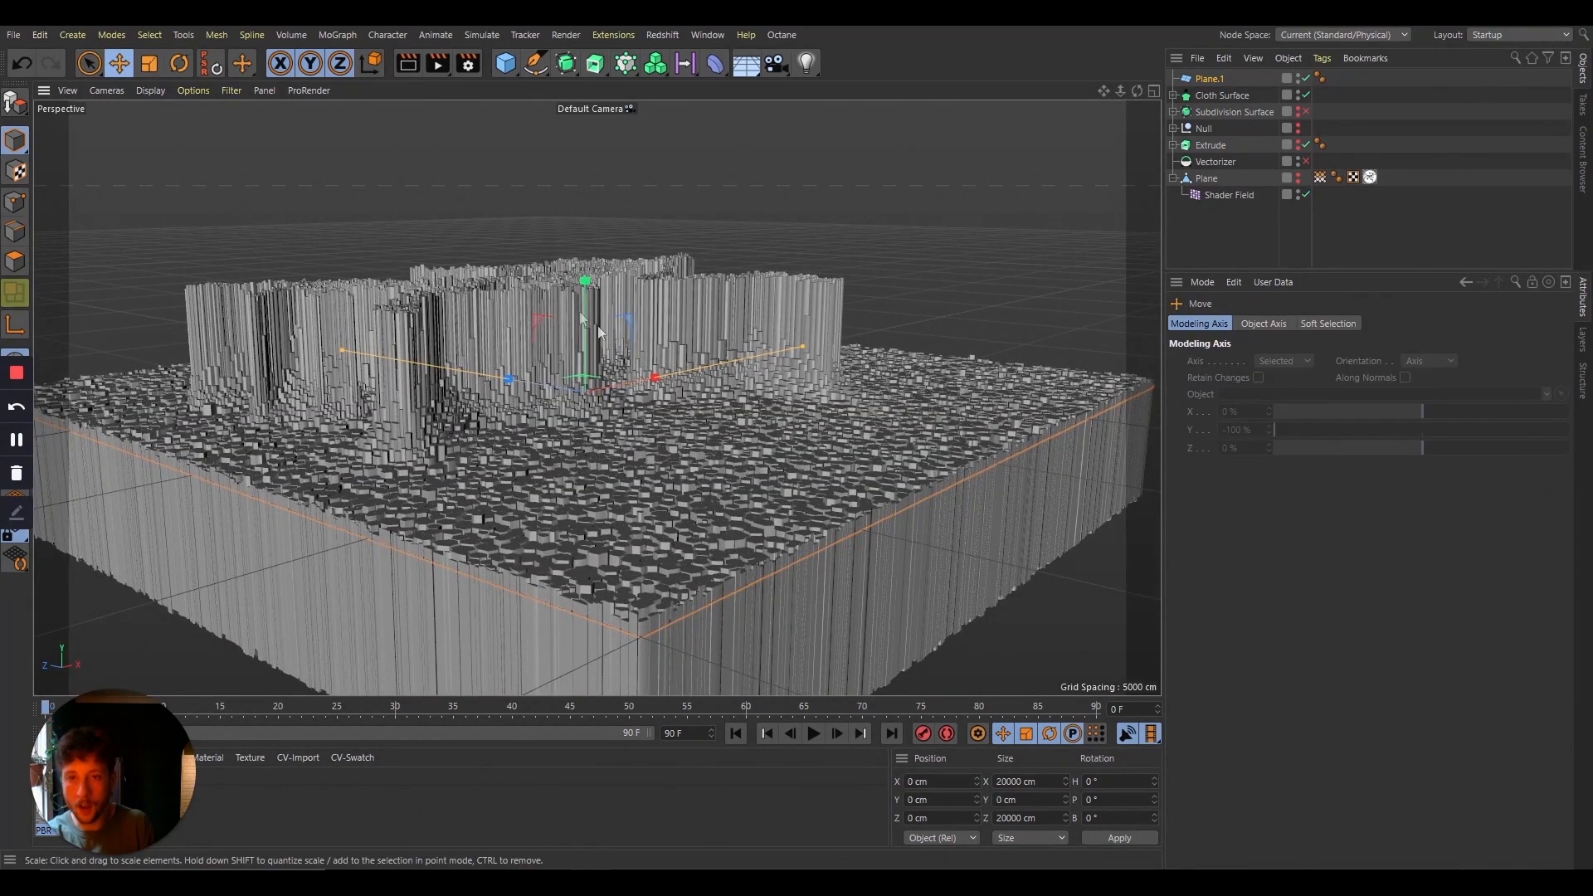
pyautogui.moveTo(586, 285); pyautogui.dragTo(599, 281)
# Step: Turn on the new plane's display color and set it to a fully saturated orange
pyautogui.moveTo(1138, 92)
pyautogui.mouseDown()
pyautogui.moveTo(1142, 137)
pyautogui.moveTo(1142, 76)
pyautogui.mouseUp()
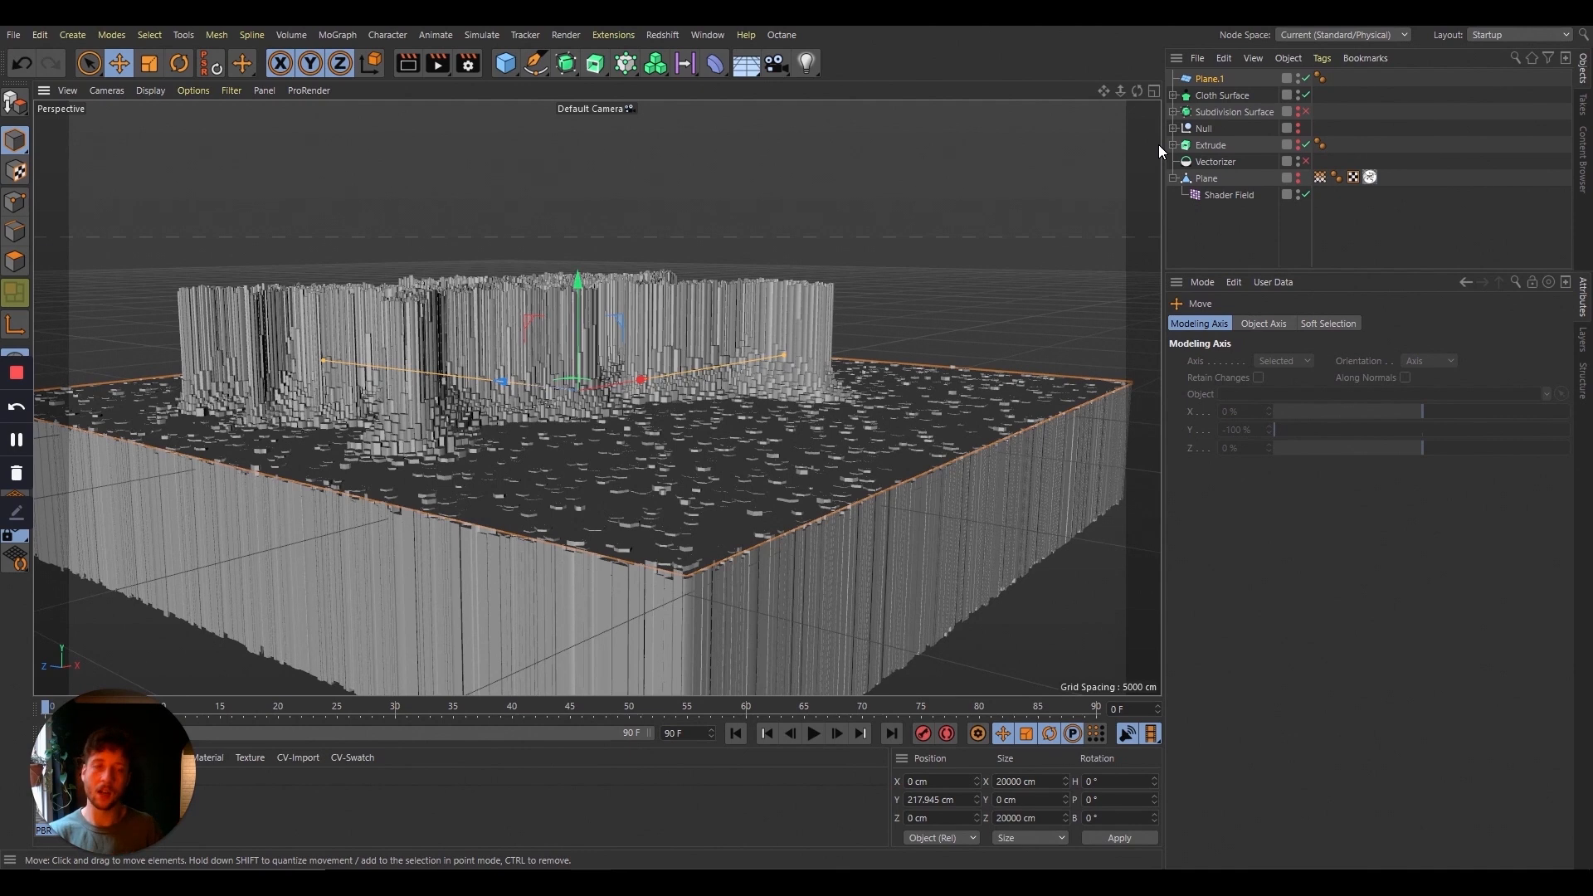
pyautogui.click(1216, 83)
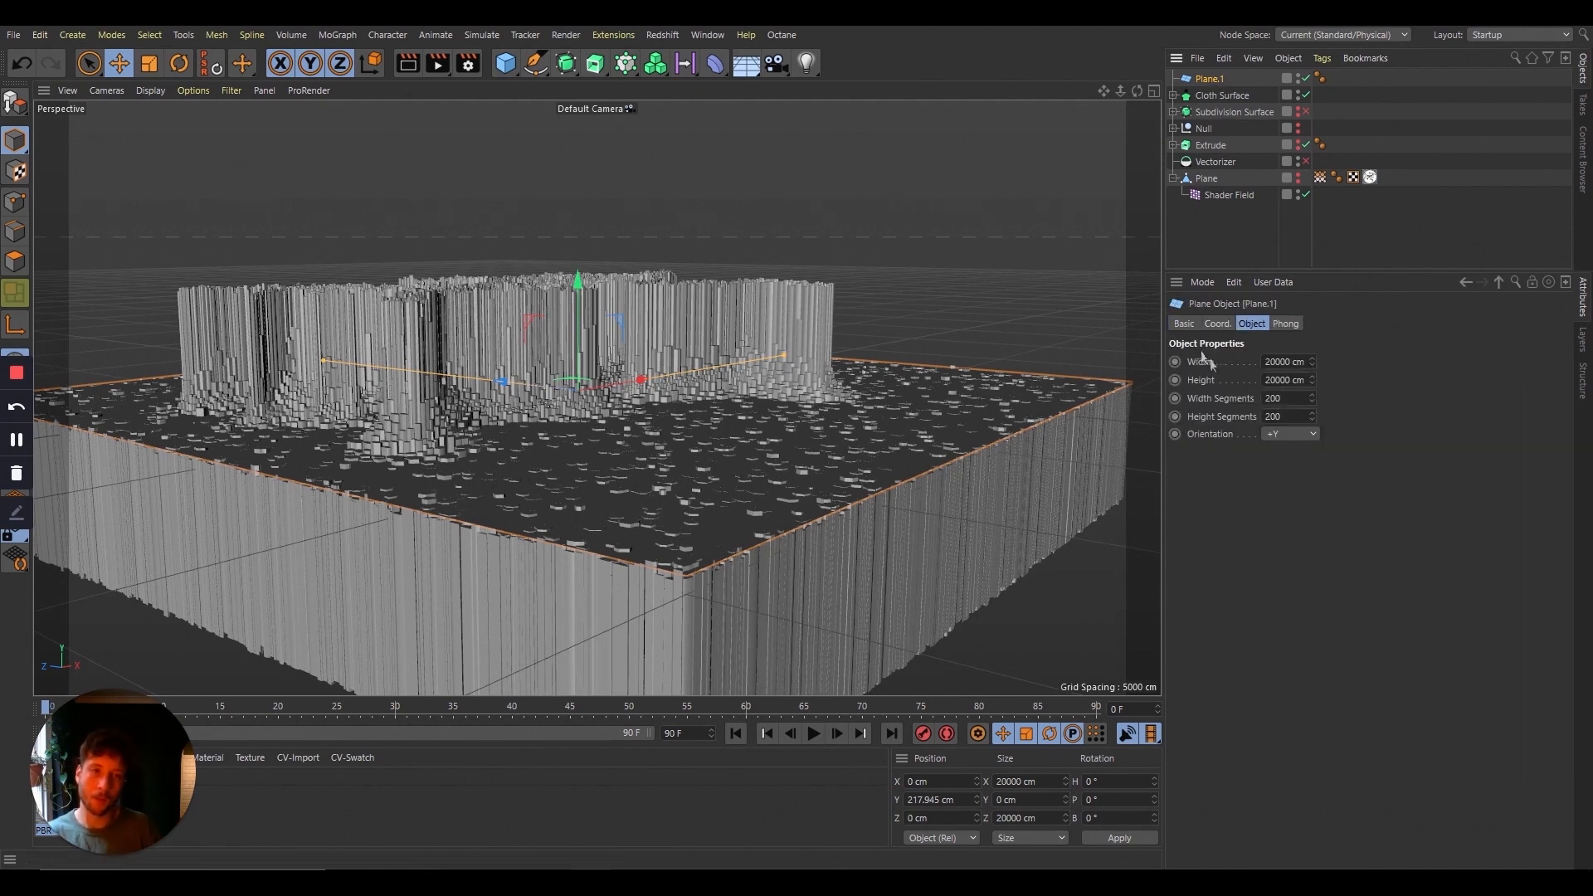
pyautogui.click(1184, 323)
pyautogui.click(1317, 460)
pyautogui.click(1318, 519)
pyautogui.click(1294, 478)
pyautogui.moveTo(1244, 476); pyautogui.dragTo(1461, 511)
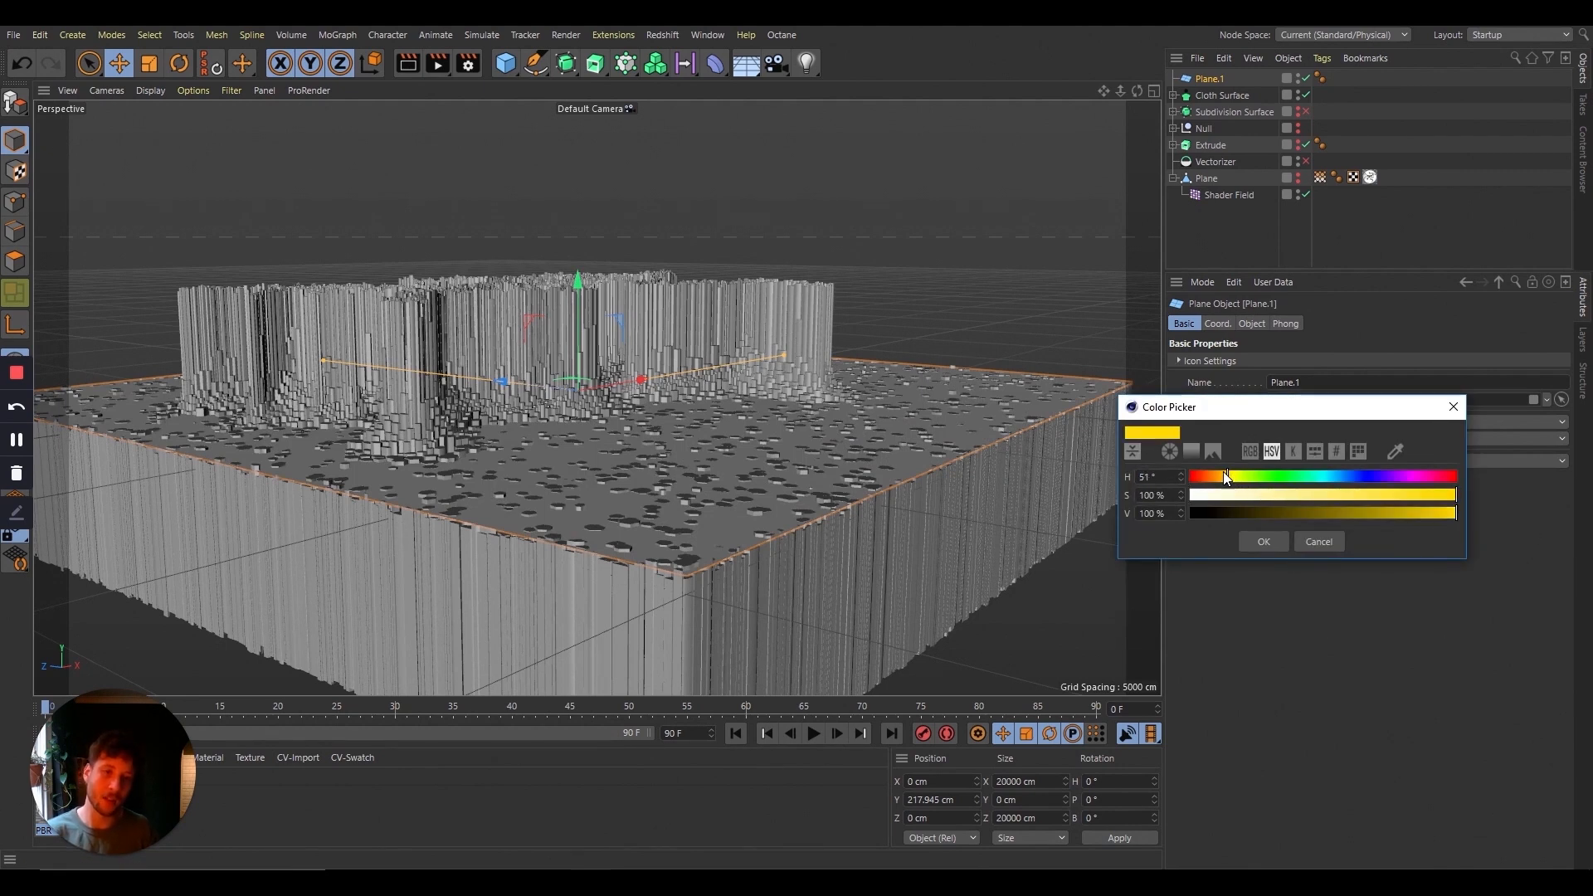
pyautogui.moveTo(1224, 475); pyautogui.dragTo(1218, 478)
pyautogui.click(1255, 542)
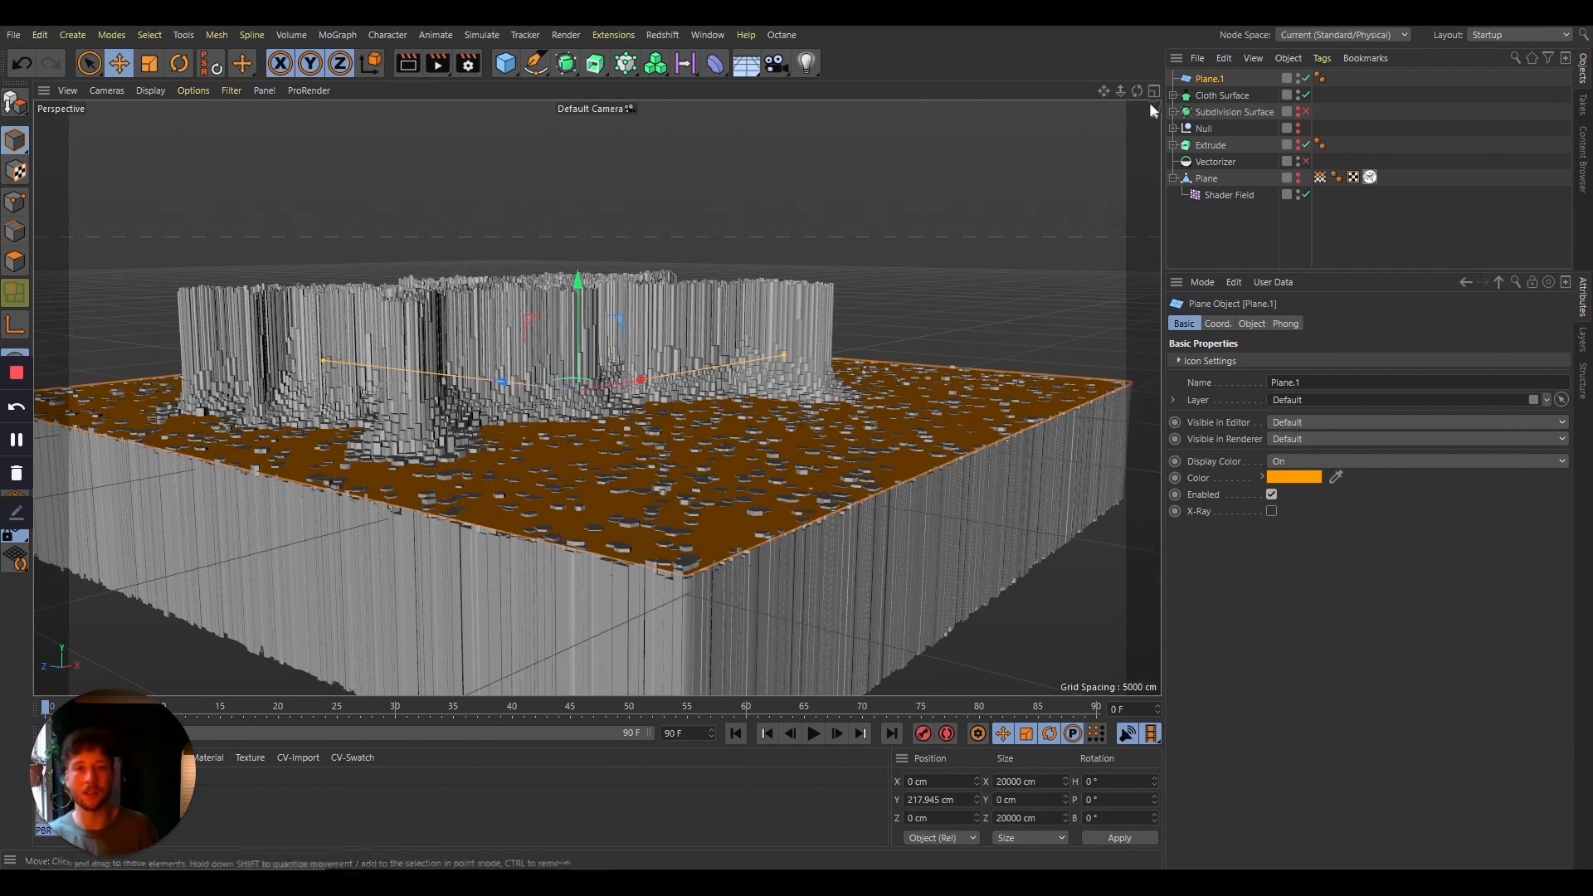
# Step: Turn on the Cloth Surface's display color and set it to a fully saturated orange with a hue of 31°
pyautogui.moveTo(1136, 90); pyautogui.dragTo(1107, 107)
pyautogui.click(1221, 95)
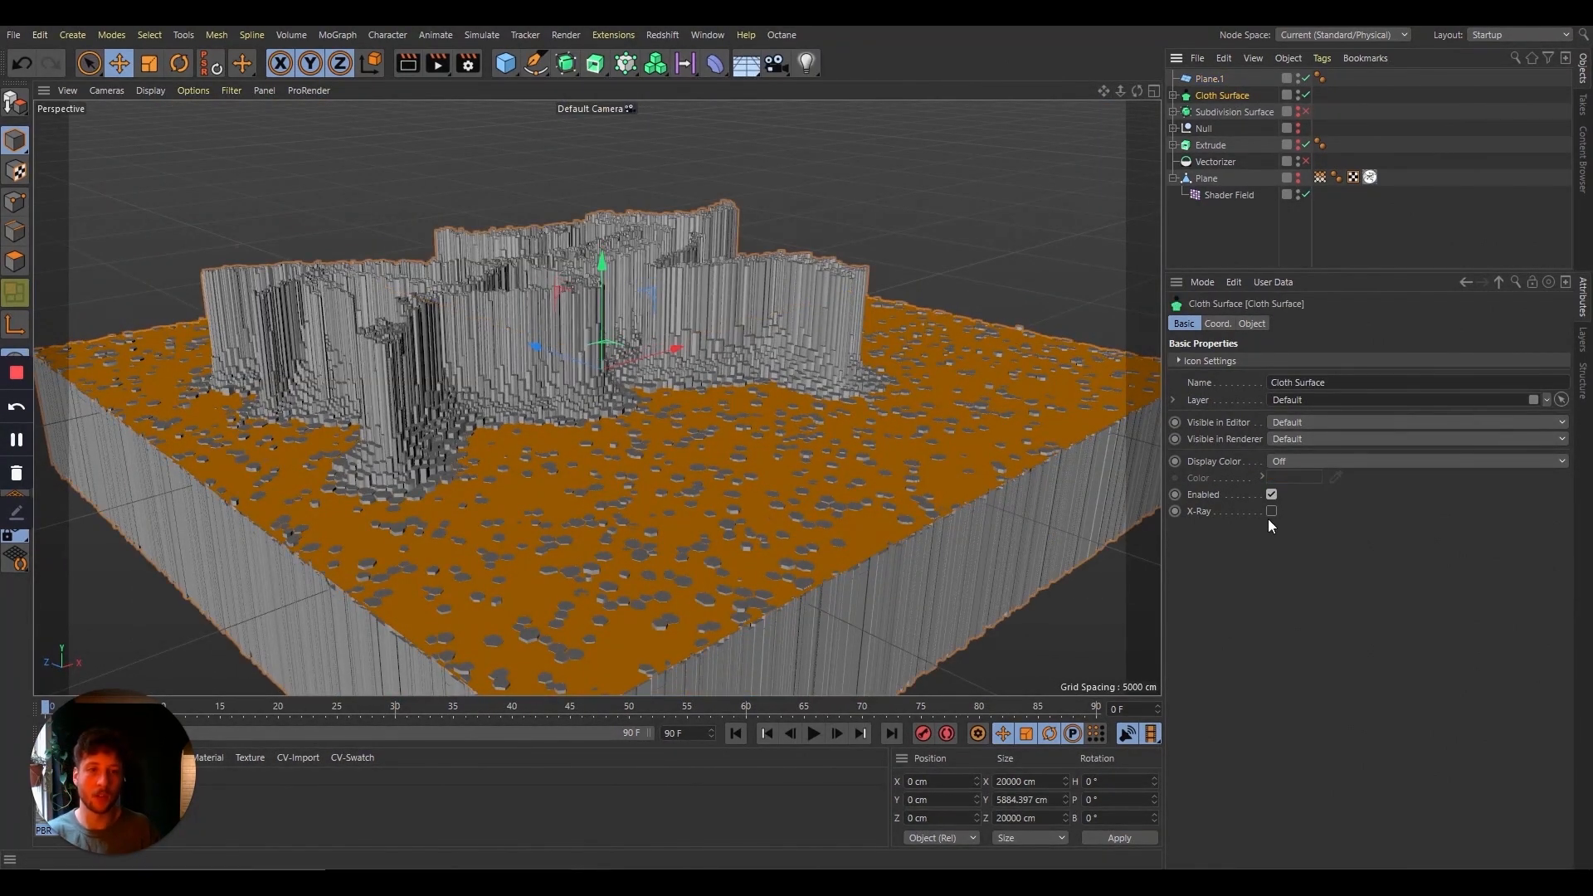
pyautogui.click(1291, 463)
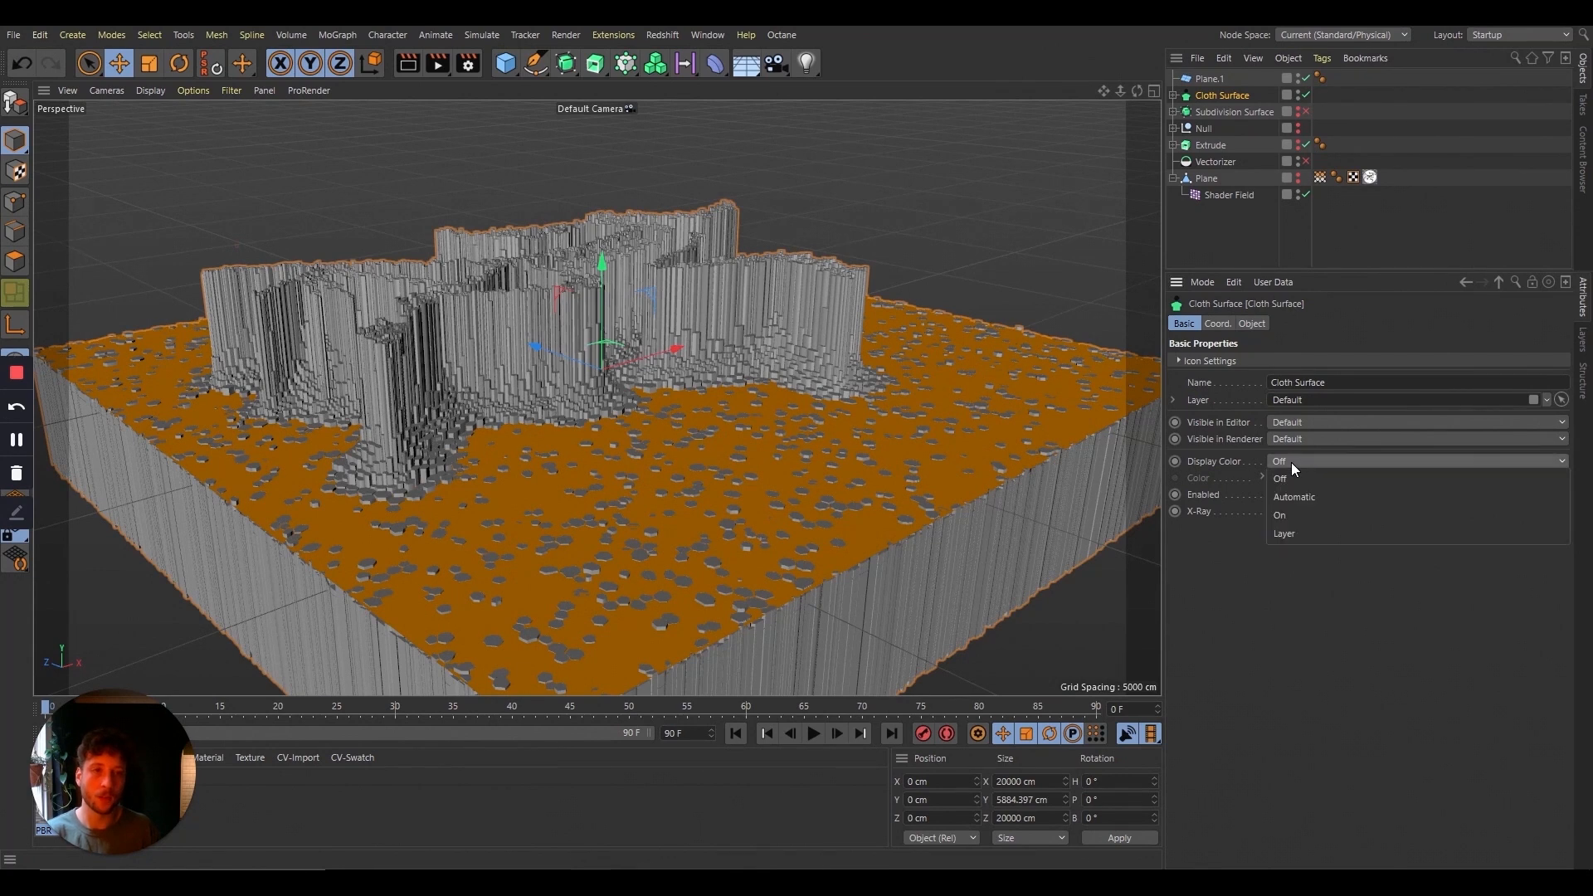
pyautogui.click(1287, 512)
pyautogui.click(1295, 478)
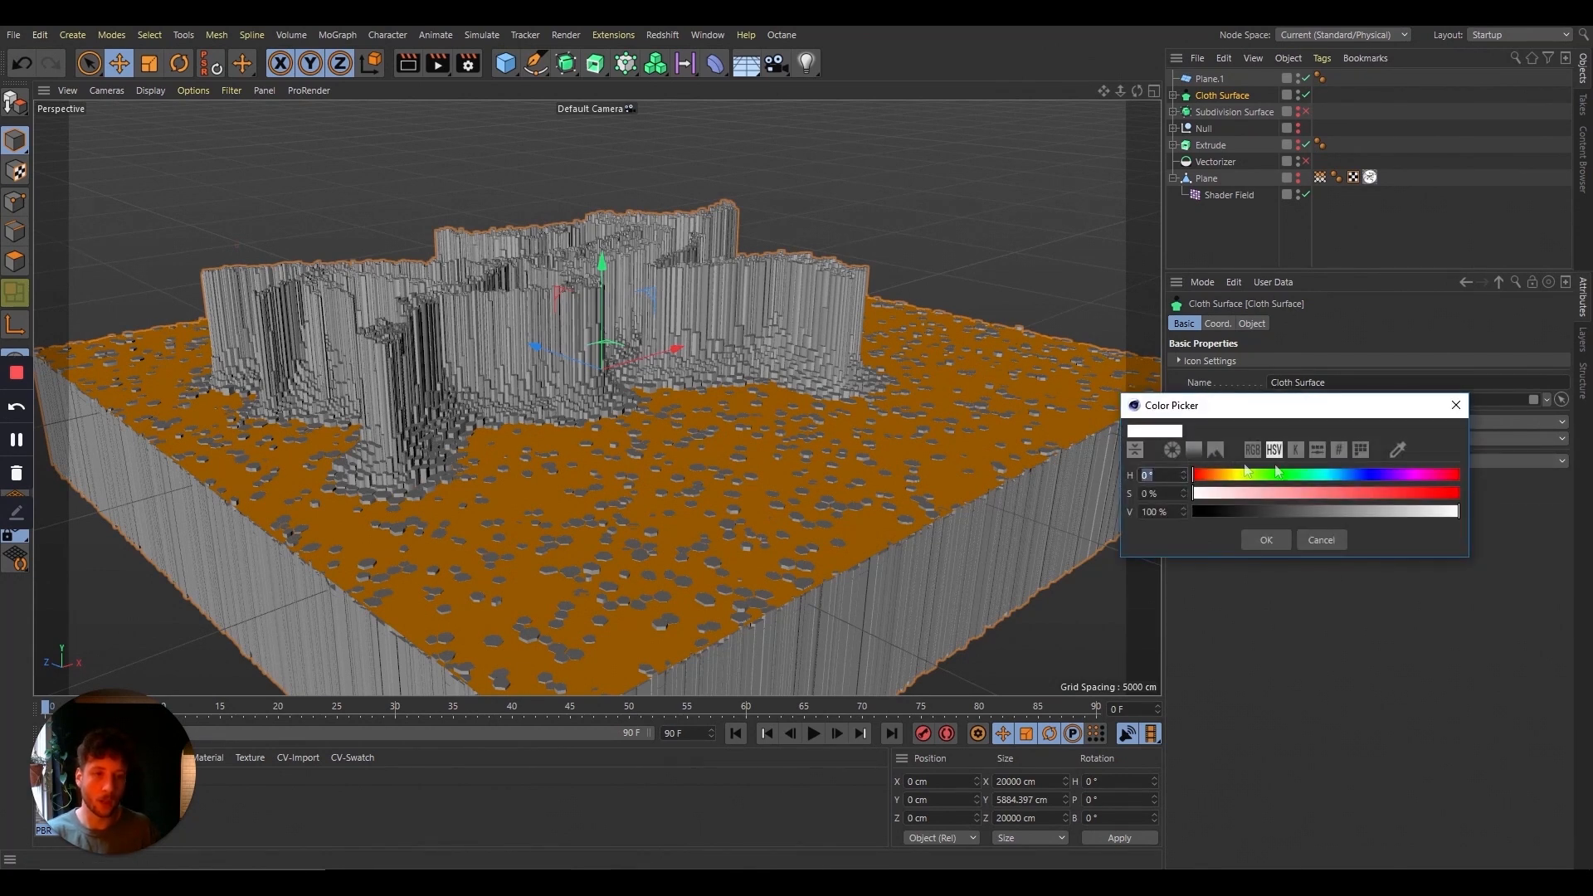
pyautogui.click(1221, 475)
pyautogui.moveTo(1402, 498); pyautogui.dragTo(1530, 525)
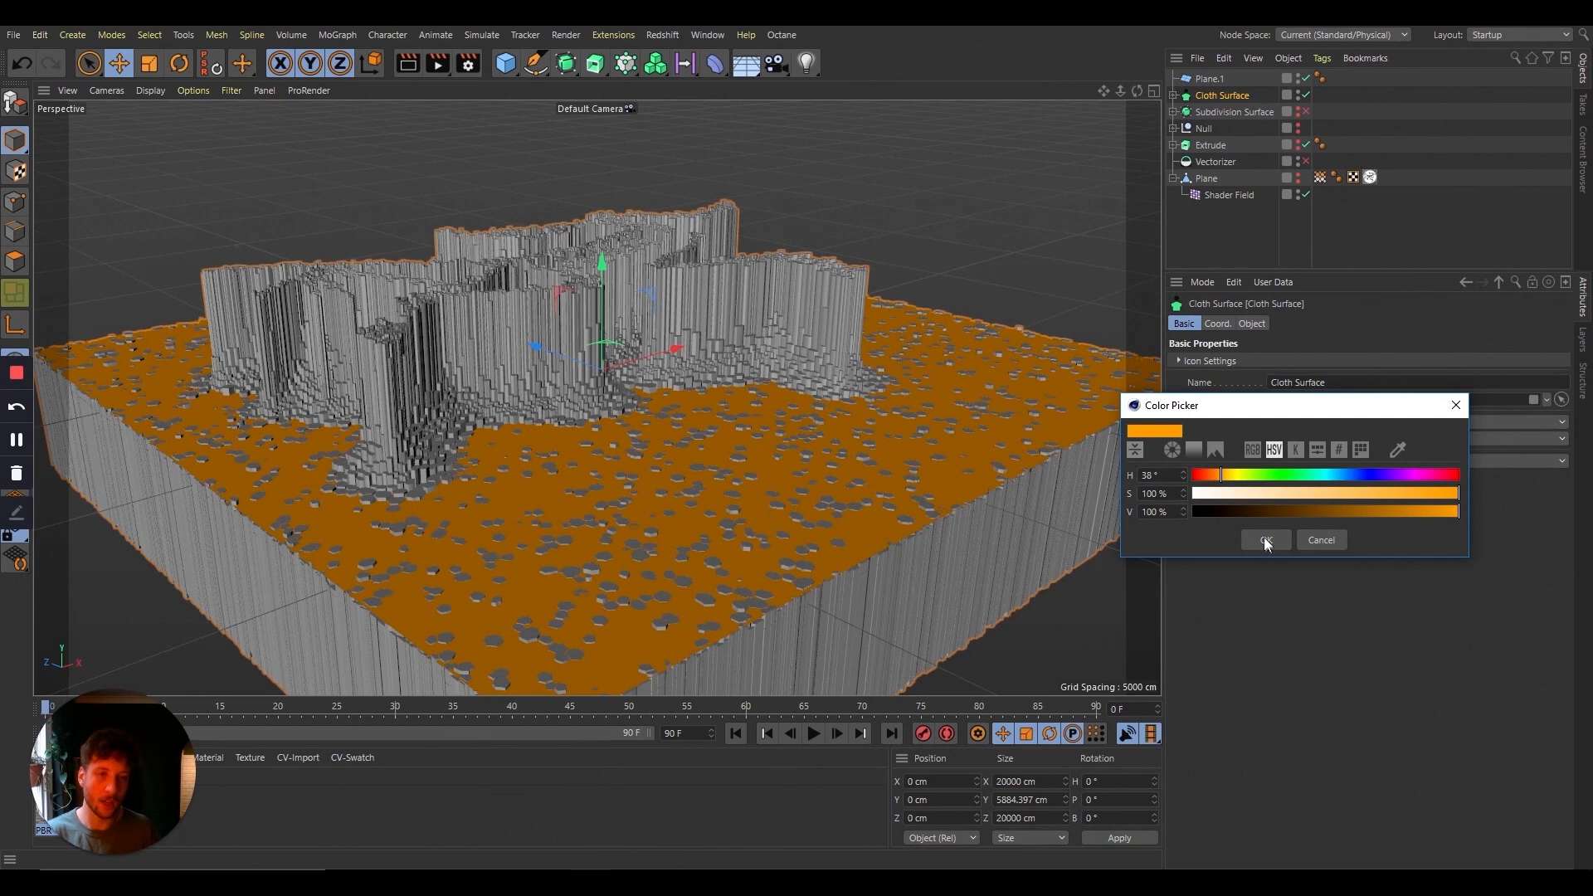
pyautogui.click(1216, 474)
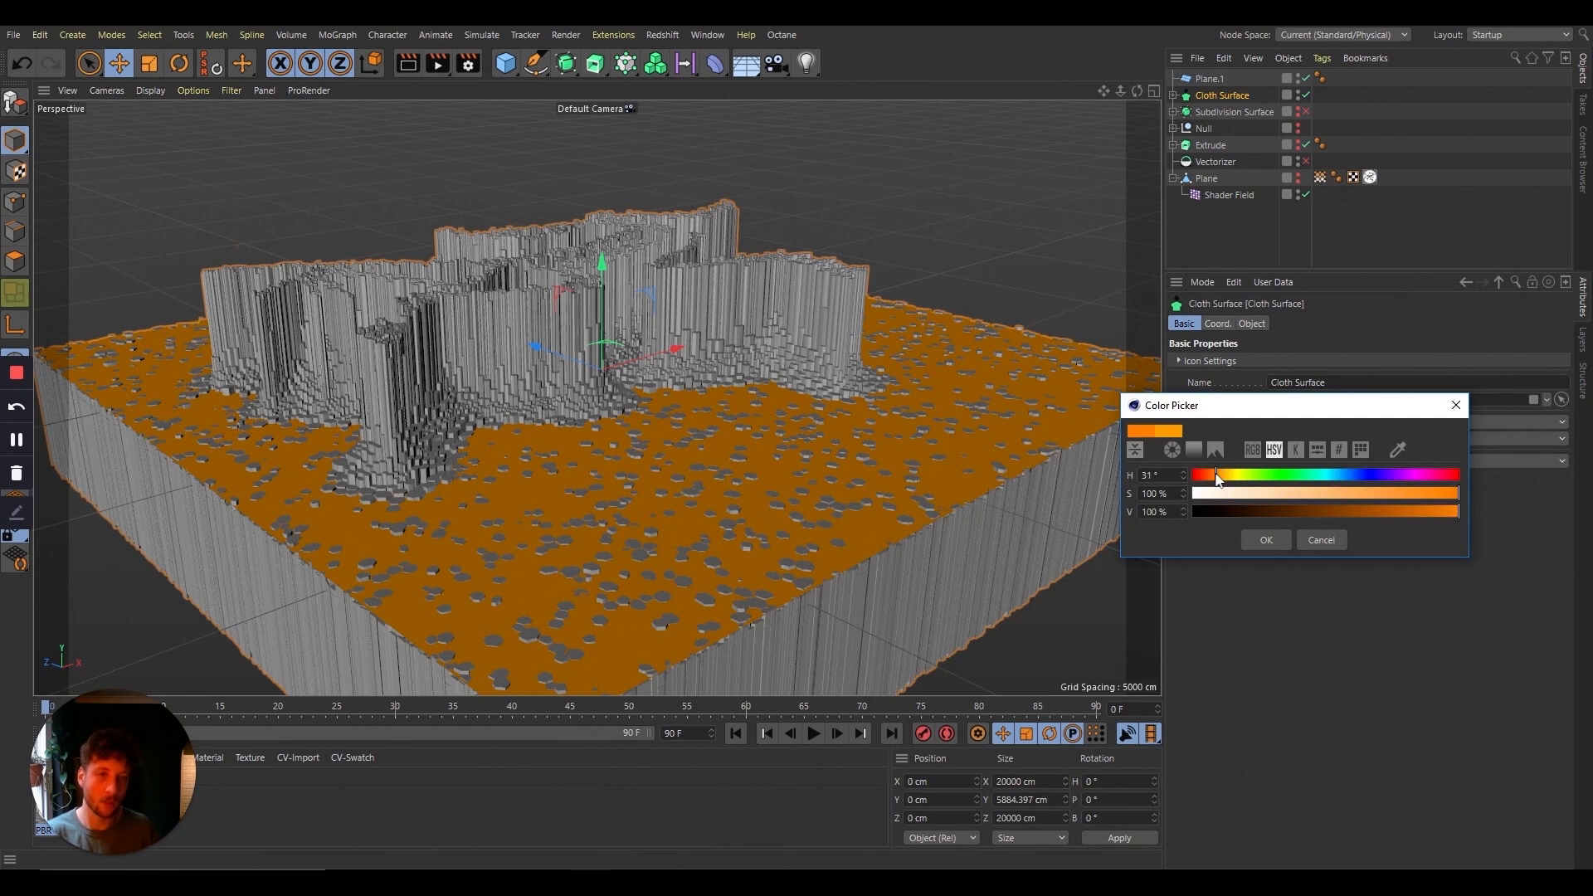
pyautogui.click(1266, 540)
# Step: Change the display color of Plane.1 to a yellower shade that contrasts with the orange cells
pyautogui.click(1242, 78)
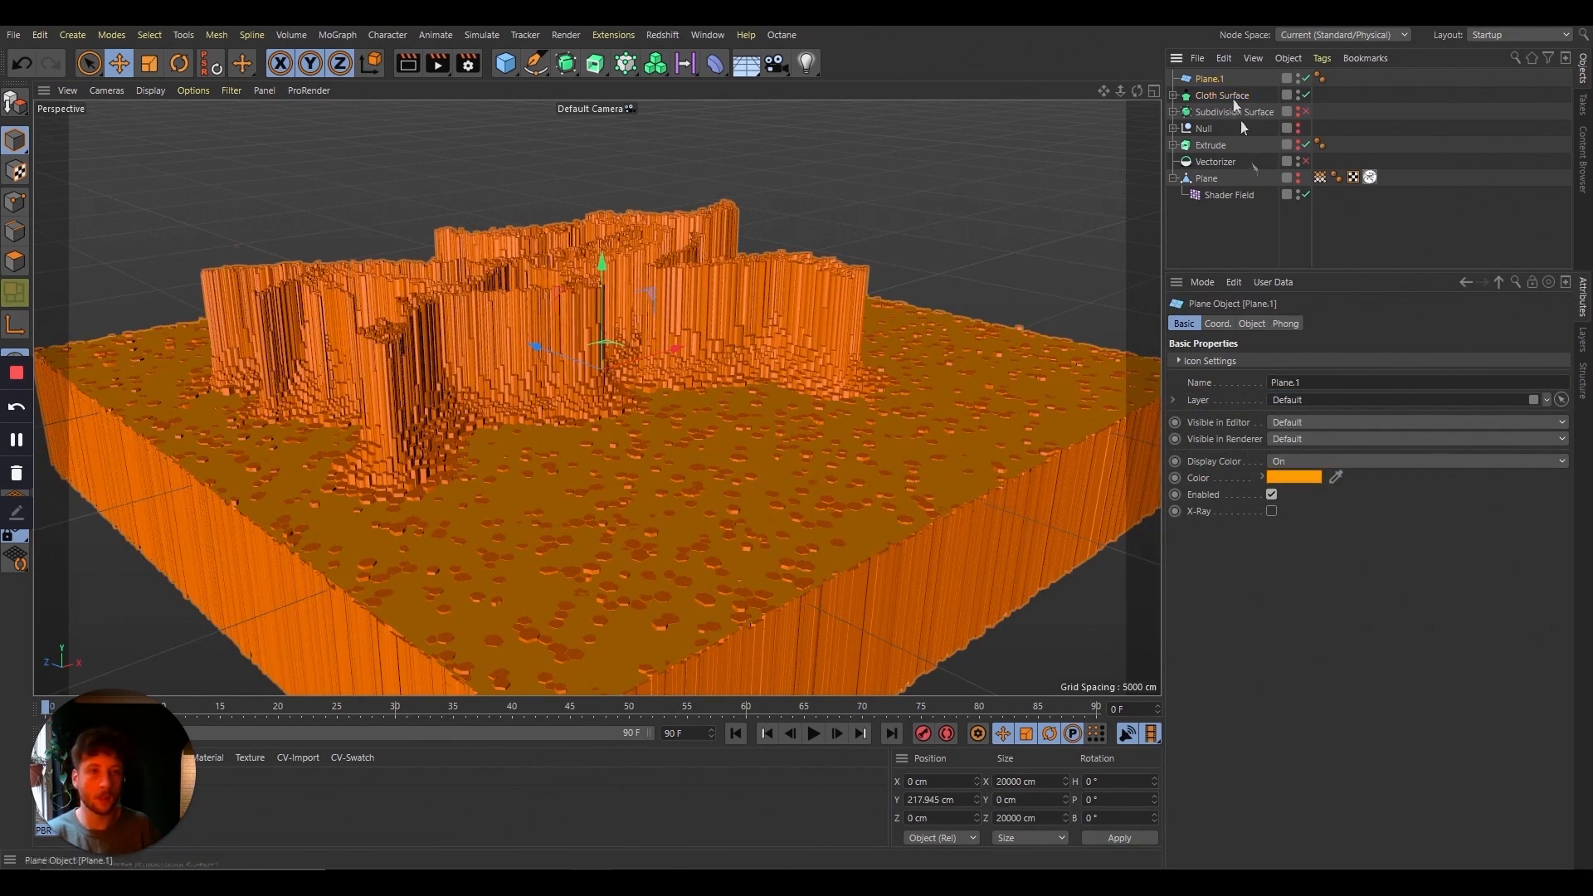
pyautogui.click(1301, 480)
pyautogui.click(1271, 540)
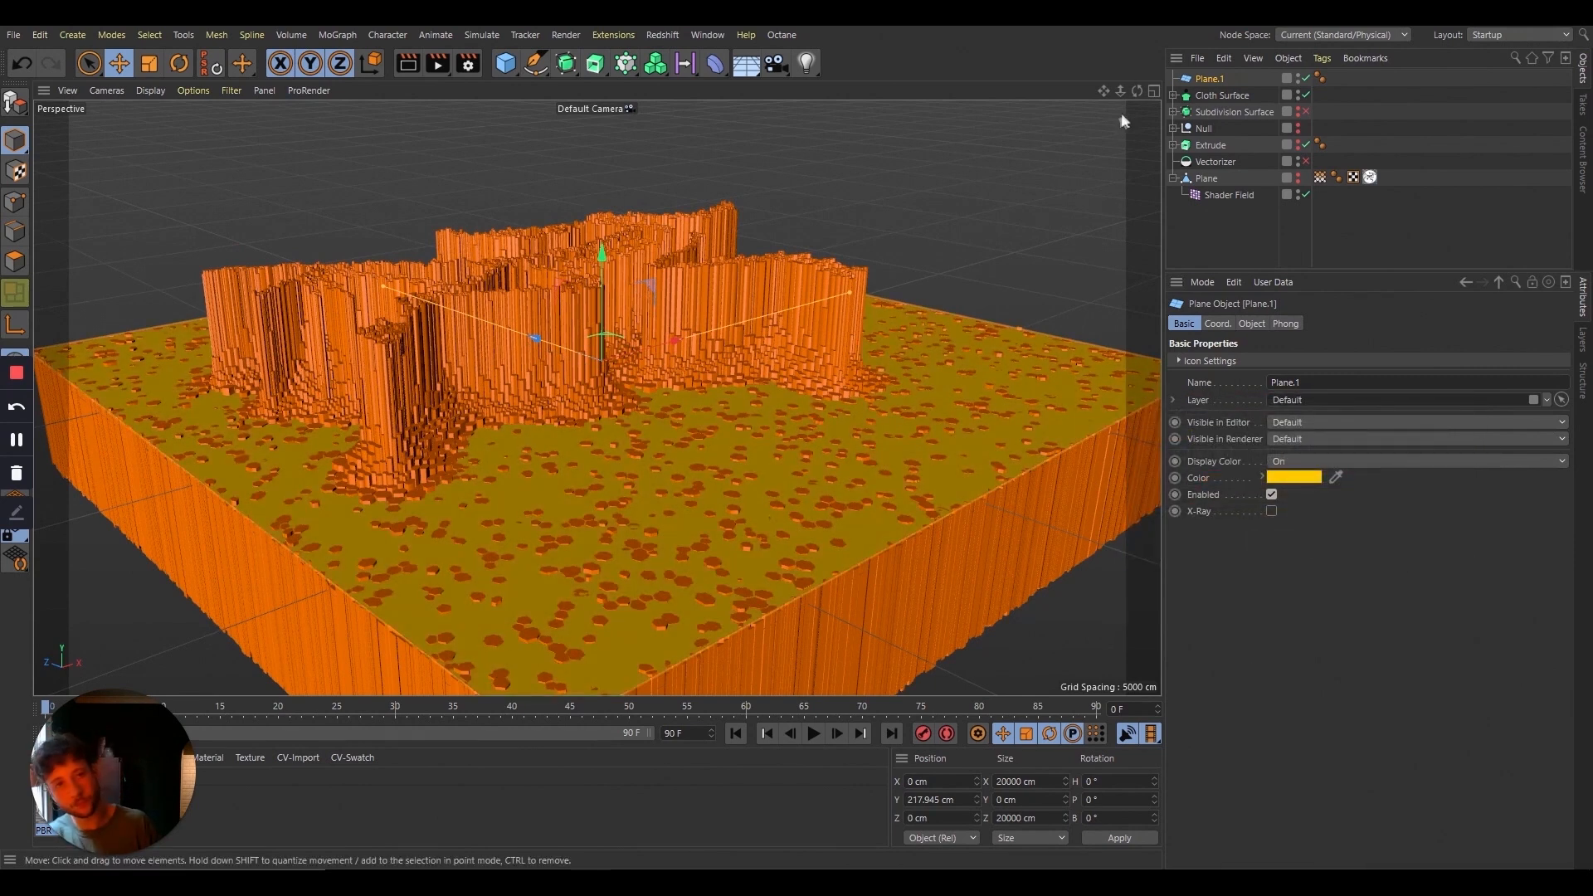
# Step: Add a Displacer deformer as a child of Plane.1 and load a Noise shader into its shading
pyautogui.moveTo(1139, 98); pyautogui.dragTo(1161, 151)
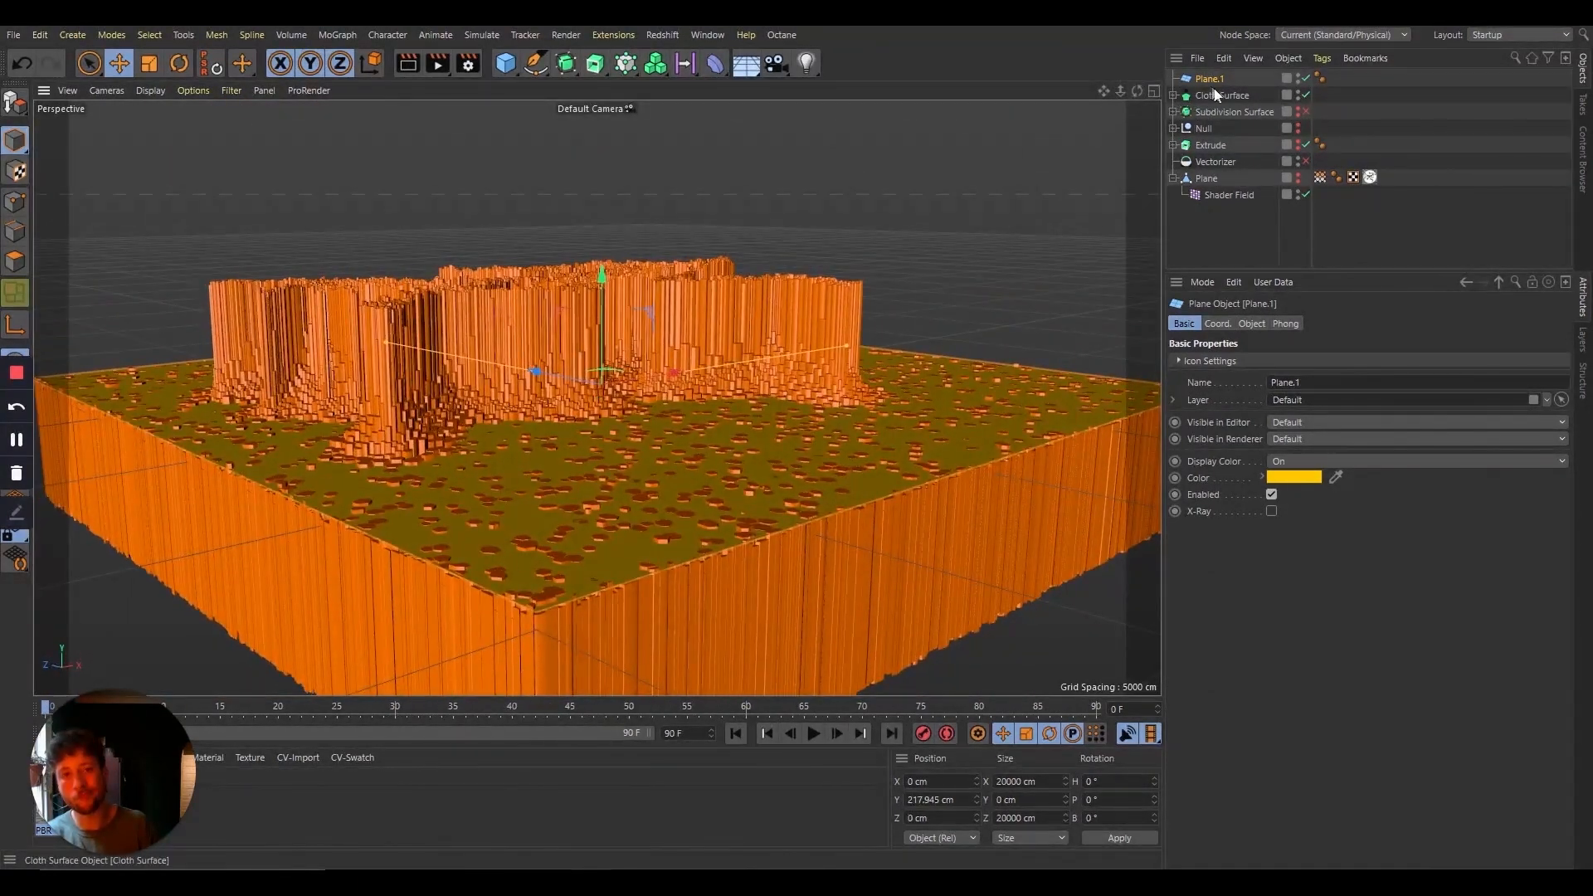
pyautogui.click(714, 62)
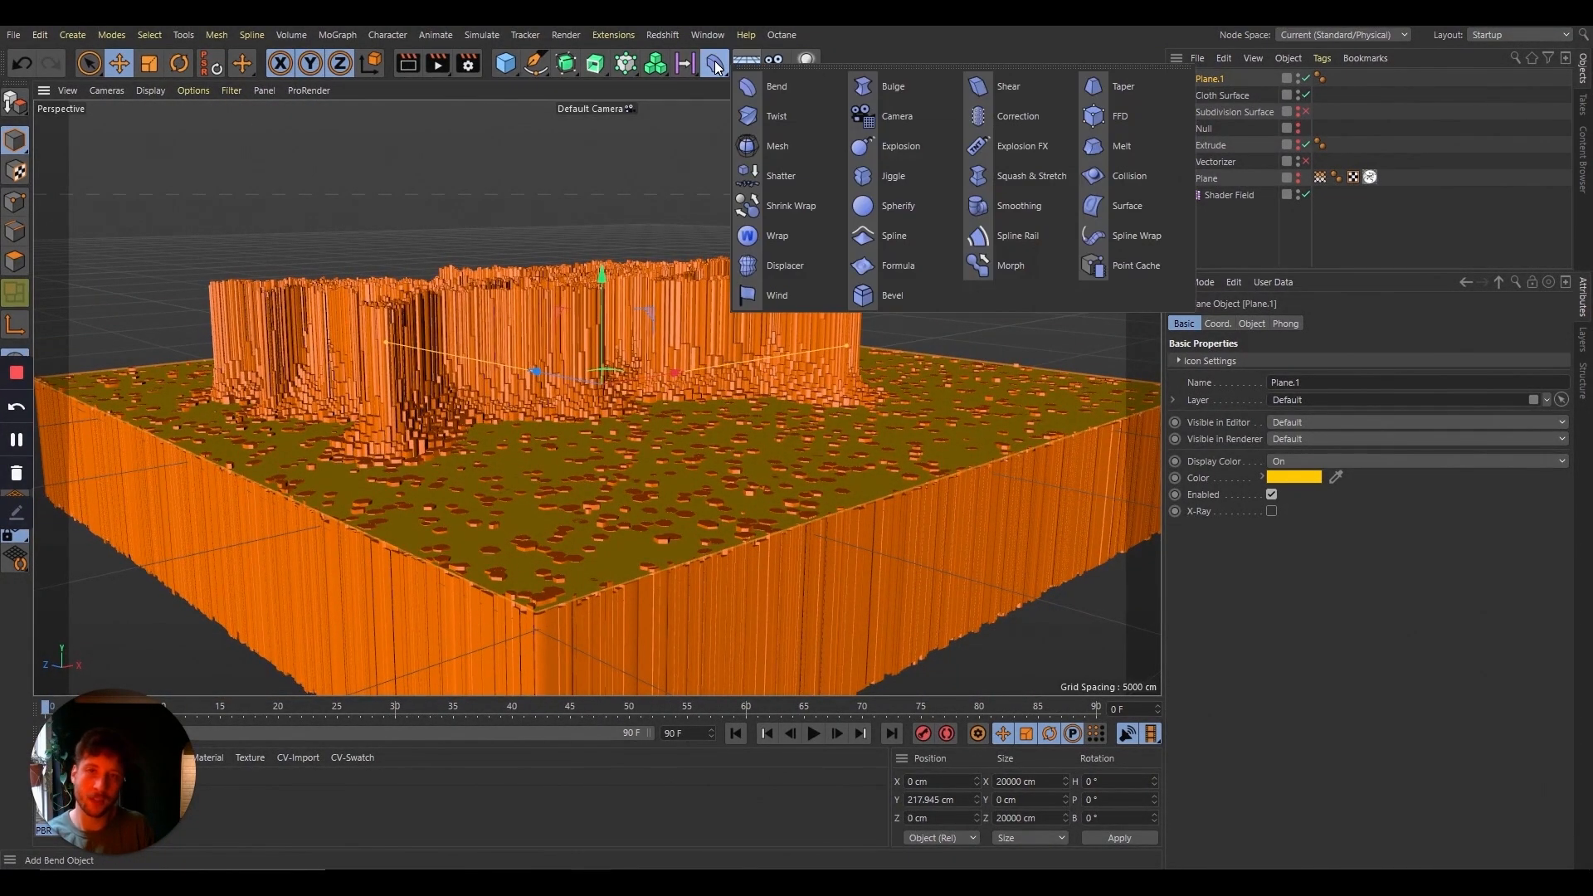
pyautogui.click(794, 285)
pyautogui.click(1306, 324)
pyautogui.click(1227, 378)
pyautogui.click(1261, 594)
# Step: Set the global scale of the Displacer's noise to 3000%
pyautogui.click(1267, 419)
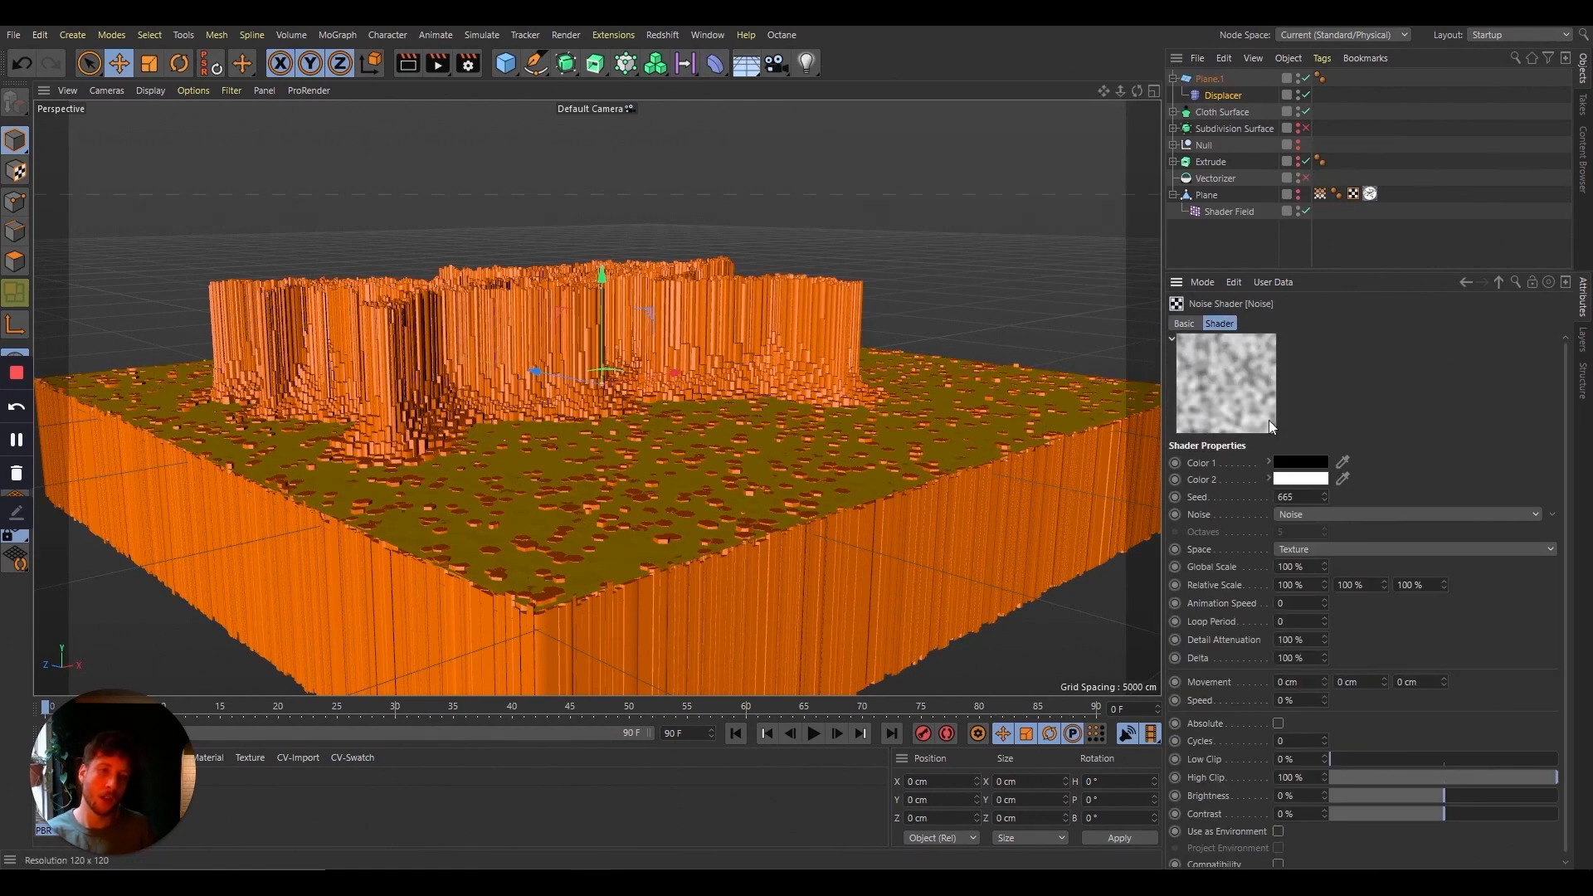
pyautogui.click(1294, 567)
pyautogui.write('3000')
pyautogui.press('Return')
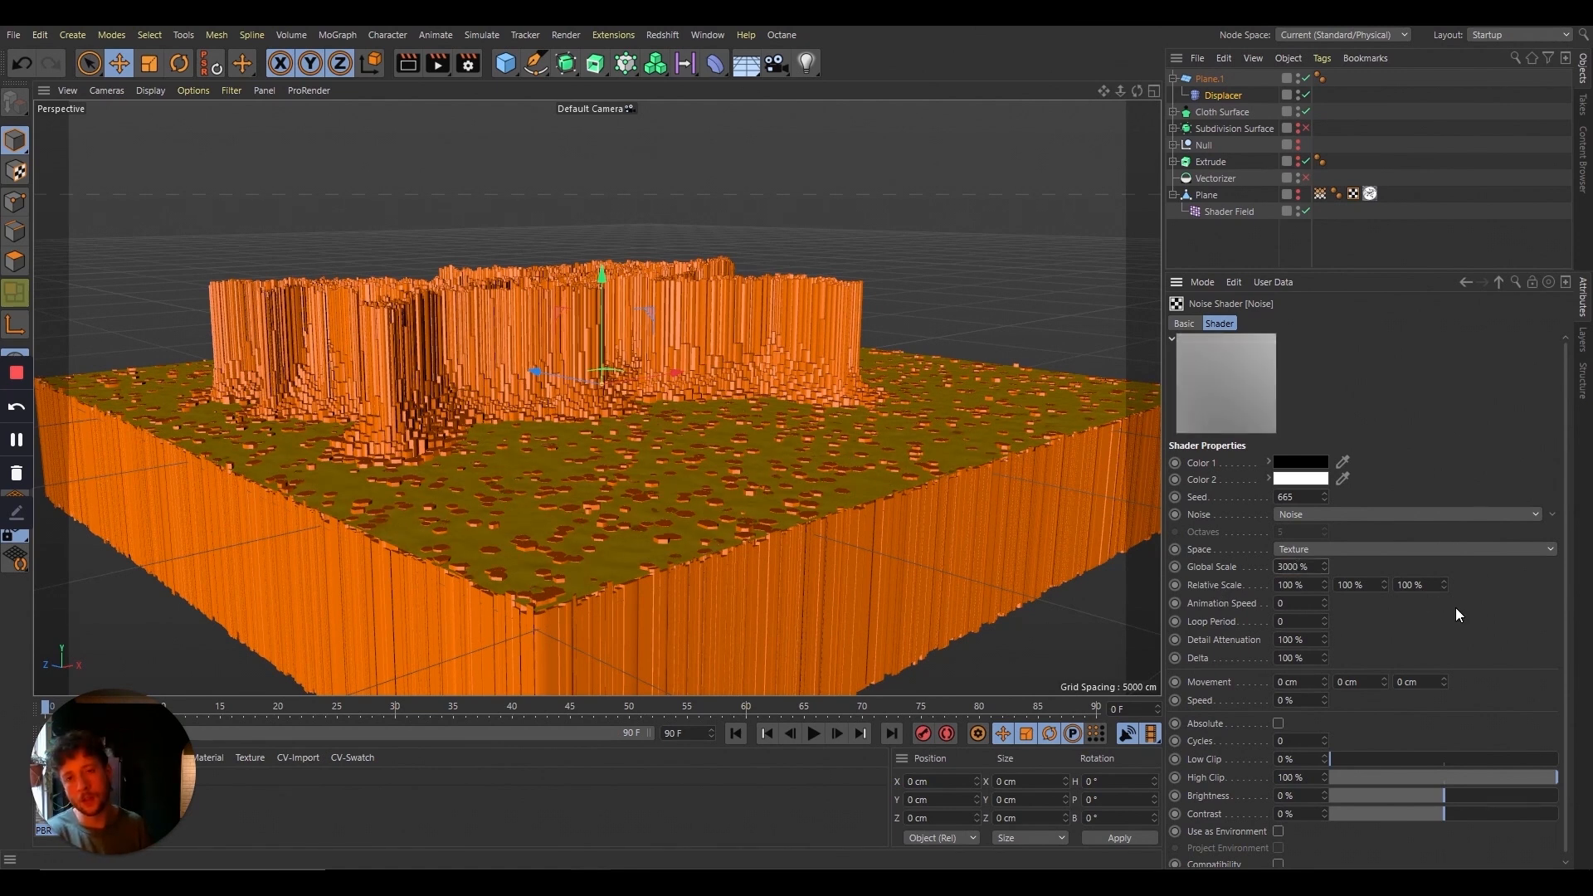
# Step: Set the Displacer's height to 100 cm
pyautogui.click(1227, 96)
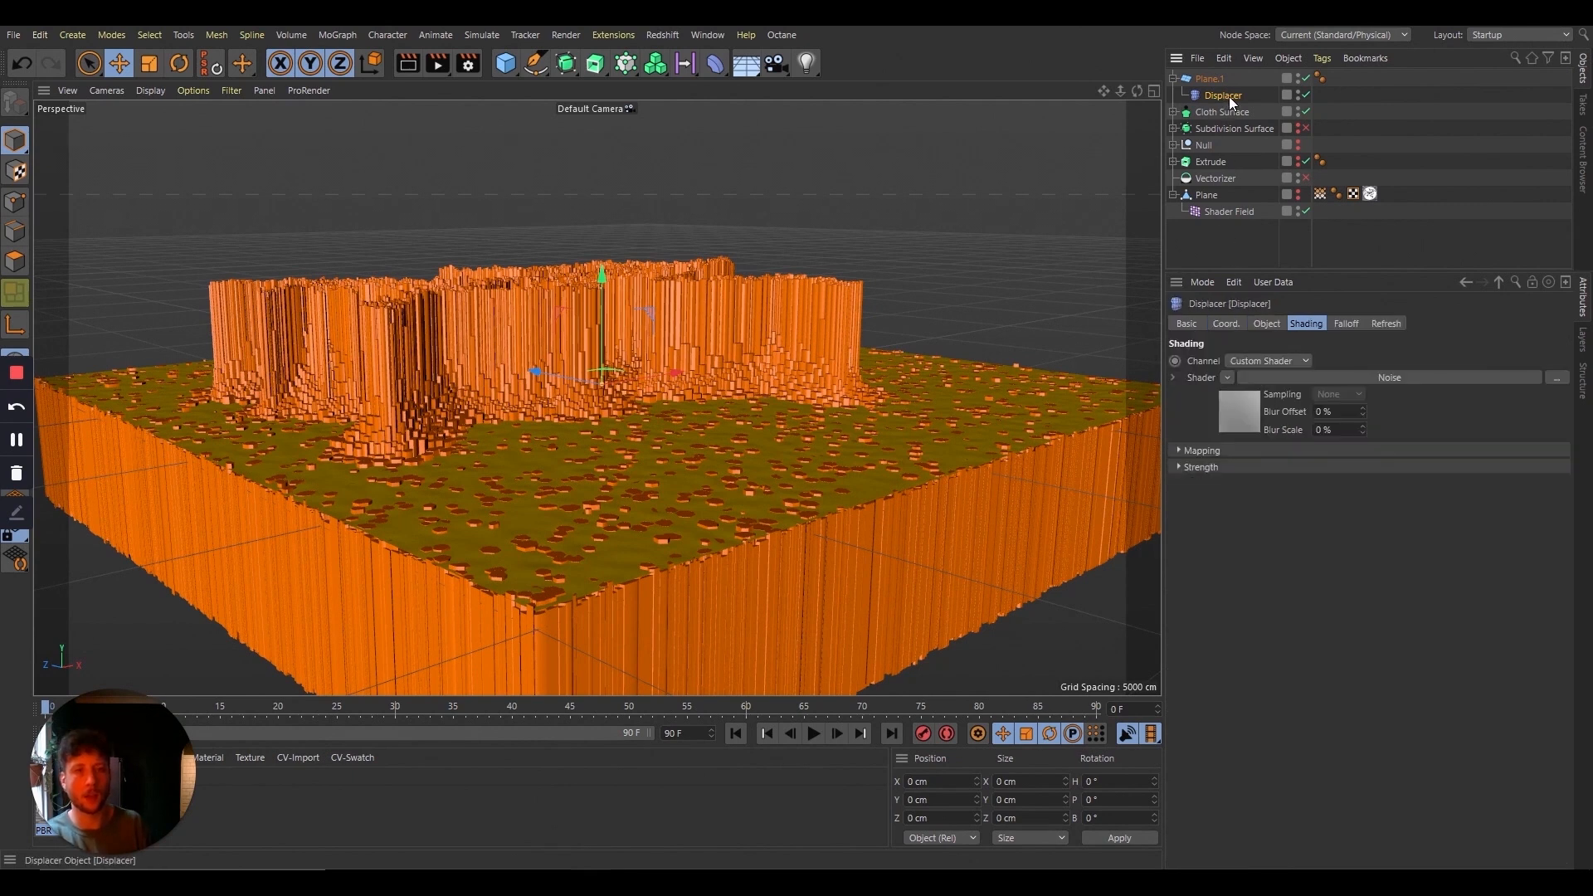
pyautogui.click(1267, 323)
pyautogui.click(1248, 402)
pyautogui.write('100')
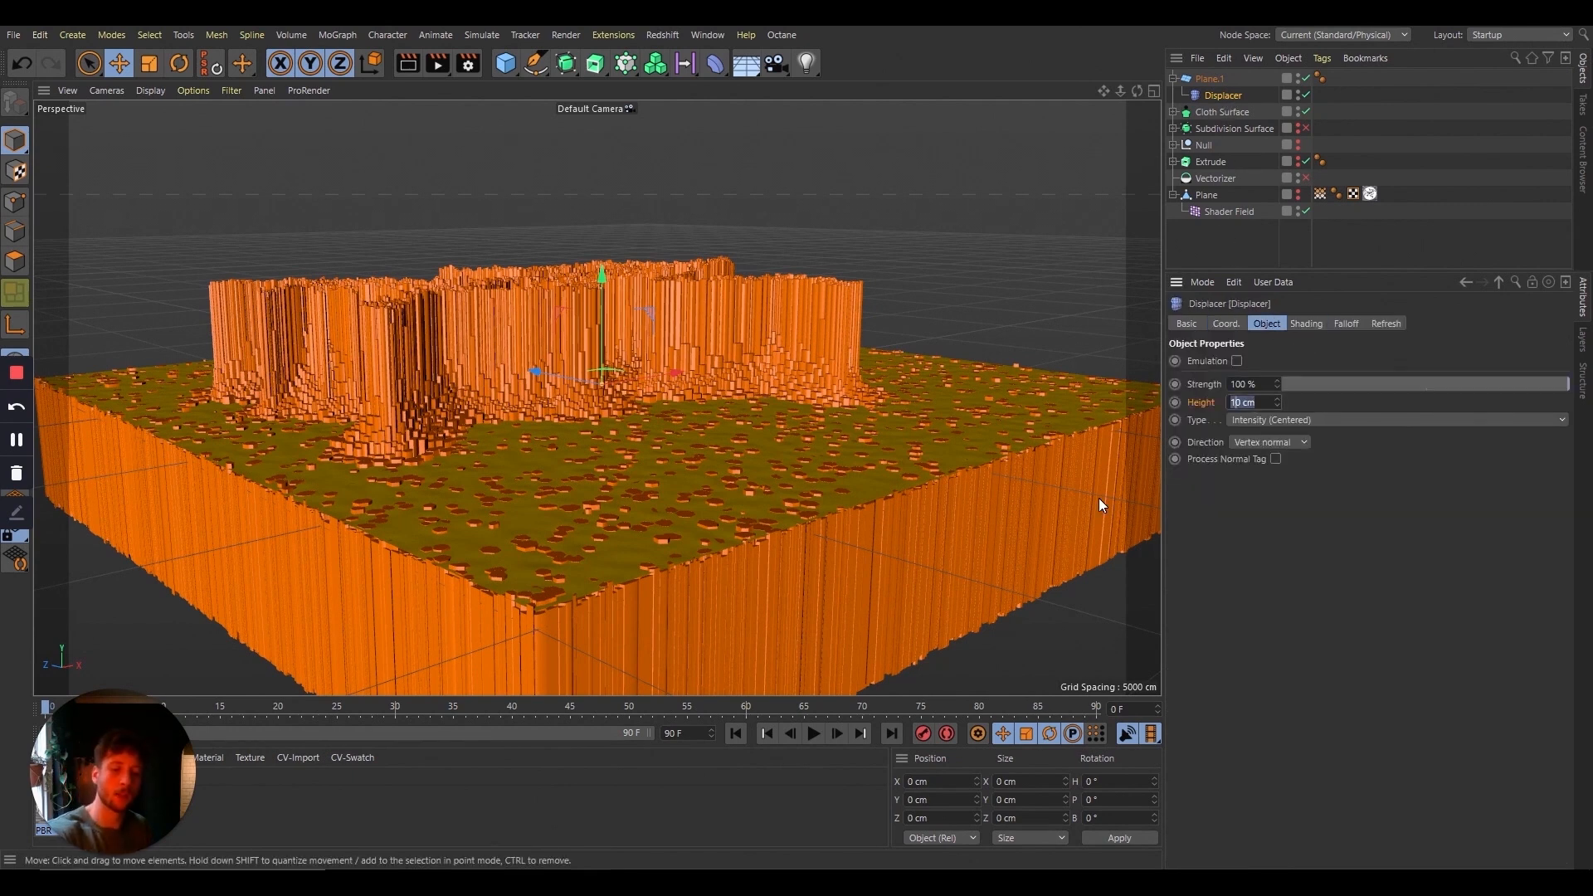
pyautogui.press('Return')
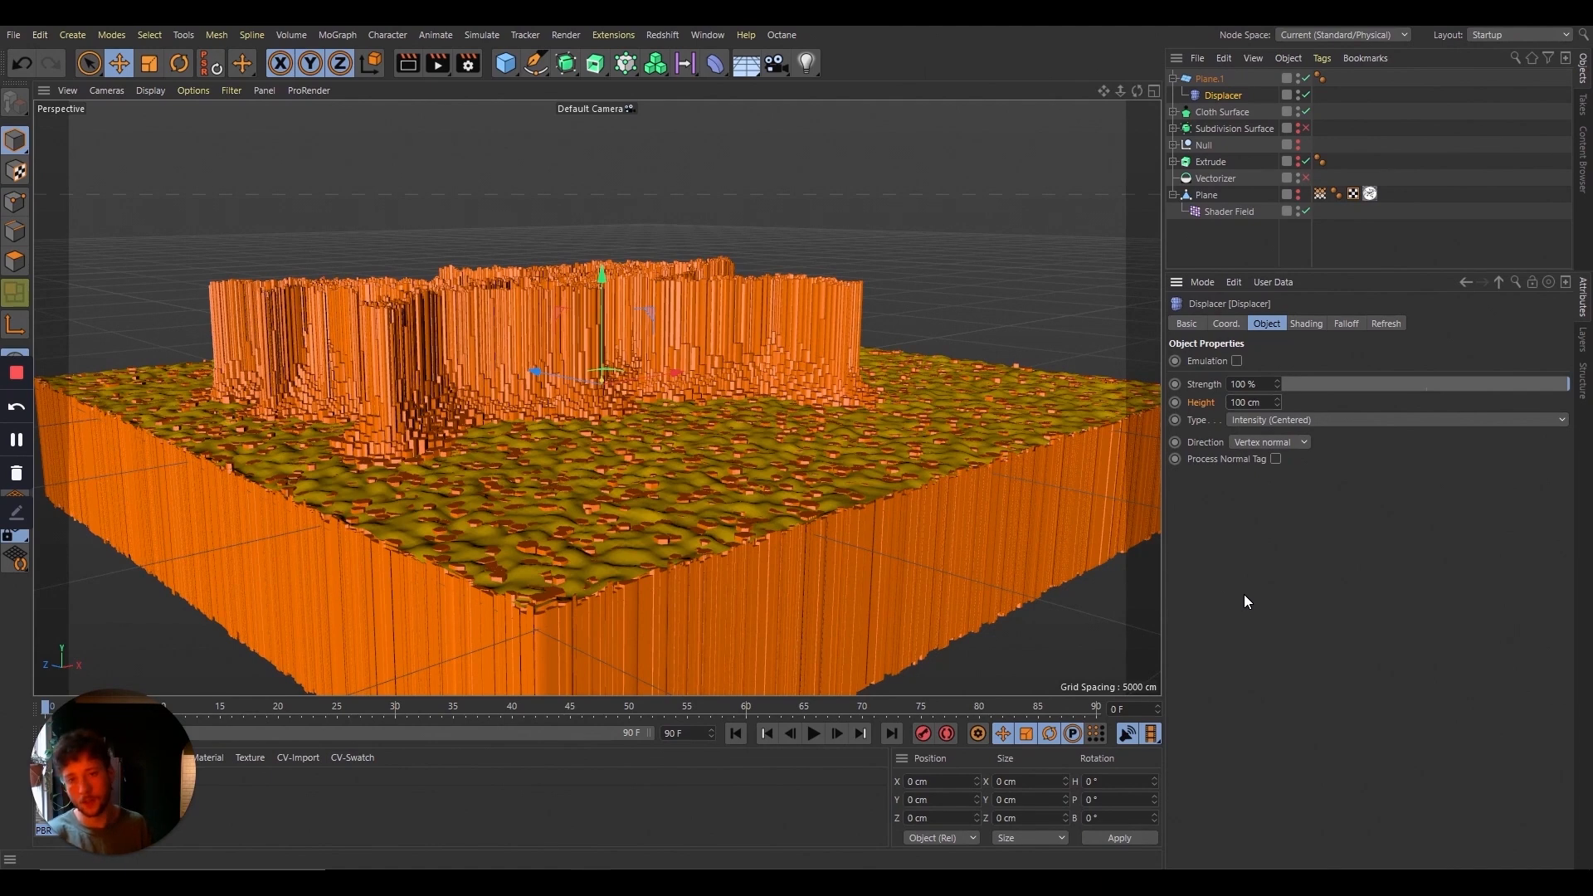
# Step: Inspect the projection options of the PBR material tag on the original Plane
pyautogui.moveTo(1137, 92)
pyautogui.mouseDown()
pyautogui.moveTo(1137, 128)
pyautogui.moveTo(1182, 160)
pyautogui.moveTo(1178, 105)
pyautogui.moveTo(1122, 100)
pyautogui.mouseUp()
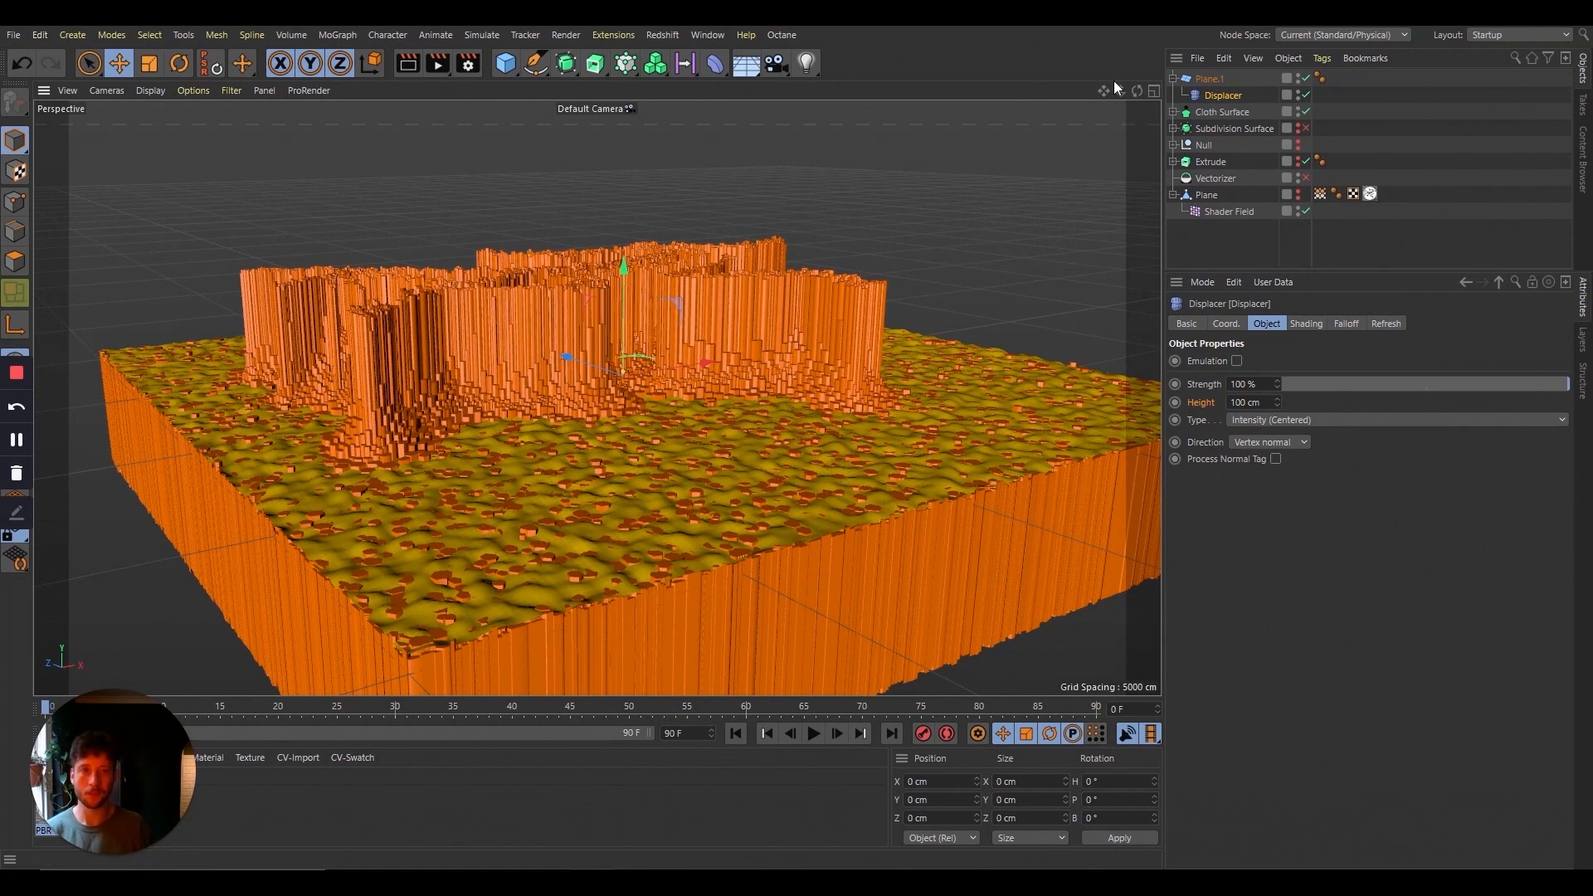
pyautogui.moveTo(1137, 93); pyautogui.dragTo(1153, 199)
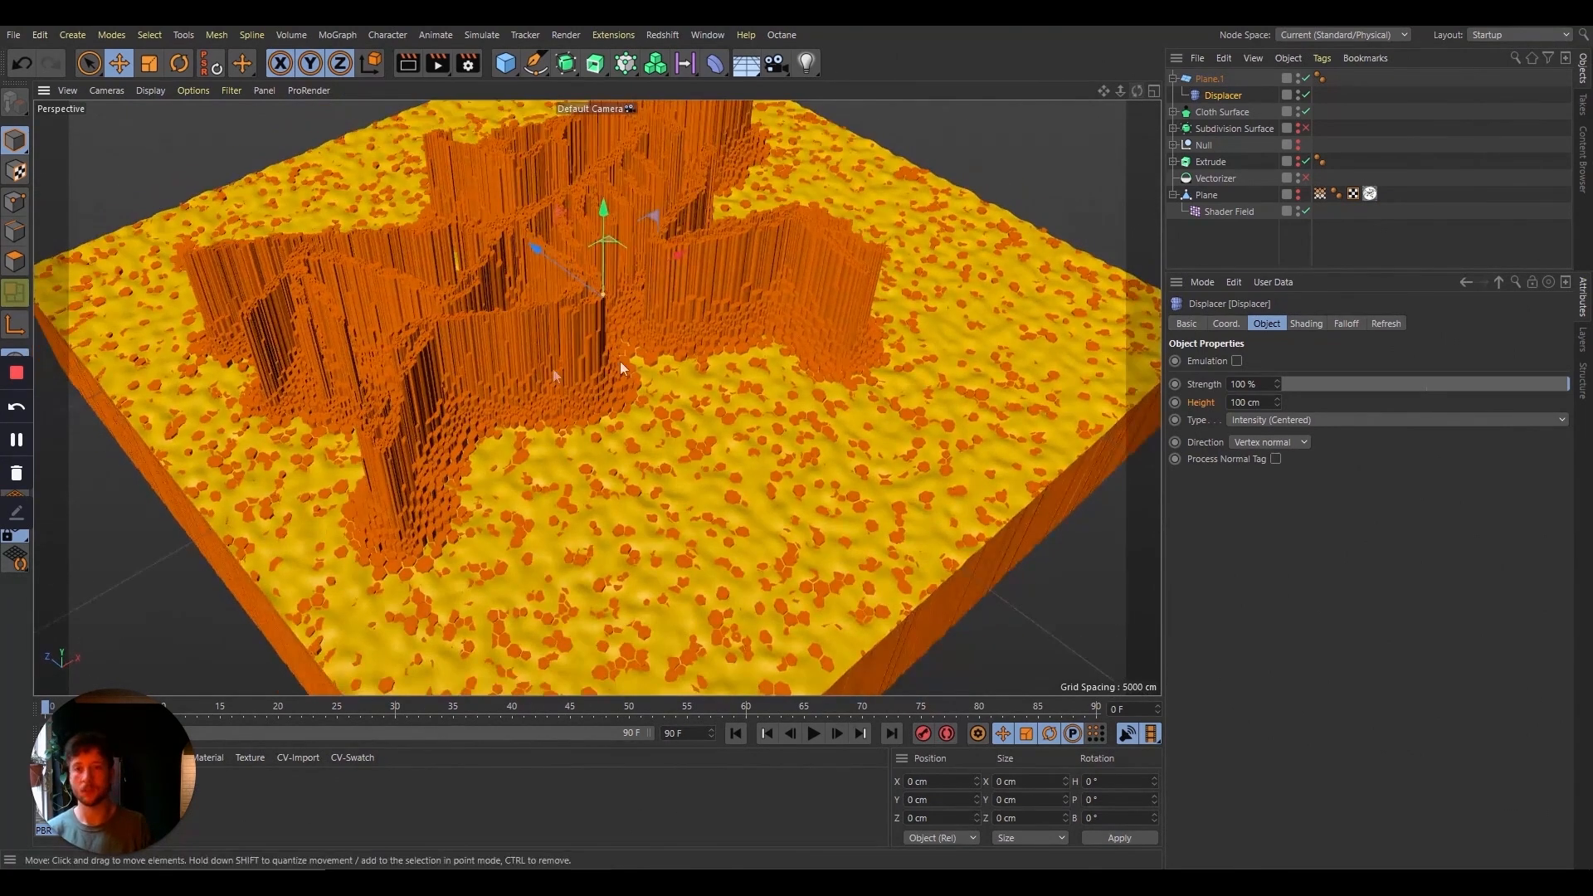
pyautogui.click(1370, 193)
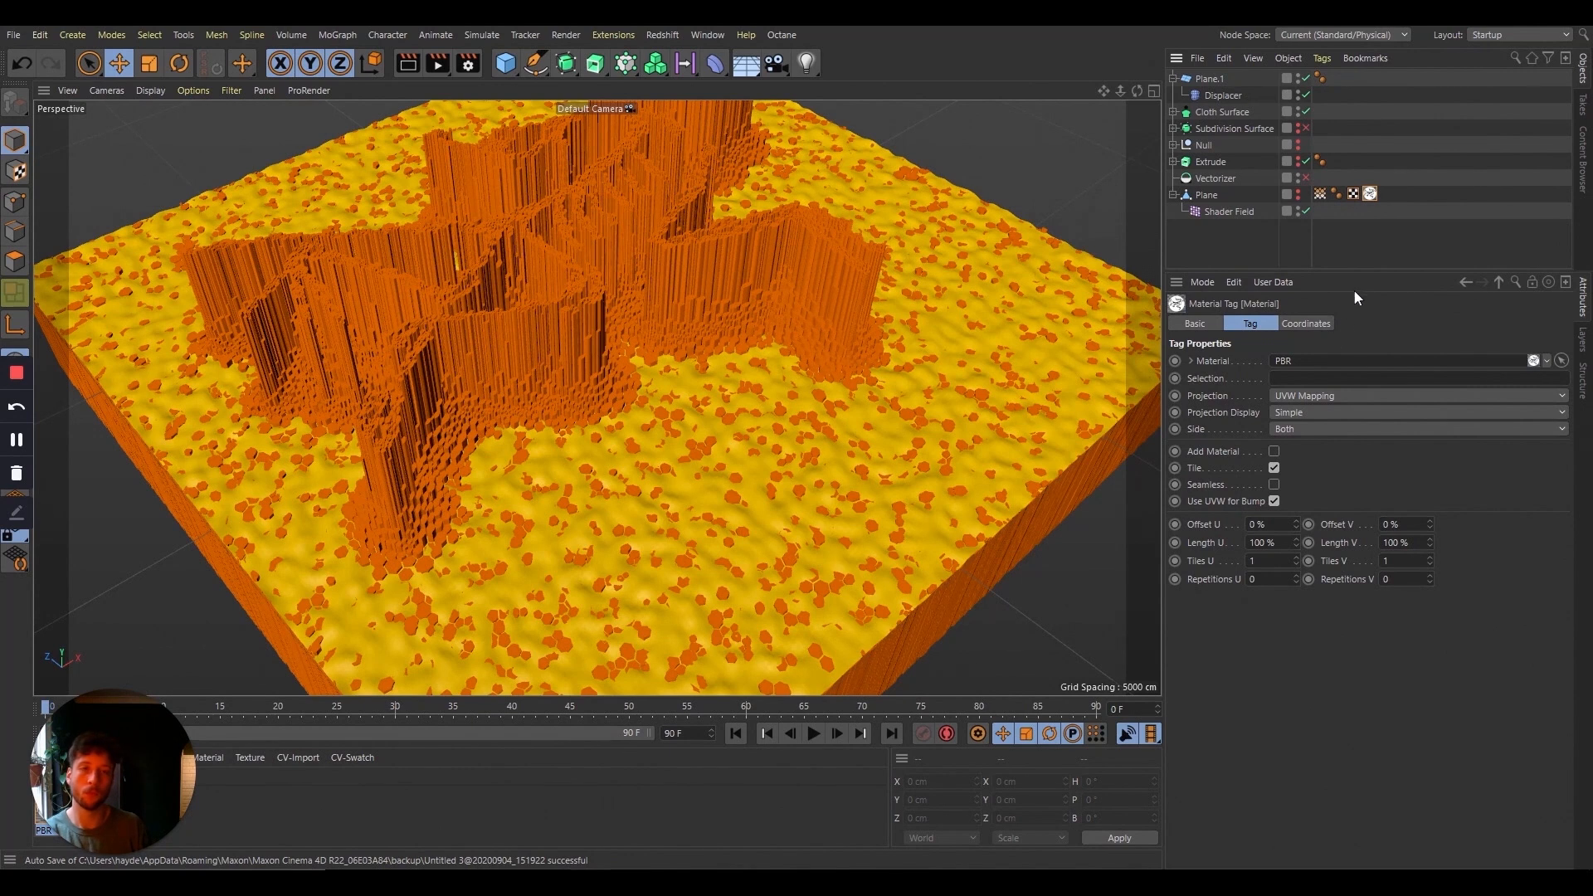
pyautogui.click(1332, 395)
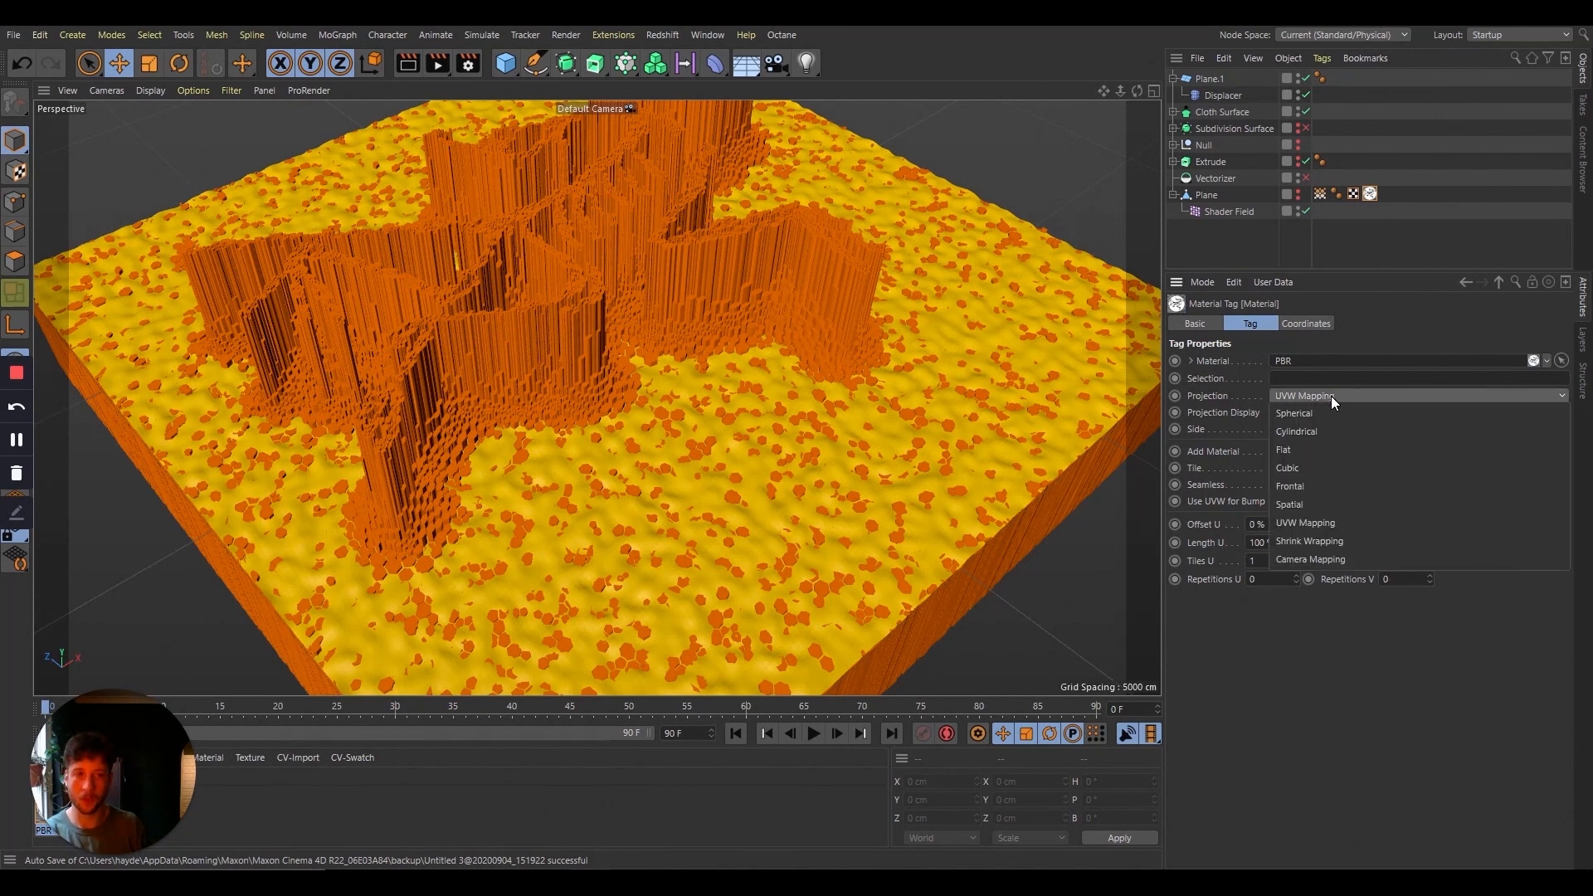
pyautogui.click(1178, 402)
pyautogui.moveTo(182, 807); pyautogui.dragTo(1476, 803)
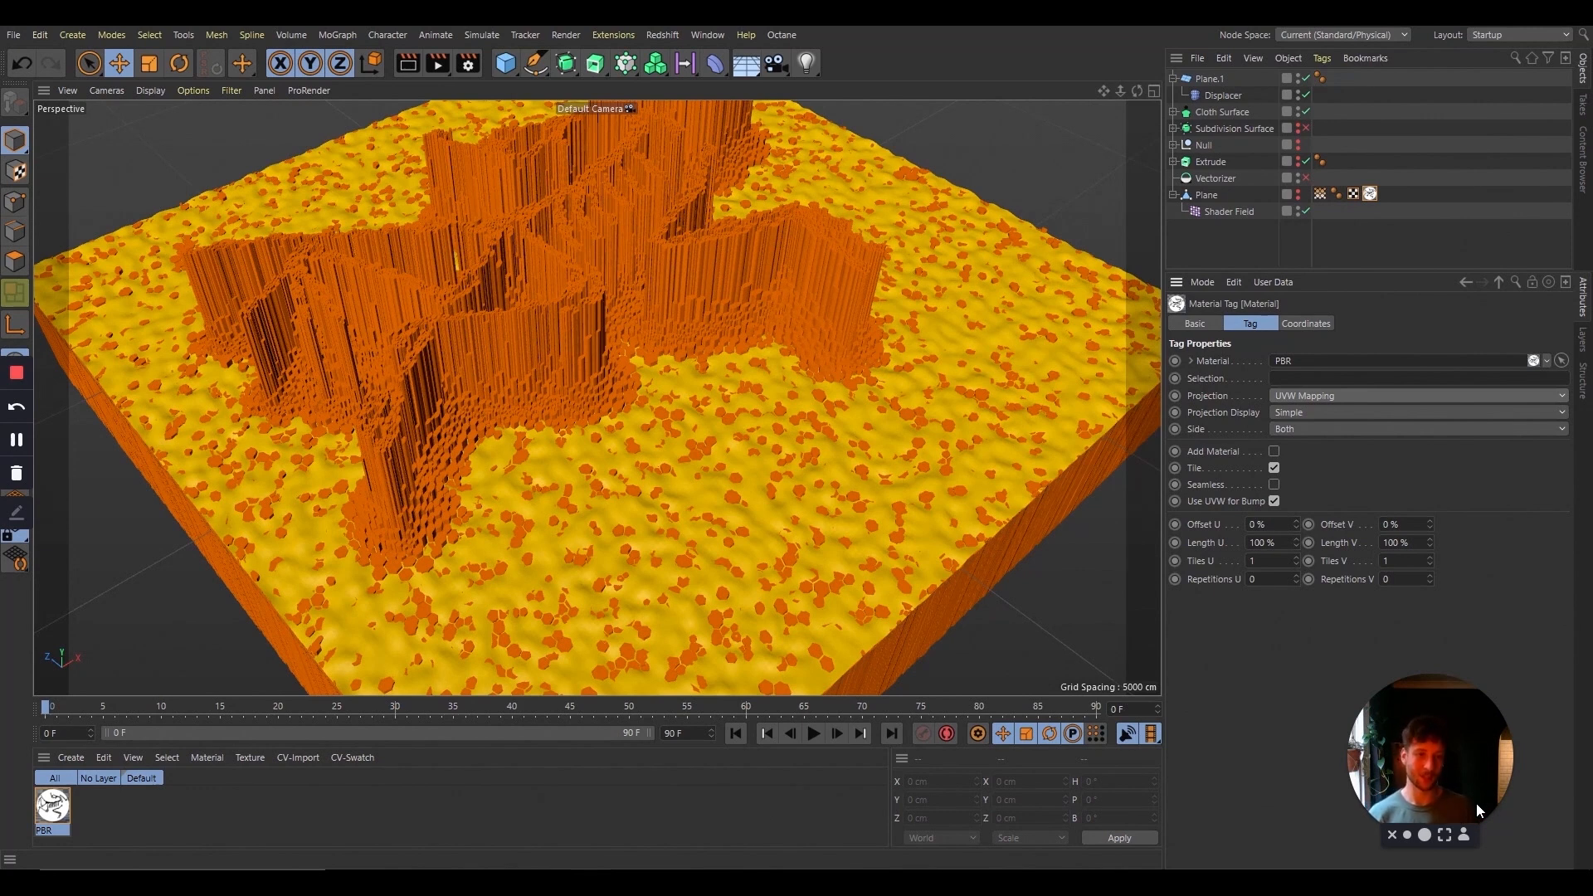
# Step: Examine the mesh of the cells and base plane up close in a line display, and restore the shaded display
pyautogui.moveTo(1138, 91)
pyautogui.mouseDown()
pyautogui.moveTo(1118, 54)
pyautogui.moveTo(1137, 82)
pyautogui.mouseUp()
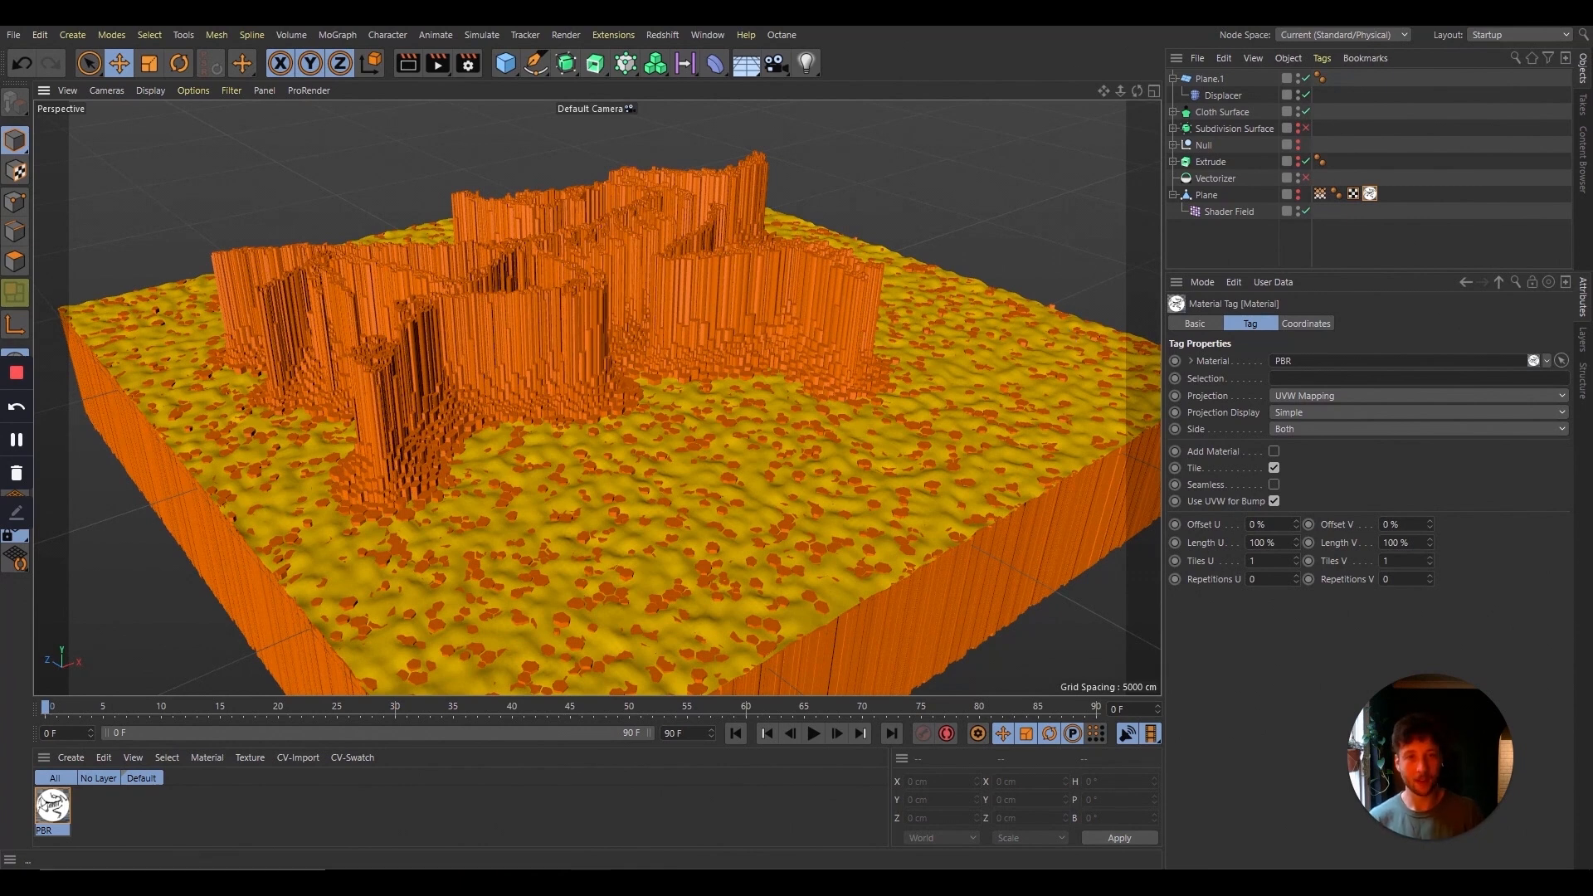
pyautogui.click(149, 89)
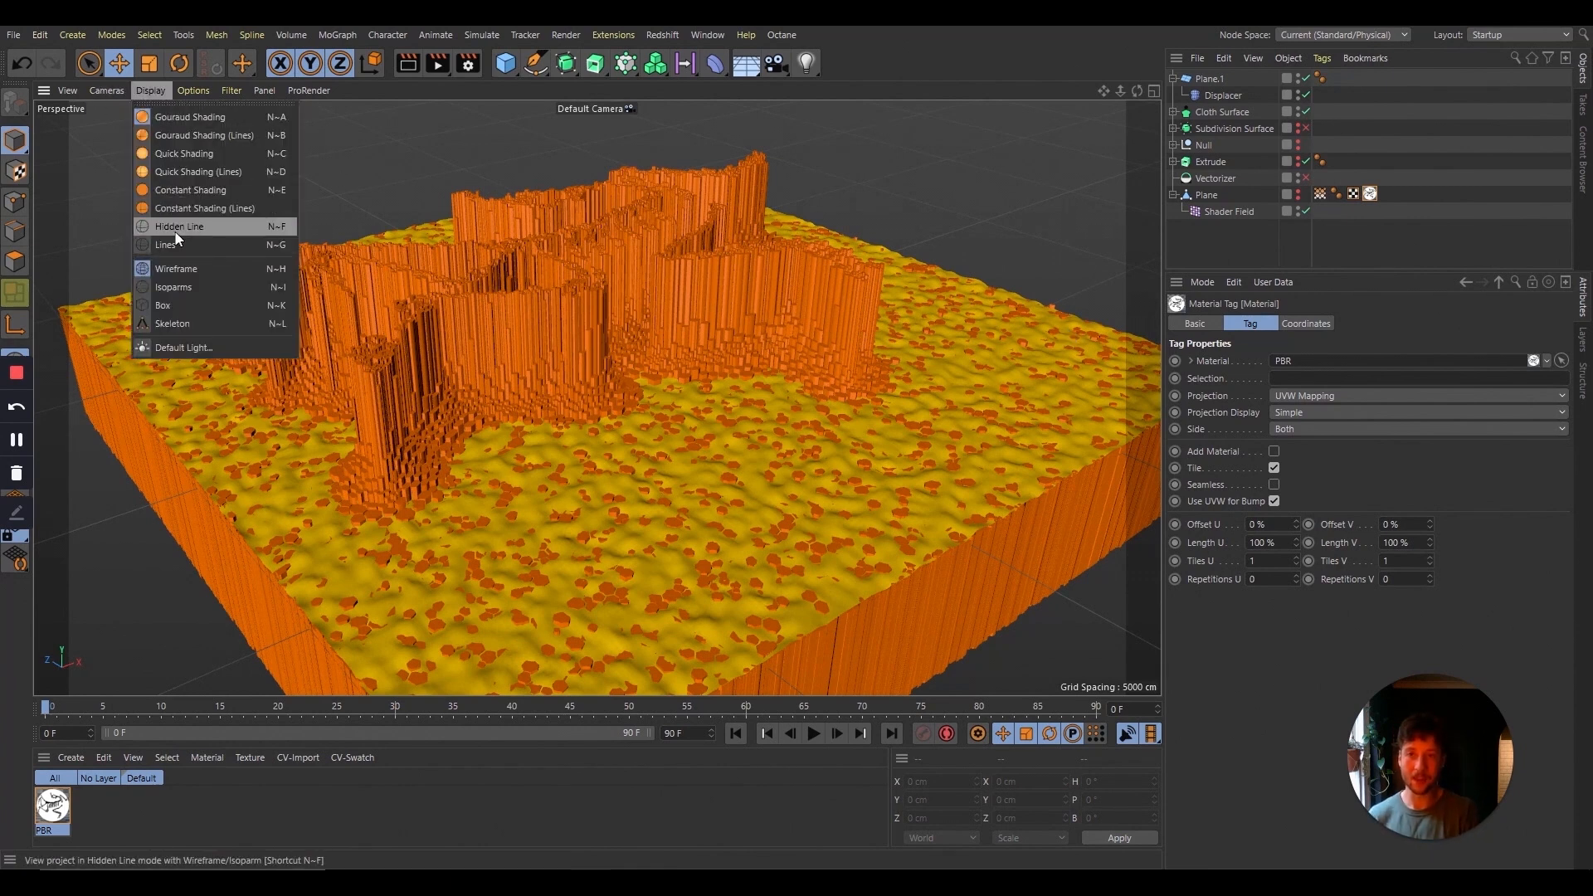
pyautogui.click(176, 244)
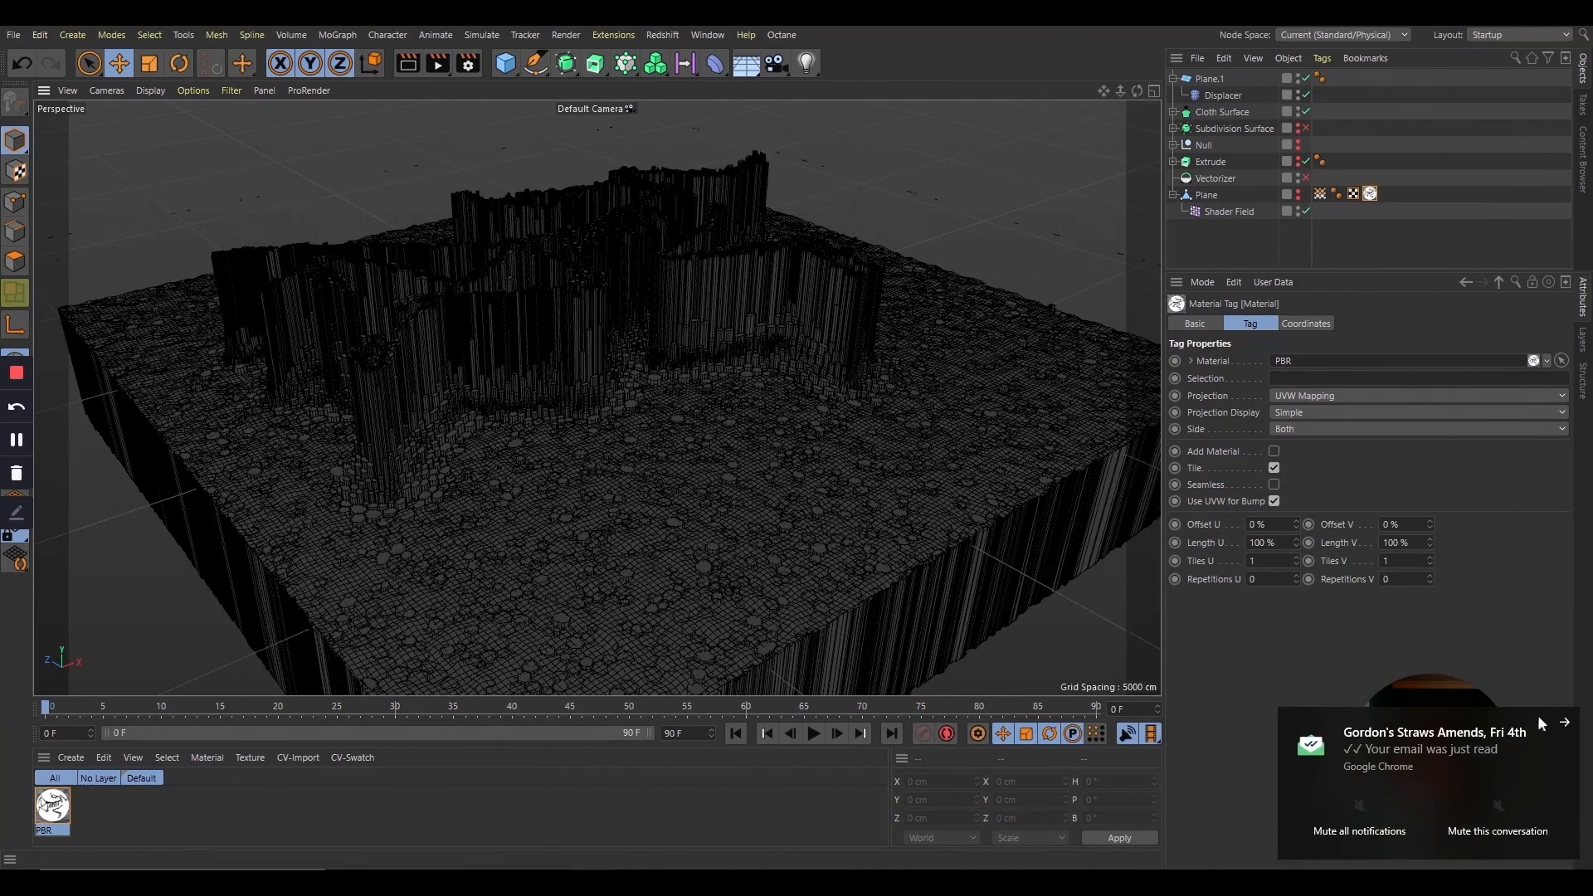
pyautogui.moveTo(1122, 90); pyautogui.dragTo(1243, 76)
pyautogui.moveTo(1138, 91); pyautogui.dragTo(1099, 501)
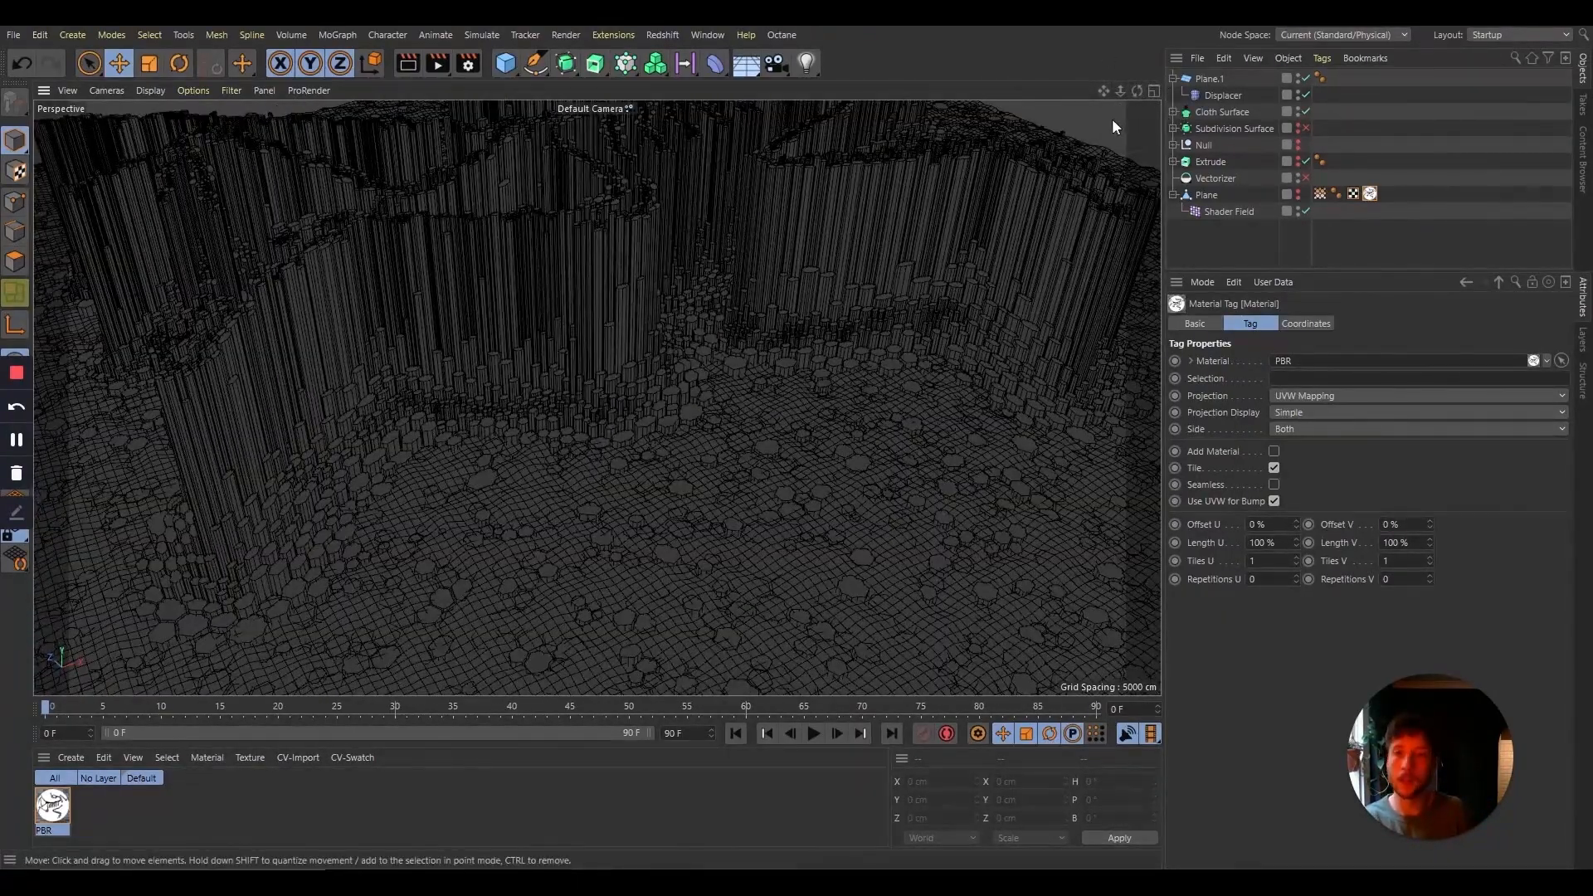
pyautogui.click(152, 90)
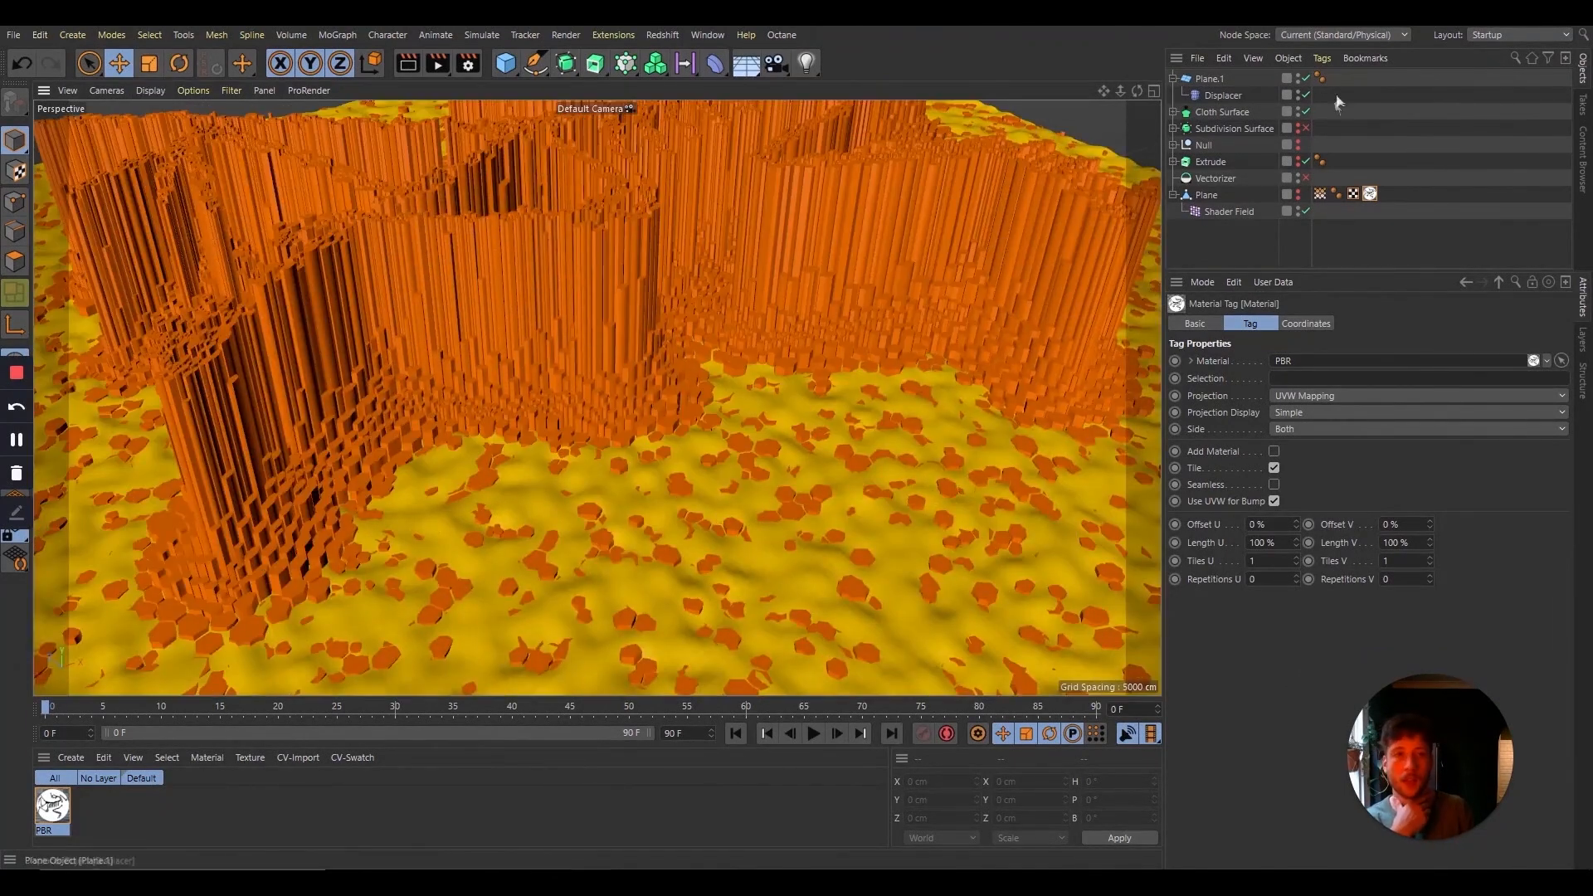
# Step: Double the global scale of the Displacer's noise to 6000%
pyautogui.click(1337, 97)
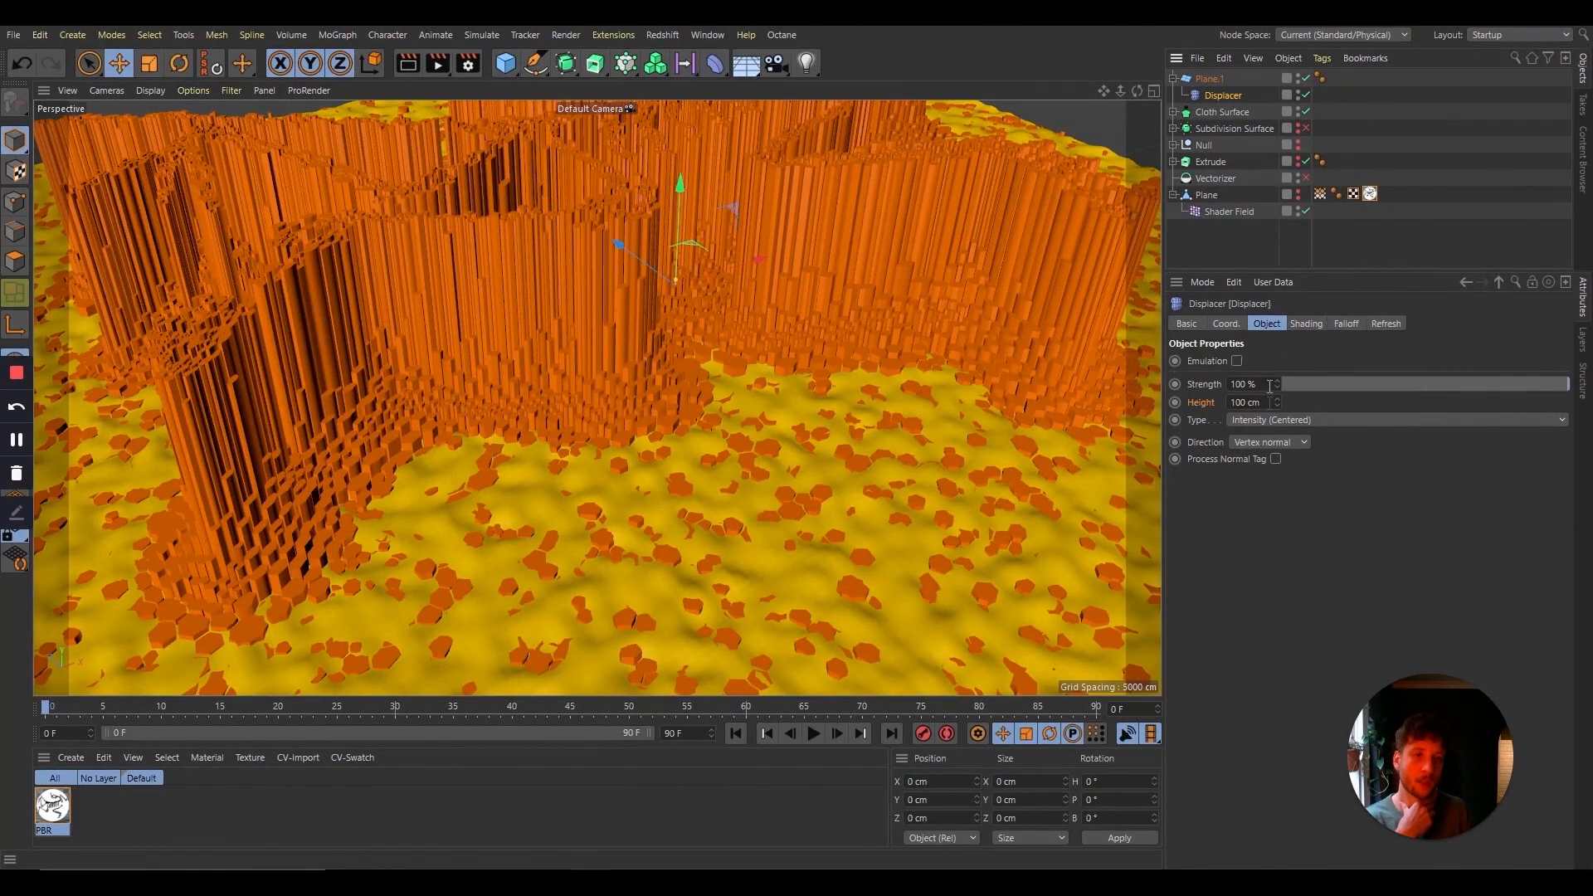
pyautogui.click(1306, 324)
pyautogui.click(1262, 432)
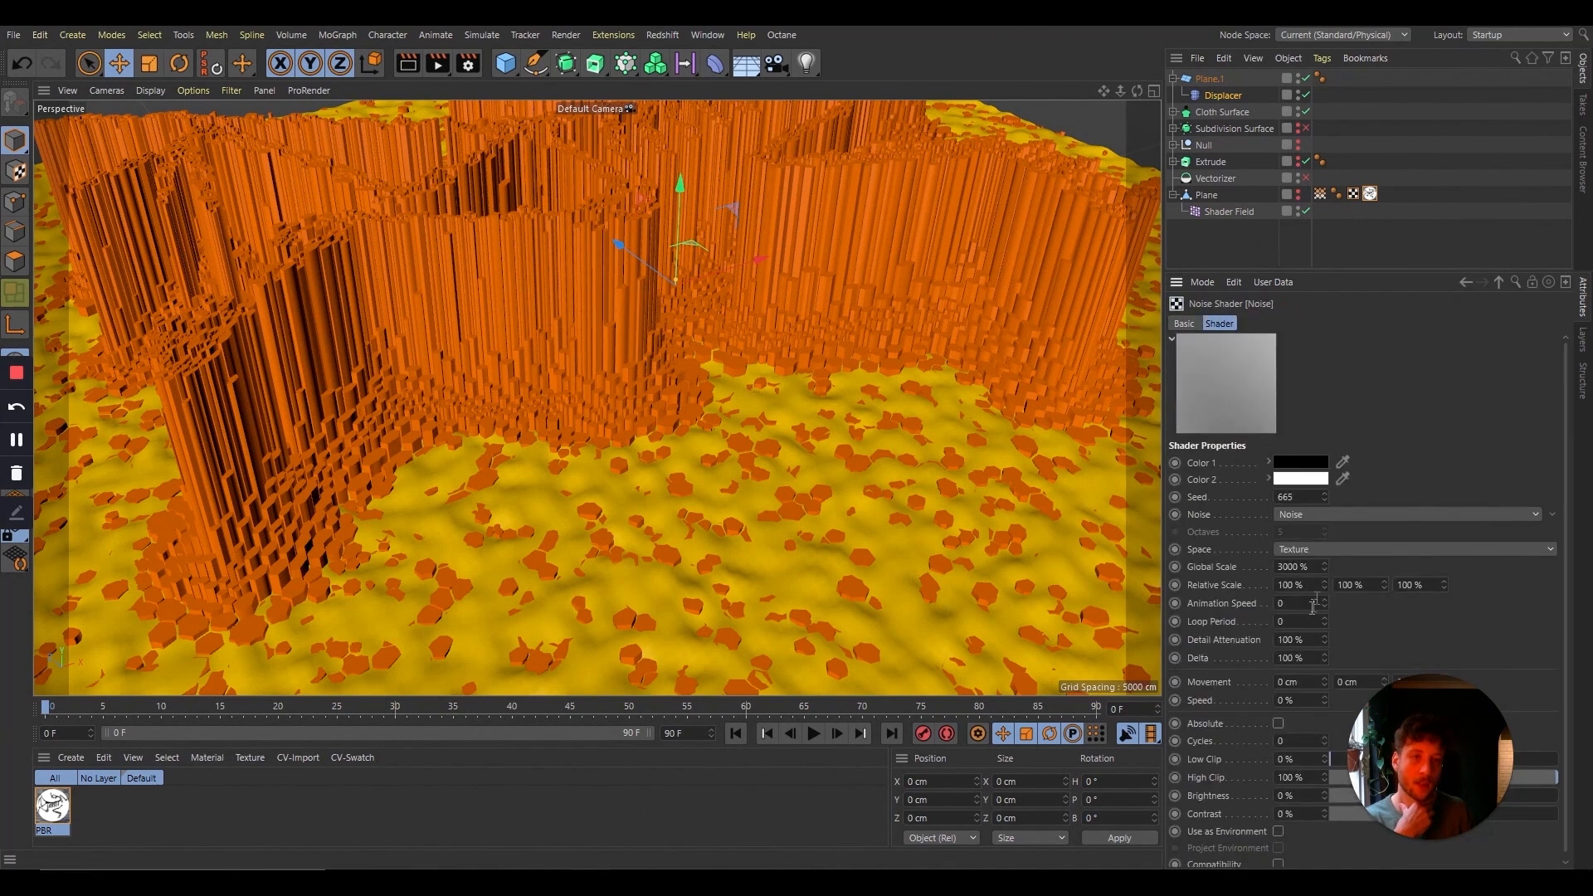
pyautogui.write('*2')
pyautogui.press('Return')
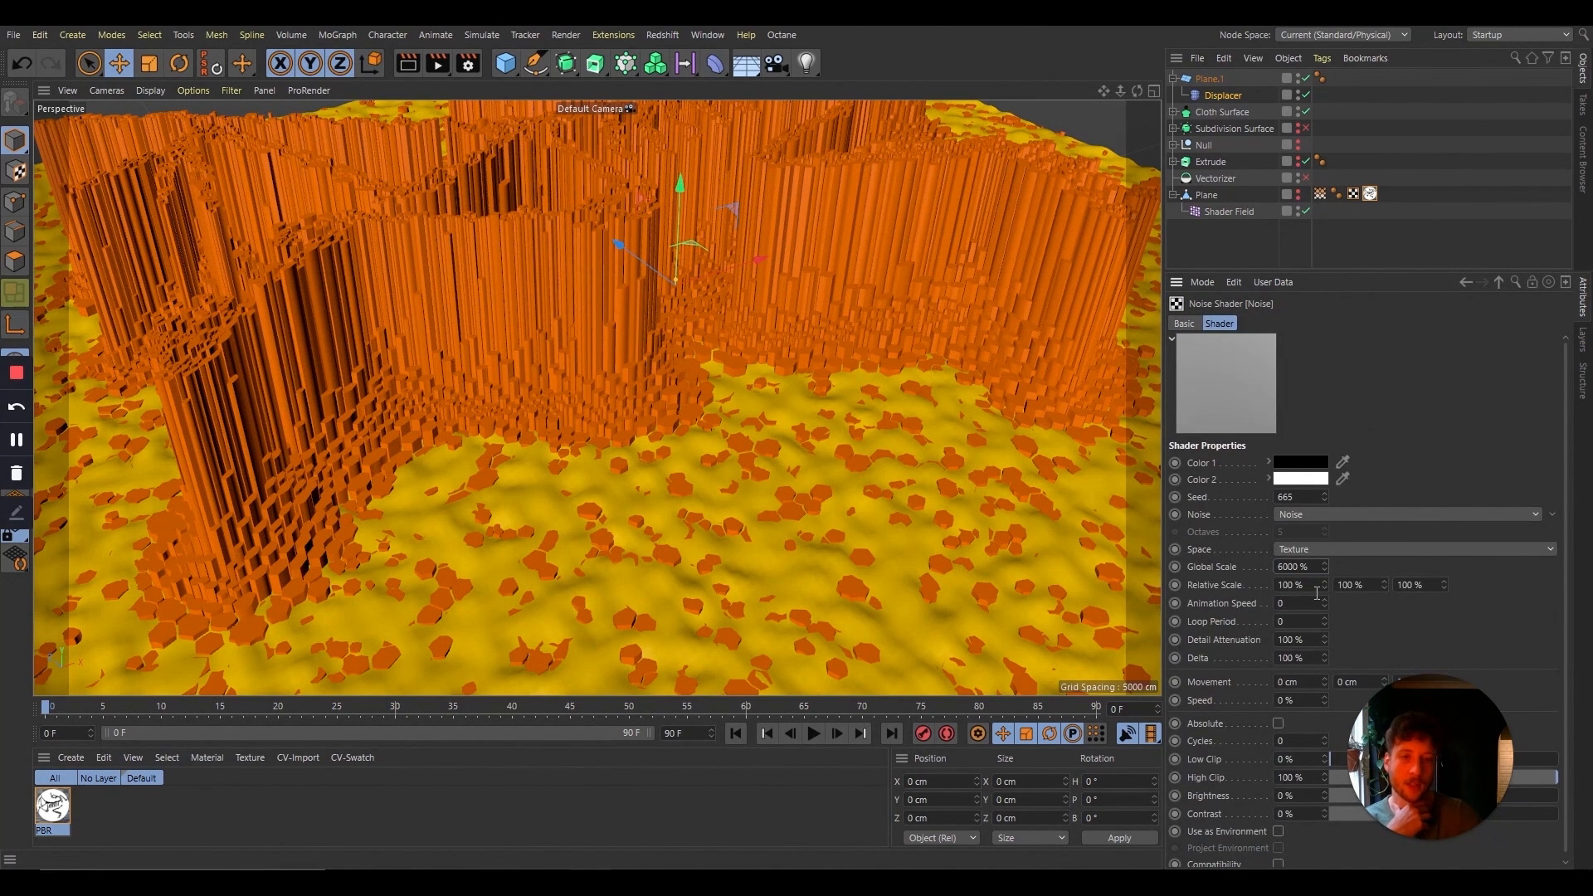
# Step: Duplicate Plane.1 together with its Displacer and delete the Displacer from the copy
pyautogui.moveTo(1138, 92); pyautogui.dragTo(1097, 196)
pyautogui.click(1210, 79)
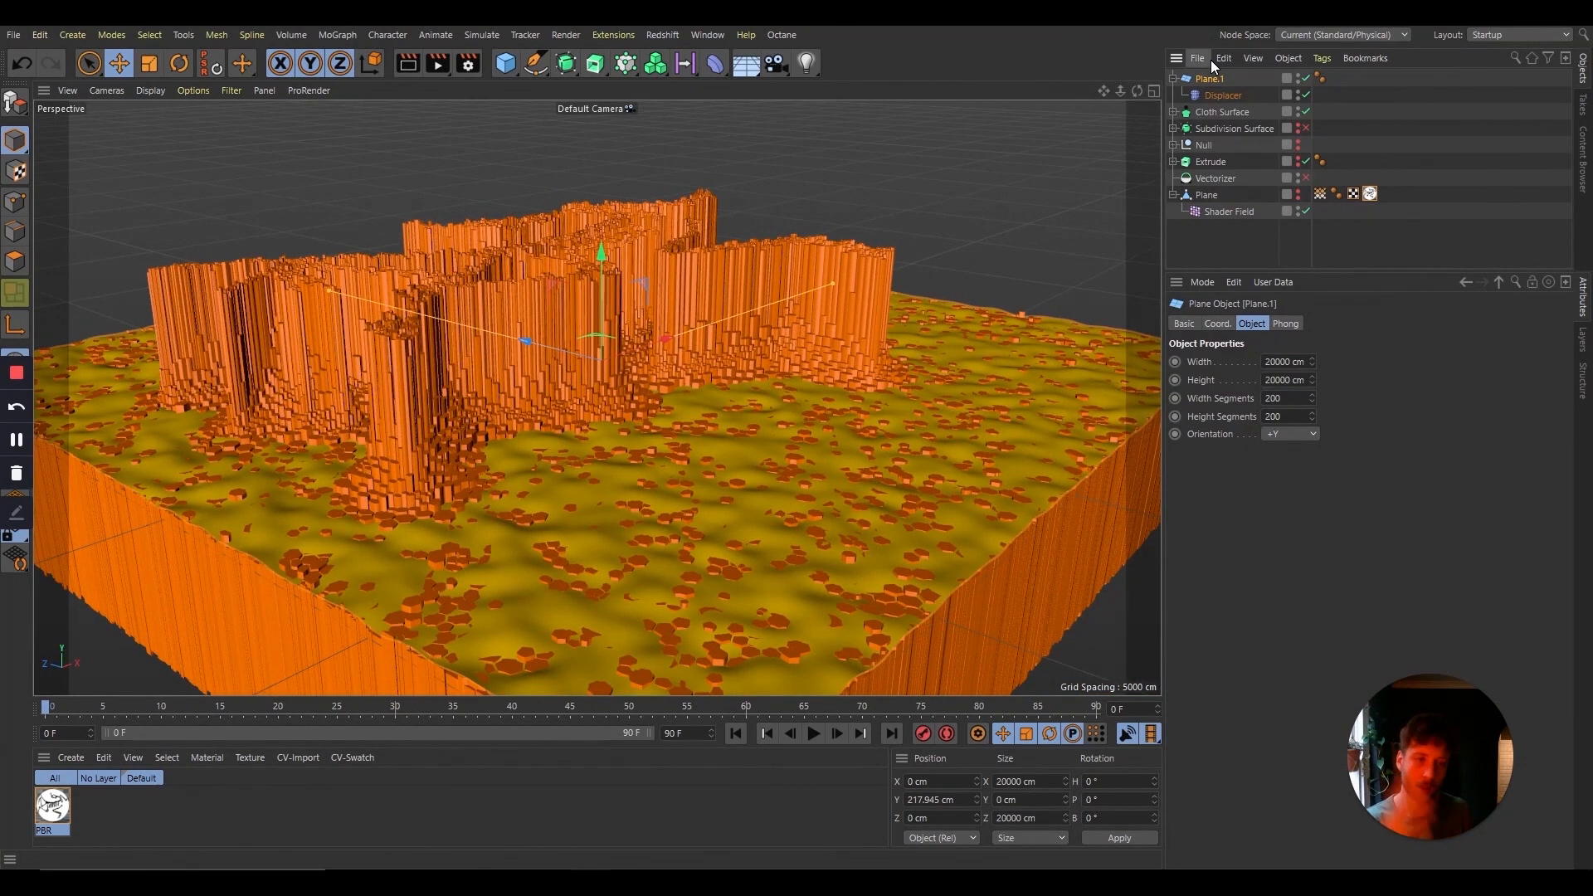
pyautogui.keyDown('ctrl'); pyautogui.moveTo(1204, 81); pyautogui.dragTo(1208, 70); pyautogui.keyUp('ctrl')
pyautogui.click(1216, 95)
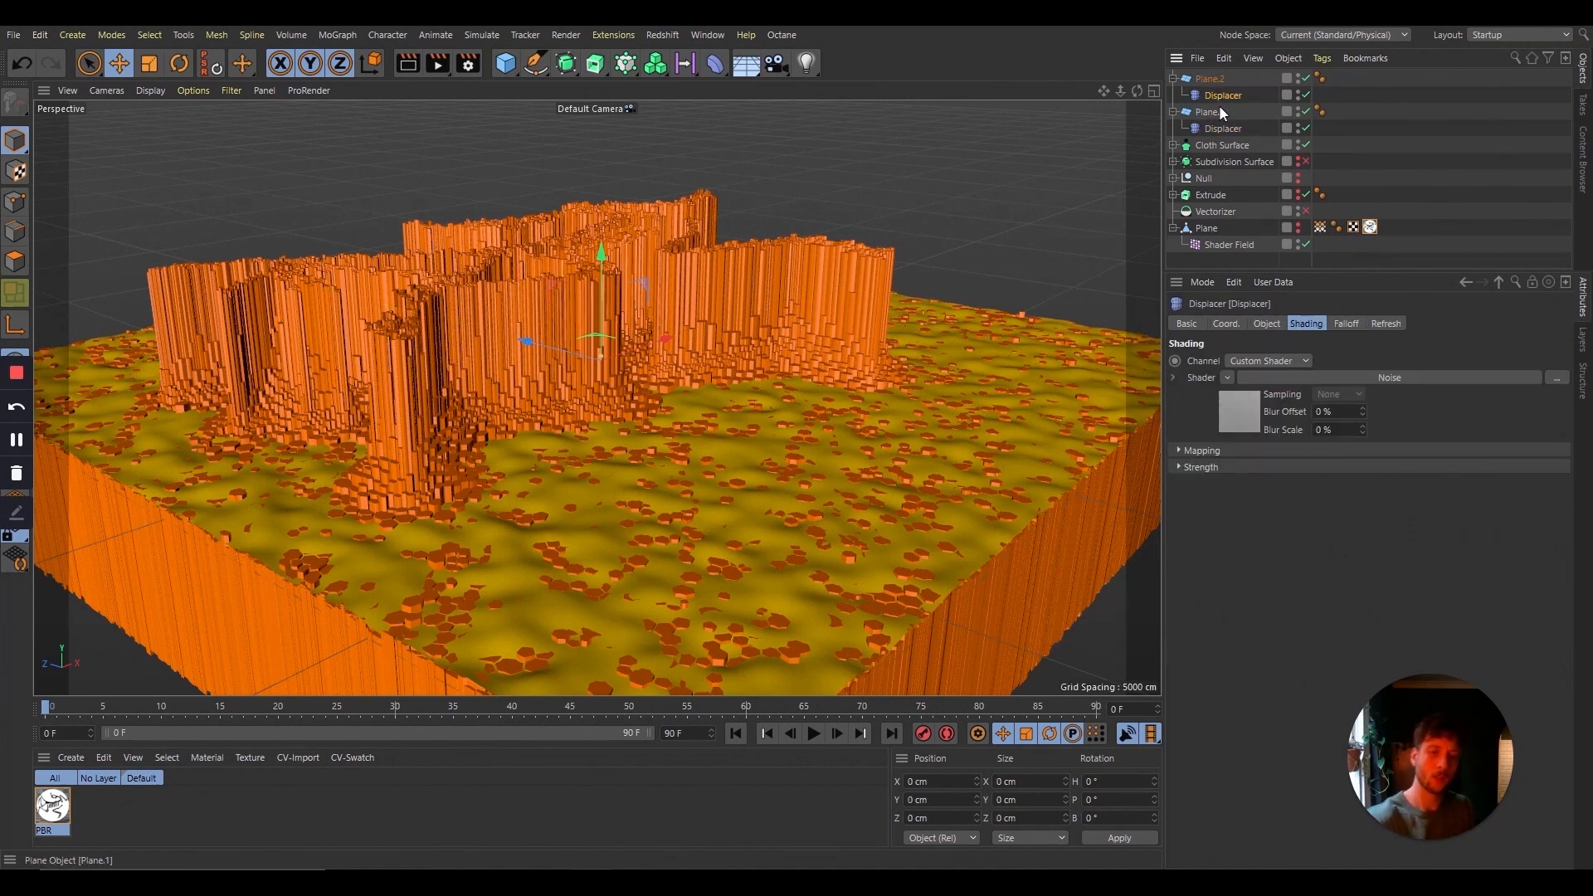
pyautogui.press('Delete')
# Step: Set the duplicate plane's display color to cyan with a hue of 191° and lower it along Y to about 198 cm
pyautogui.click(1212, 83)
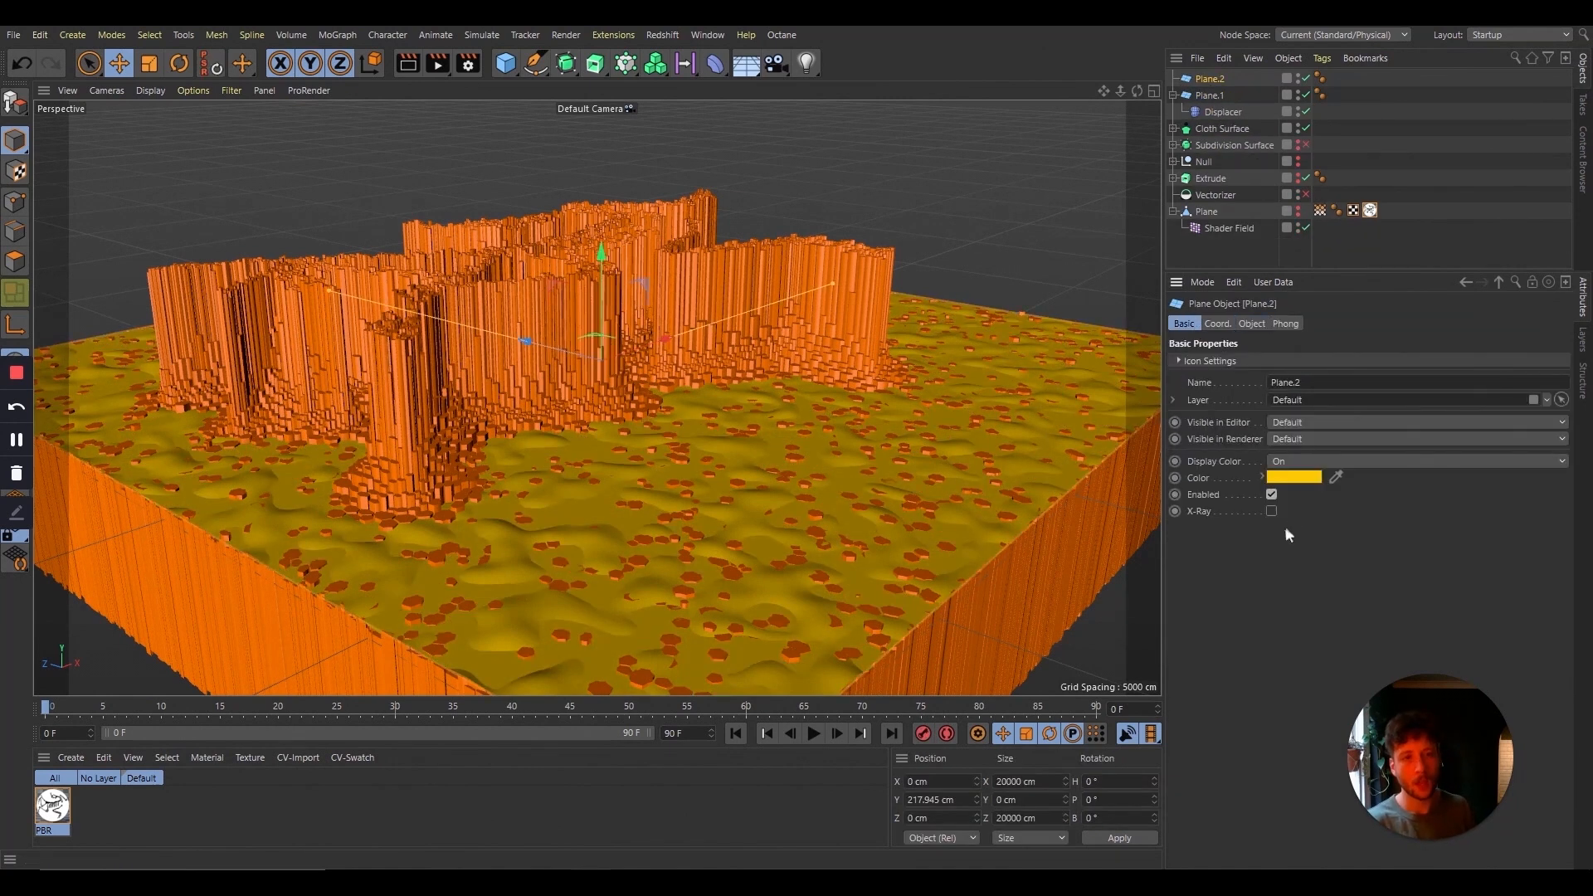
pyautogui.click(1290, 479)
pyautogui.moveTo(1286, 477); pyautogui.dragTo(1331, 478)
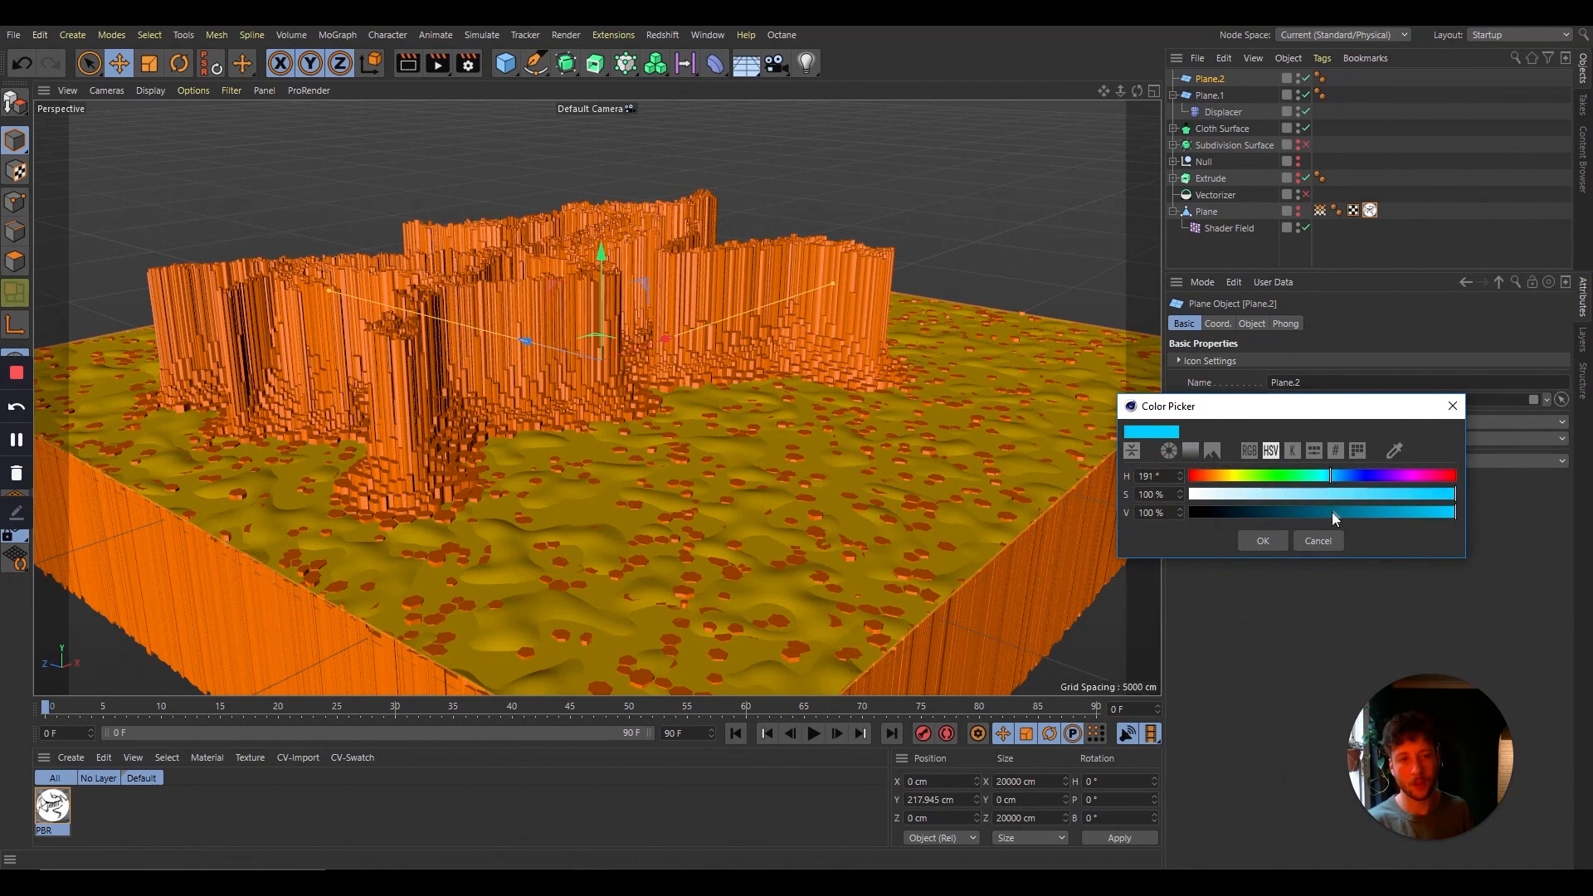
pyautogui.click(1263, 540)
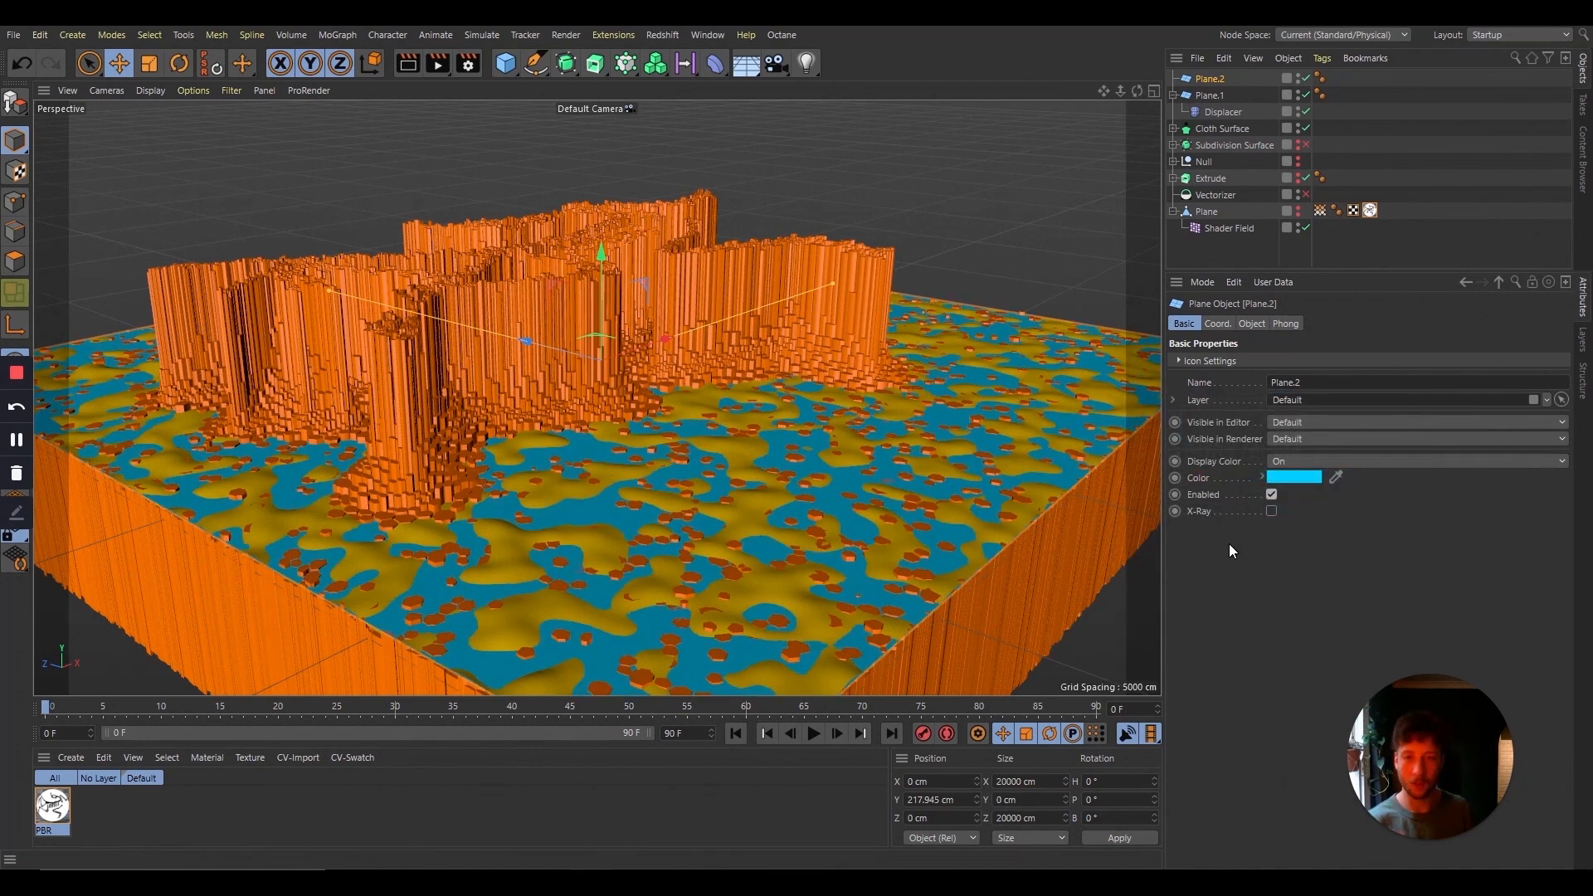
pyautogui.moveTo(600, 261); pyautogui.dragTo(607, 254)
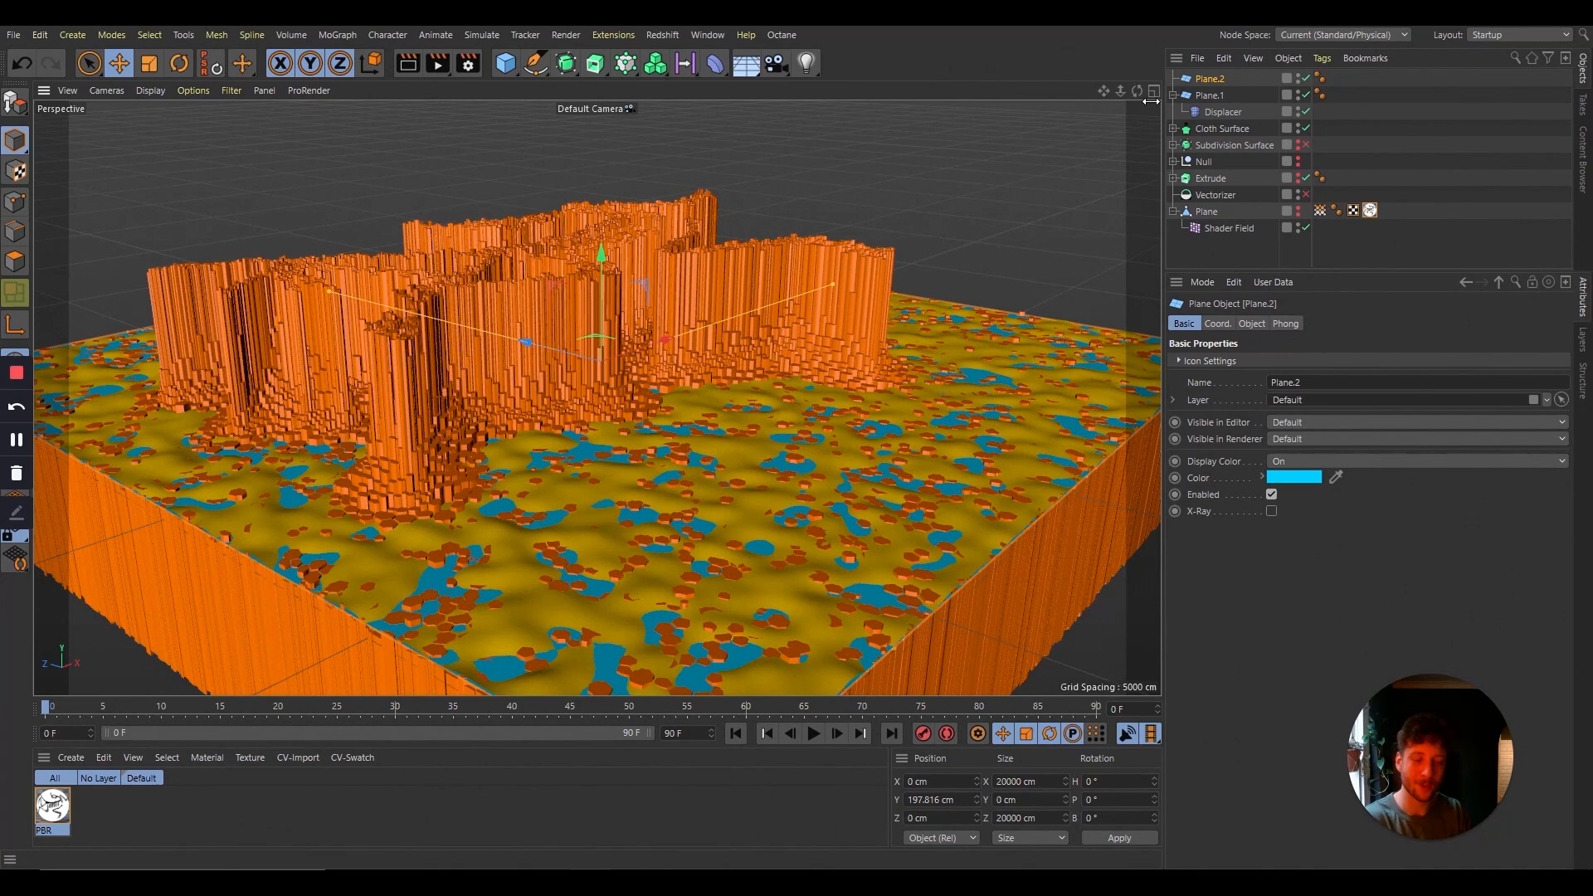
# Step: Examine the finished honeycomb terrain, yellow ground and blue plane close up and from several angles
pyautogui.moveTo(1136, 91); pyautogui.dragTo(1208, 59)
pyautogui.moveTo(1099, 90); pyautogui.dragTo(1040, 86)
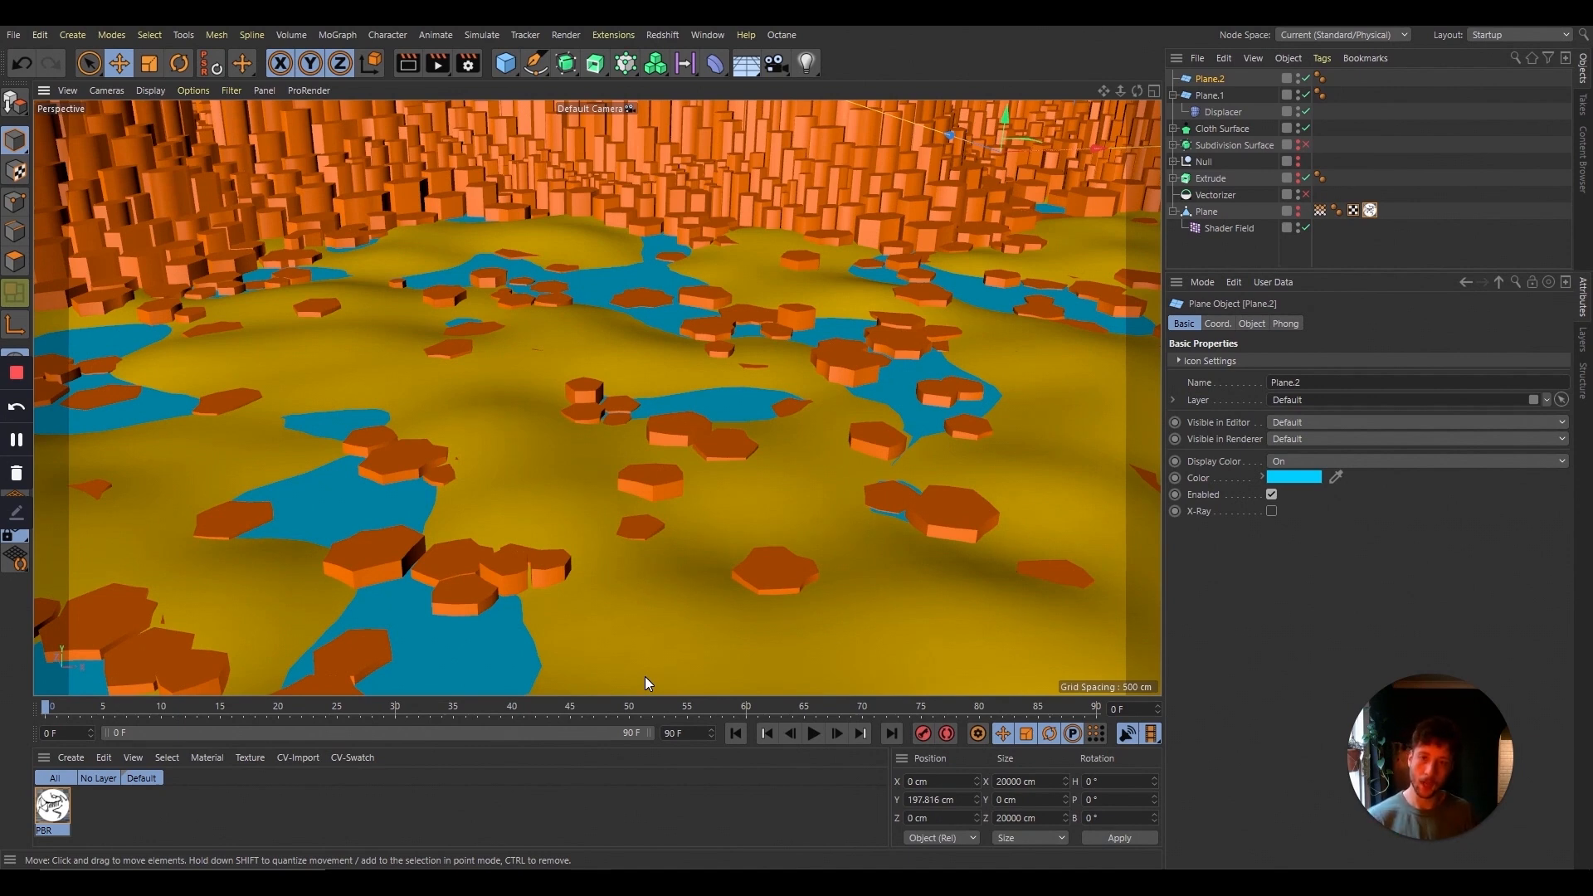
pyautogui.moveTo(1120, 89); pyautogui.dragTo(685, 507)
pyautogui.moveTo(1137, 92); pyautogui.dragTo(1029, 274)
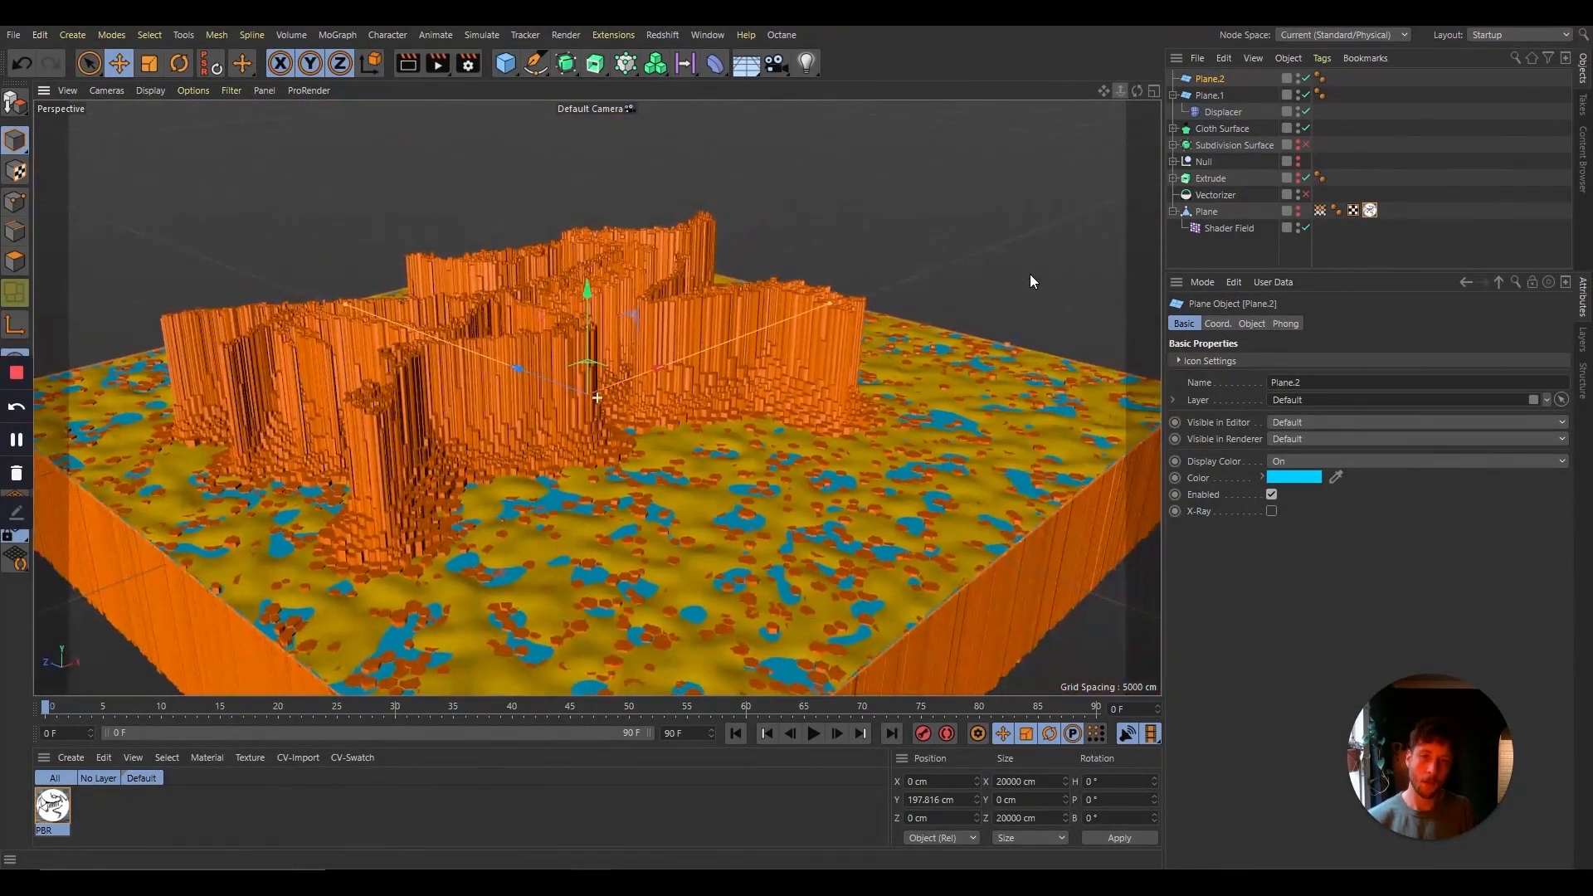
pyautogui.moveTo(1136, 90); pyautogui.dragTo(998, 108)
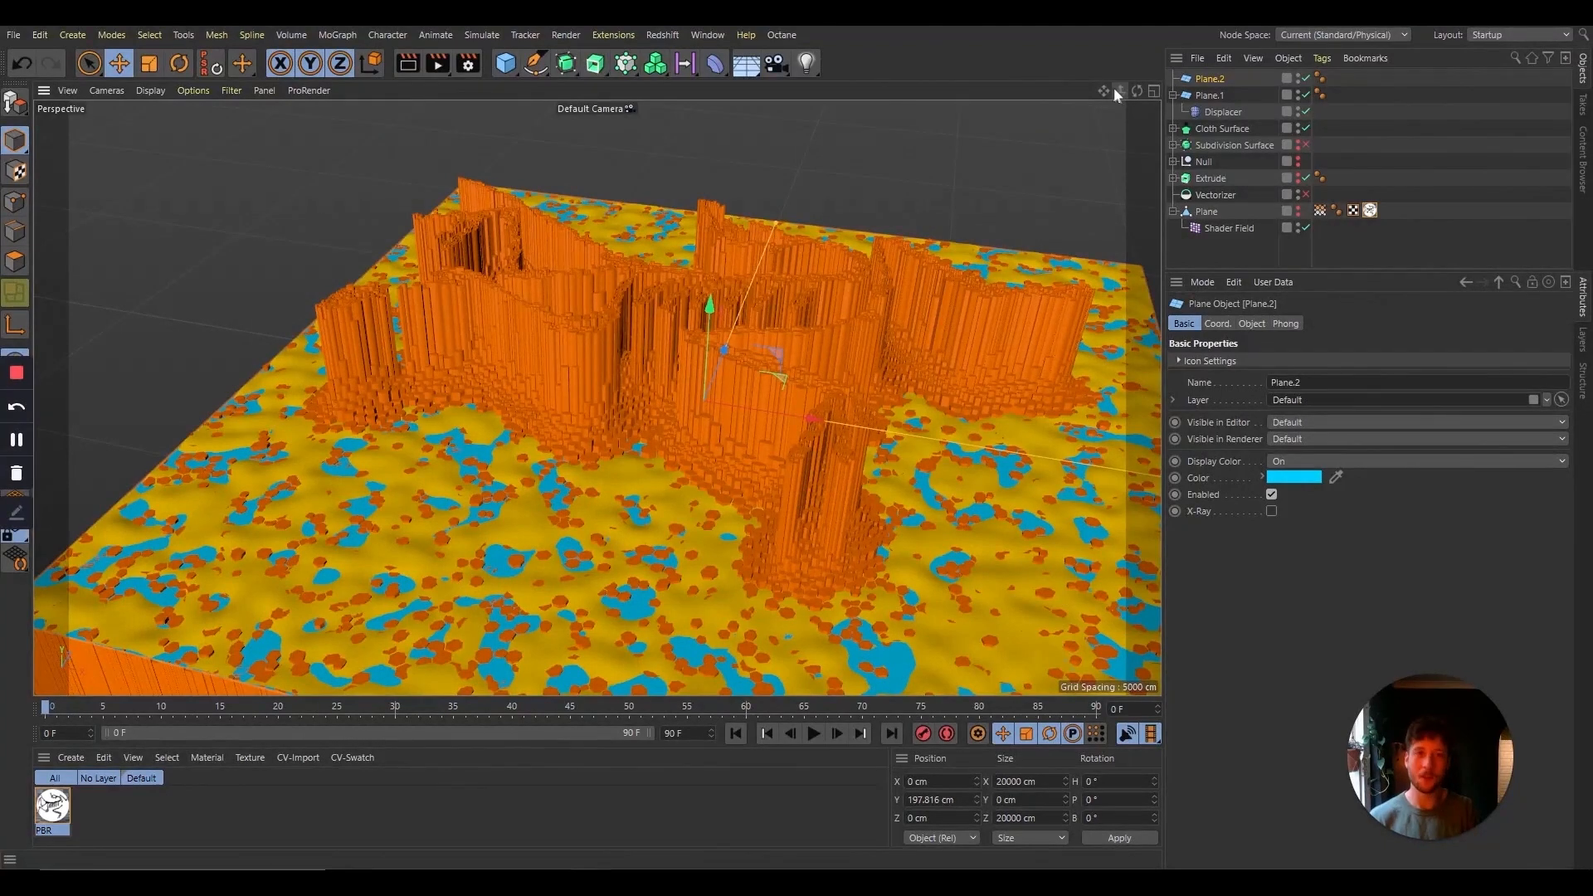
pyautogui.moveTo(1104, 90); pyautogui.dragTo(993, 55)
pyautogui.moveTo(1139, 90); pyautogui.dragTo(1114, 118)
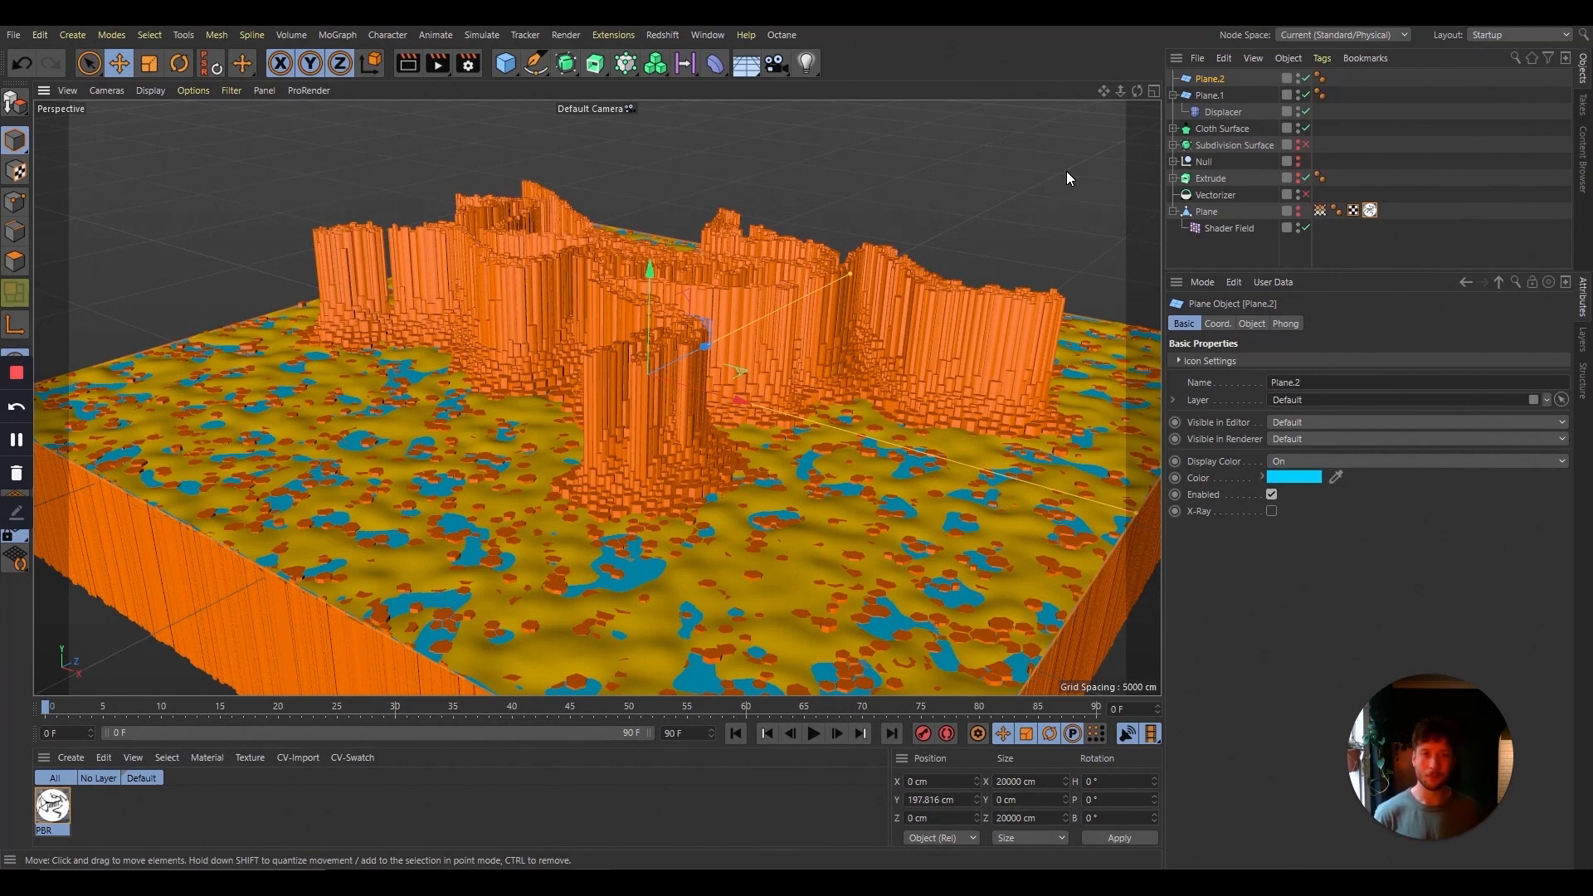
pyautogui.click(1173, 178)
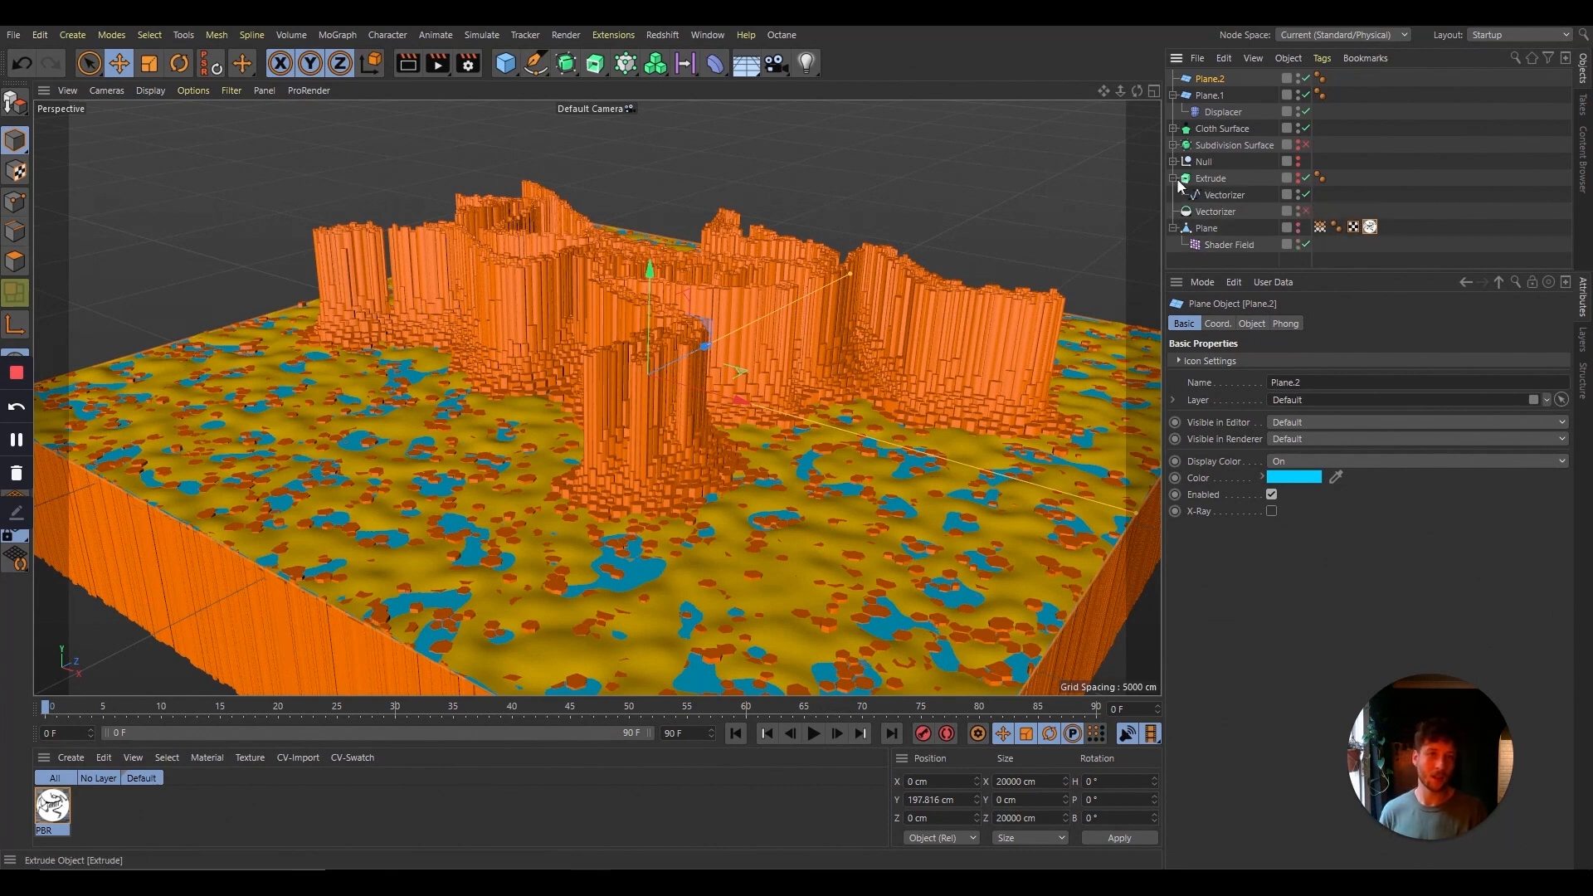
pyautogui.click(1172, 178)
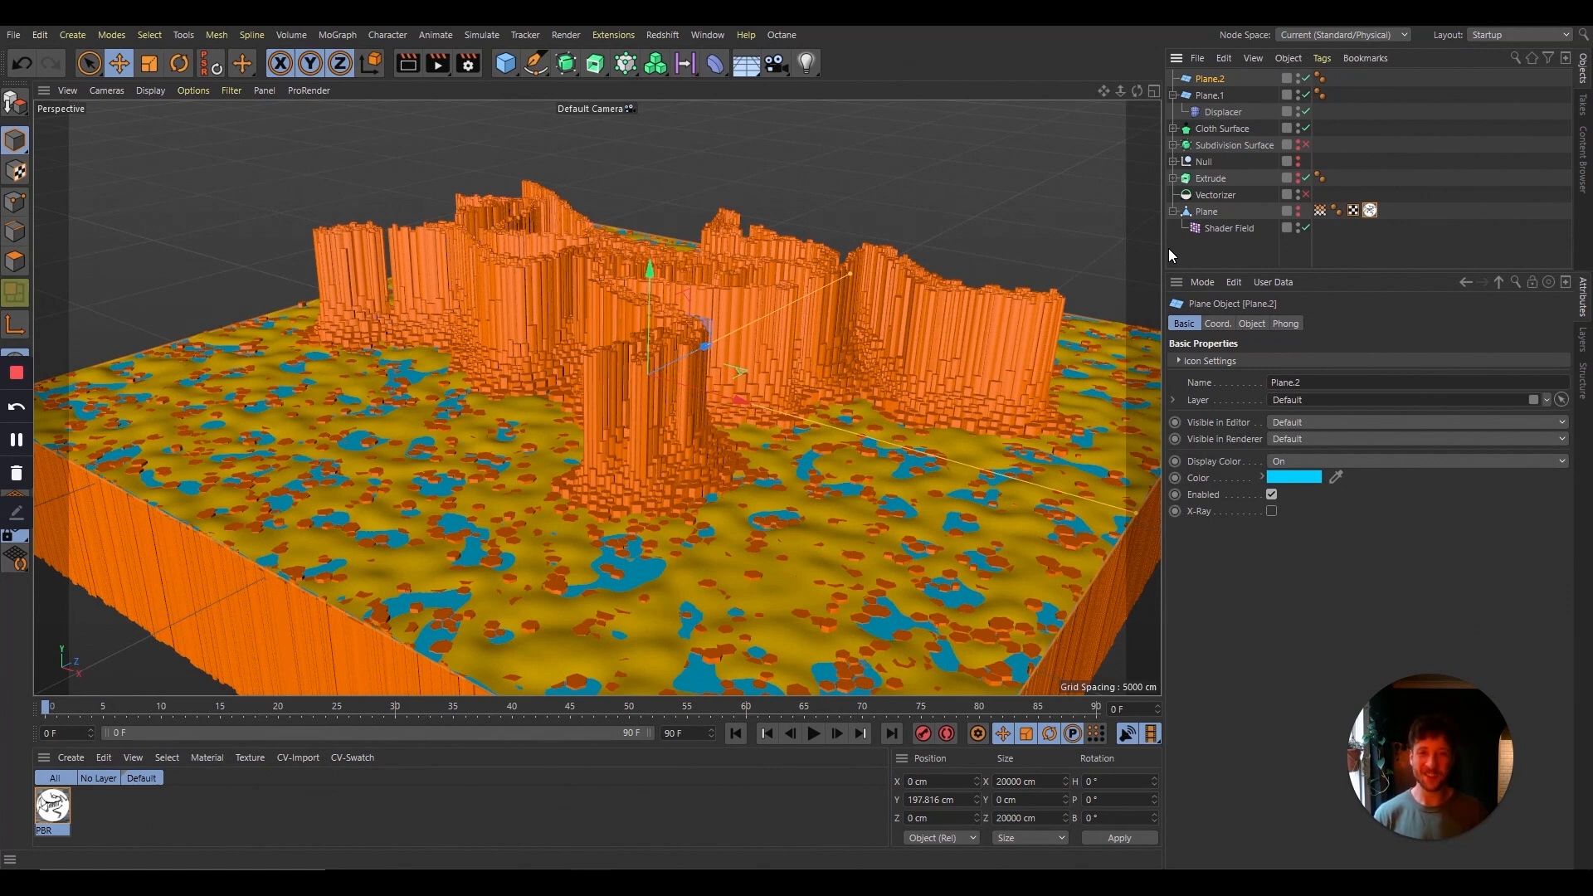
pyautogui.moveTo(1119, 92); pyautogui.dragTo(1301, 59)
pyautogui.moveTo(1137, 92); pyautogui.dragTo(1297, 372)
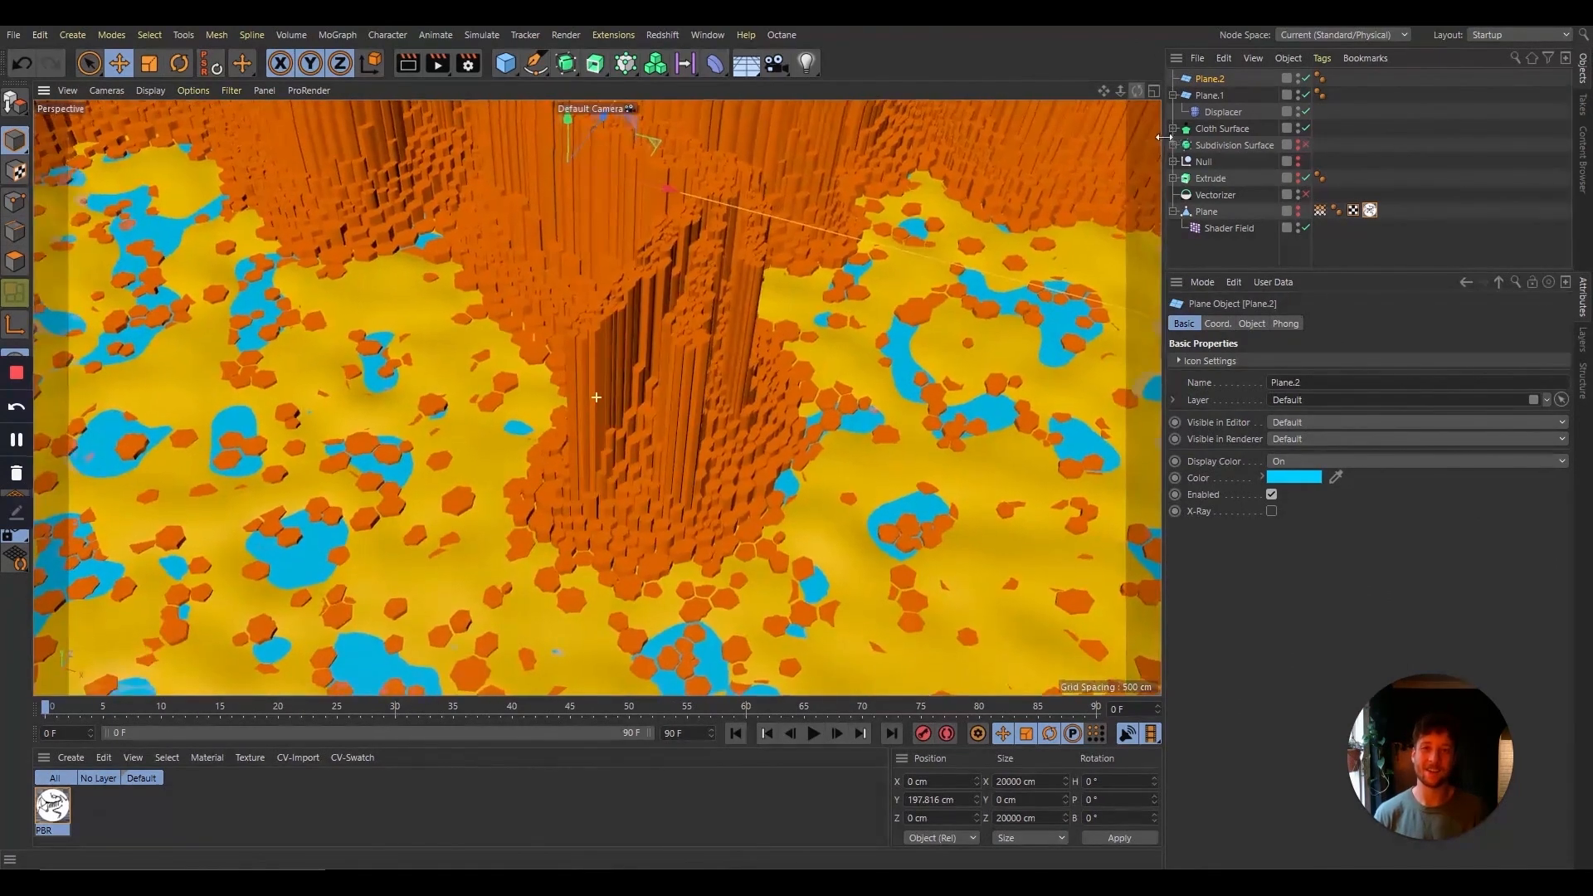